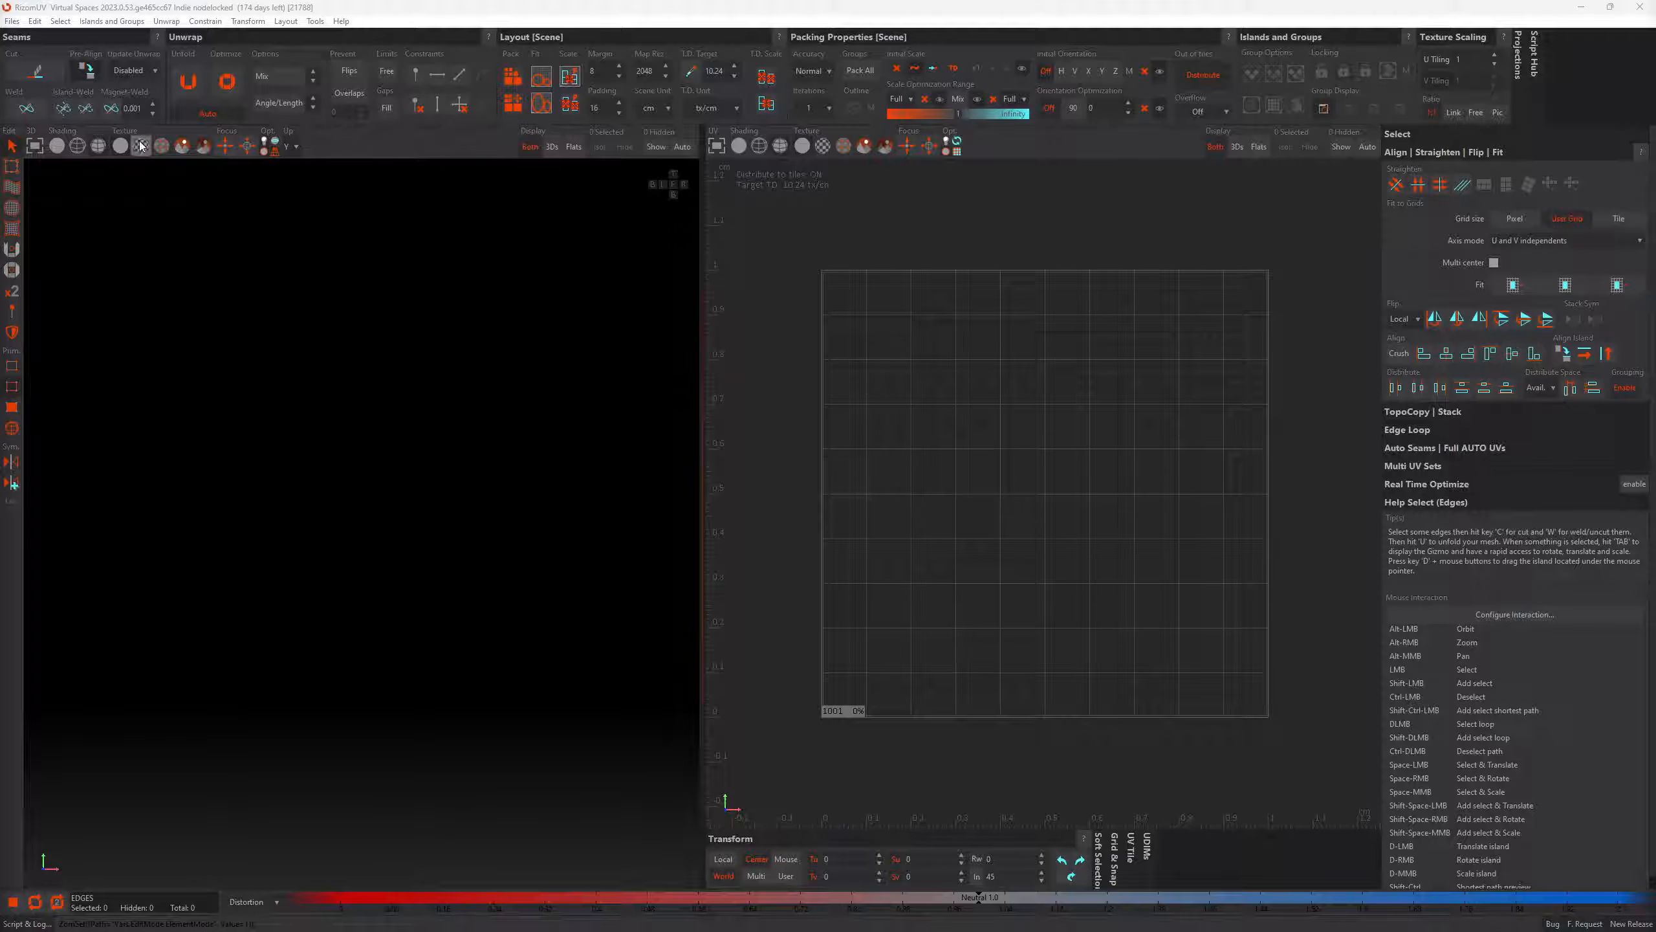
Examine the UV export settings, briefly enabling UV Template Channel A to view its options, and close the dialog without exporting
left_click(11, 21)
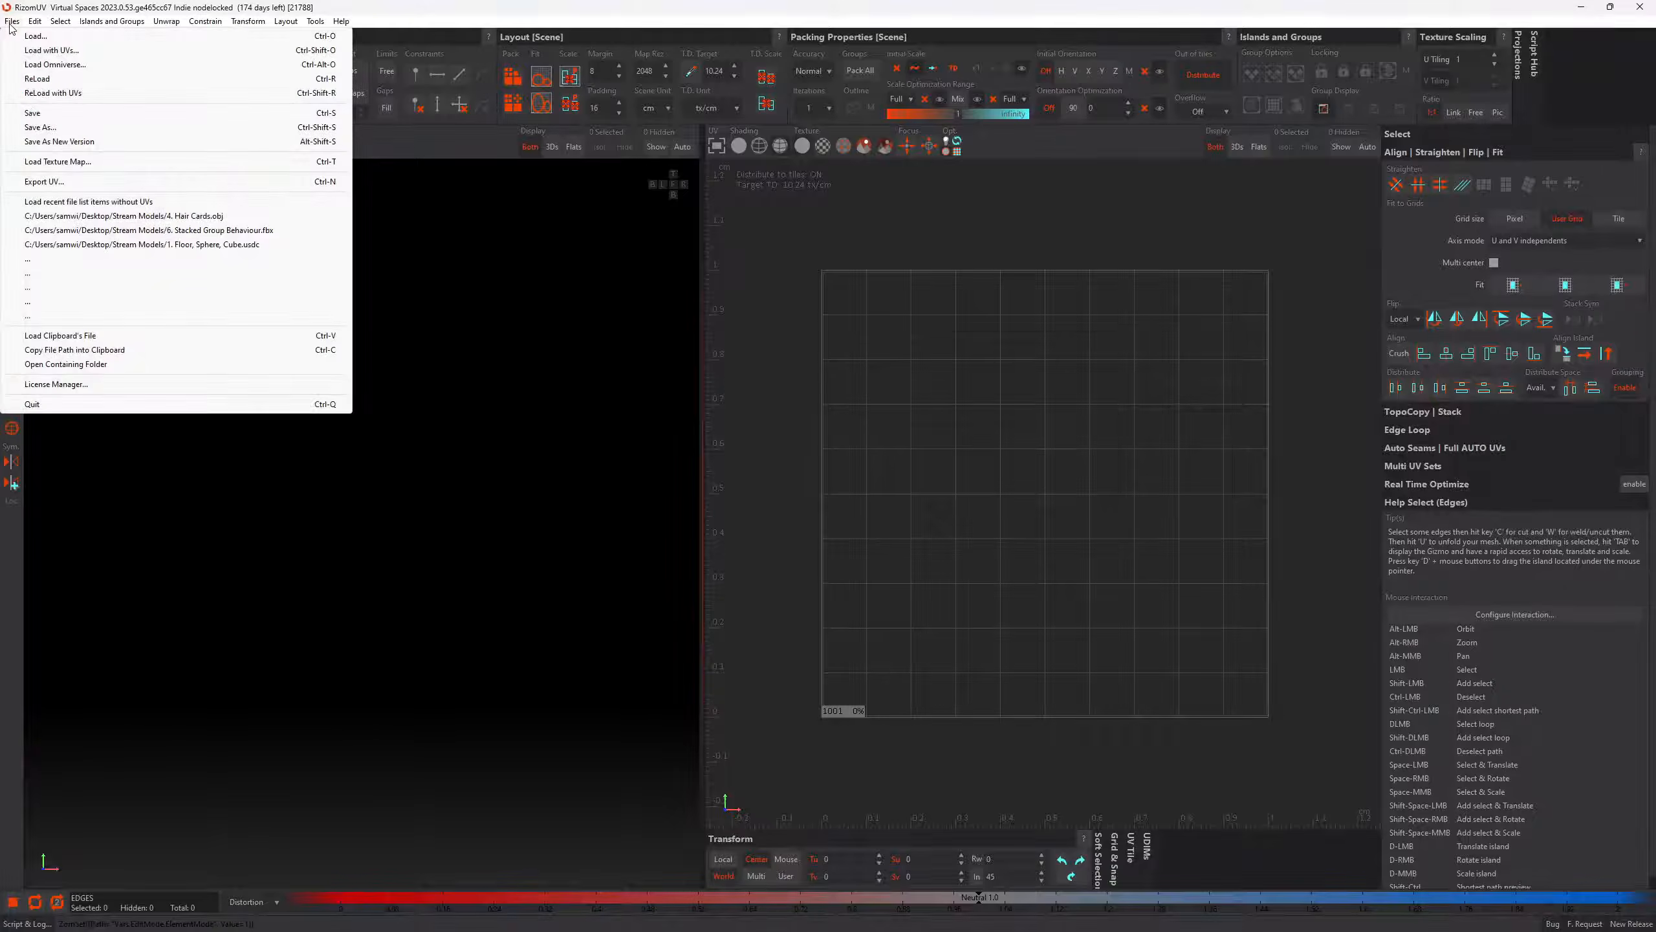
left_click(91, 183)
left_click_drag(266, 87, 427, 230)
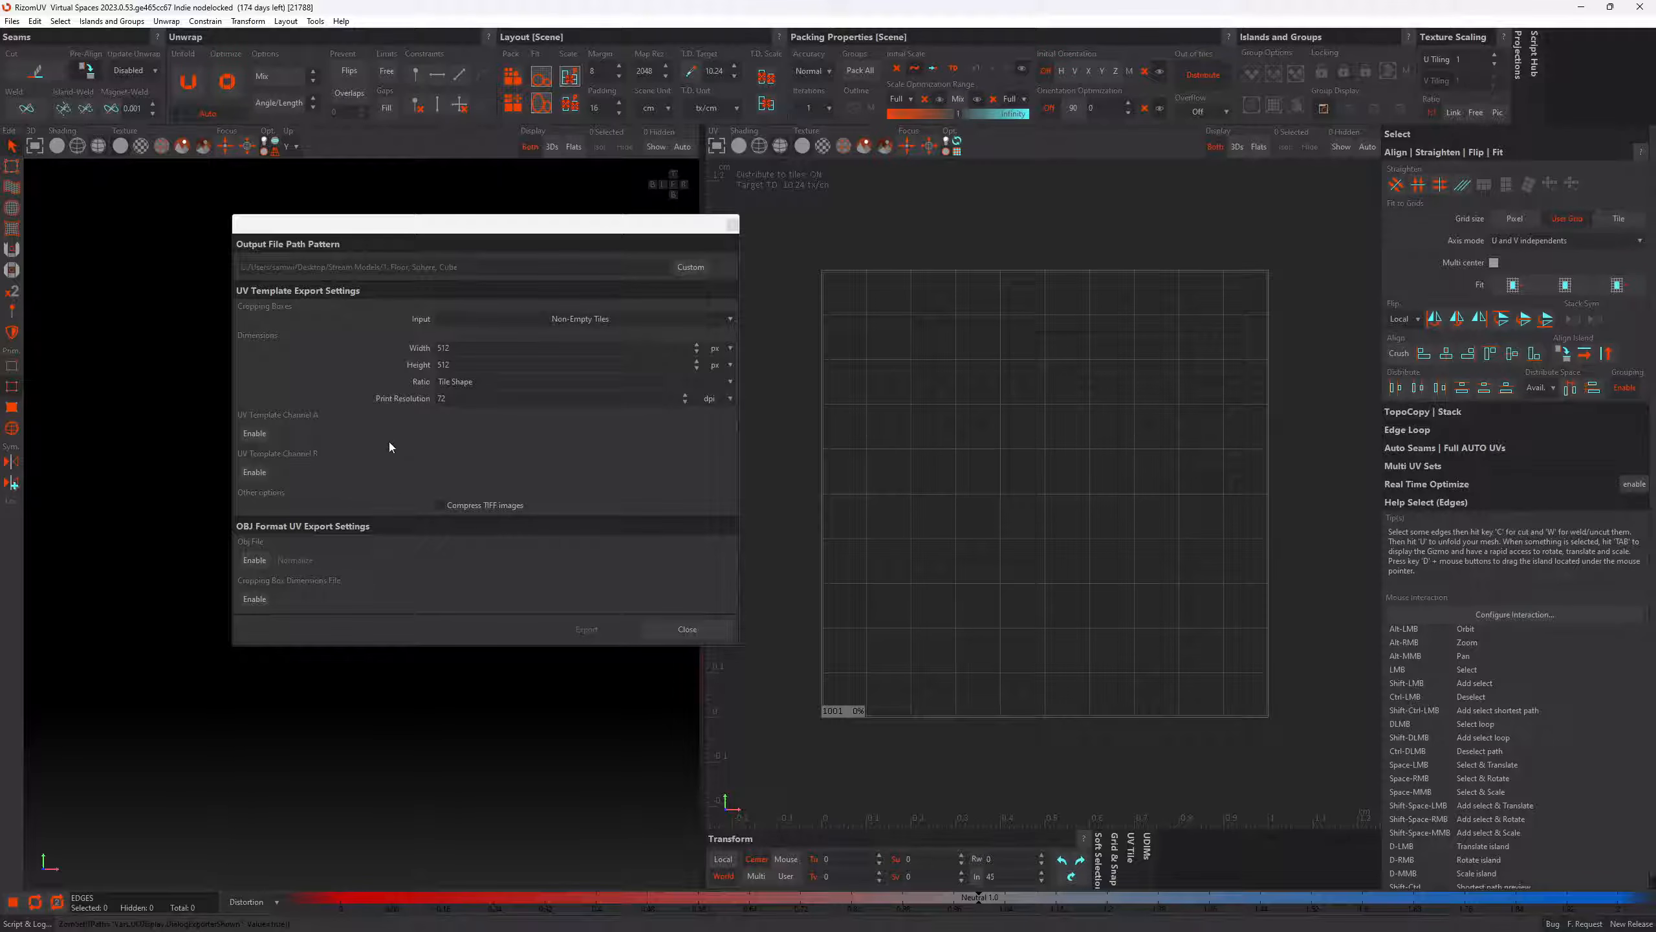
left_click(254, 434)
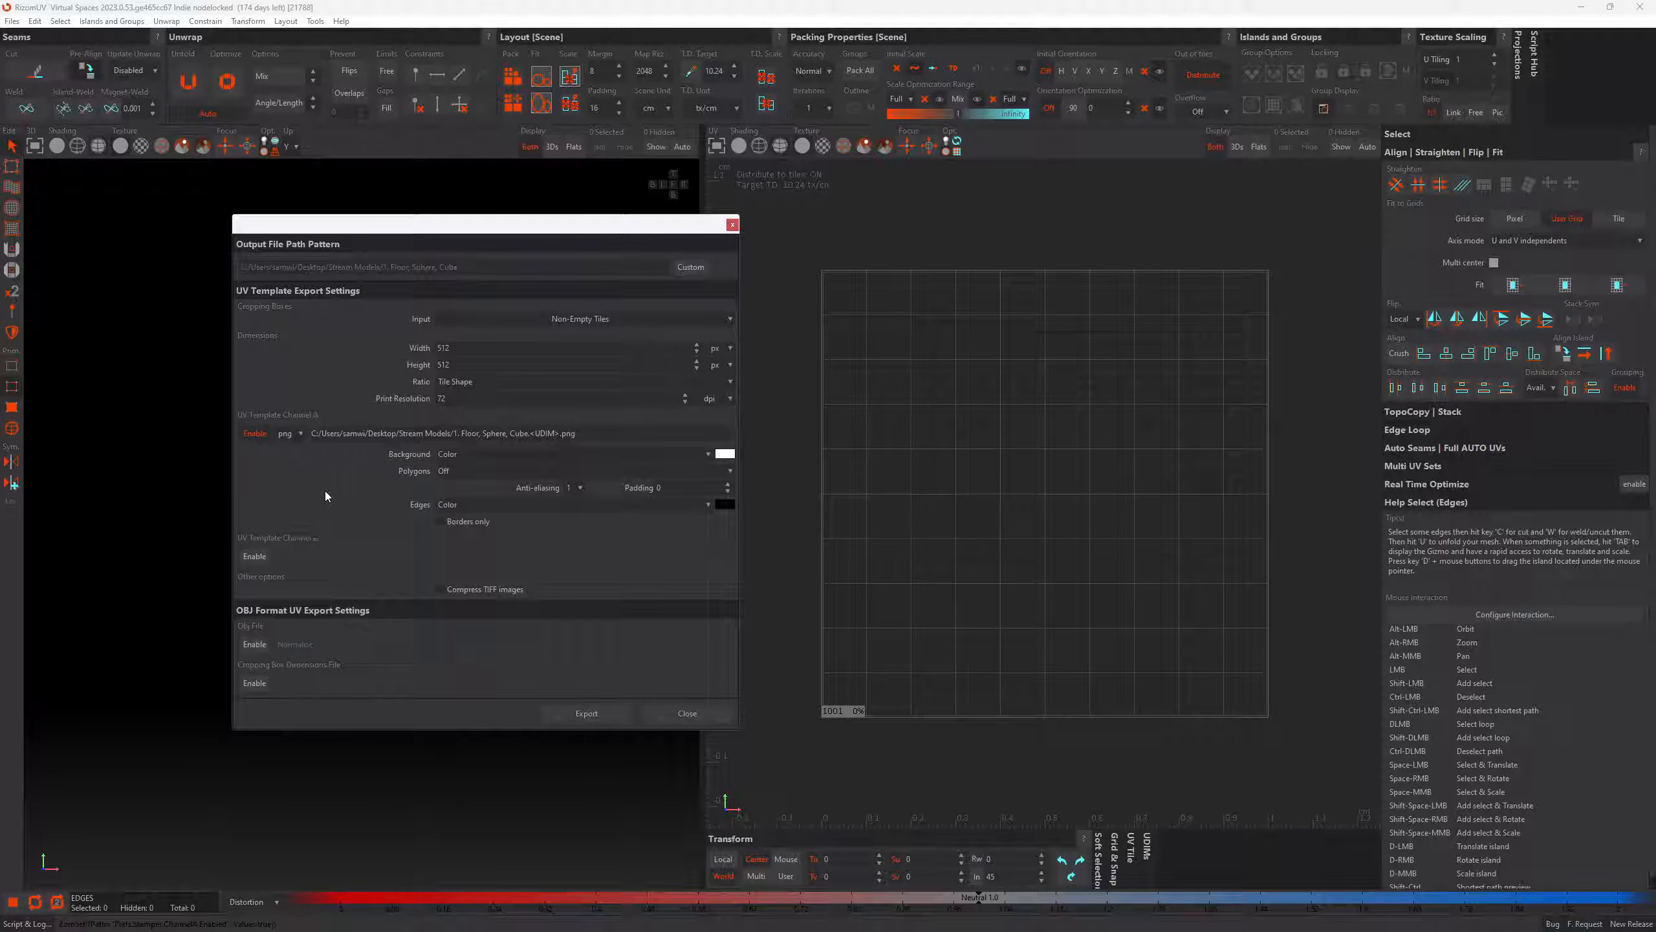
left_click(253, 434)
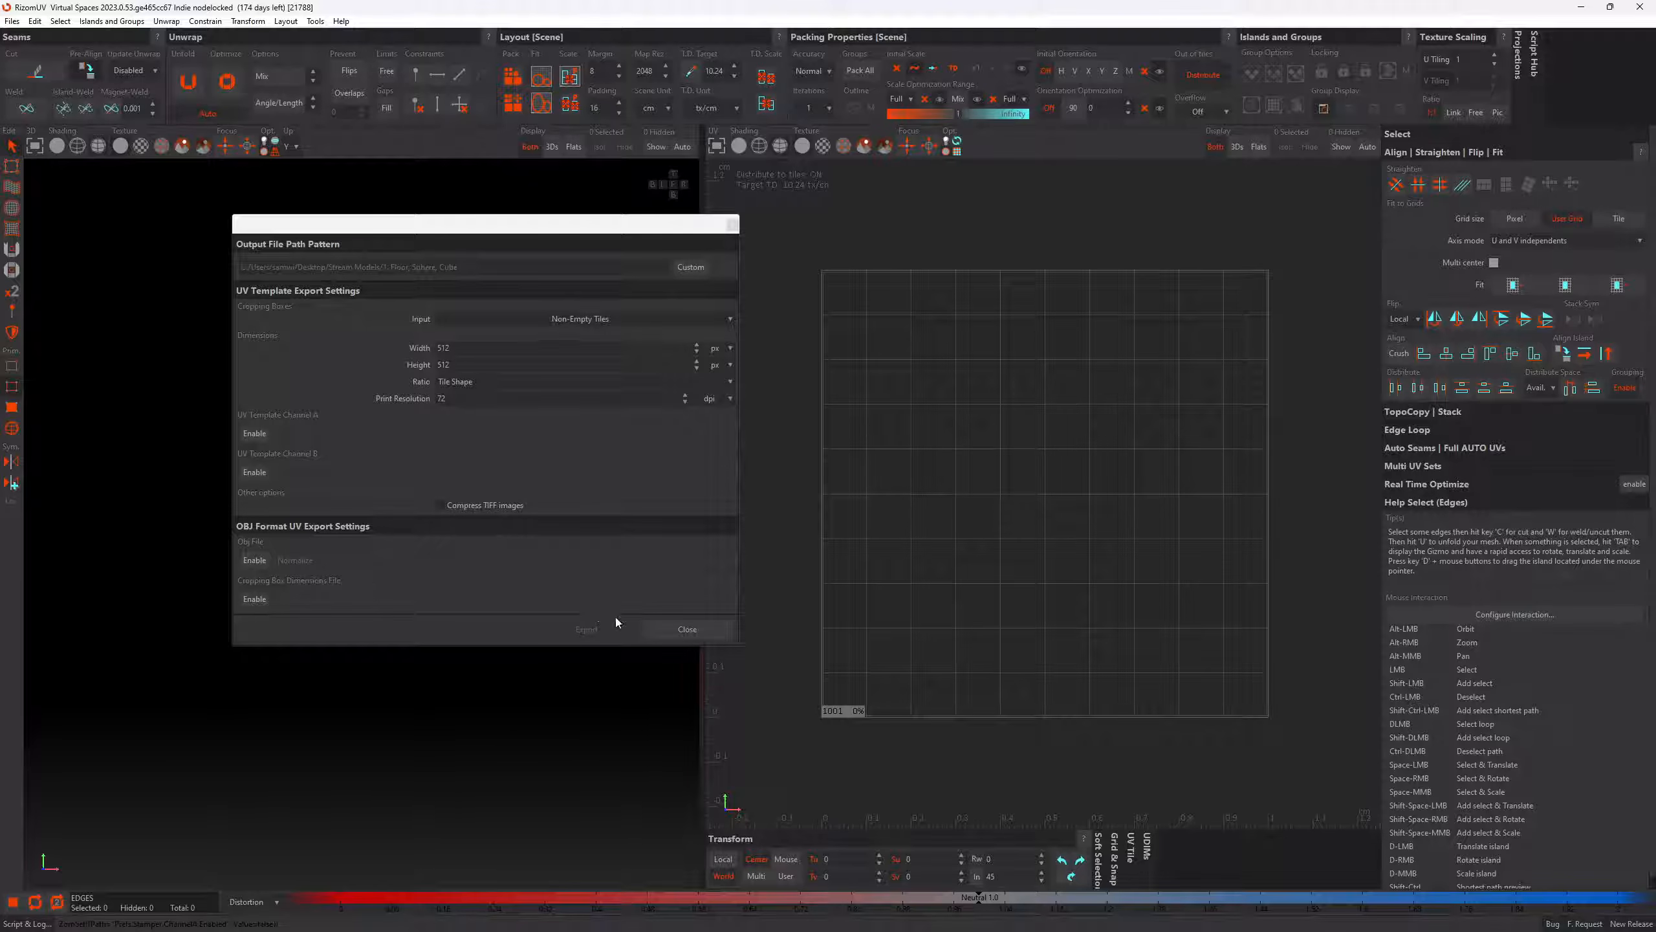
left_click(688, 629)
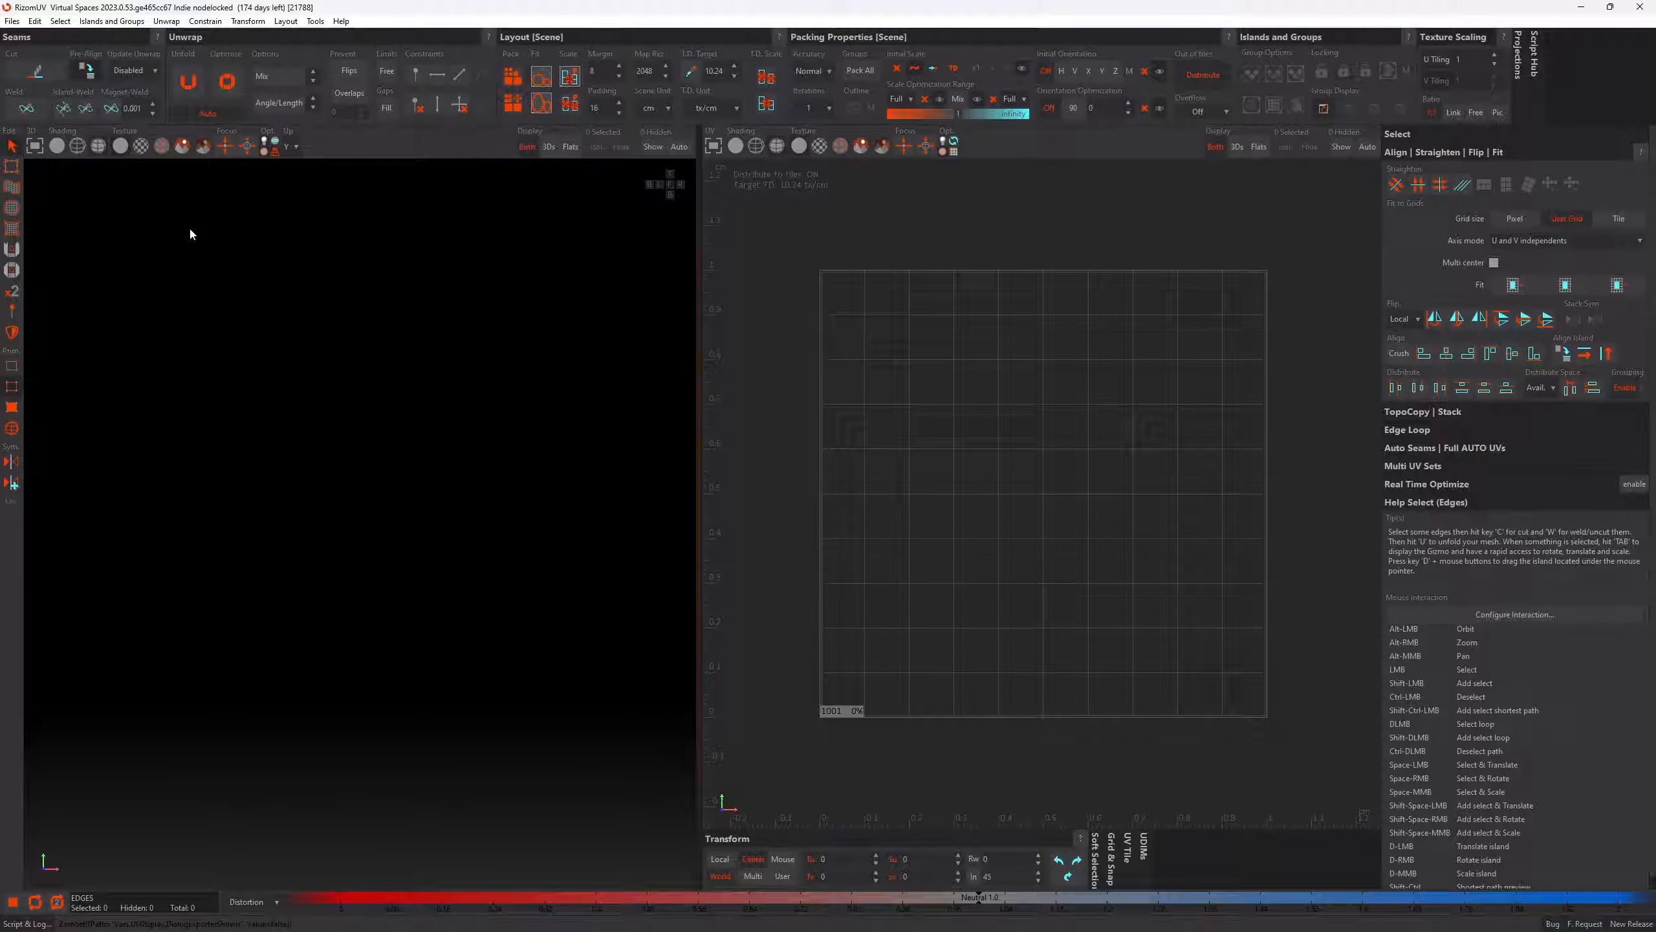
Review the default mesh-load values and viewport settings in the preferences, and close them without changes
left_click(32, 21)
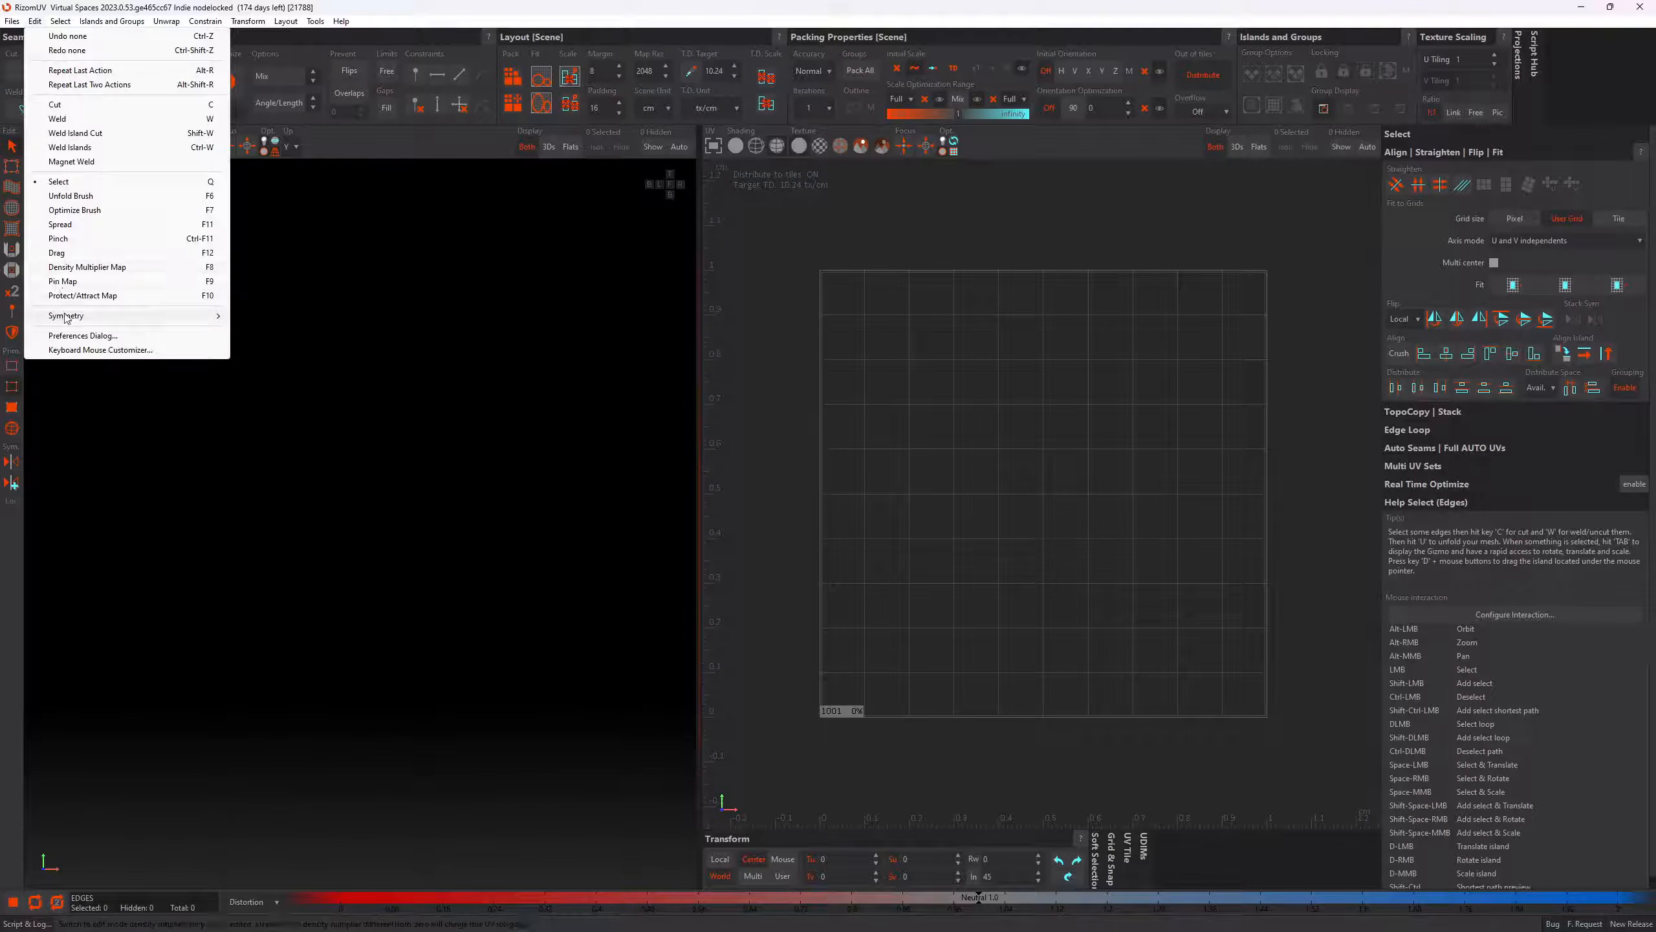
left_click(104, 336)
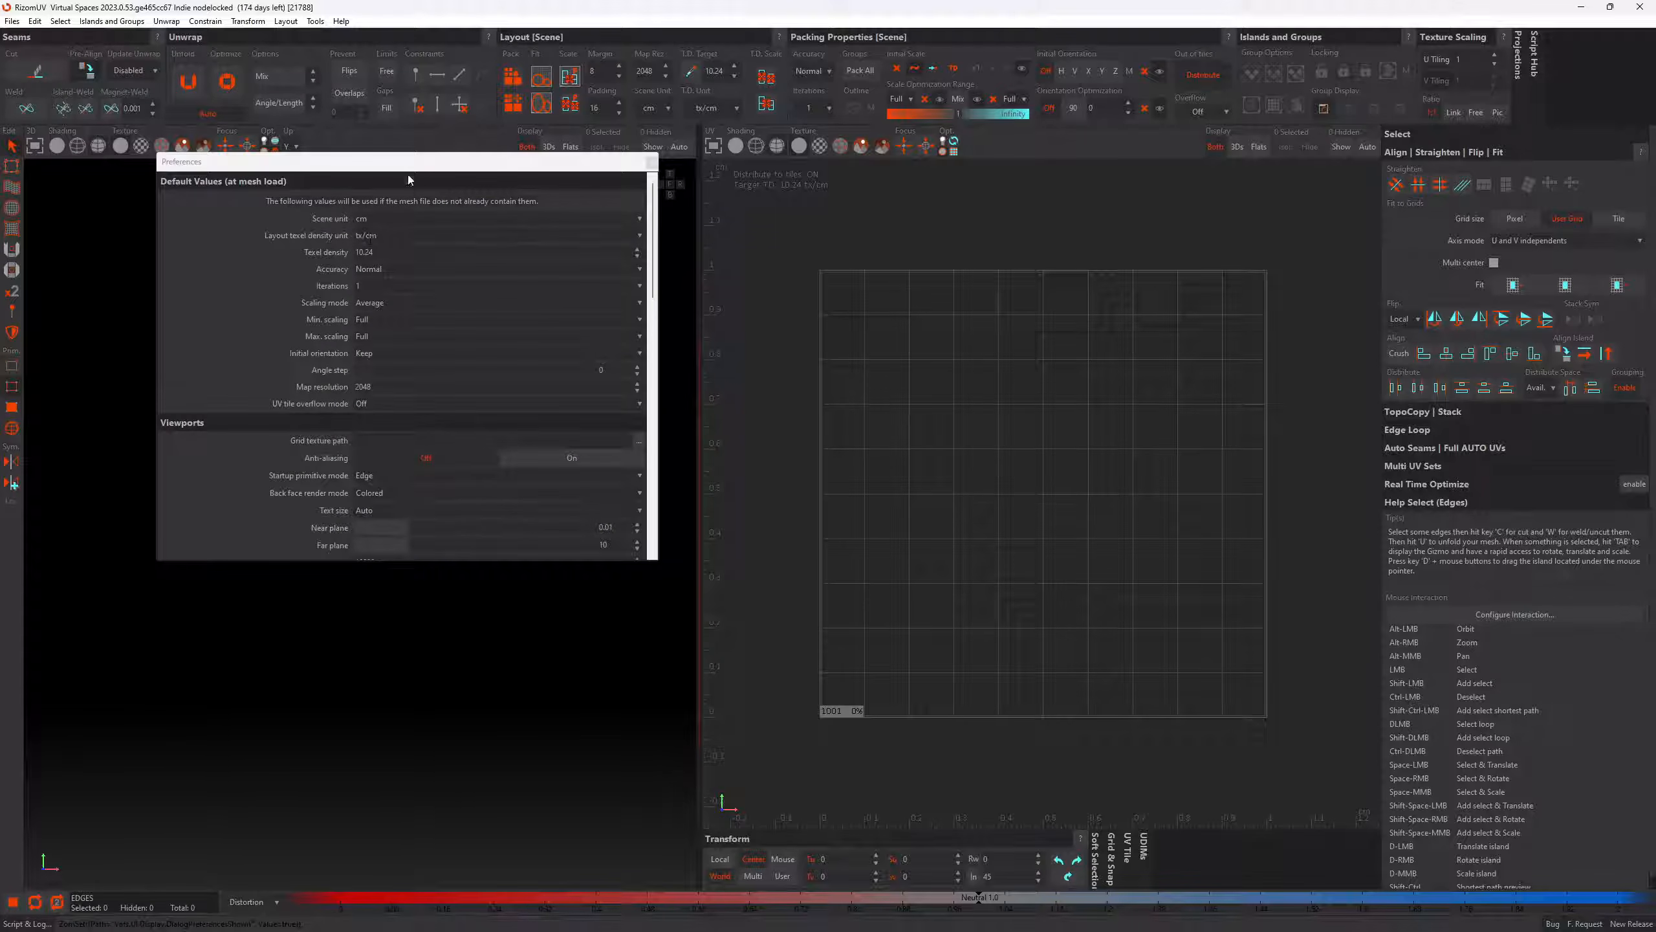
left_click_drag(408, 173, 526, 196)
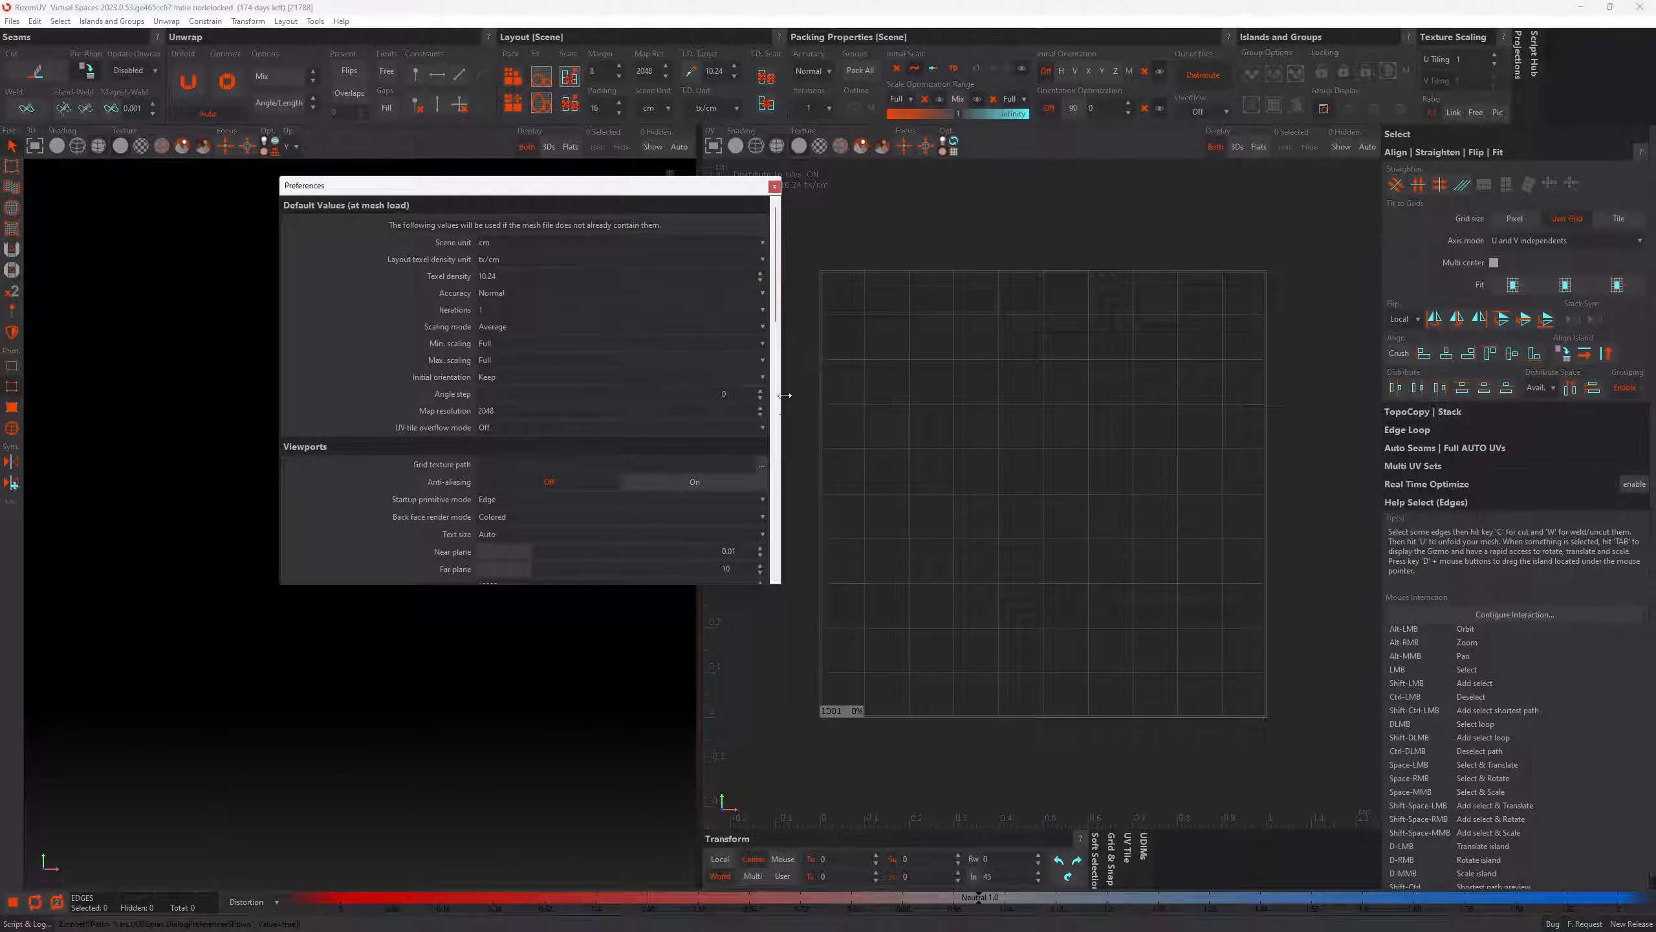
mouse_move(773, 289)
left_mouse_down()
mouse_move(786, 579)
mouse_move(803, 280)
left_mouse_up()
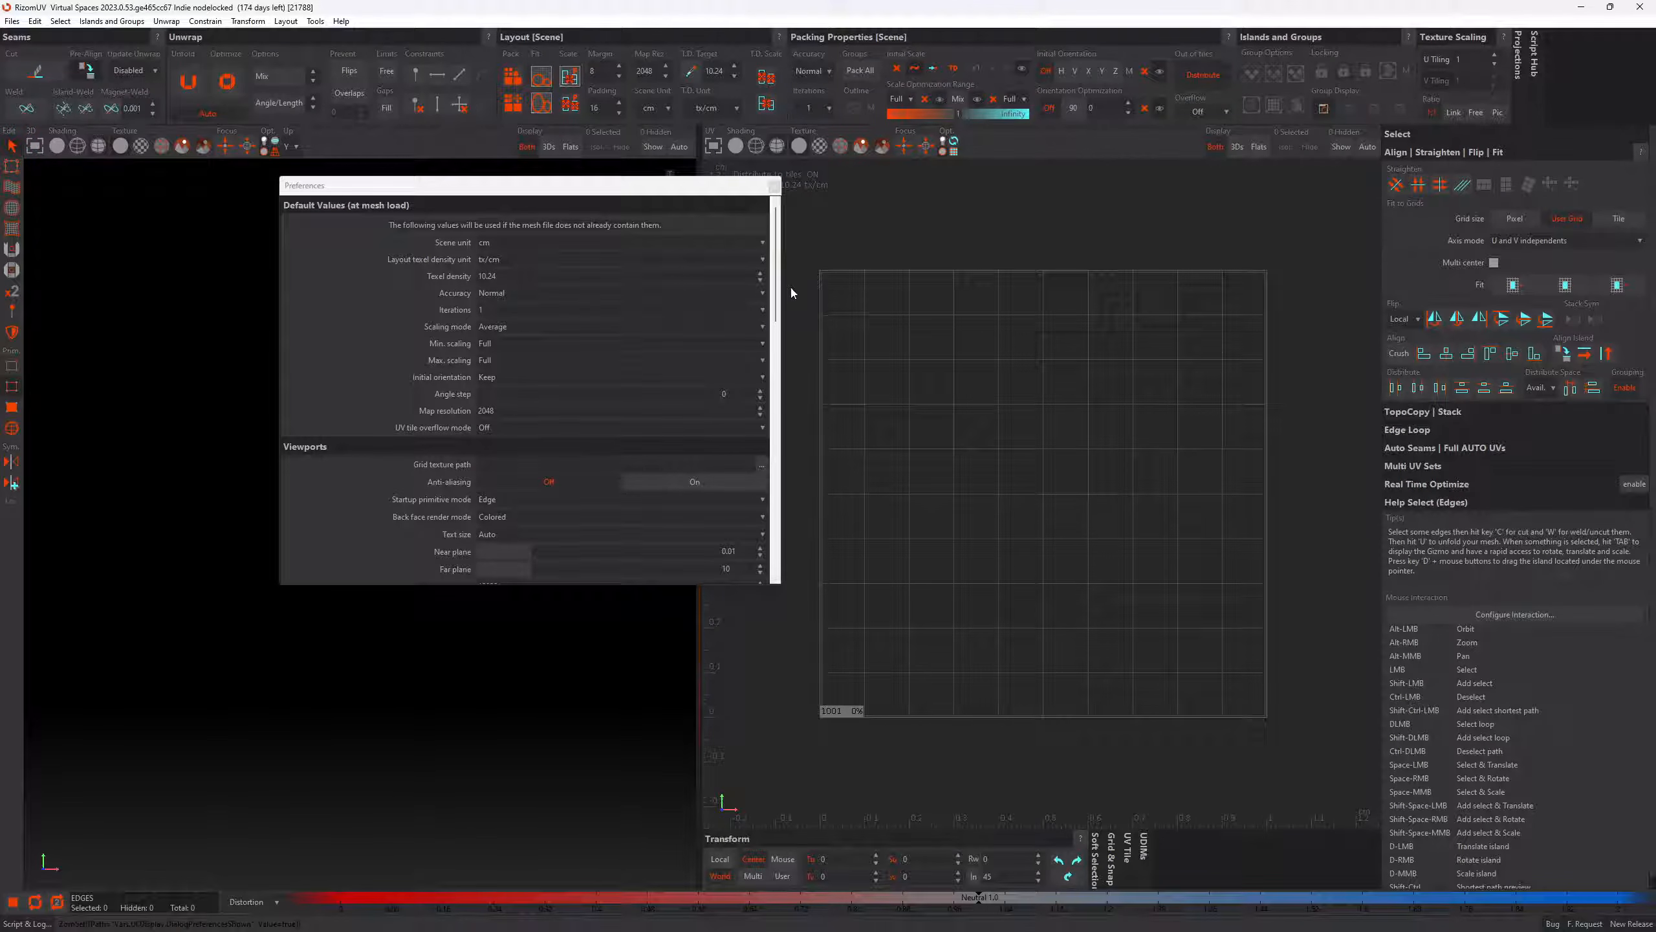
mouse_move(775, 314)
left_mouse_down()
mouse_move(763, 581)
mouse_move(770, 301)
left_mouse_up()
left_click(773, 185)
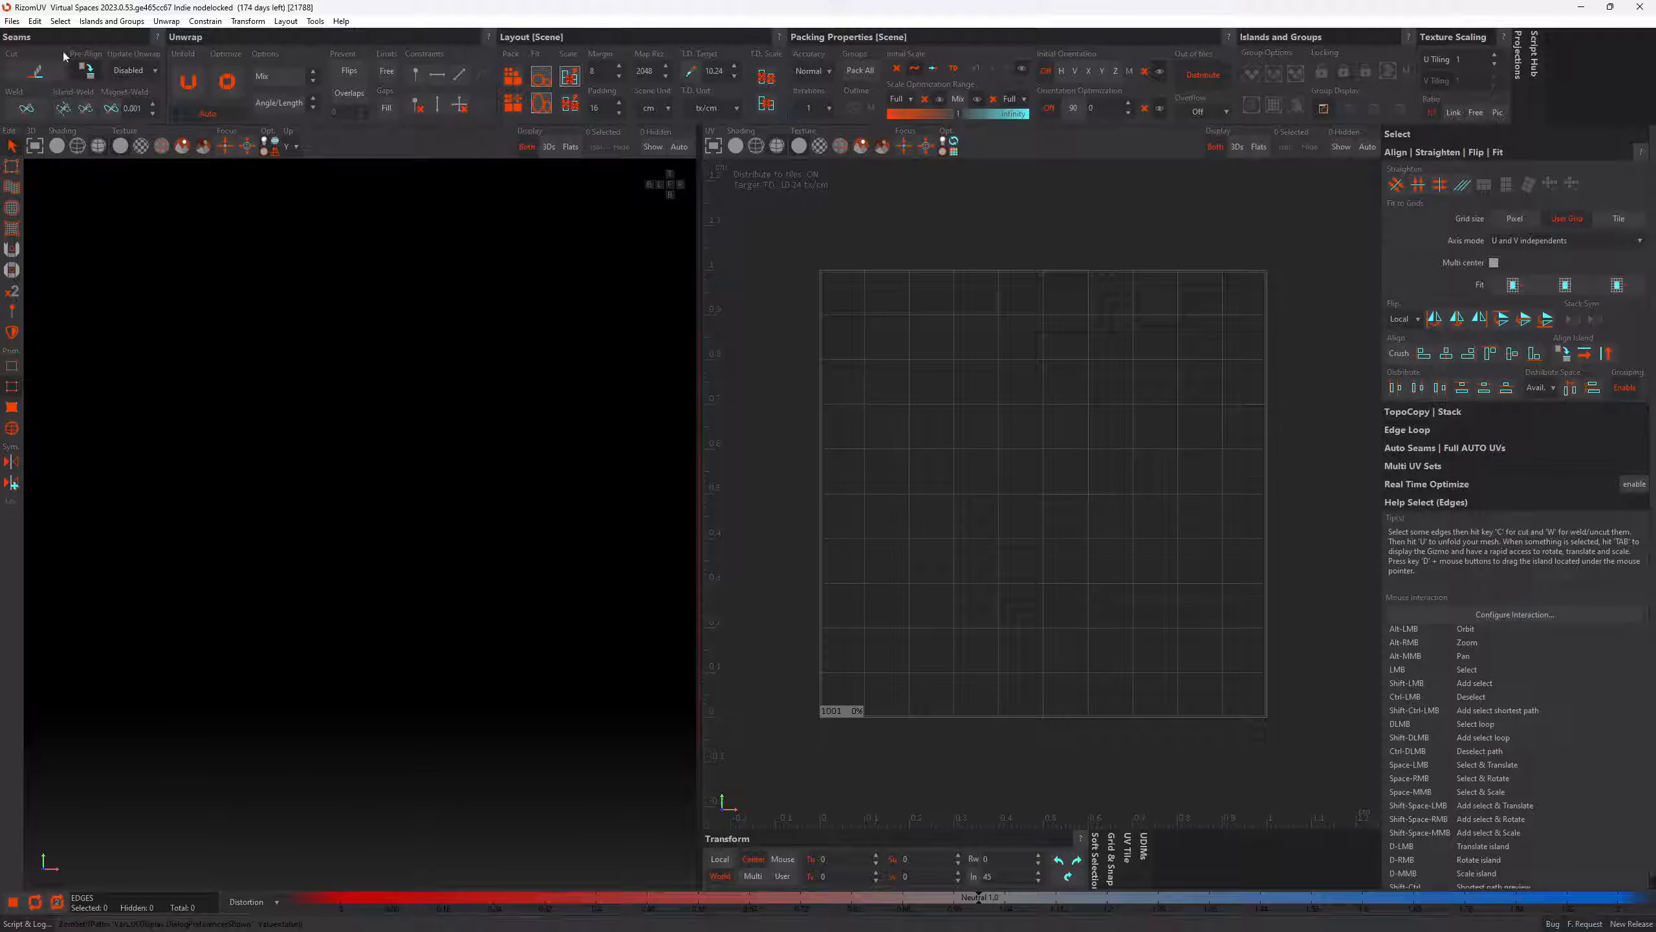
Open the keyboard and mouse customizer and examine the mouse interactions and the list of assigned hotkeys
left_click(34, 21)
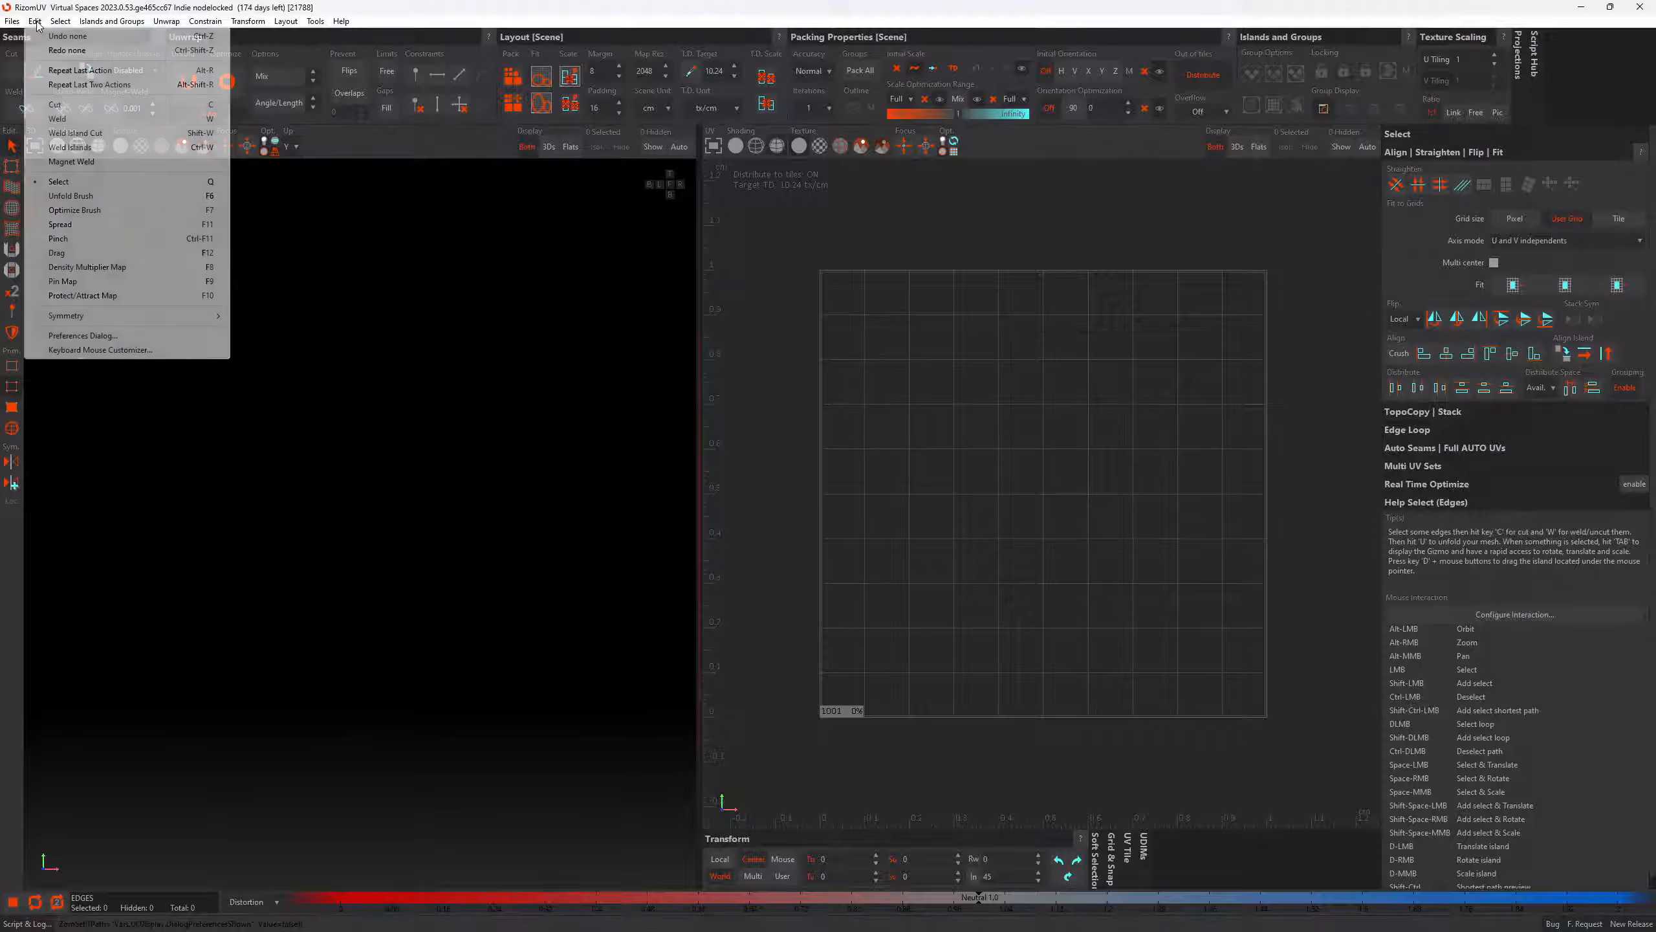
left_click(132, 351)
left_click_drag(416, 51, 787, 243)
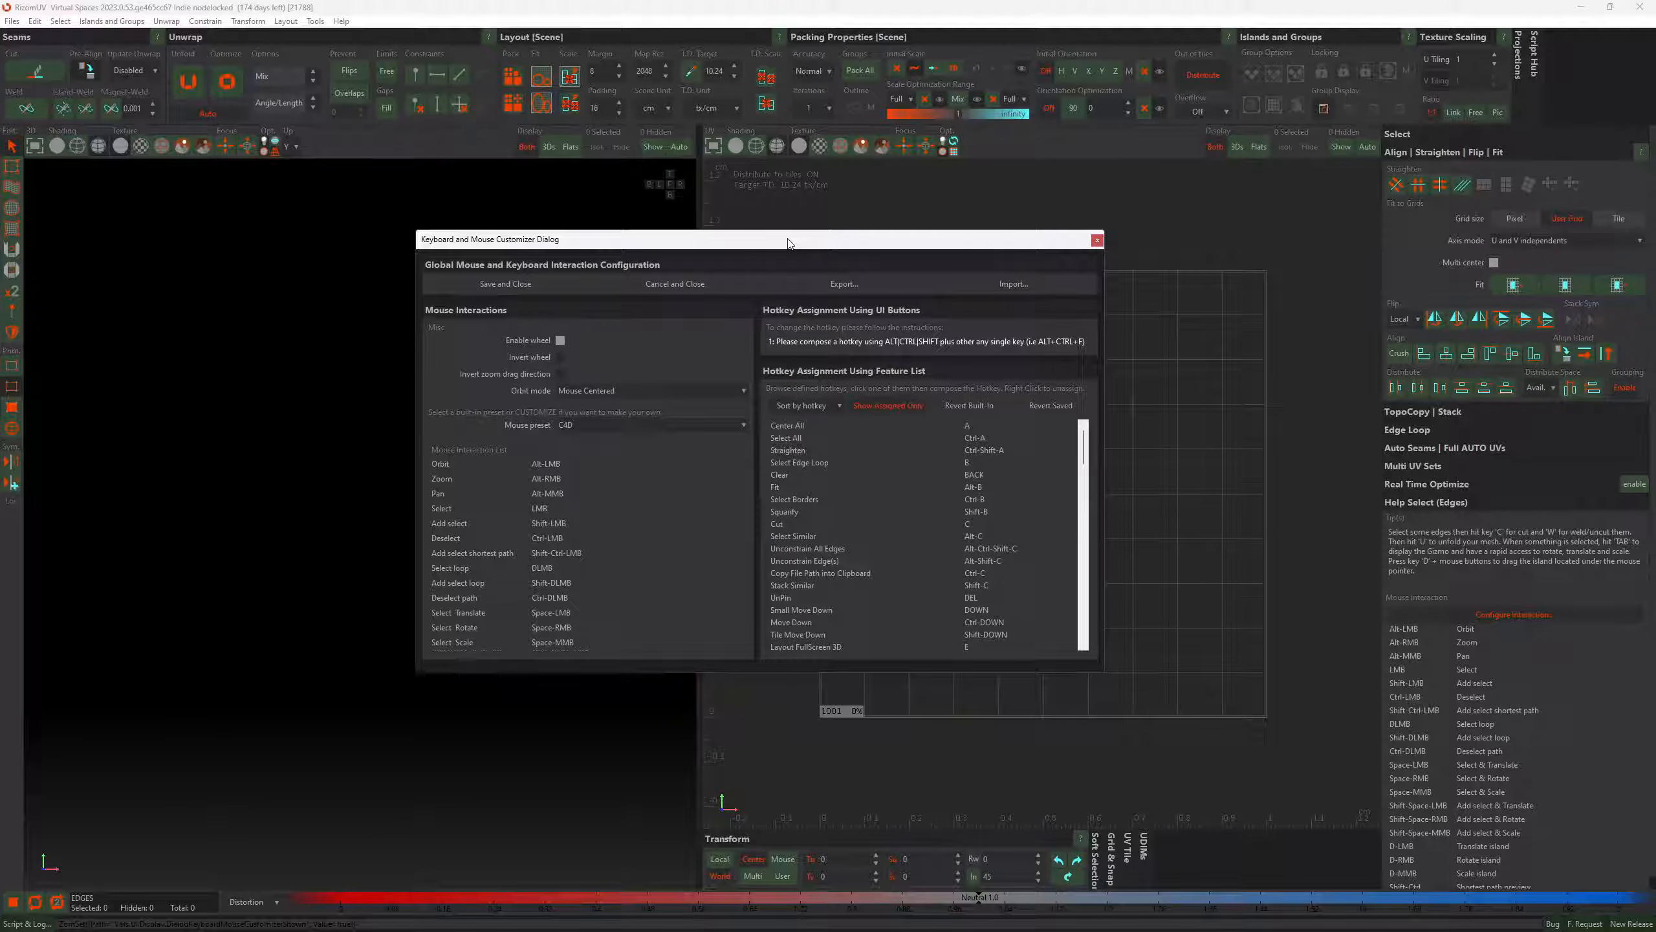
left_click(791, 228)
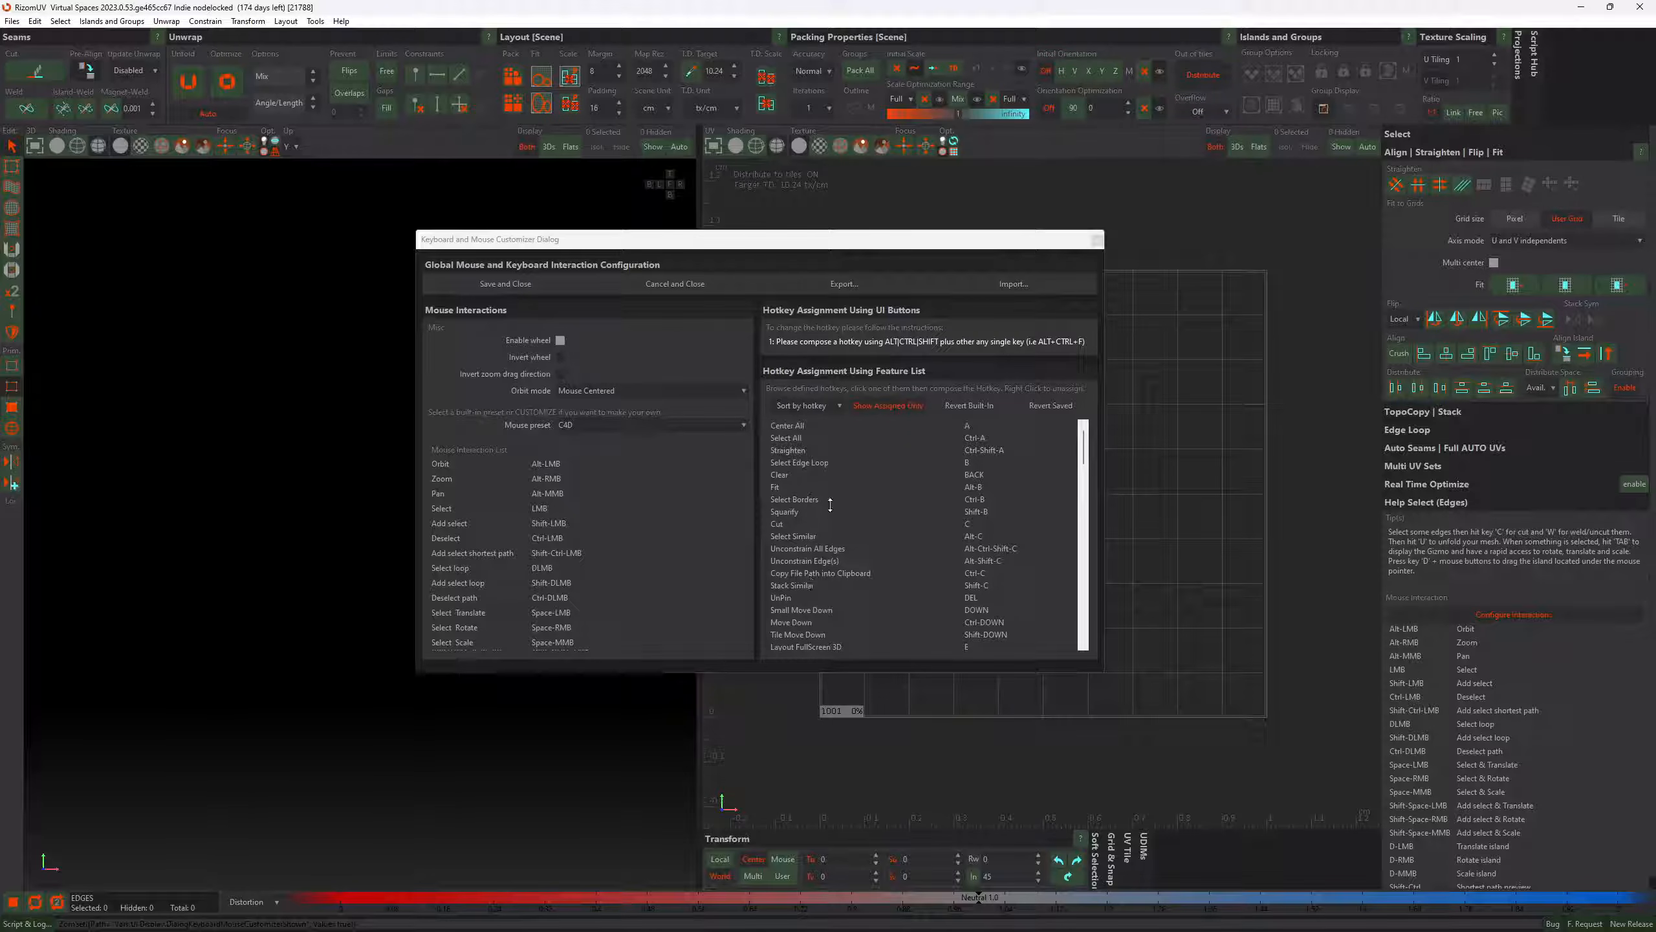
scroll(870, 481, "down", 3)
scroll(872, 481, "up", 3)
scroll(986, 577, "down", 10)
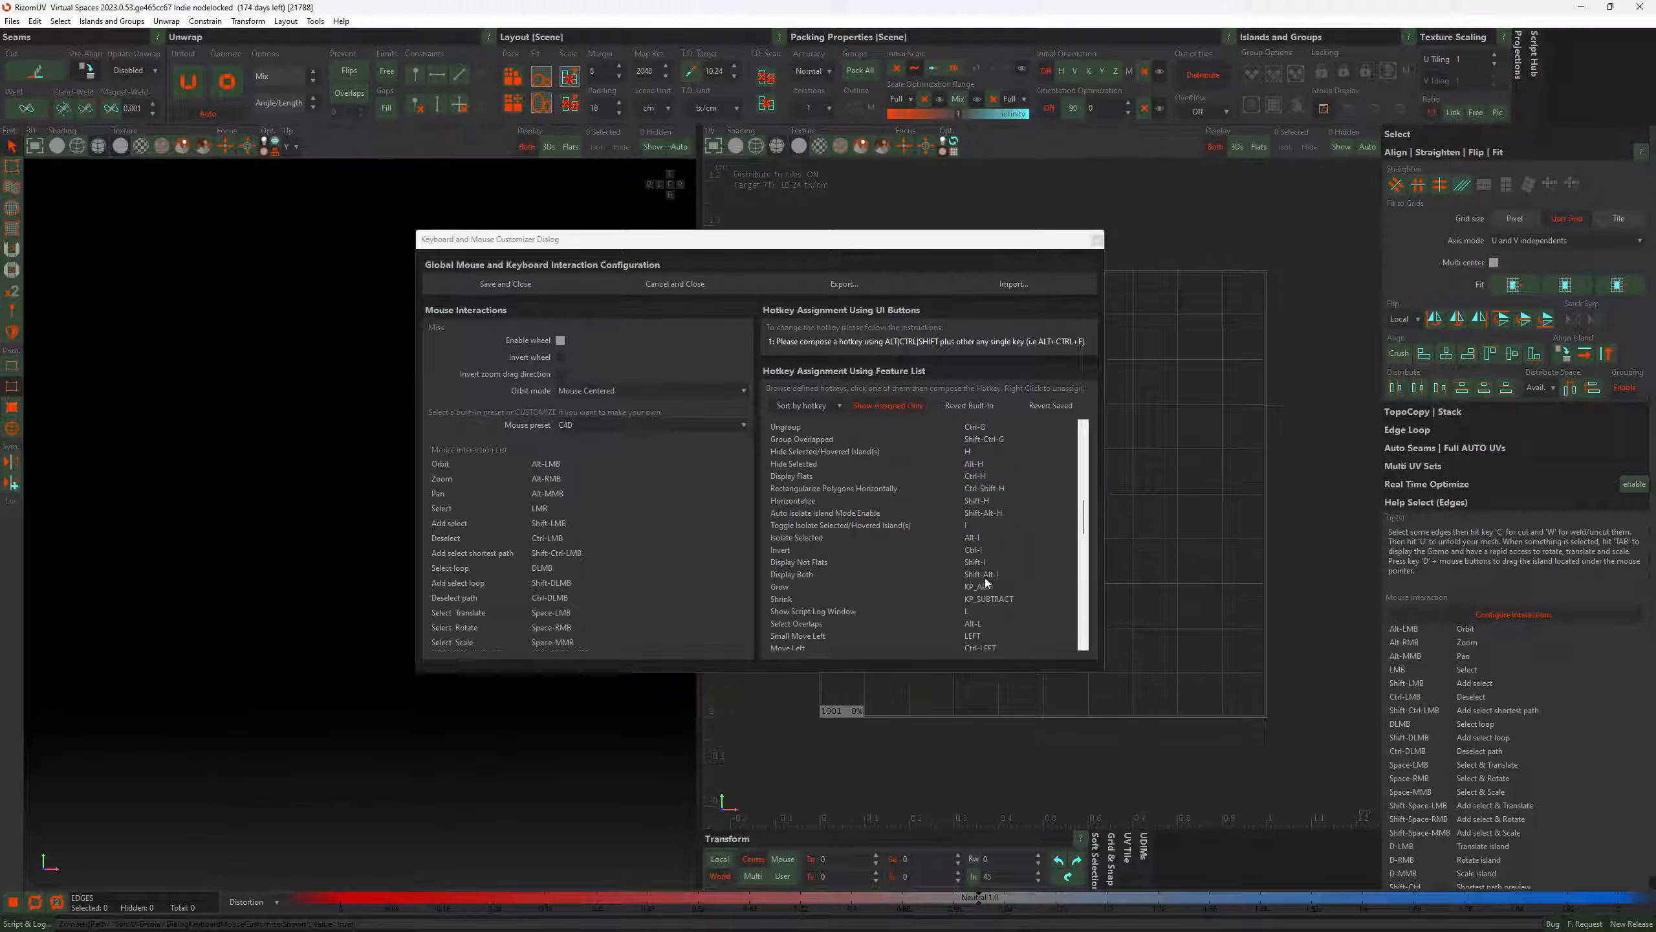
scroll(985, 577, "up", 10)
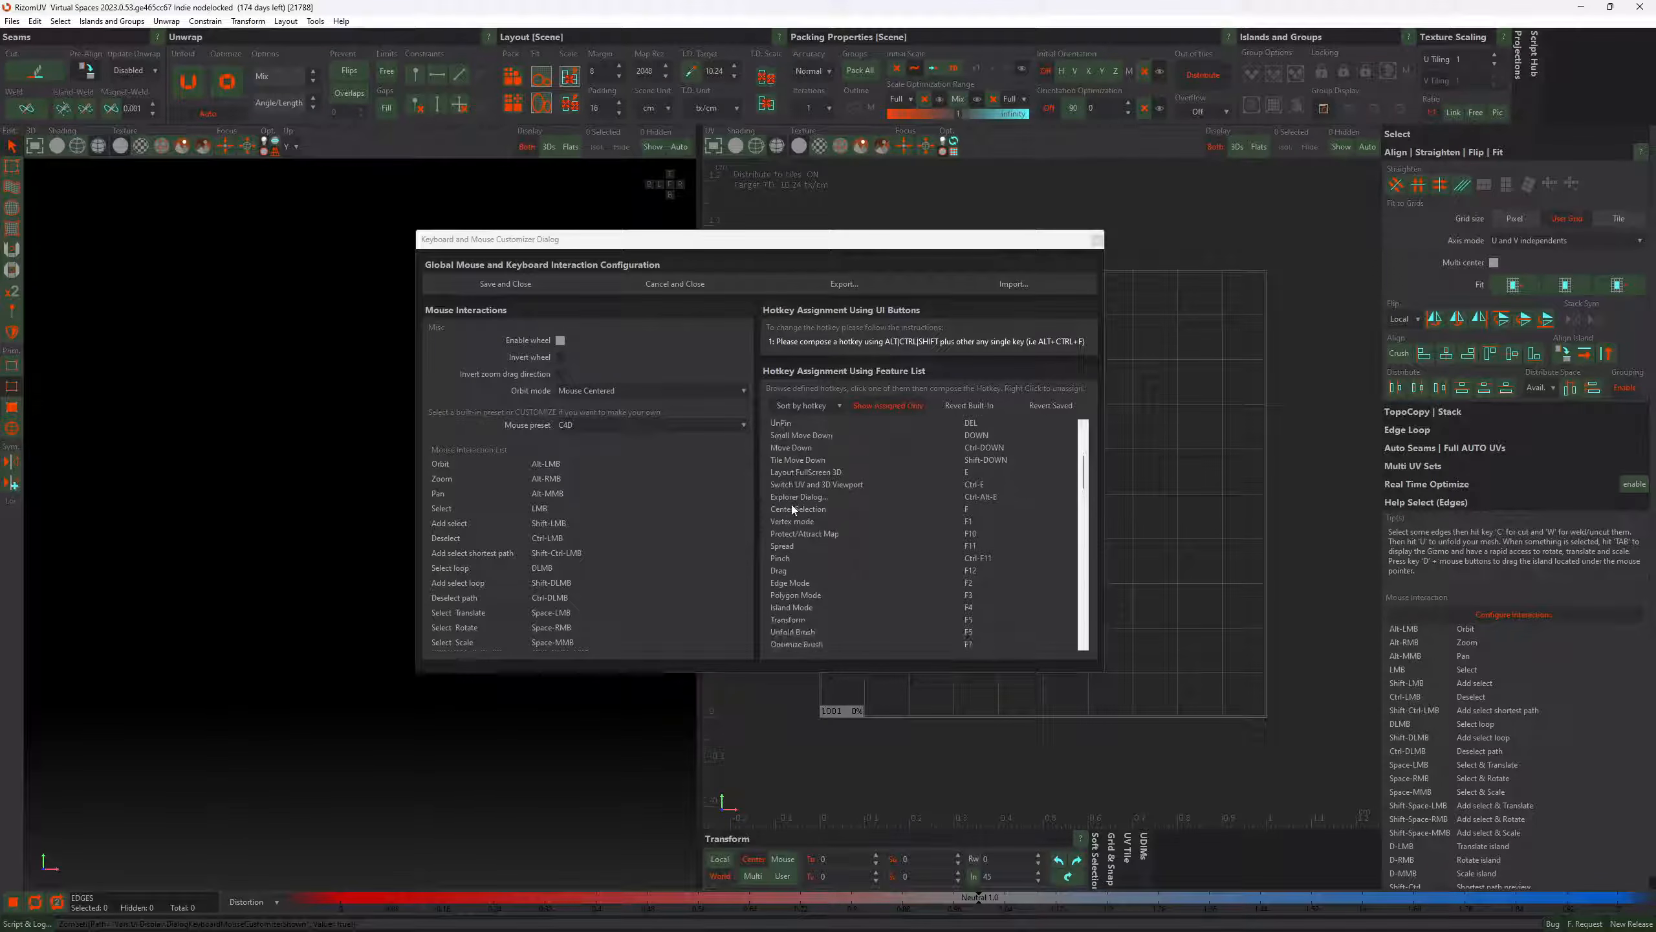
scroll(796, 525, "down", 6)
scroll(790, 524, "down", 1)
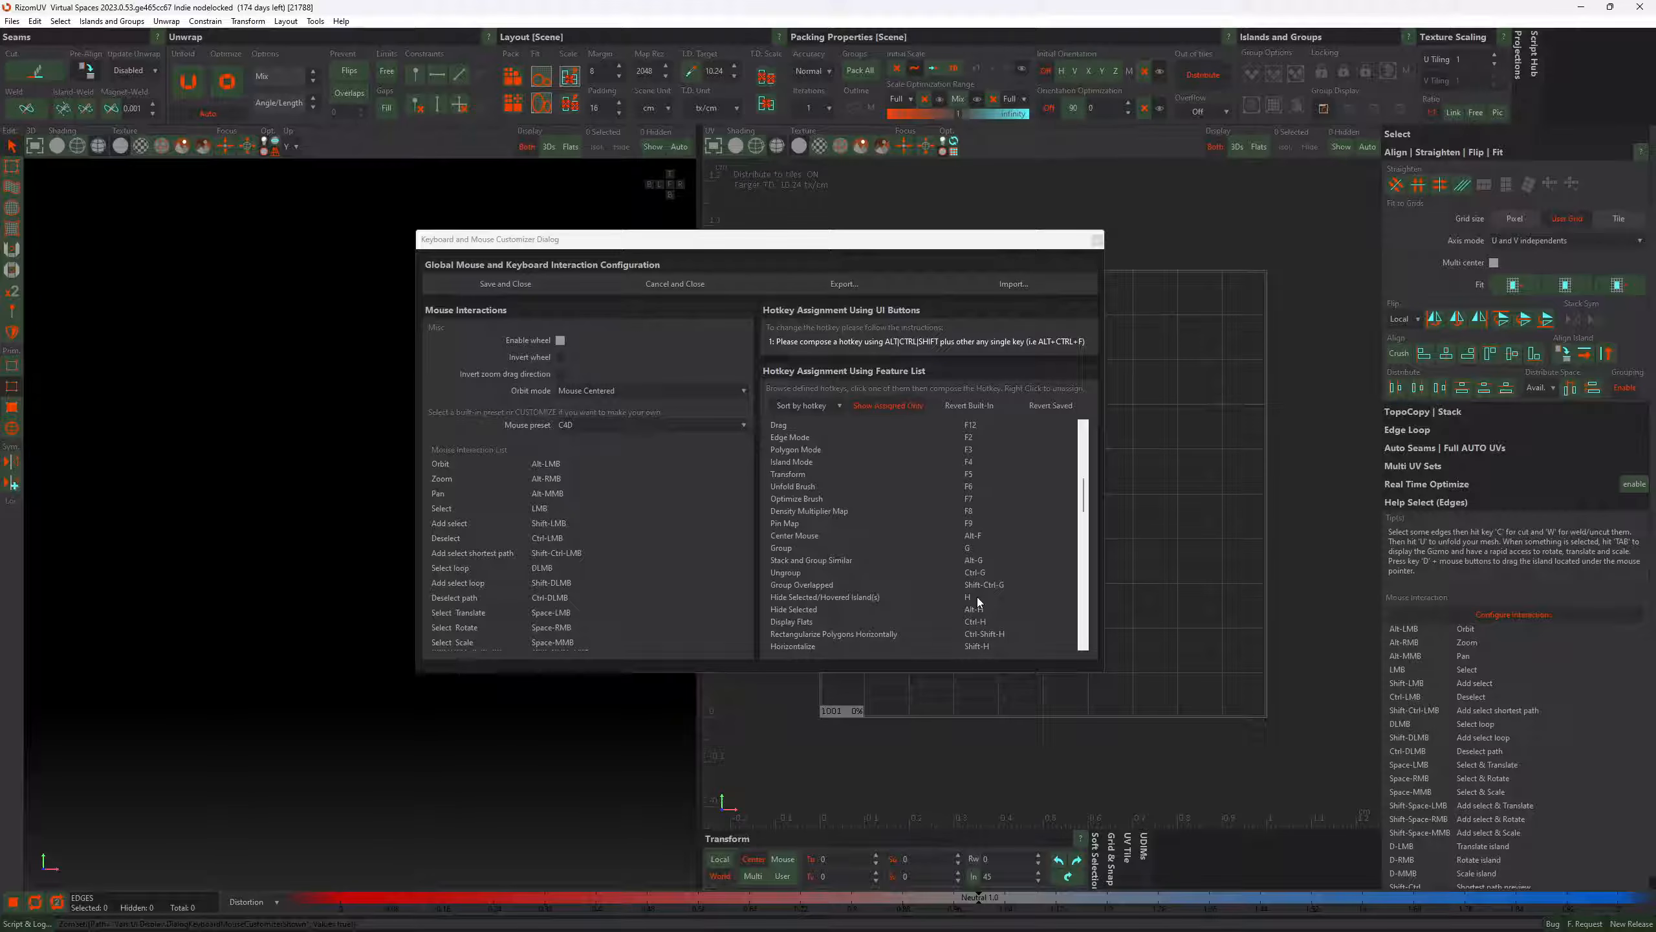
scroll(959, 602, "up", 7)
Sort the hotkey feature list by name and look through the alphabetically ordered entries
left_click(810, 405)
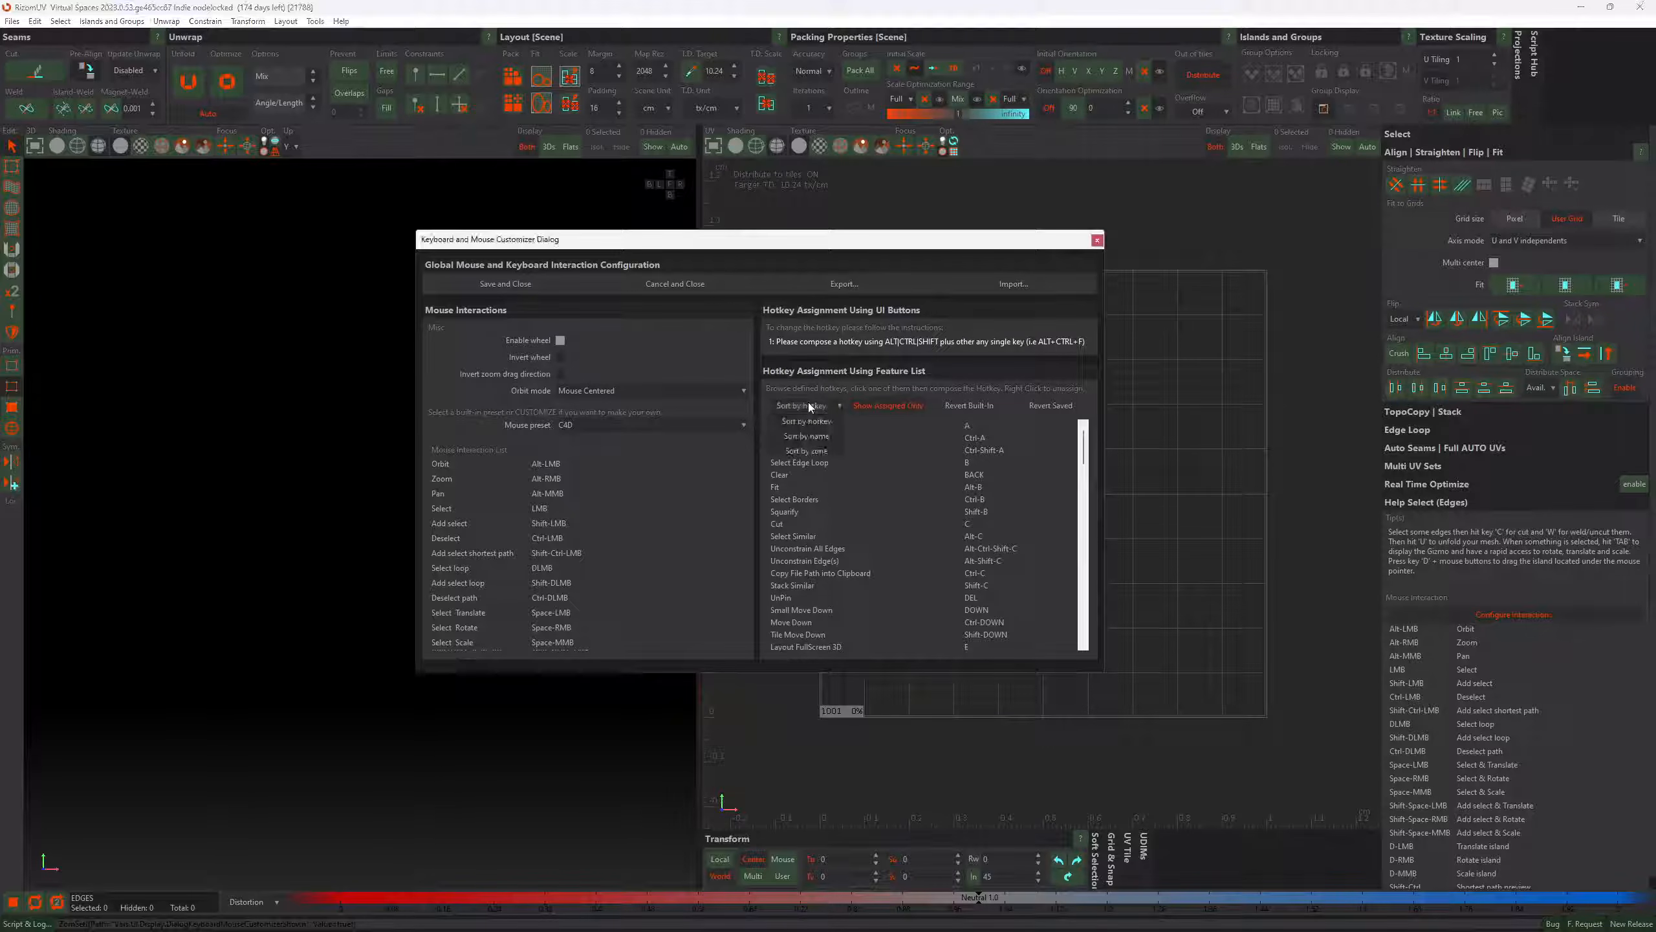
left_click(800, 438)
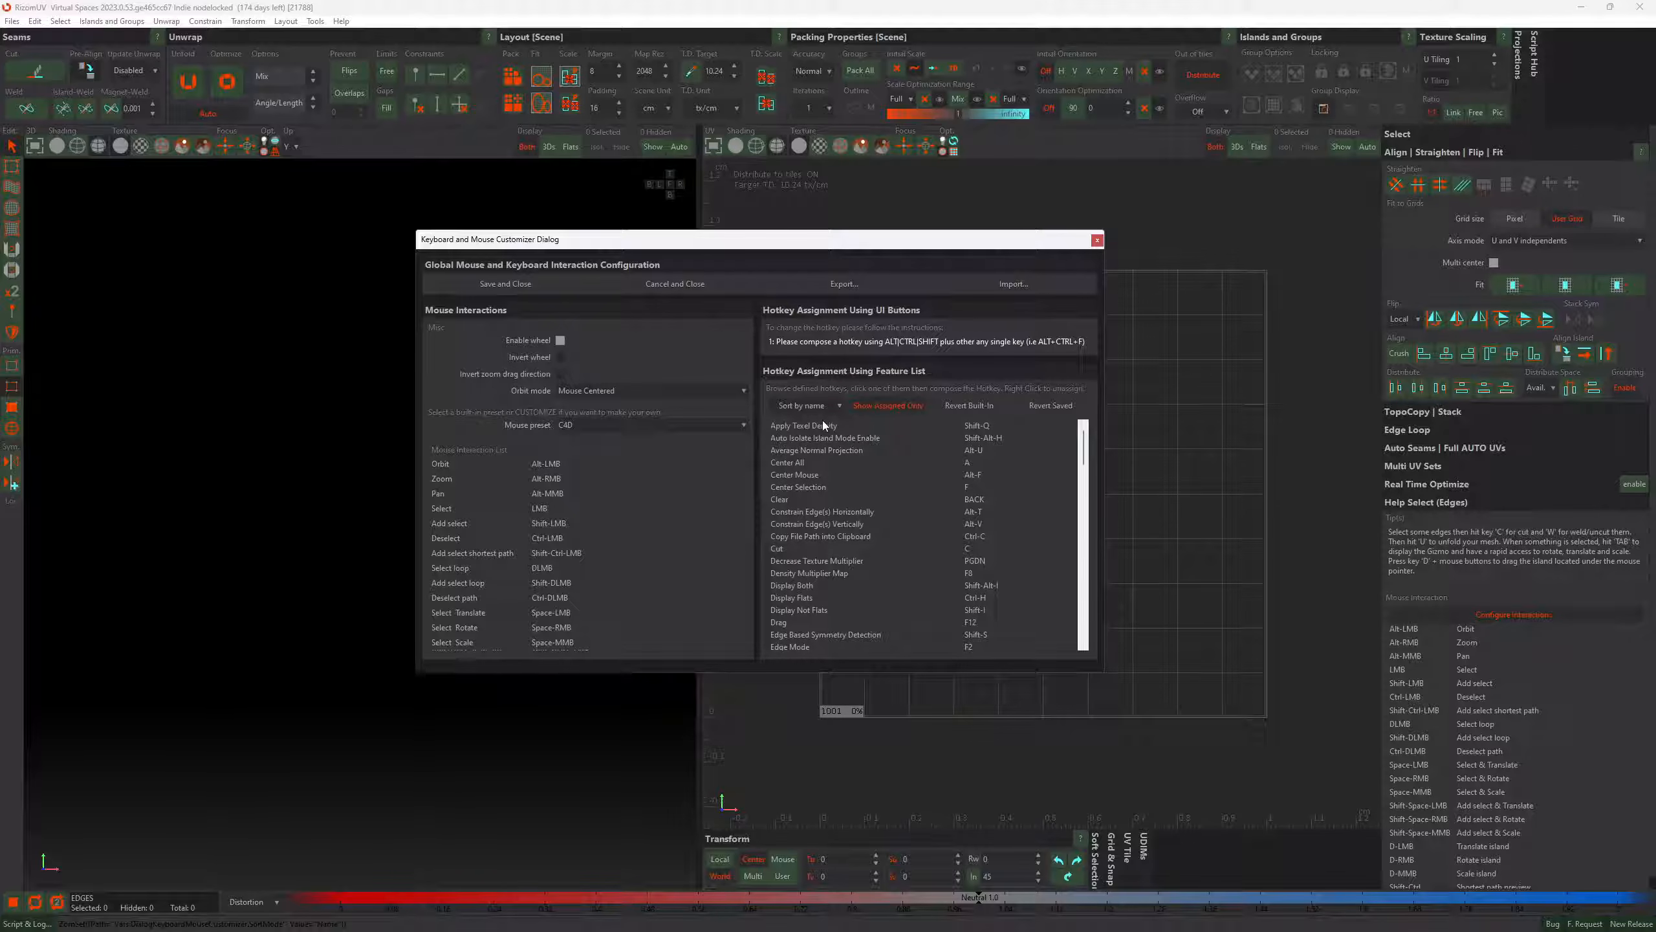
scroll(806, 424, "down", 10)
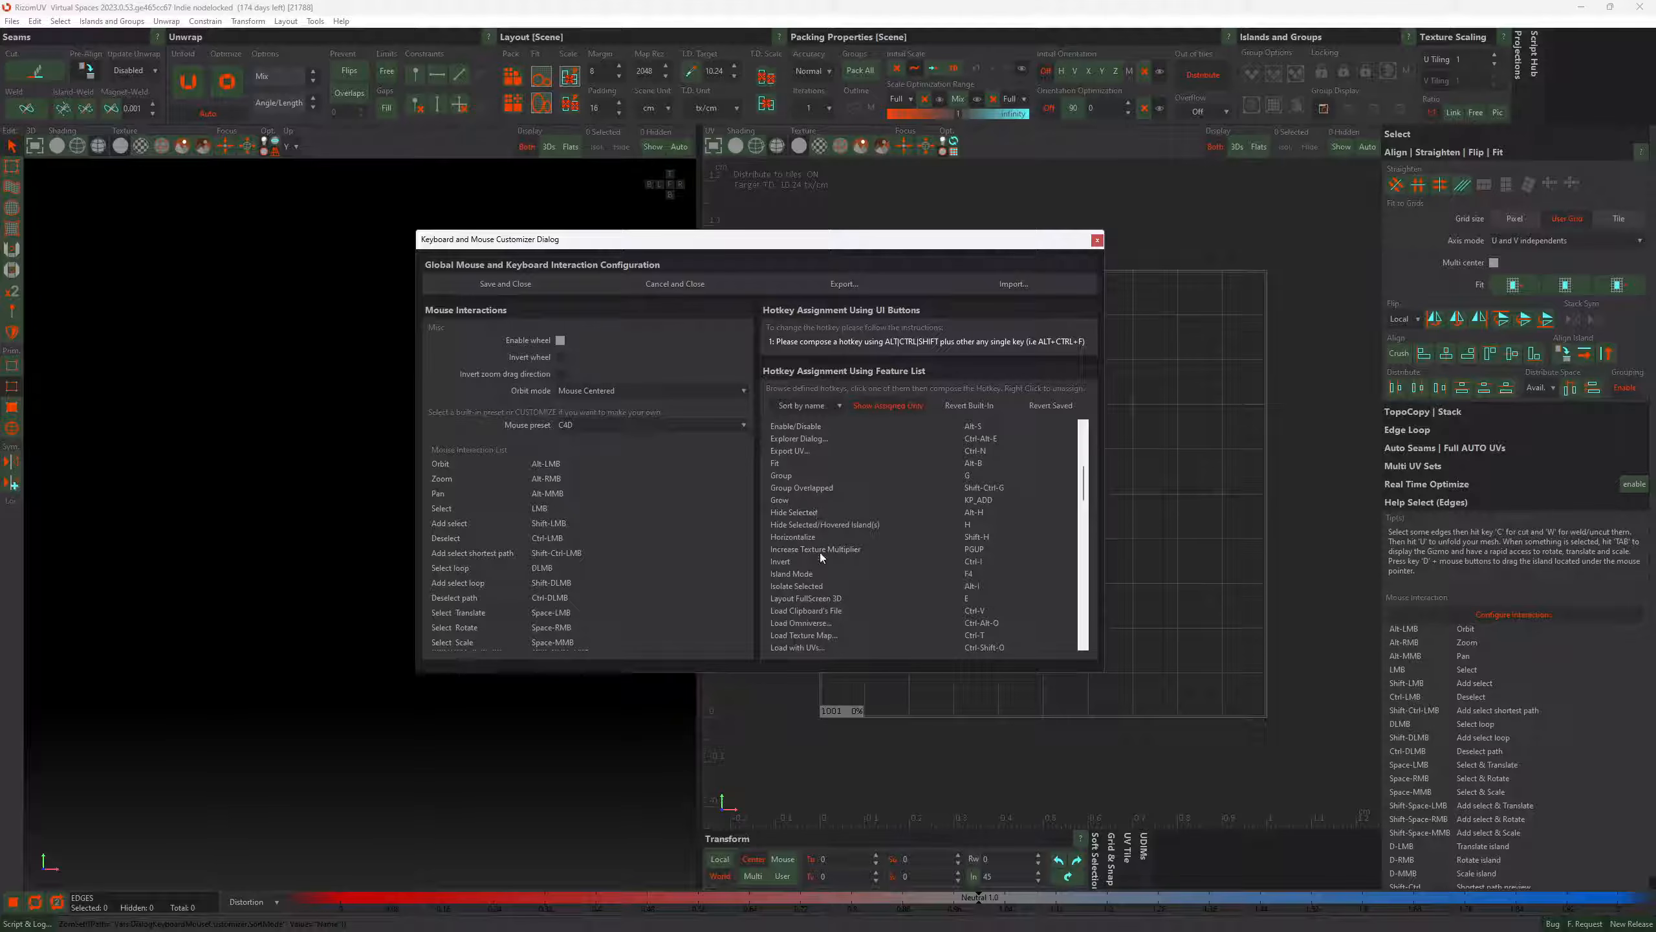
scroll(820, 548, "up", 2)
scroll(819, 545, "down", 2)
scroll(857, 580, "up", 10)
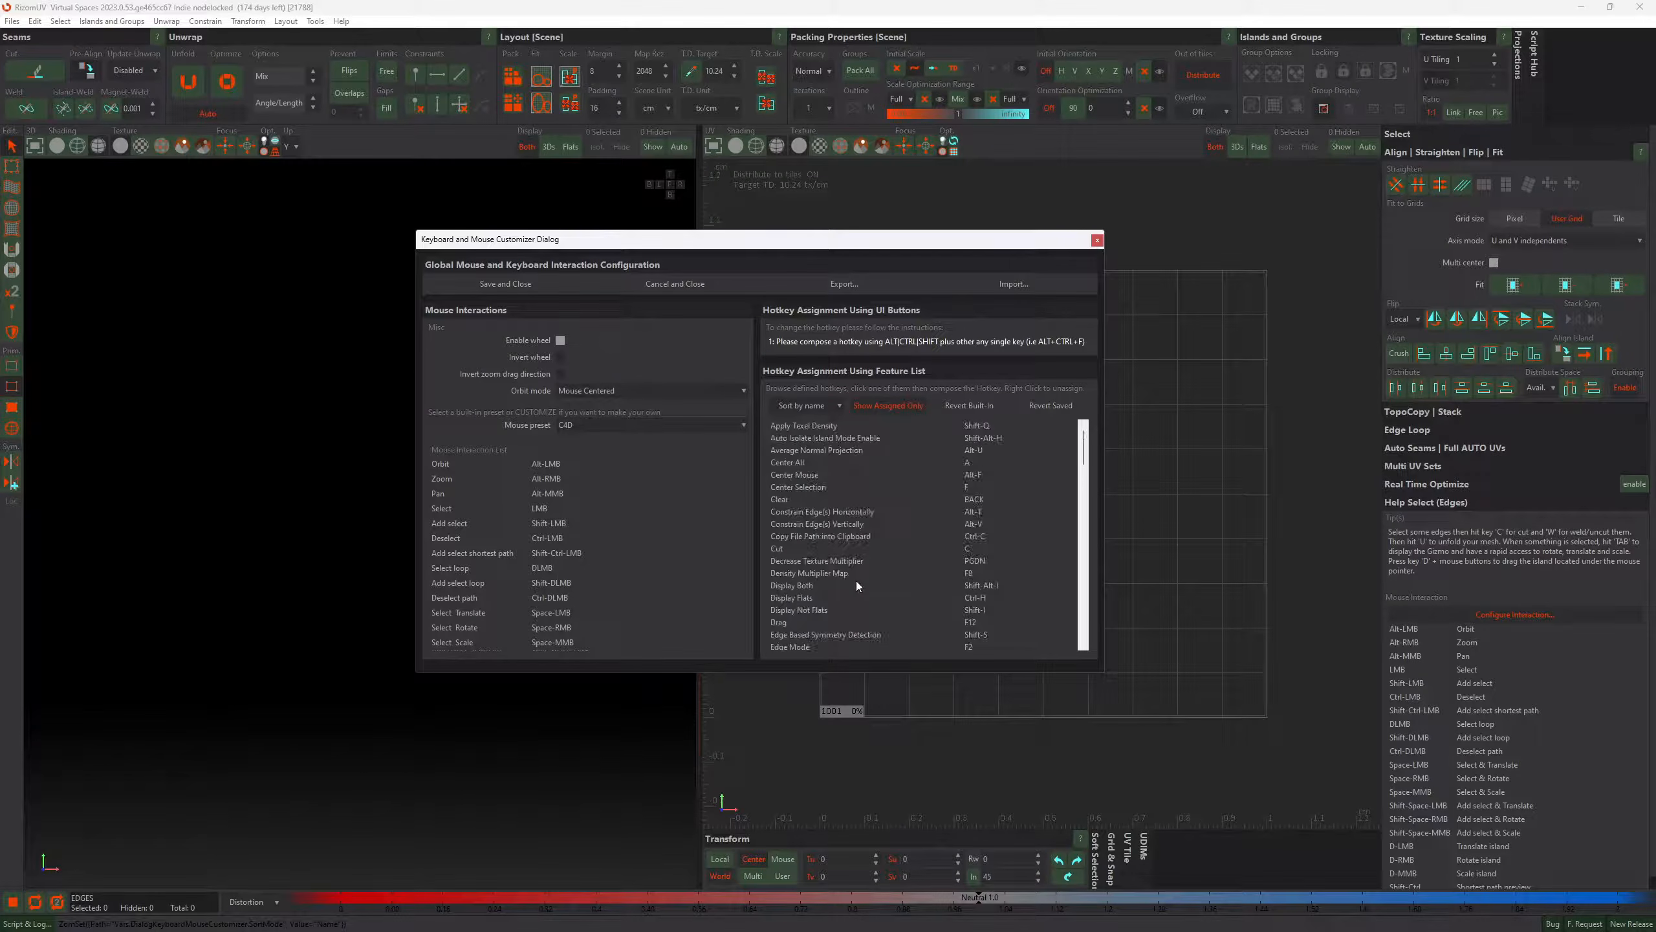
View the hotkey feature list sorted by zone, restore sorting by hotkey, and close the customizer
left_click(818, 409)
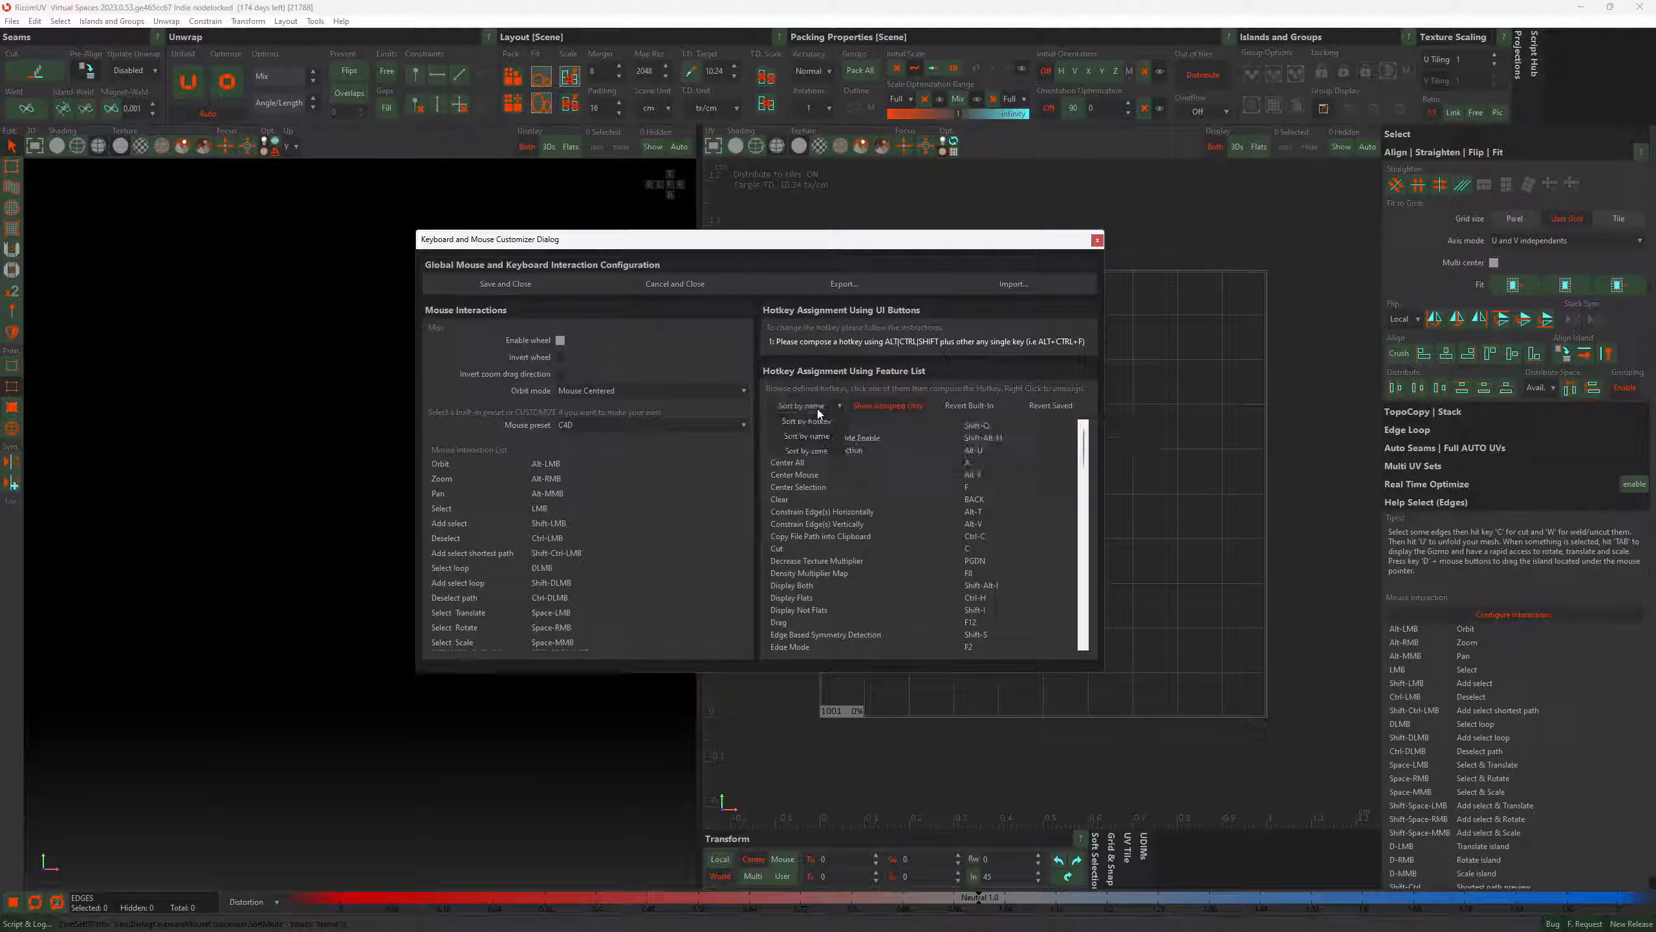
left_click(819, 451)
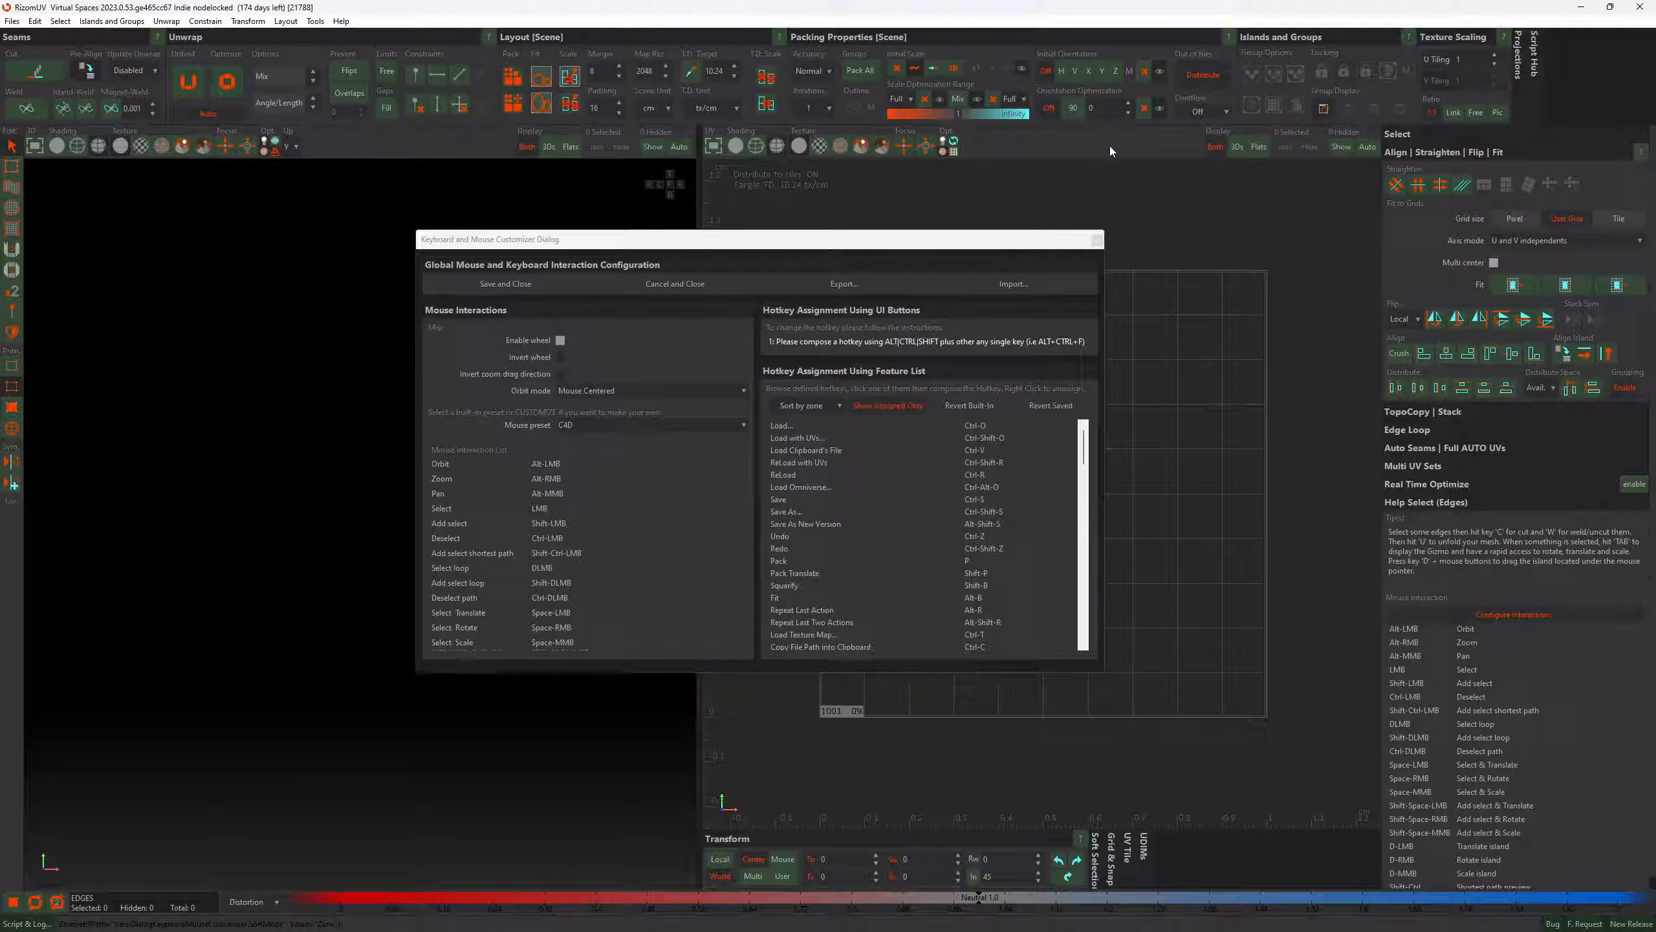
left_click(801, 406)
left_click(797, 421)
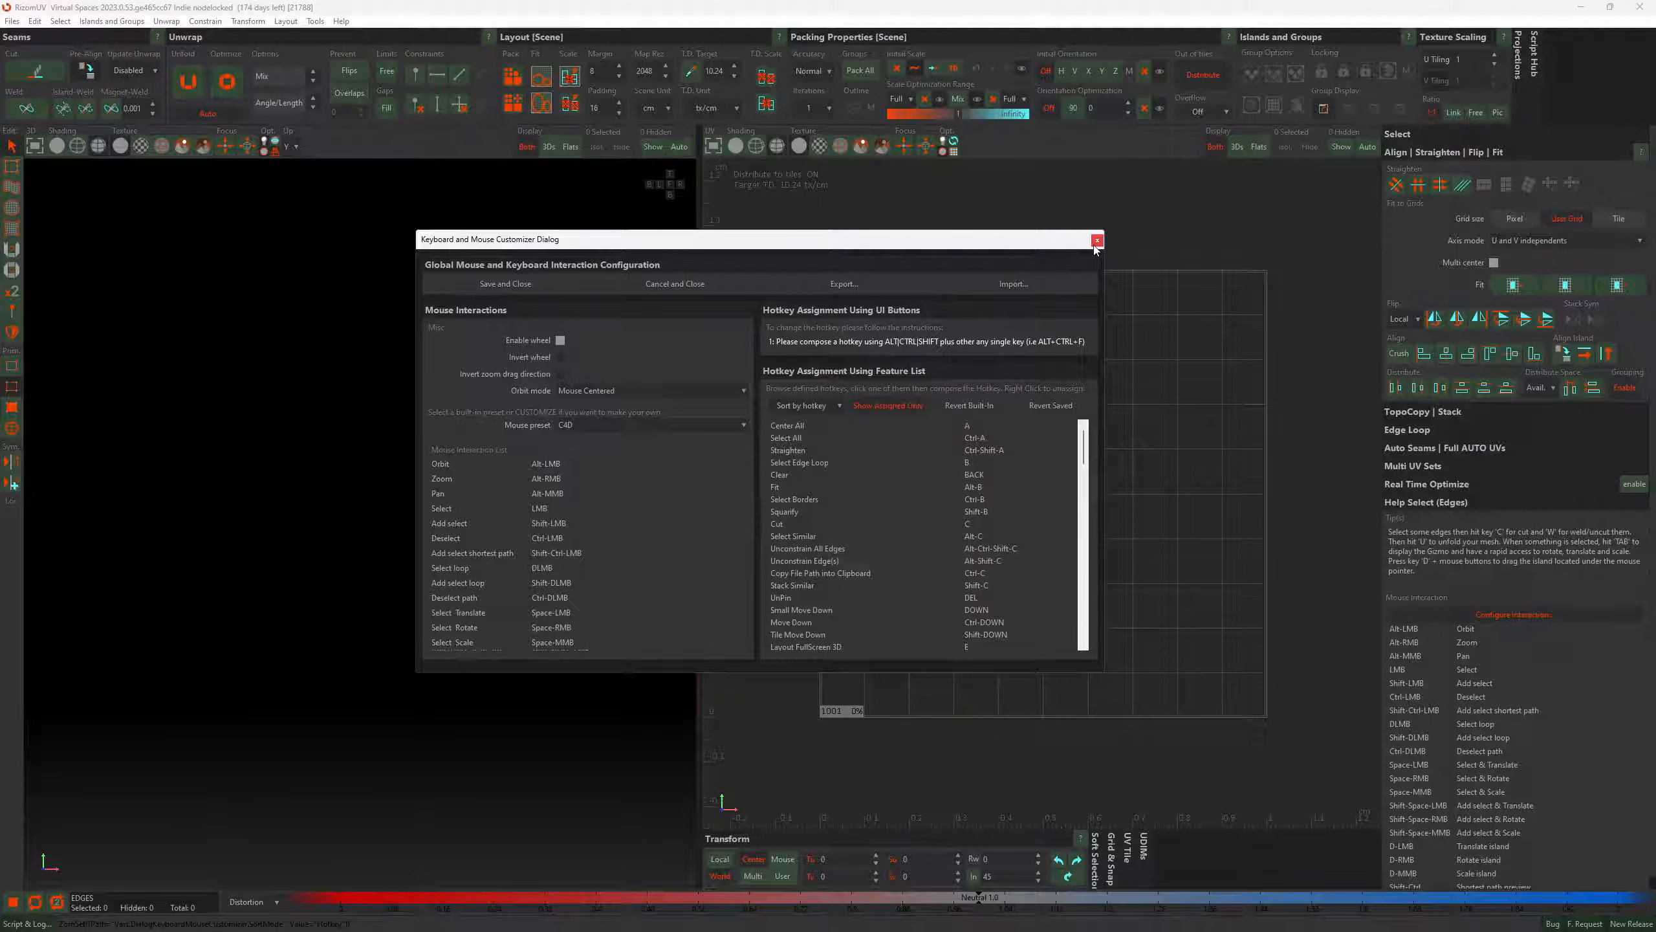
left_click(1097, 241)
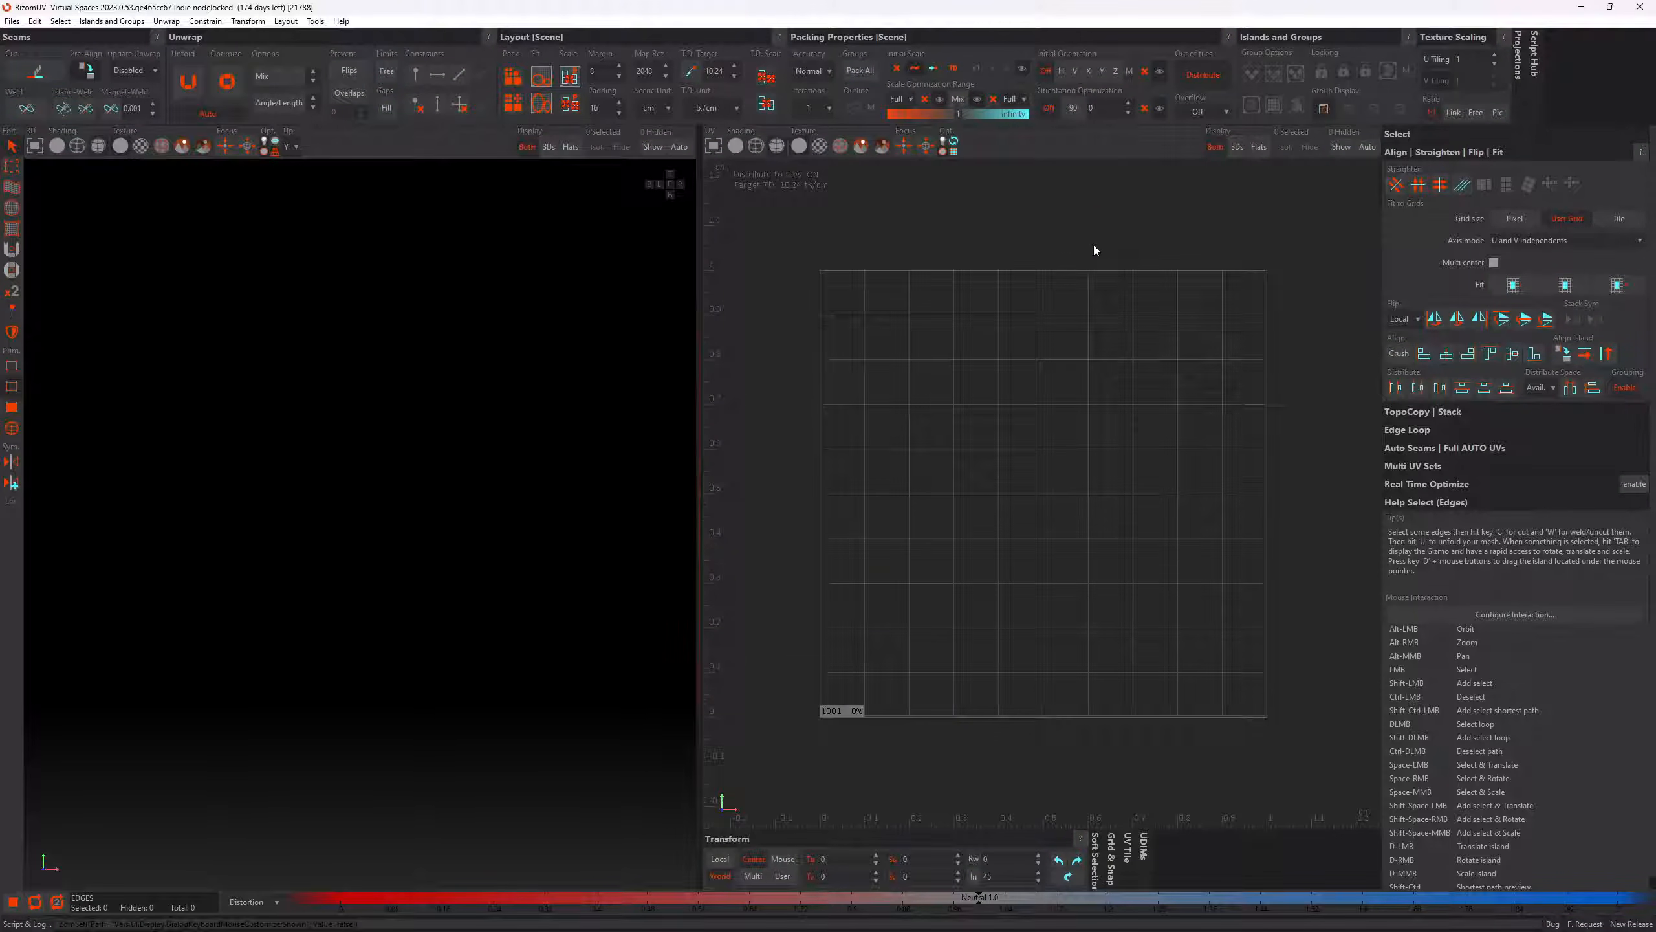
Reopen the keyboard and mouse customizer to review its mouse interaction and save options, and close it
left_click(34, 21)
left_click(95, 356)
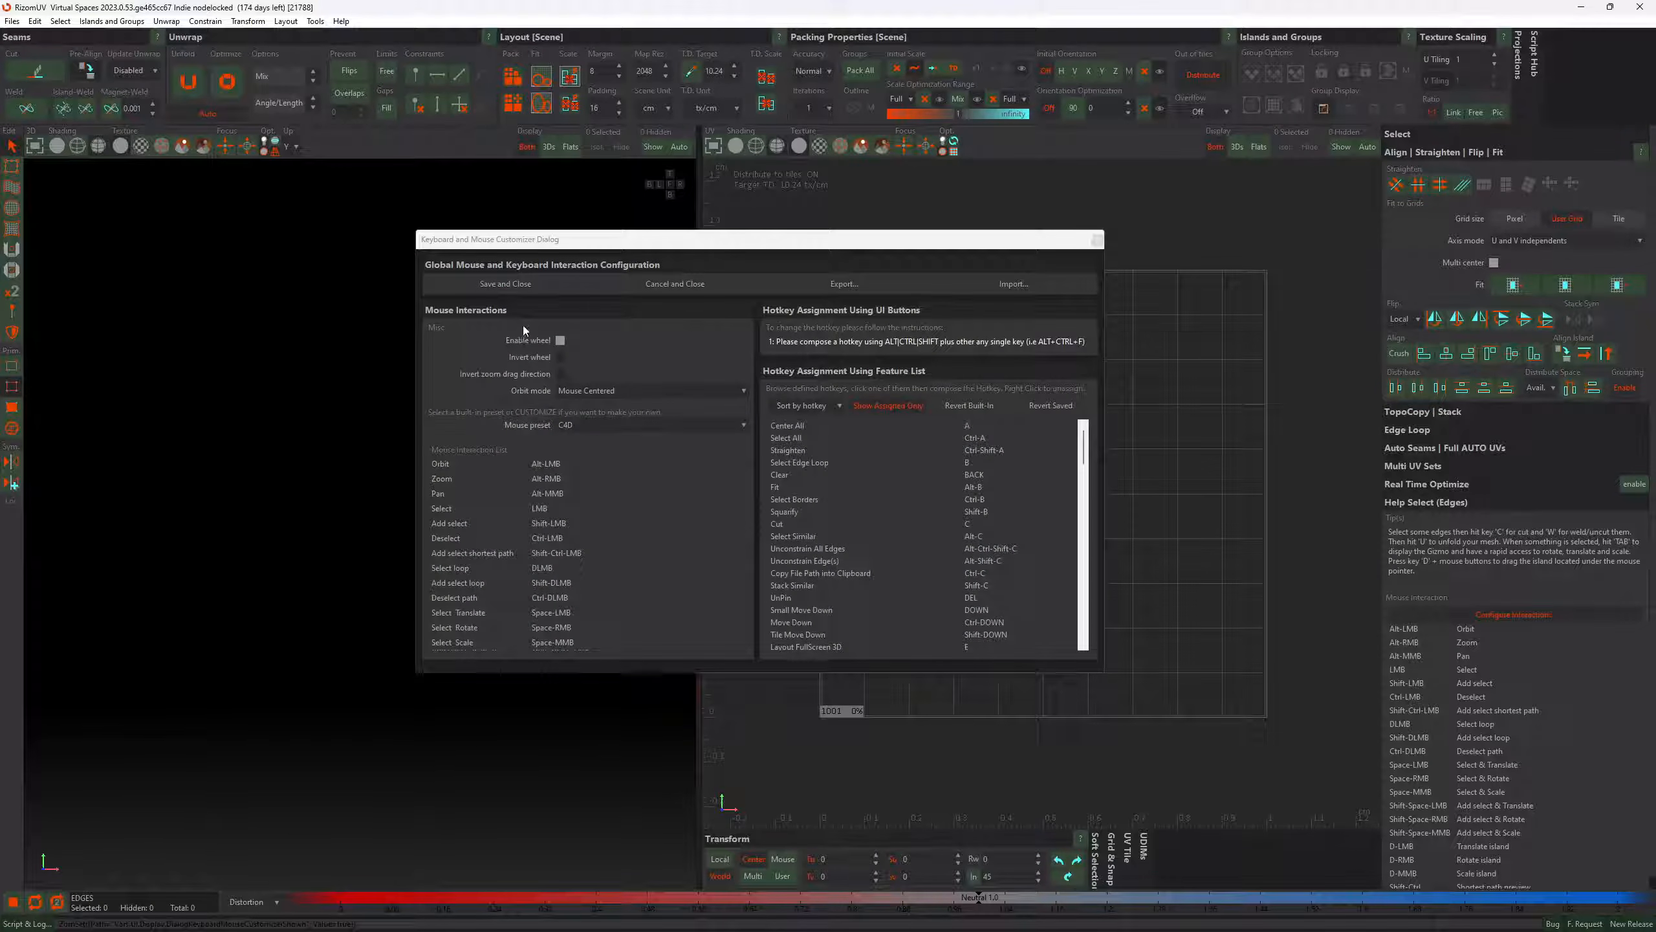
left_click(1096, 240)
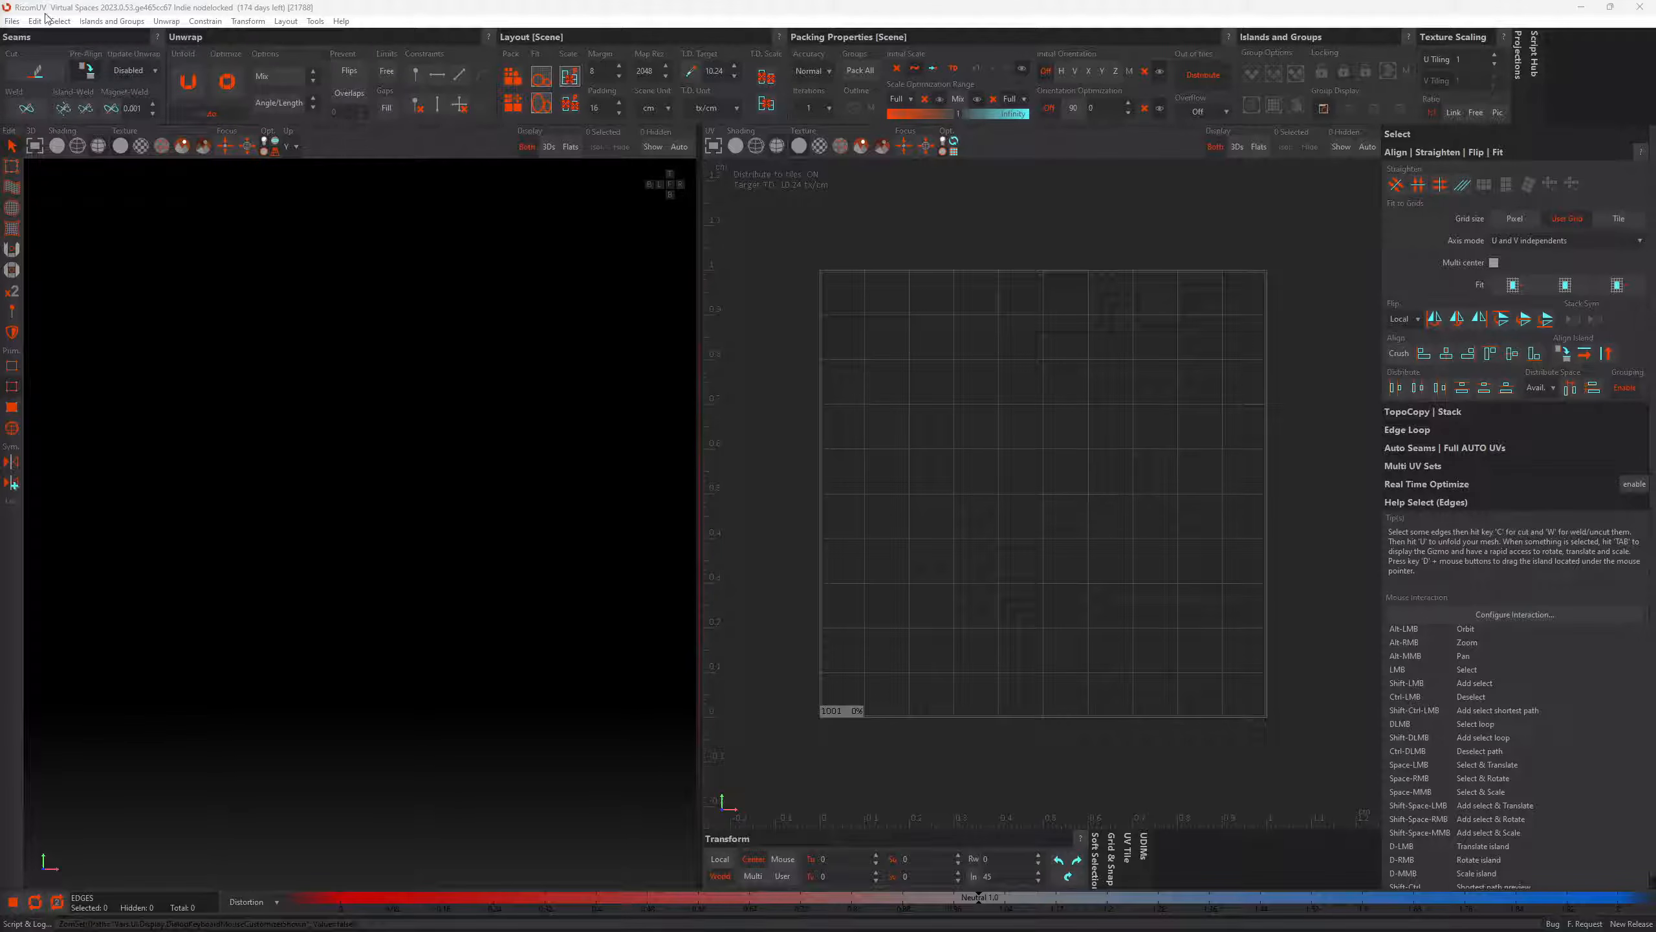
Load the file "1. Floor, Sphere, Cube.usdc" from the Stream Models folder with its existing UVs
left_click(12, 22)
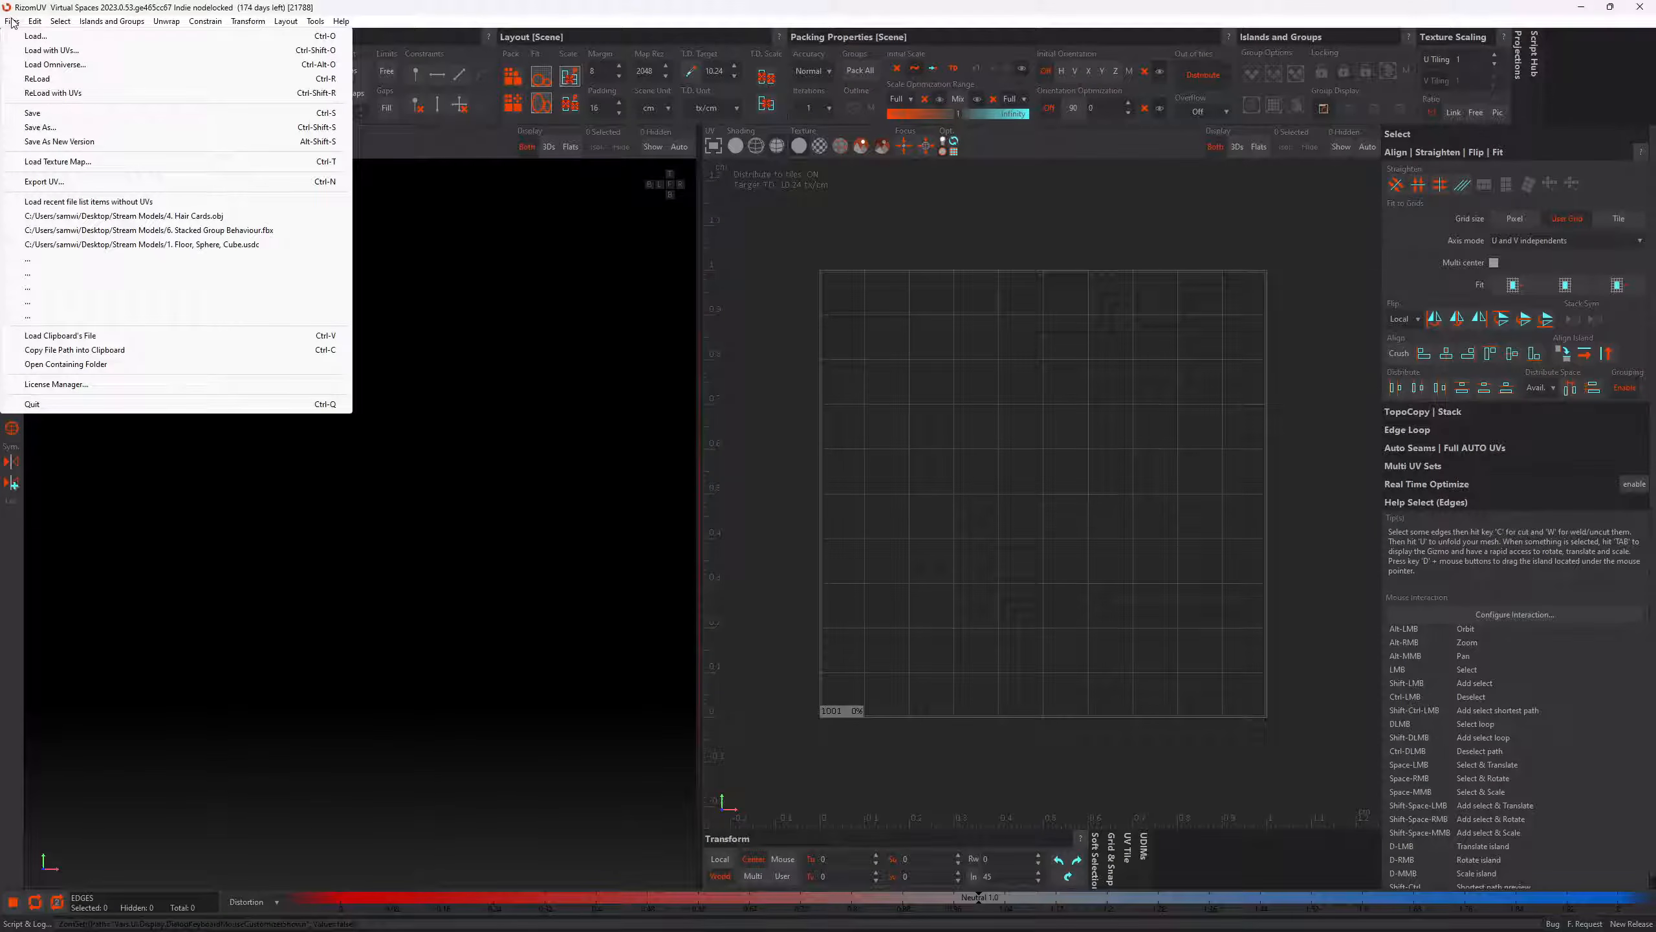
left_click(60, 51)
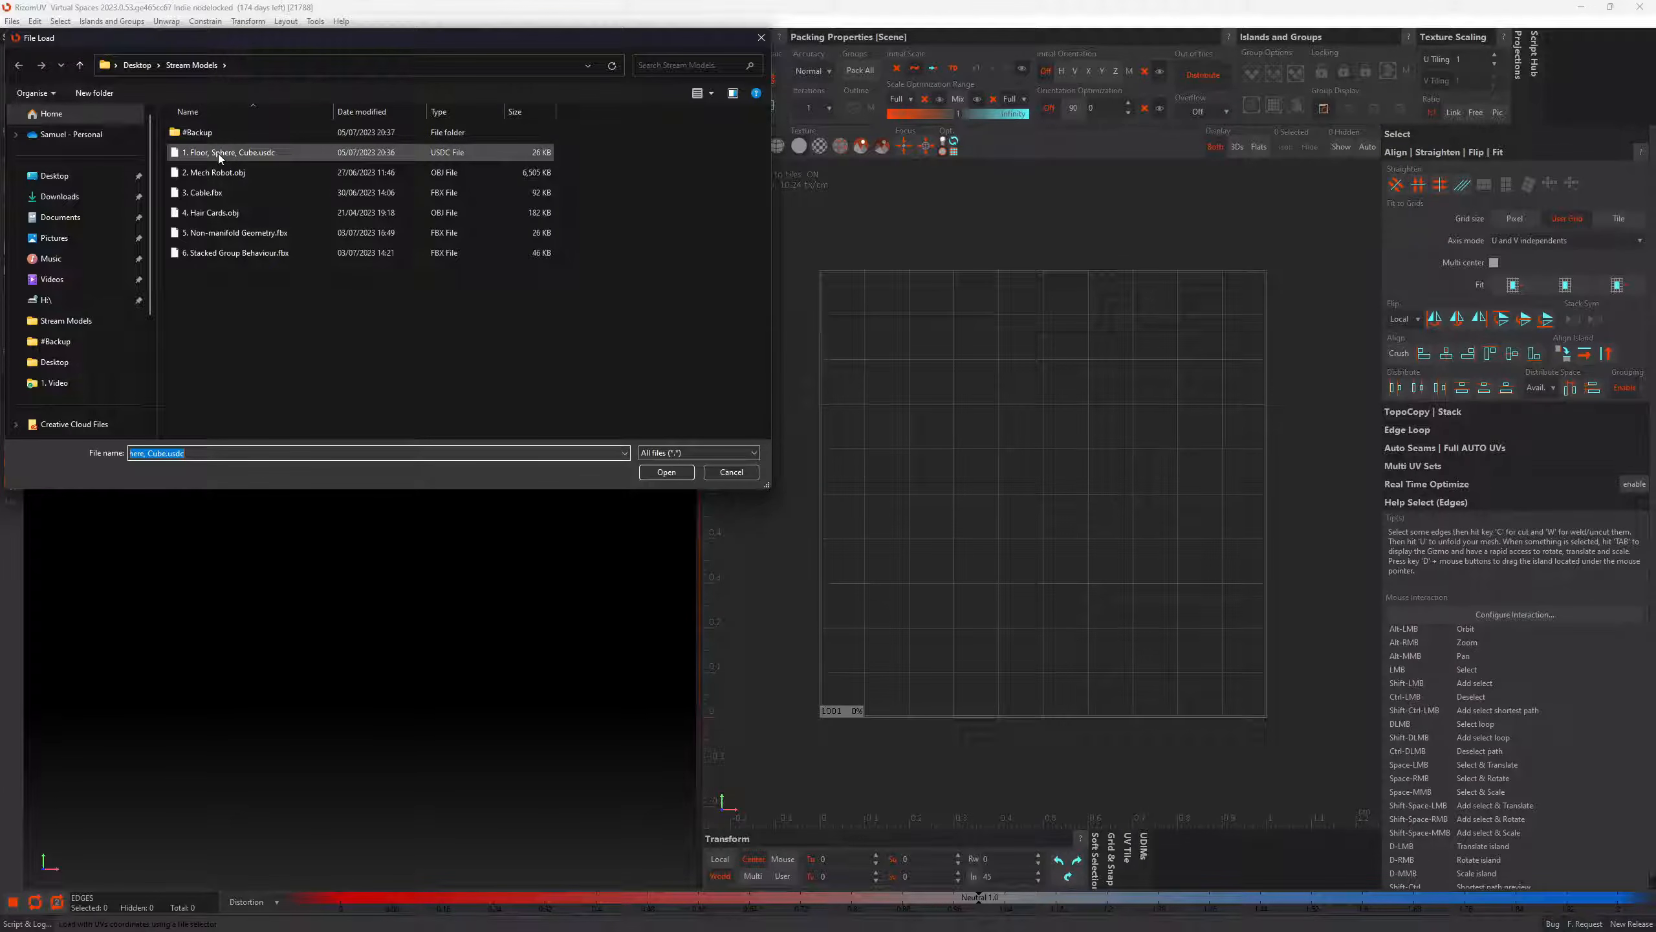
left_click(217, 153)
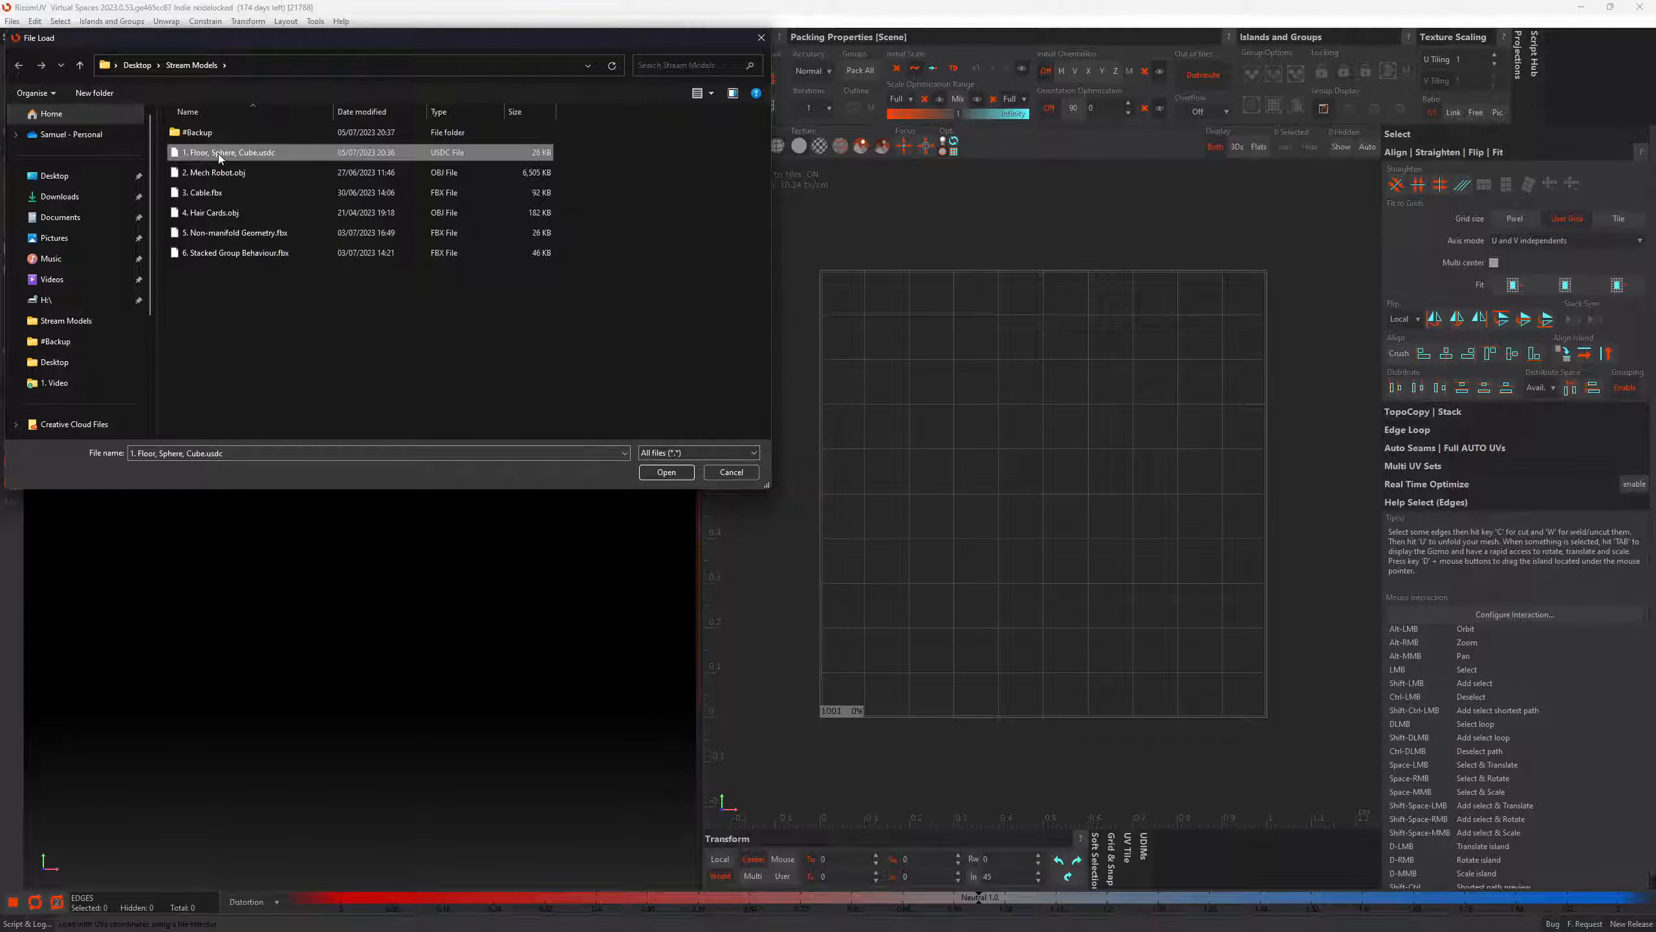
double_click(223, 155)
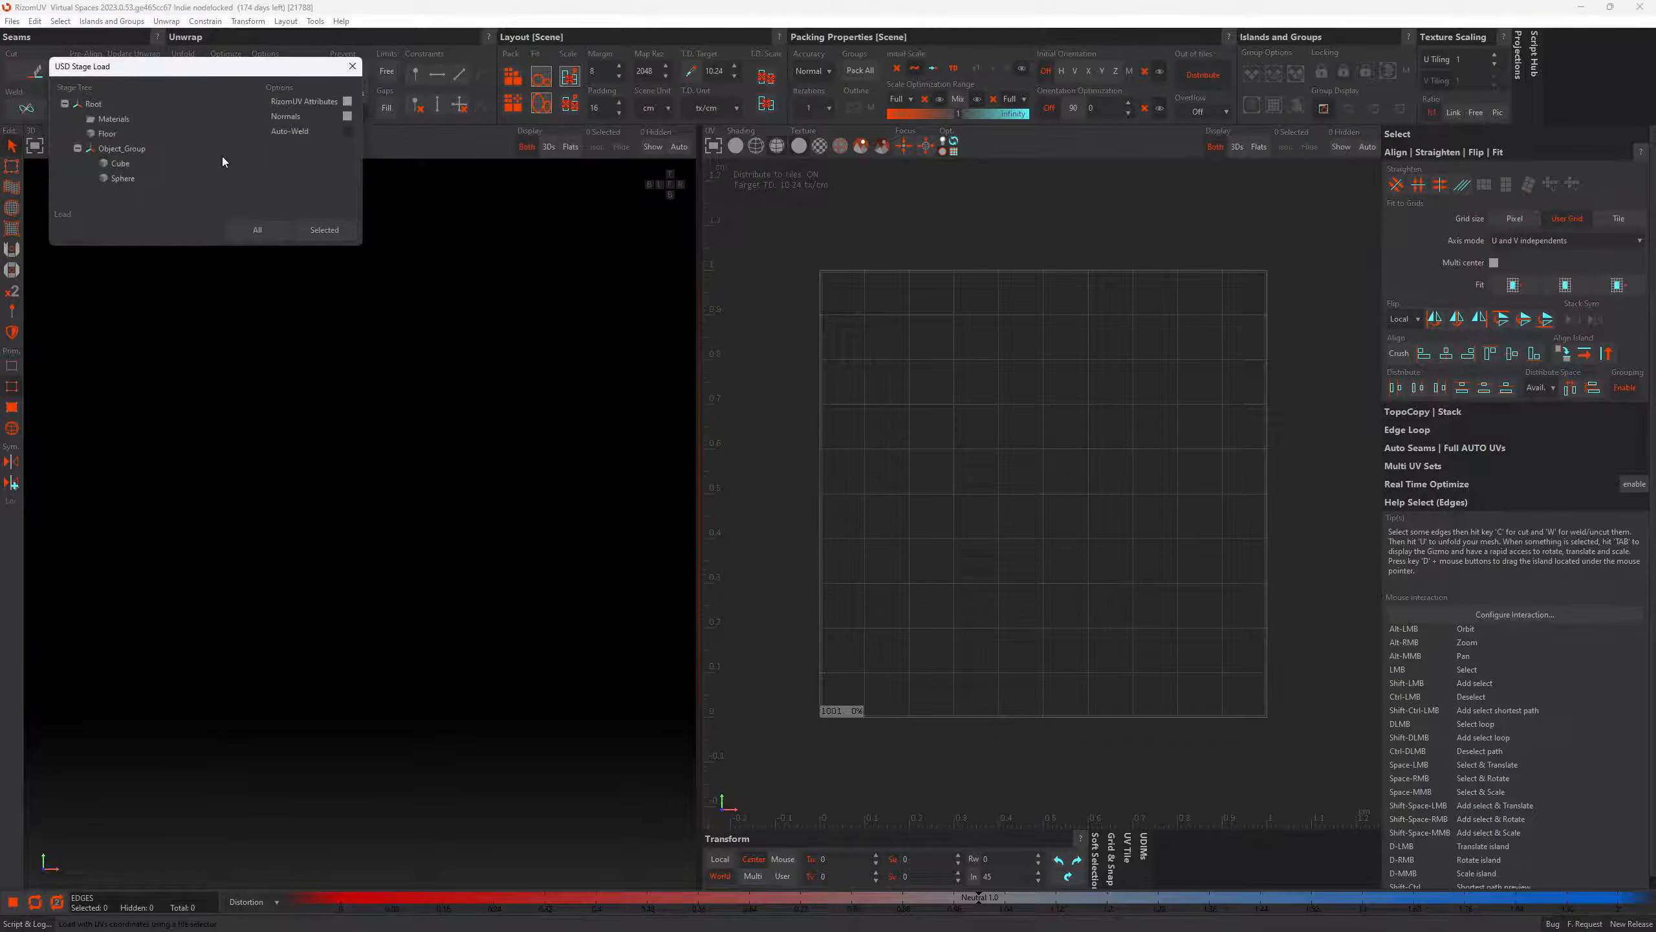
Review the USD stage tree, going through the Root, Materials, Floor and Object_Group entries
left_click_drag(205, 76, 380, 281)
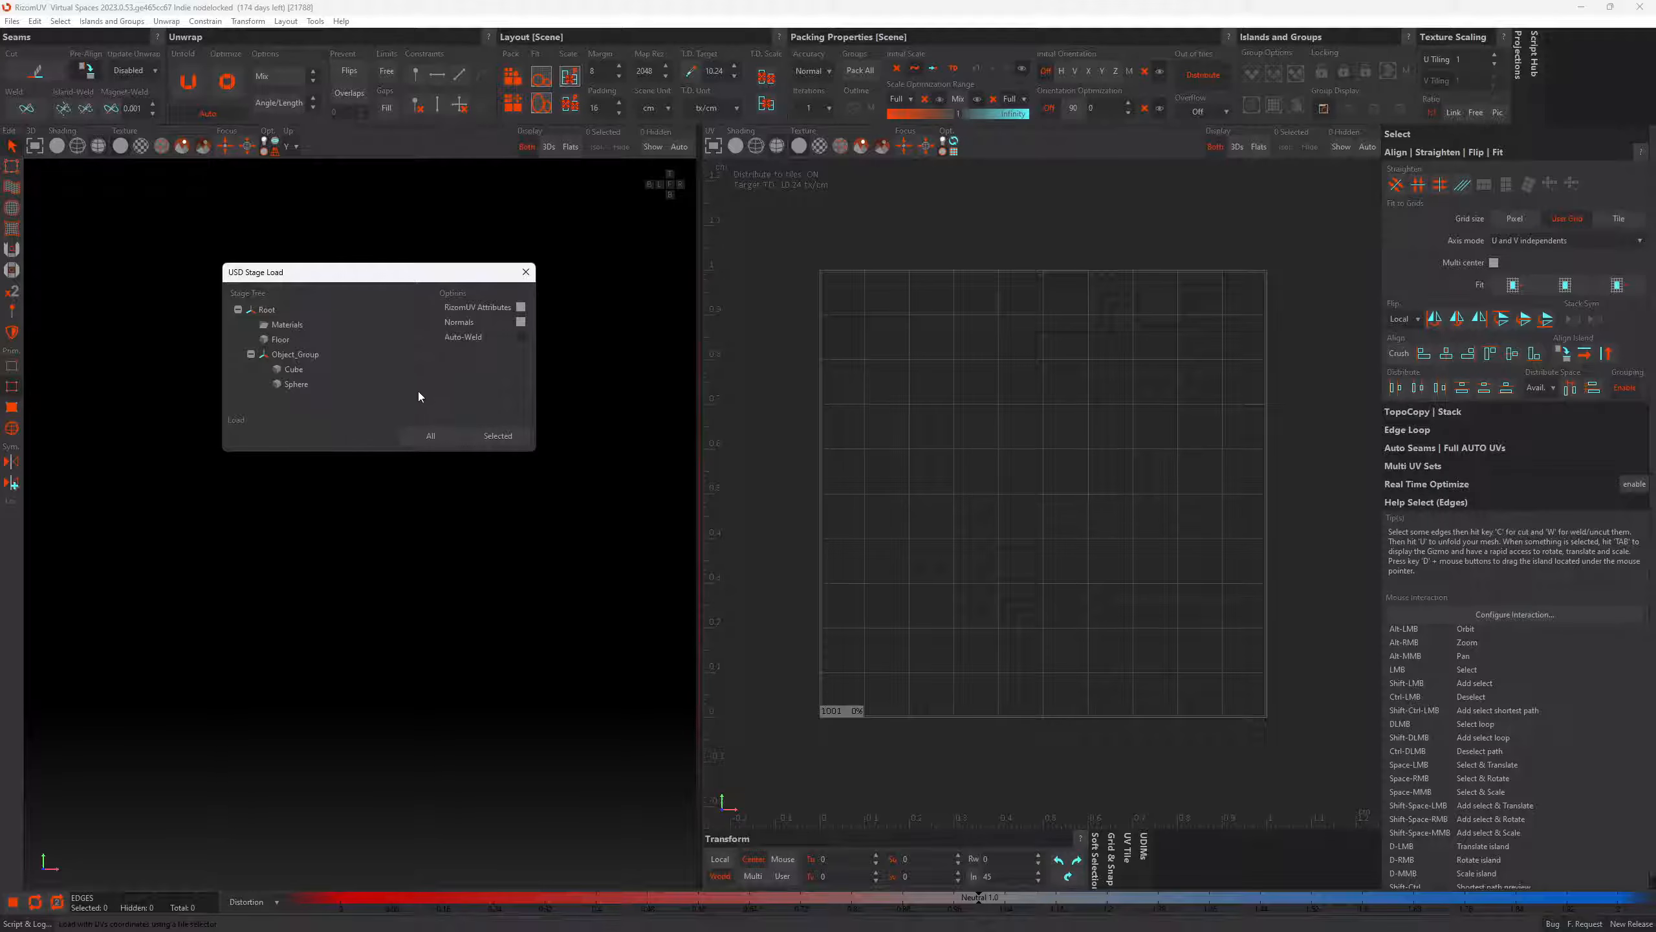
left_click_drag(405, 278, 427, 305)
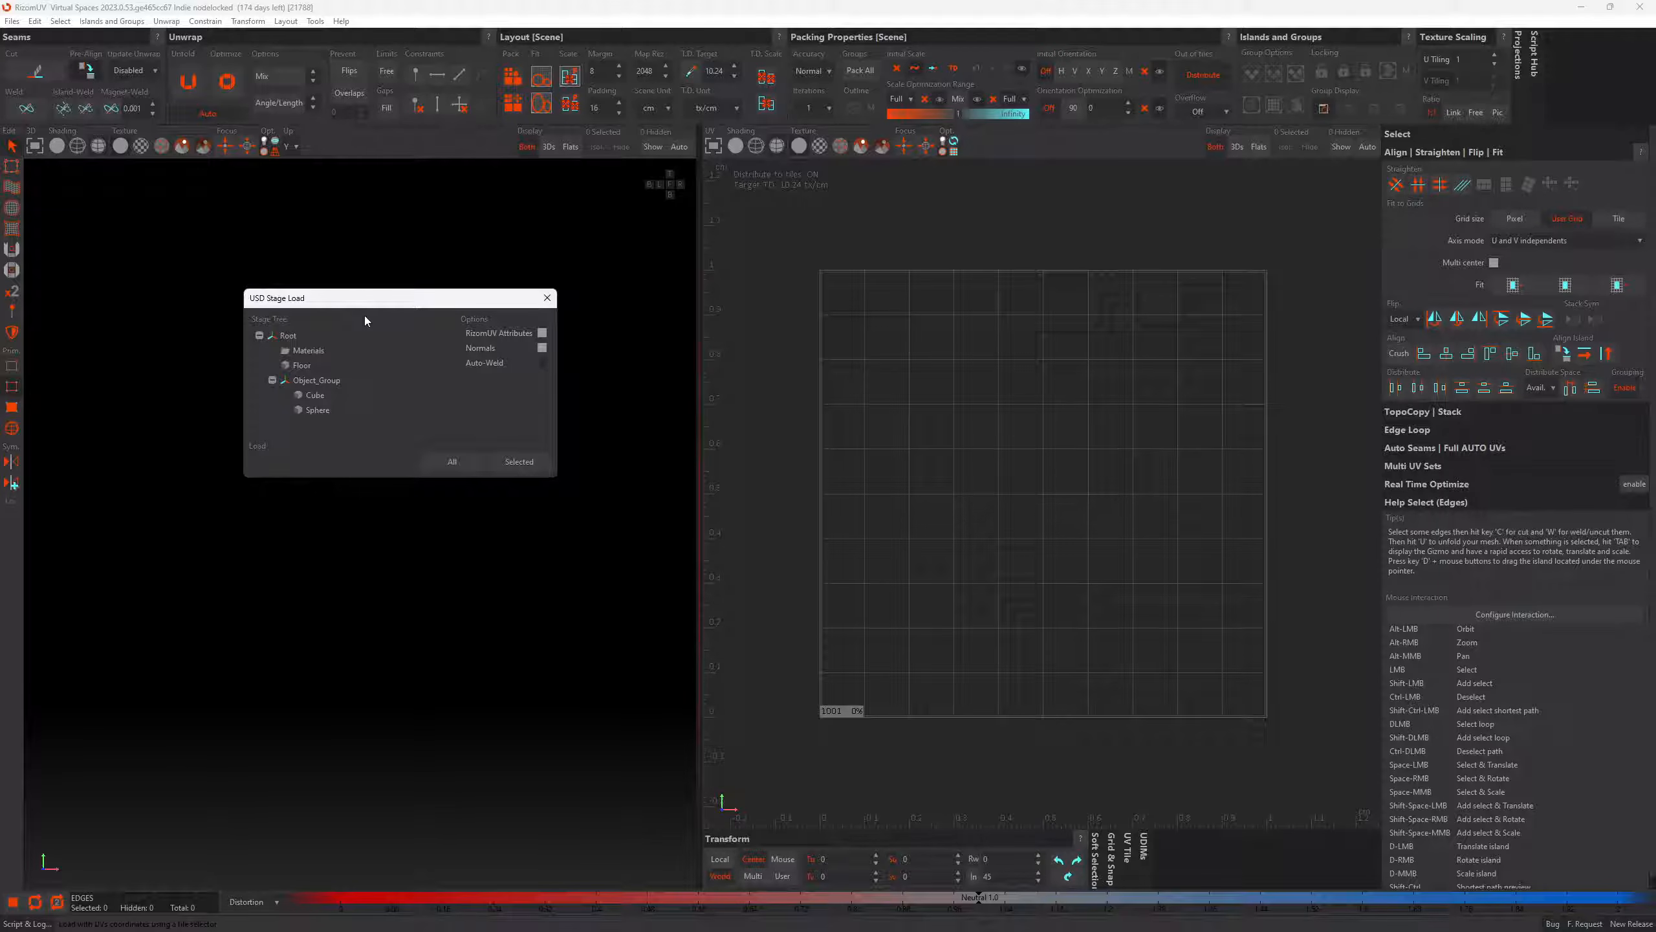
left_click_drag(324, 301, 362, 259)
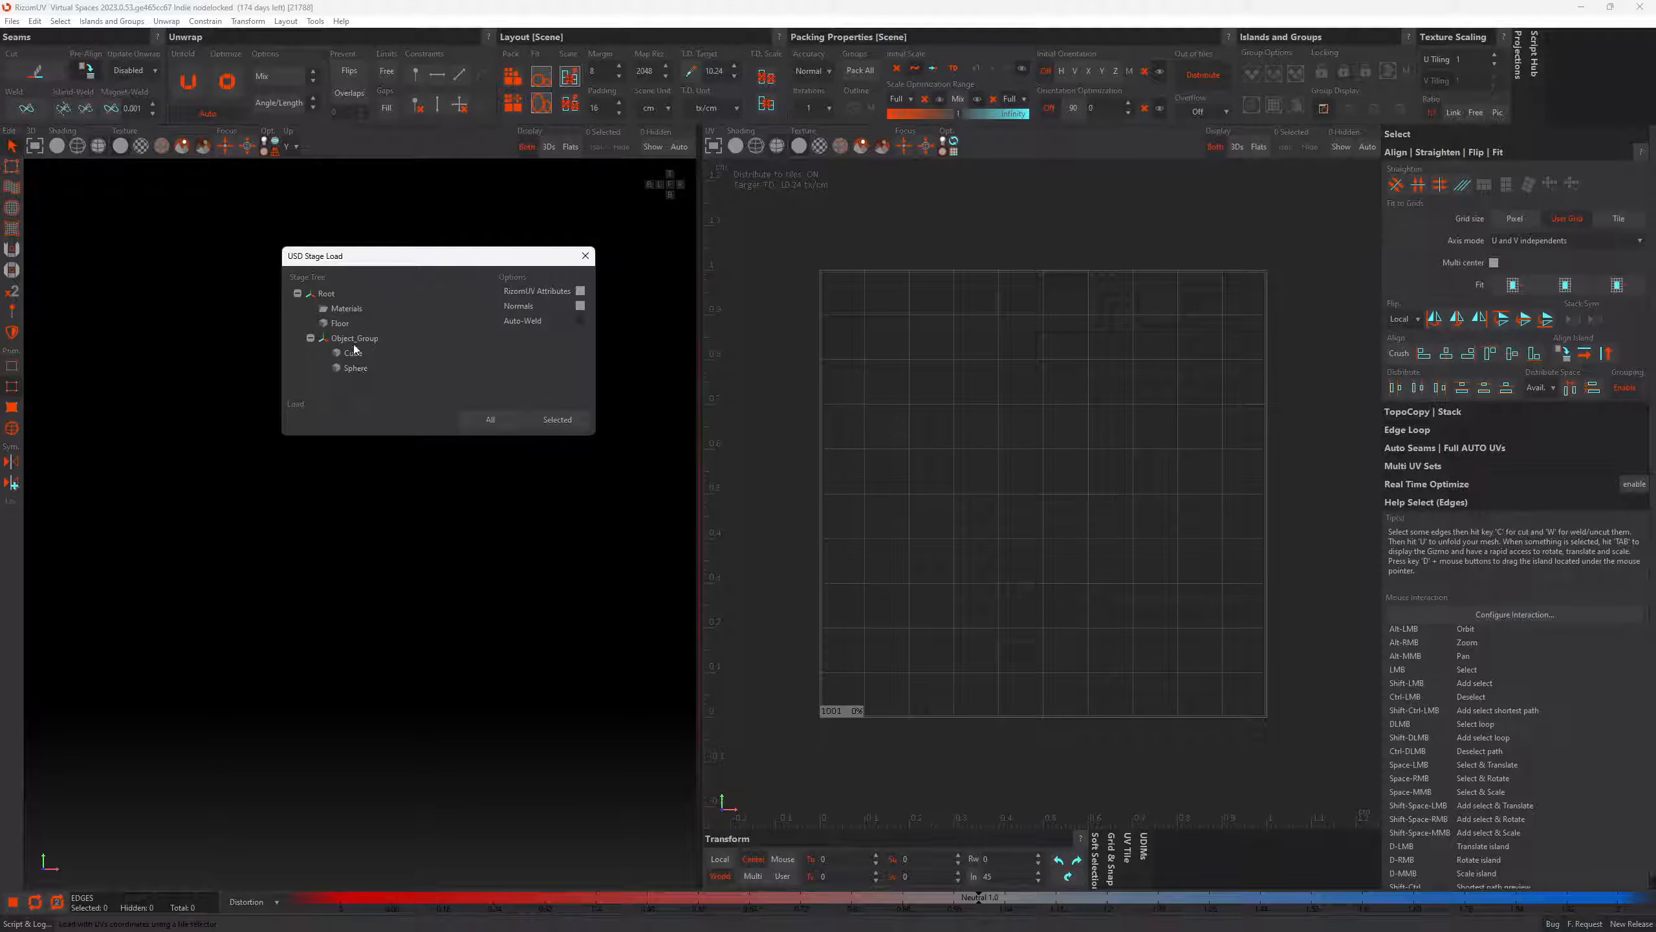
left_click(324, 295)
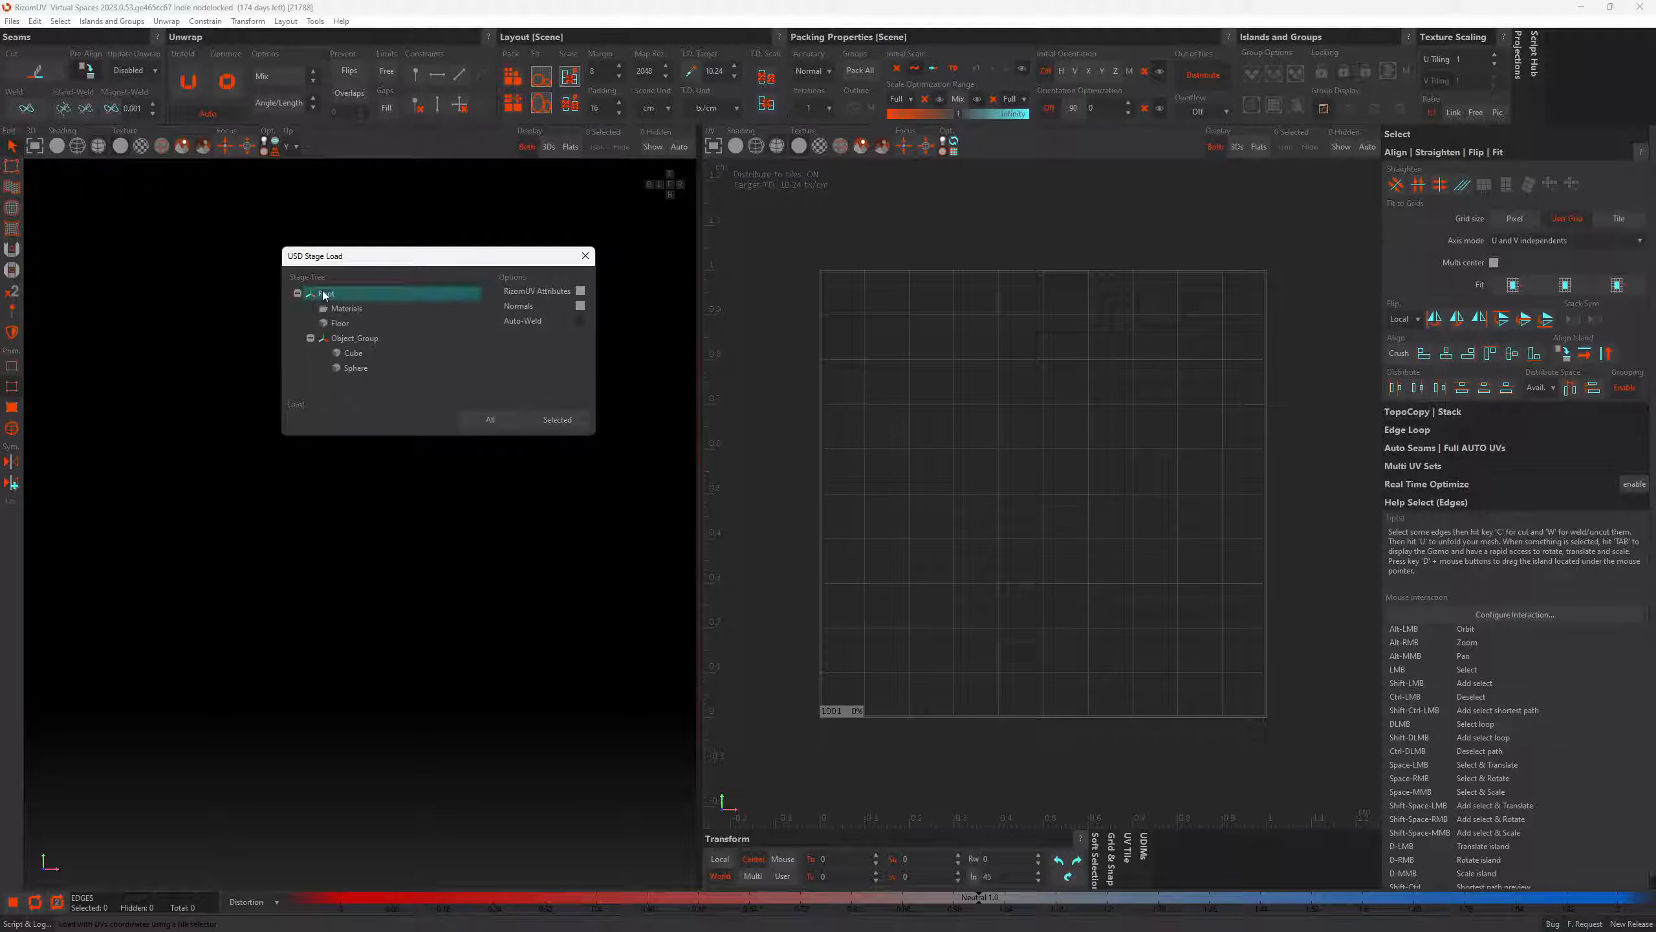
left_click(358, 313)
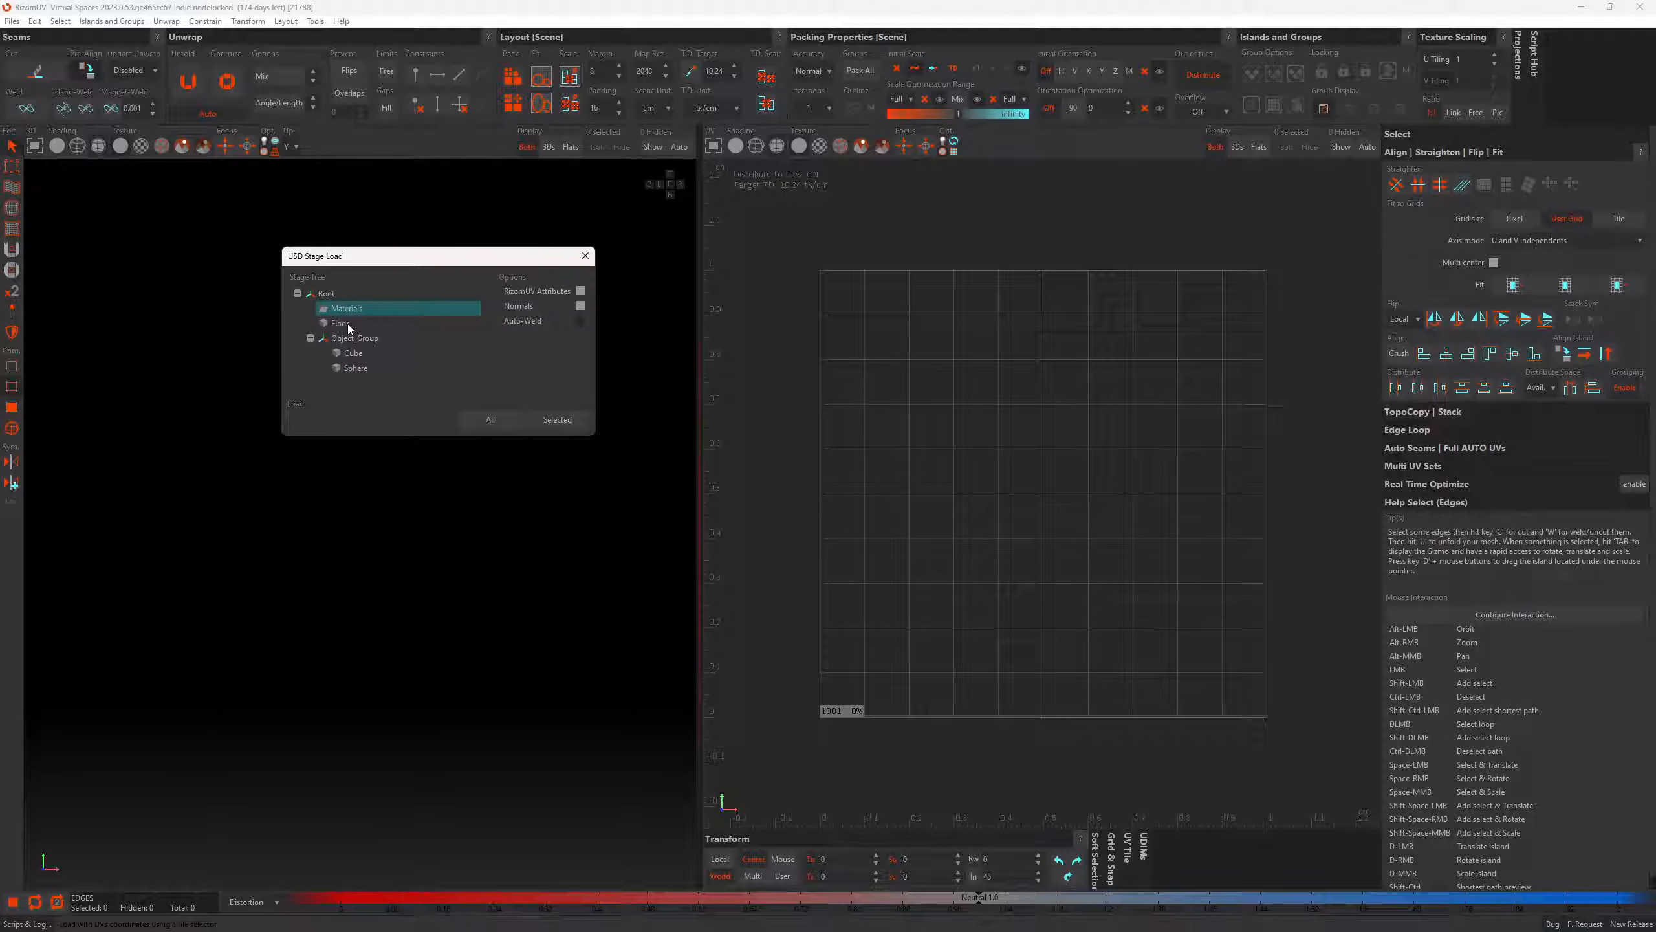
left_click(347, 324)
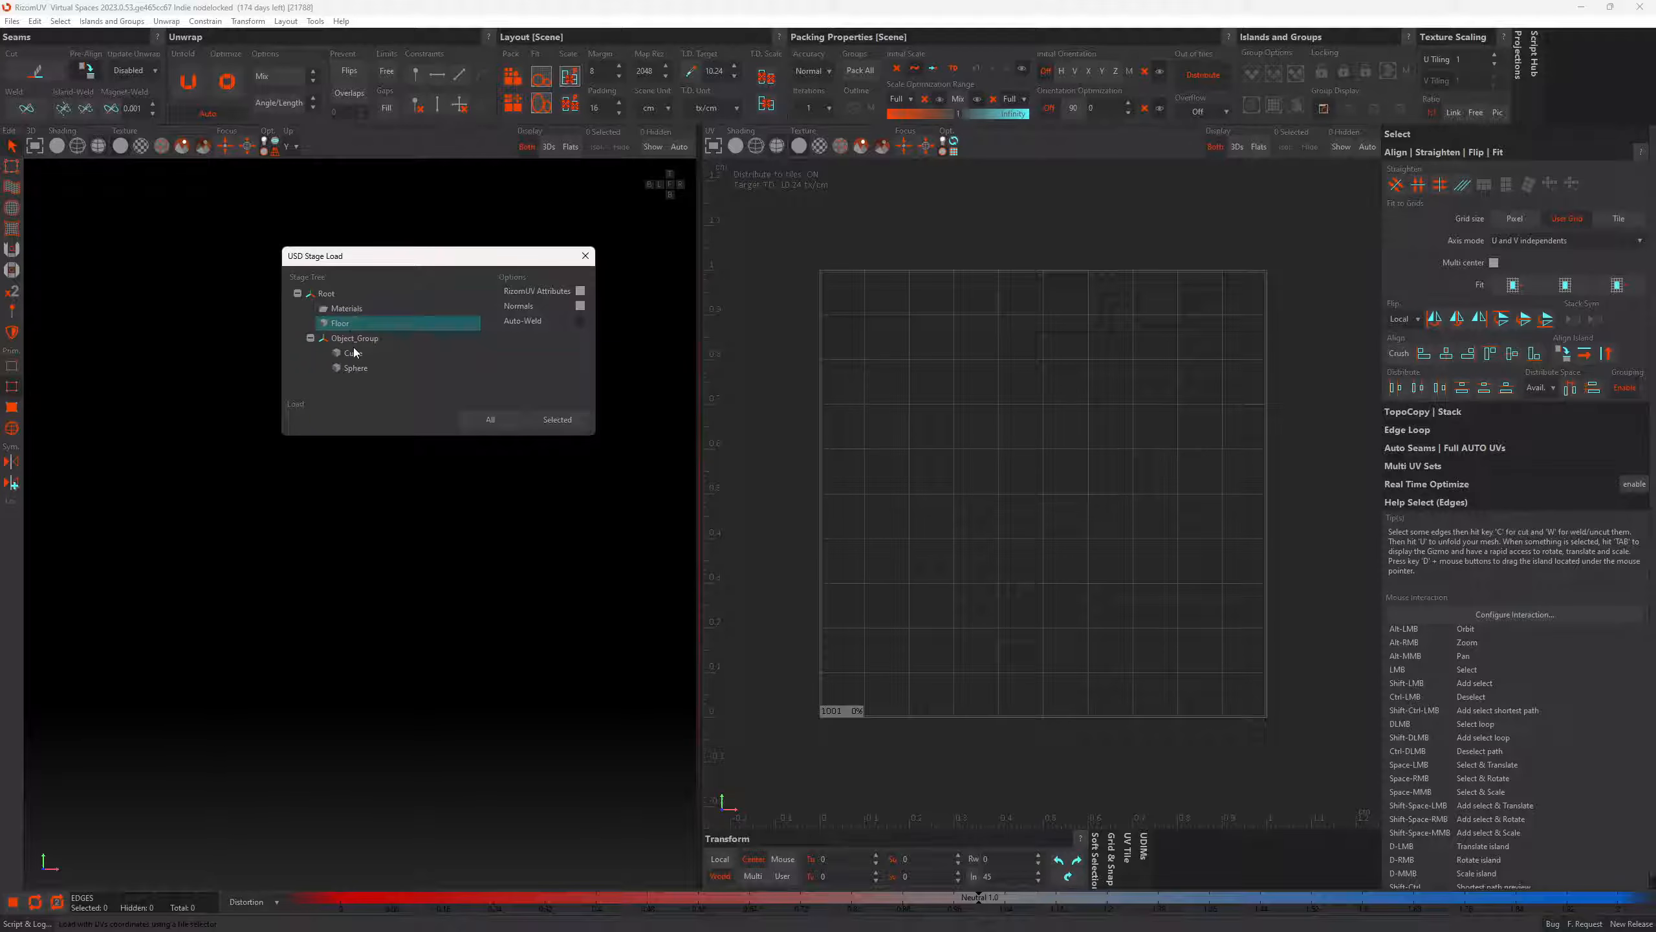
left_click(375, 339)
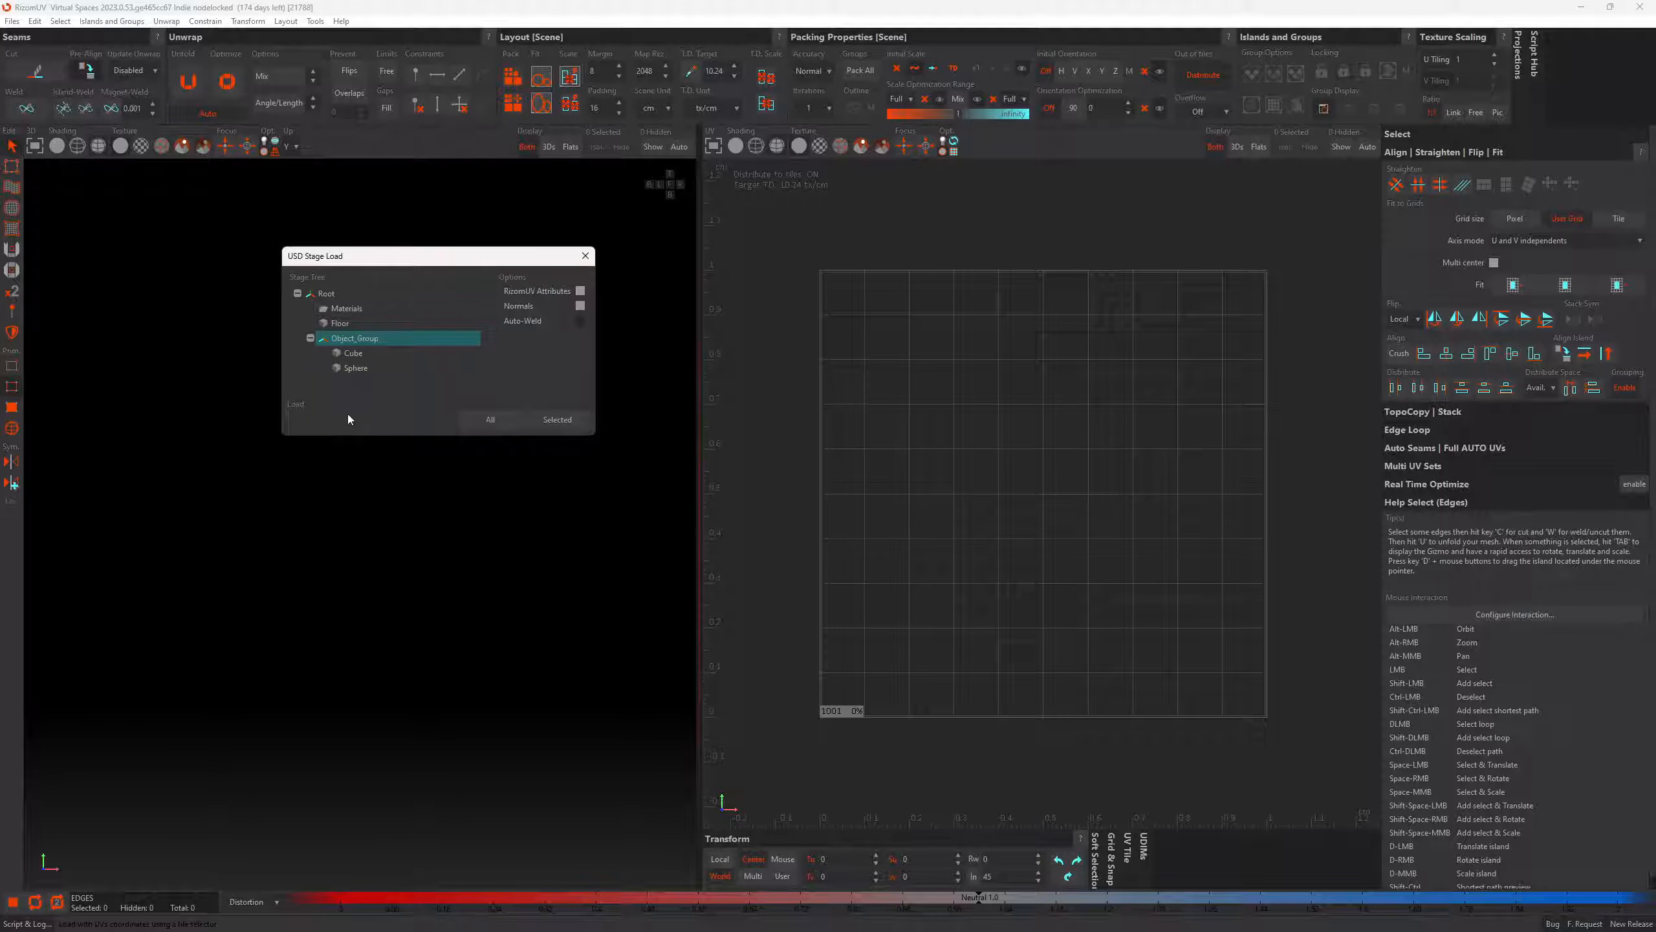
left_click(322, 296)
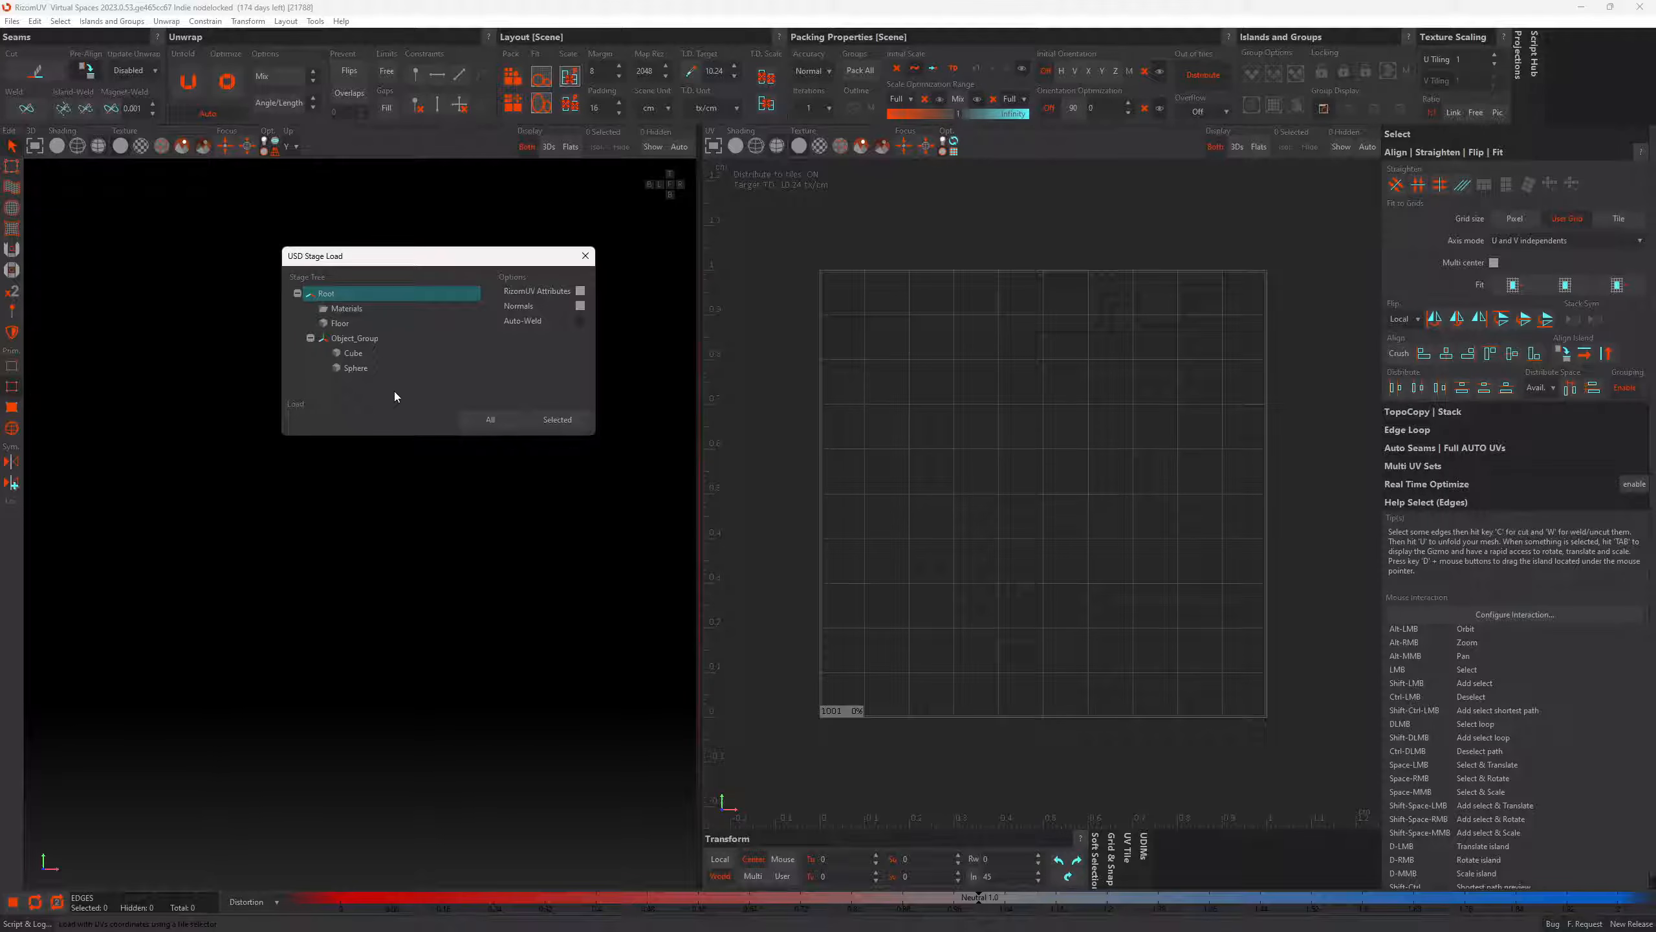
Load all objects of the USD stage and view the whole scene from an angle
left_click(476, 424)
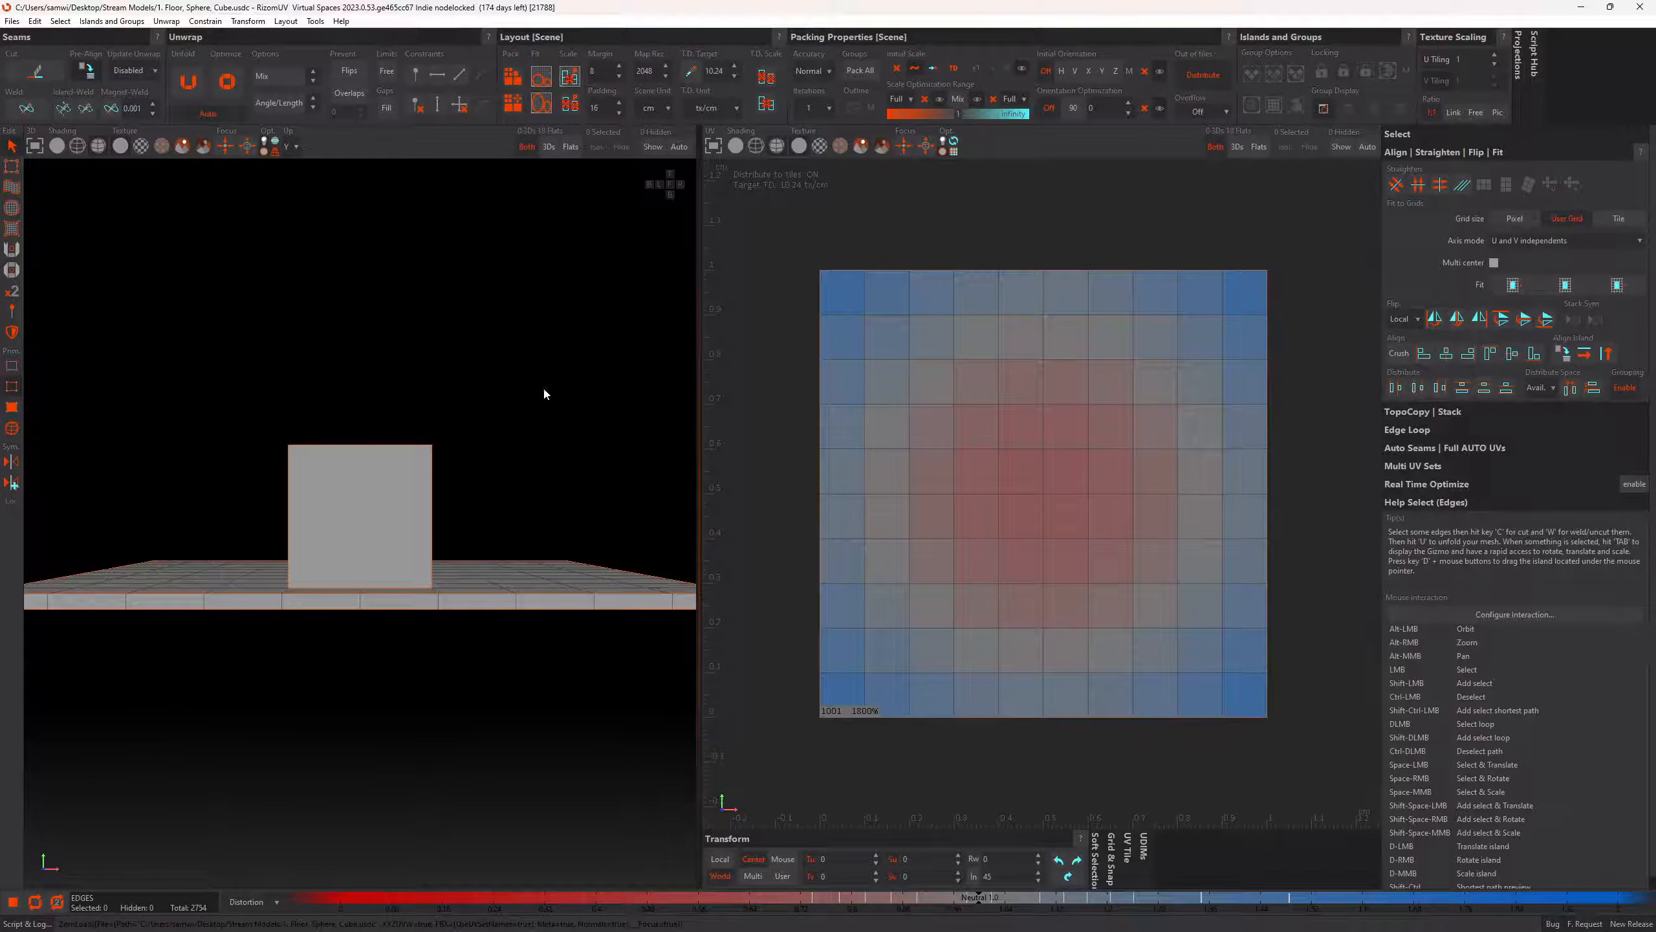
left_click_drag(458, 476, 453, 592, "alt")
scroll(427, 524, "down", 3)
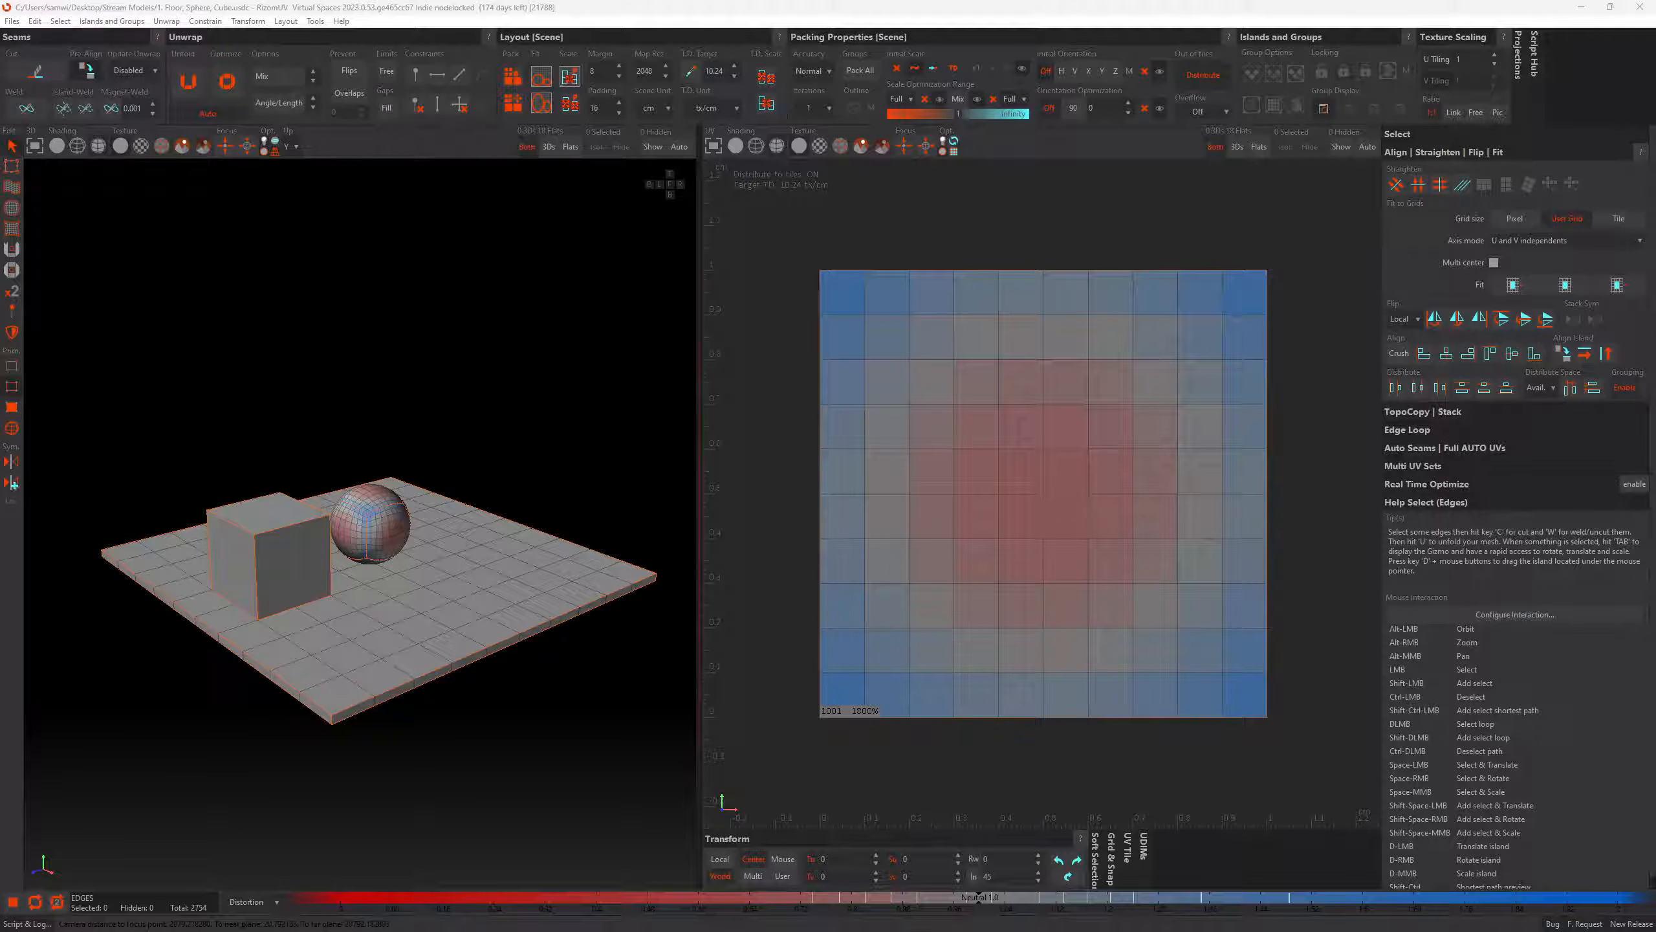
Load "1. Floor, Sphere, Cube.usdc" with UVs again, bringing in only the Sphere, and pack its UV islands
left_click(9, 21)
left_click(51, 52)
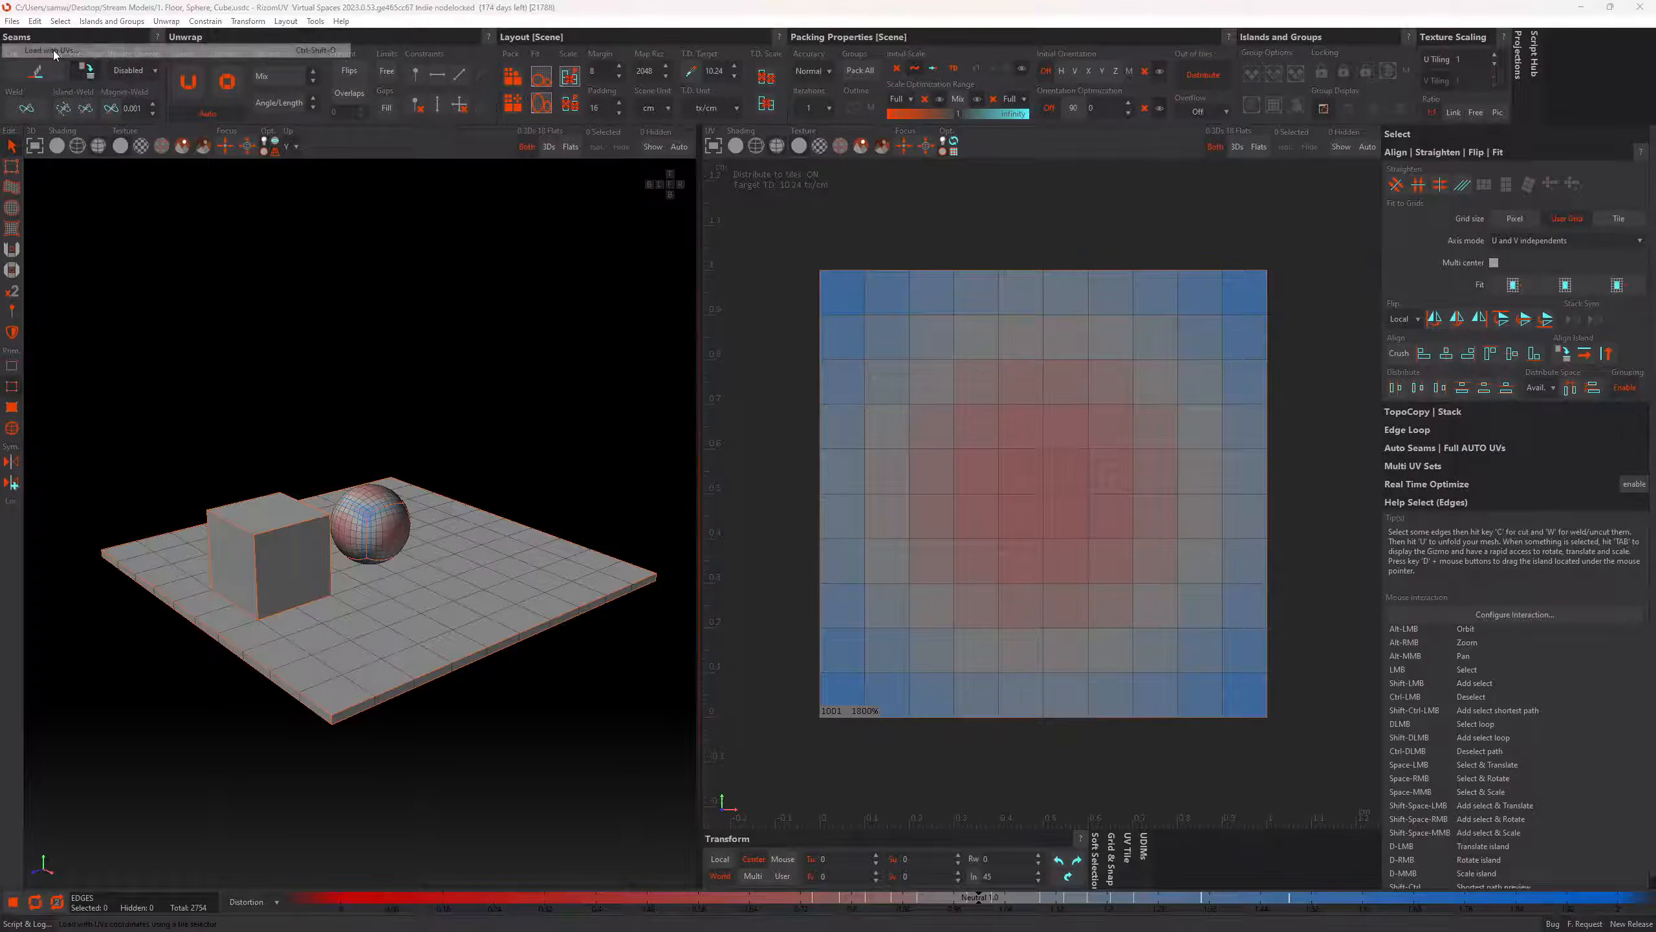
double_click(249, 153)
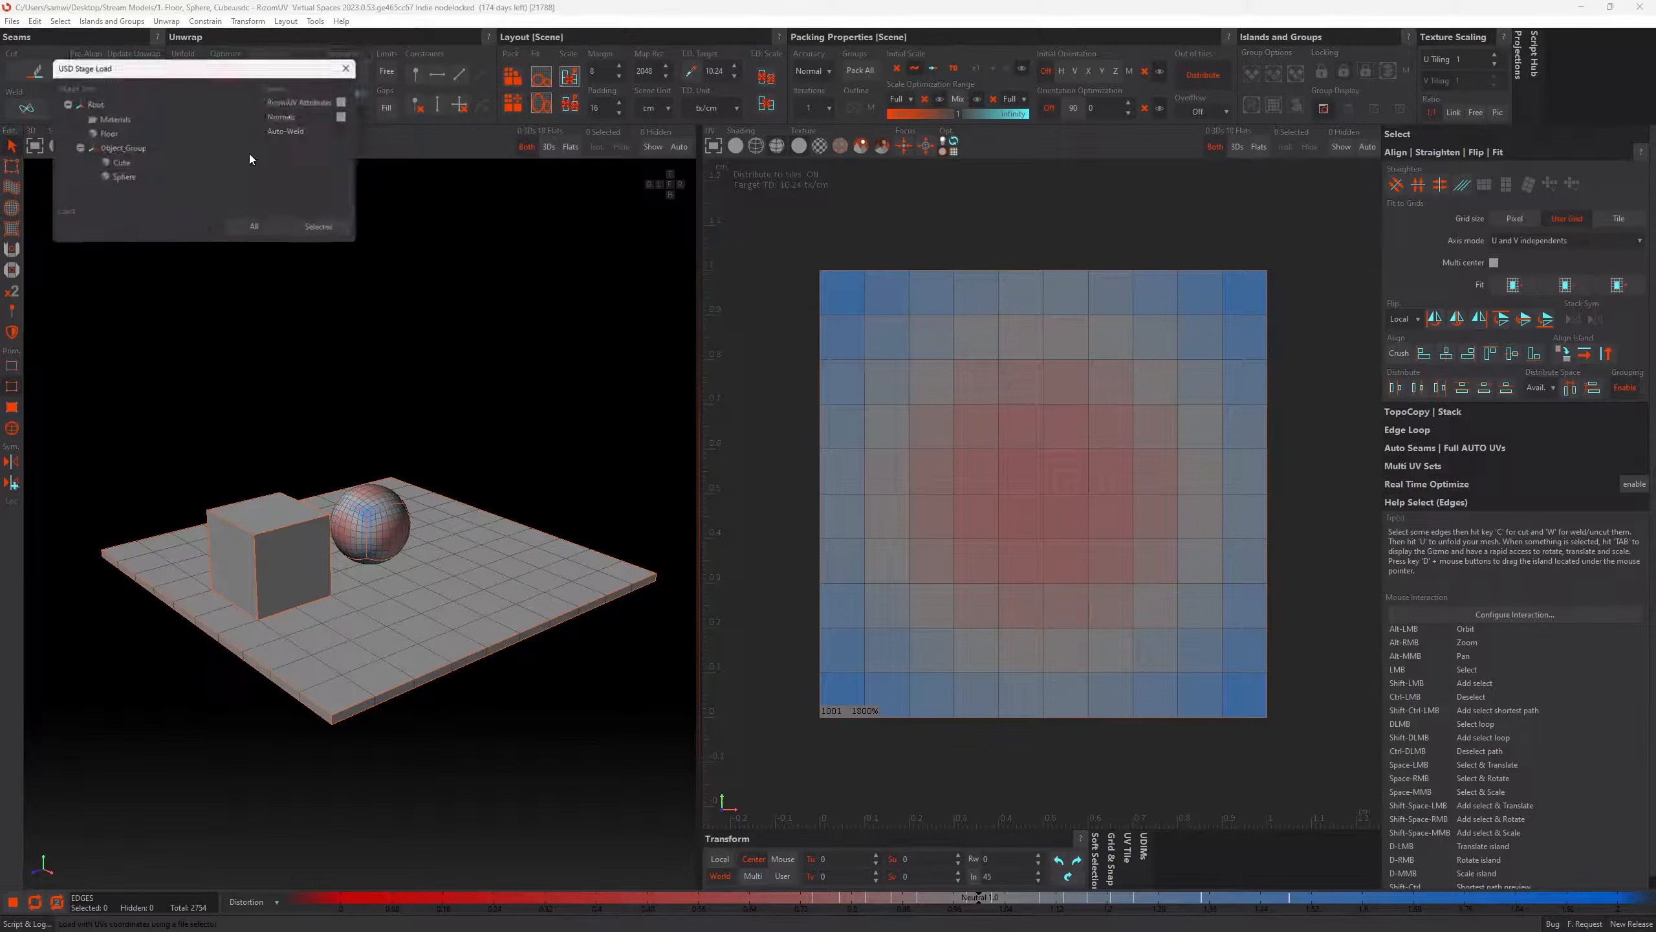
left_click(131, 180)
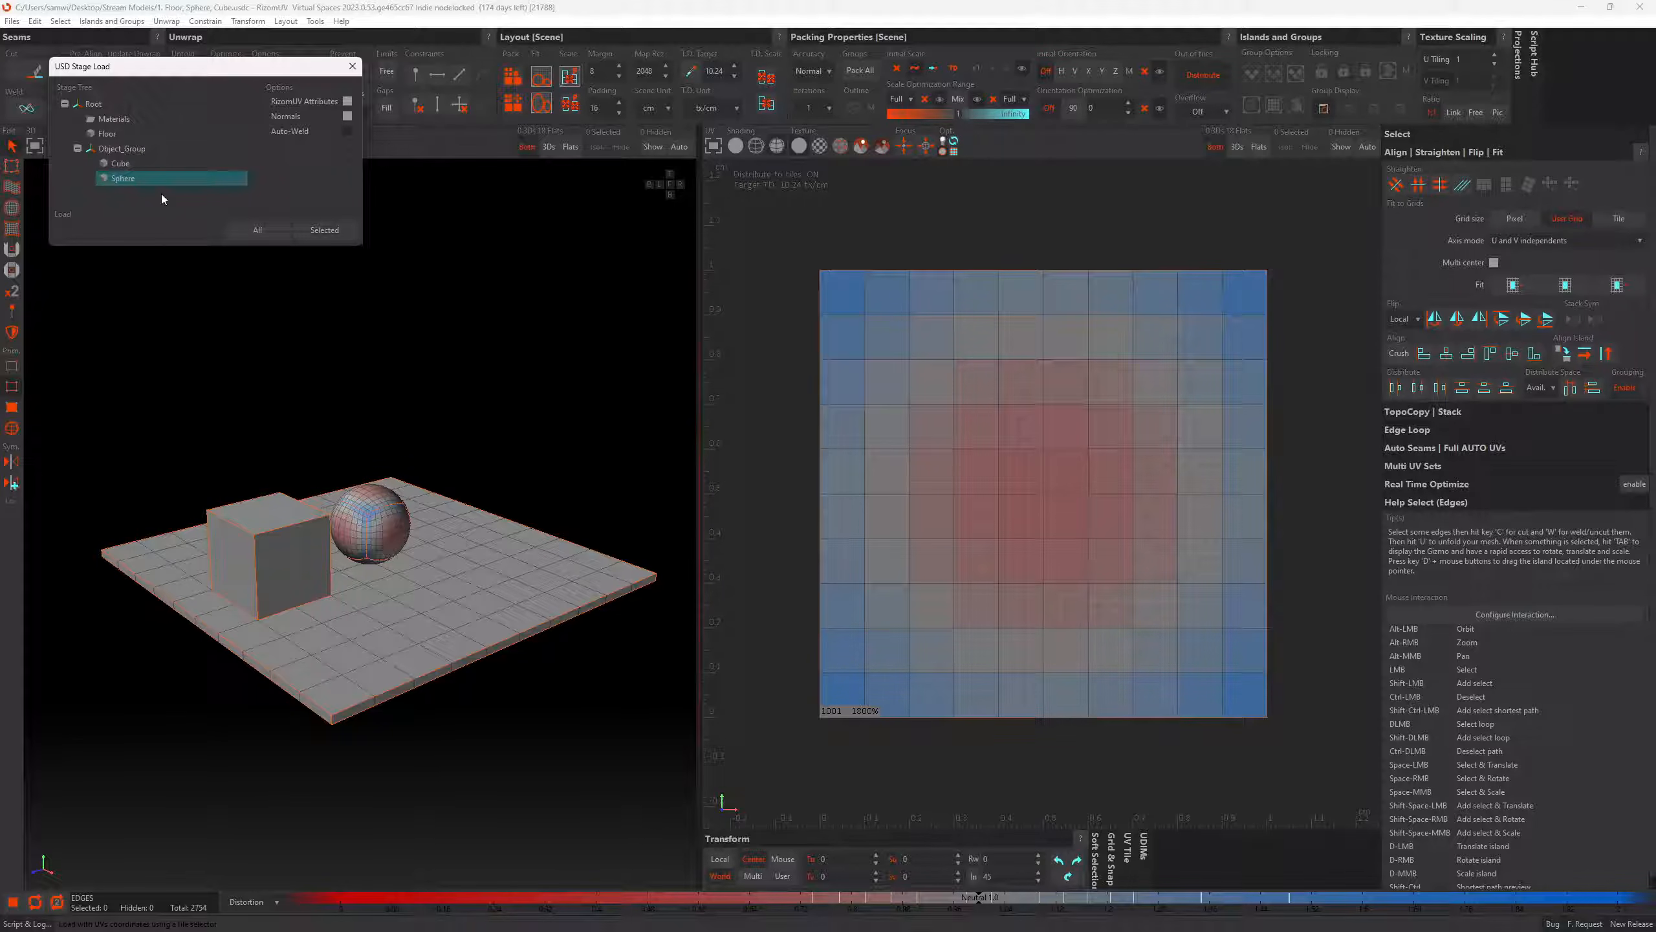
left_click(329, 236)
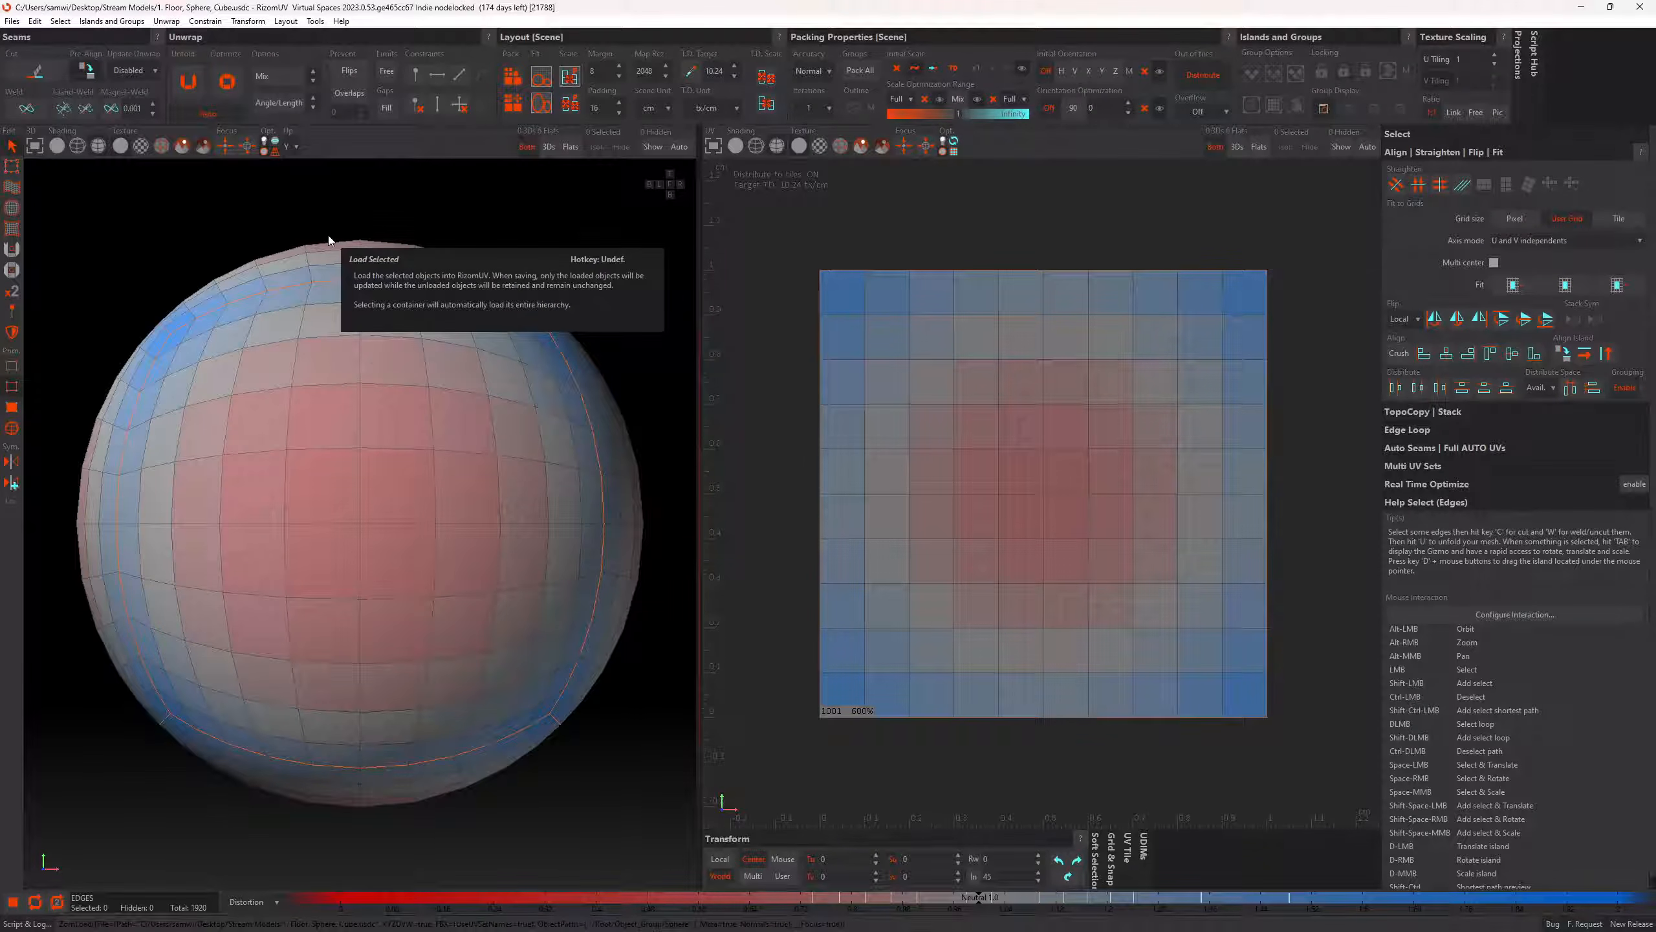
left_click_drag(461, 426, 402, 458, "alt")
scroll(401, 458, "down", 5)
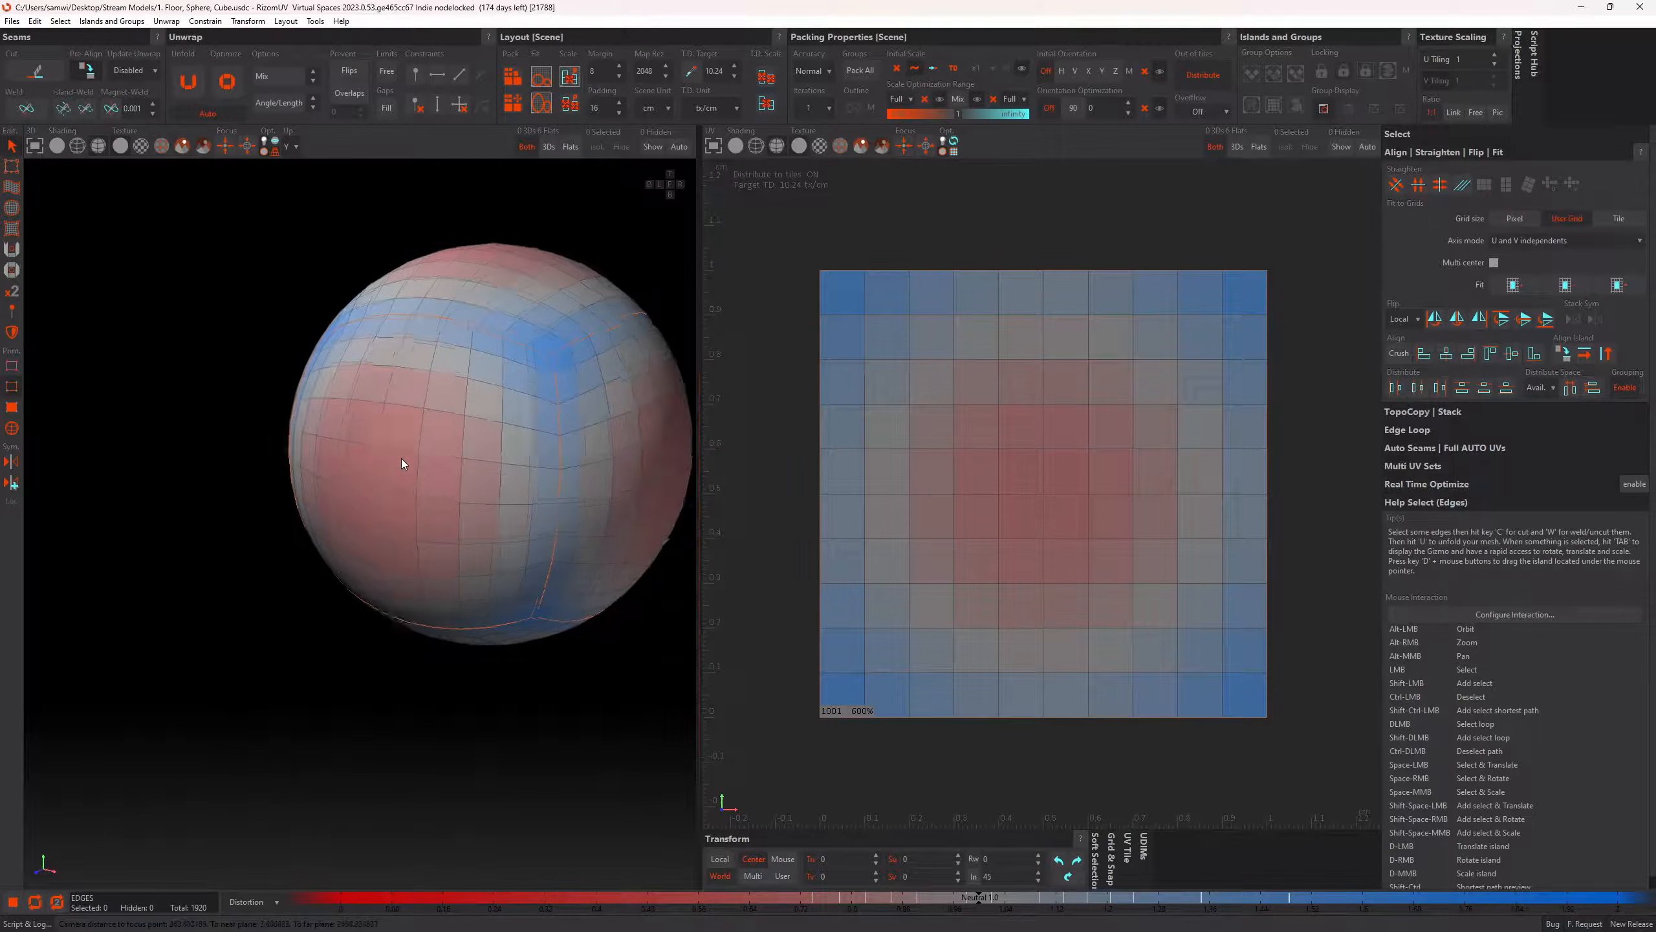
middle_click_drag(557, 411, 409, 496, "alt")
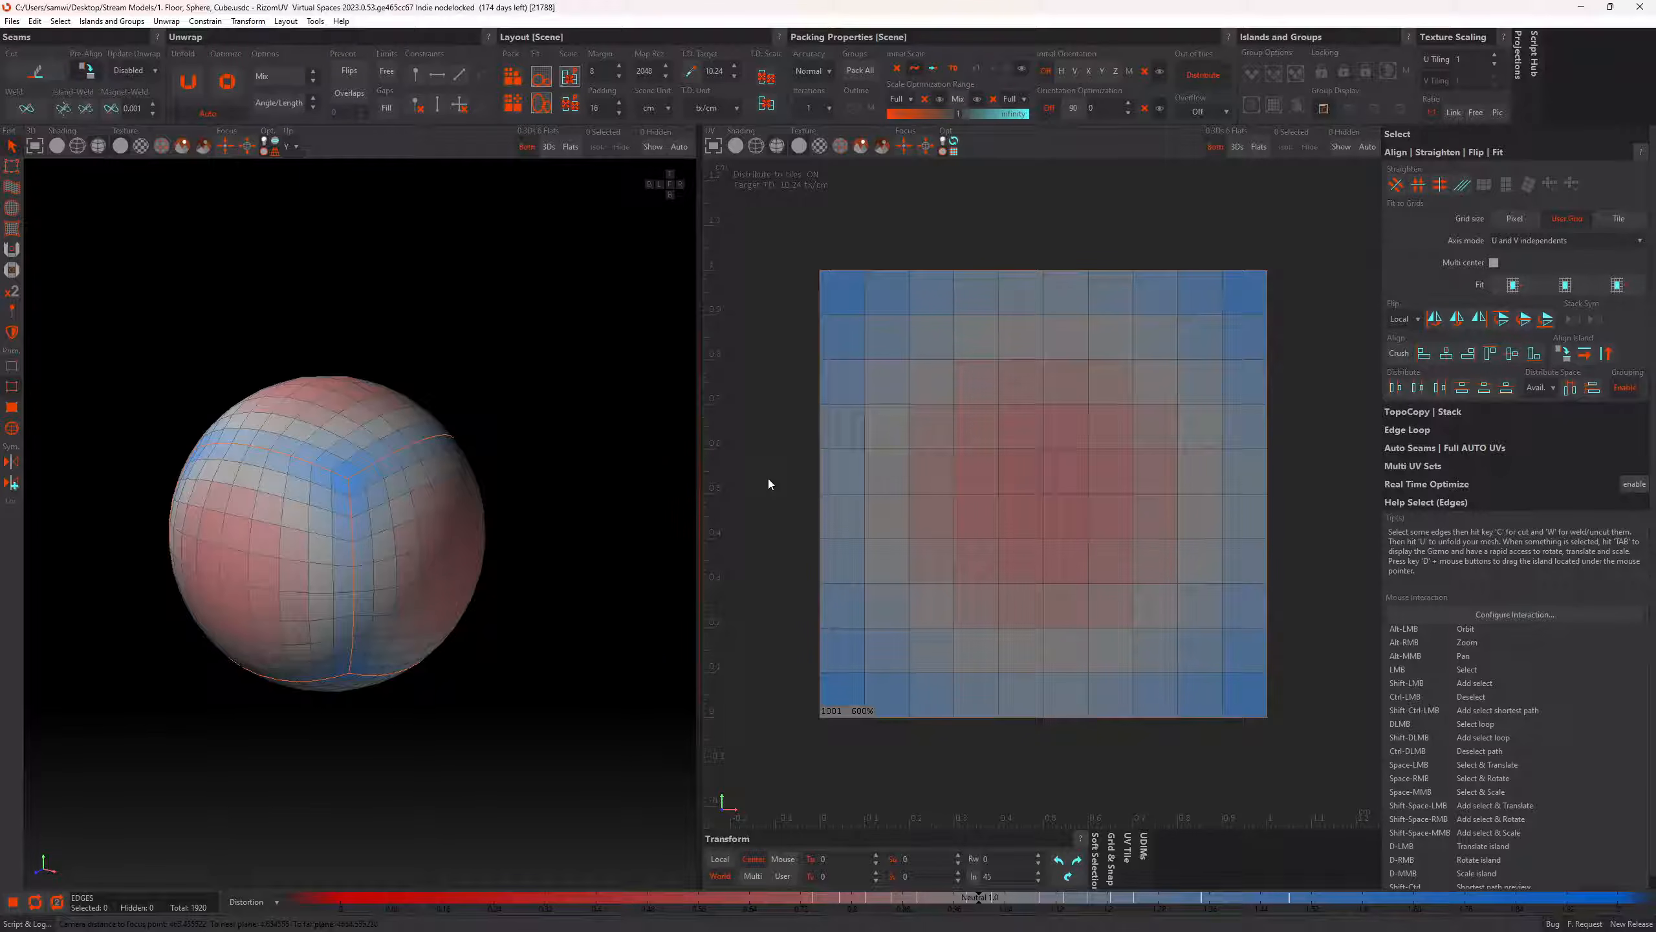
key("p")
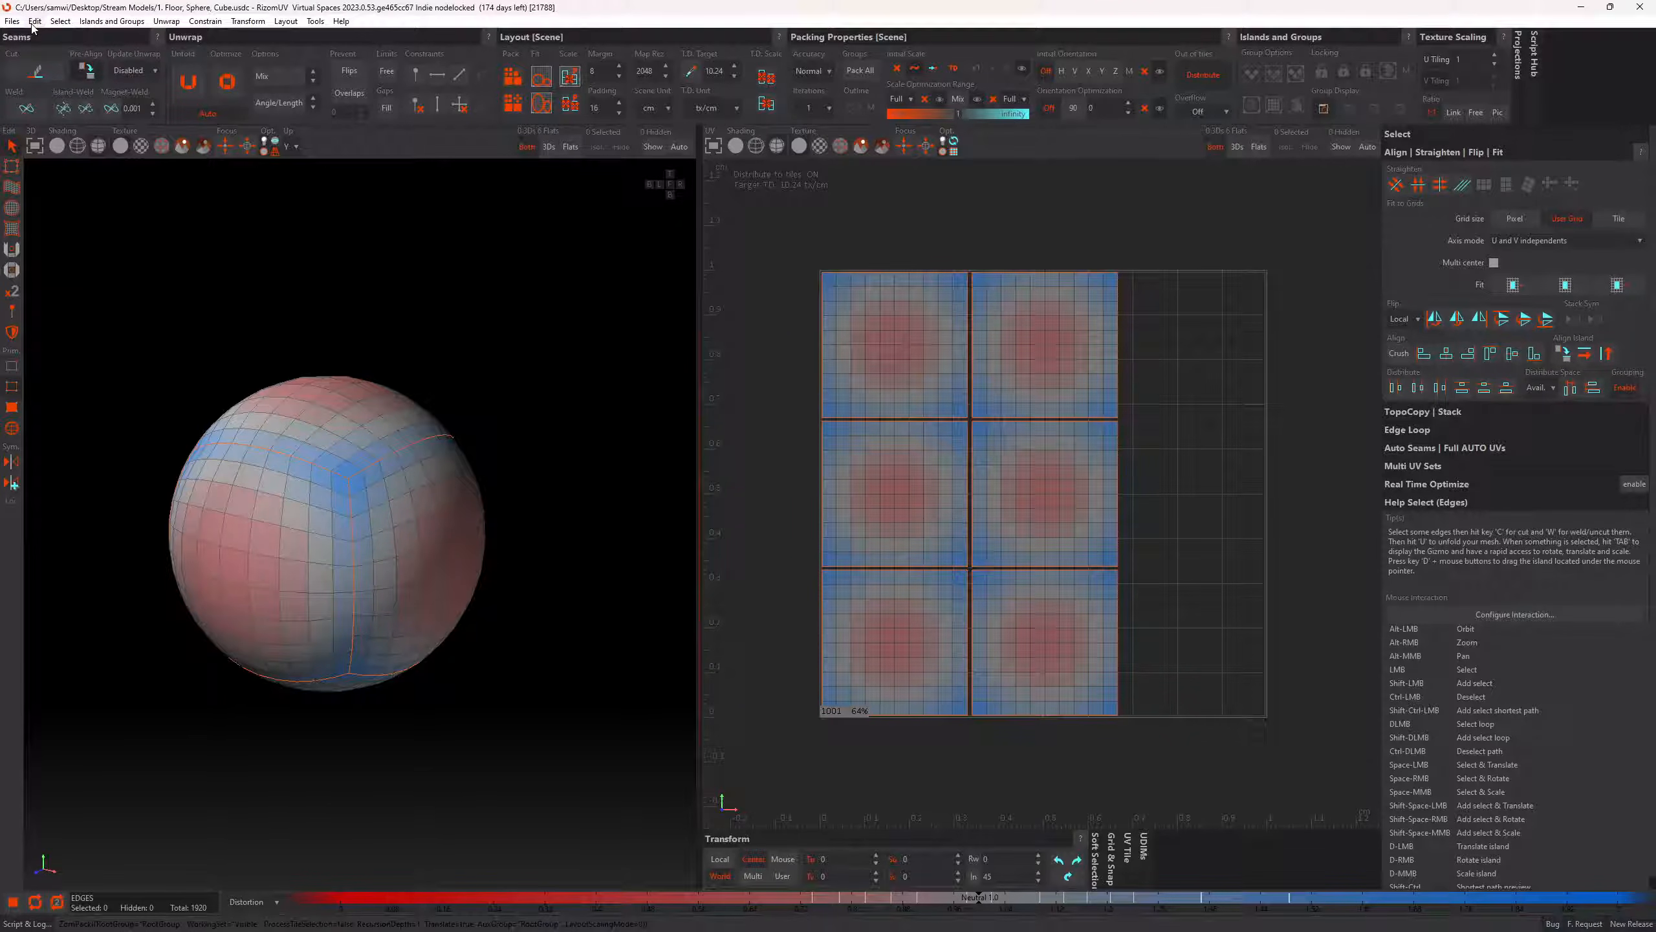
Load the USD file with UVs again without saving changes, bringing in only the Object_Group hierarchy
left_click(12, 21)
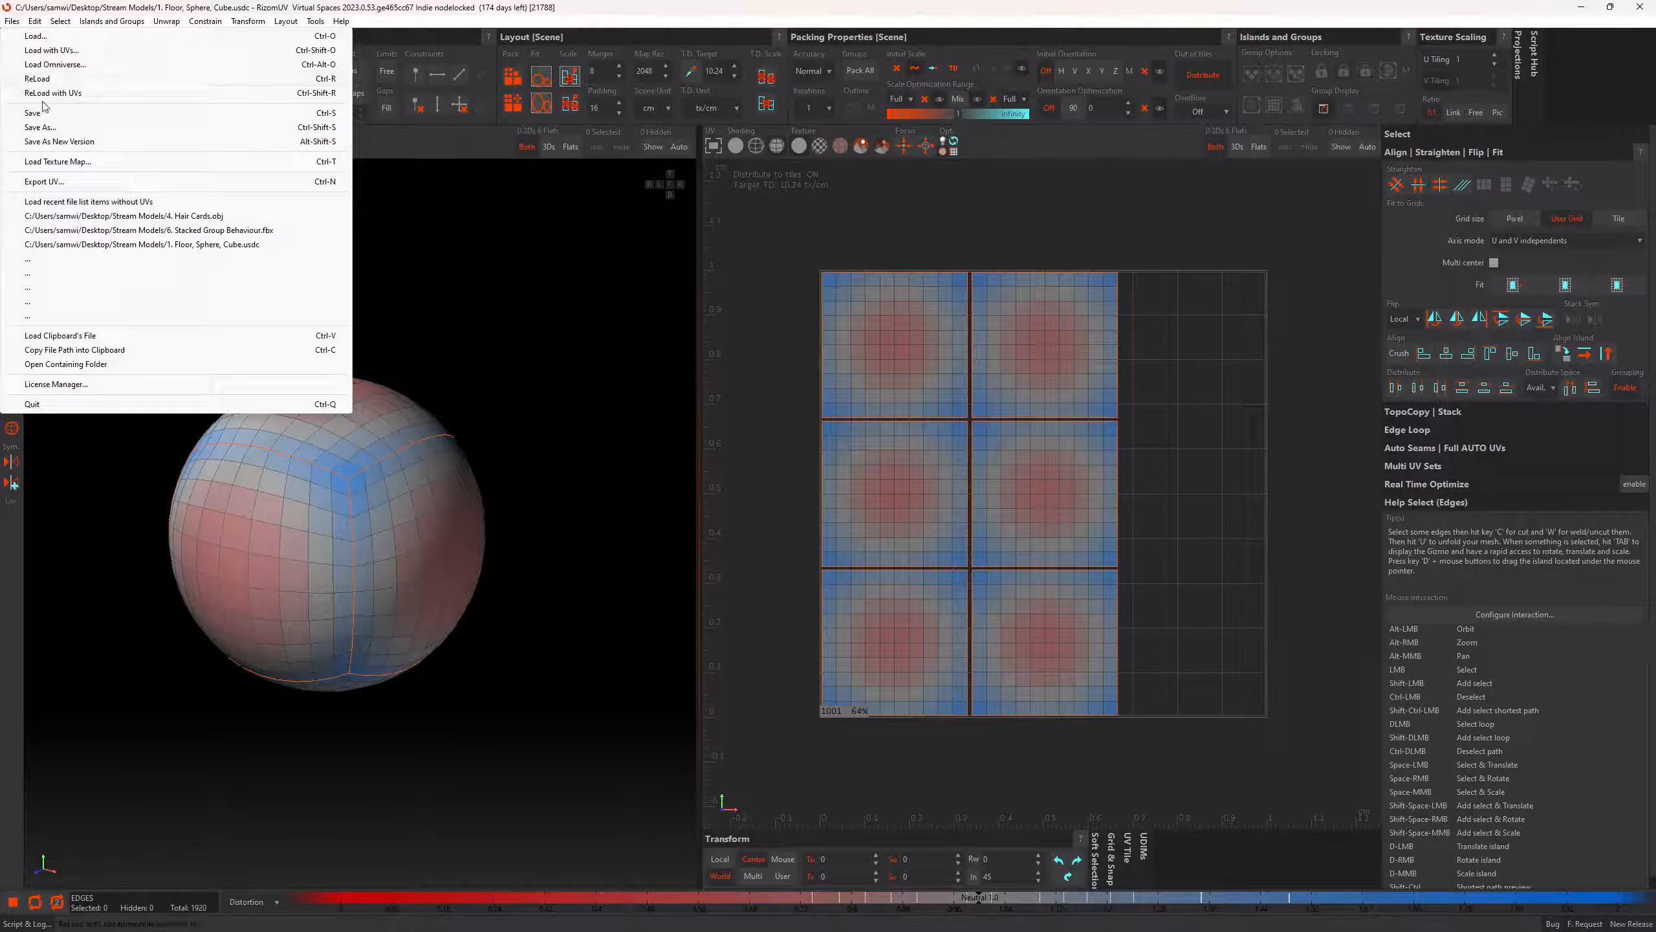
left_click(131, 50)
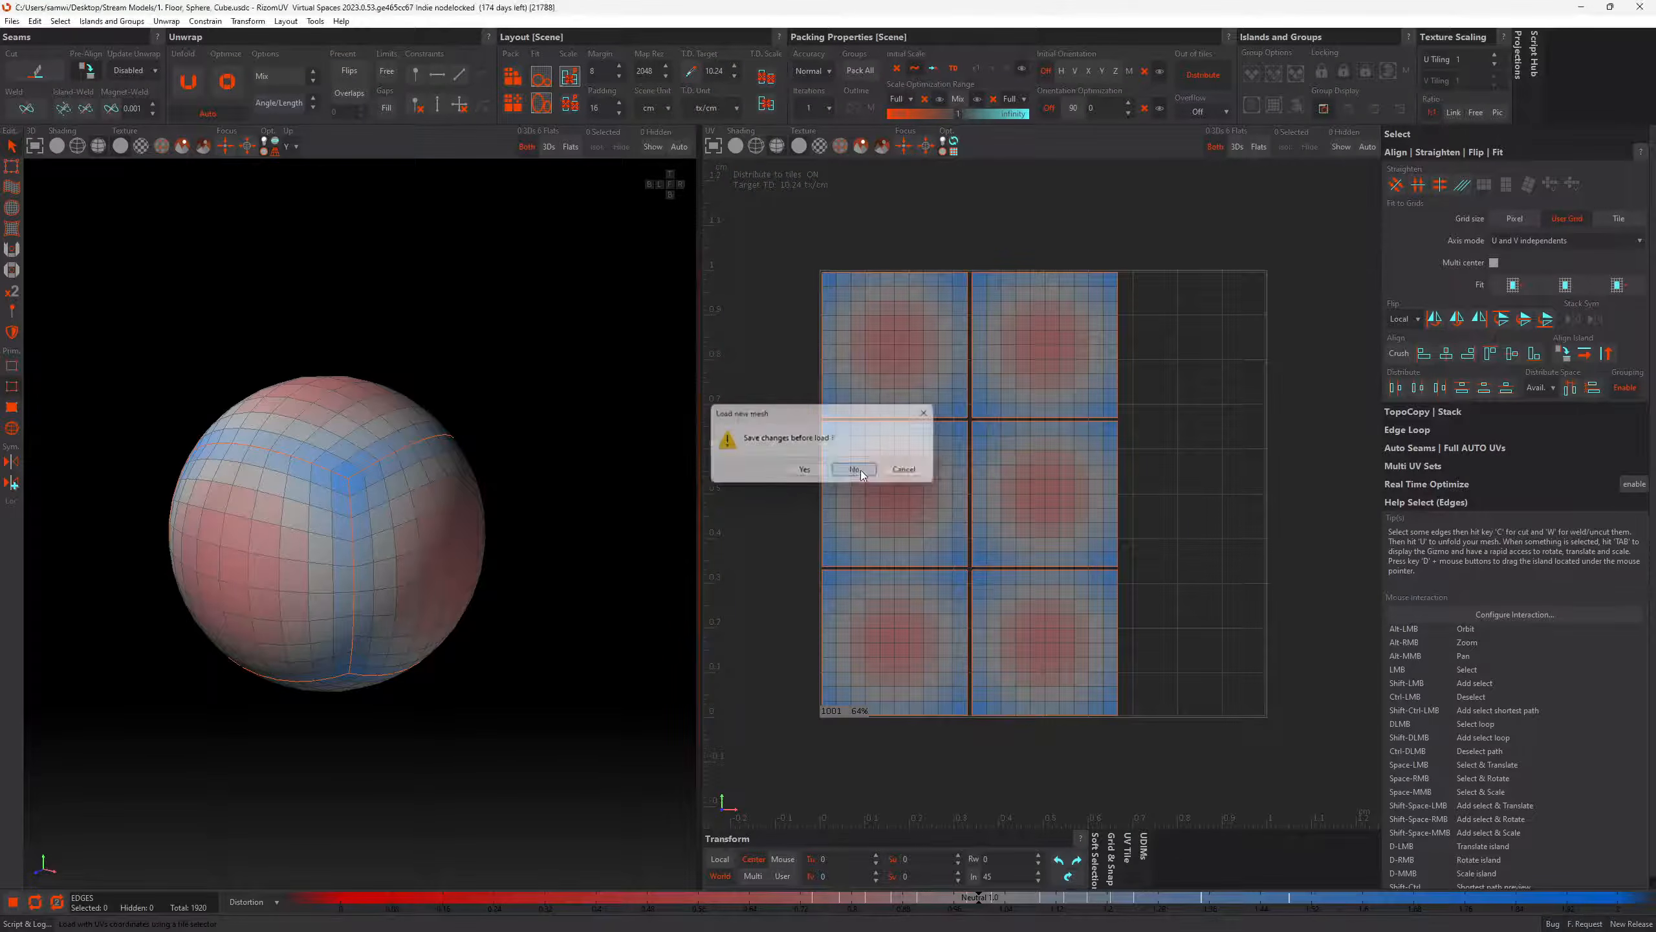
left_click(857, 470)
double_click(226, 157)
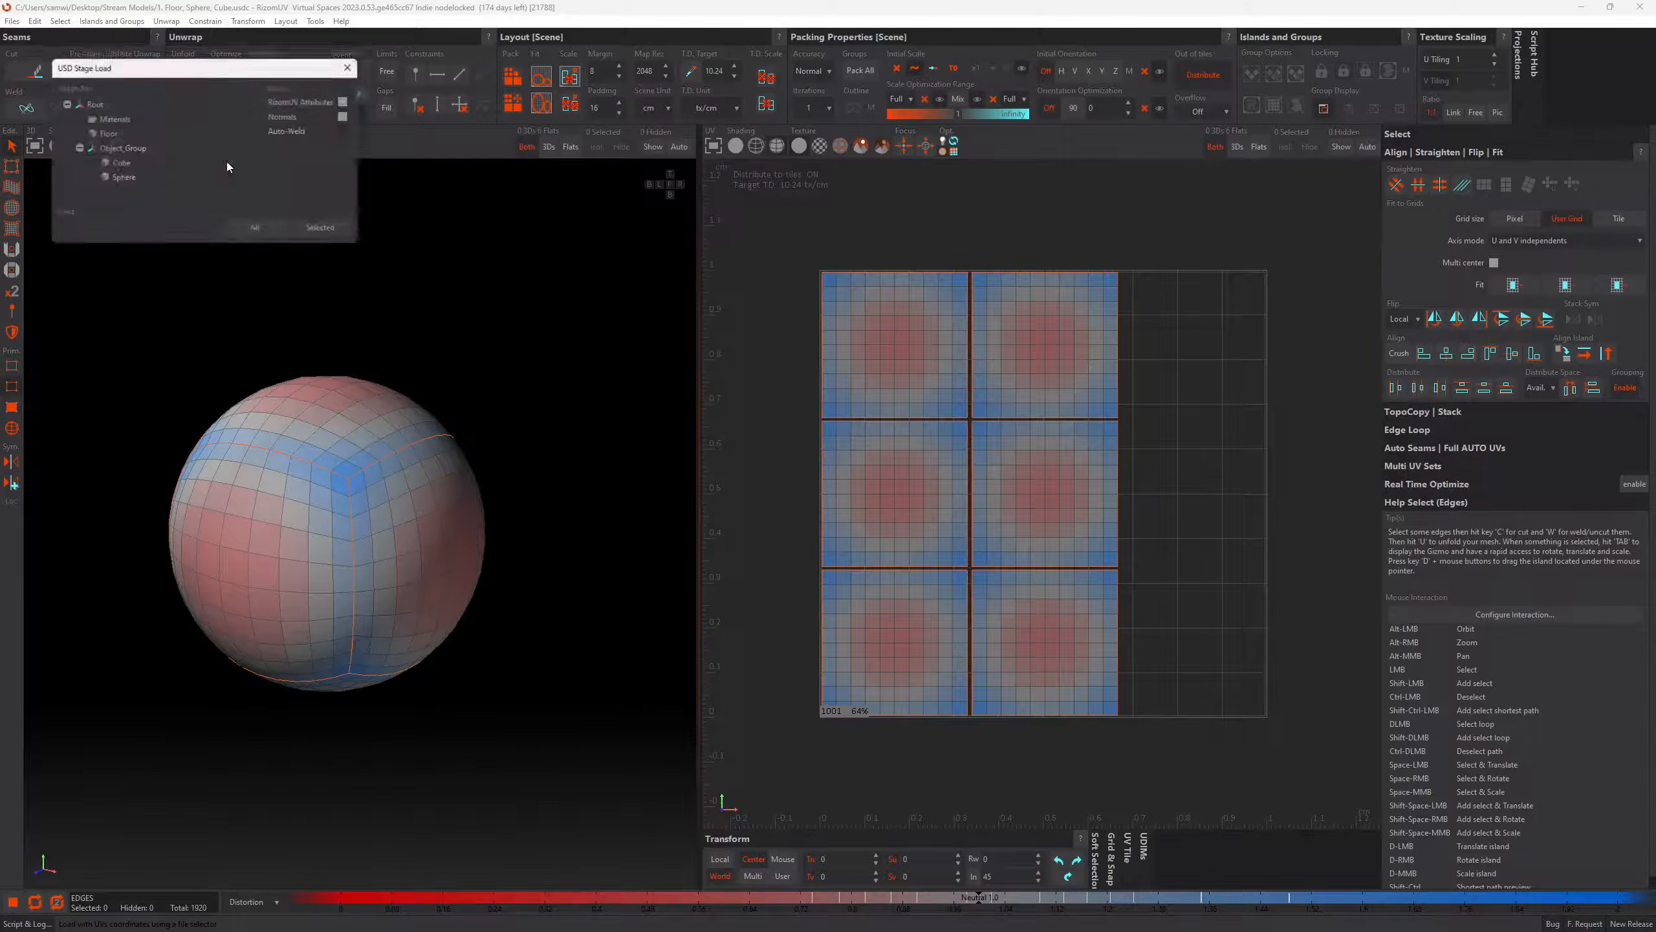
left_click_drag(183, 72, 633, 336)
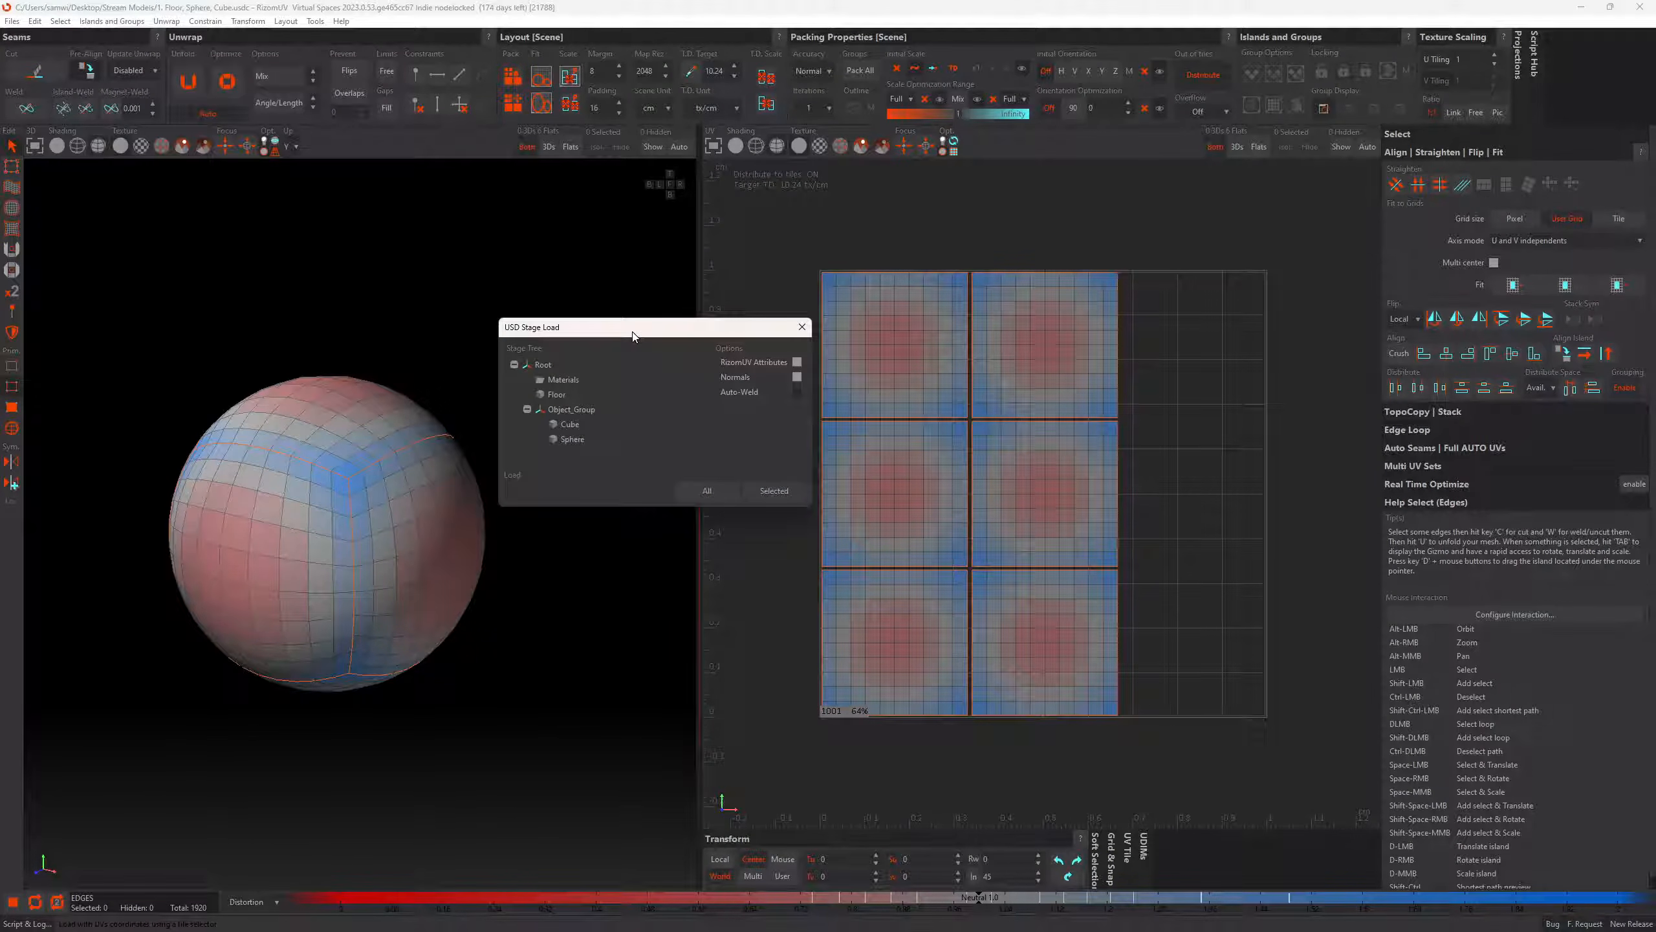
left_click(572, 414)
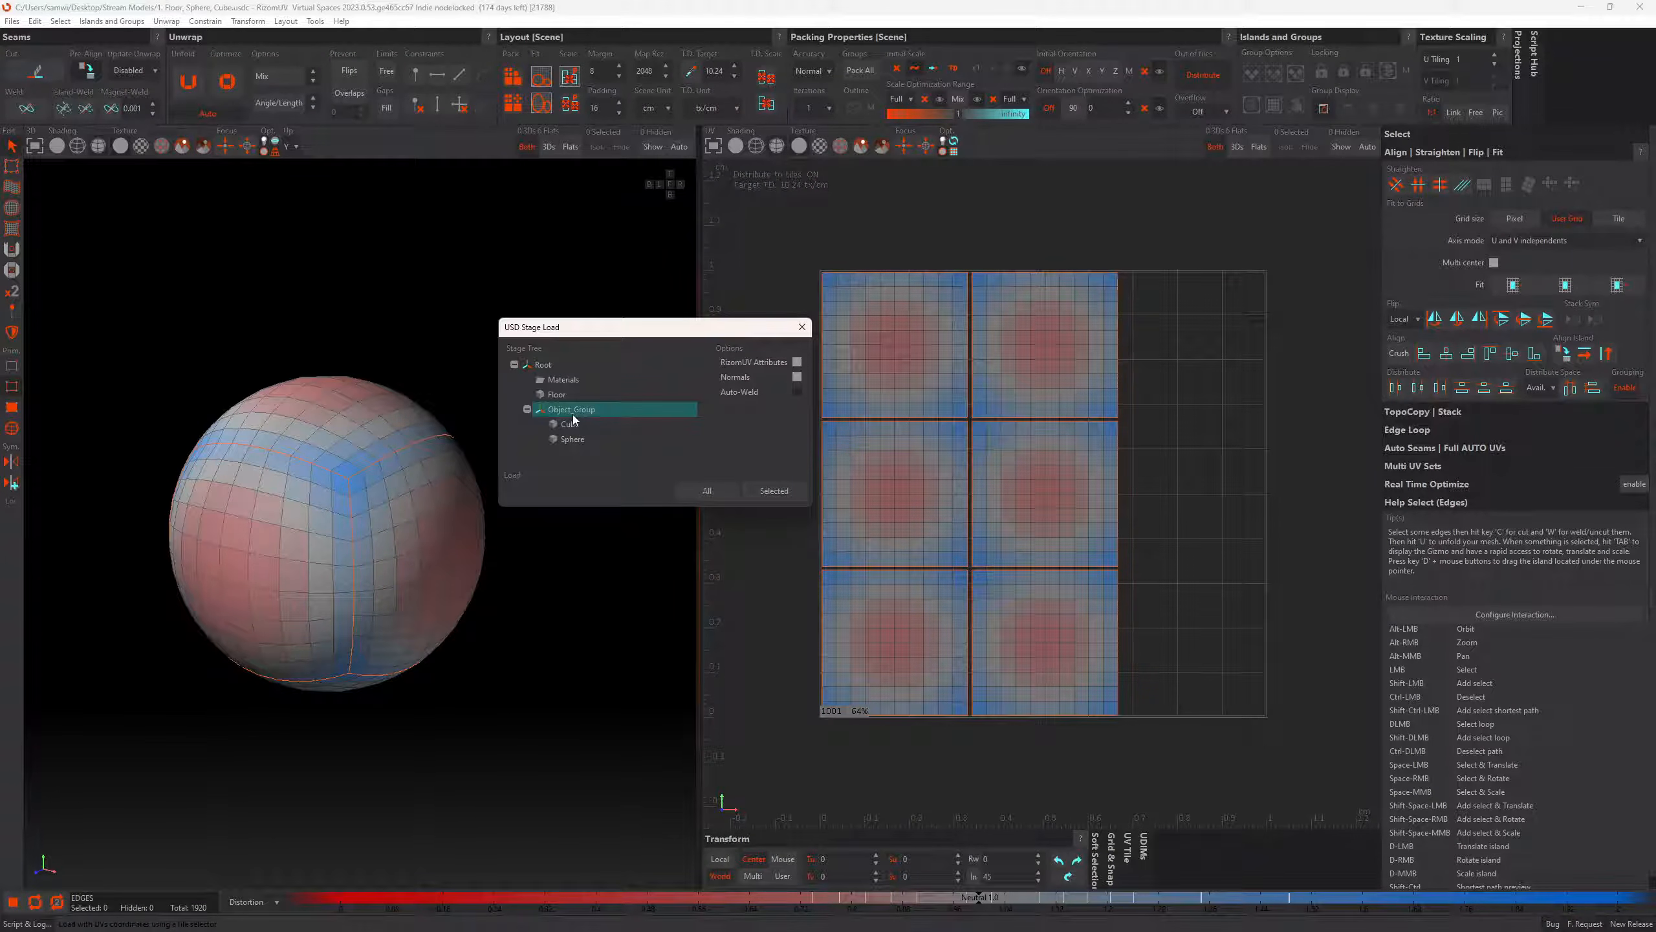
left_click(766, 494)
scroll(440, 546, "down", 4)
left_click_drag(440, 547, 385, 575, "alt")
middle_click_drag(612, 508, 465, 549, "alt")
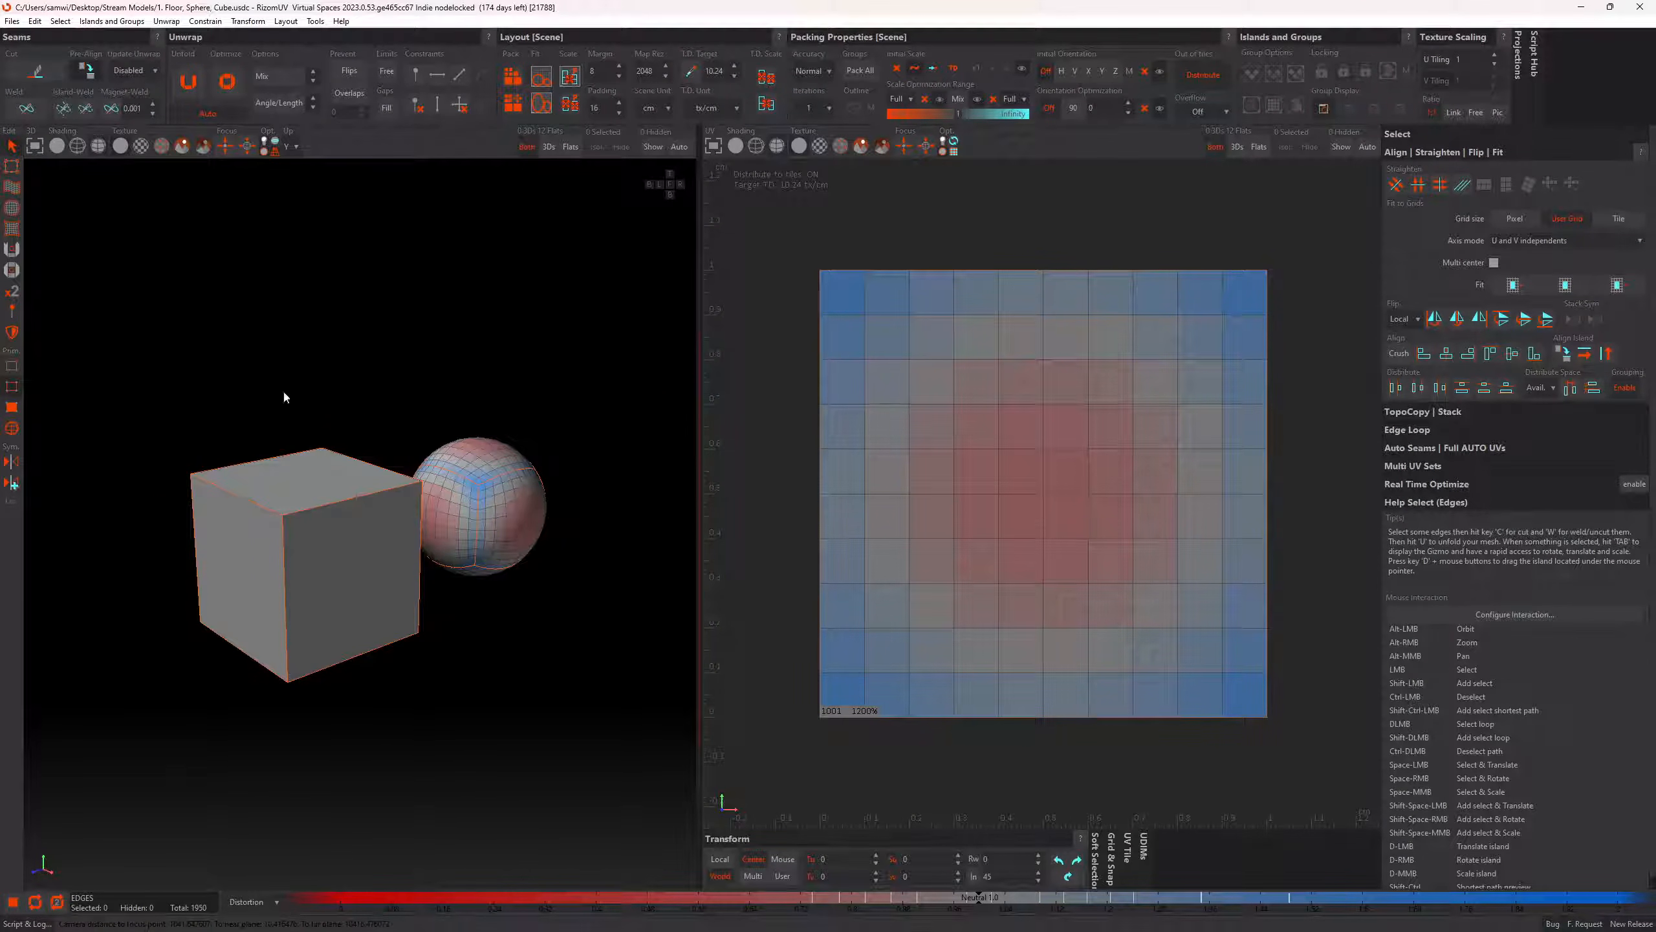
Load the USD file with UVs again, bringing in only the Floor and the Sphere from the stage tree
left_click(12, 20)
left_click(53, 50)
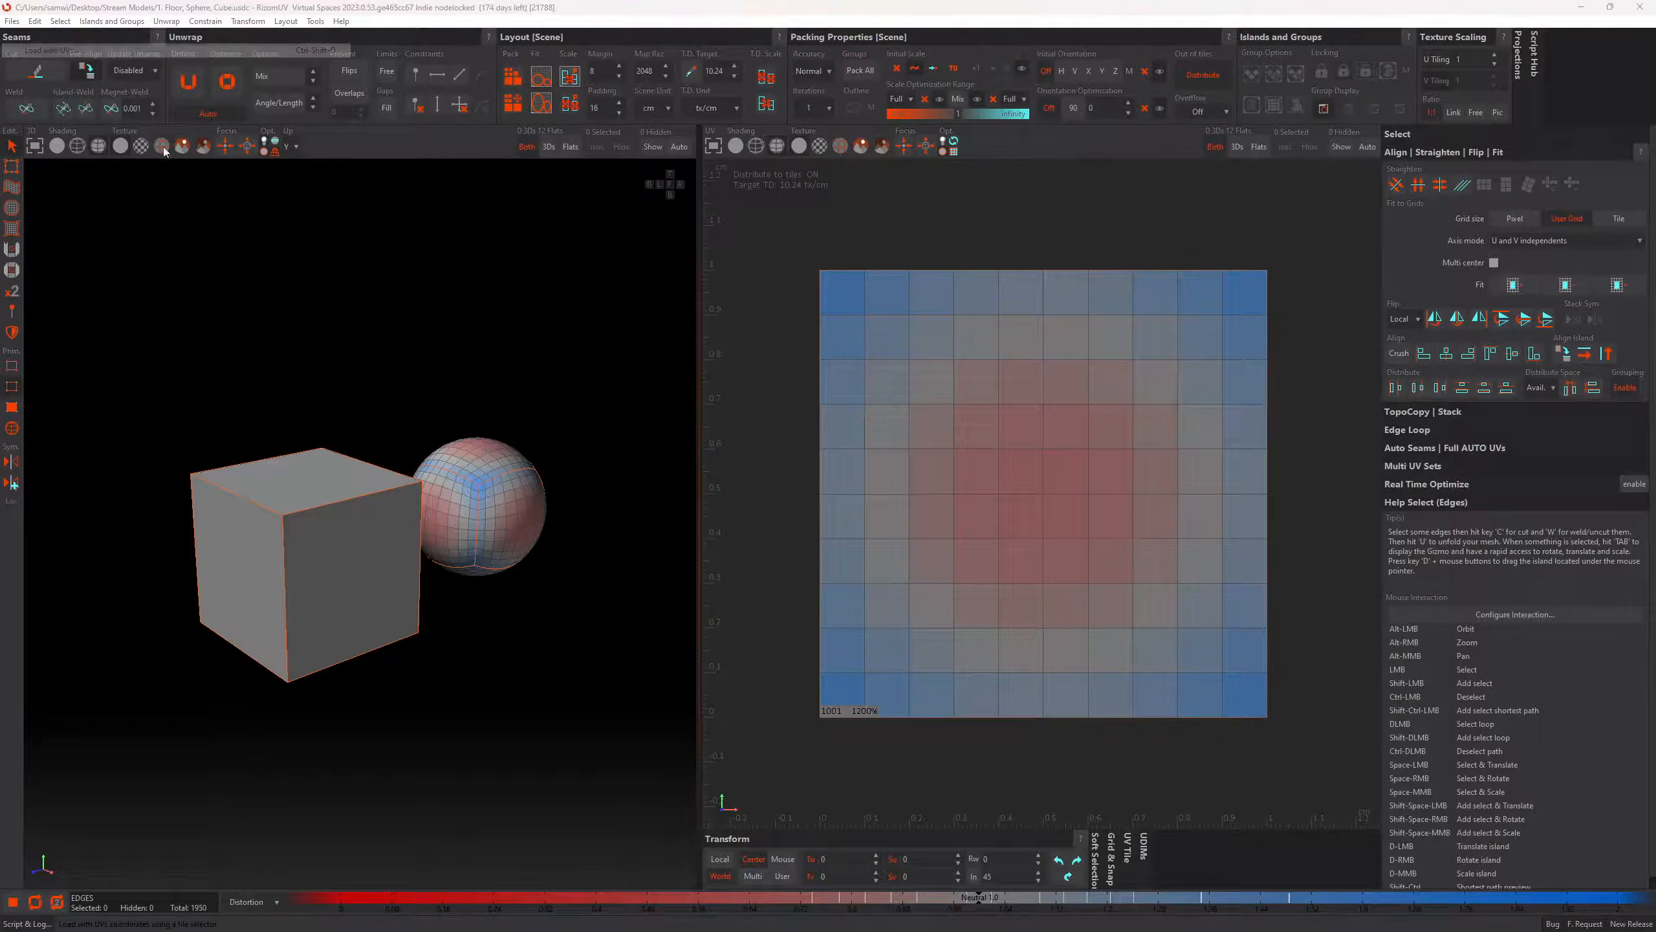
double_click(205, 152)
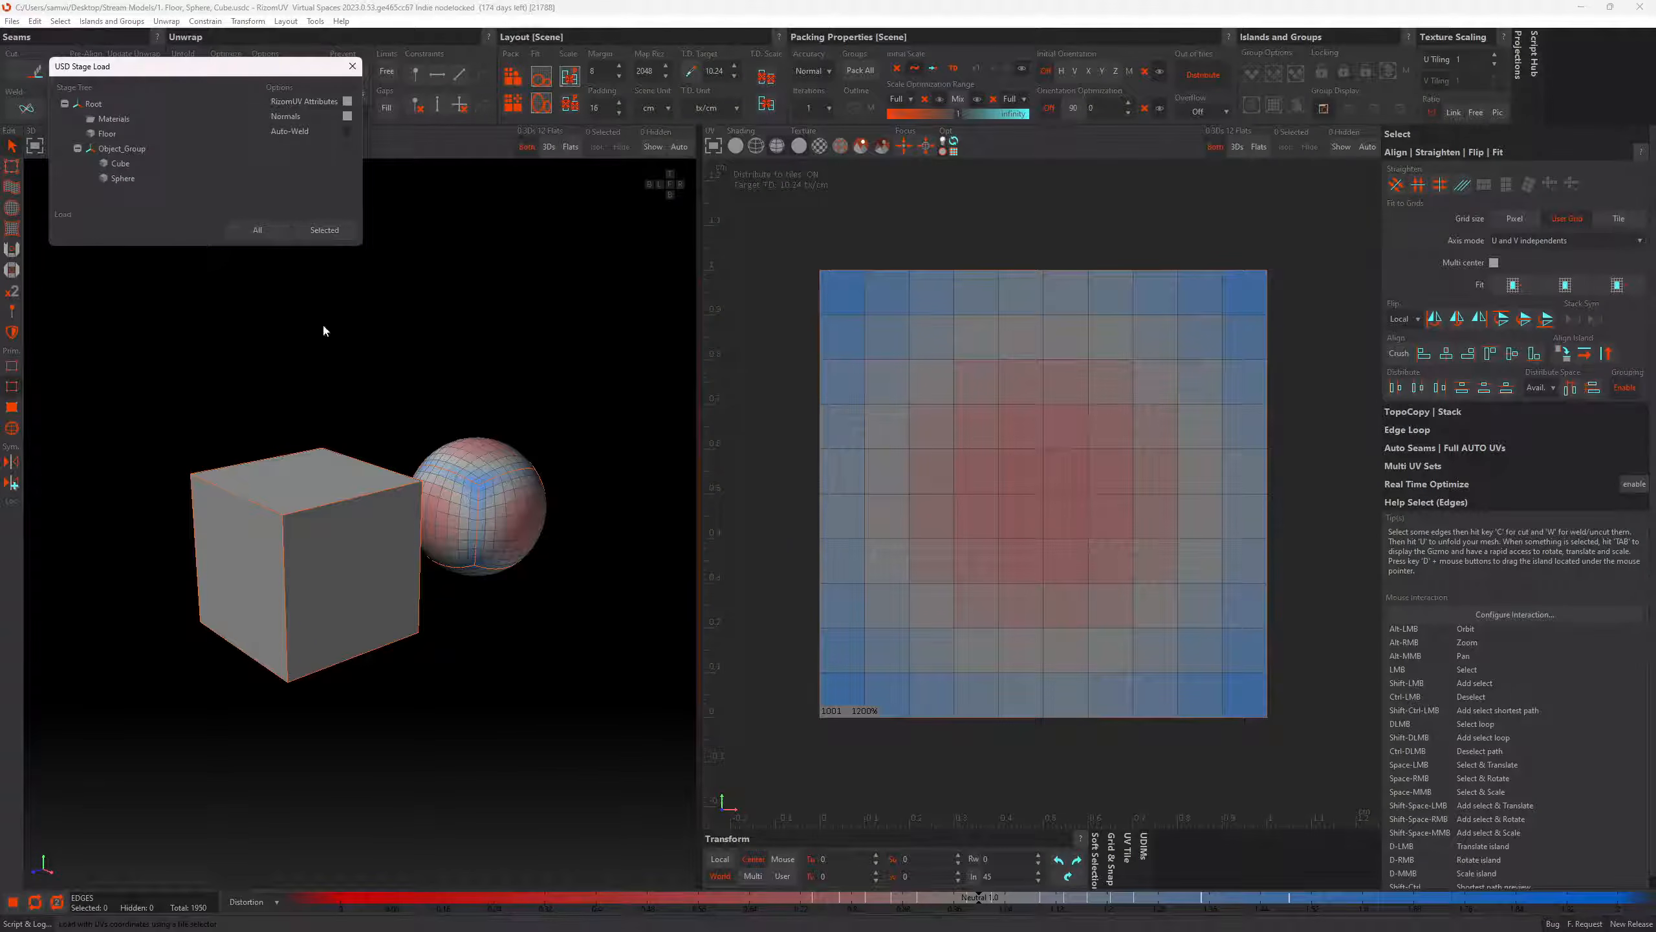
left_click_drag(204, 57, 451, 222)
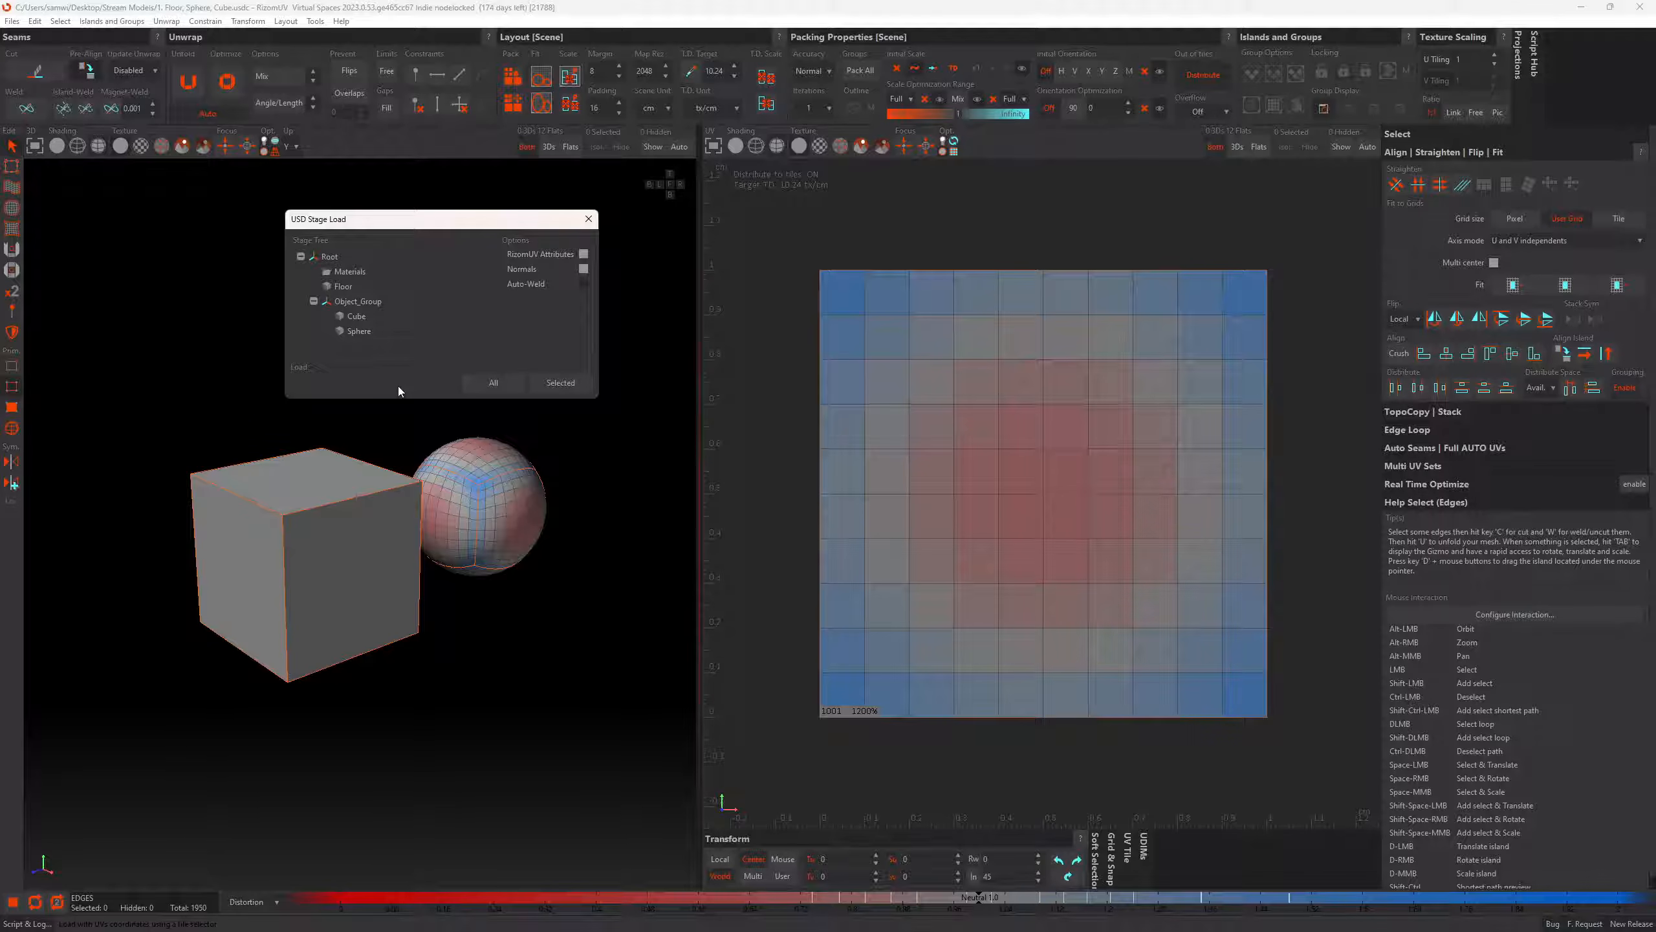
left_click(359, 332)
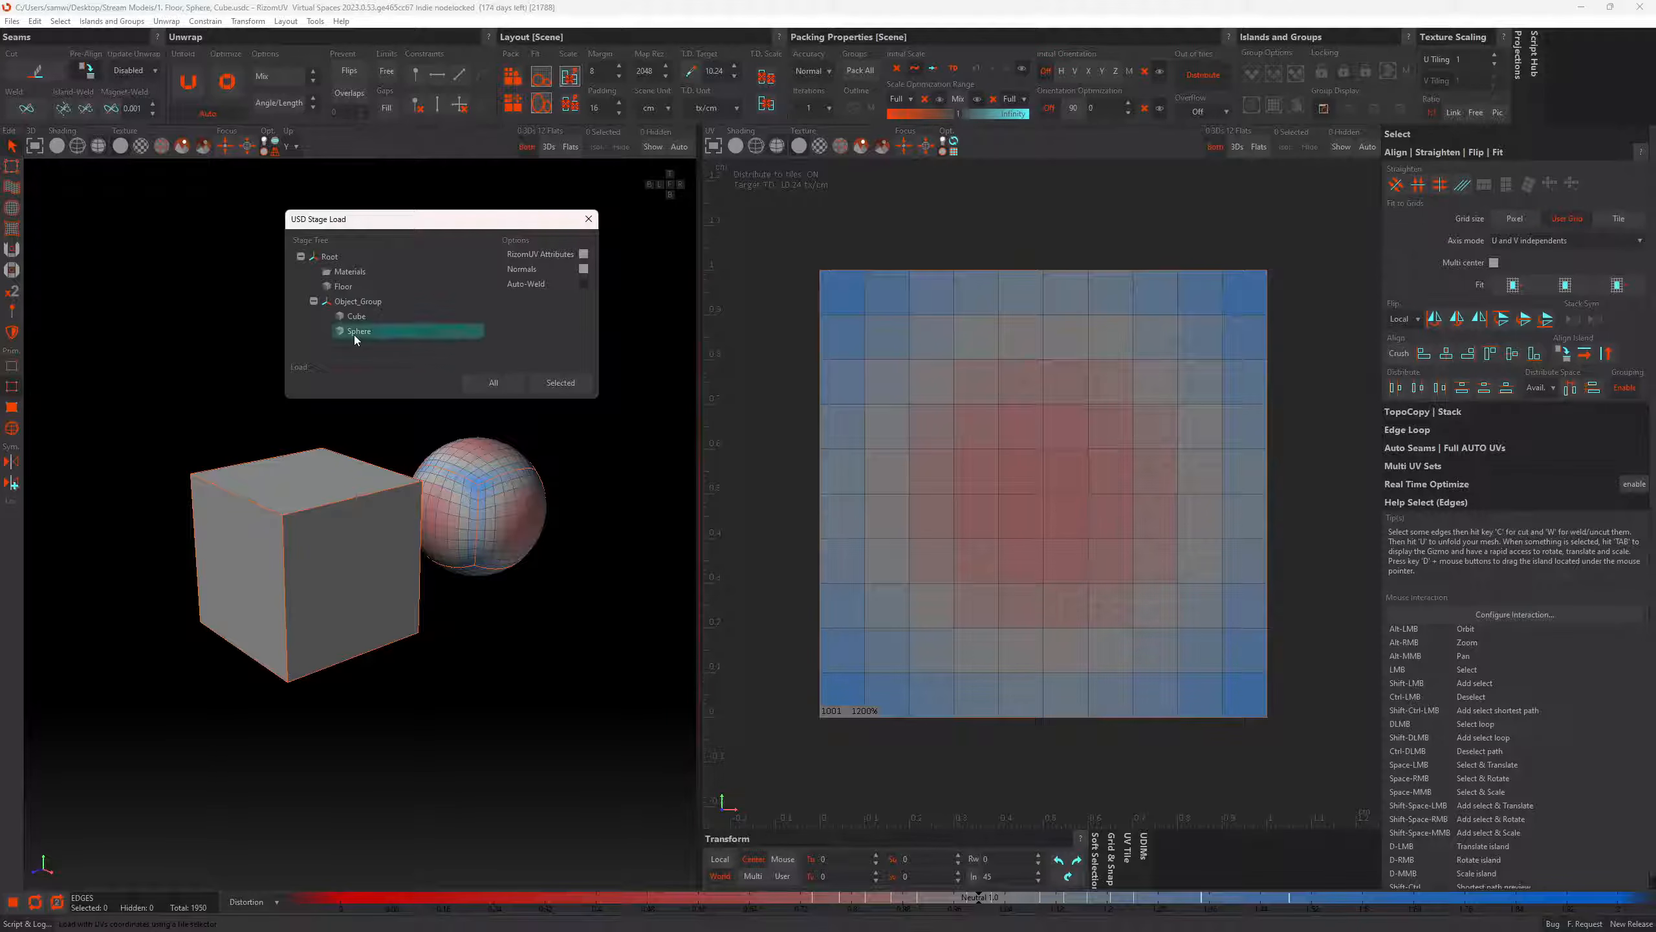
left_click(342, 289, "shift")
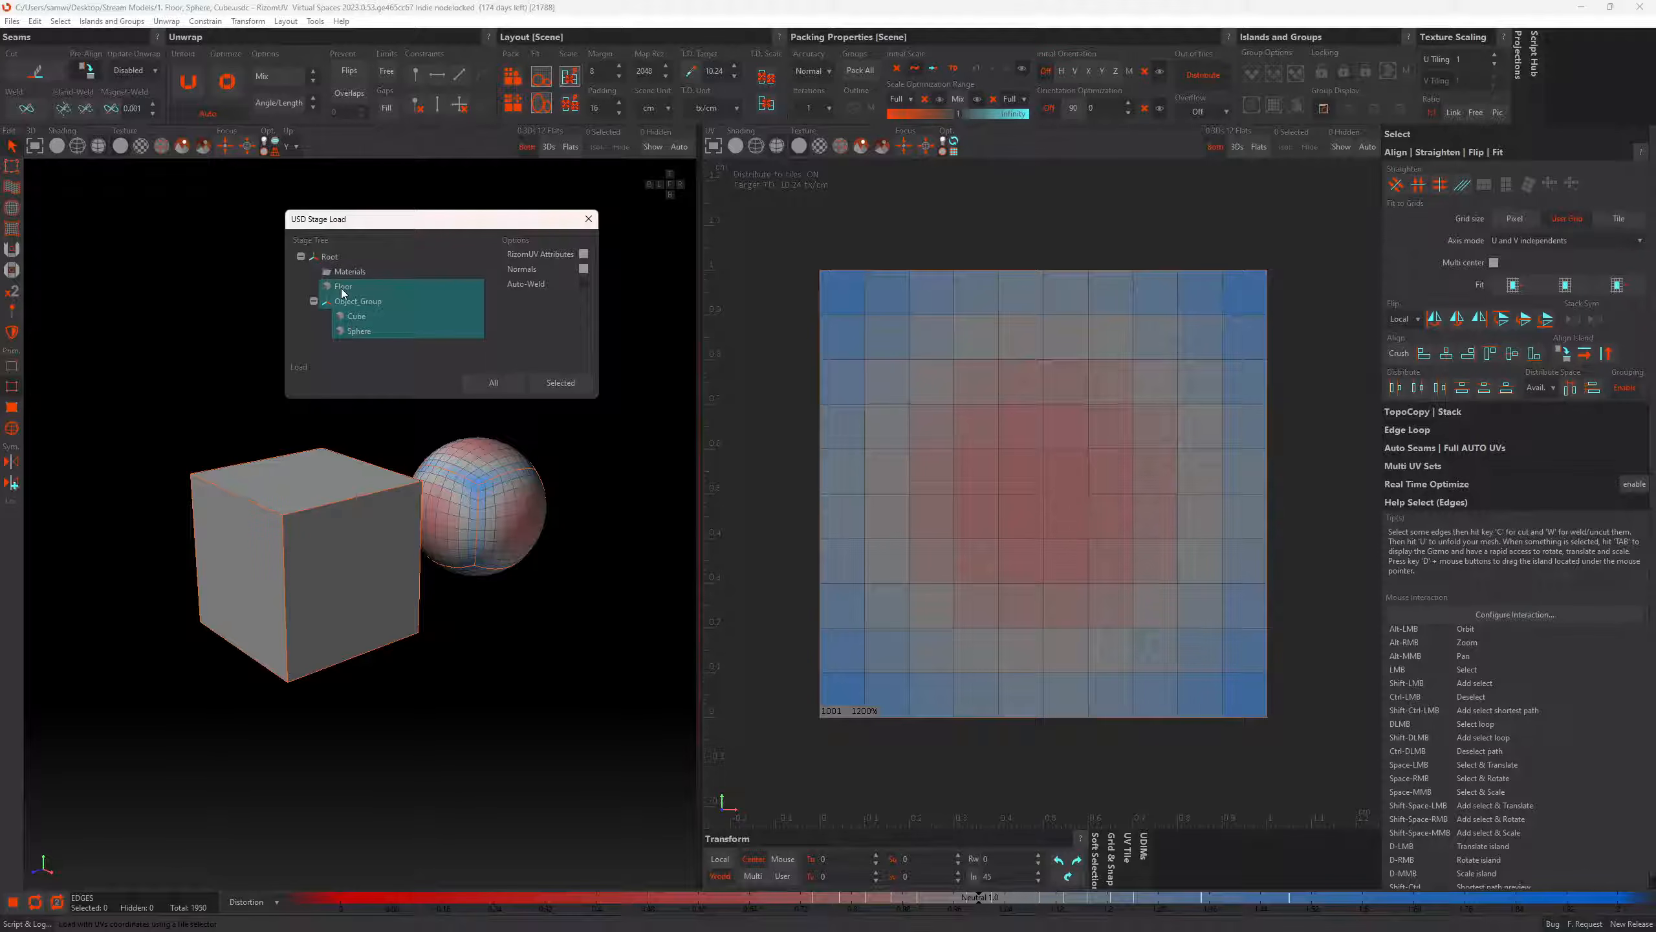
left_click(355, 331)
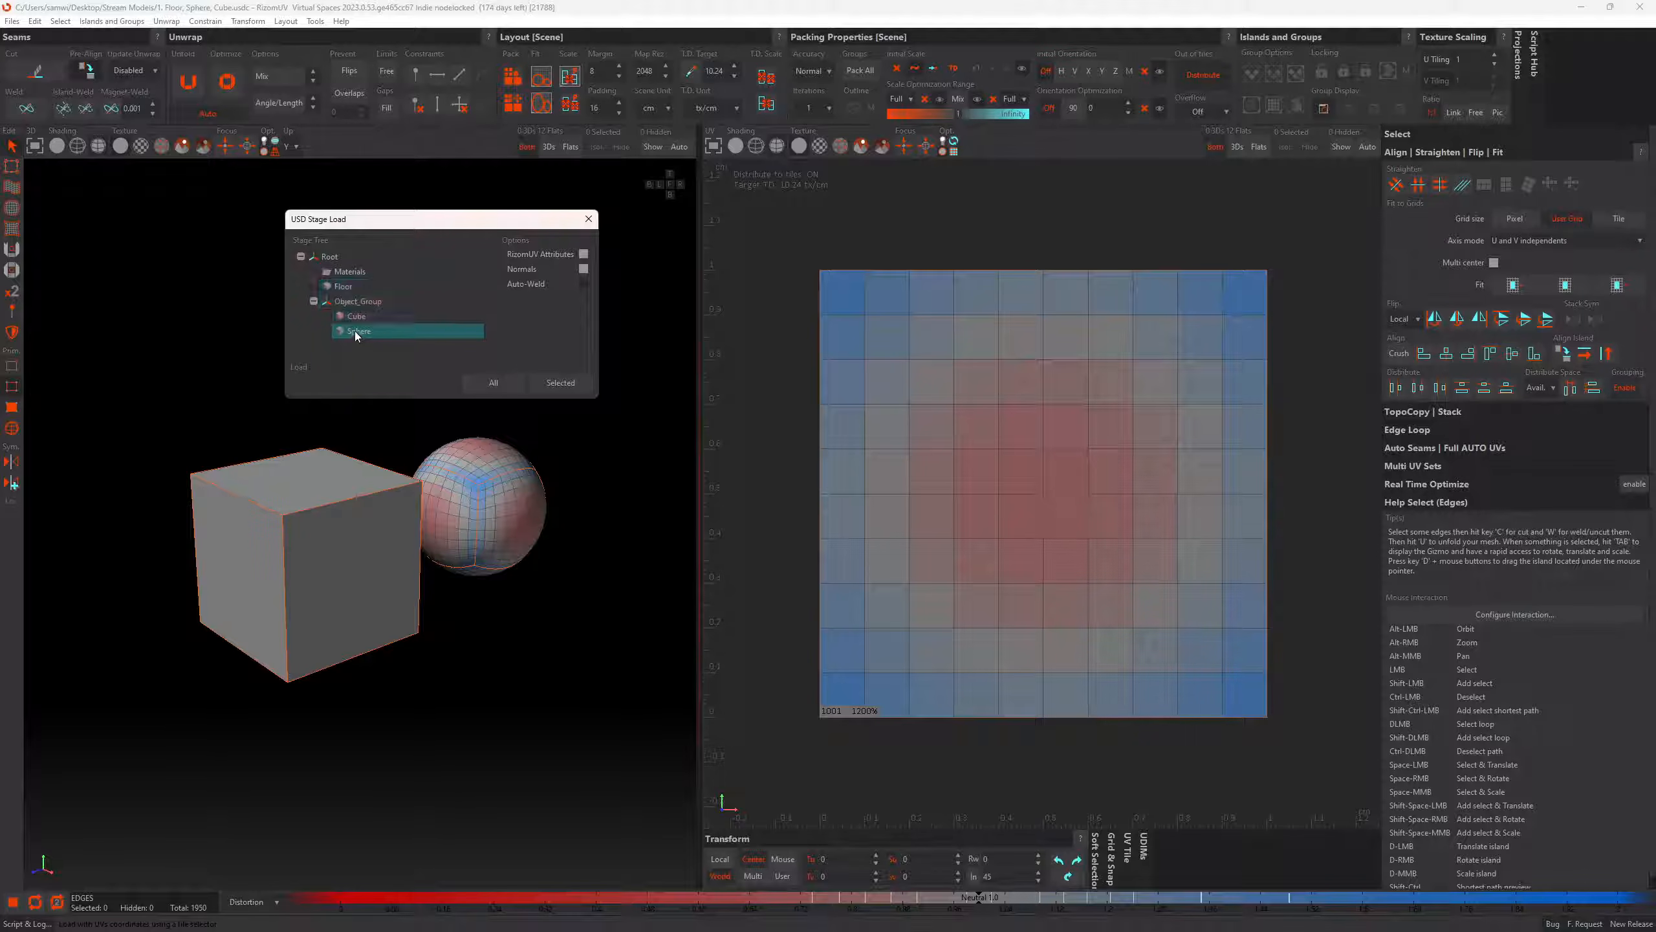
left_click(344, 288, "ctrl")
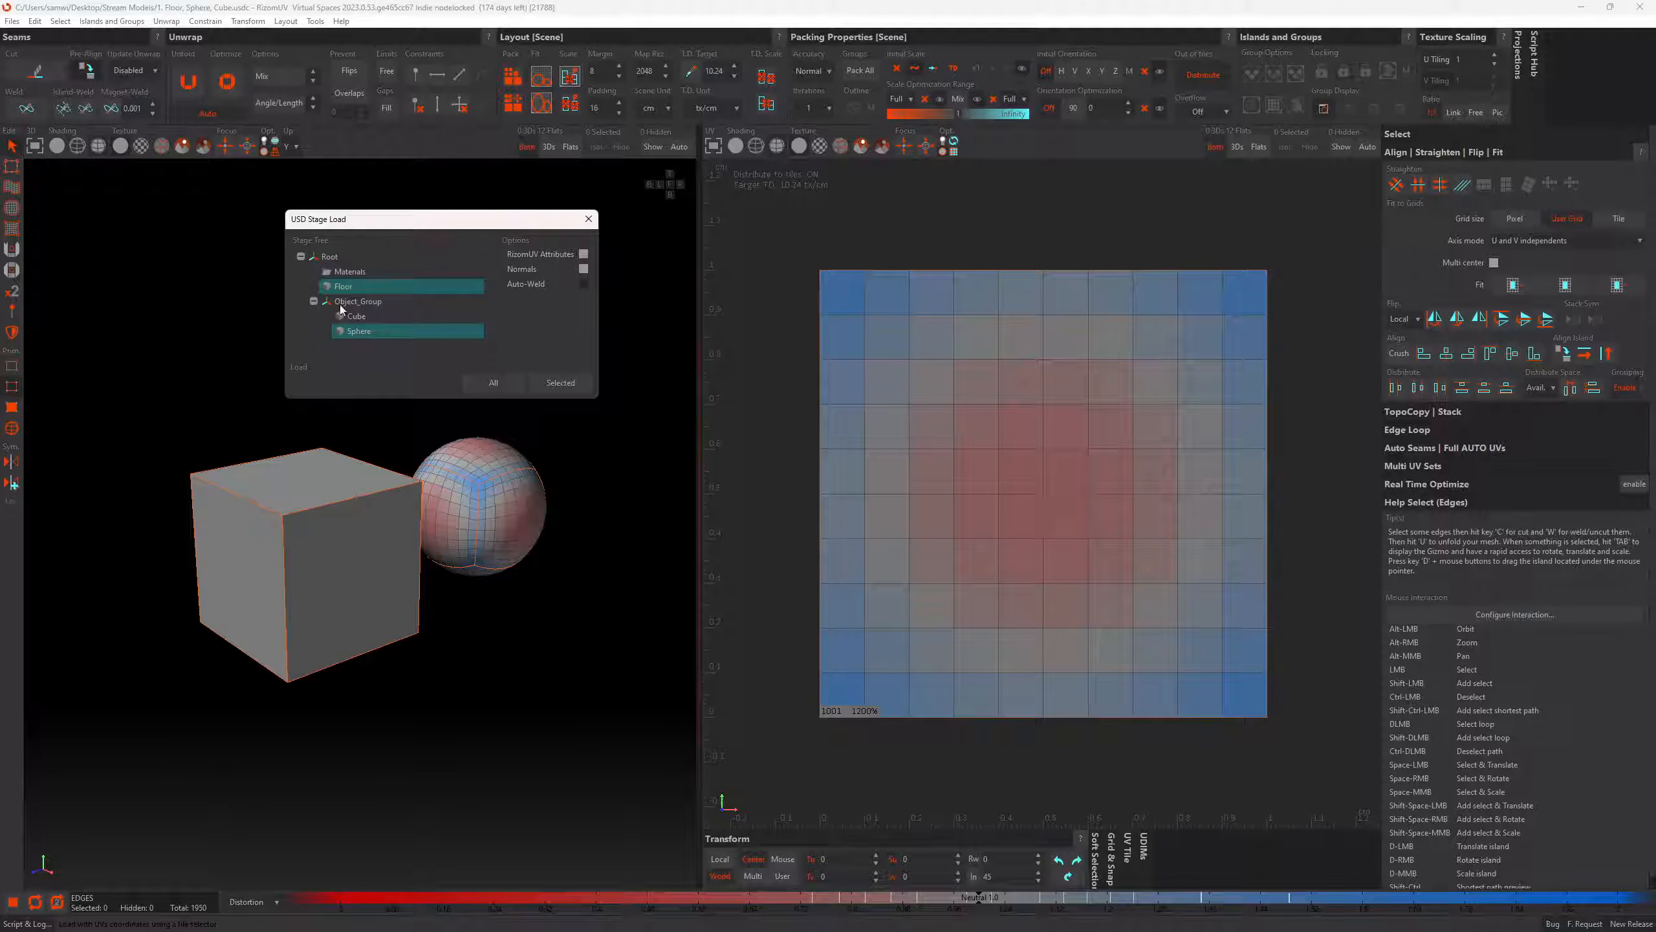
left_click(565, 389)
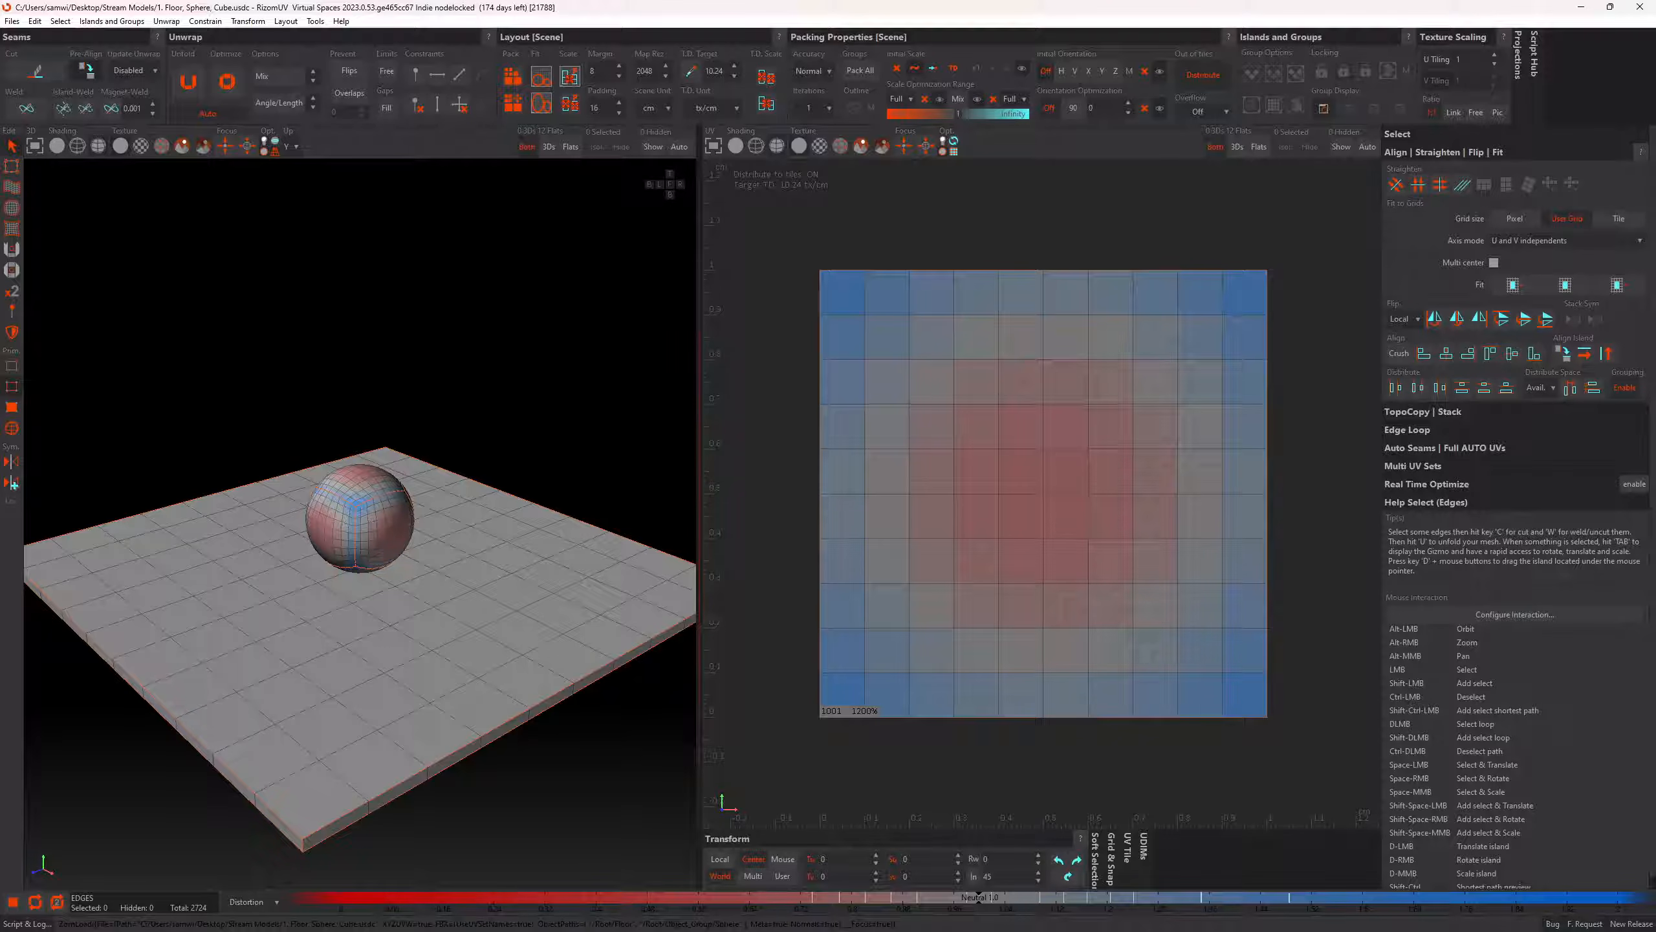
Load "1. Floor, Sphere, Cube.usdc" with UVs once more, bringing in only the Sphere
left_click(10, 22)
left_click(52, 50)
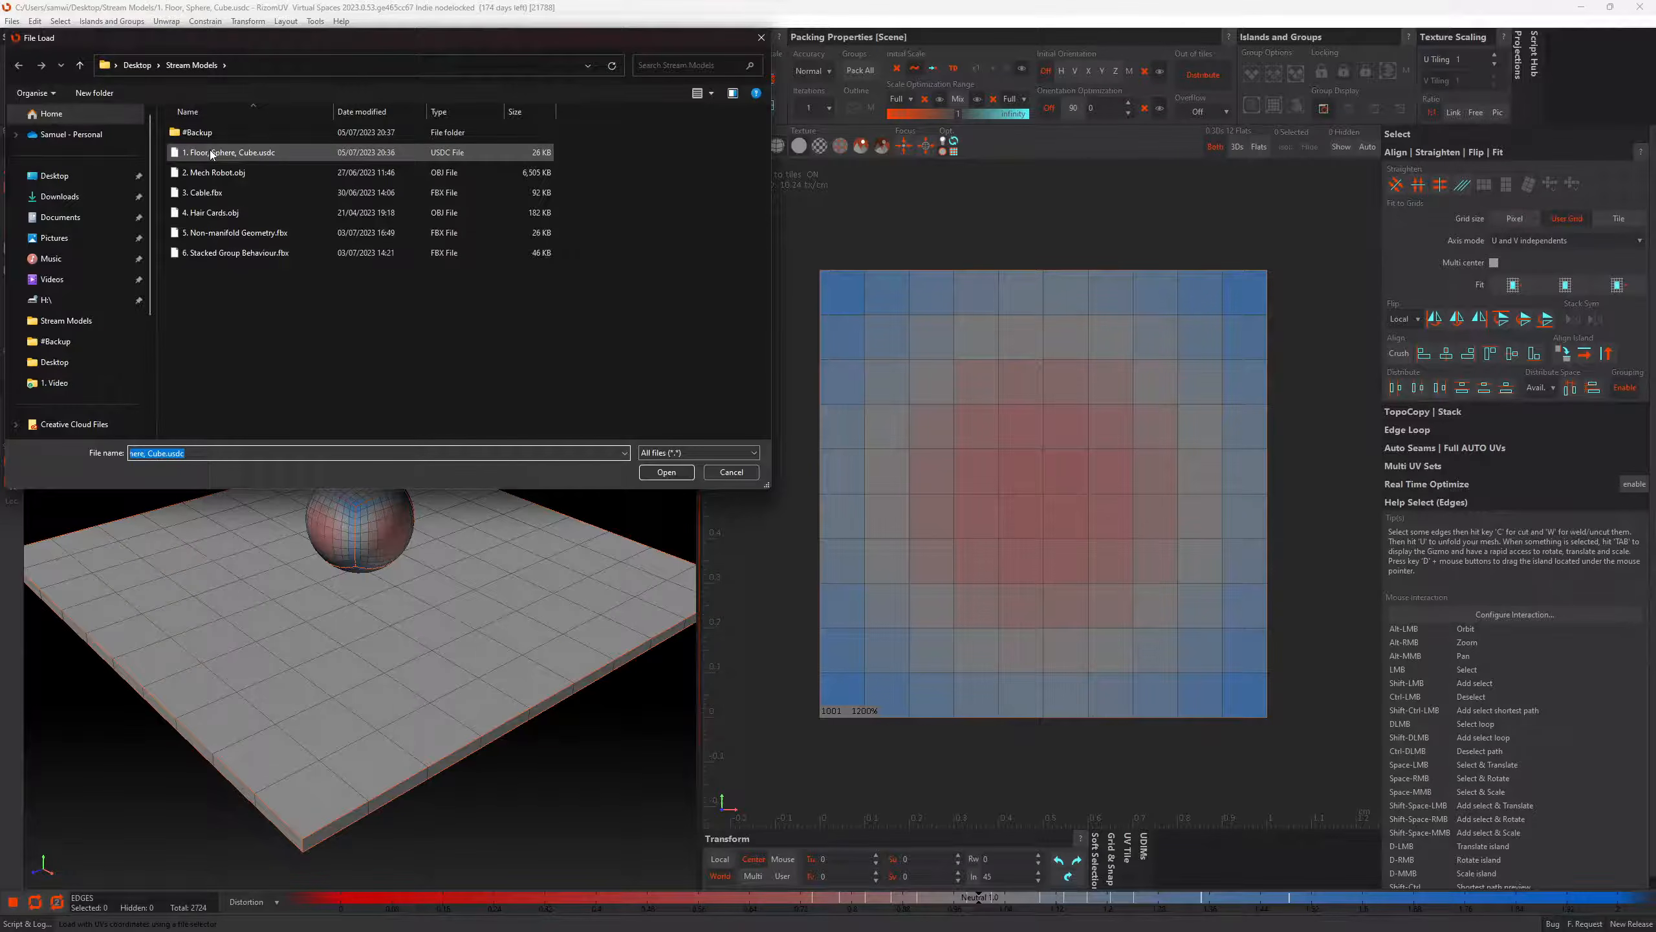
double_click(211, 153)
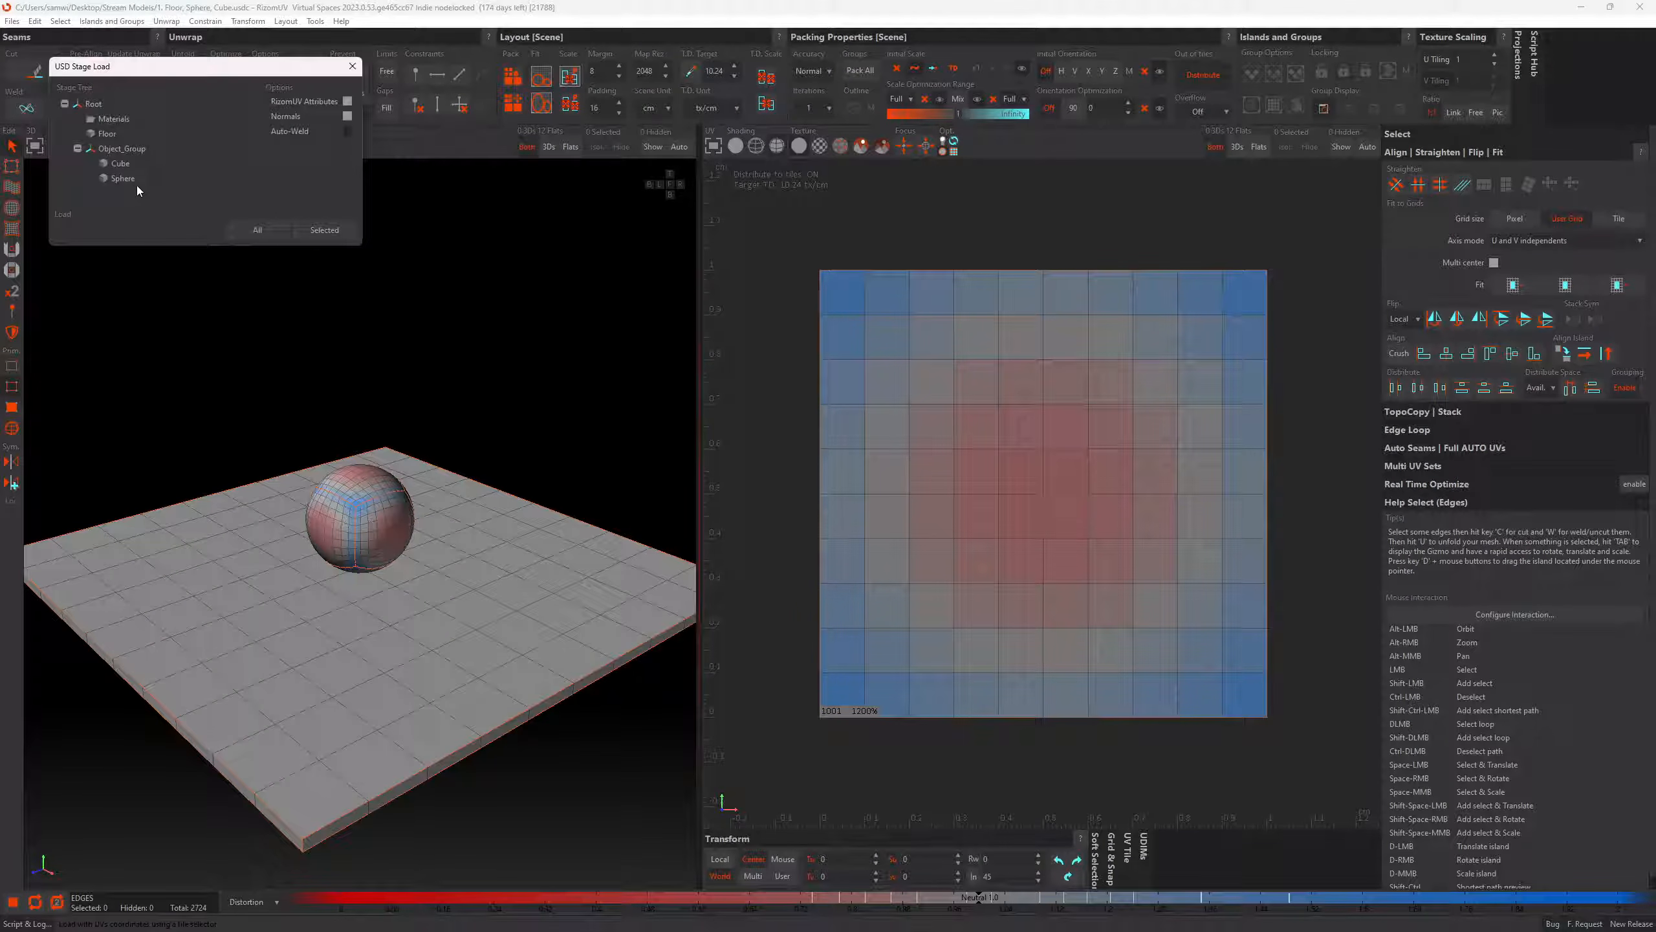
left_click(135, 183)
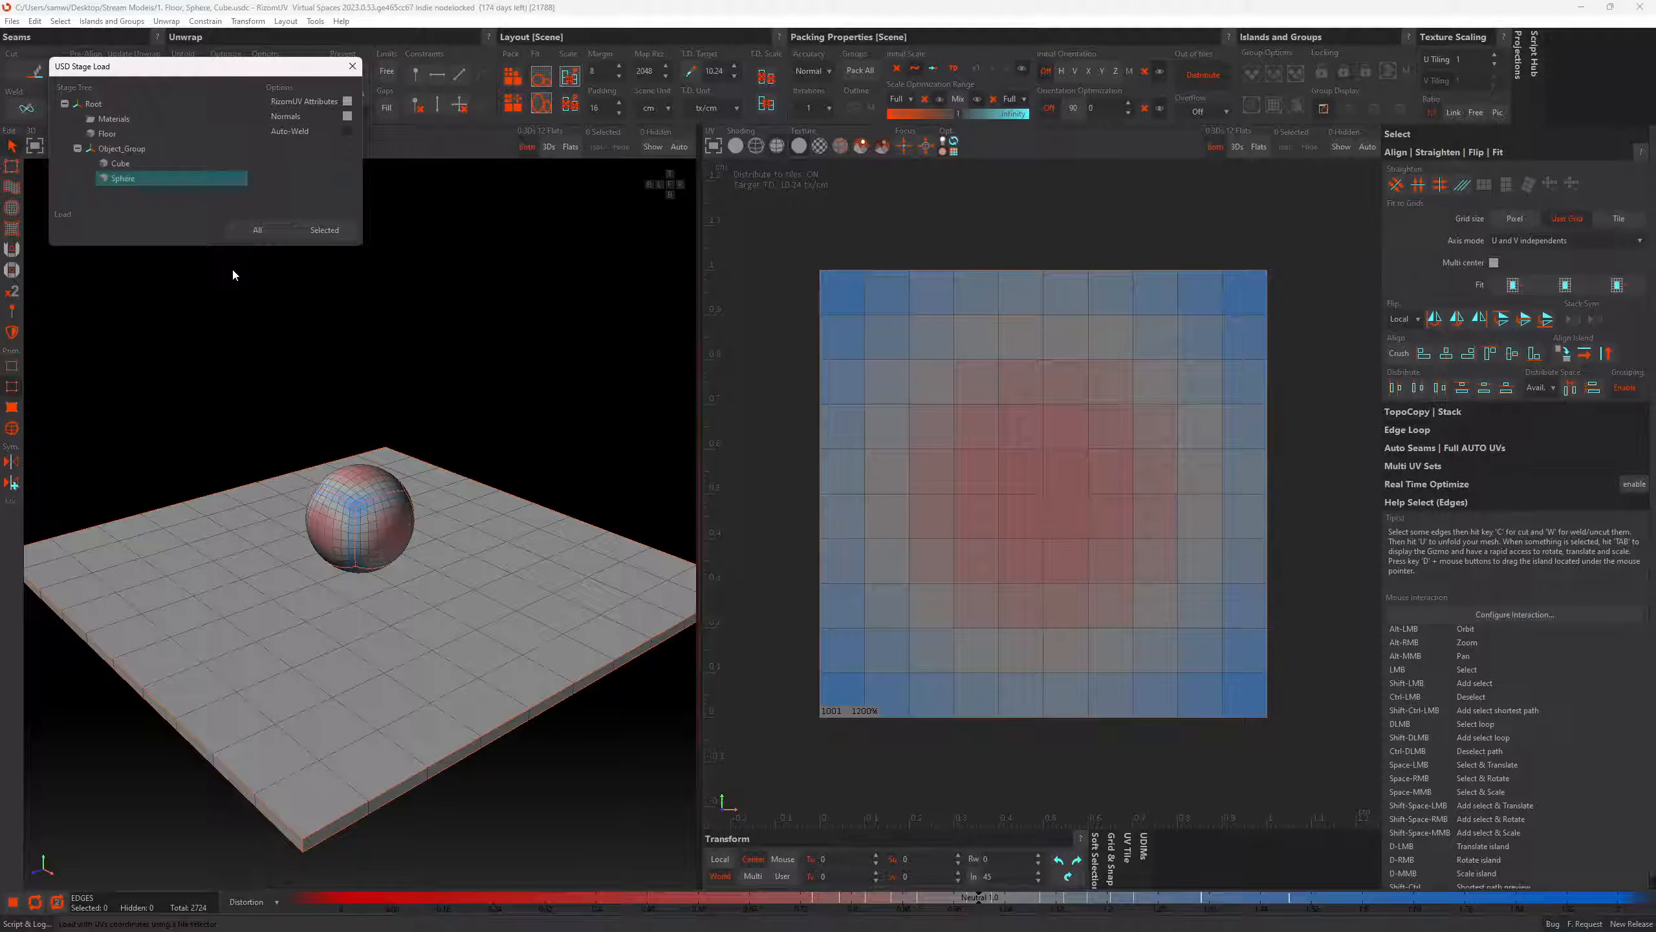
left_click(307, 235)
left_click_drag(376, 496, 344, 520, "alt")
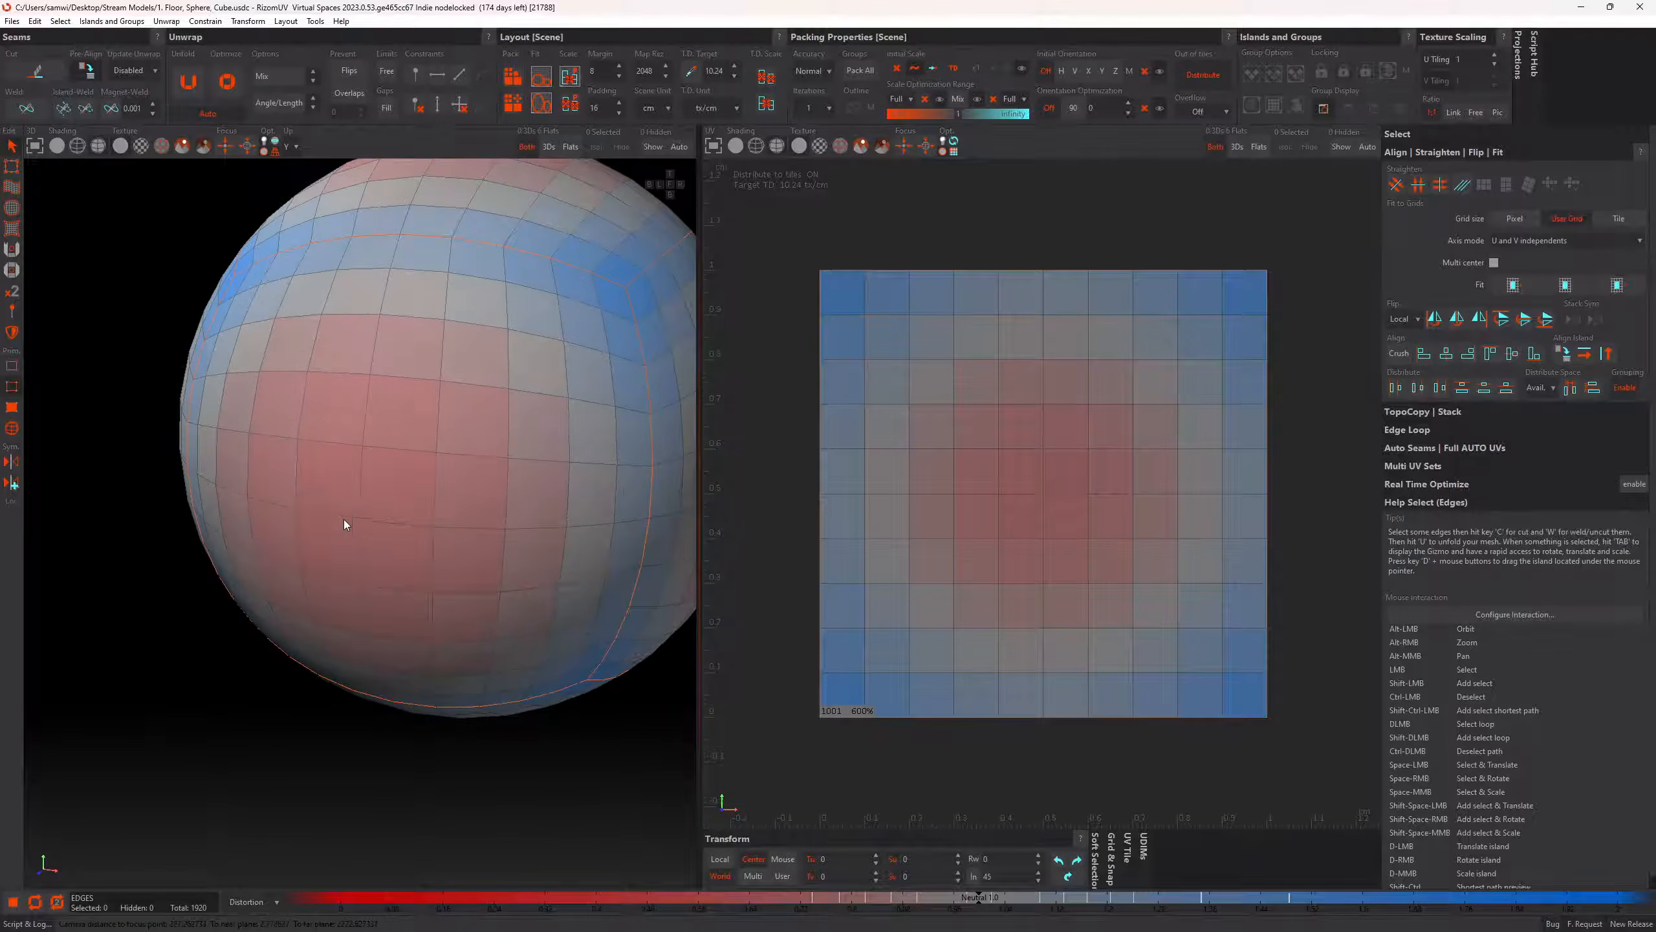
Optimize the Sphere's UV islands to reduce distortion and pack them inside the UV tile
scroll(348, 490, "down", 3)
middle_click_drag(431, 472, 339, 487, "alt")
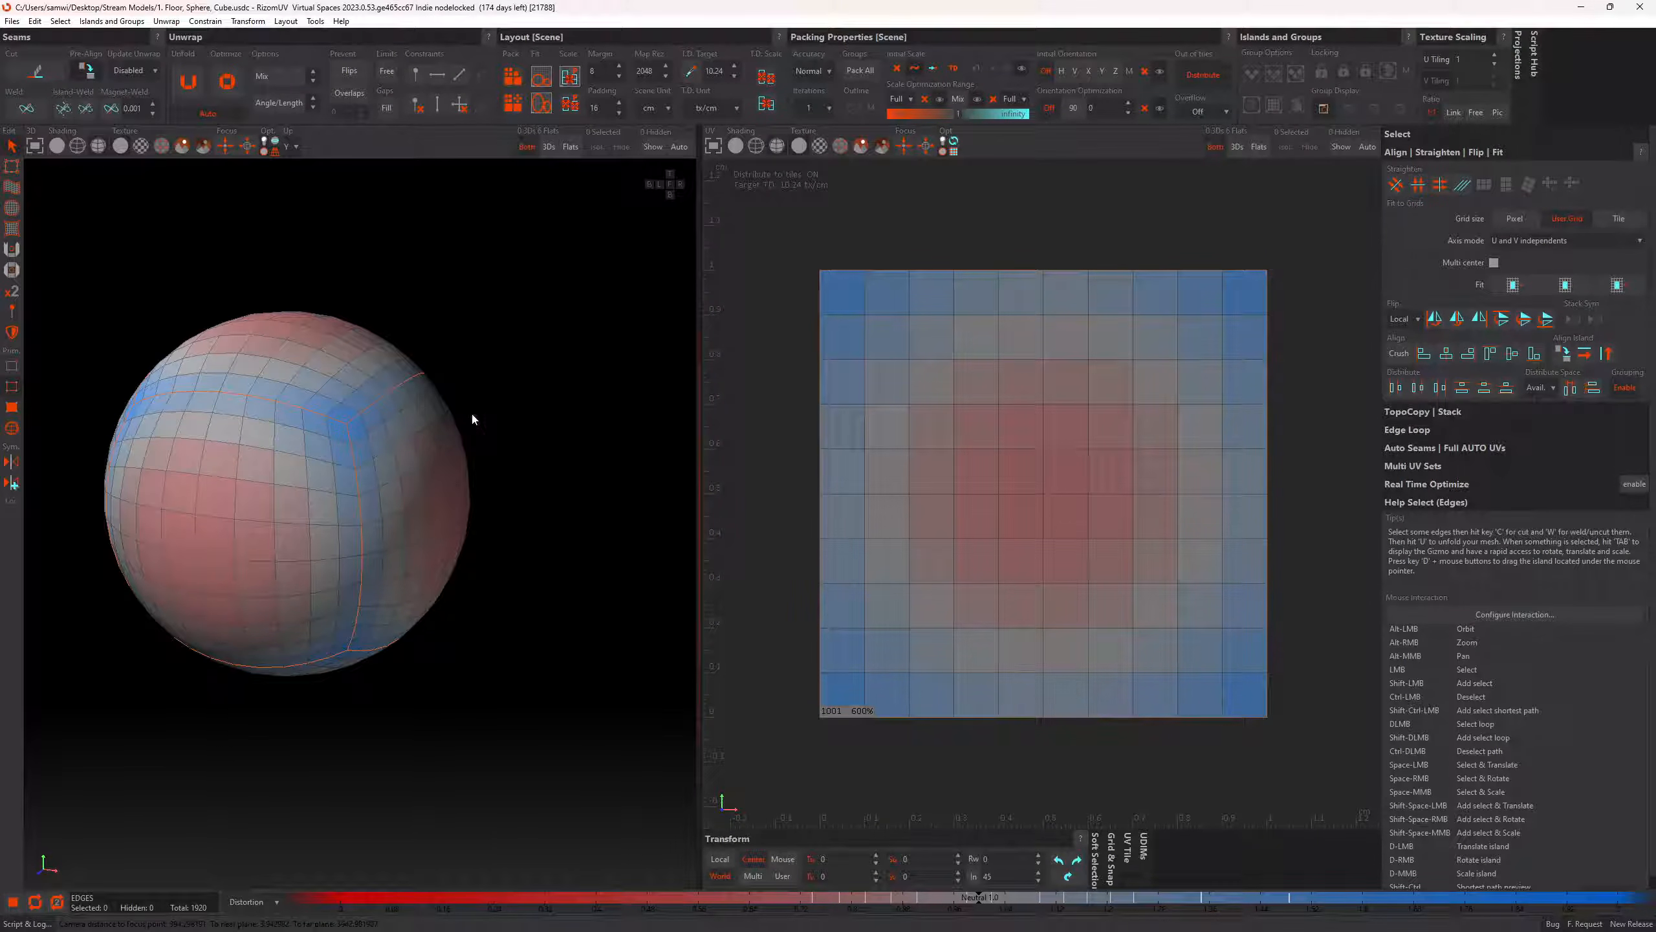
key("o")
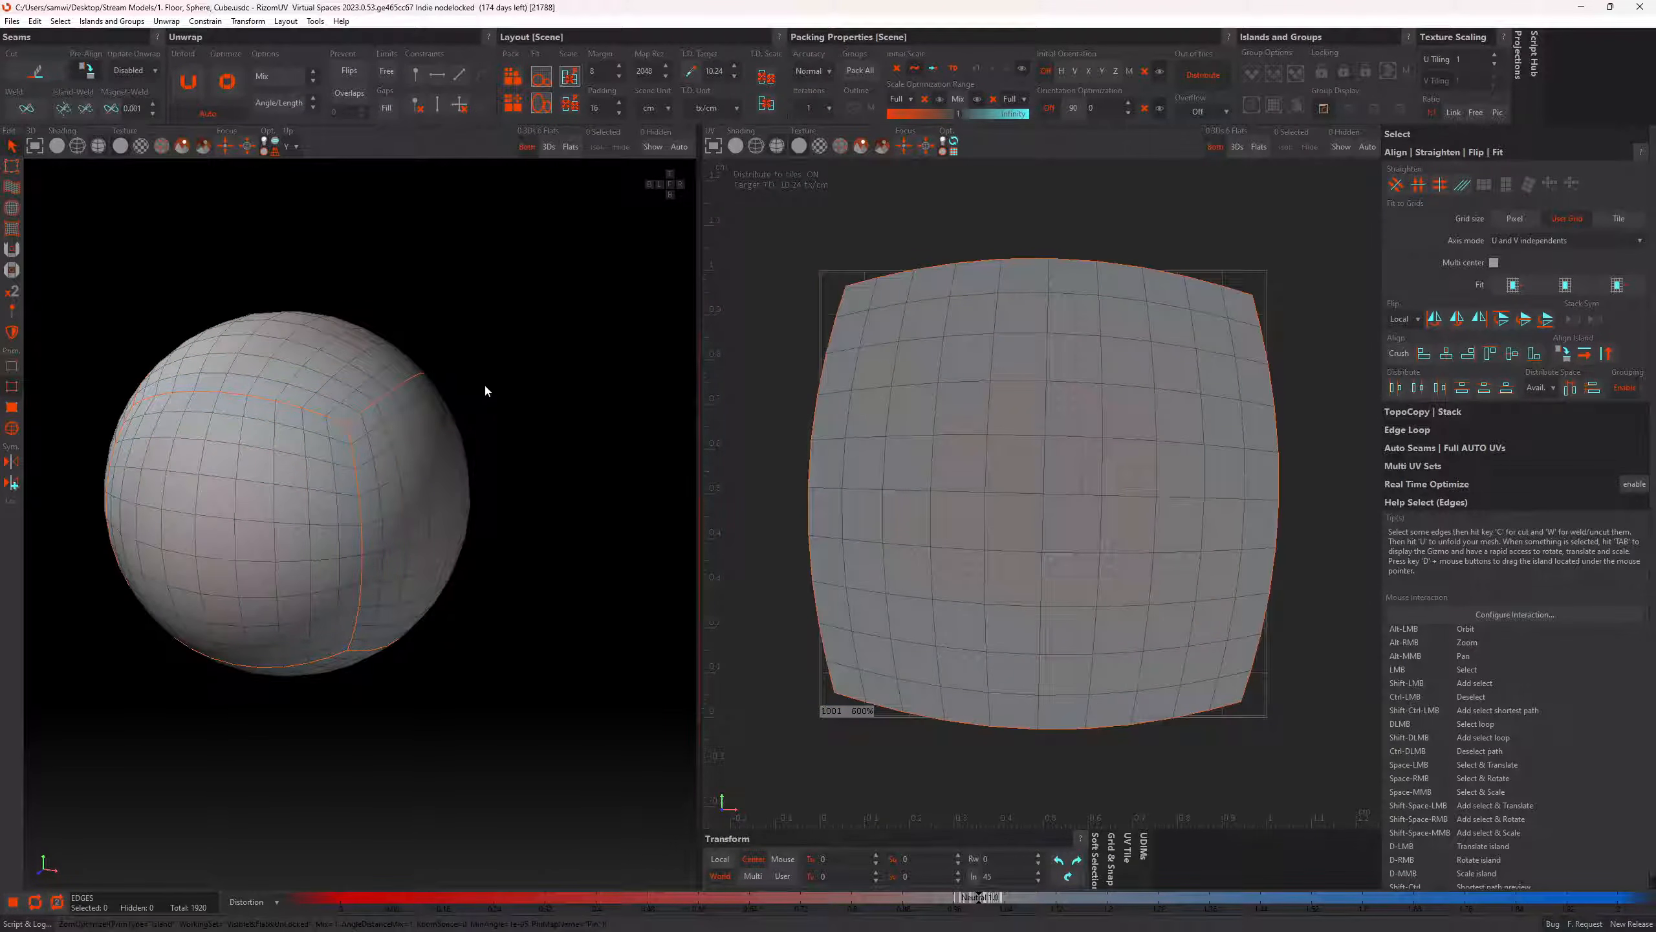
key("p")
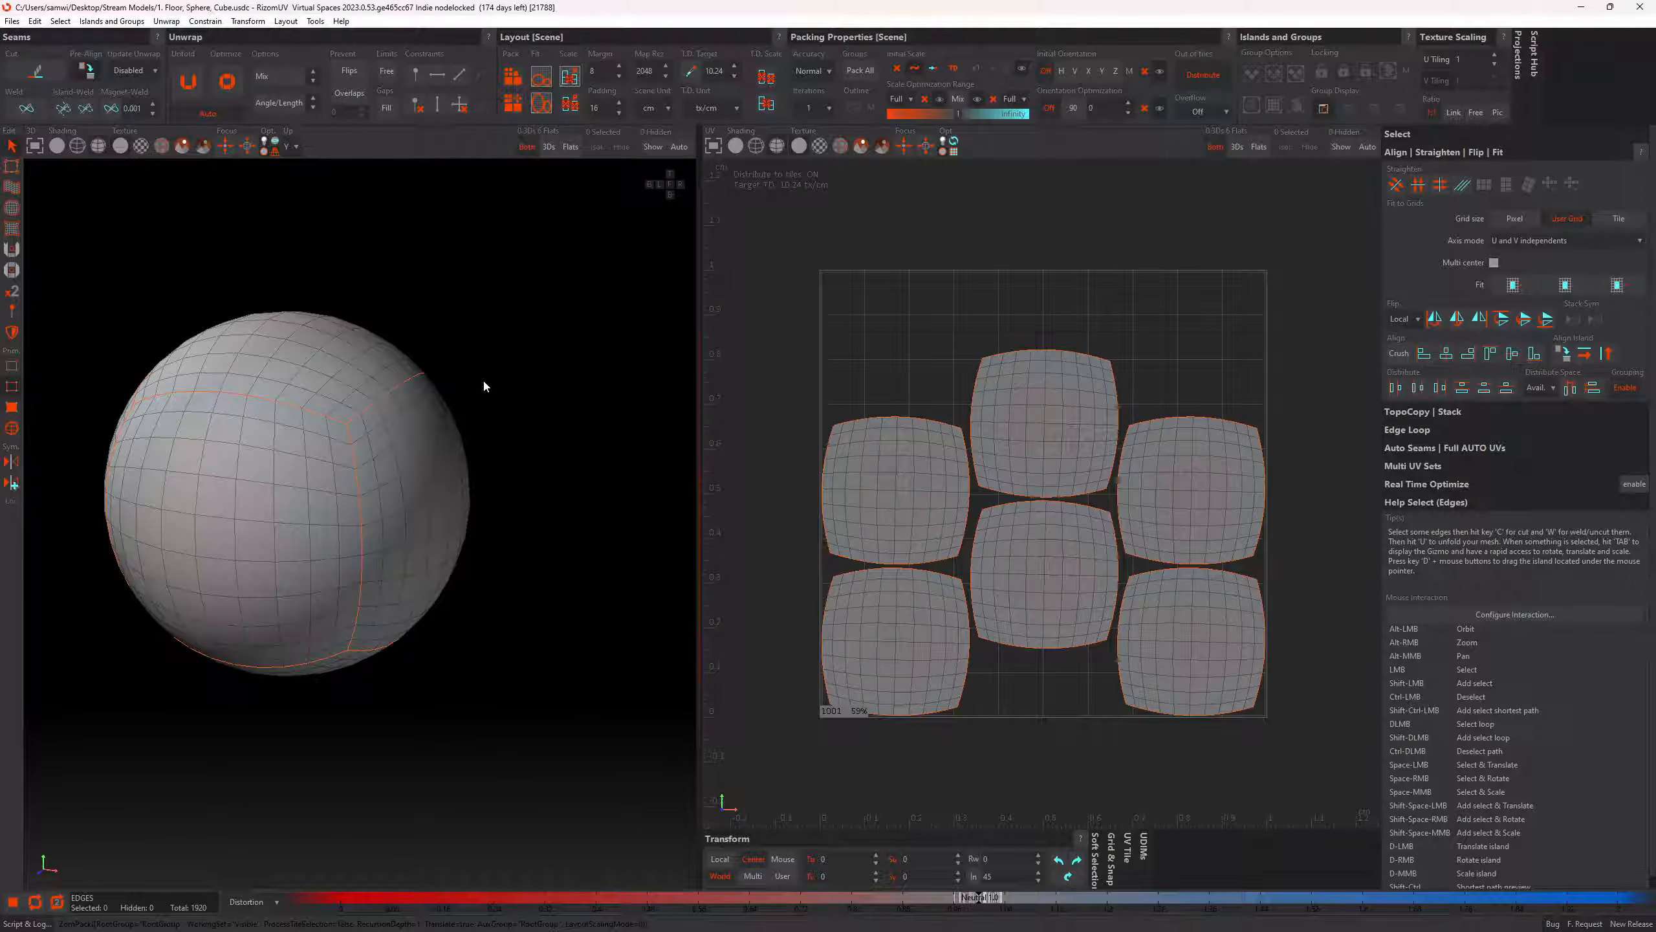
Save the Sphere's updated UVs into the existing USD file
left_click_drag(484, 383, 438, 381, "alt")
middle_click_drag(437, 383, 476, 405, "alt")
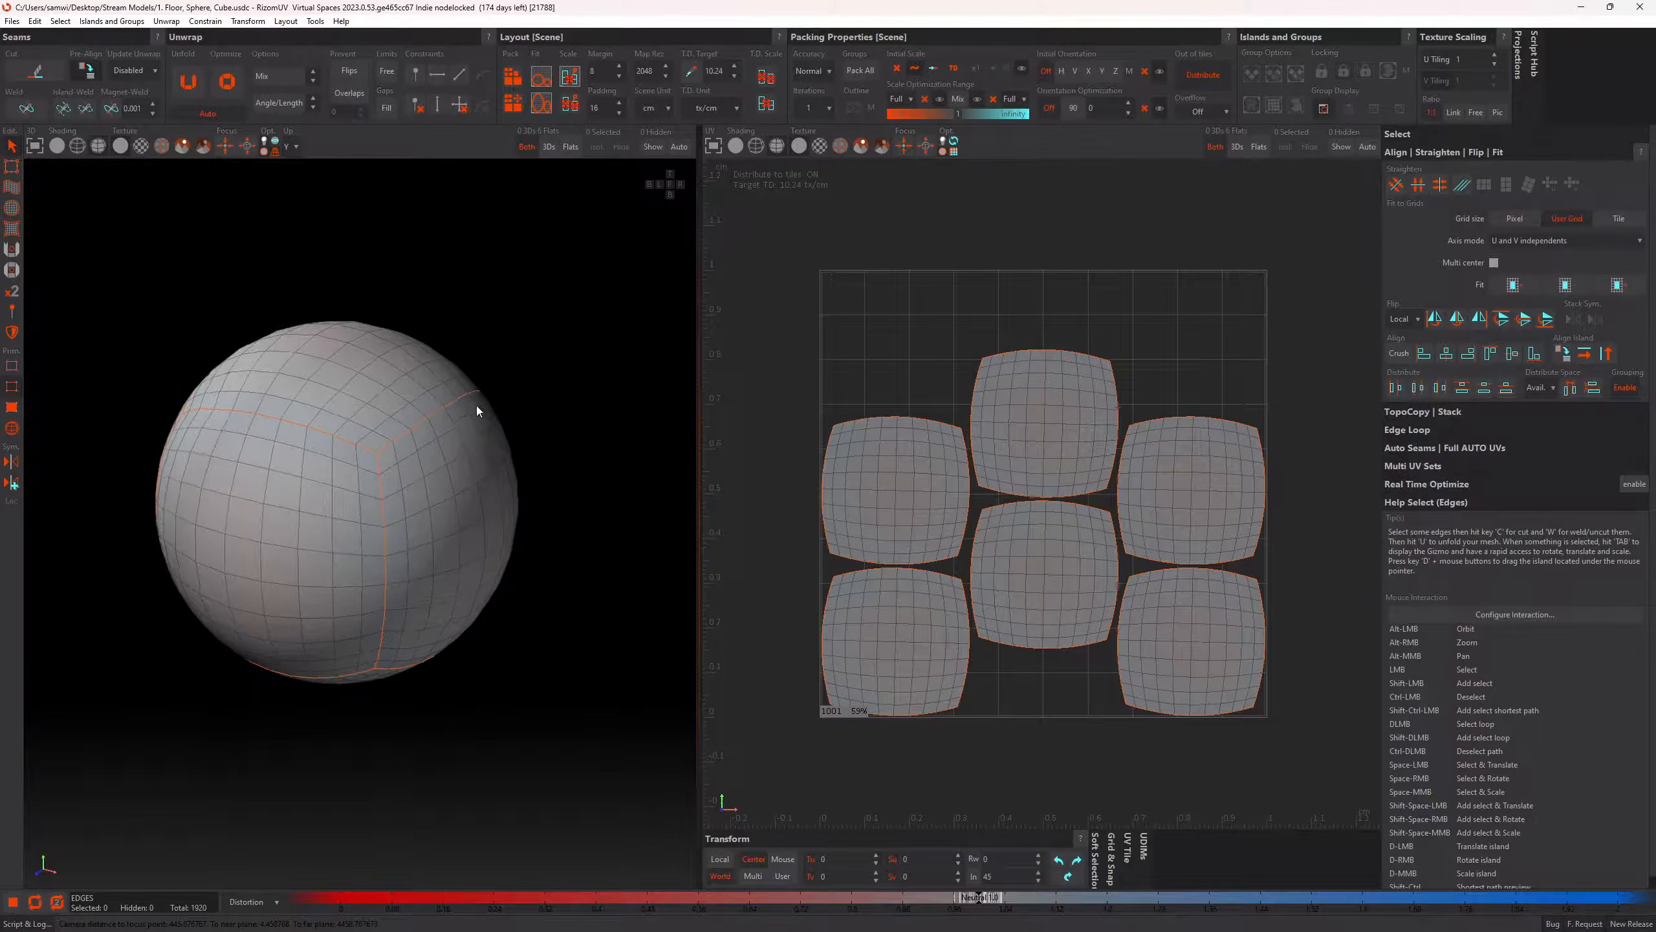
left_click(12, 21)
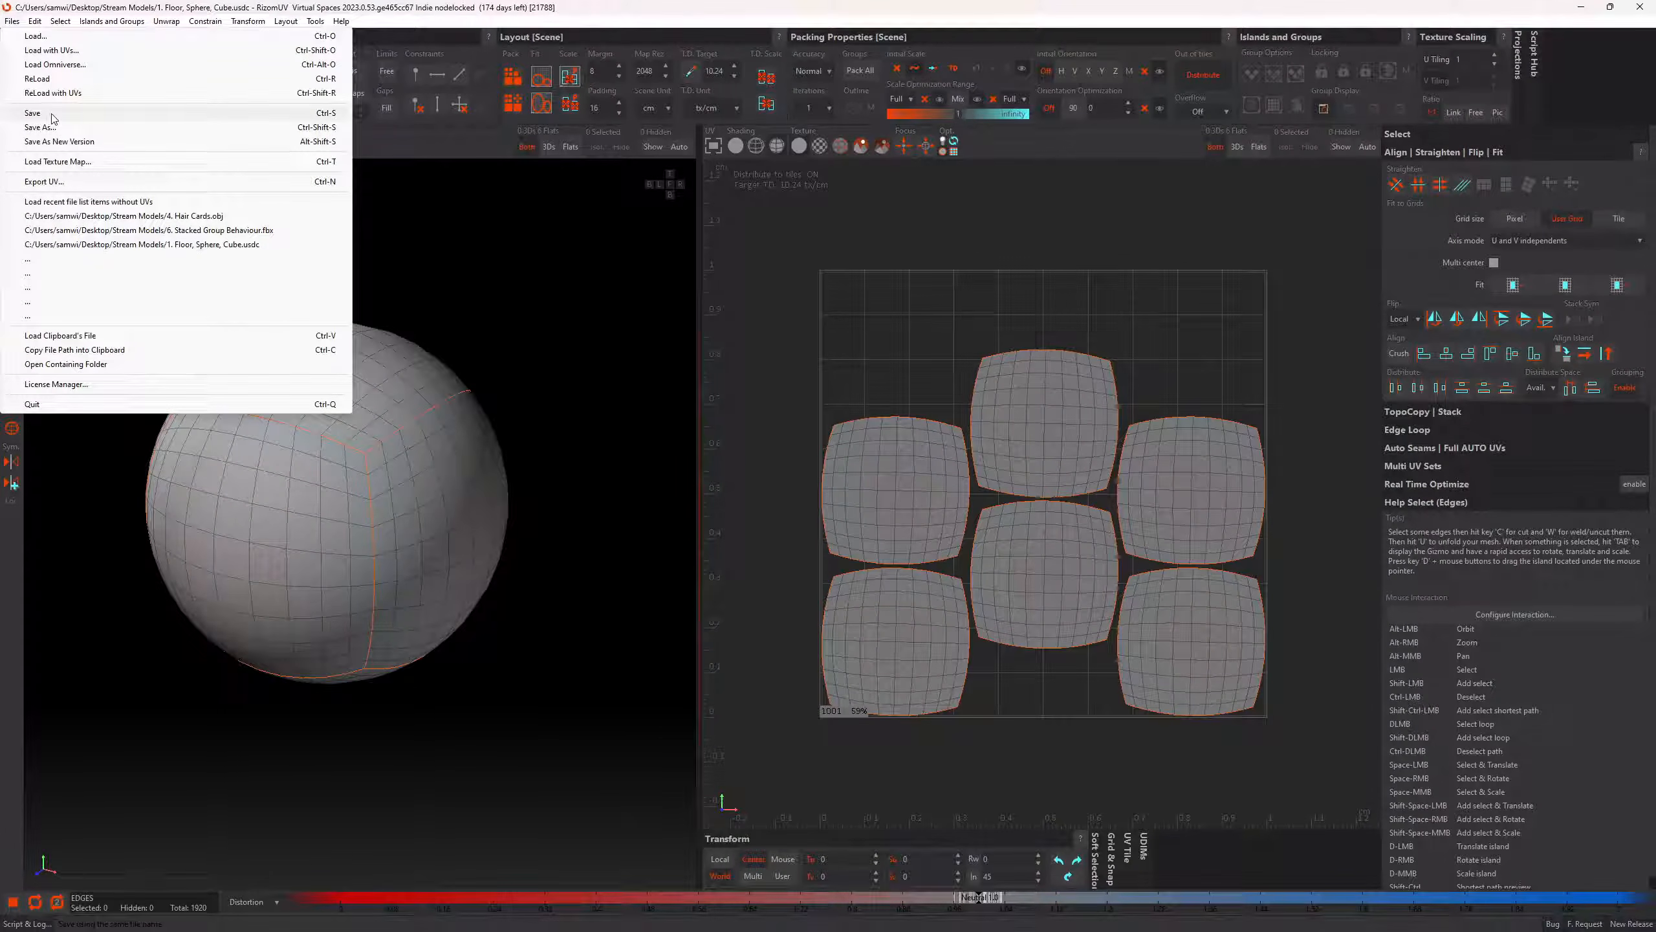
left_click(32, 112)
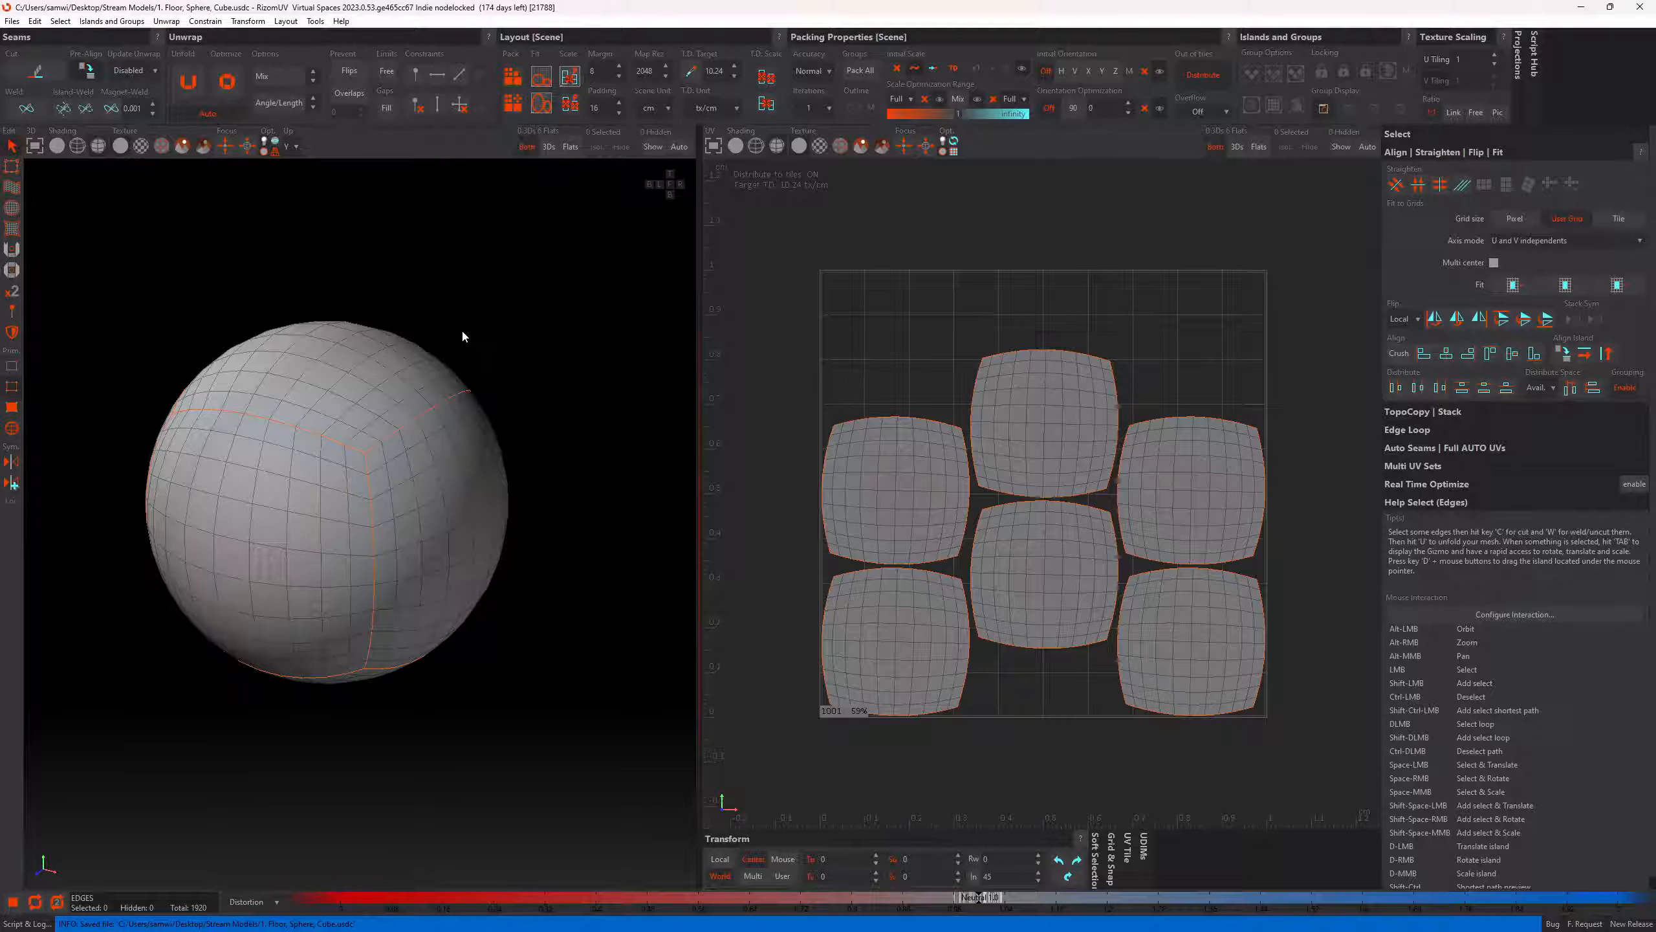
Load "1. Floor, Sphere, Cube.usdc" with UVs, bringing in all objects of the stage, and inspect the scene
left_click(10, 21)
left_click(69, 53)
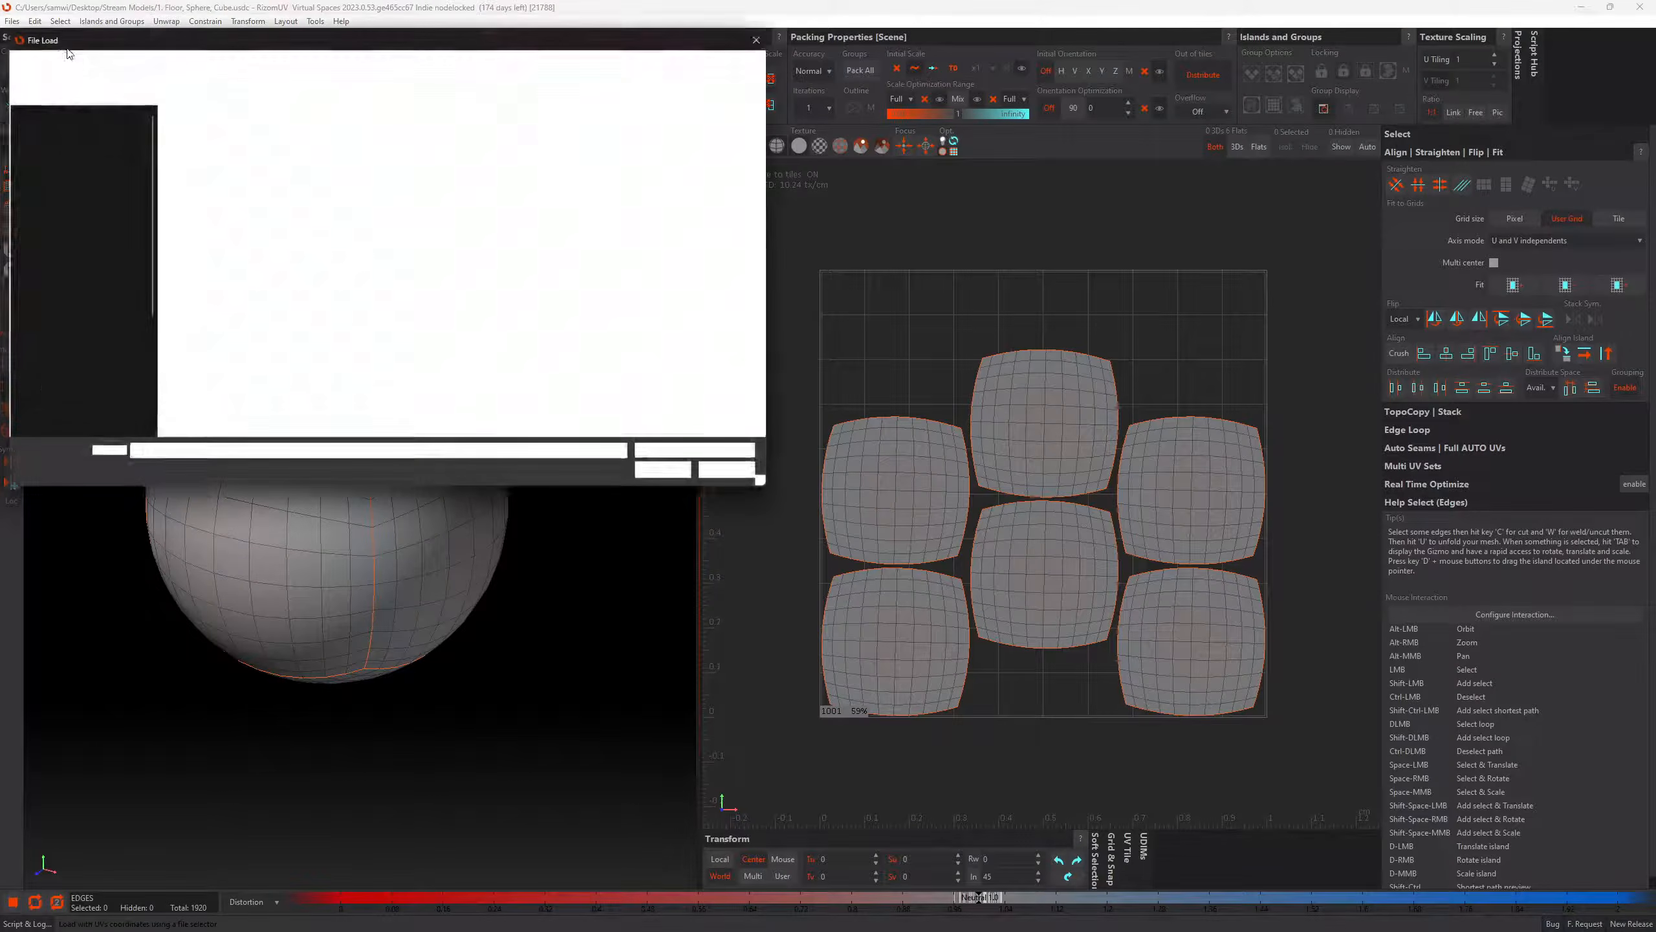
double_click(234, 150)
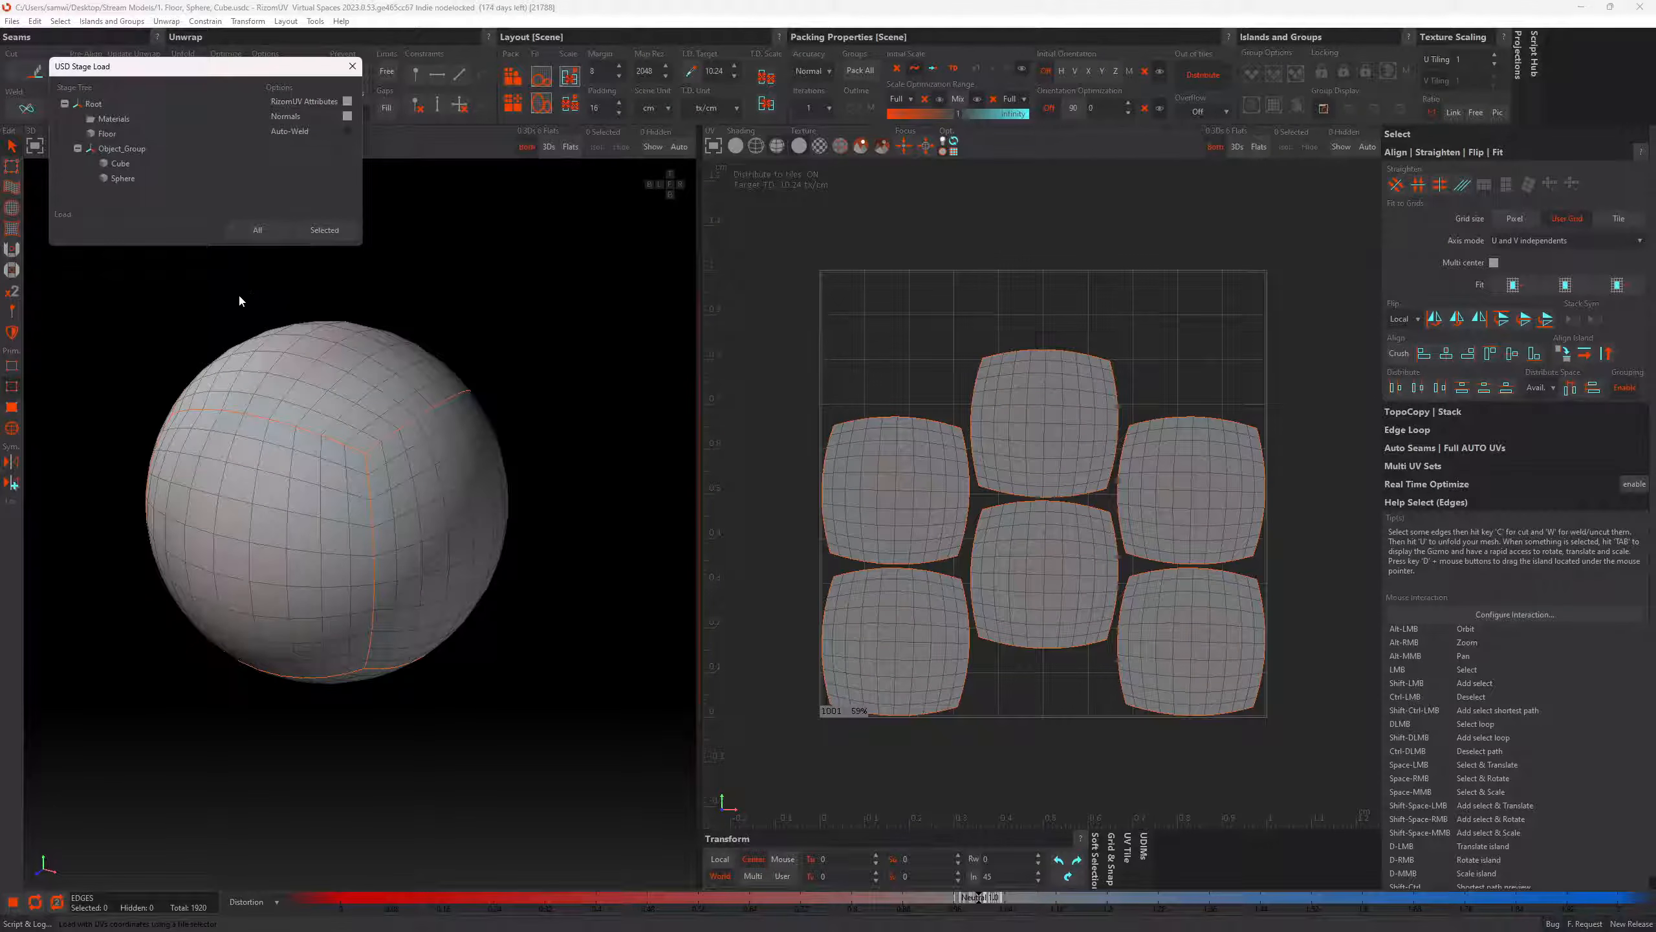
left_click(250, 229)
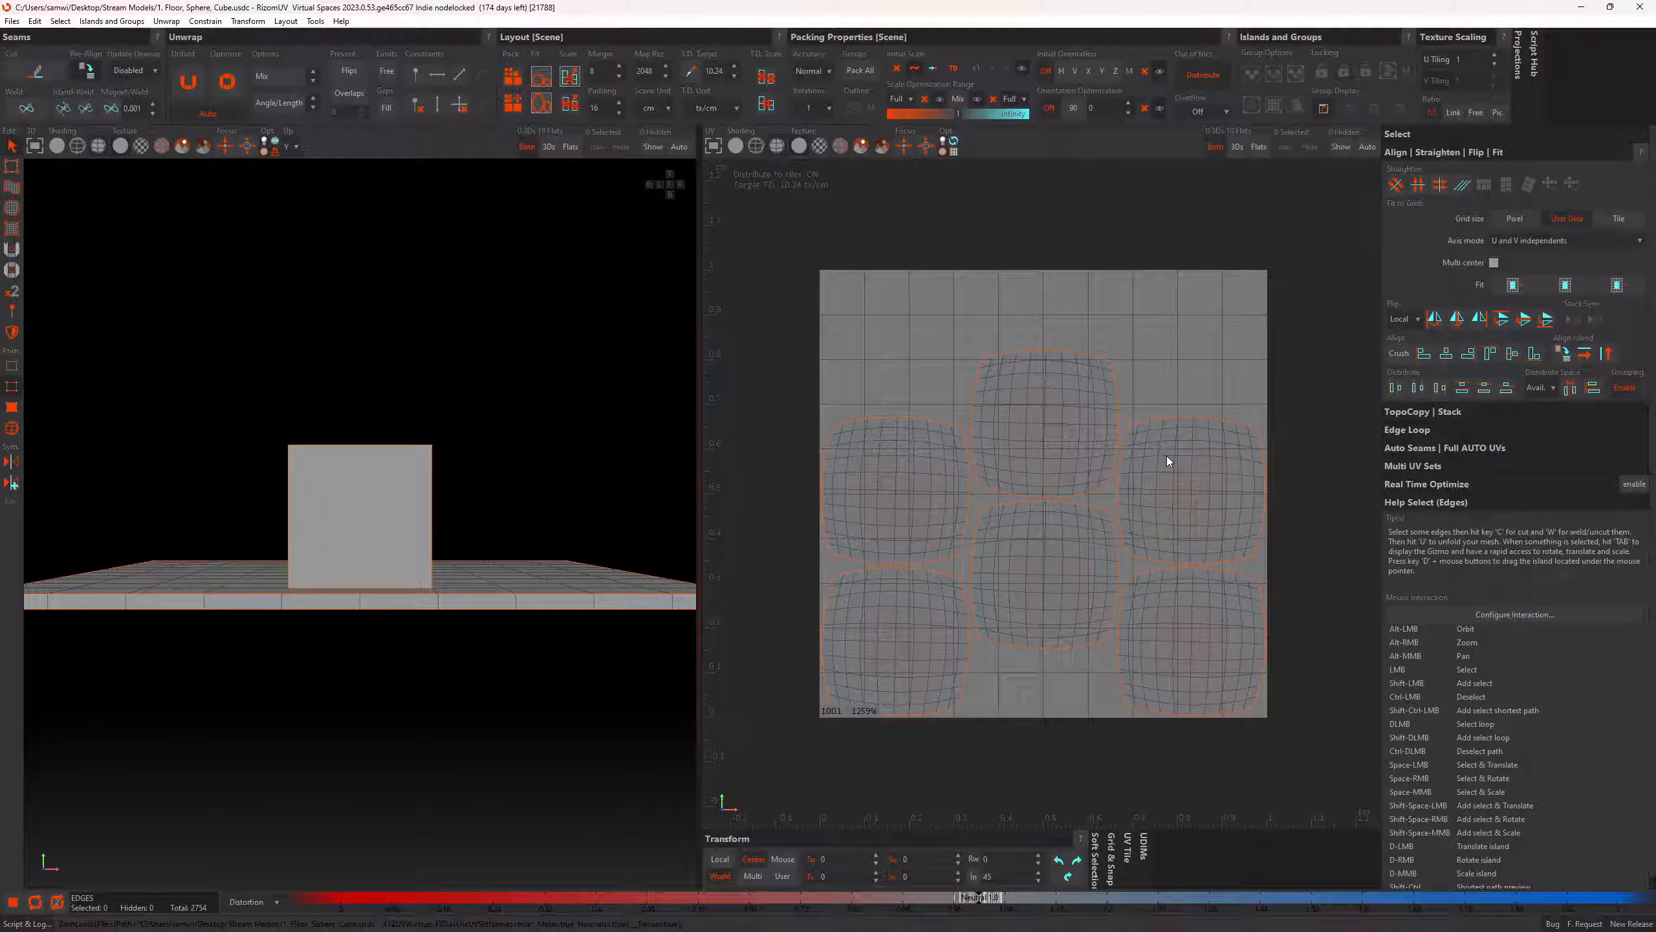
left_click_drag(541, 520, 450, 552, "alt")
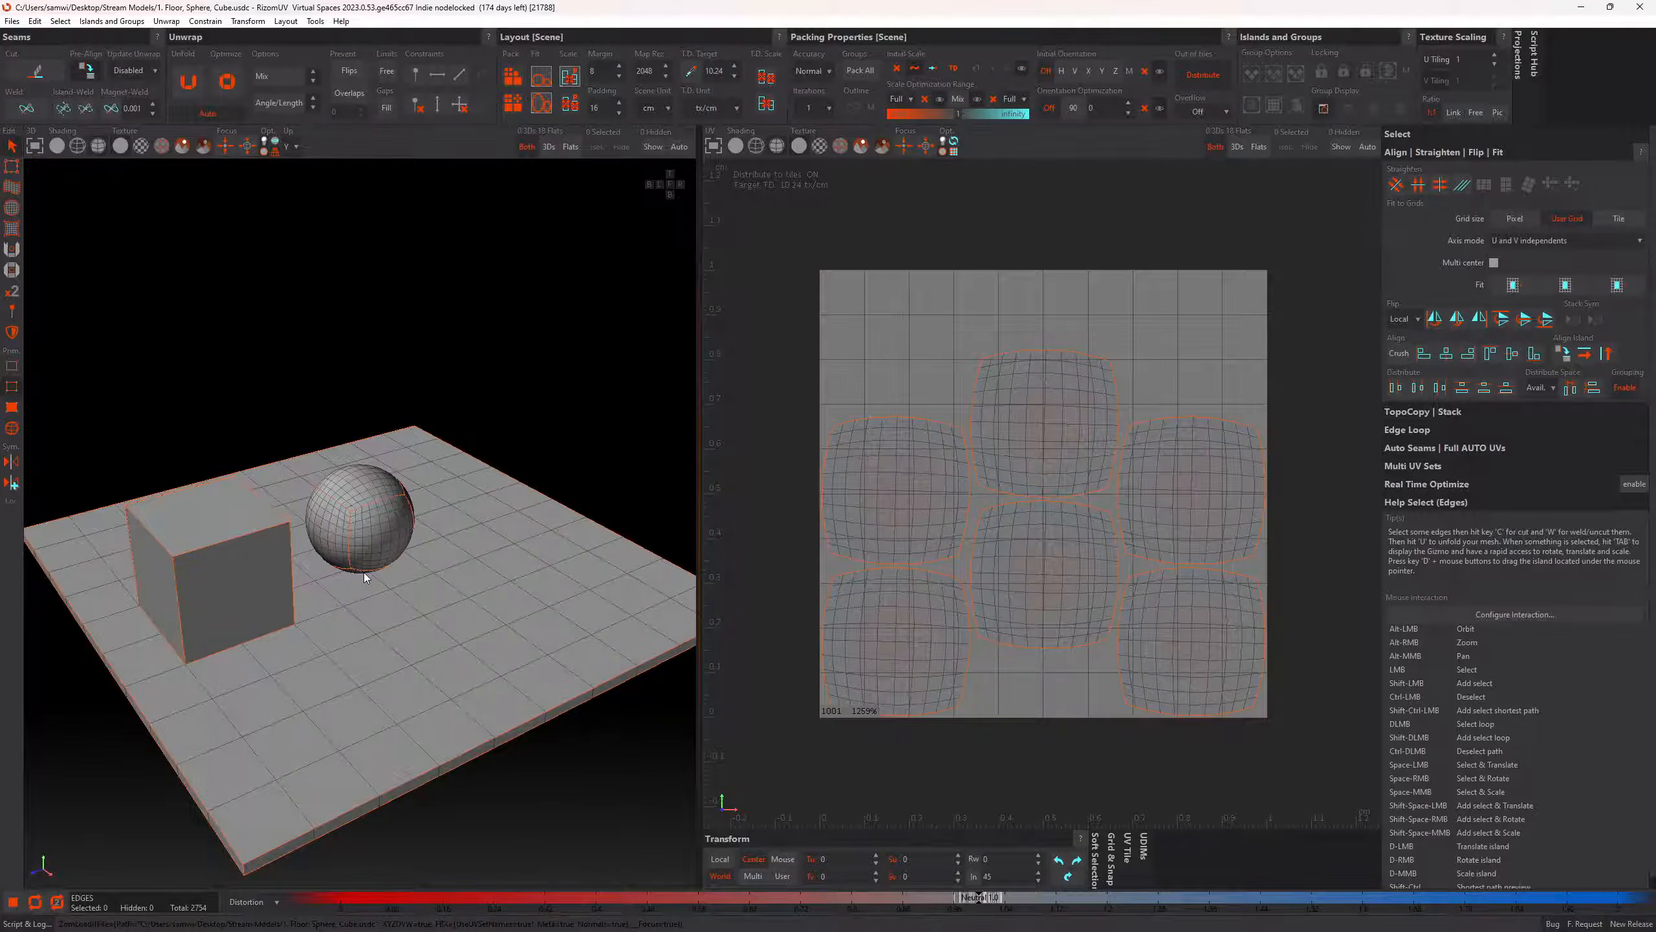
left_click_drag(357, 556, 374, 566, "alt")
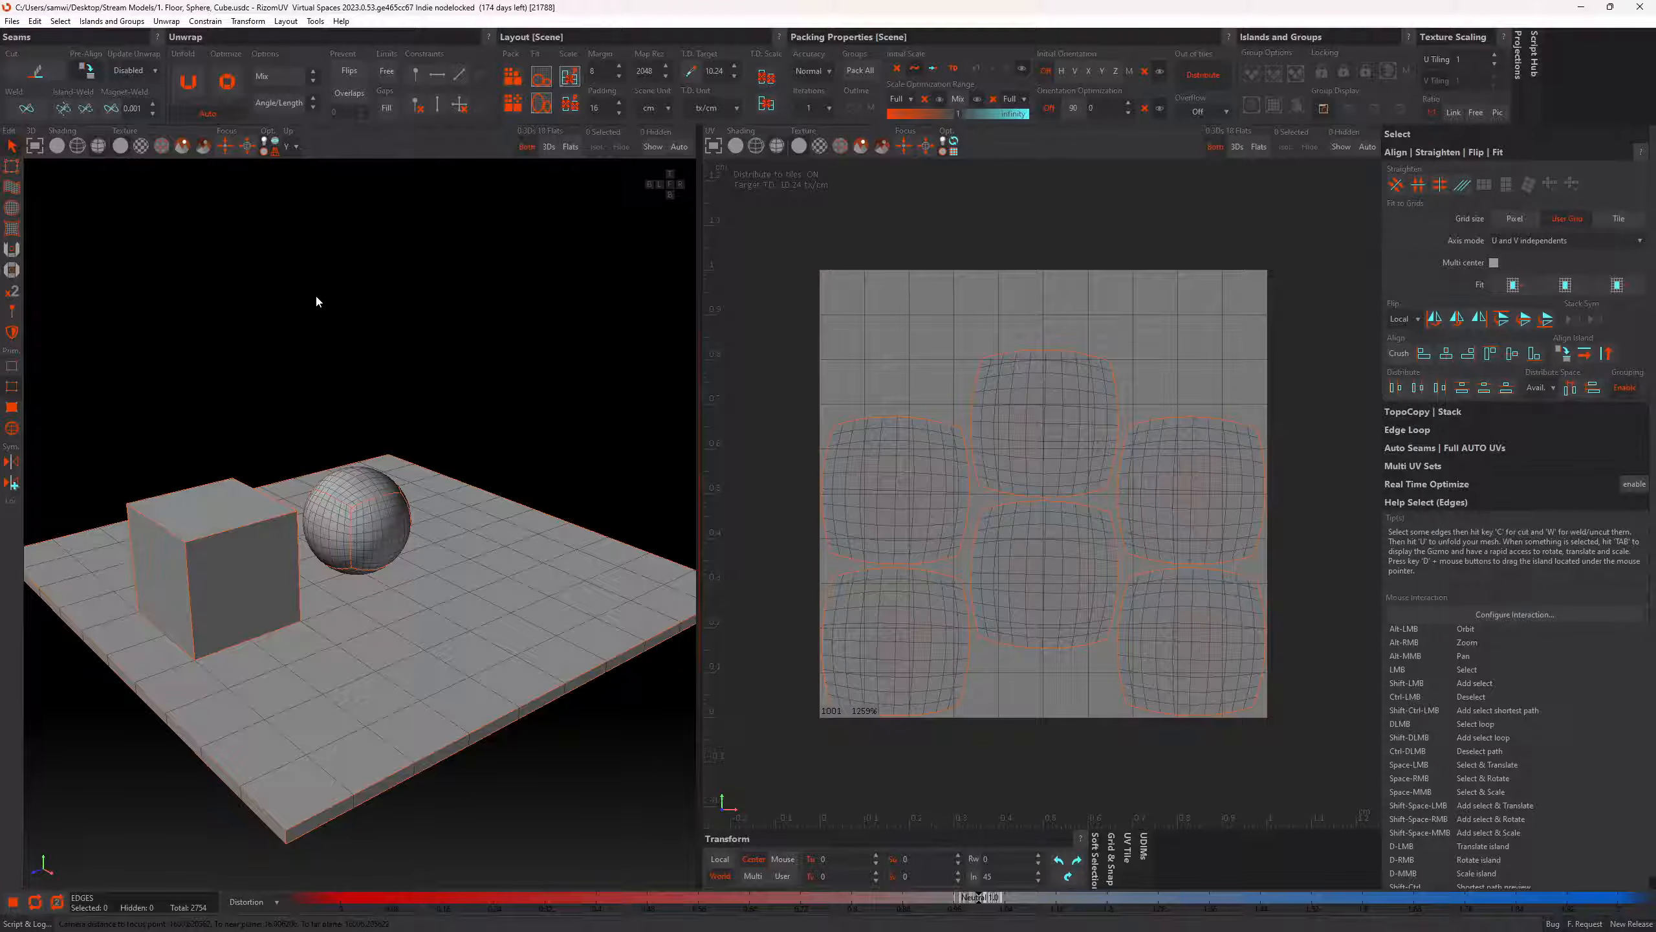
Load the whole Floor, Sphere, Cube USD stage once more, keeping the UVs
left_click(9, 22)
left_click(39, 64)
double_click(251, 154)
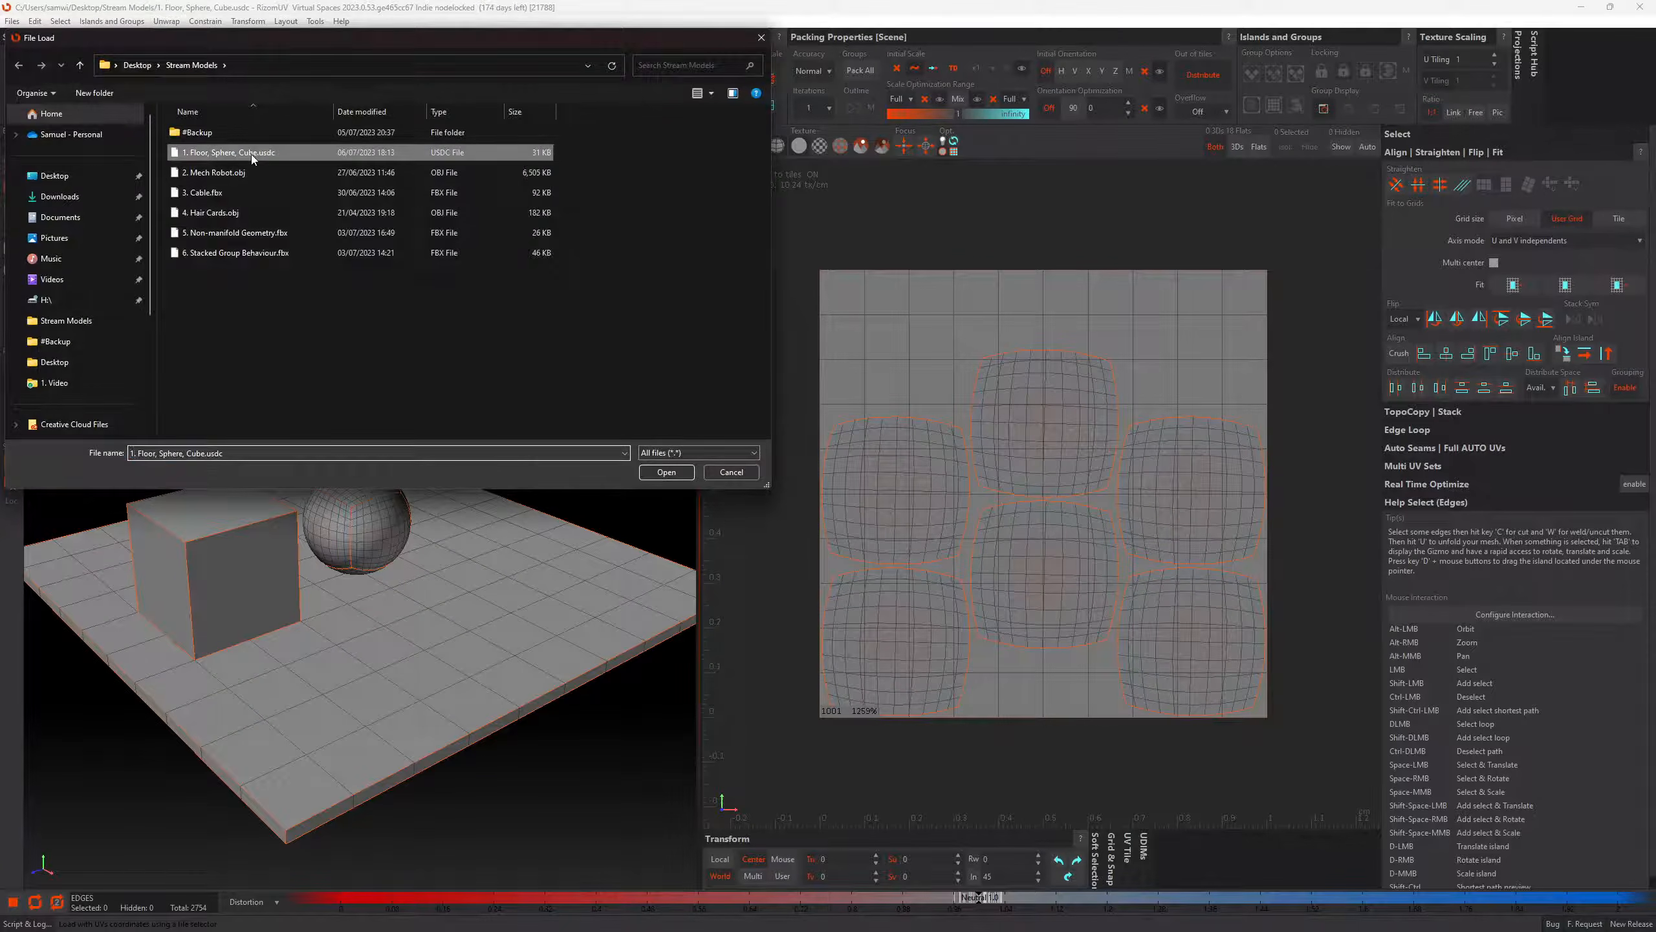
left_click(249, 227)
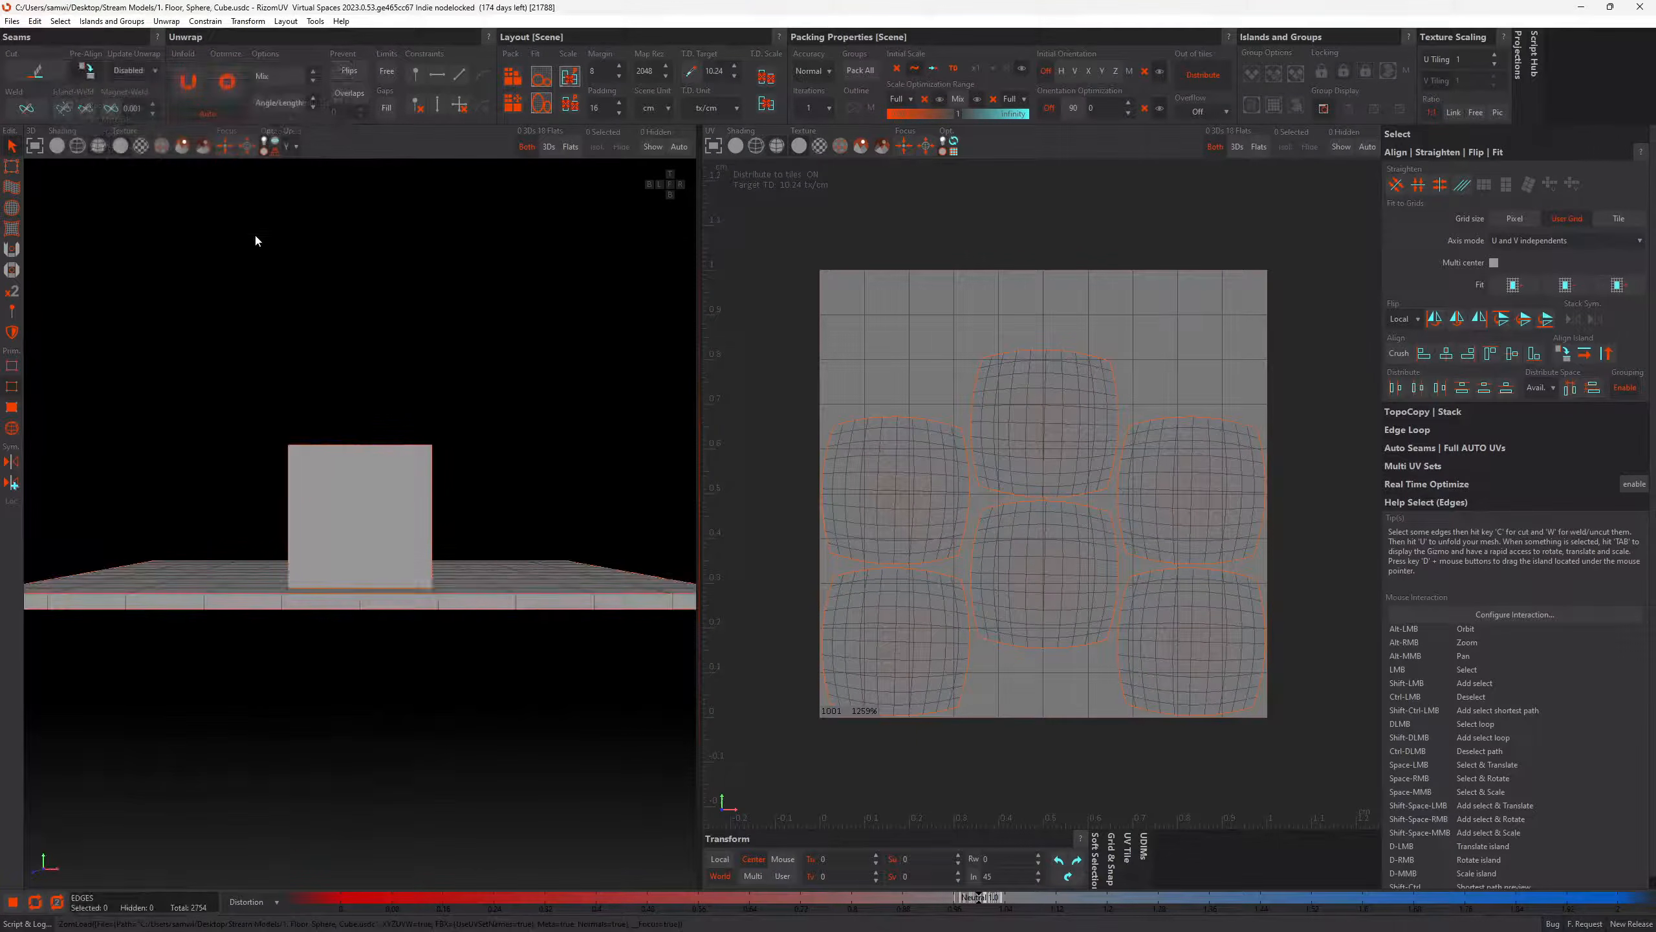
scroll(499, 481, "down", 3)
left_click_drag(482, 481, 420, 524, "alt")
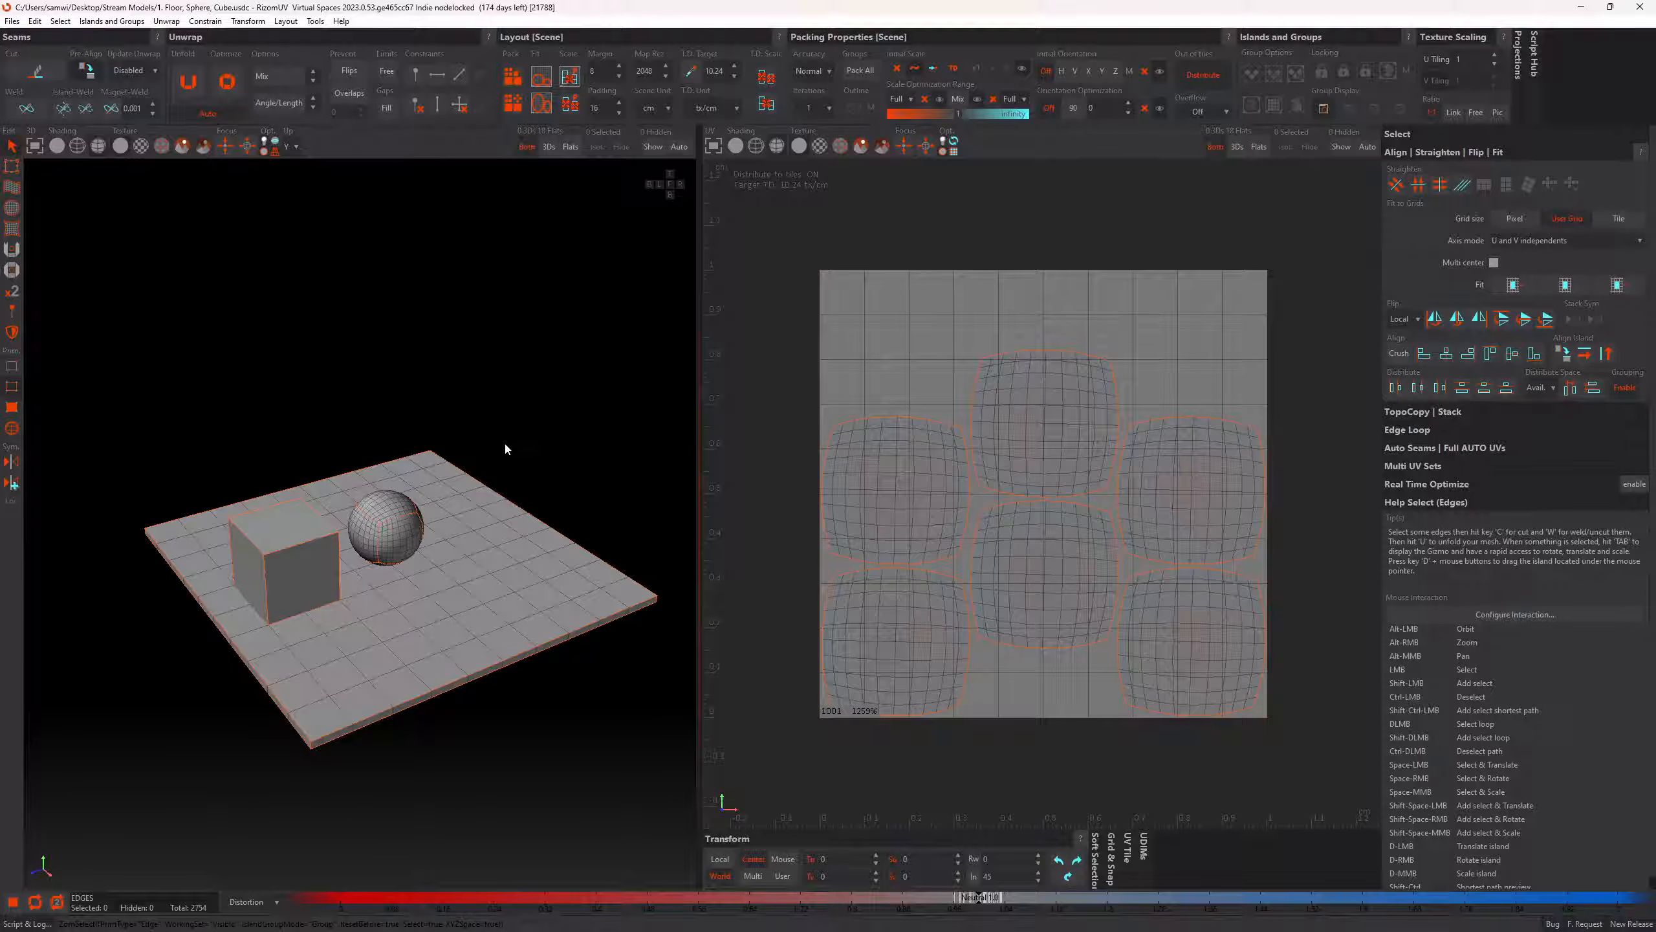
left_click_drag(407, 668, 432, 634, "alt")
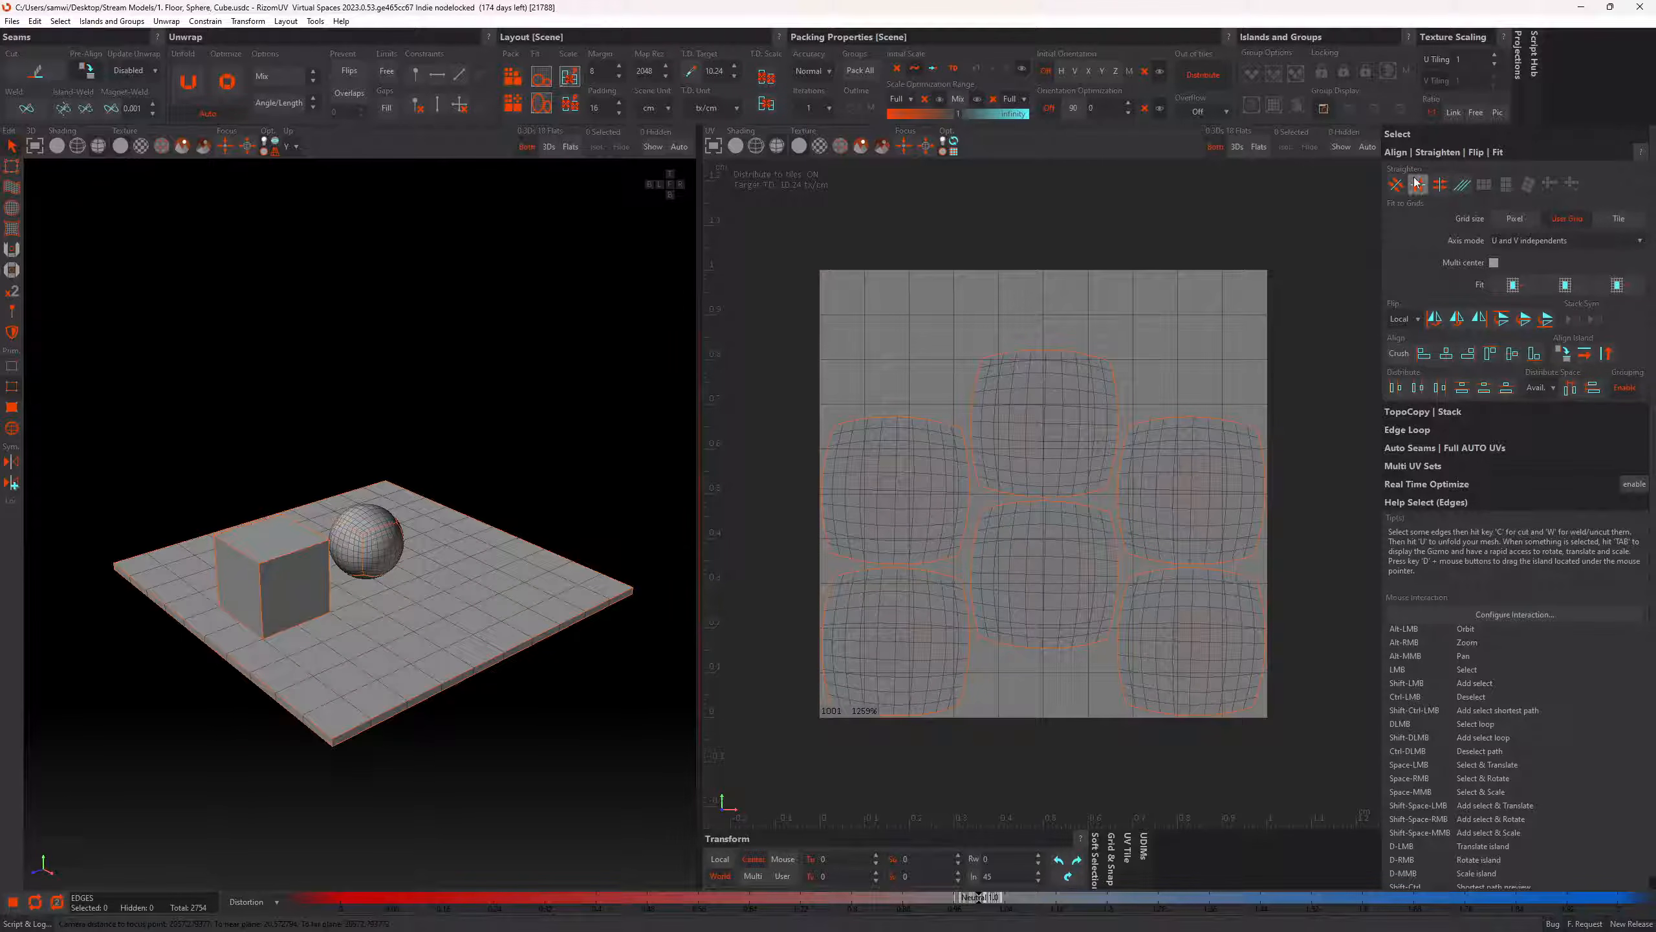
In the Polygon Groups Selector, choose the Blue, Green and Red materials and distribute their islands in tiles
left_click(1404, 135)
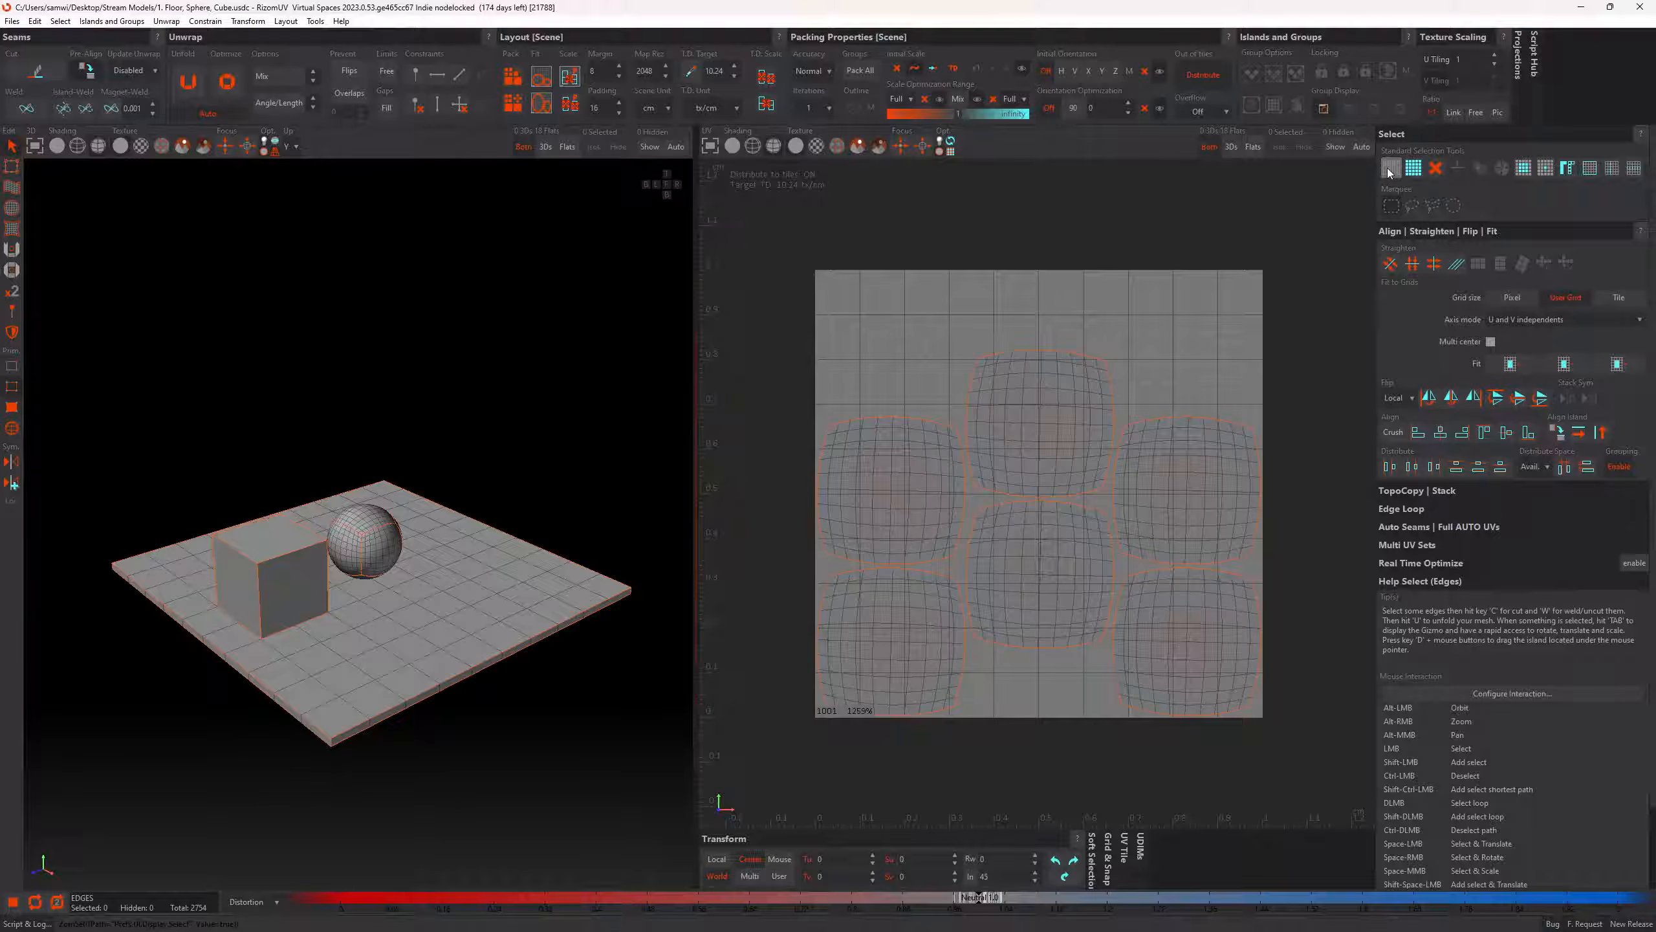
left_click(1391, 168)
left_click_drag(513, 198, 812, 274)
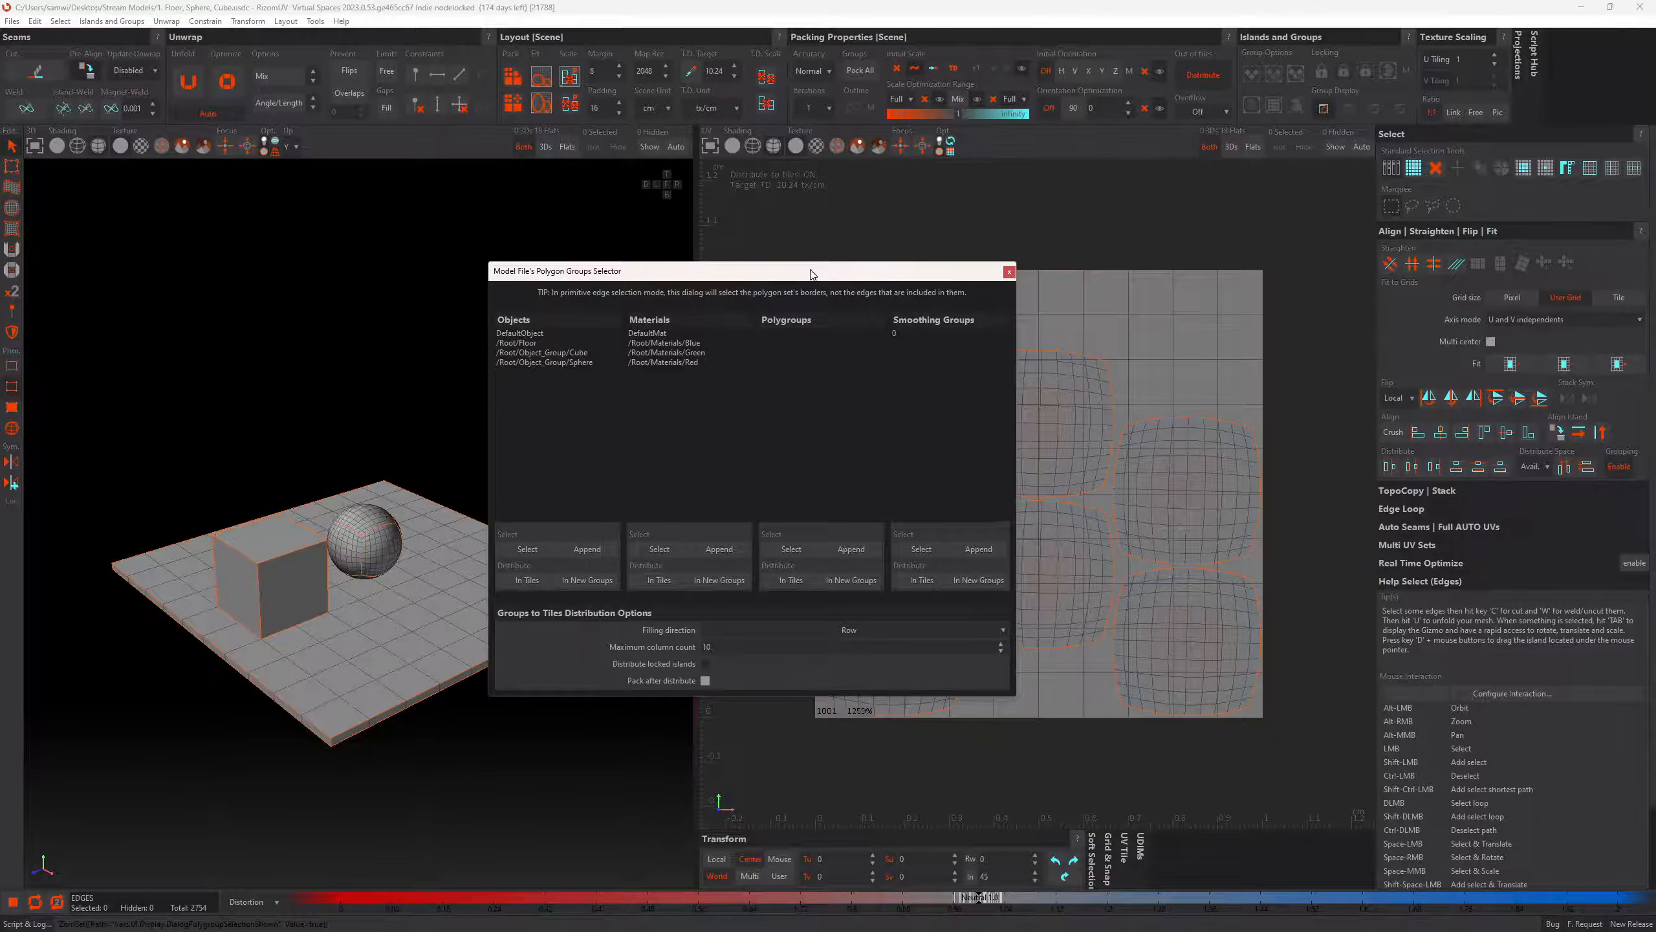
left_click_drag(658, 343, 657, 366)
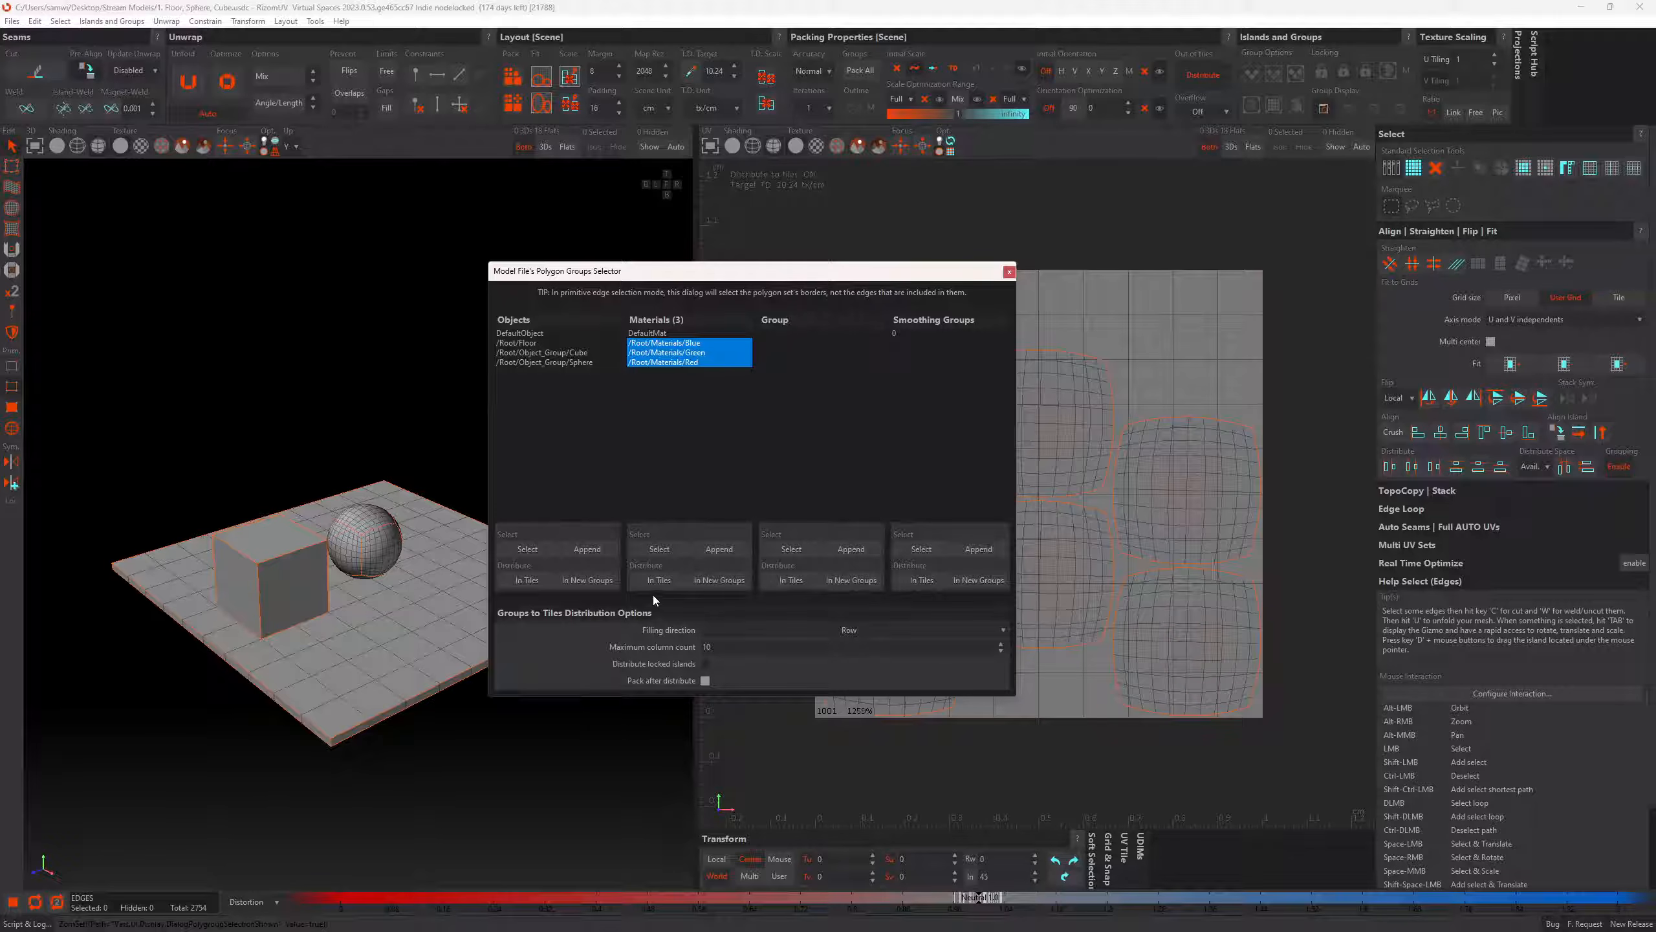
left_click(651, 551)
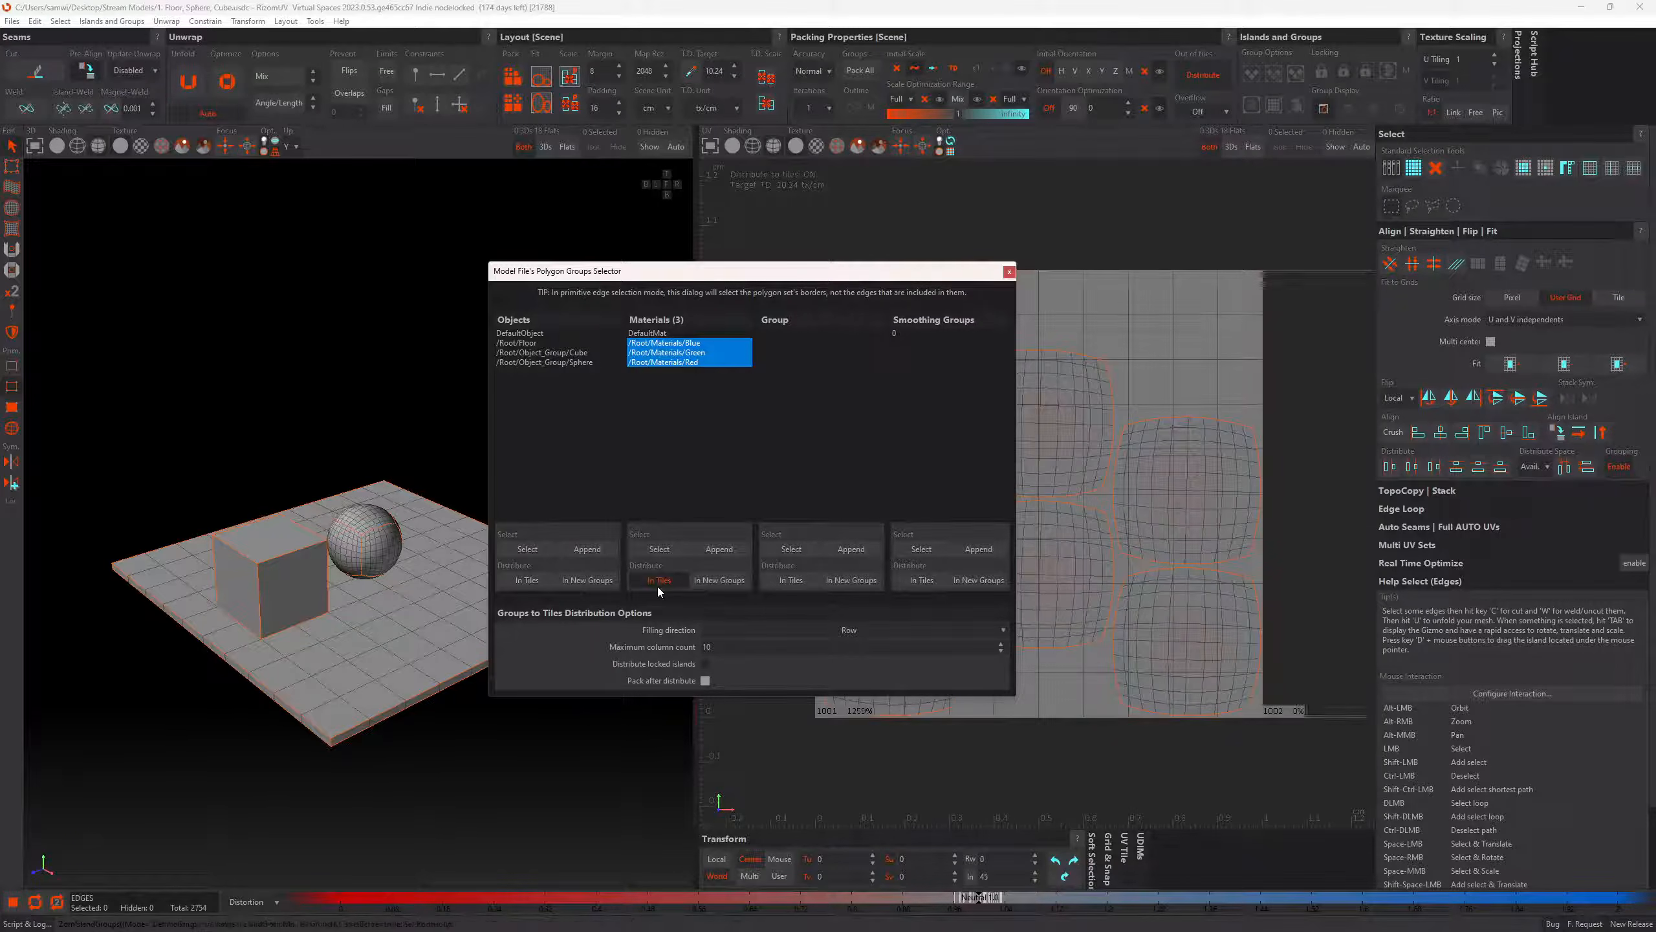
left_click(657, 585)
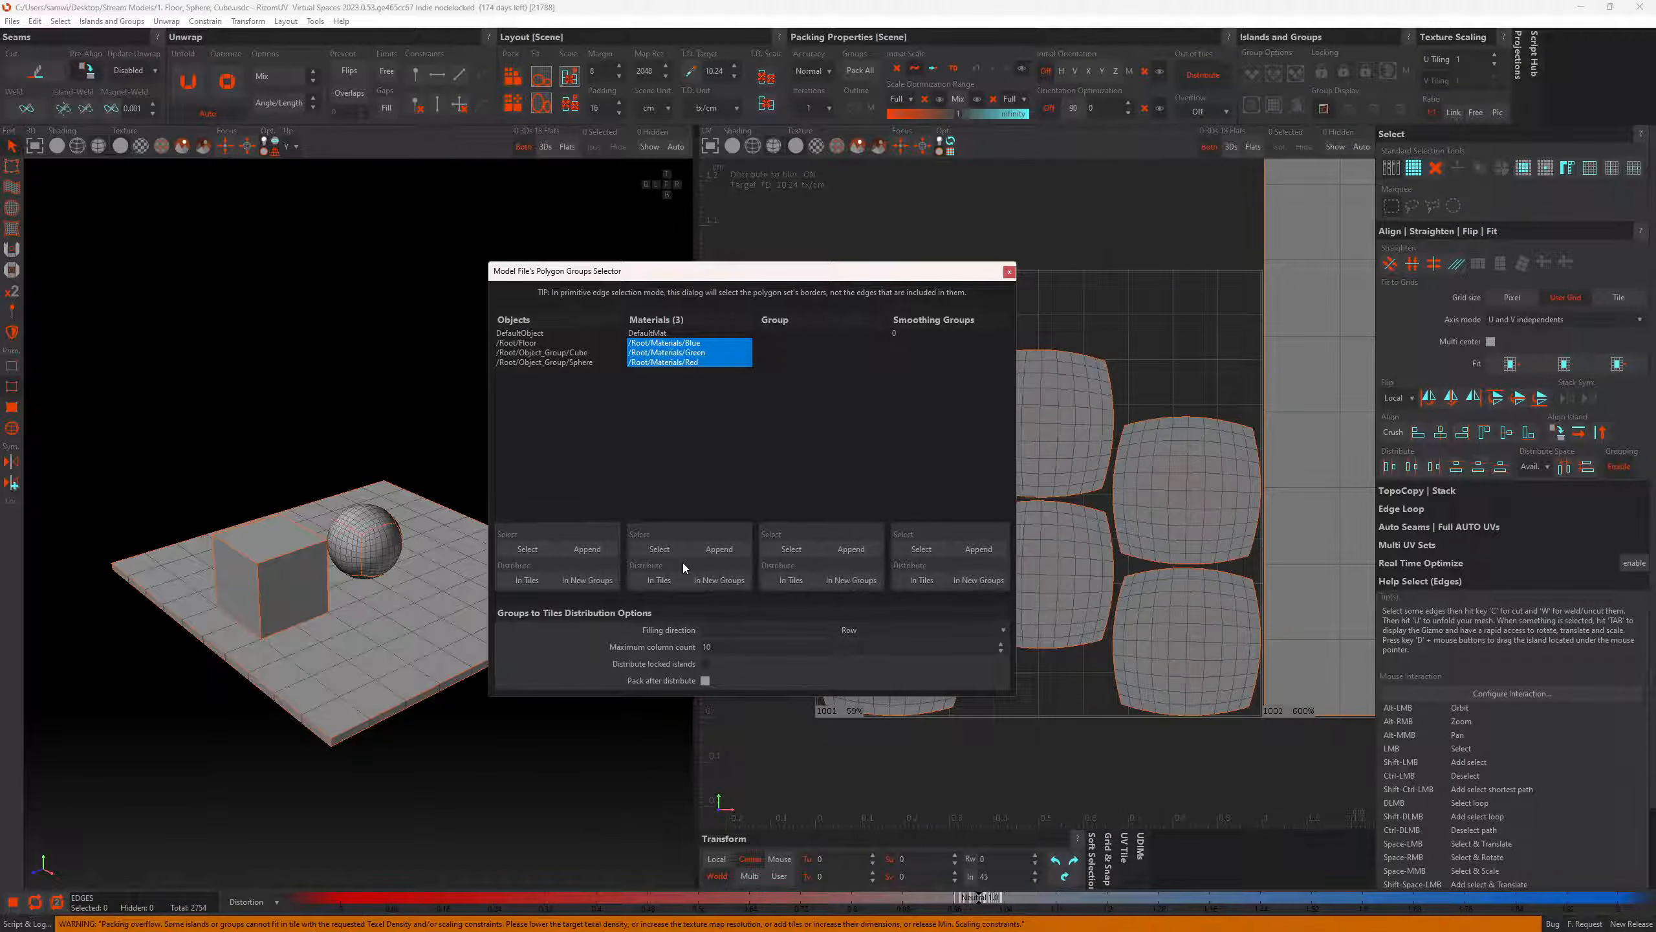
left_click(1009, 273)
Pack the UV islands of the whole scene across tiles 1001 to 1003
scroll(878, 466, "down", 5)
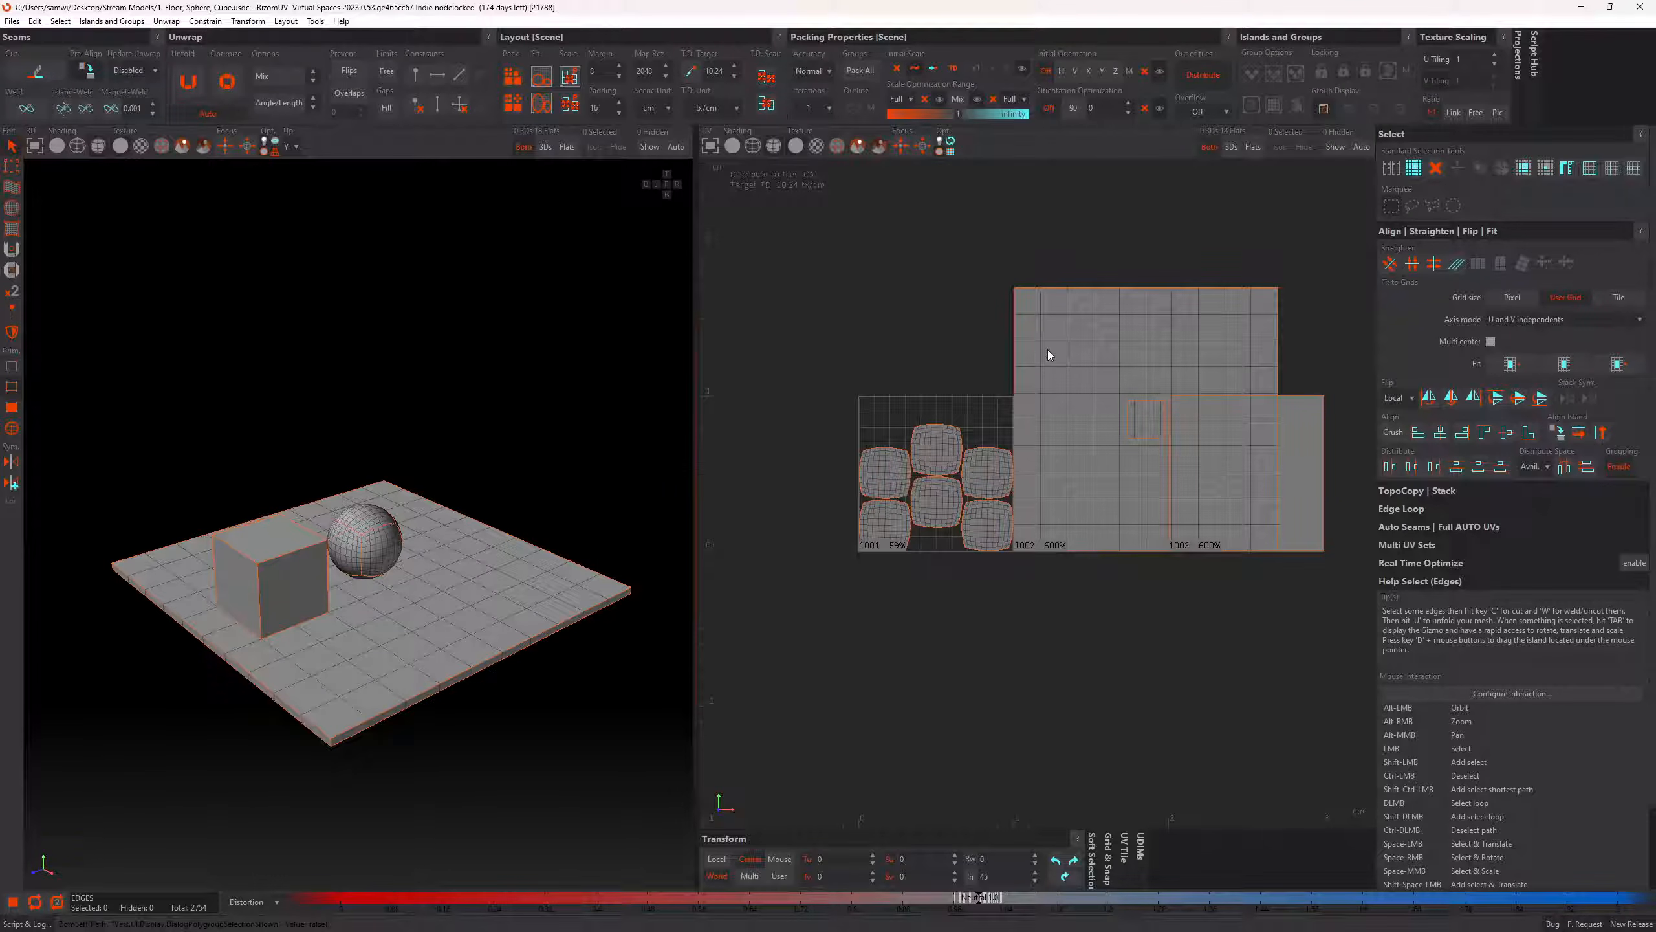
key("p")
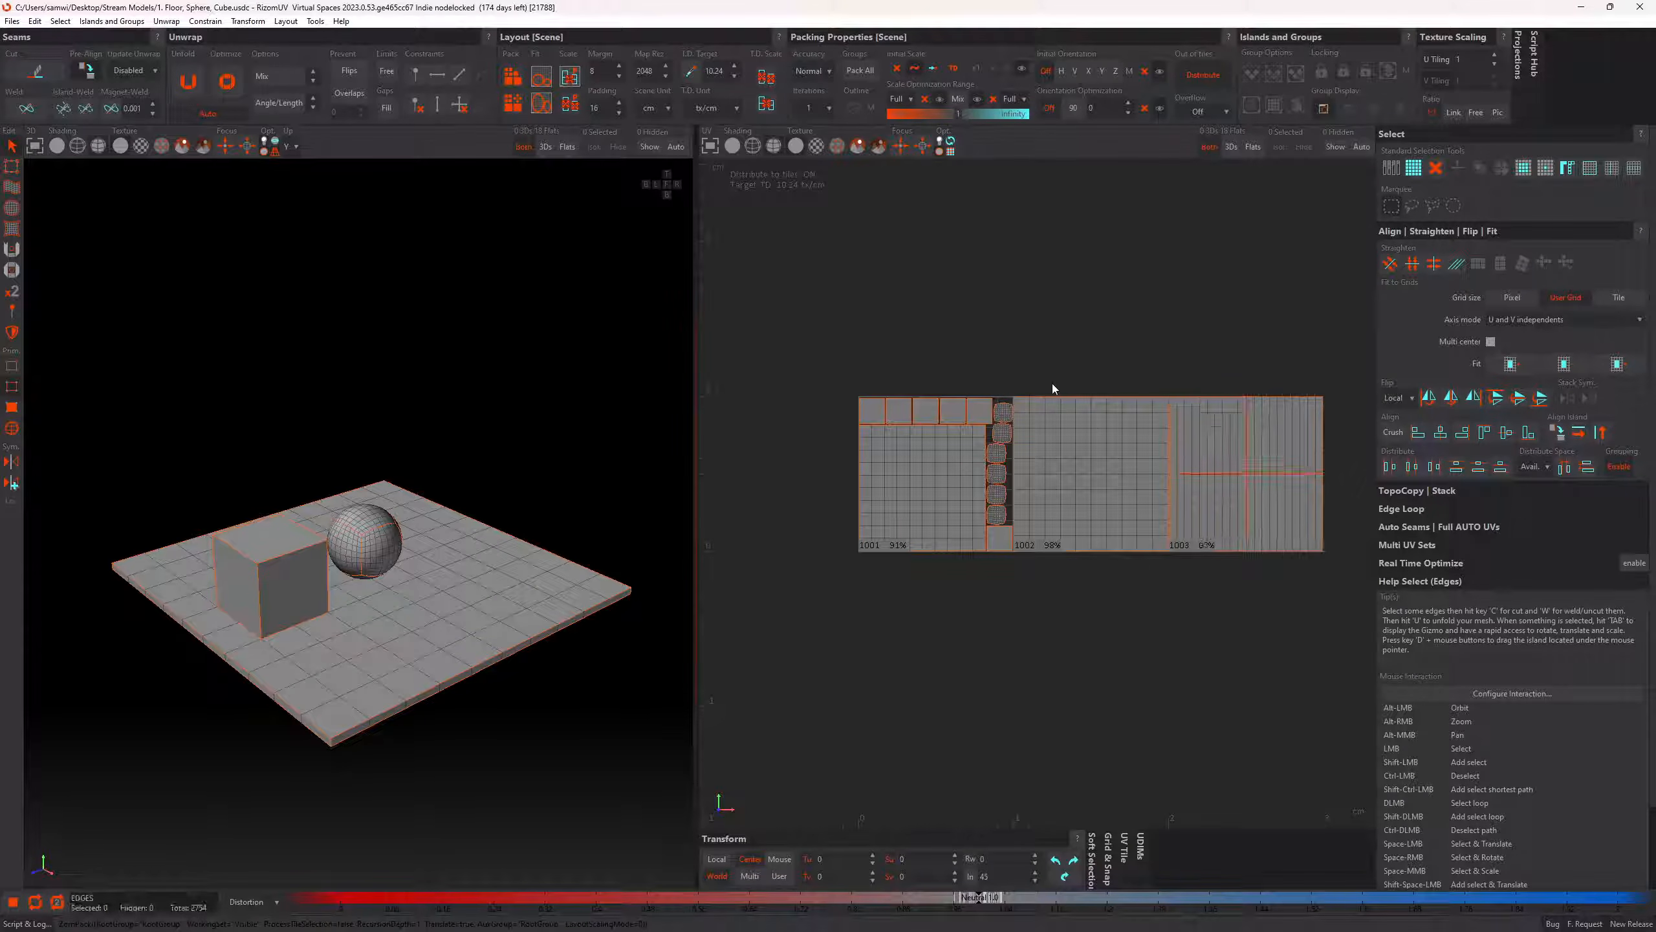
scroll(989, 496, "up", 1)
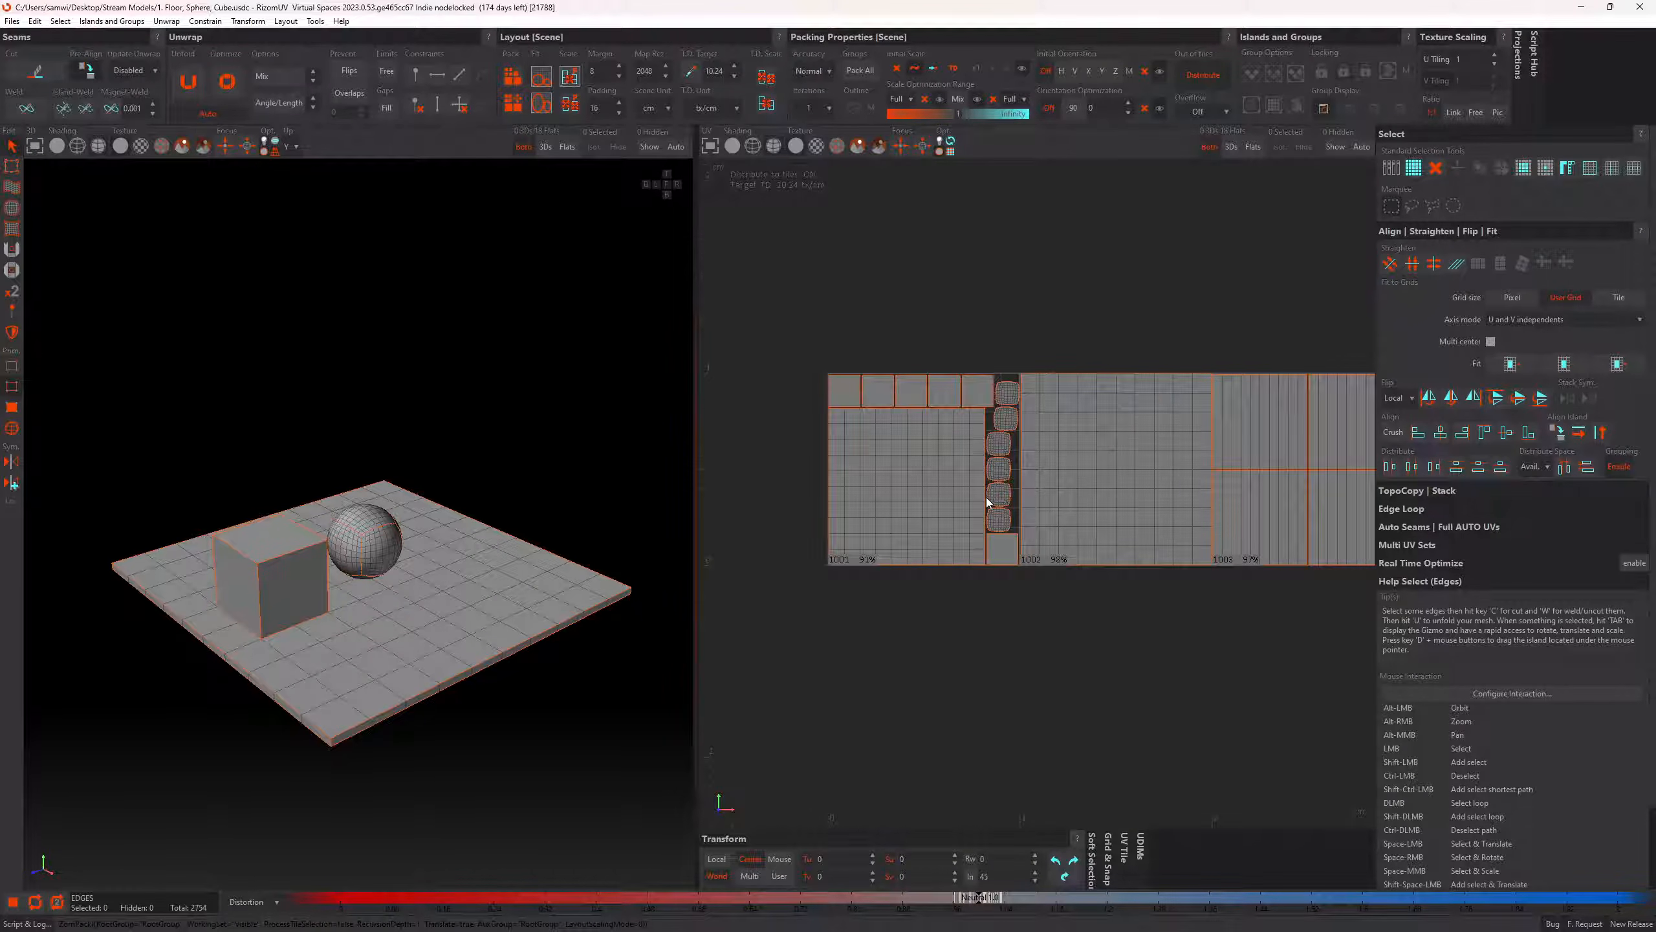
middle_click_drag(1028, 499, 983, 524, "alt")
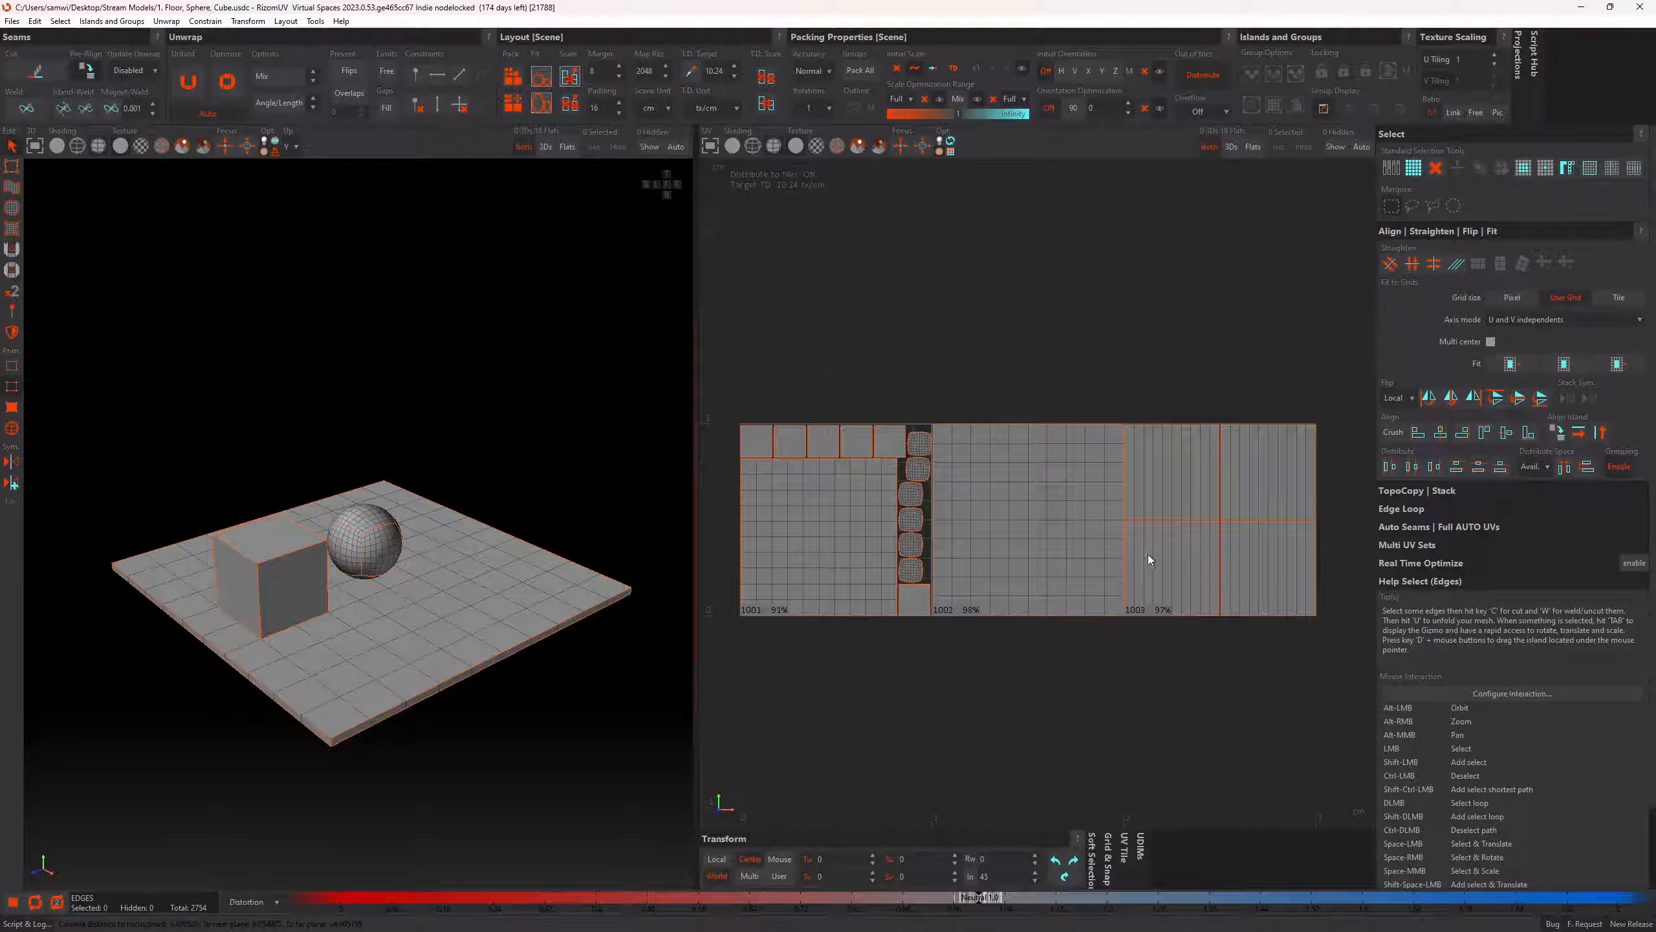
In island selection mode, select all islands of the scene, unfold them and pack them again
left_click(1164, 585)
left_click(411, 440)
left_click(12, 428)
key("ctrl+a")
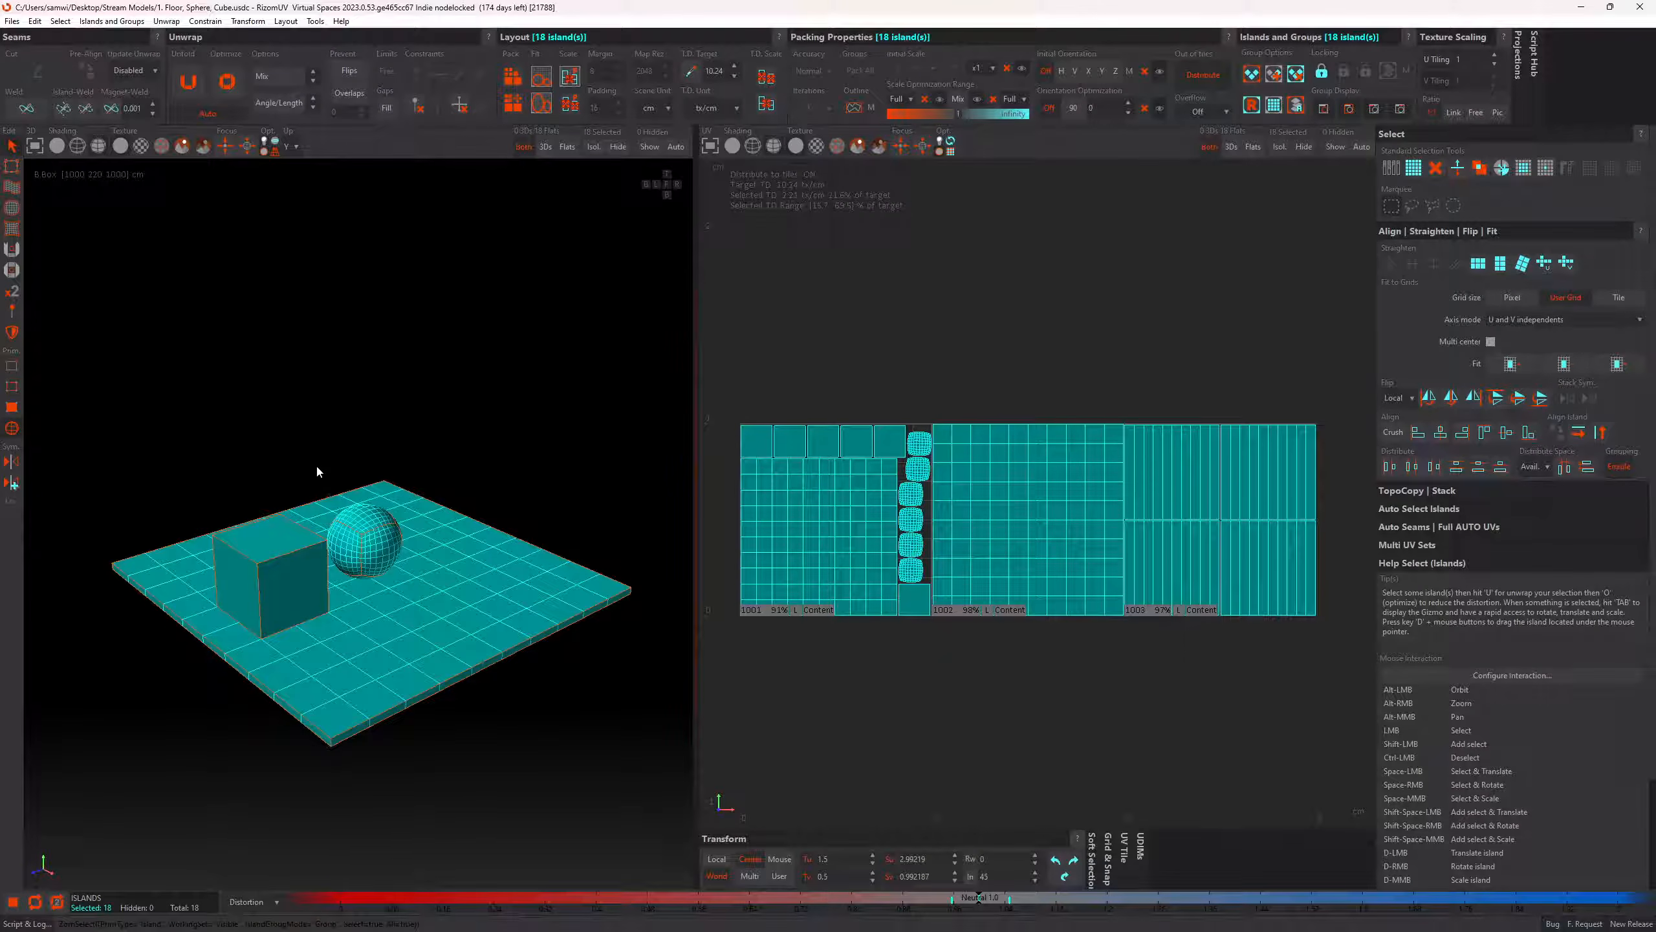
key("u")
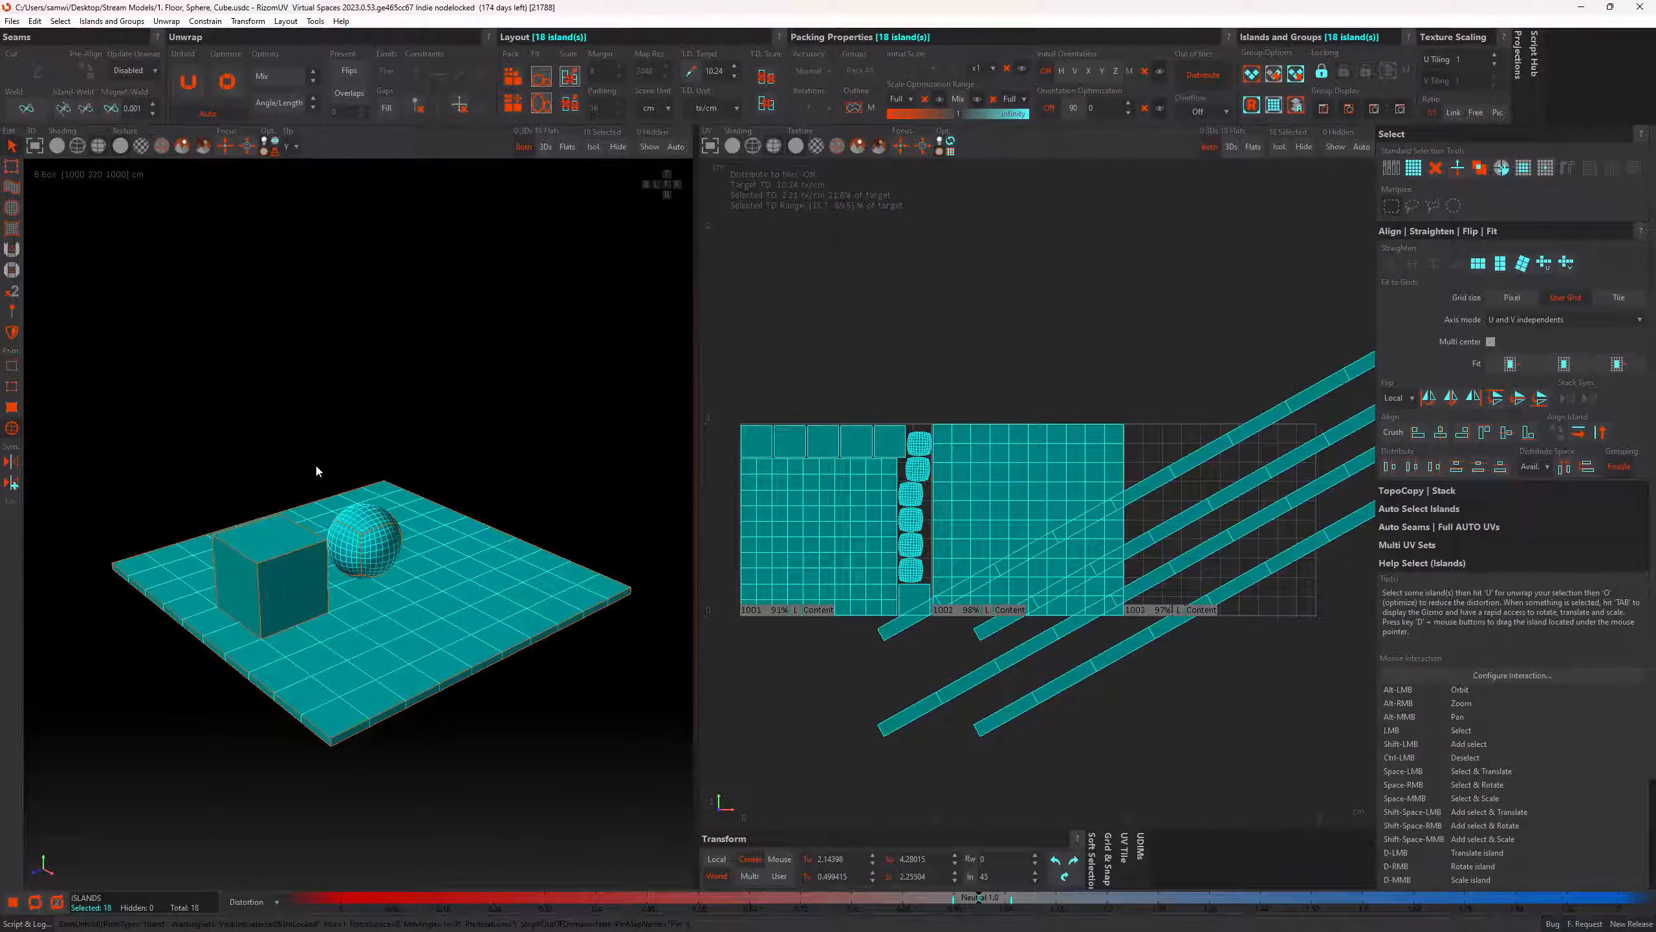
key("p")
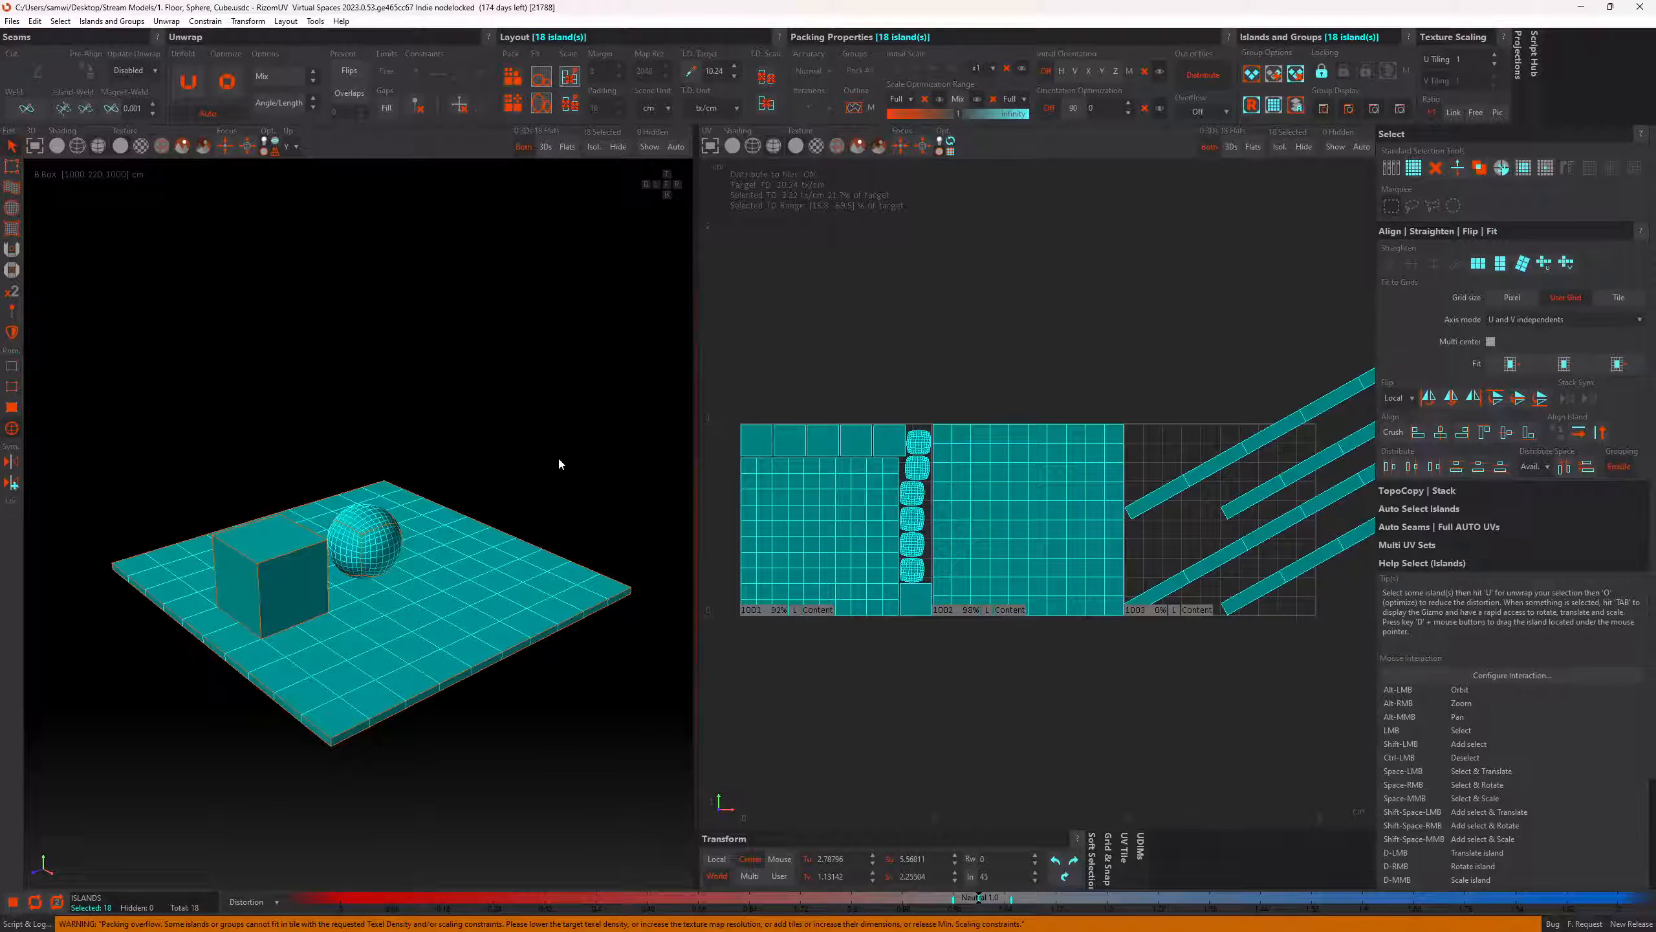
Select the islands of the Blue, Green and Red materials and redistribute them in tiles by material
left_click(986, 680)
left_click(1391, 168)
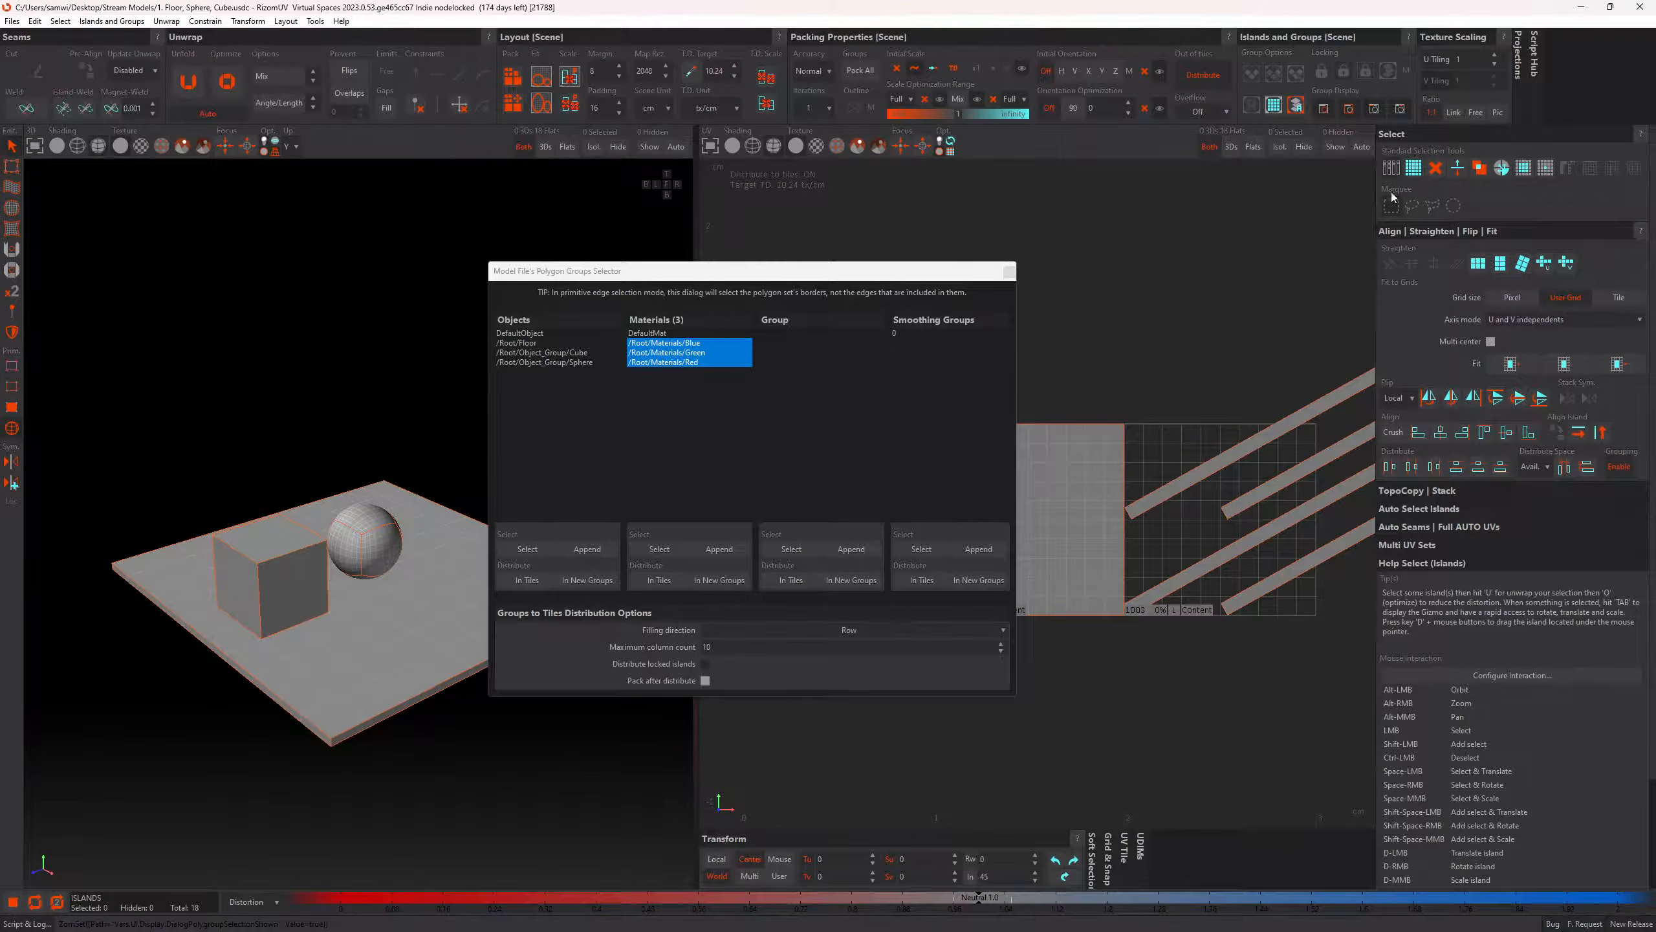
left_click(655, 550)
left_click(657, 580)
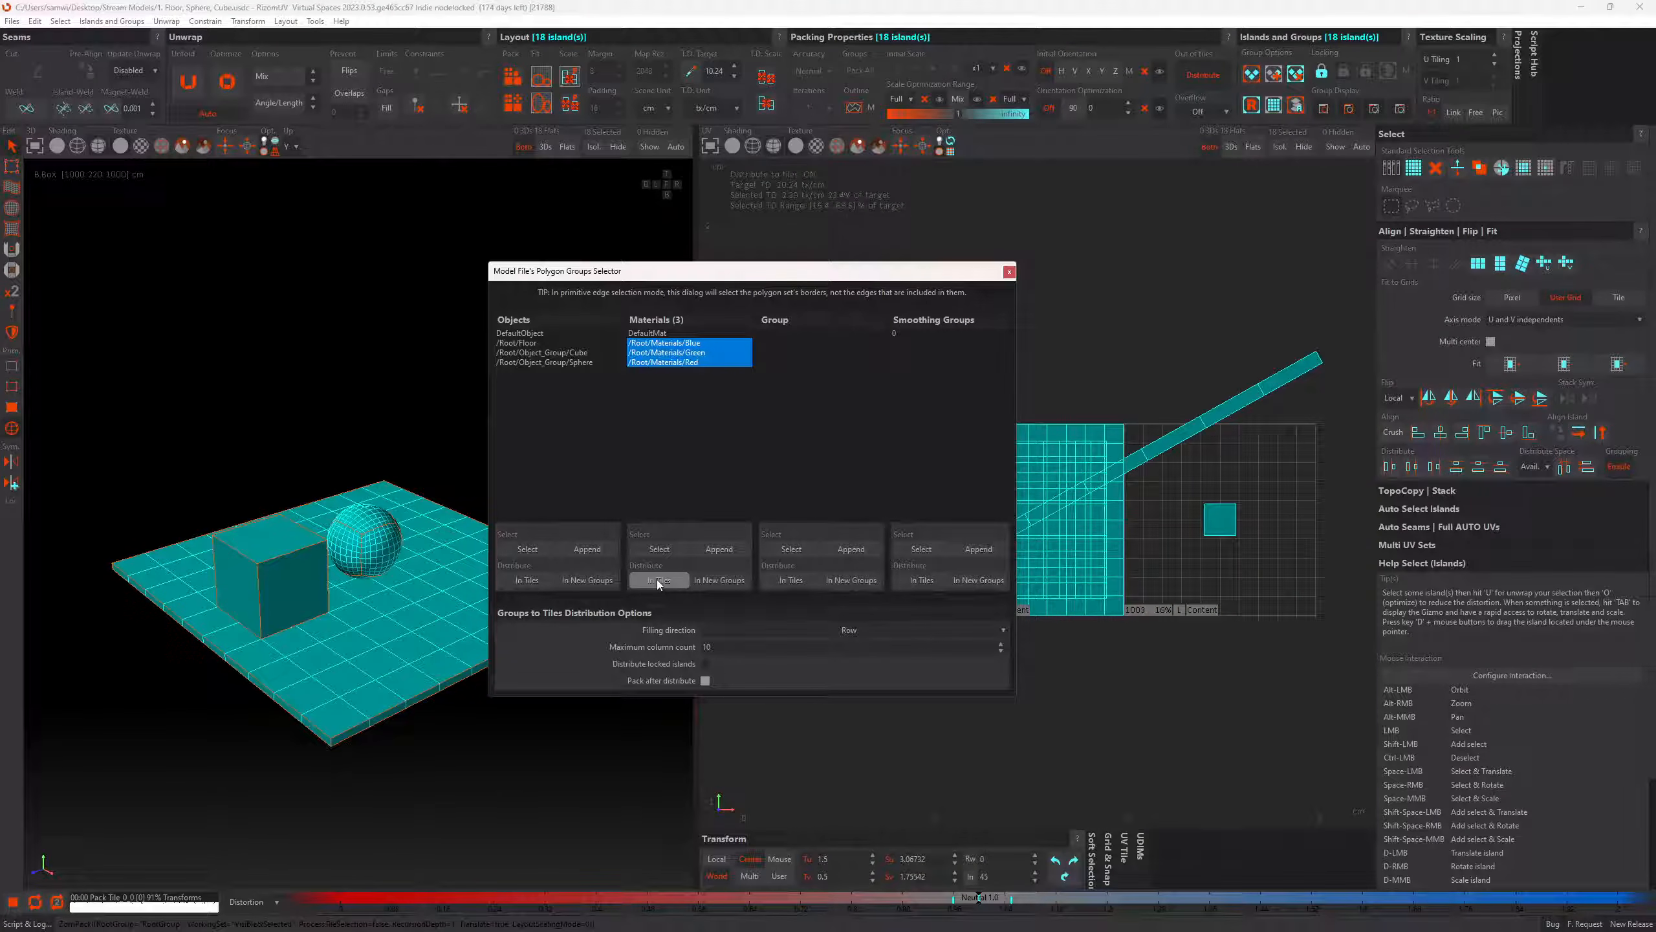
left_click(1008, 271)
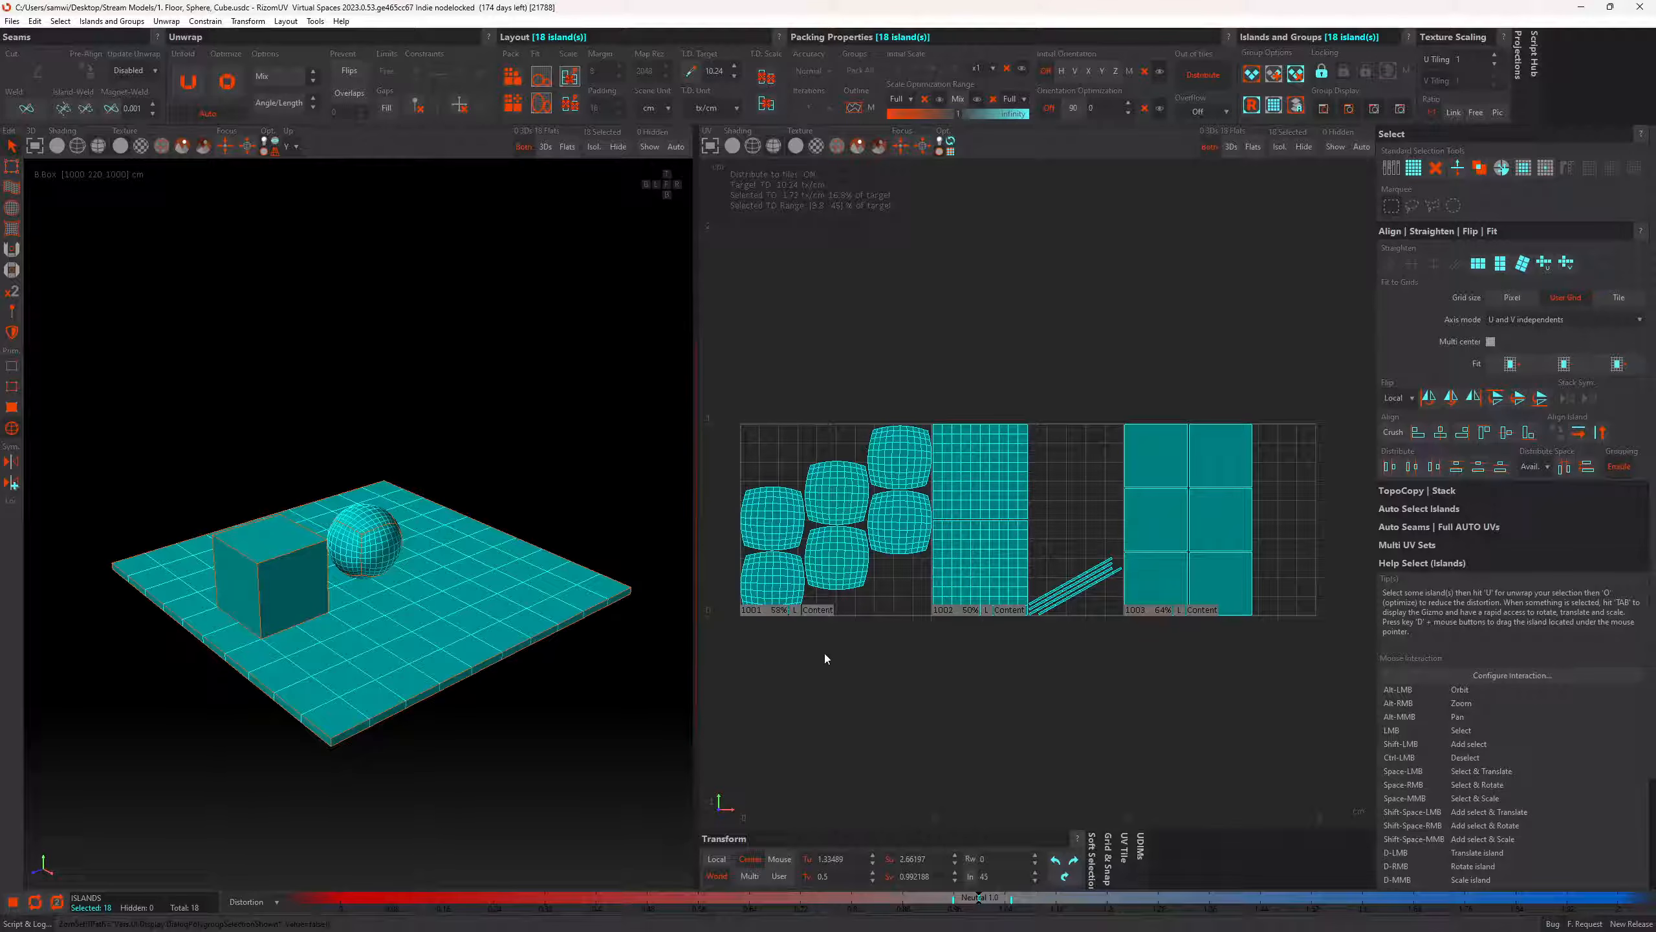
left_click(882, 661)
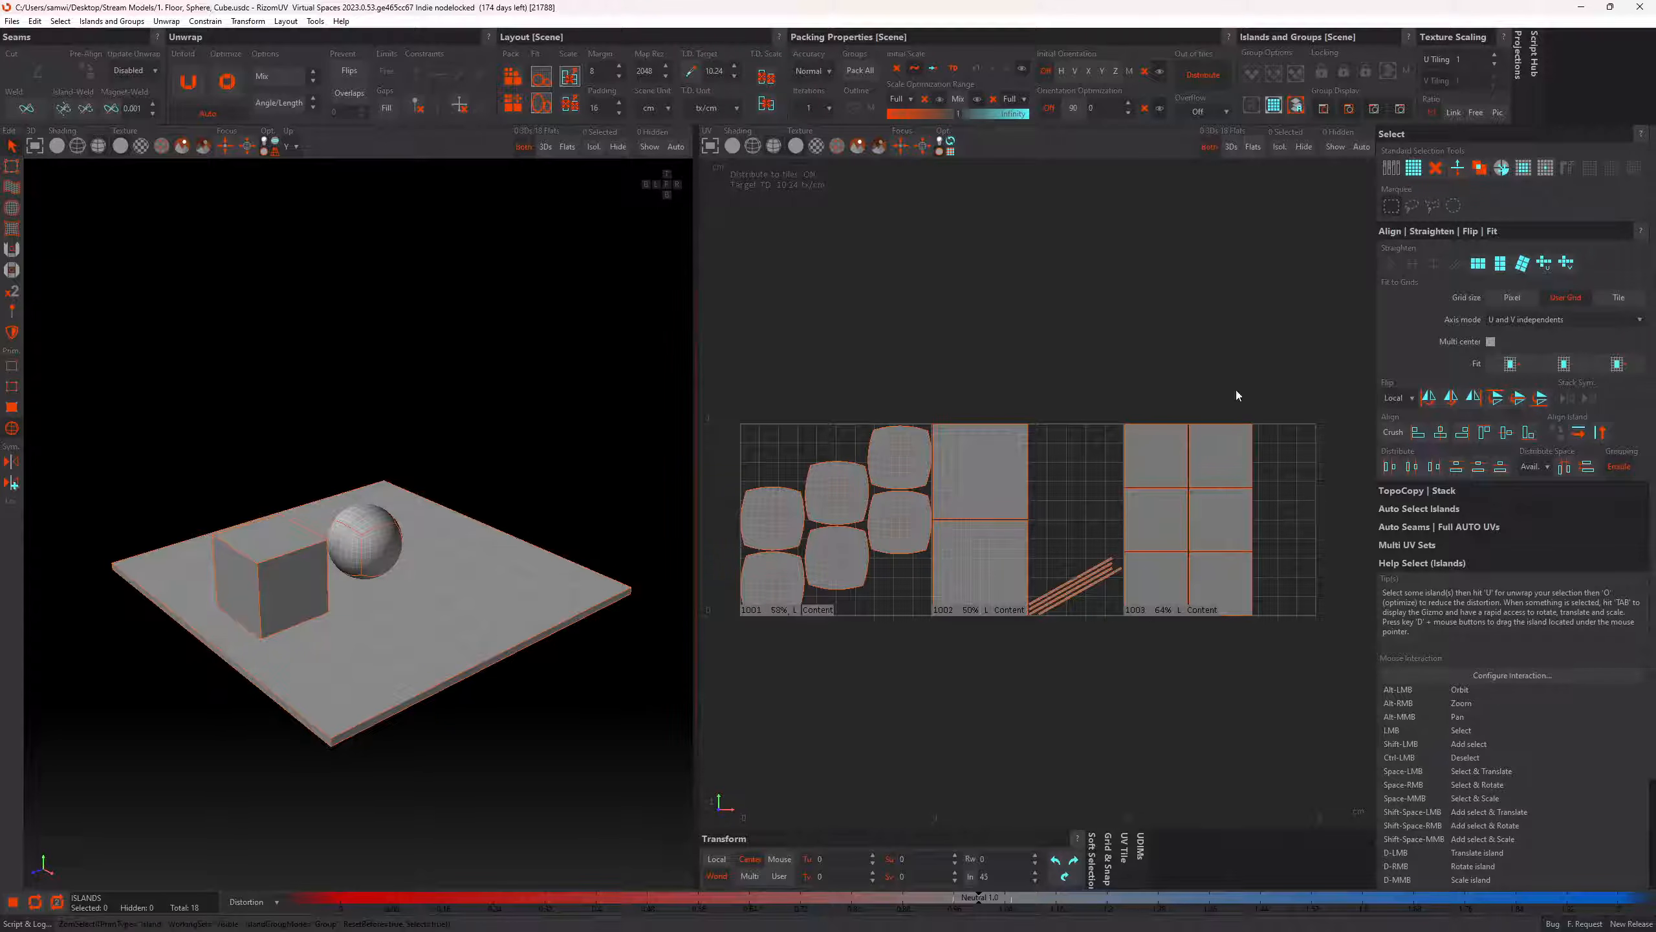
Group the Cube's six islands in tile 1003 and two adjacent Sphere islands in tile 1001 as separate groups
left_click_drag(1237, 481, 1159, 637)
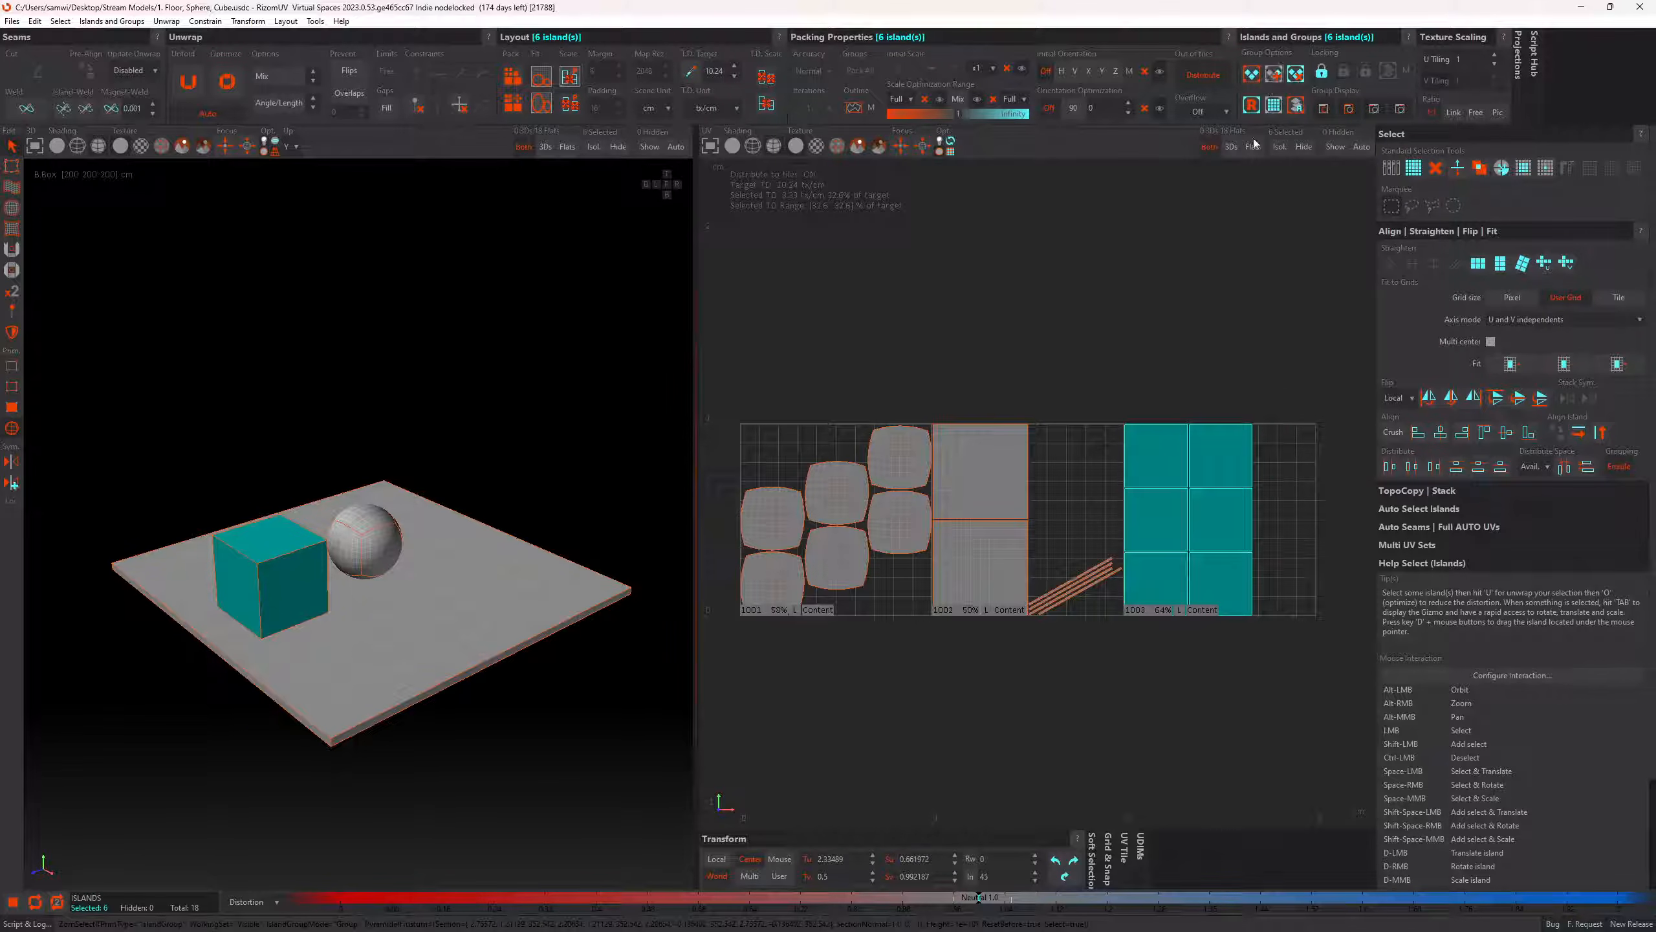
key("ctrl+g")
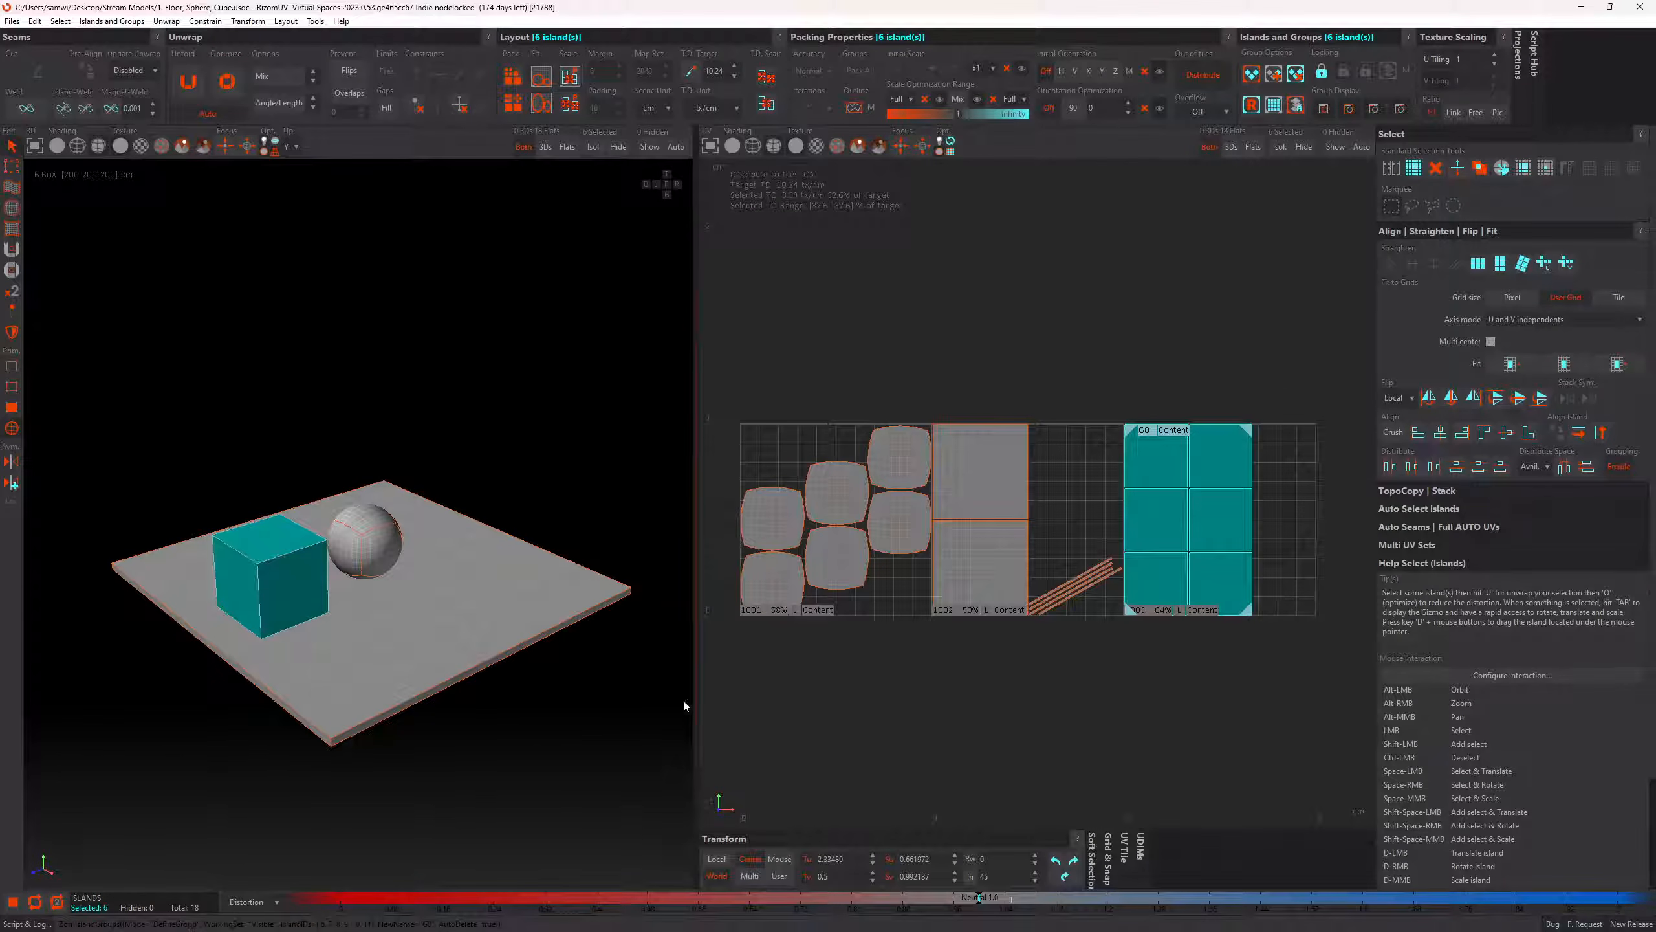
left_click(777, 579)
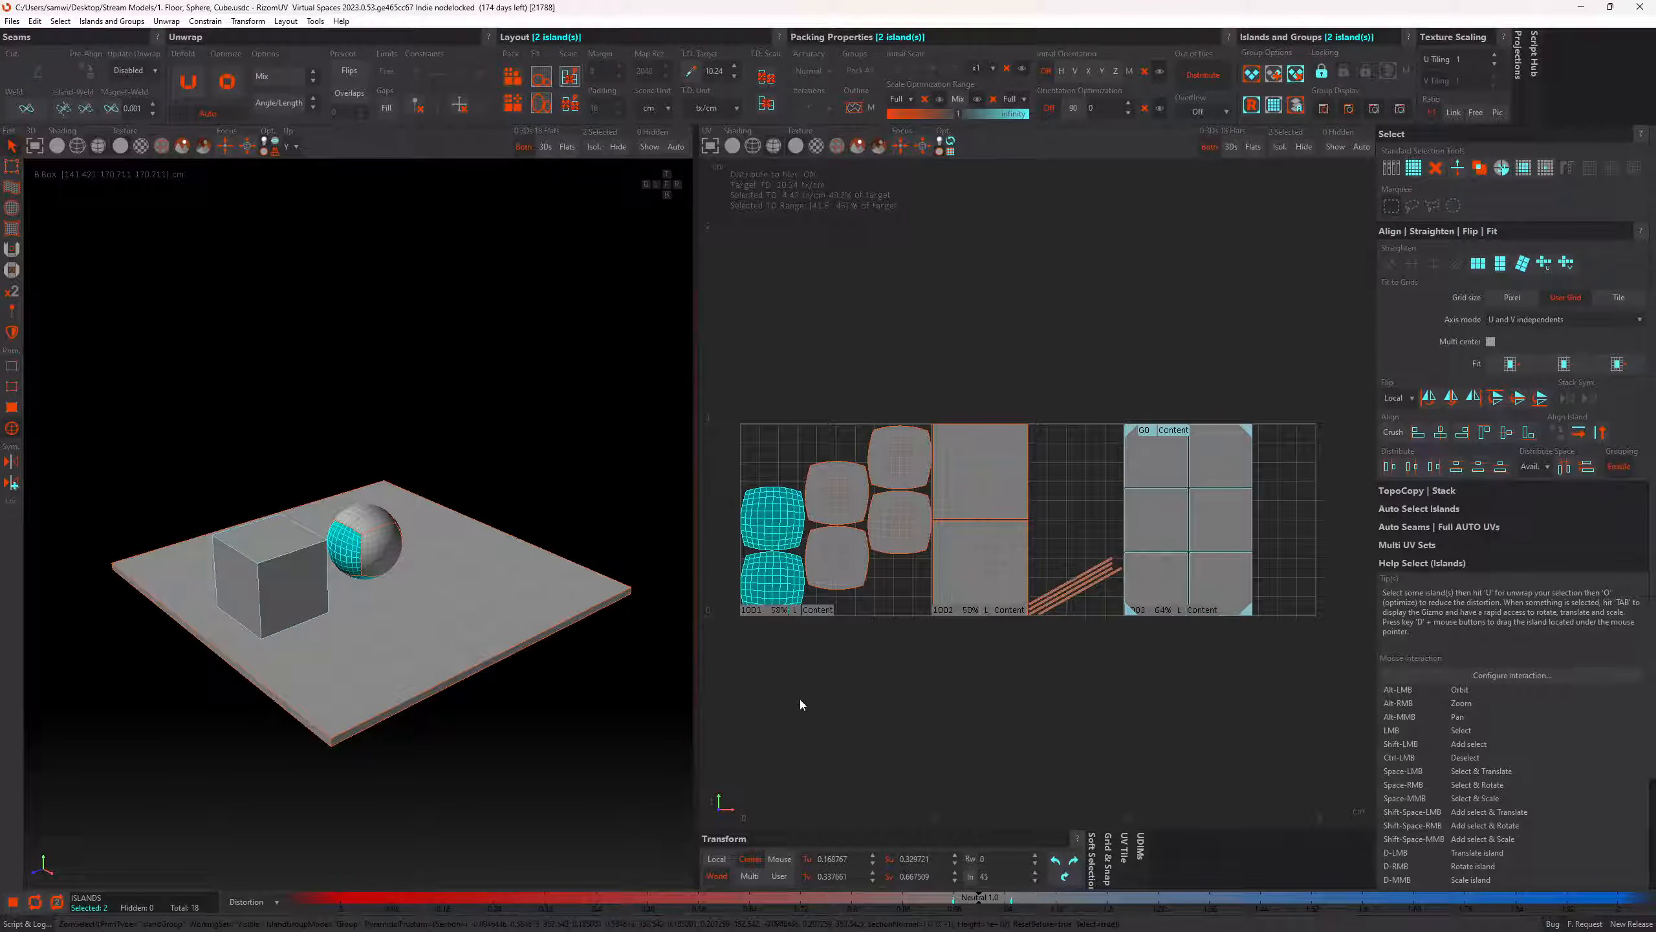
left_click(817, 672)
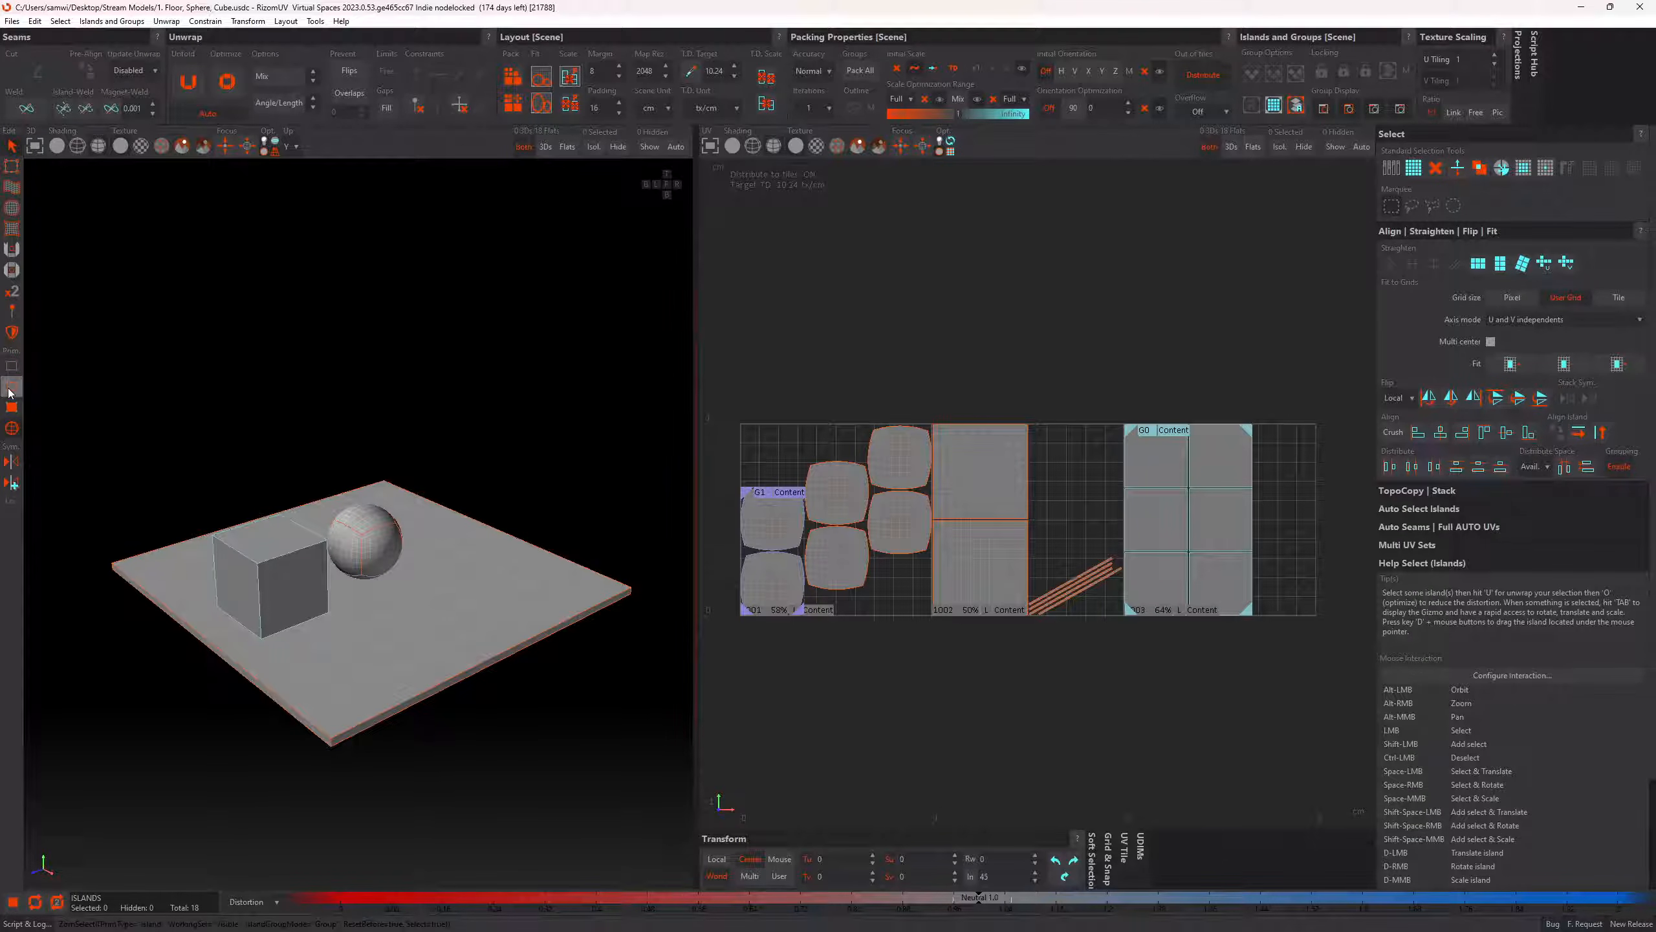
In edge selection mode, select the long edges of the Floor's four slanted strip islands and constrain them to vertical alignment
left_click(9, 366)
scroll(1085, 599, "up", 6)
middle_click_drag(1227, 430, 995, 568, "alt")
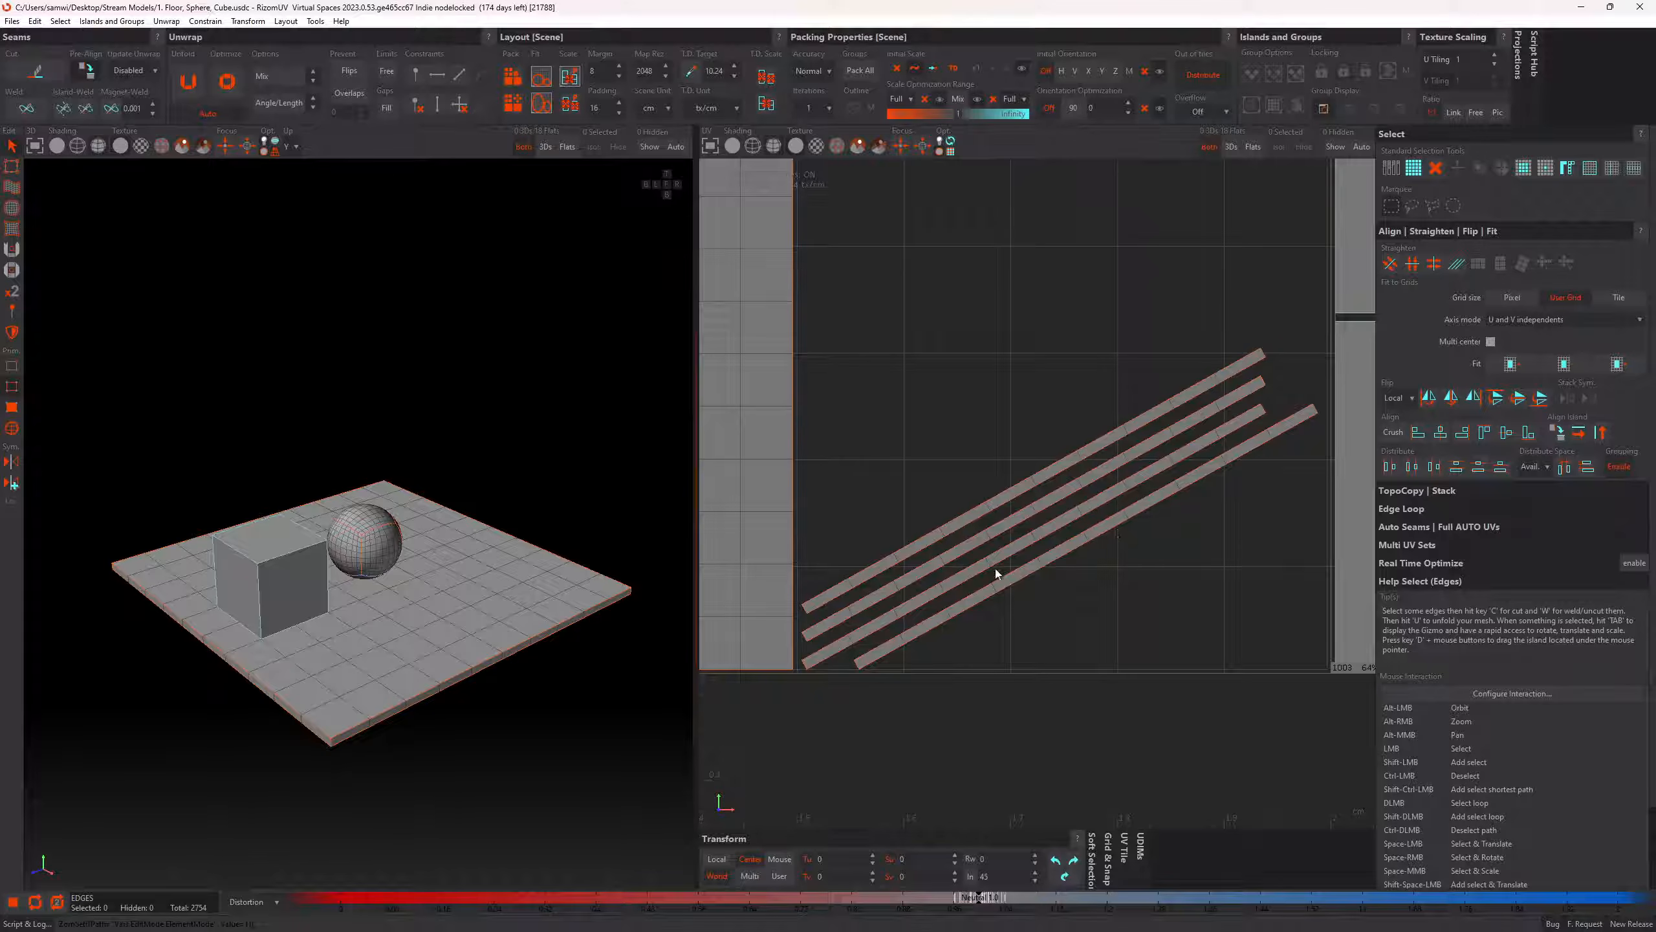
double_click(1057, 548)
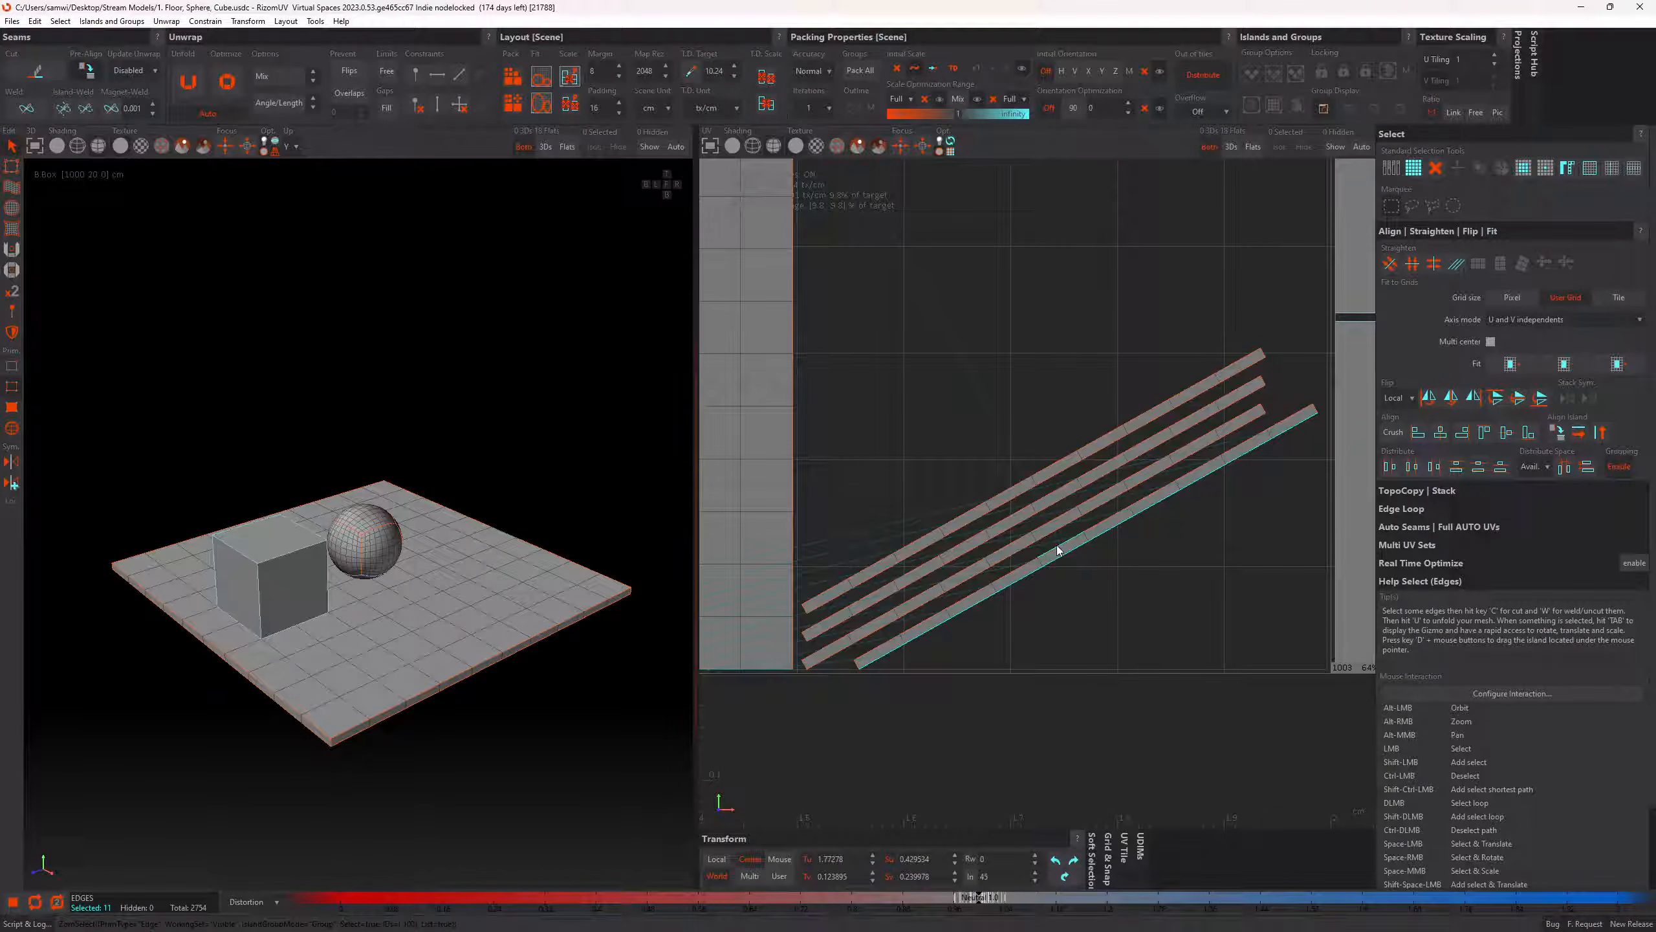
double_click(1050, 528, "shift")
double_click(1056, 519, "shift")
double_click(1057, 499, "shift")
double_click(1051, 484, "shift")
double_click(1055, 477, "shift")
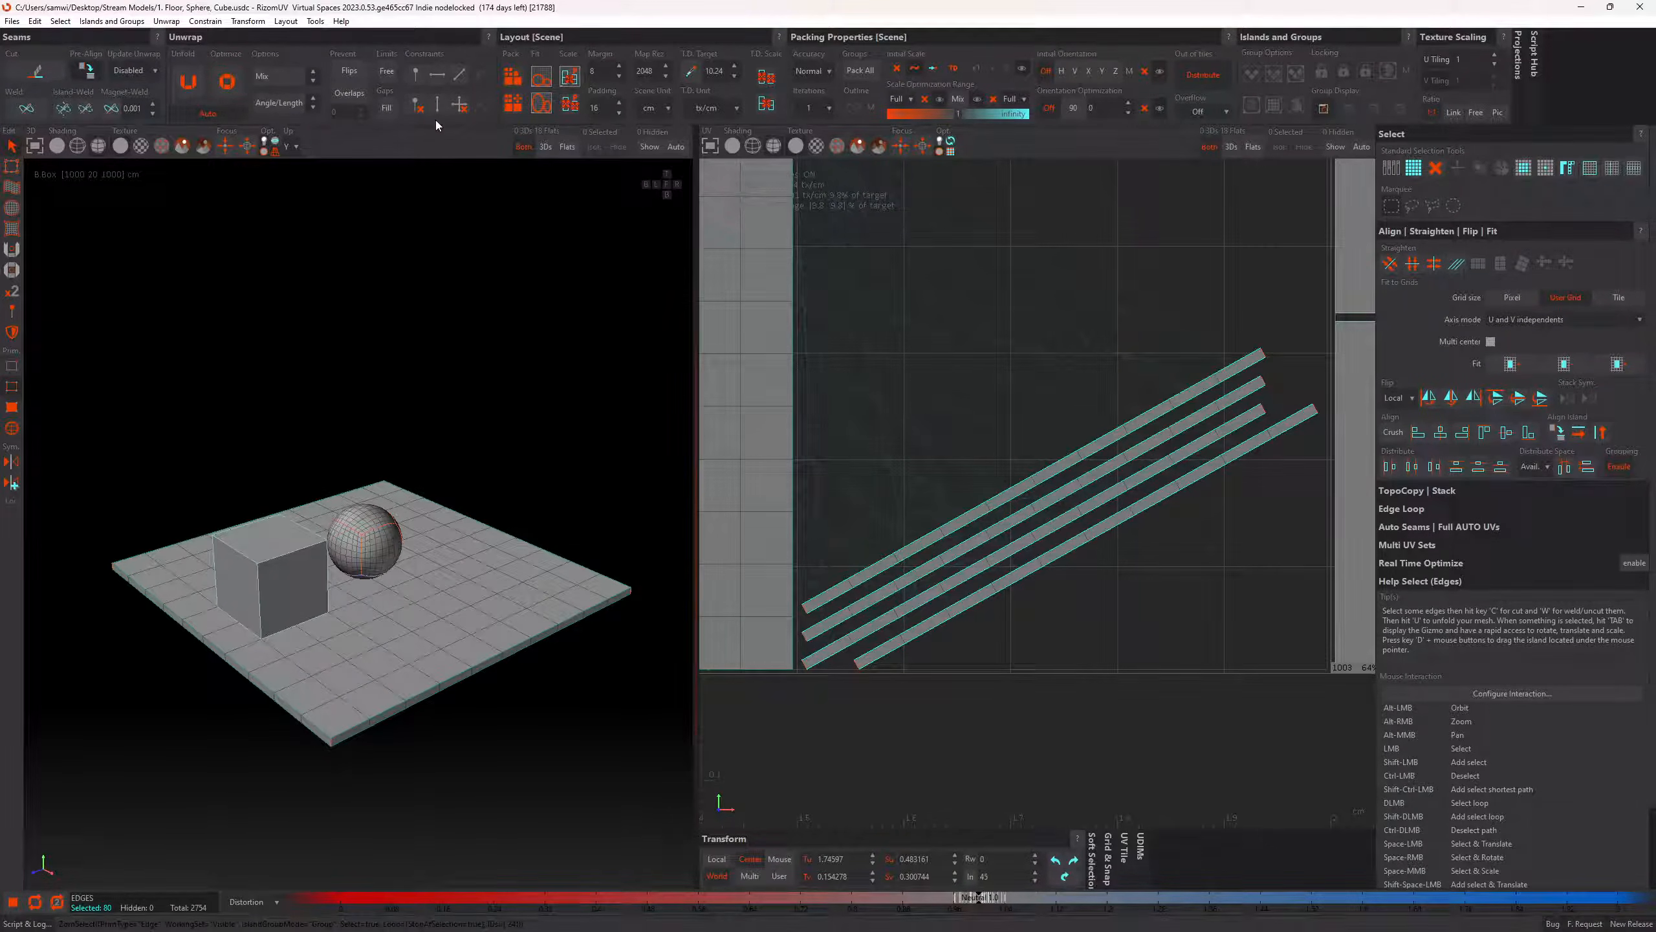
left_click(865, 360)
In island selection mode, select the Floor's four strip islands in tile 1002, unfold them and pack them
scroll(941, 485, "down", 3)
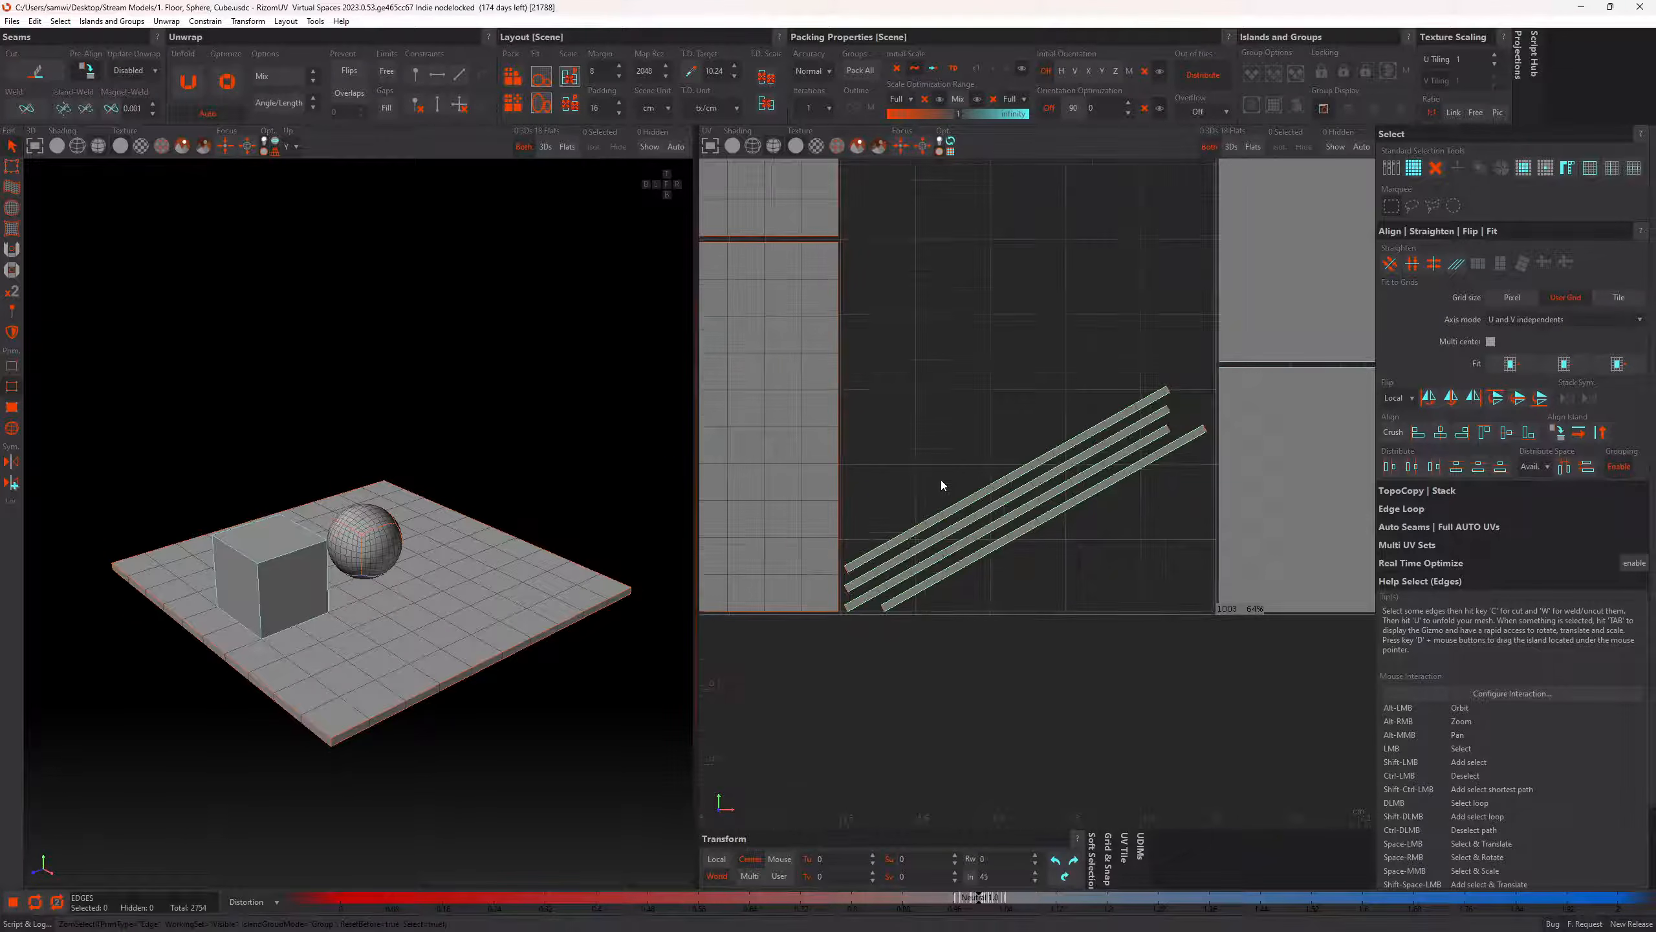
key("F4")
left_click_drag(951, 458, 1076, 580)
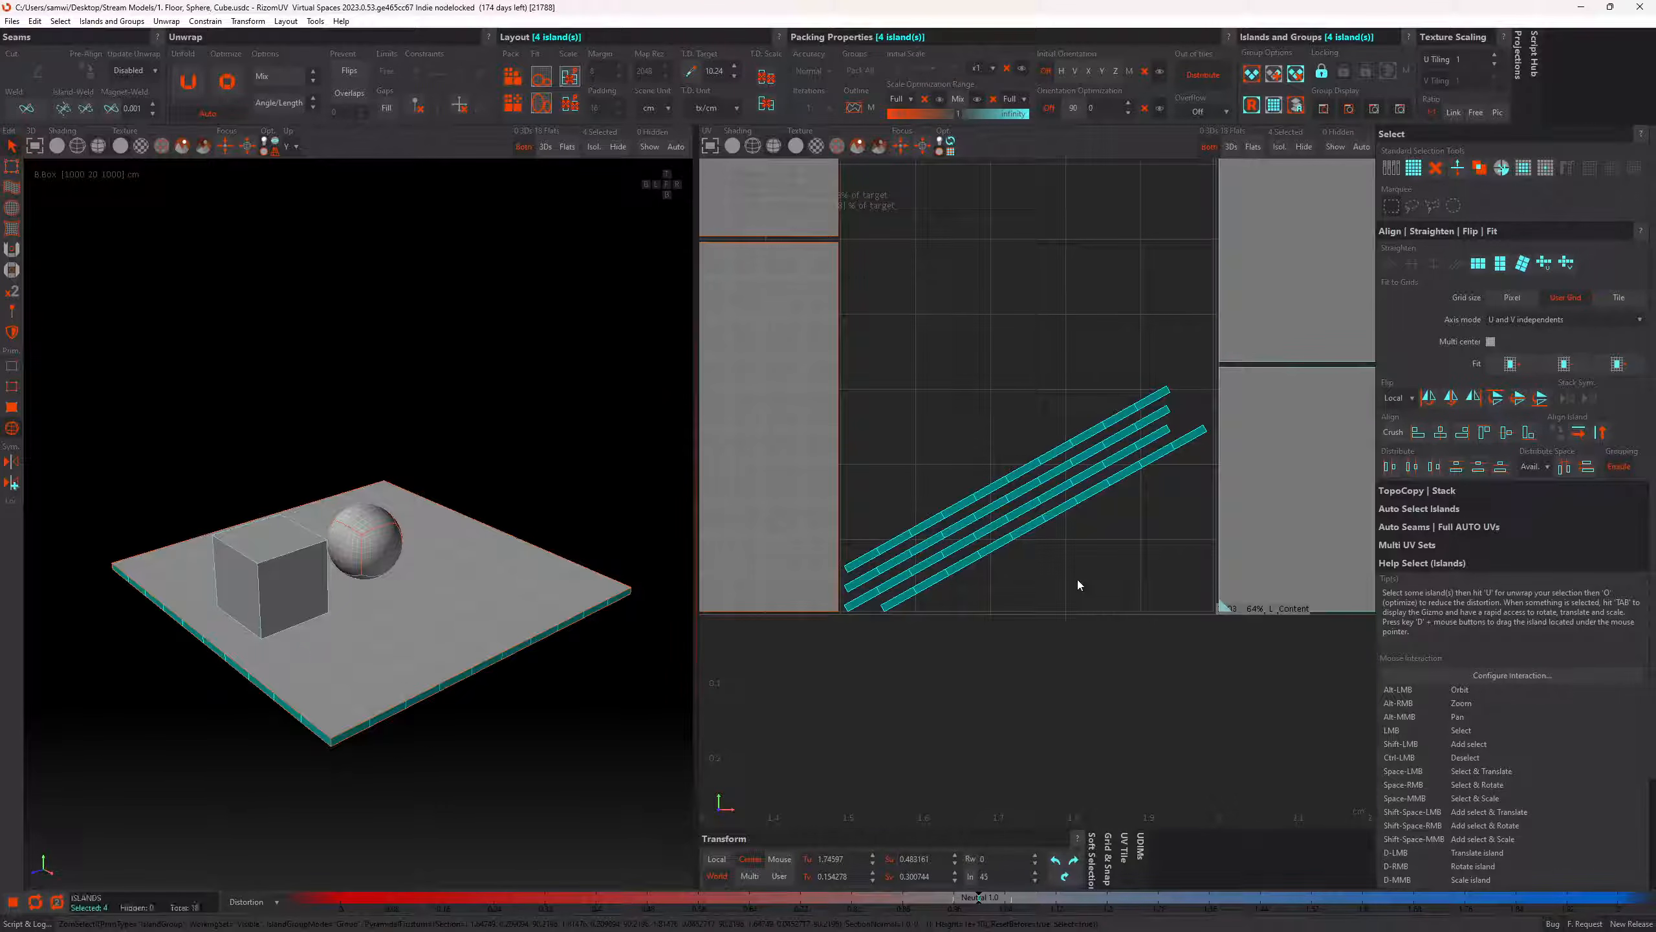
key("u")
key("p")
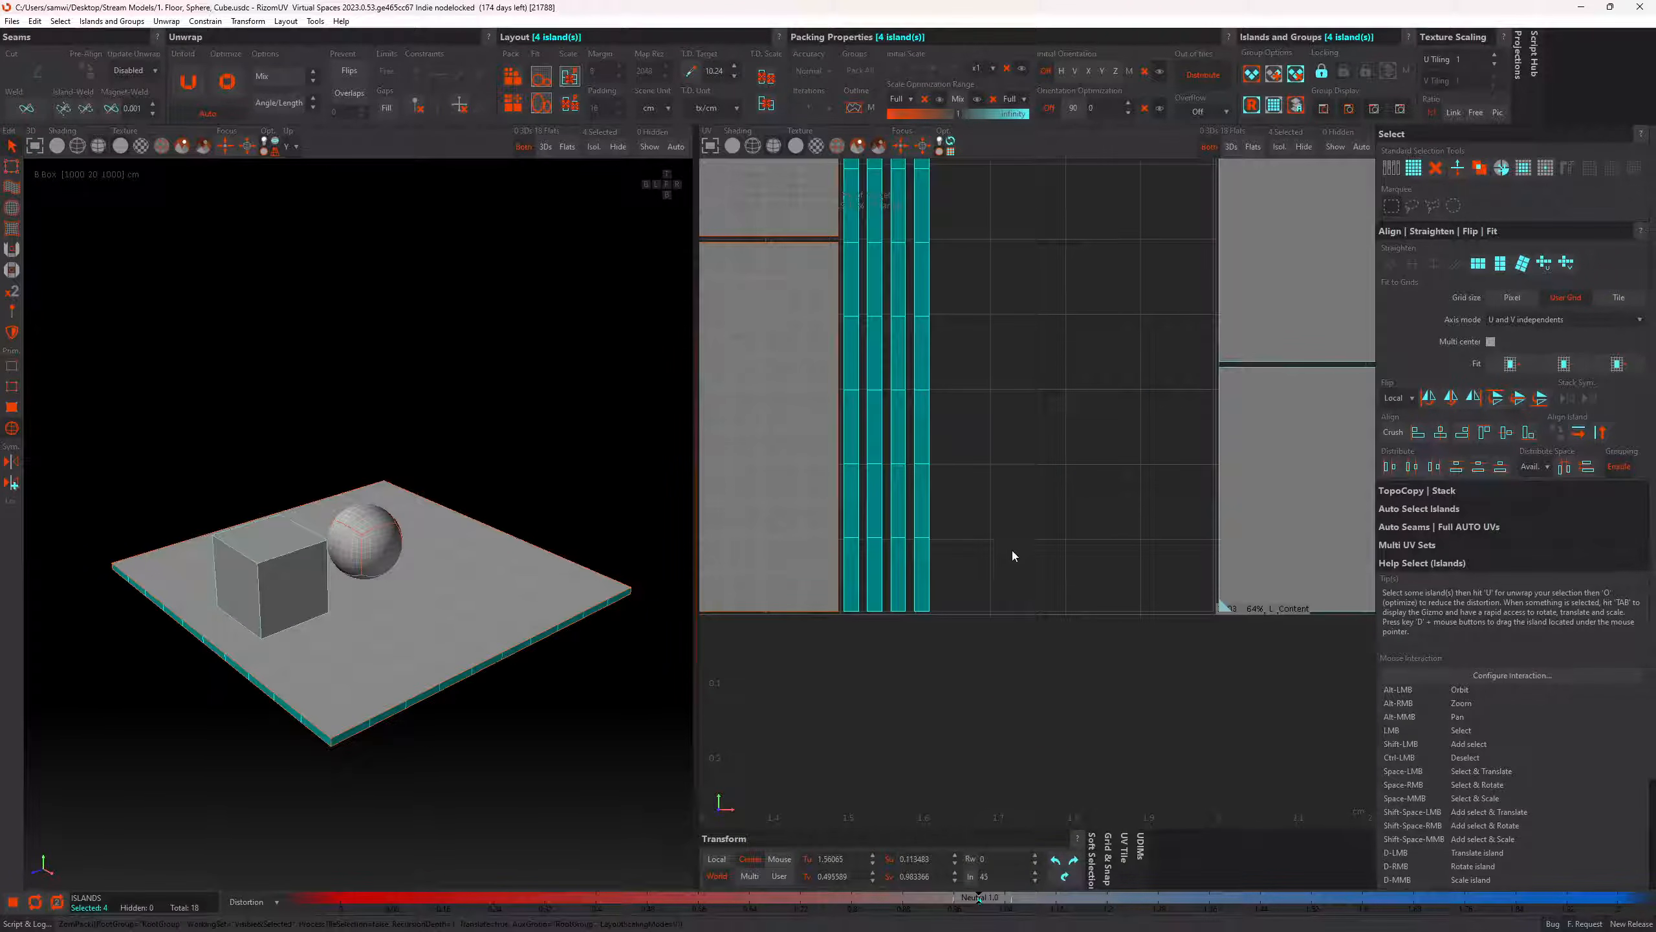
left_click(1011, 551)
Try packing the whole scene with tile distribution enabled, and undo the packing
scroll(1001, 558, "down", 4)
key("p")
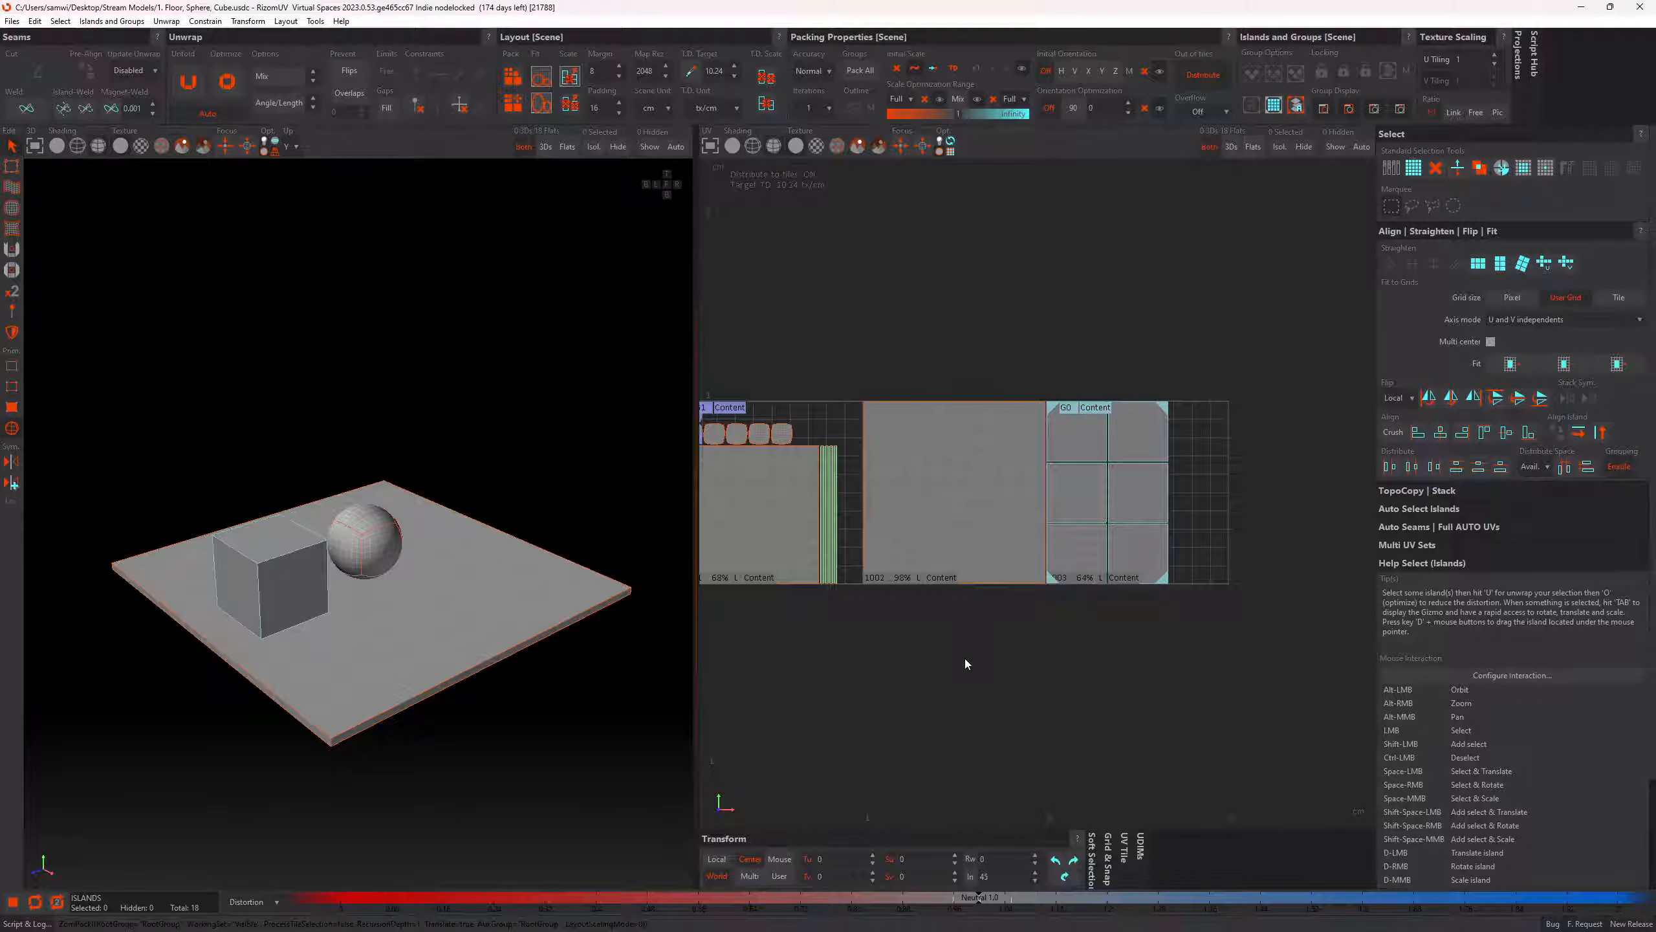
key("ctrl+z")
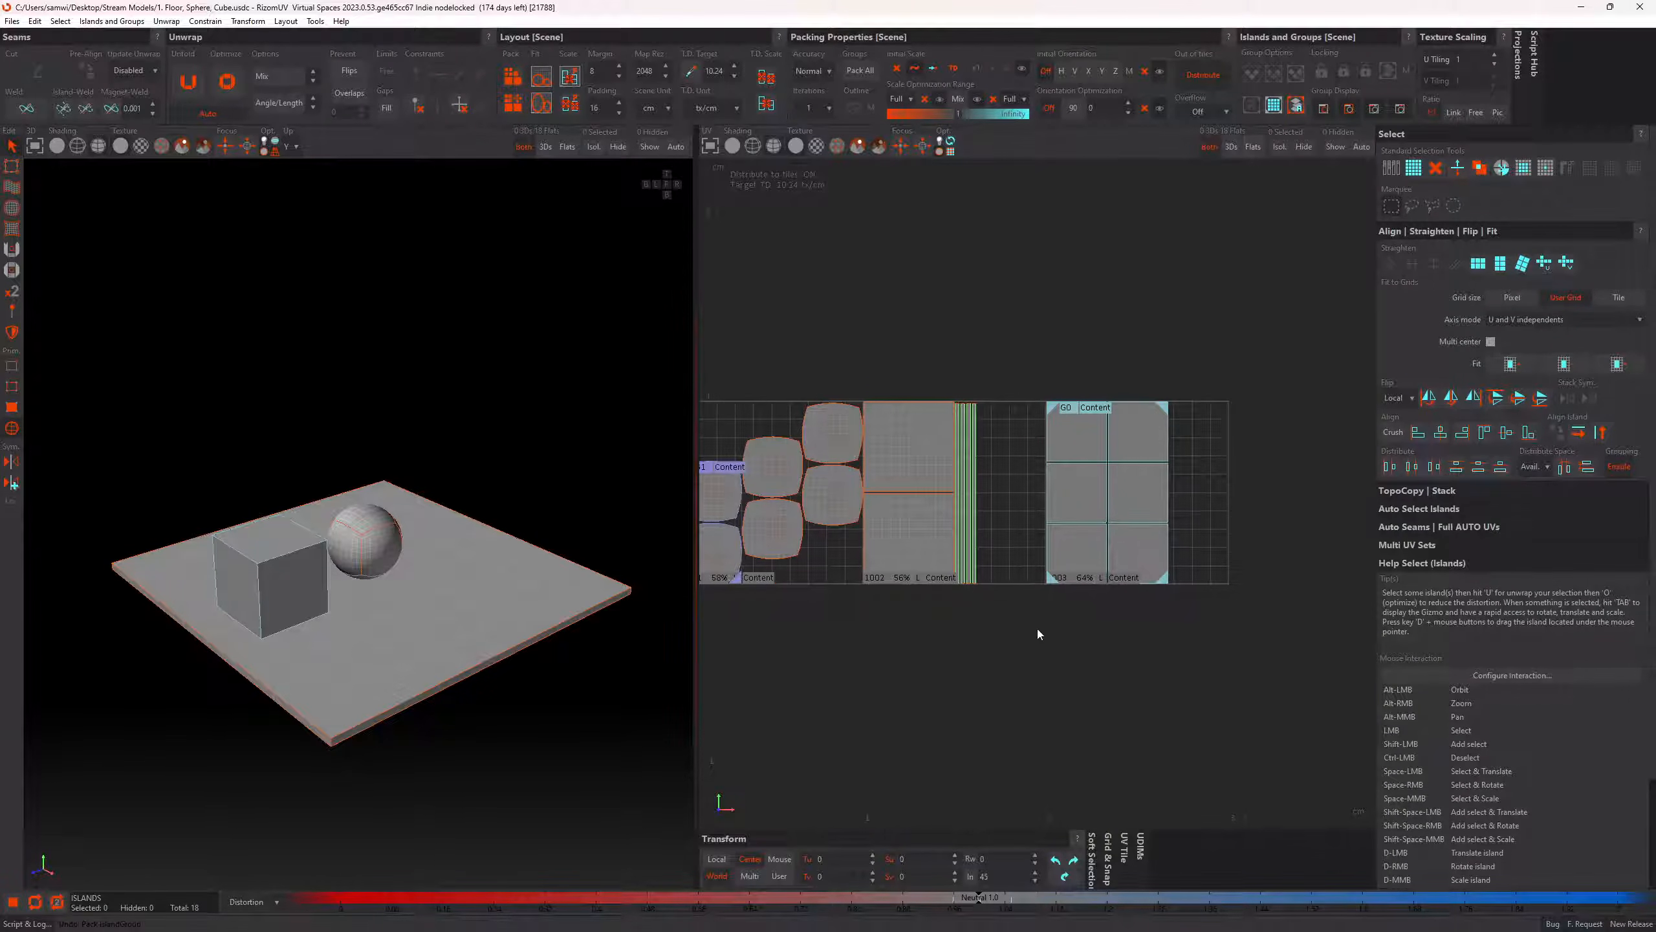
Turn off the Distribute packing option and repack the islands of the whole scene
middle_click_drag(1038, 629, 1147, 625, "alt")
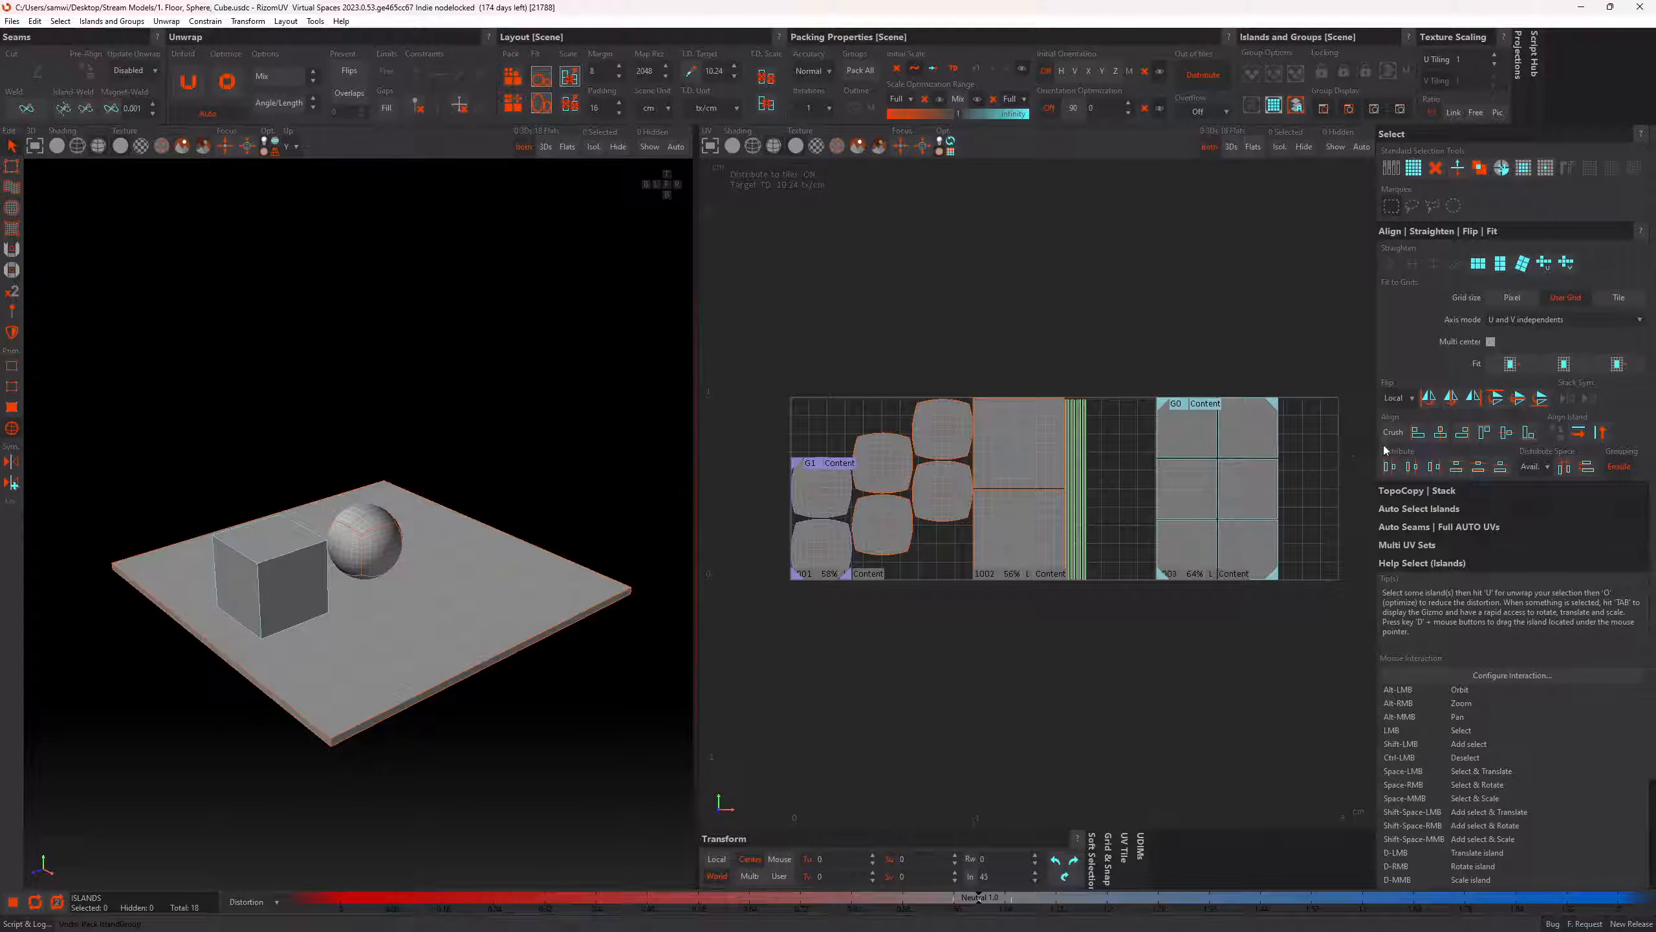
left_click(1200, 75)
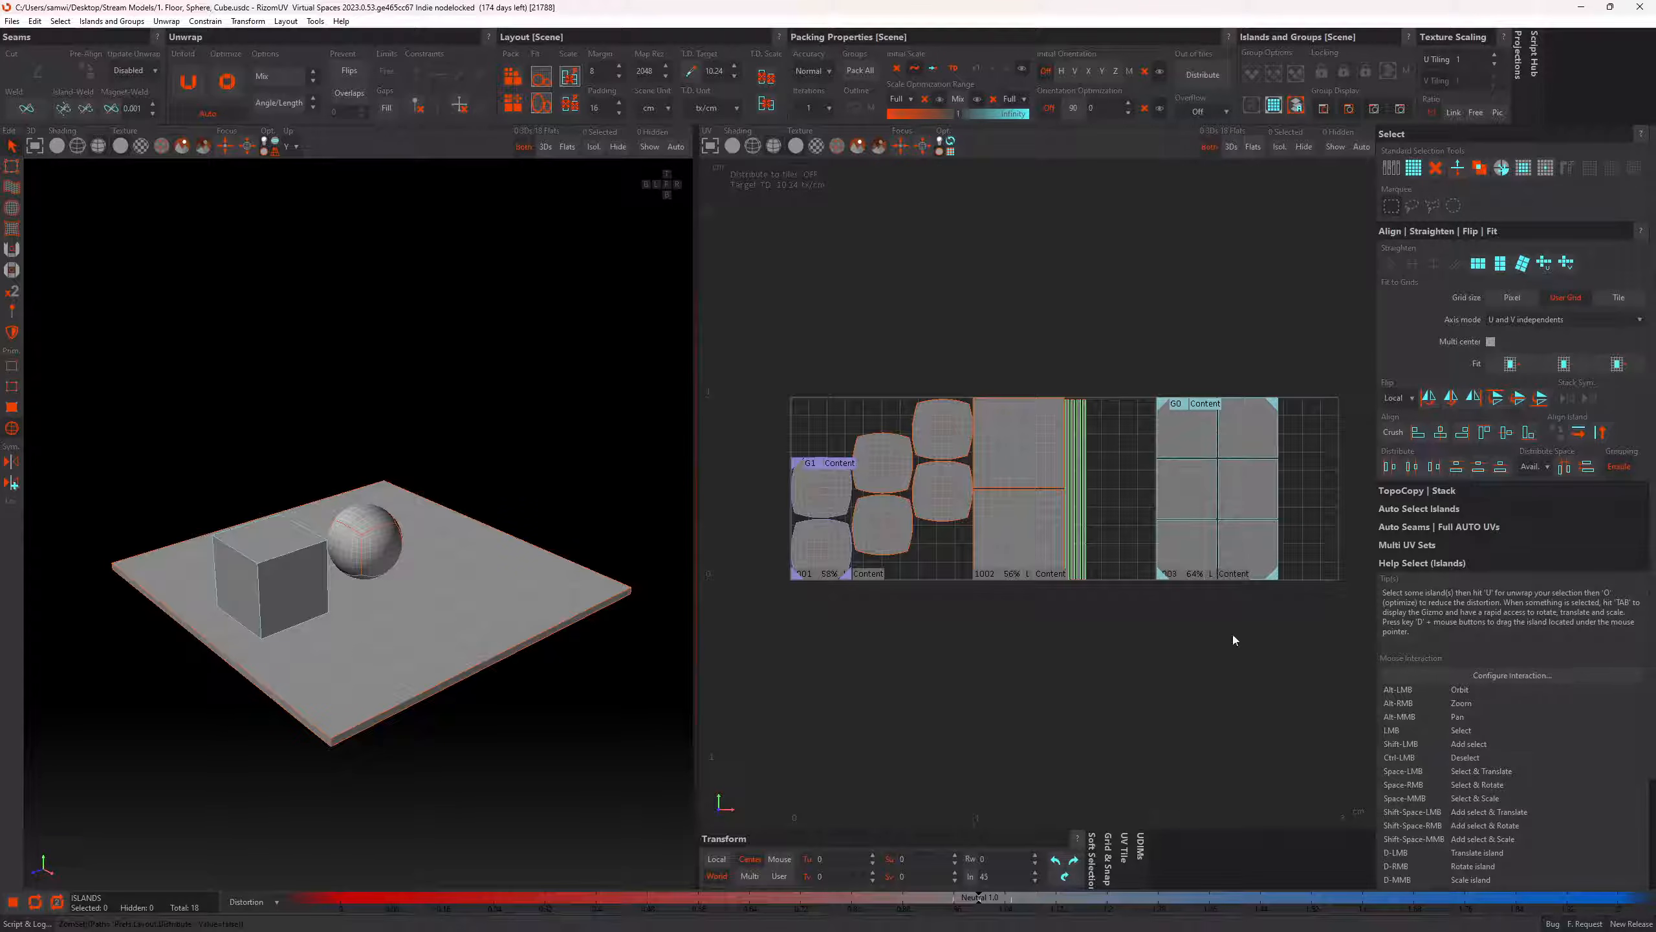
key("p")
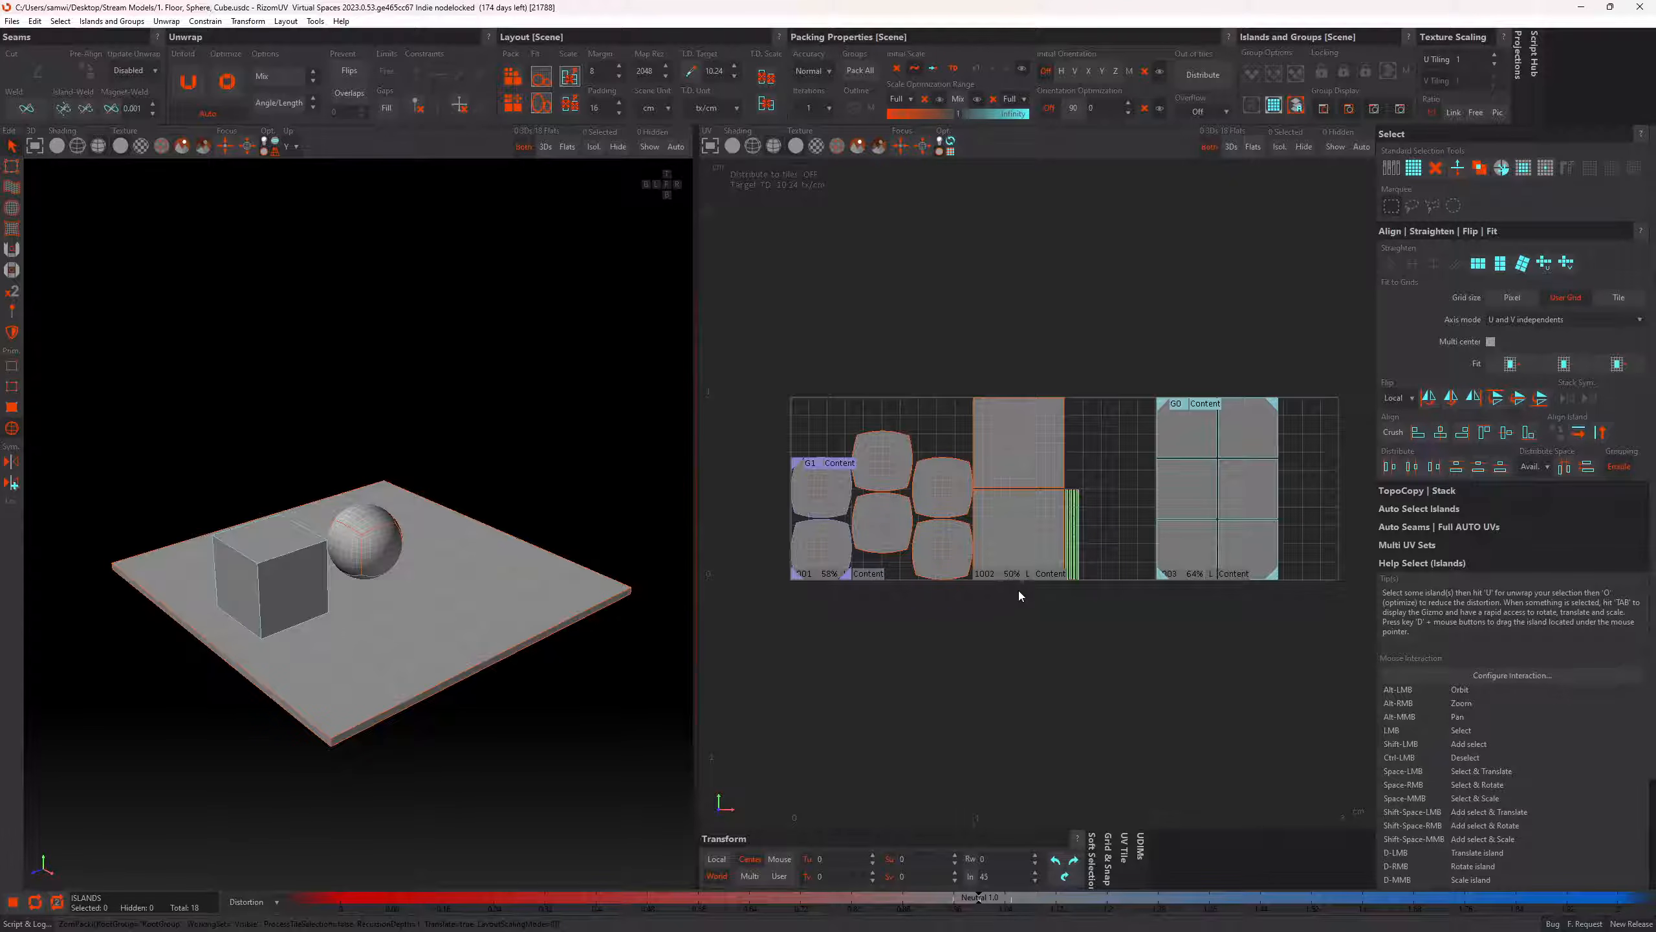
Lock tile 1002, and lock the upper middle Sphere island in tile 1001
left_click(1027, 573)
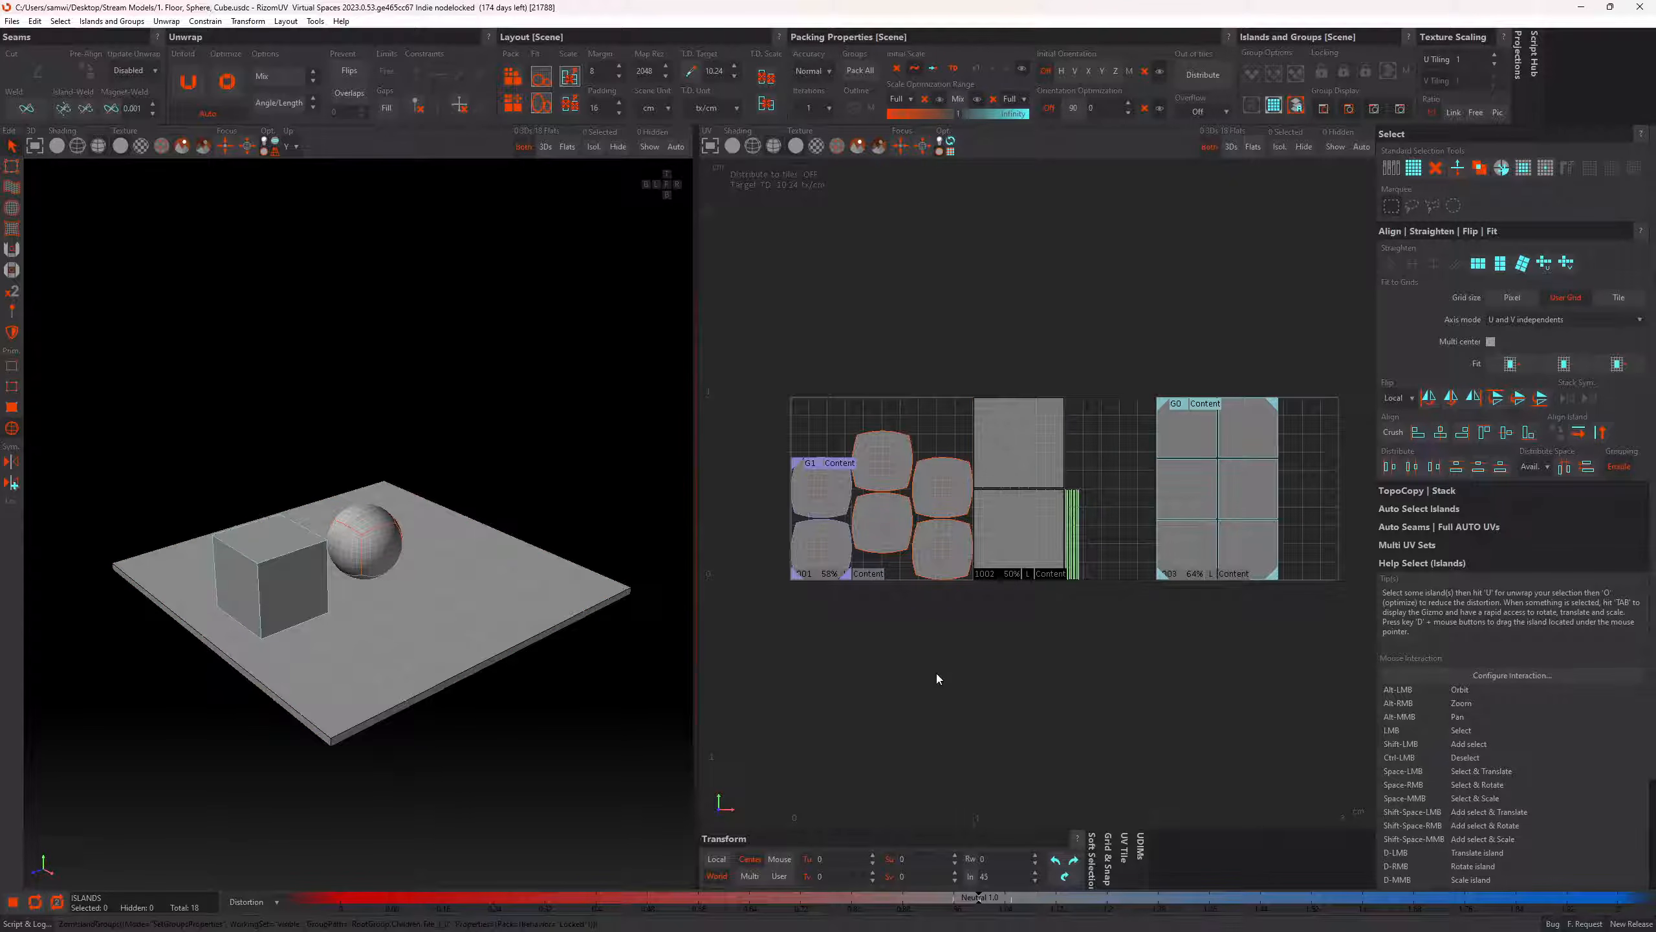
left_click(885, 466)
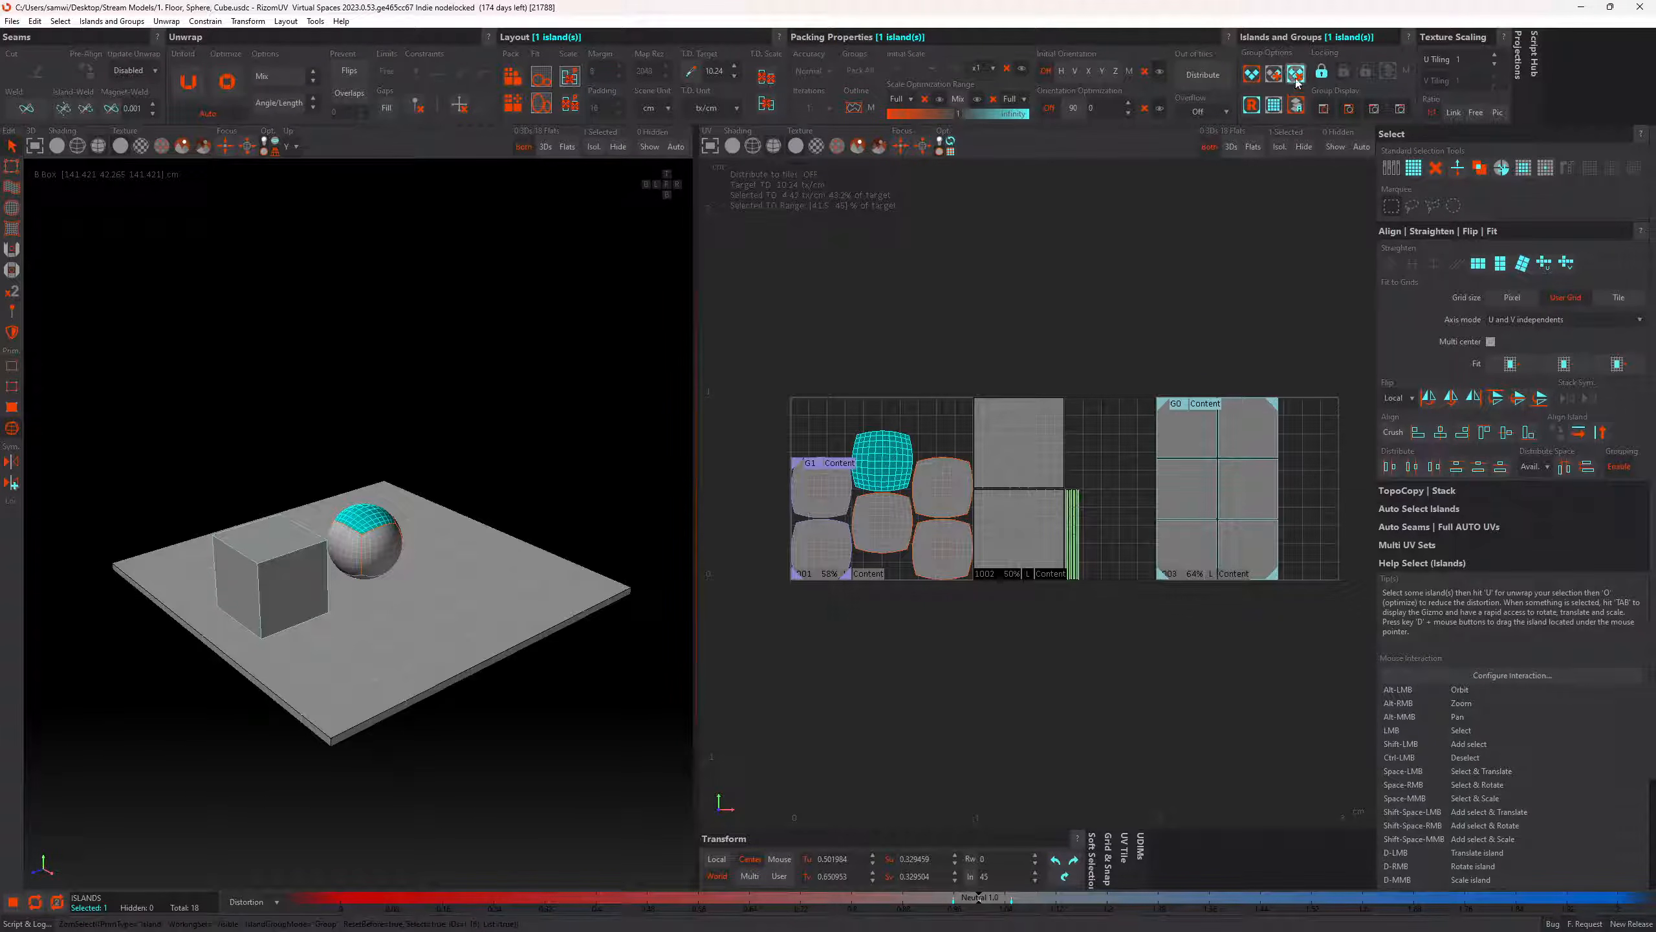
left_click(1322, 71)
left_click(1004, 648)
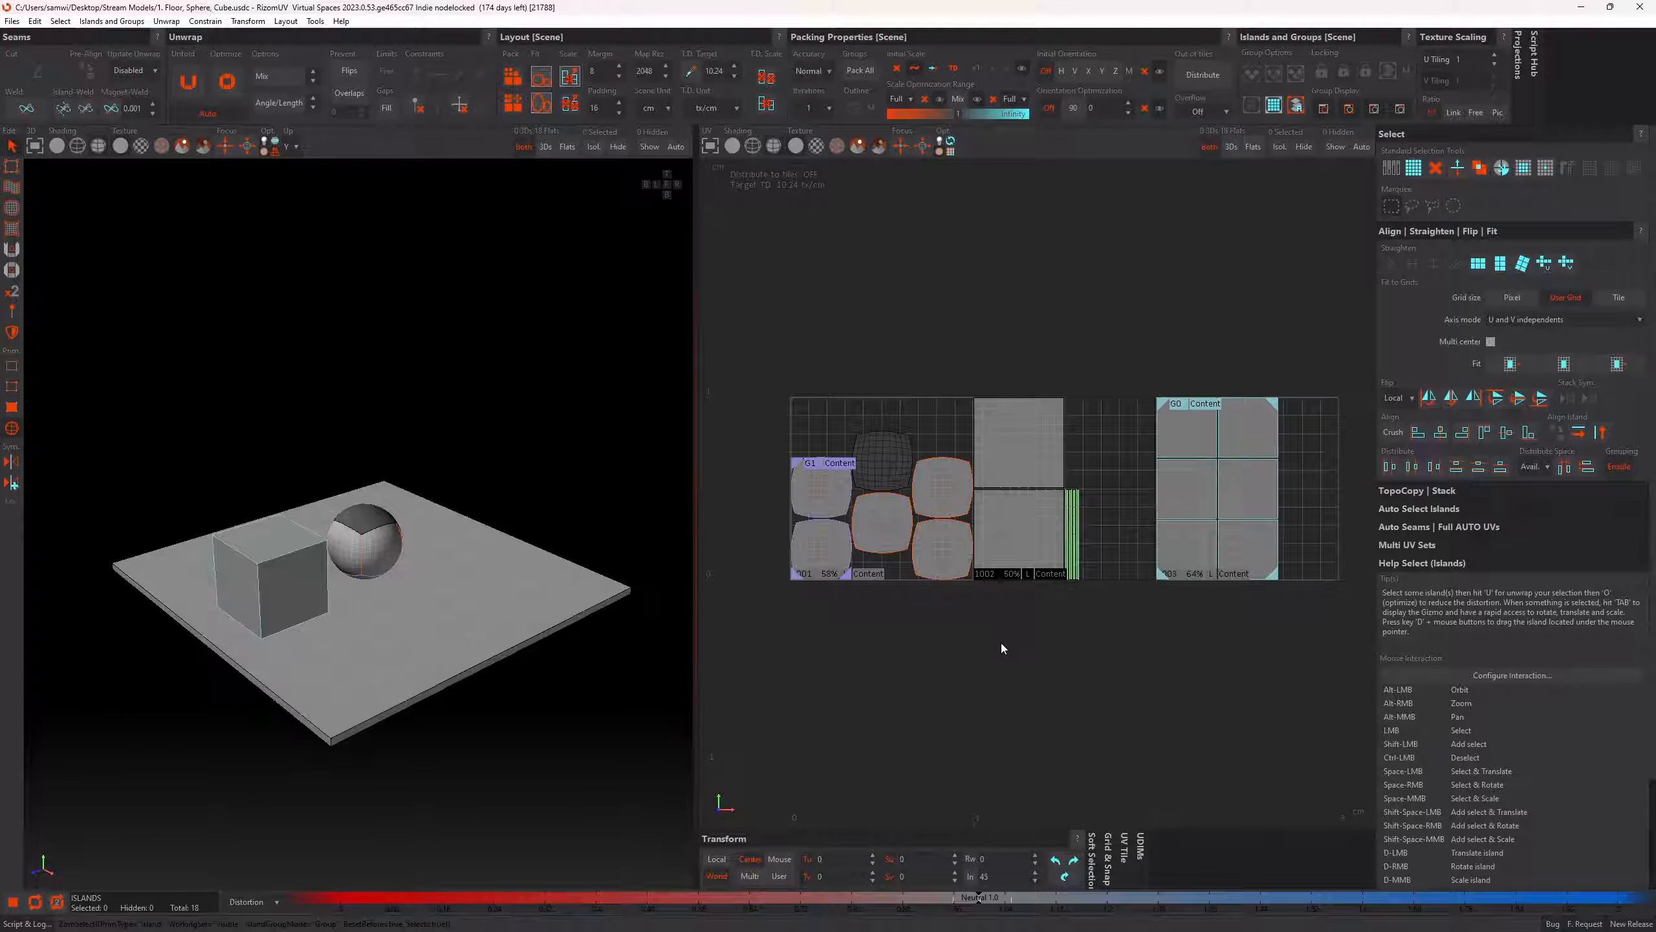
Set the initial orientation of the upper right Sphere island in tile 1001 to V
left_click(936, 501)
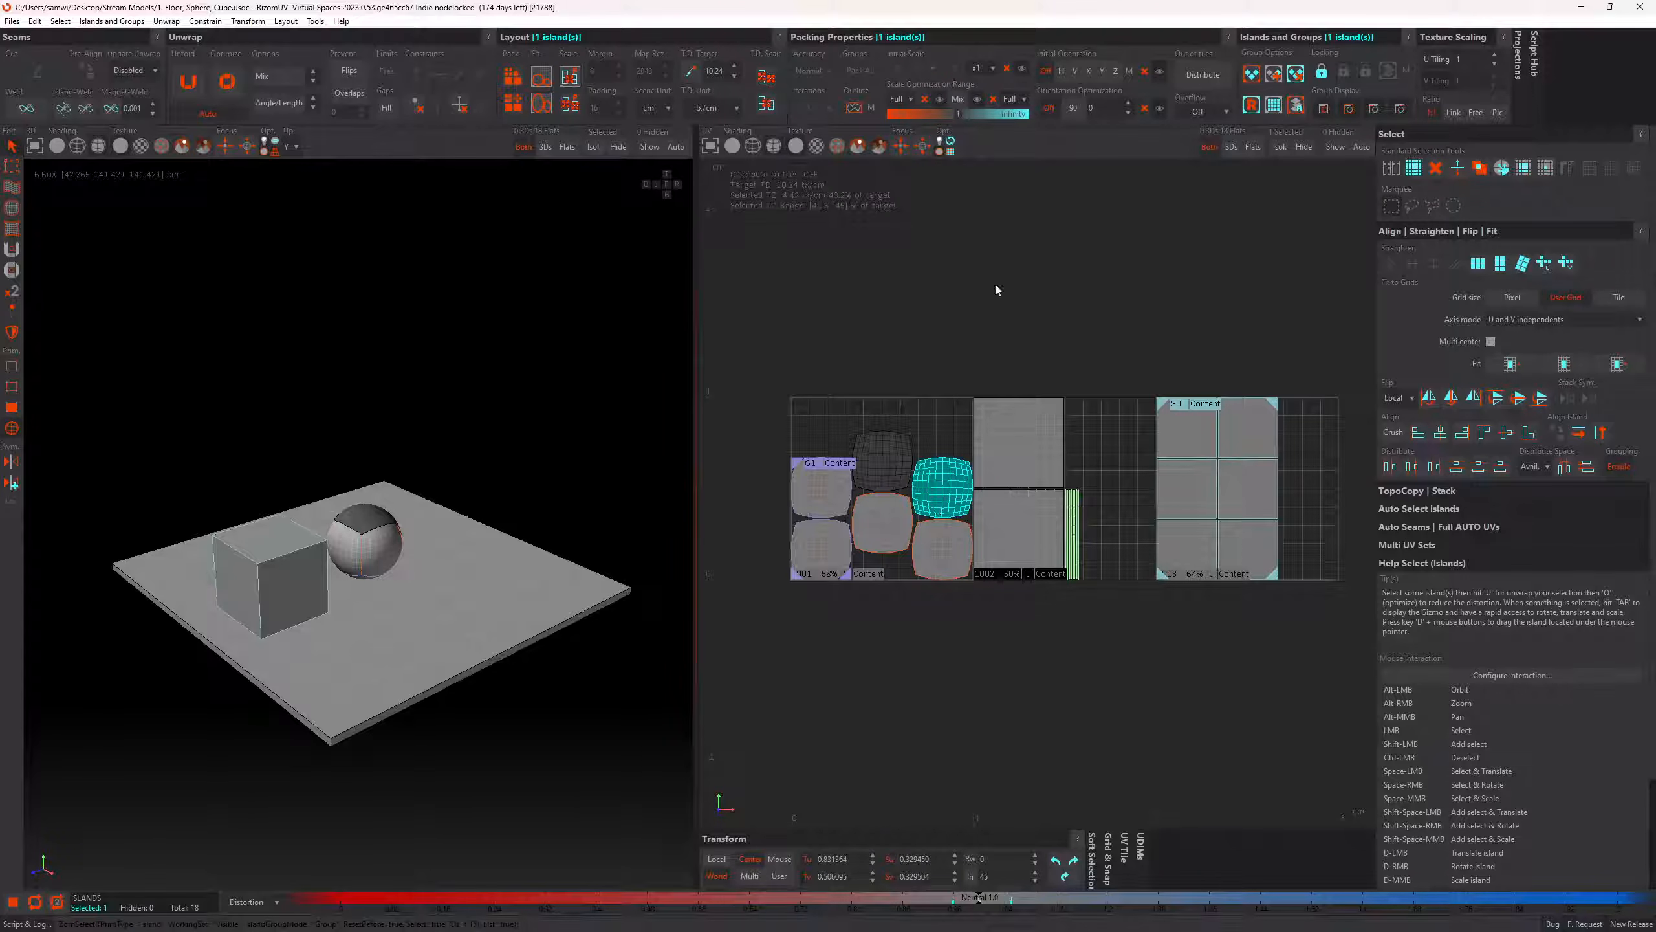
left_click(1076, 71)
left_click(923, 699)
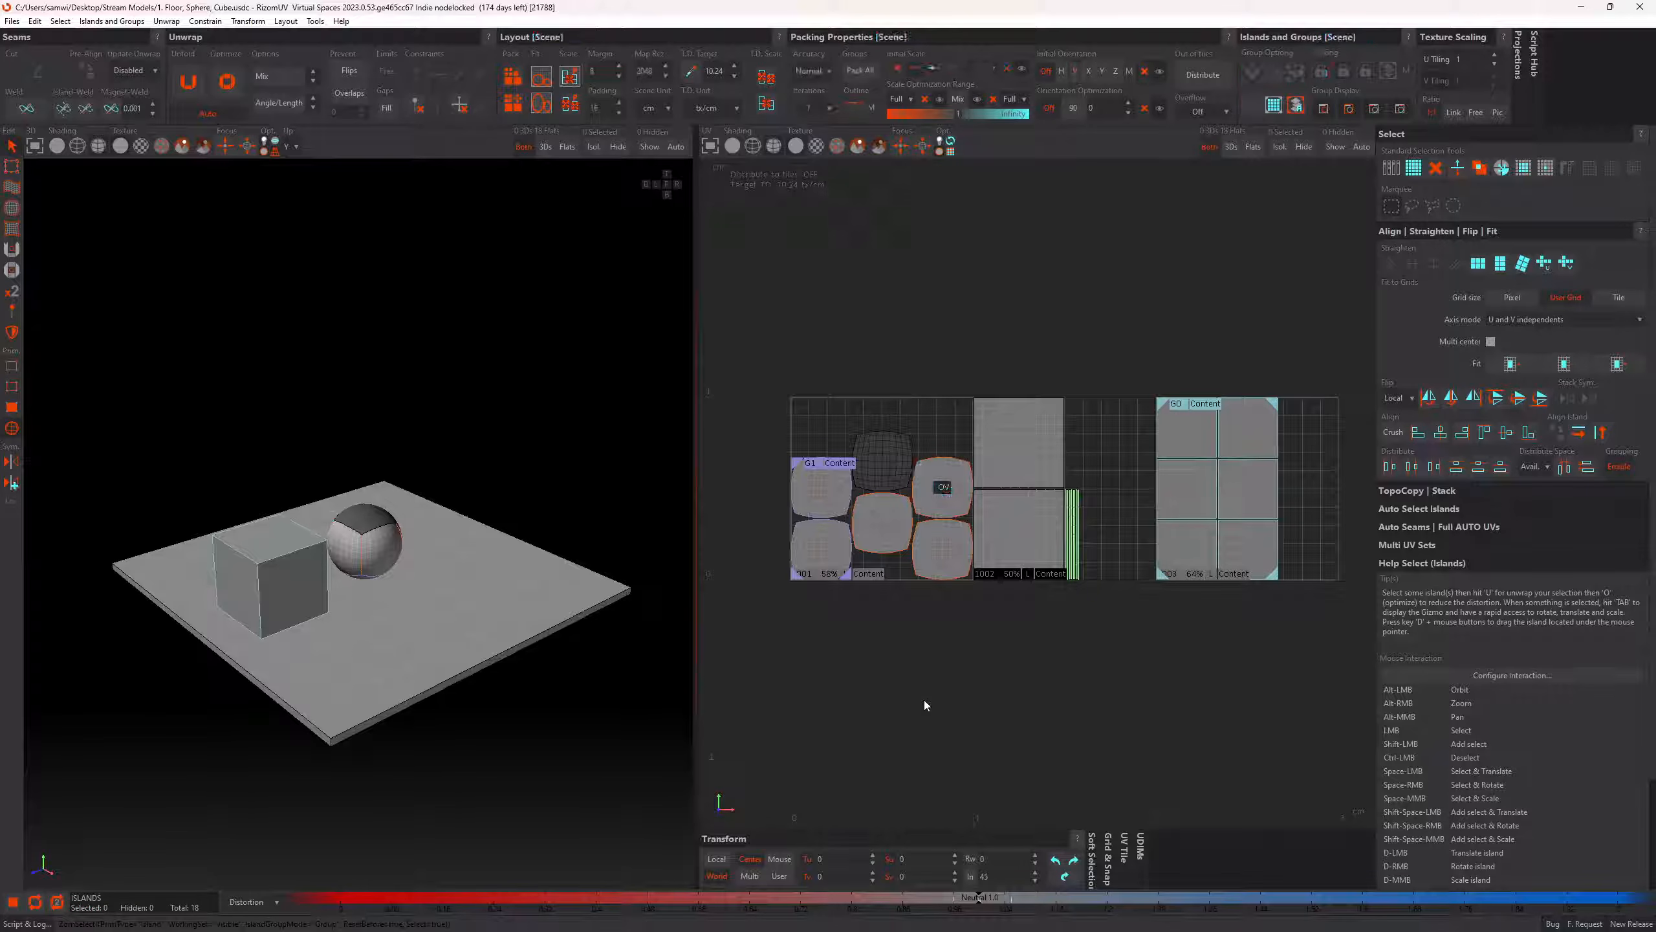
Set both the minimum and maximum of the scale optimization range to Off for the lower right Sphere island in tile 1001
left_click(940, 538)
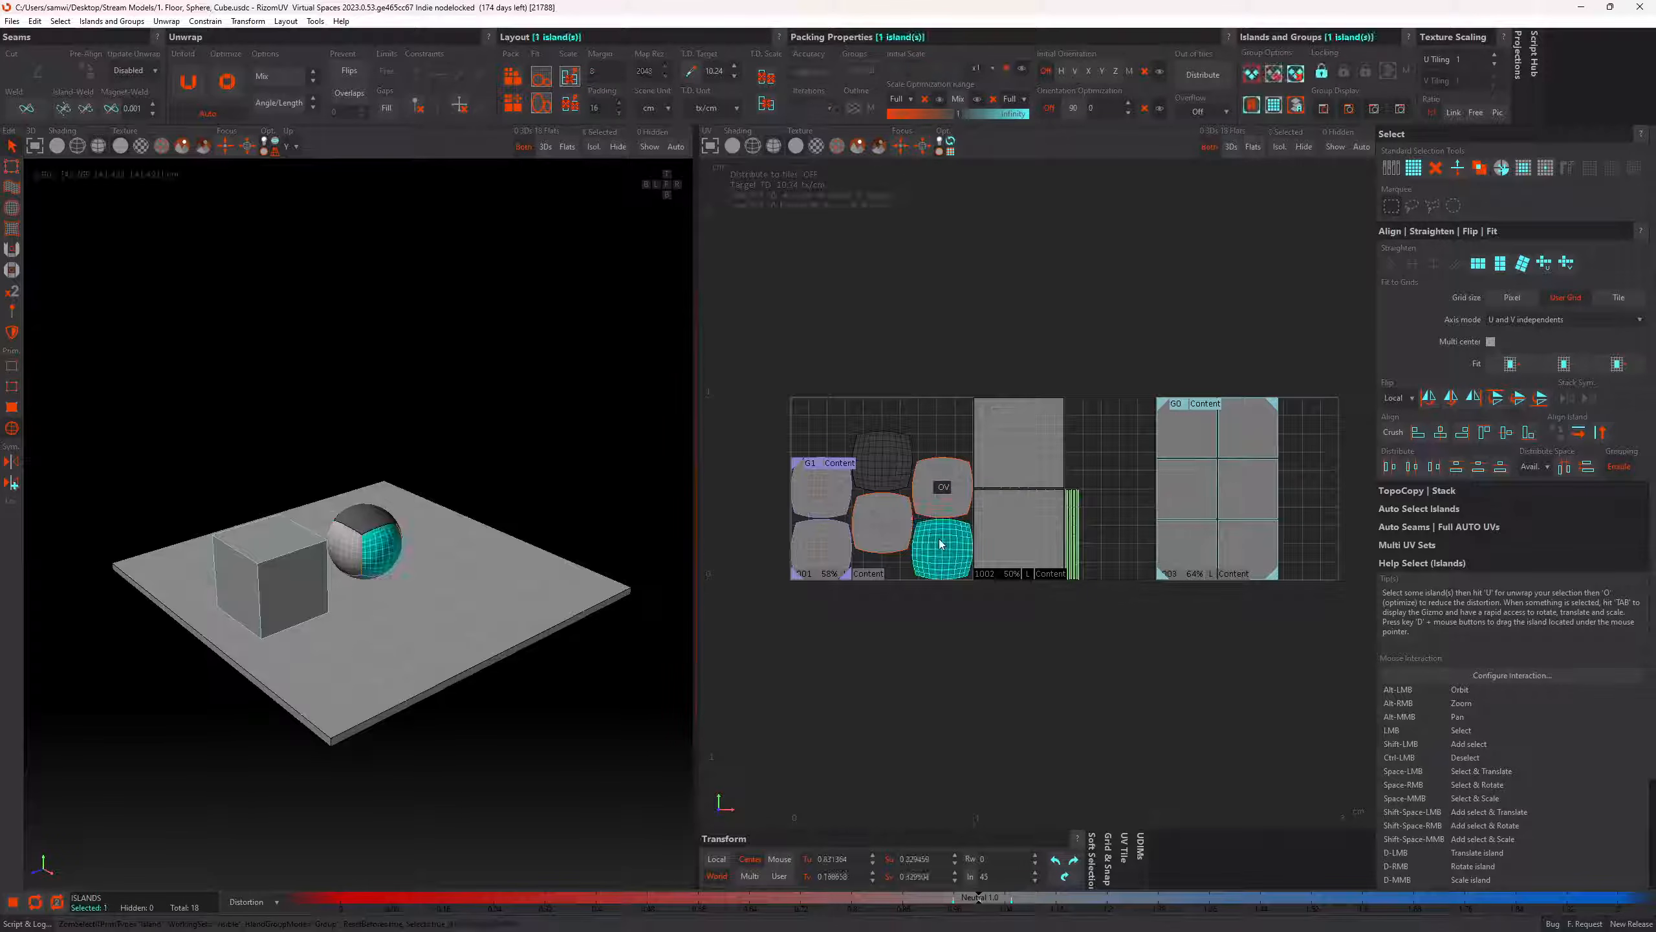
left_click(907, 99)
left_click(904, 114)
left_click(1021, 101)
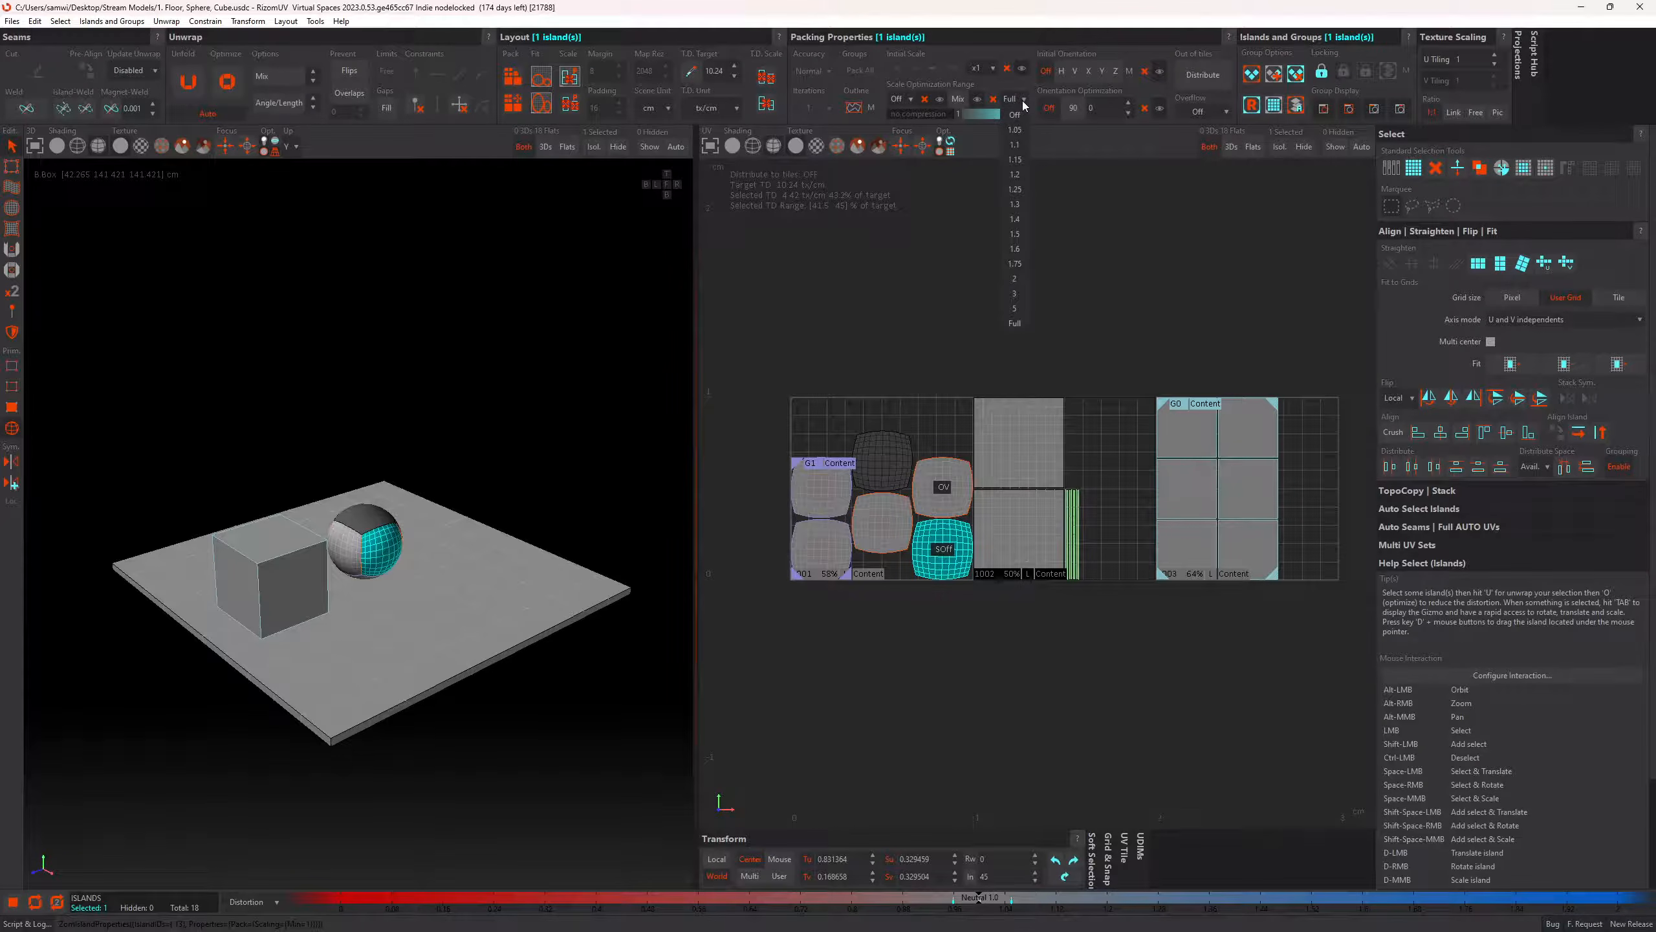
left_click(1018, 117)
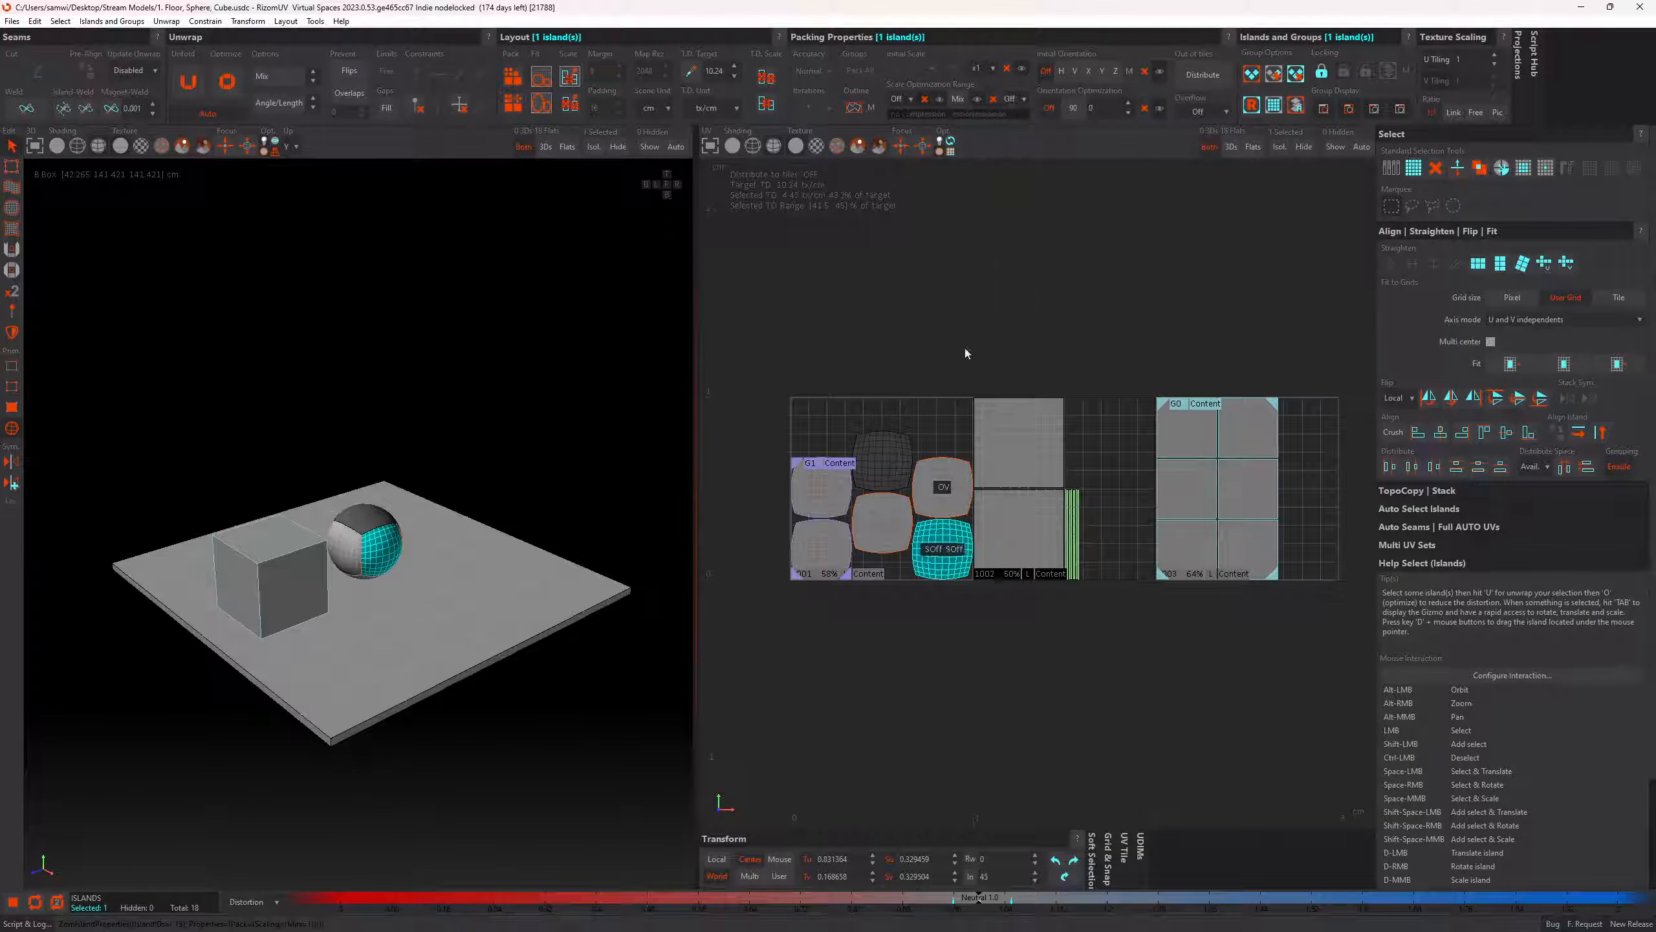
left_click(949, 672)
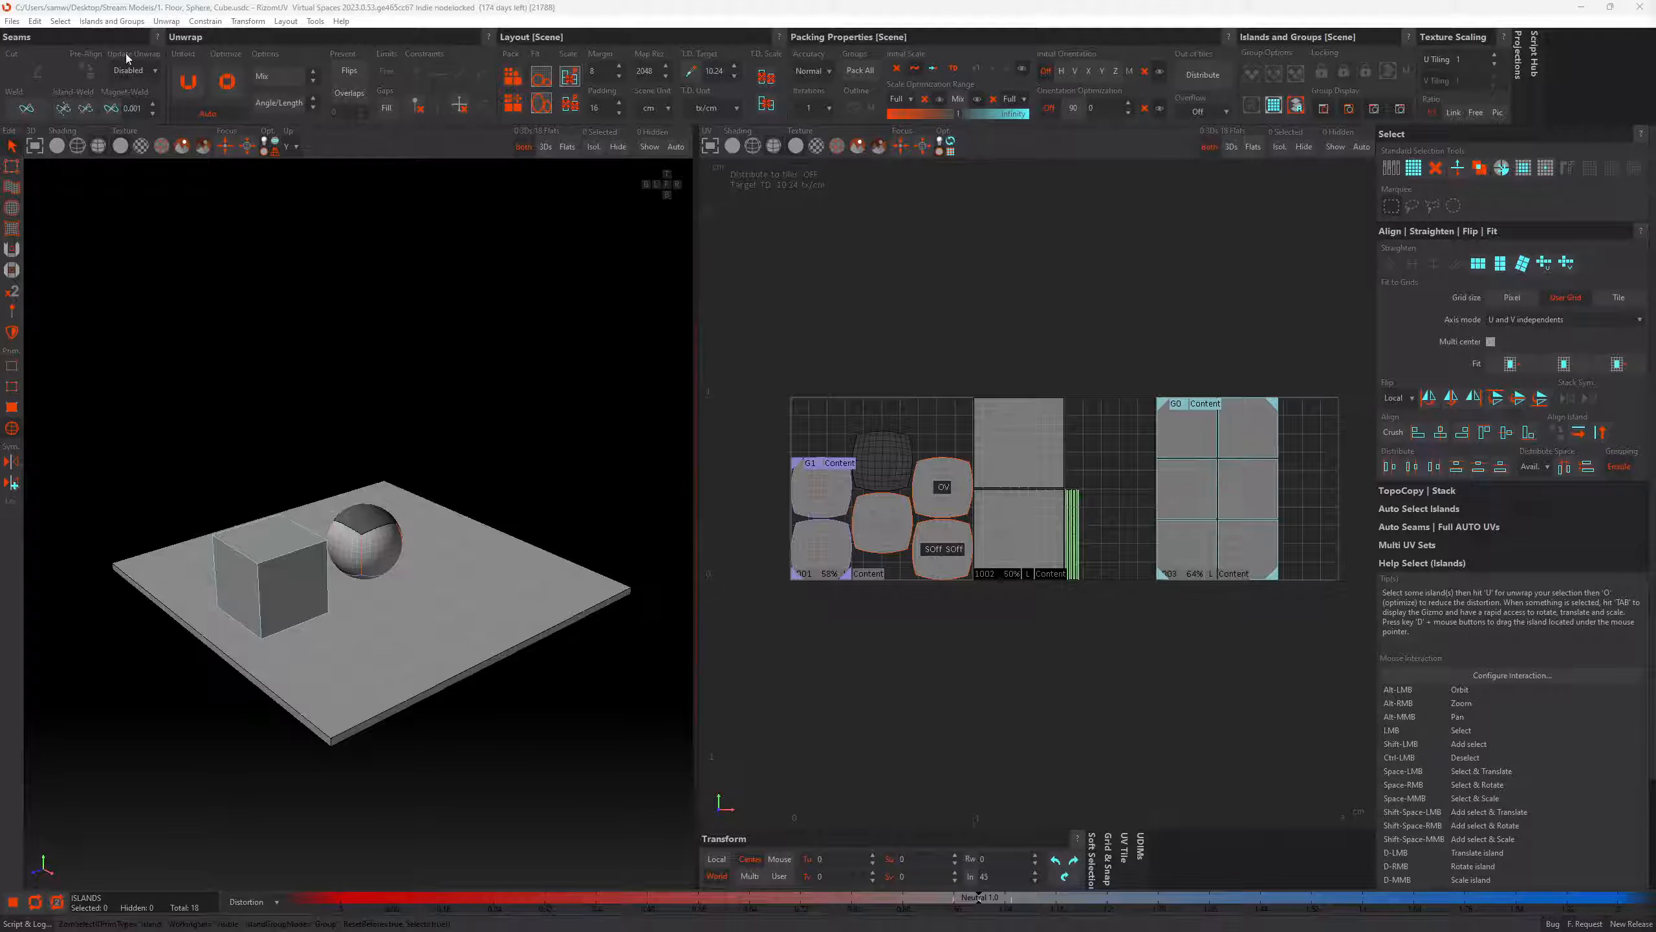
Save the scene and reload 1. Floor, Sphere, Cube.usdc with its UVs, loading all objects
left_click(12, 20)
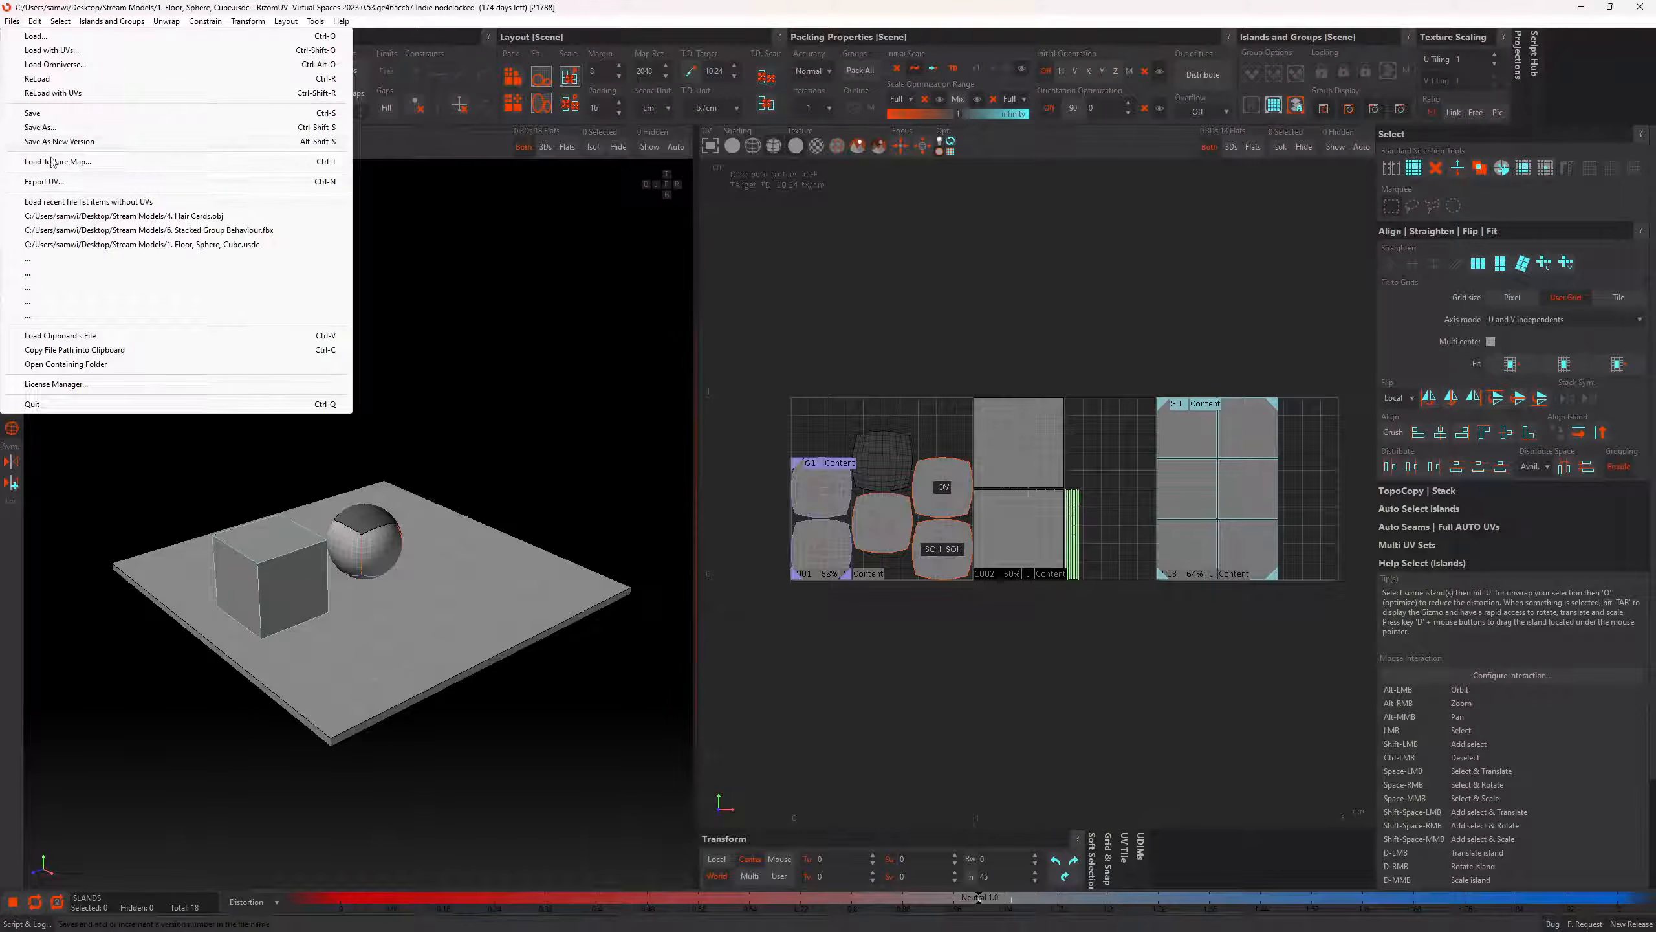
left_click(57, 115)
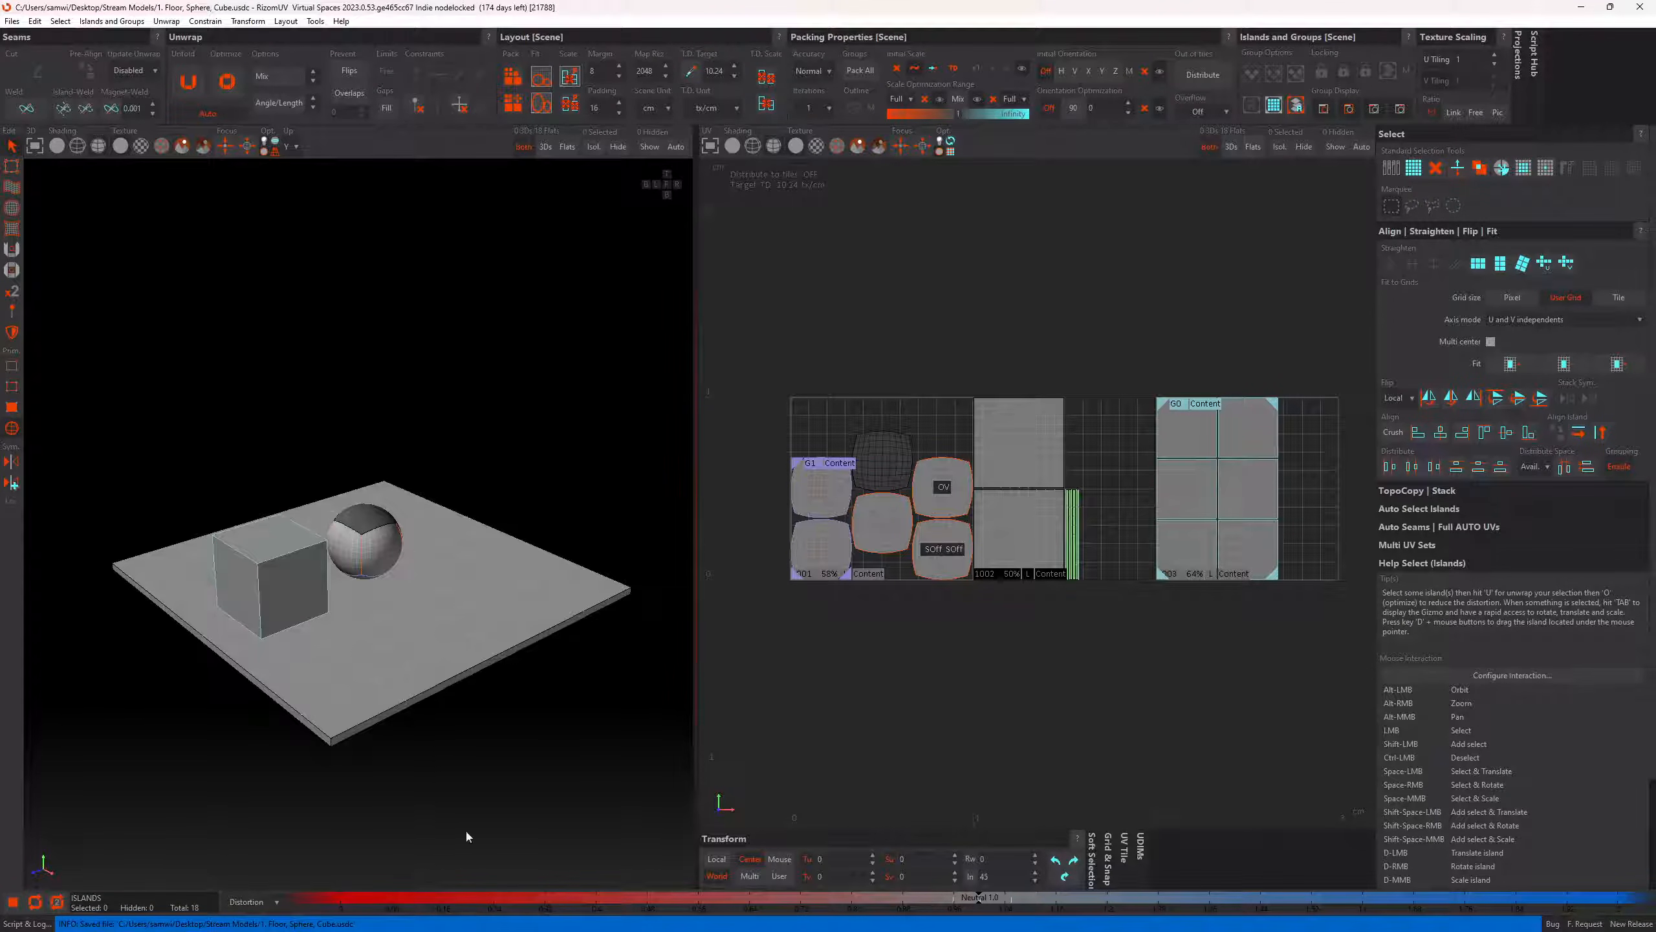
left_click(12, 21)
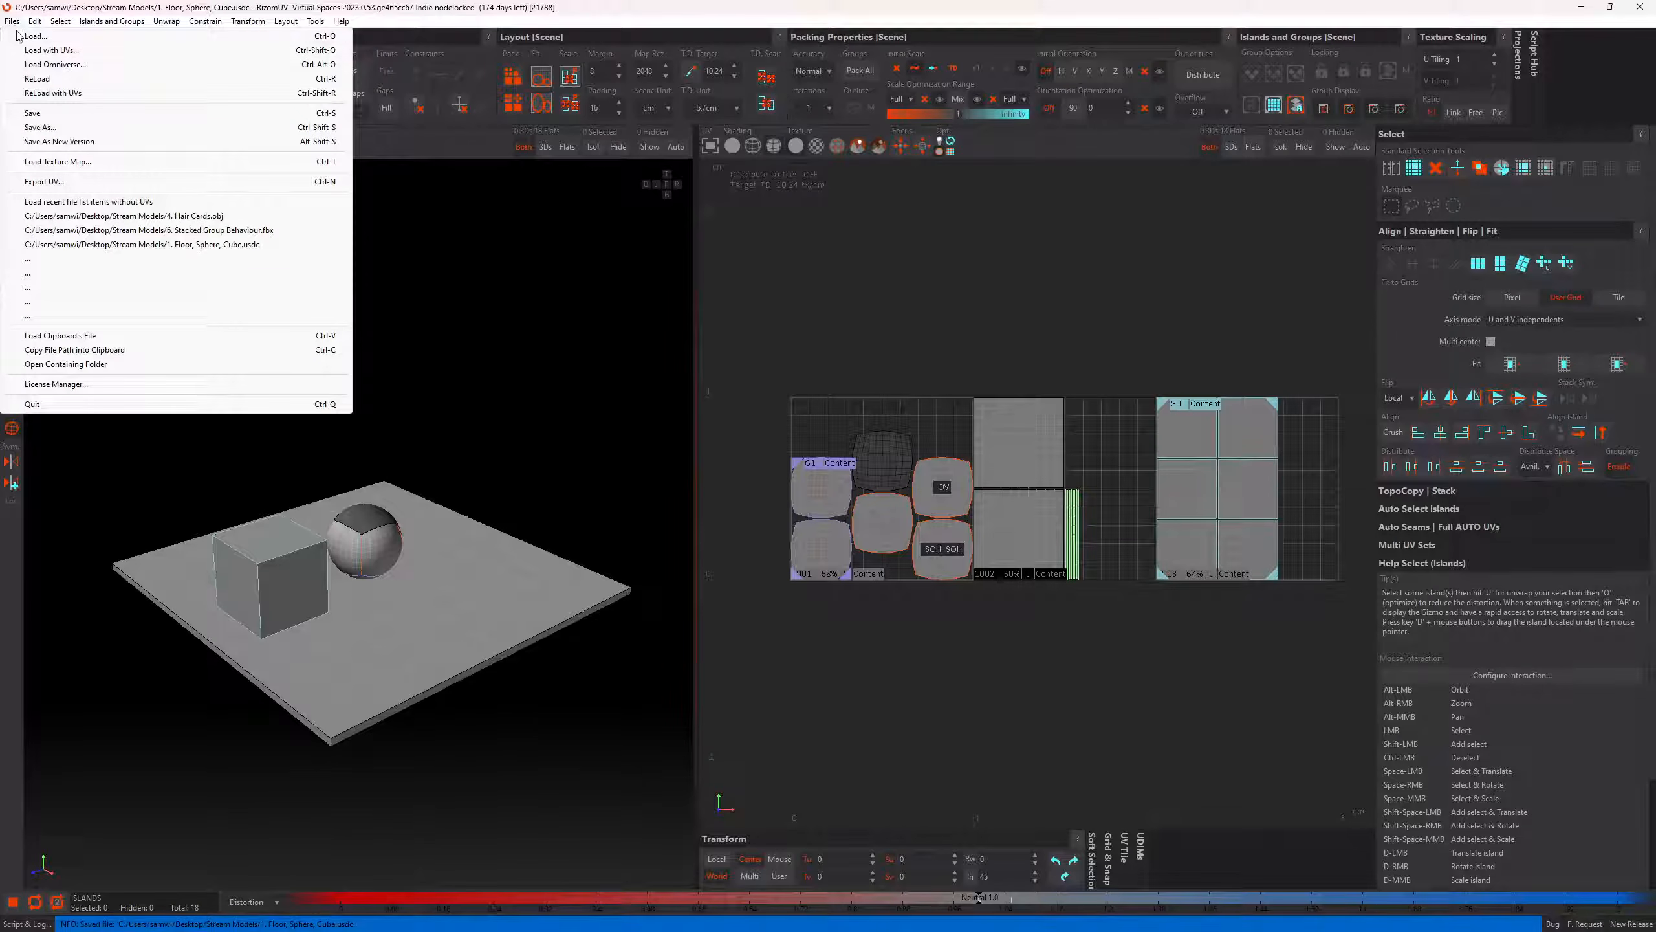
left_click(49, 50)
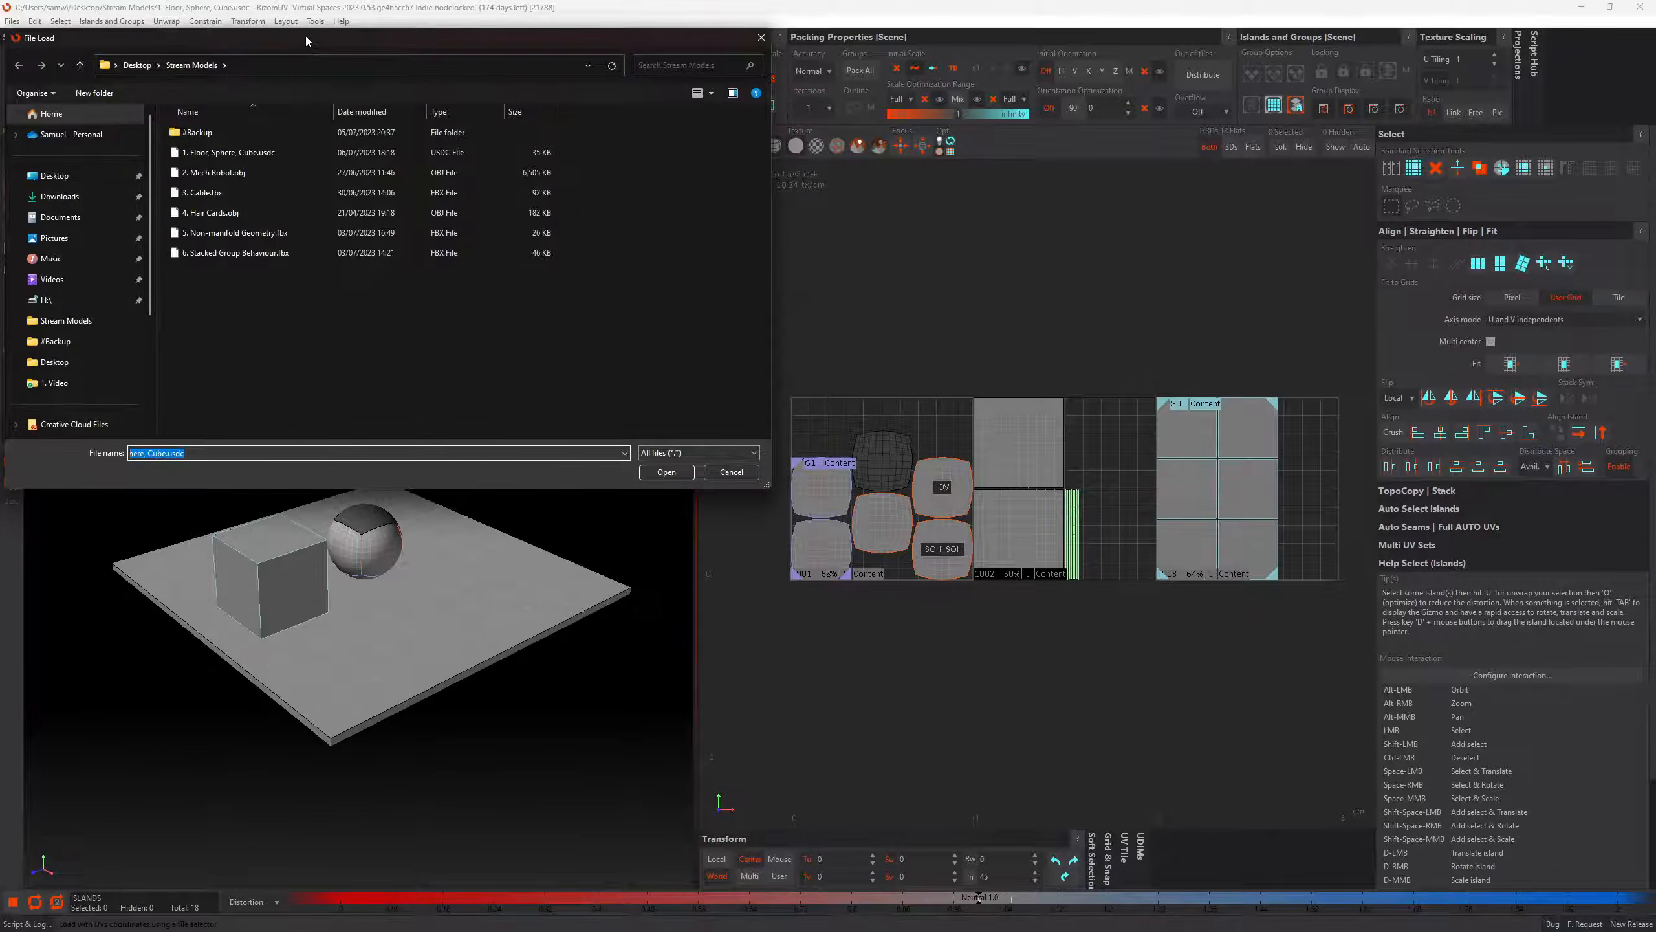
left_click_drag(305, 36, 649, 200)
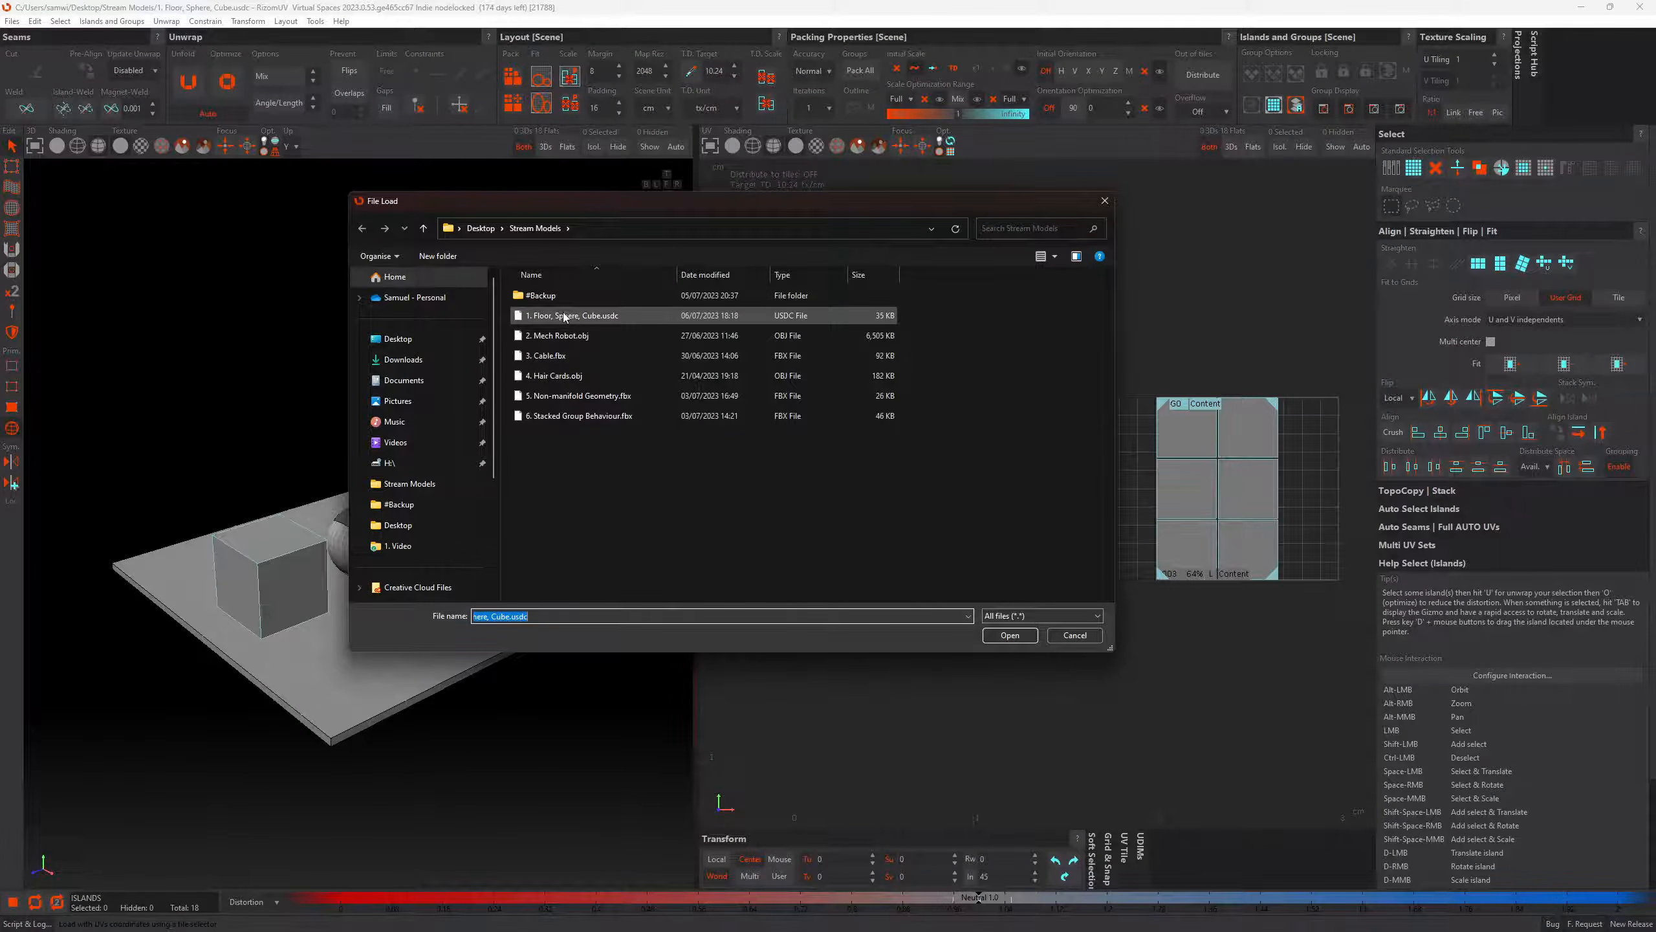
double_click(564, 316)
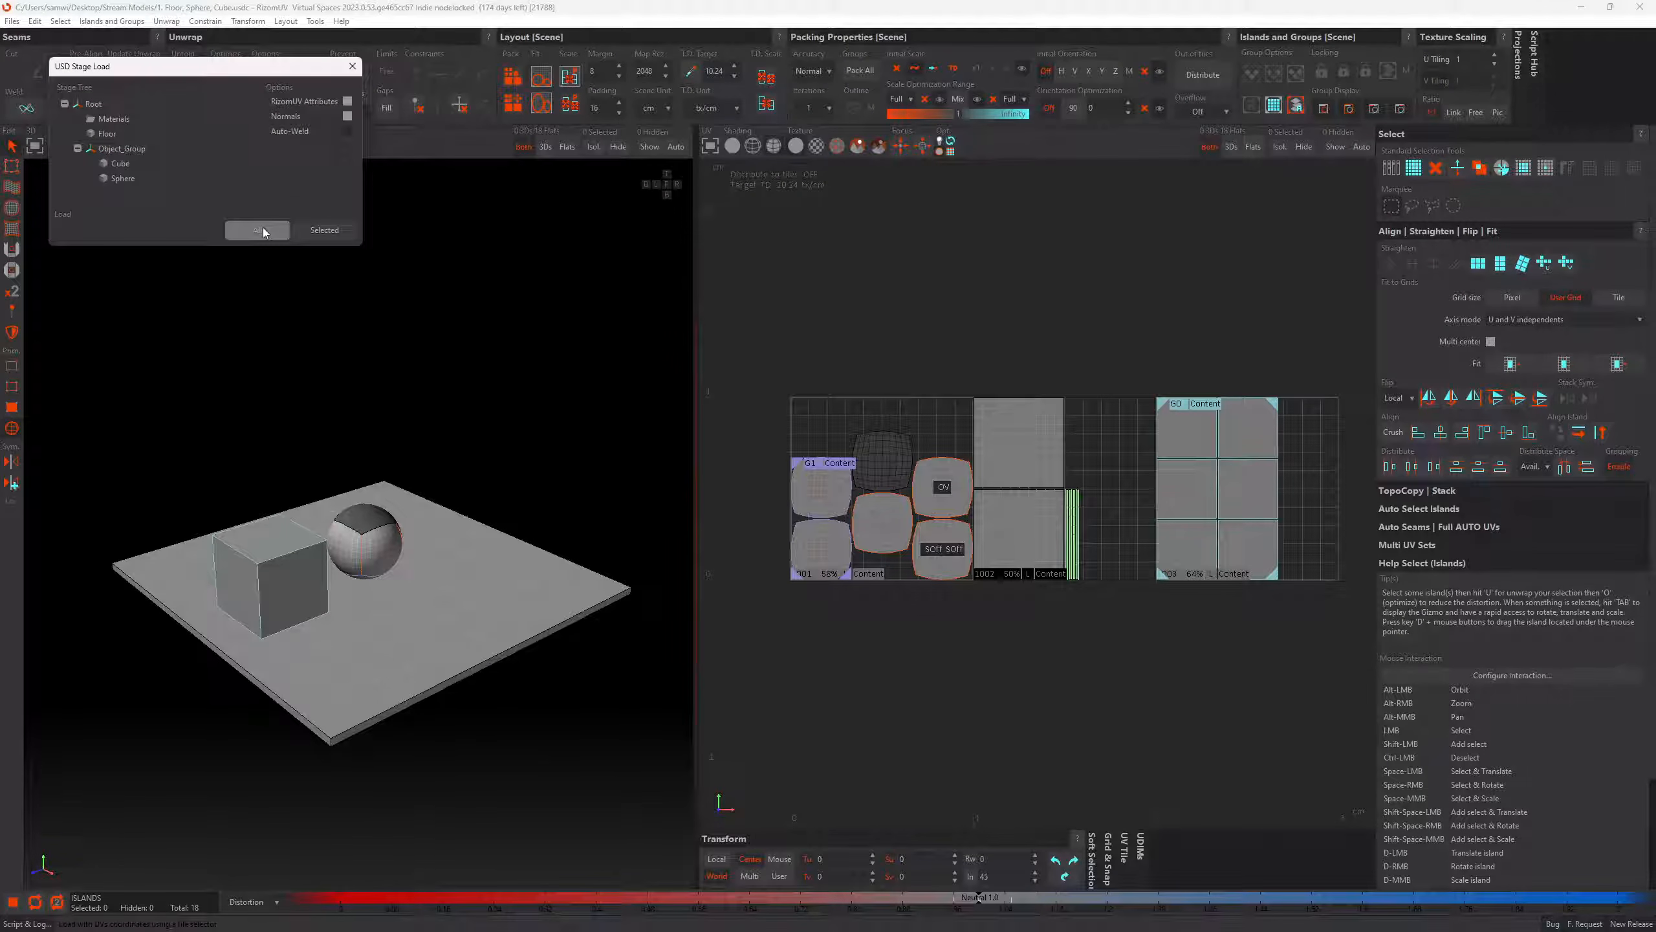
left_click(258, 229)
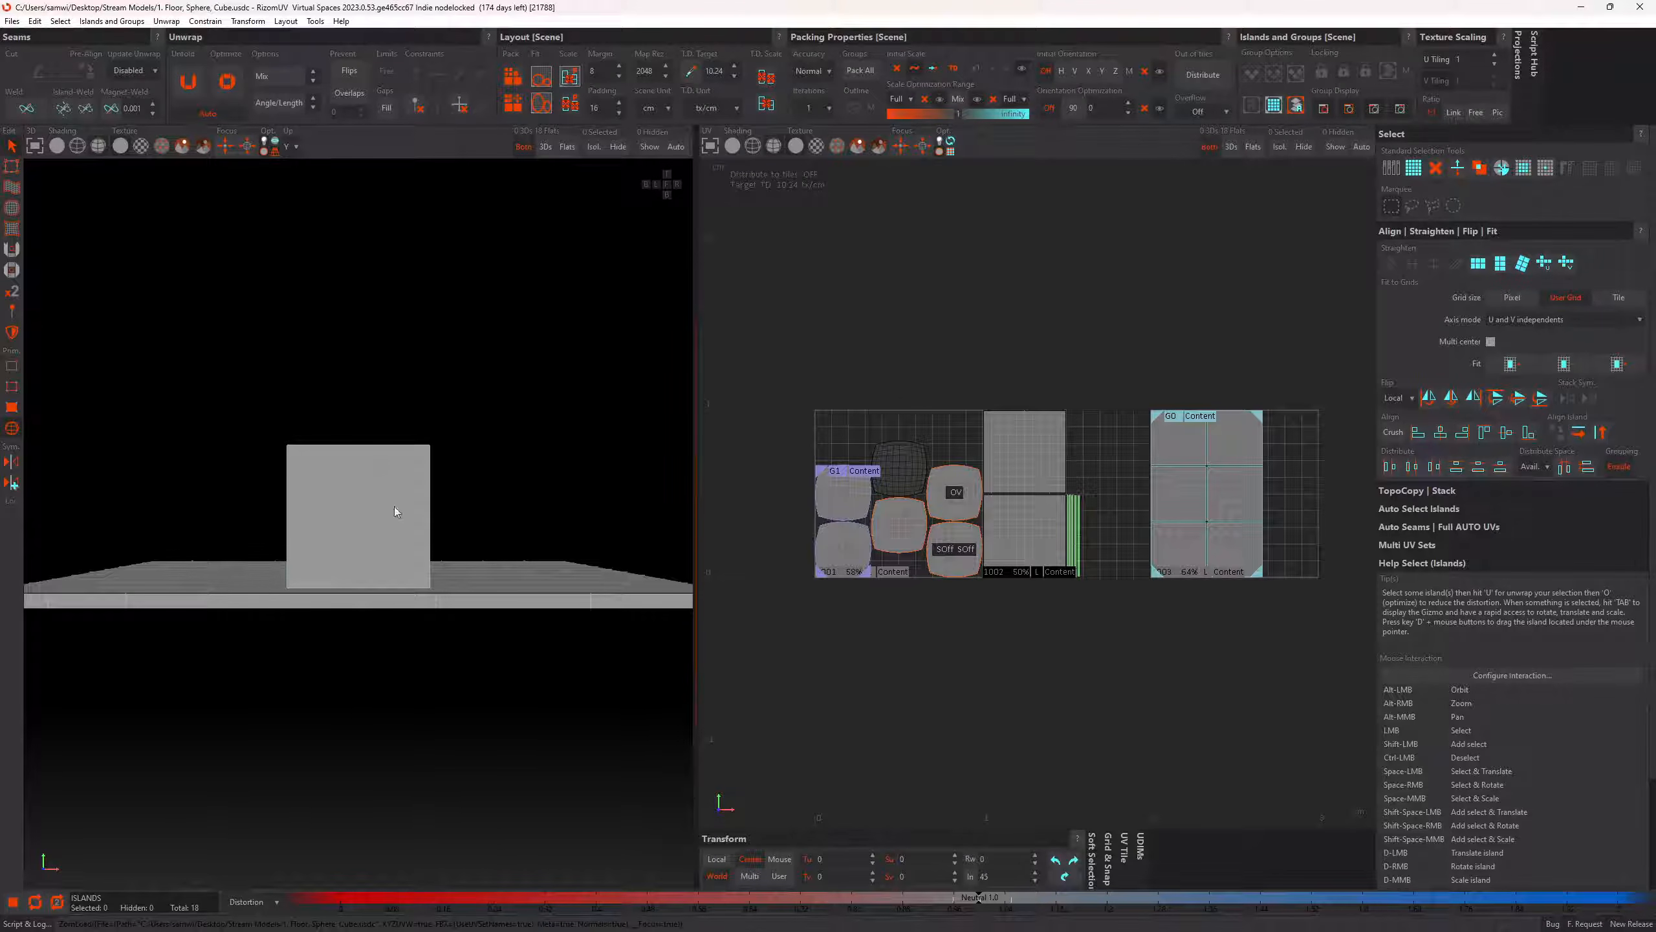
left_click_drag(484, 541, 407, 561, "alt")
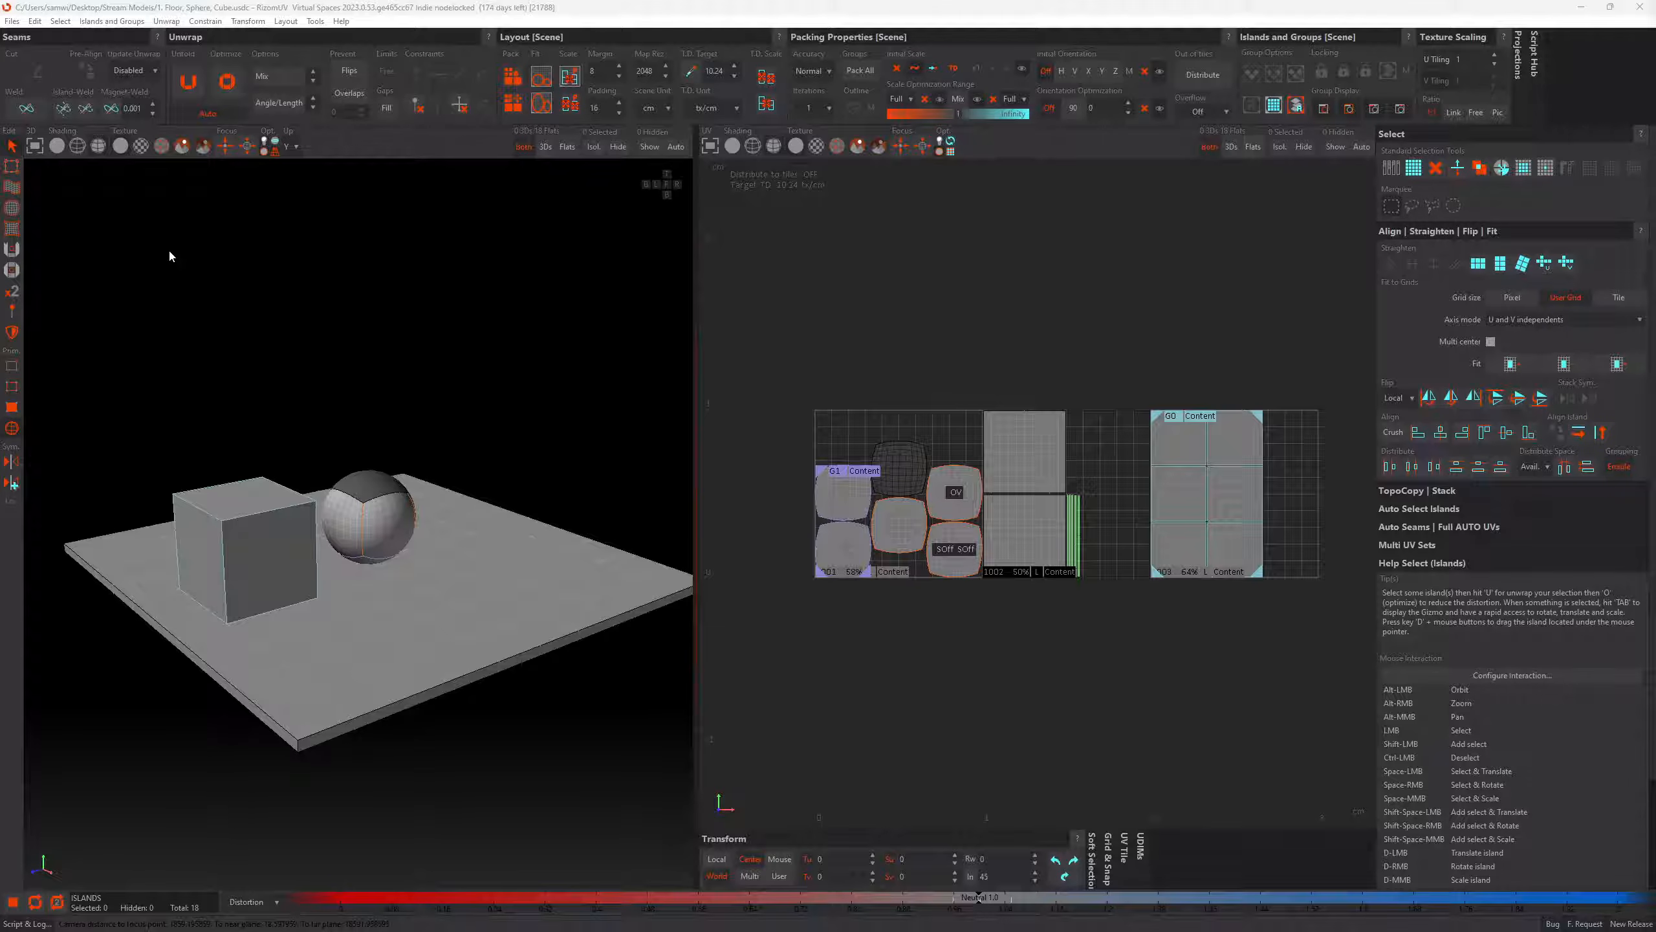
Load only the Cube from 1. Floor, Sphere, Cube.usdc with its UVs
left_click(12, 21)
left_click(78, 50)
double_click(535, 317)
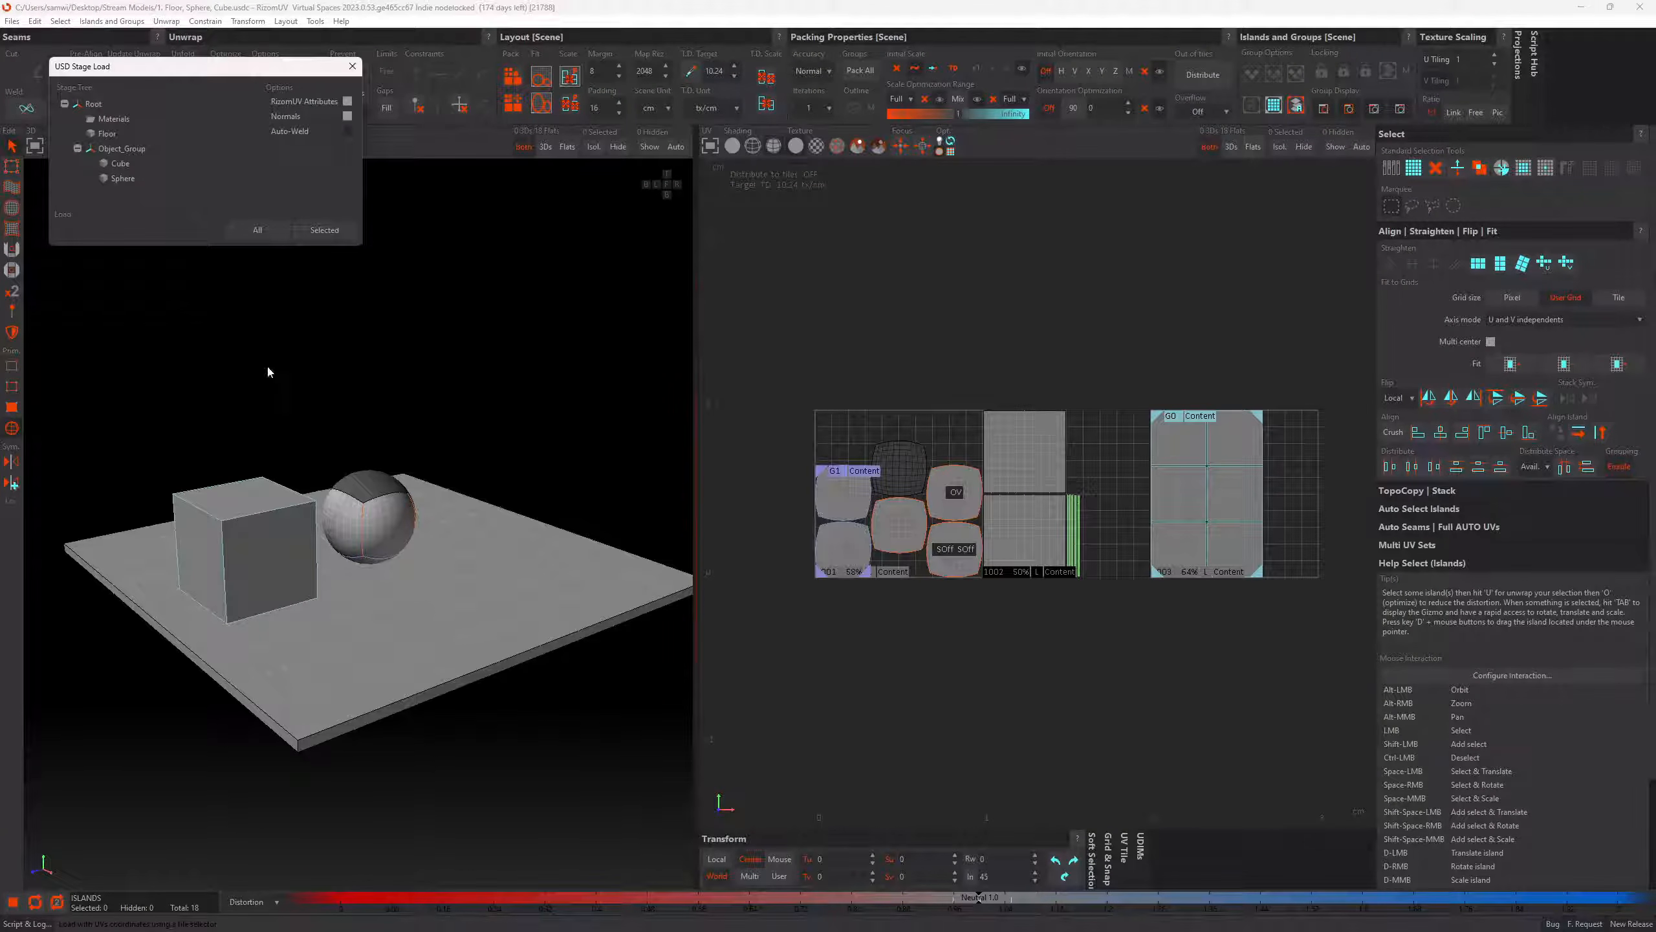
left_click(119, 165)
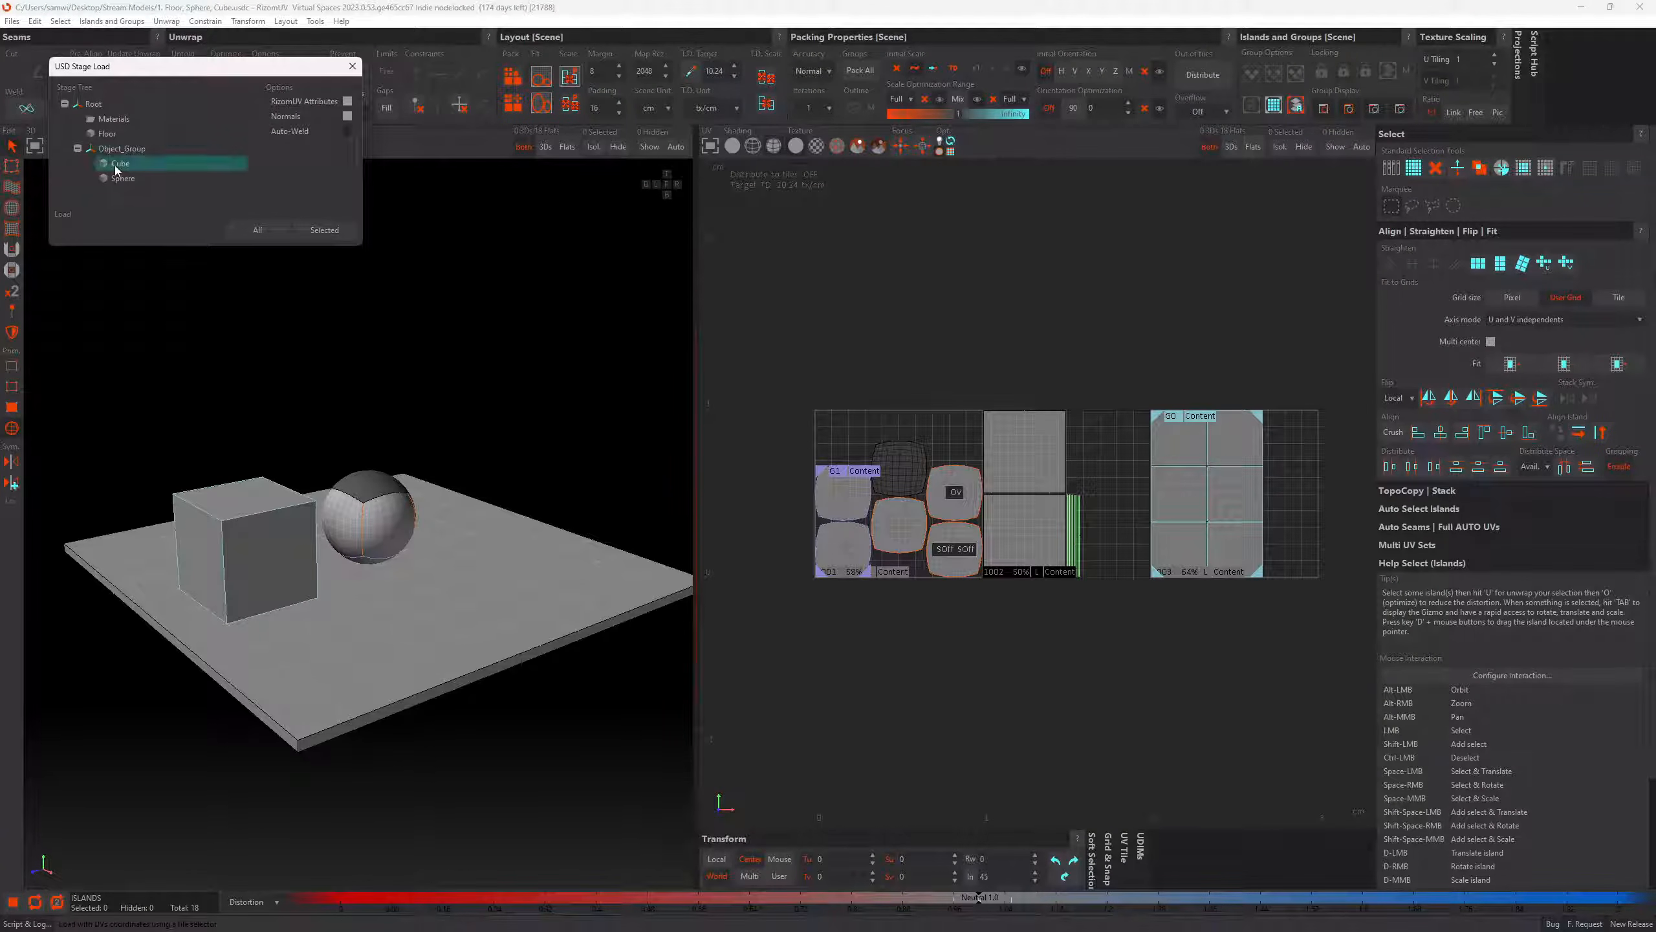
left_click(328, 233)
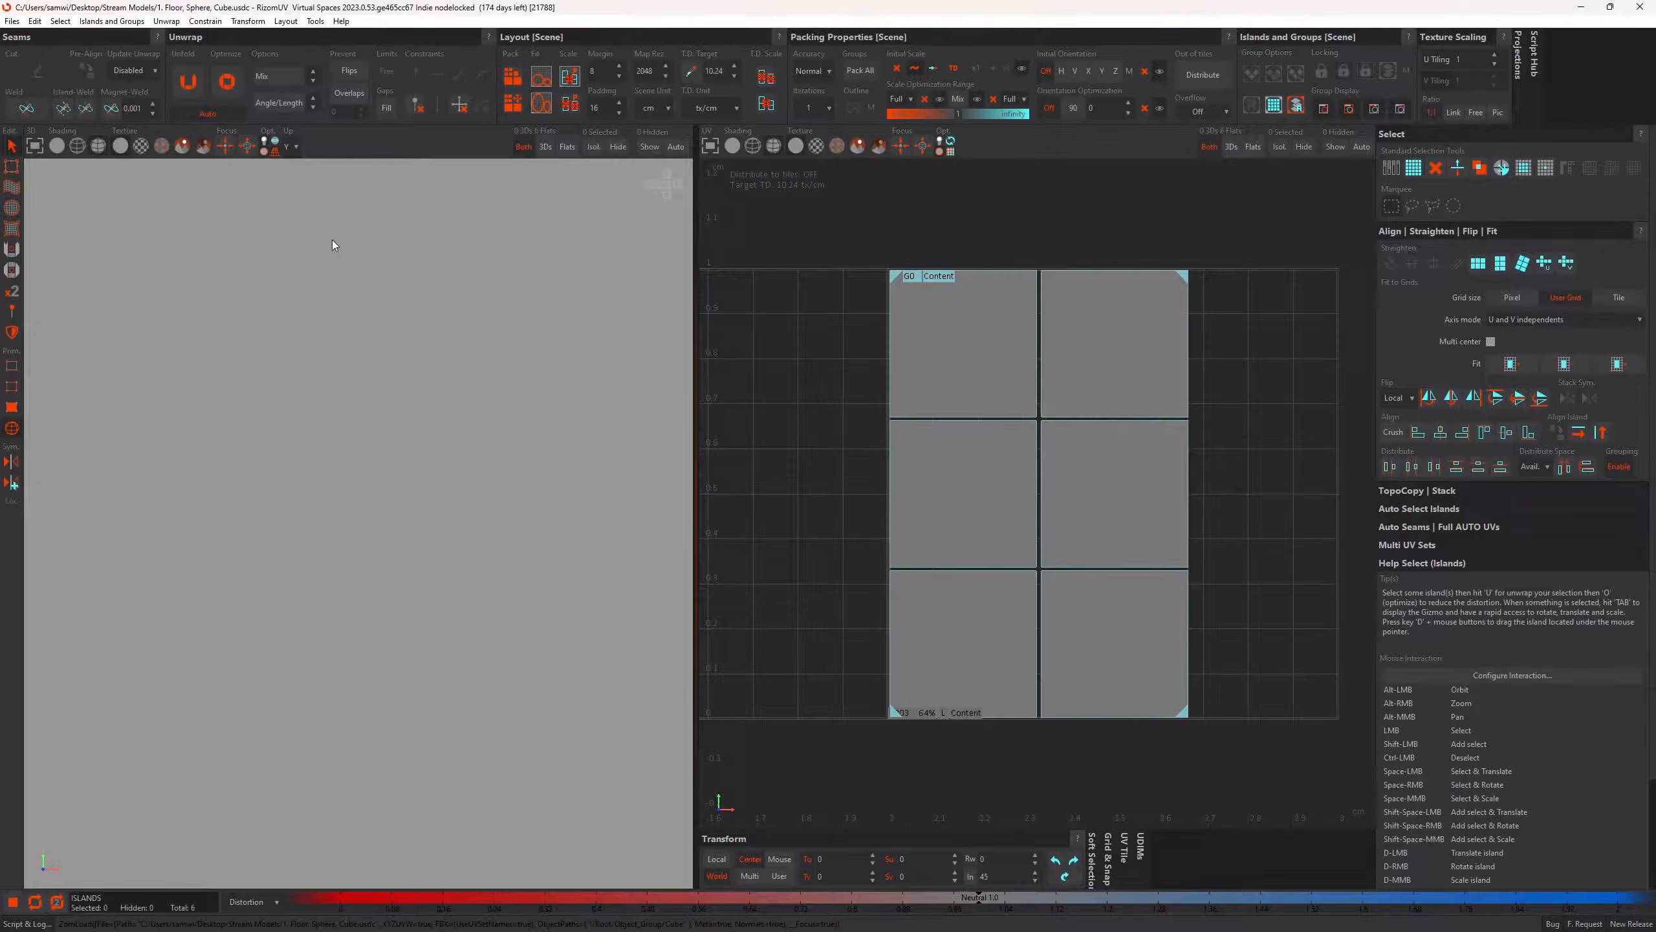
scroll(849, 544, "down", 5)
middle_click_drag(833, 586, 957, 572, "alt")
scroll(956, 574, "down", 3)
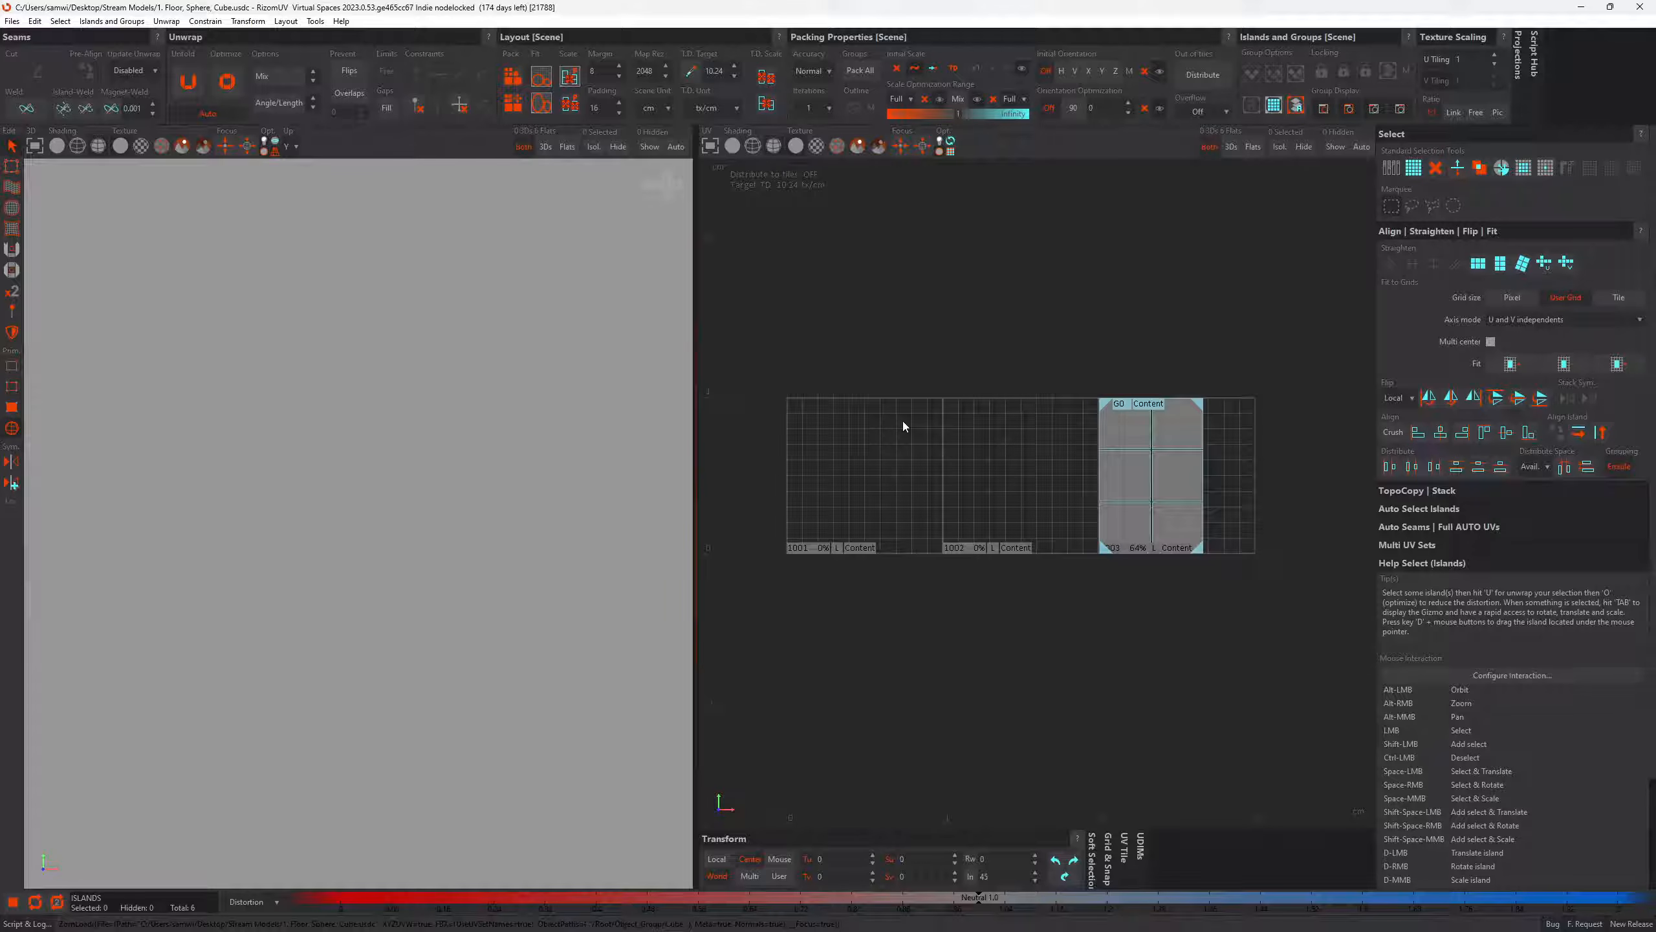
scroll(585, 556, "down", 4)
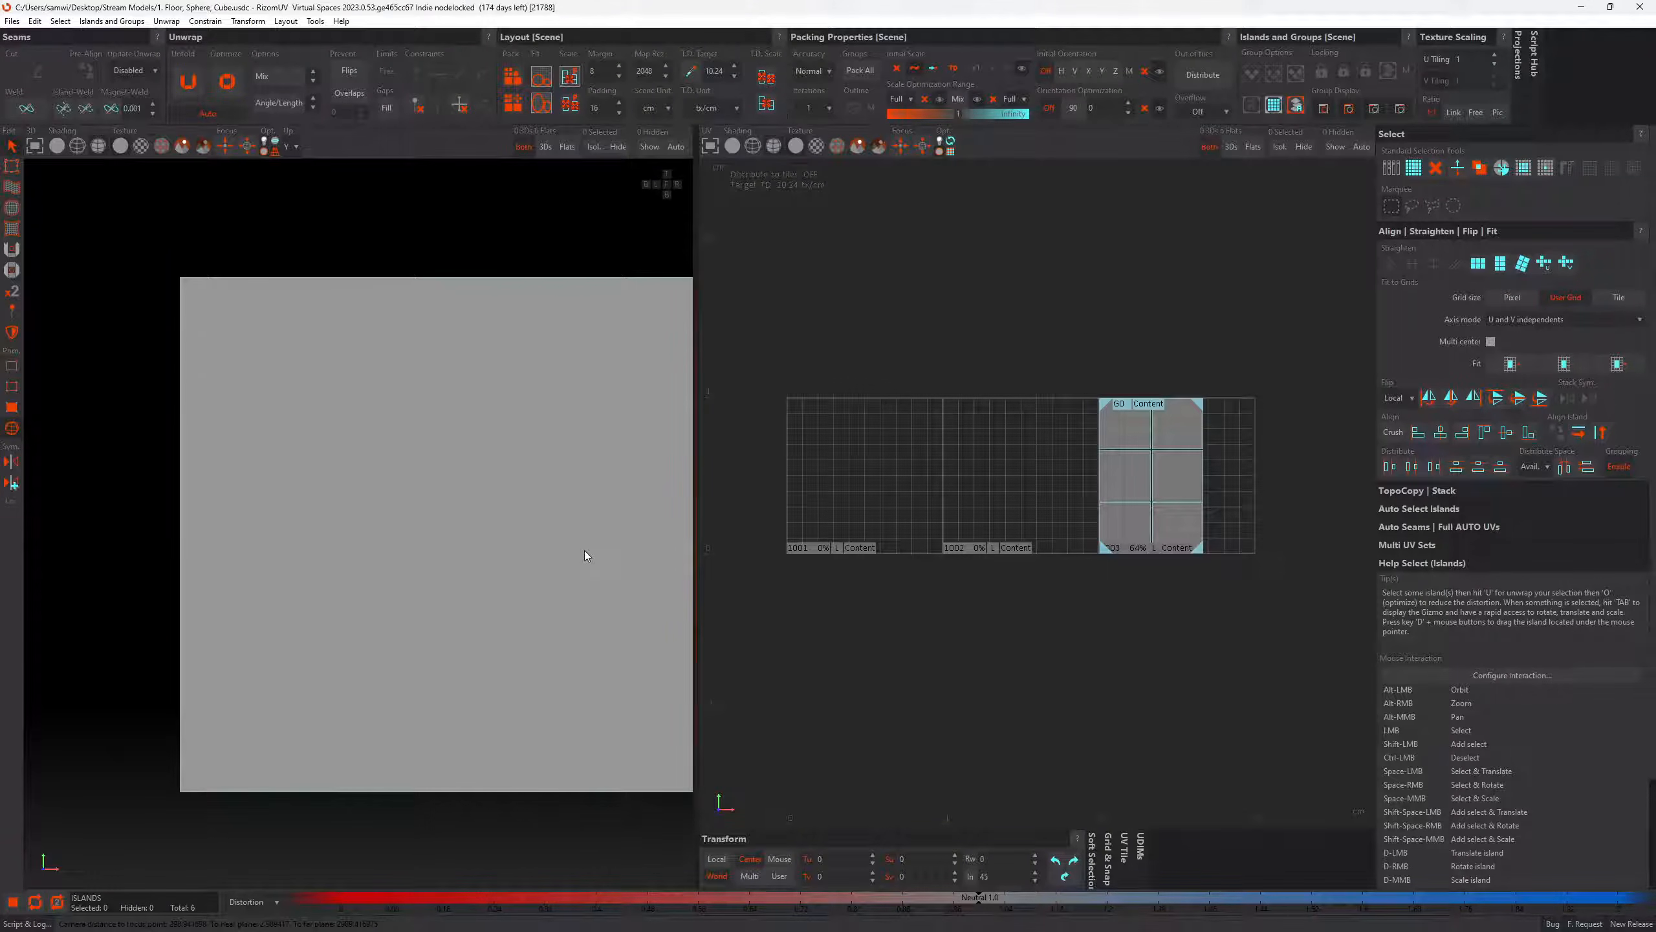
middle_click_drag(585, 550, 517, 537, "alt")
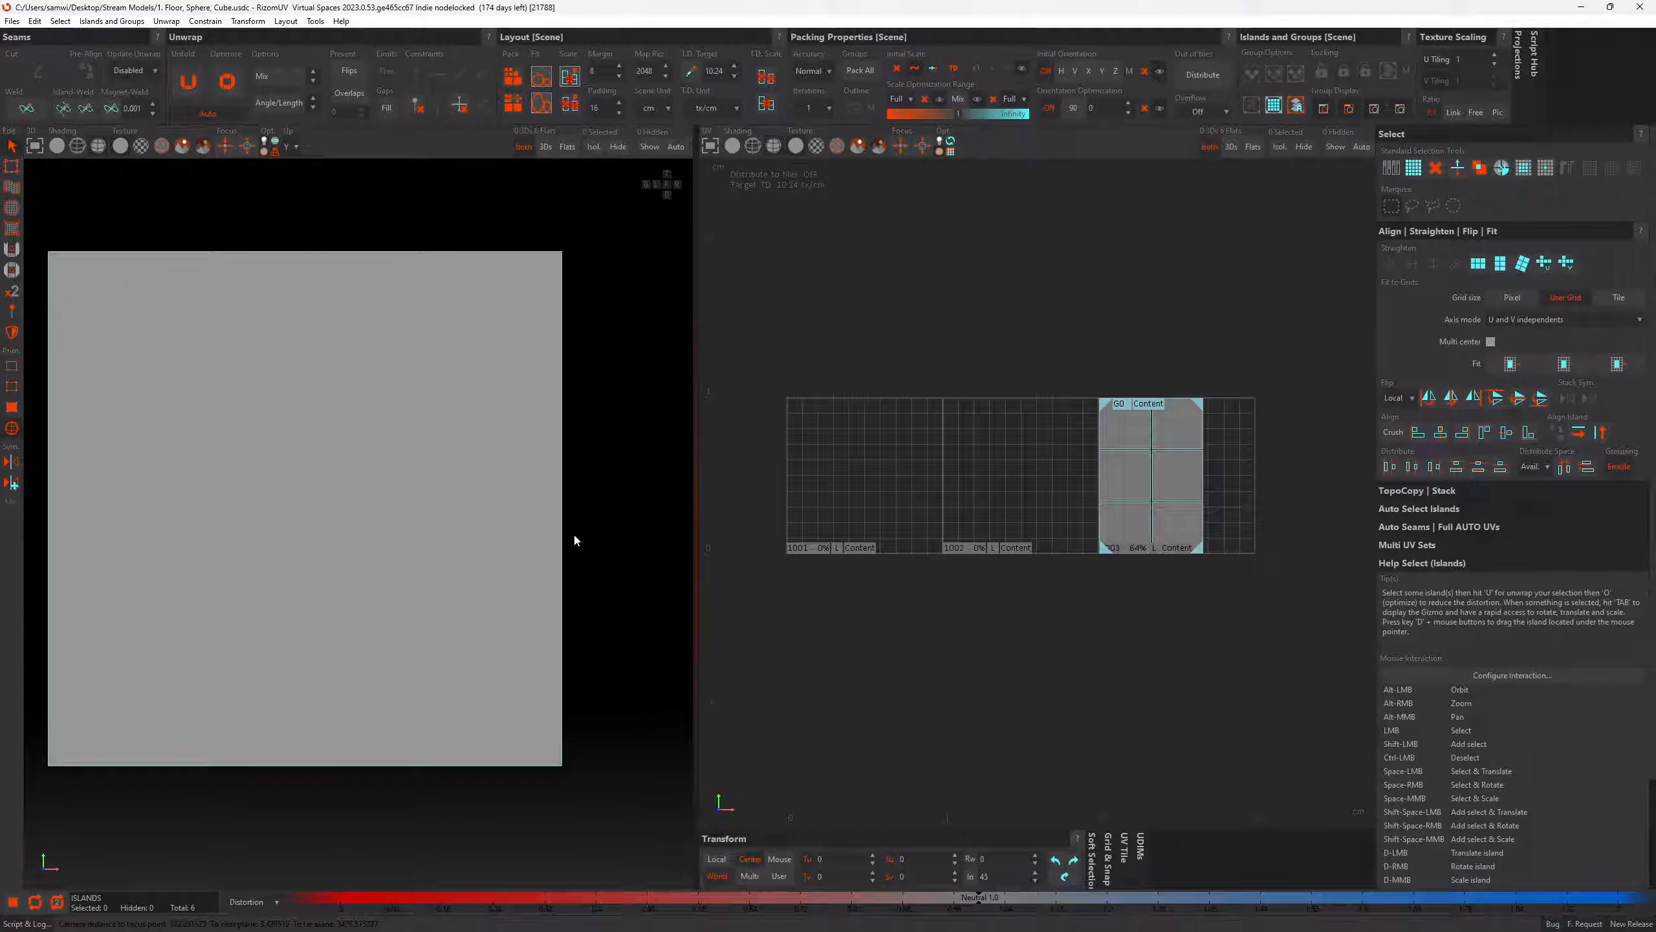
Close RizomUV
left_click(1641, 8)
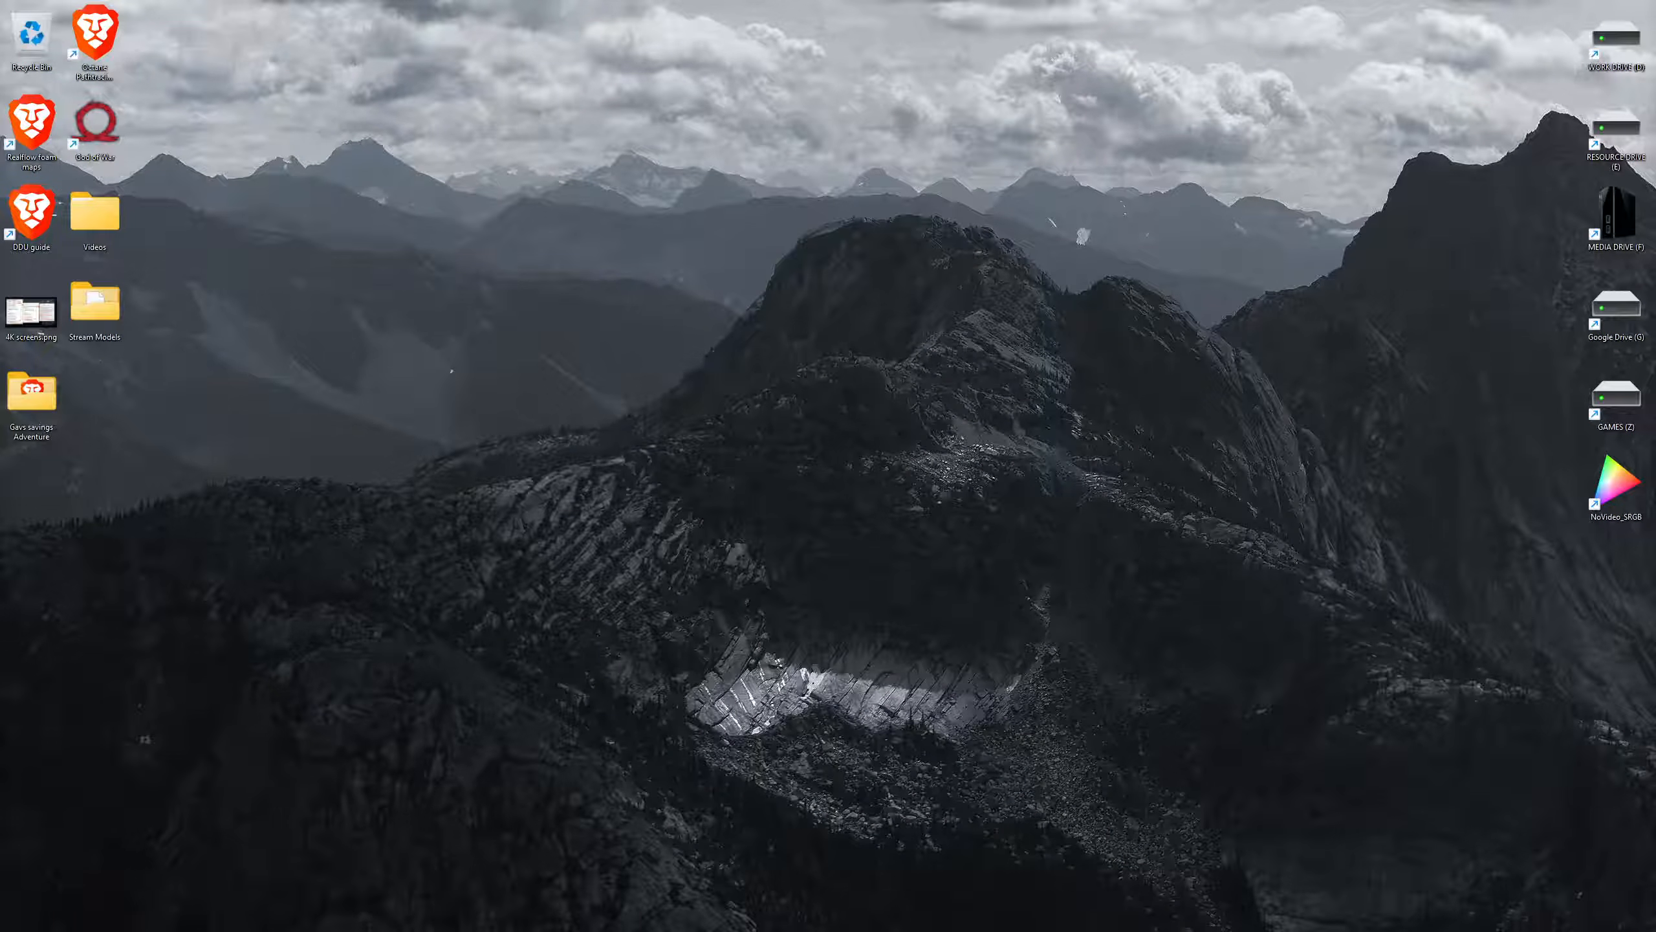
Switch to Cinema 4D and open 1. Floor, Sphere, Cube.usdc with the existing USD import settings
mouse_move(928, 926)
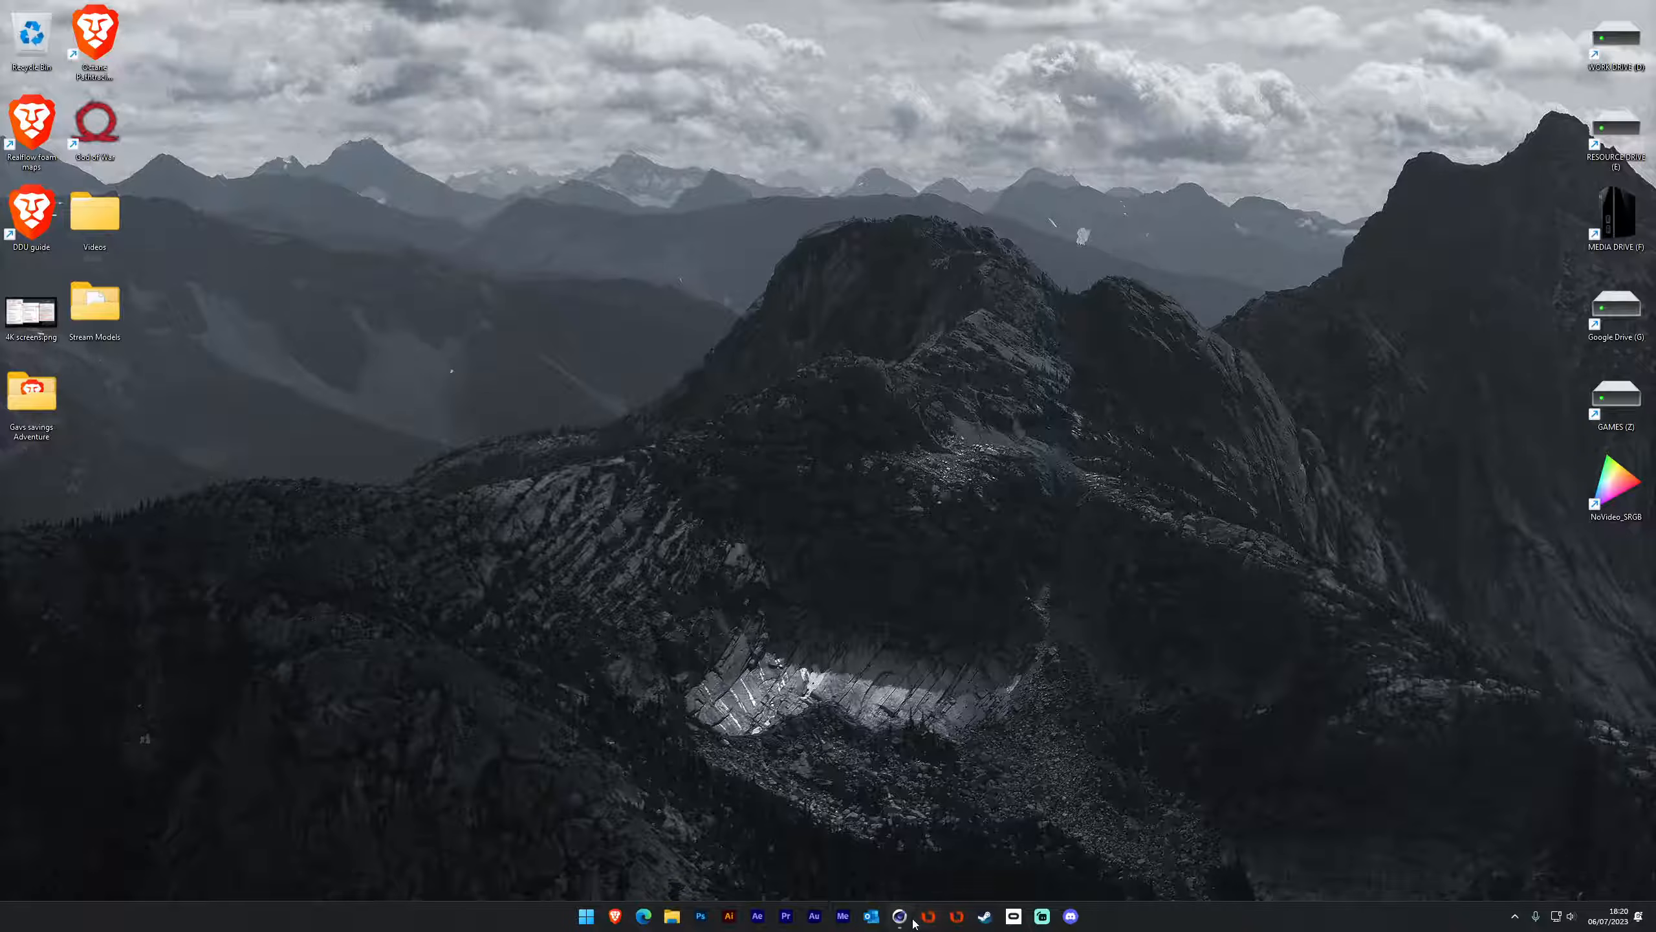
left_click(899, 920)
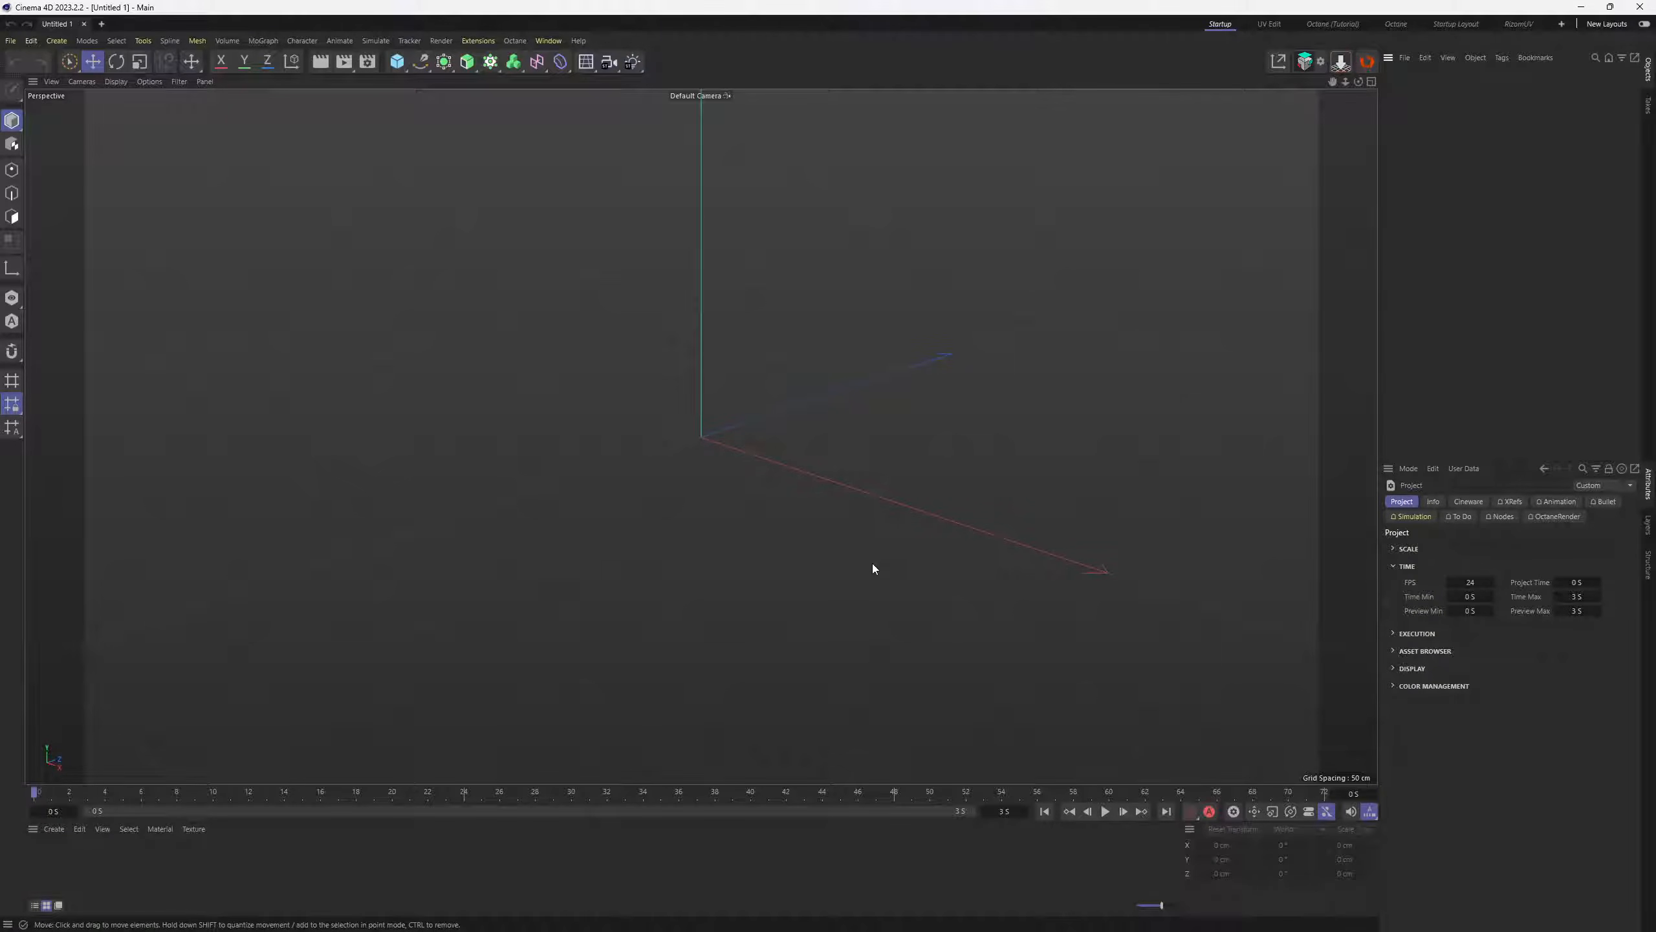
left_click(11, 42)
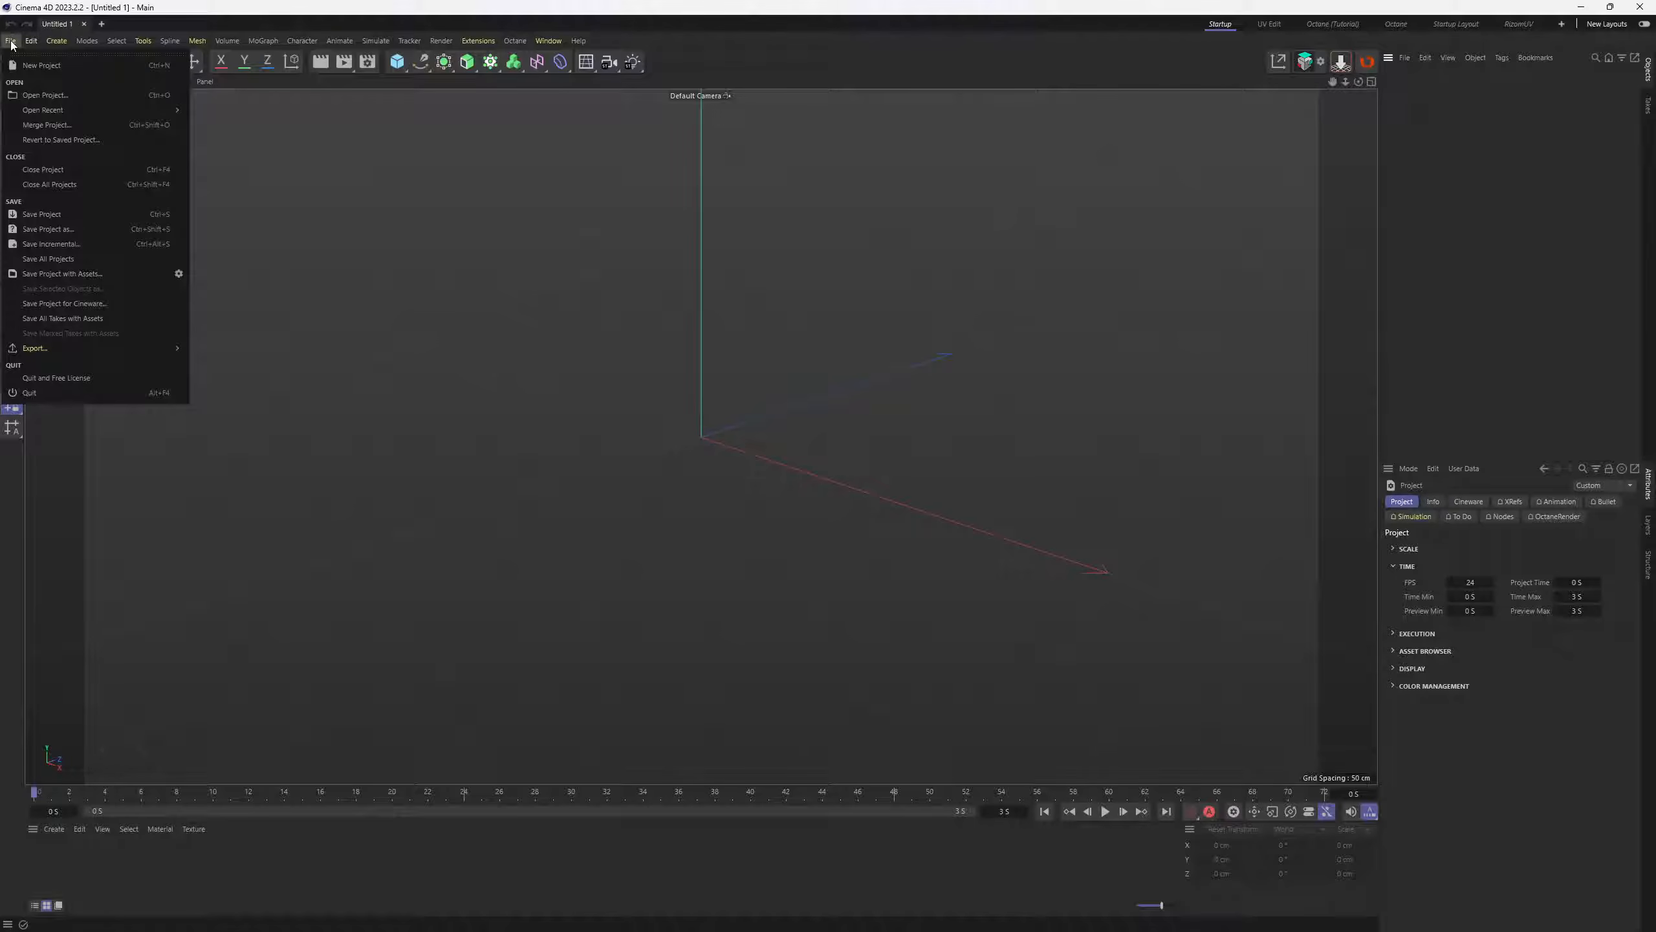
left_click(64, 96)
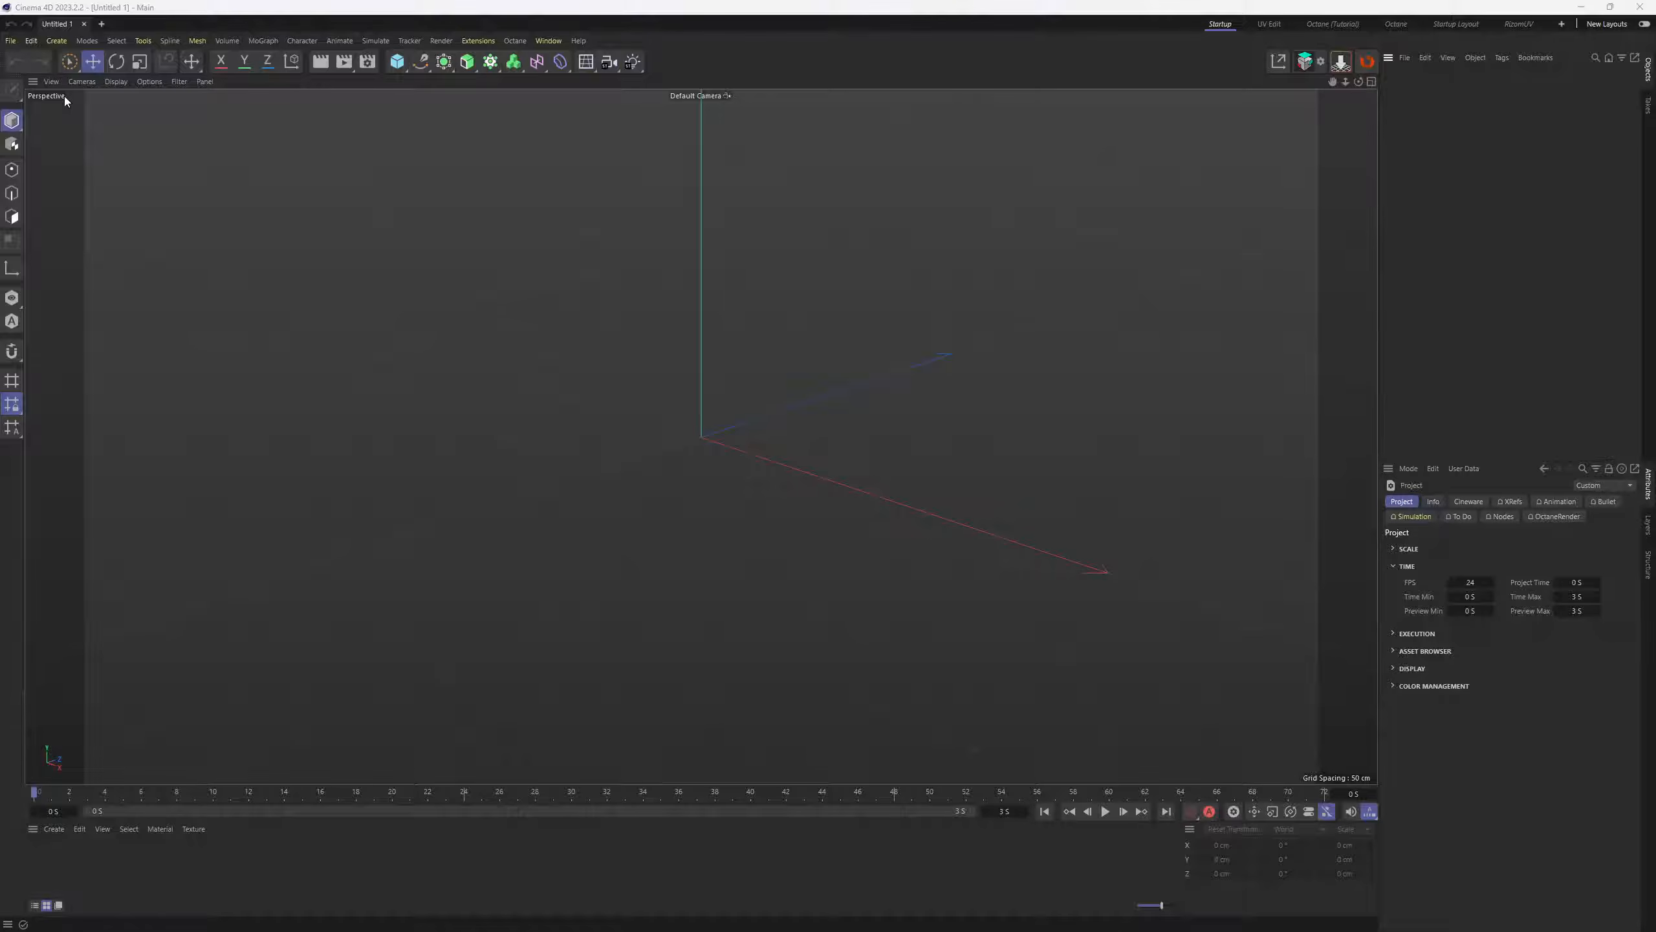
double_click(557, 216)
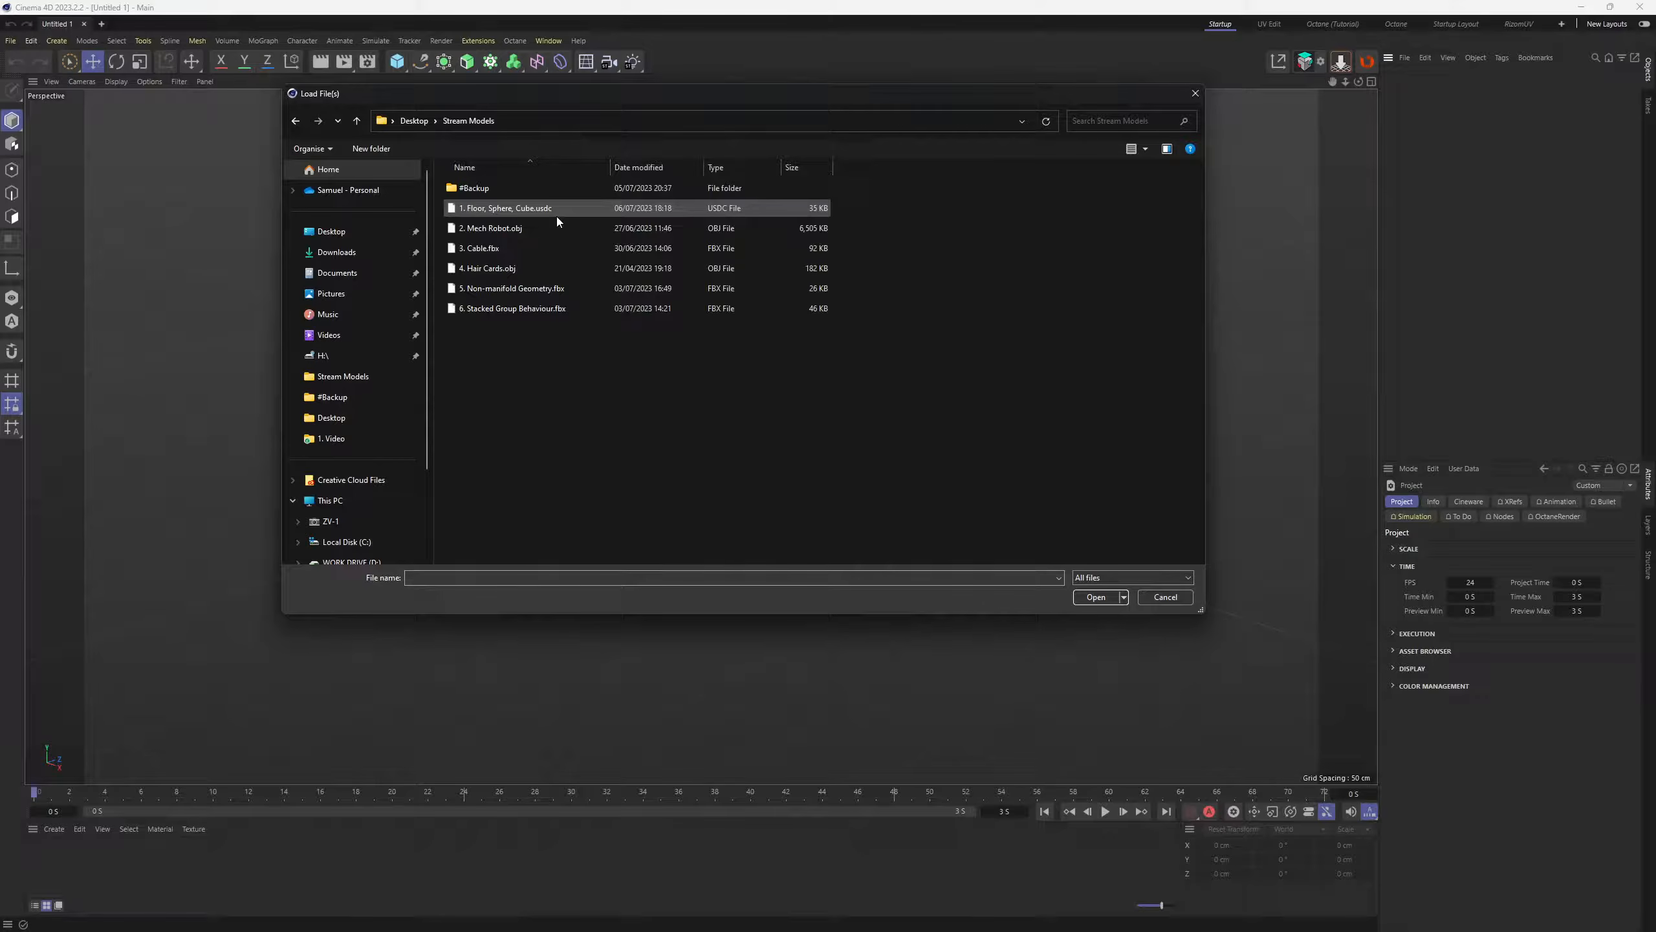
left_click(503, 208)
double_click(503, 208)
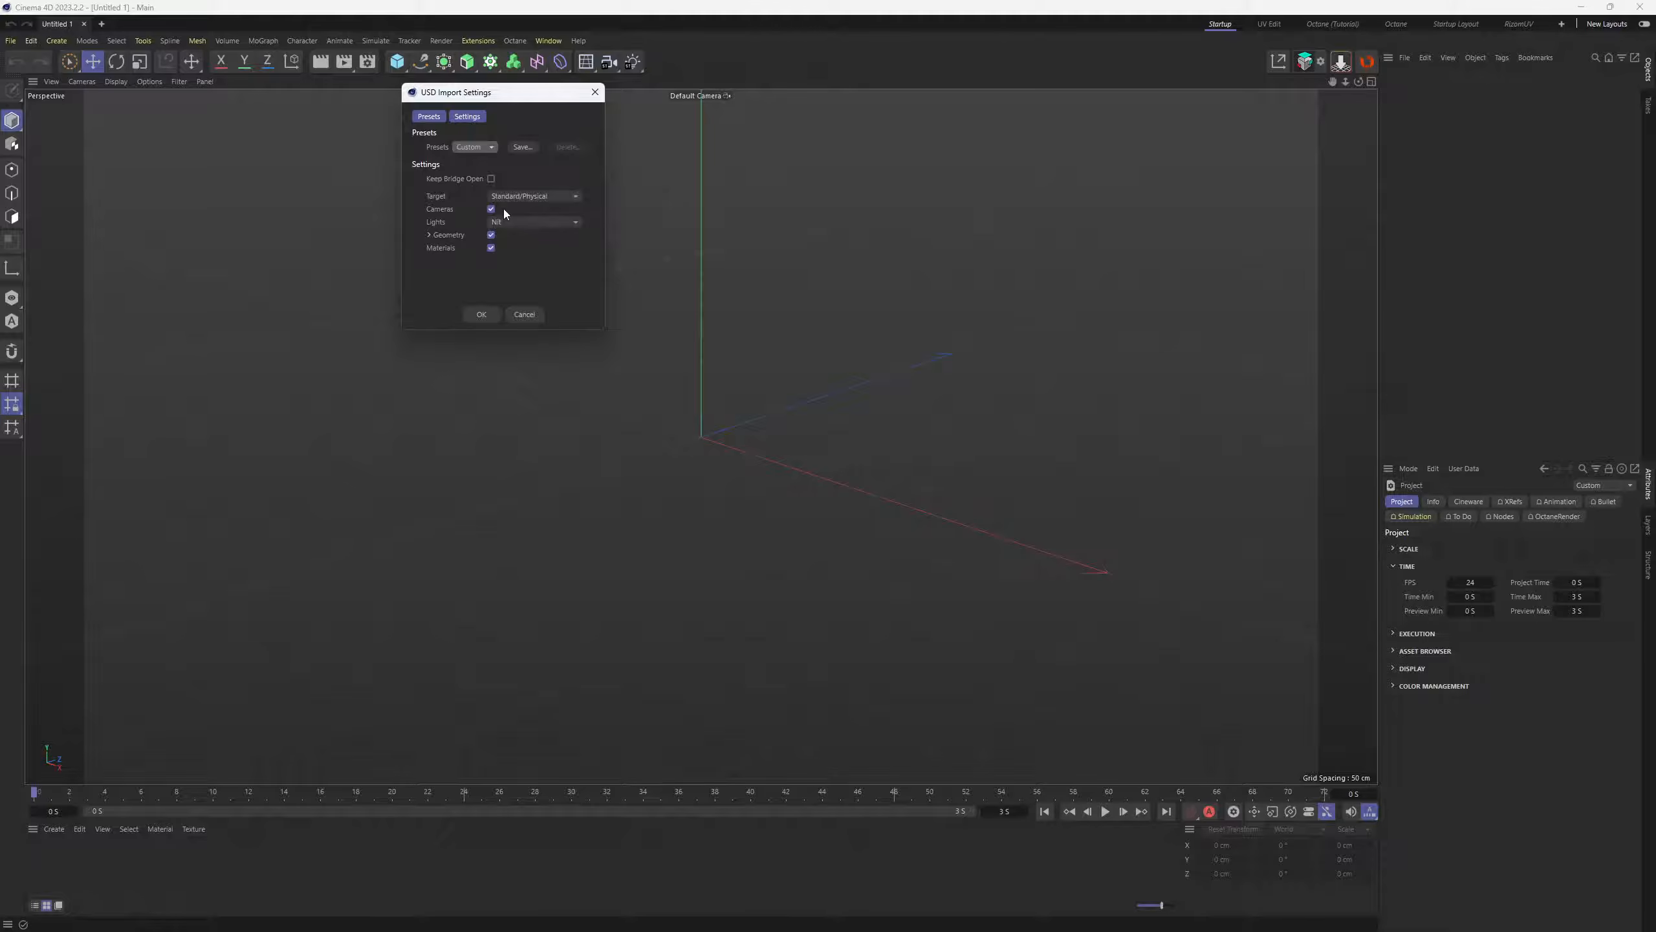
left_click(474, 161)
left_click(475, 319)
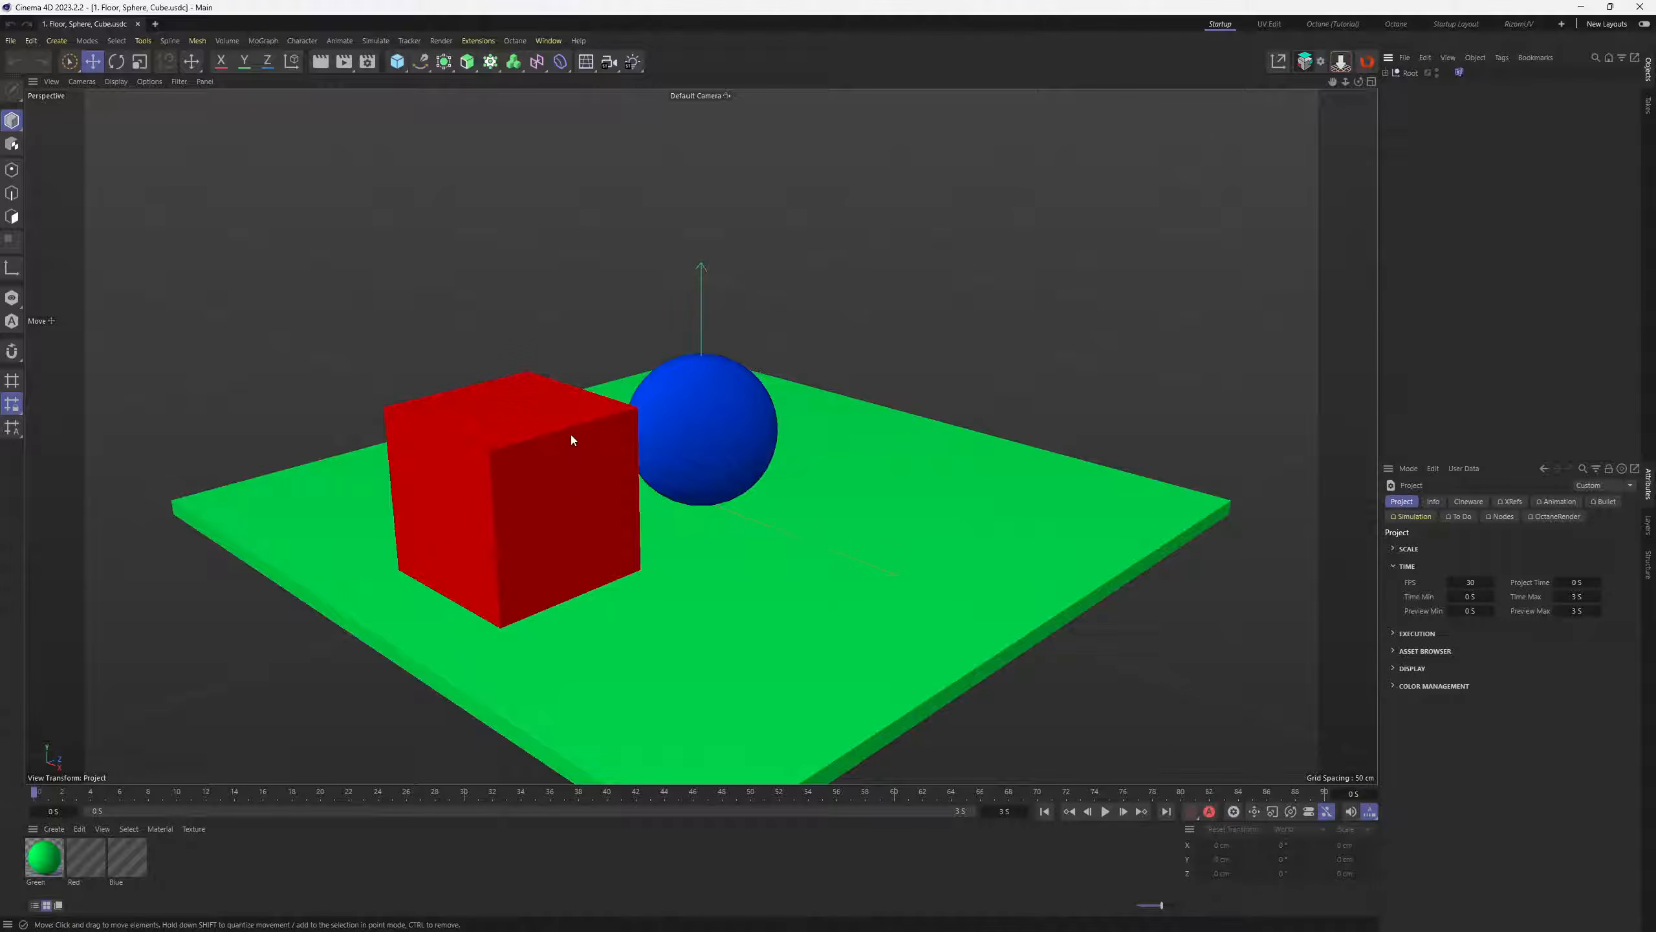
Display wireframe lines on the shaded objects and move the Cube across the Floor to about X 379 cm, Z 323 cm
middle_click_drag(693, 557, 678, 462, "alt")
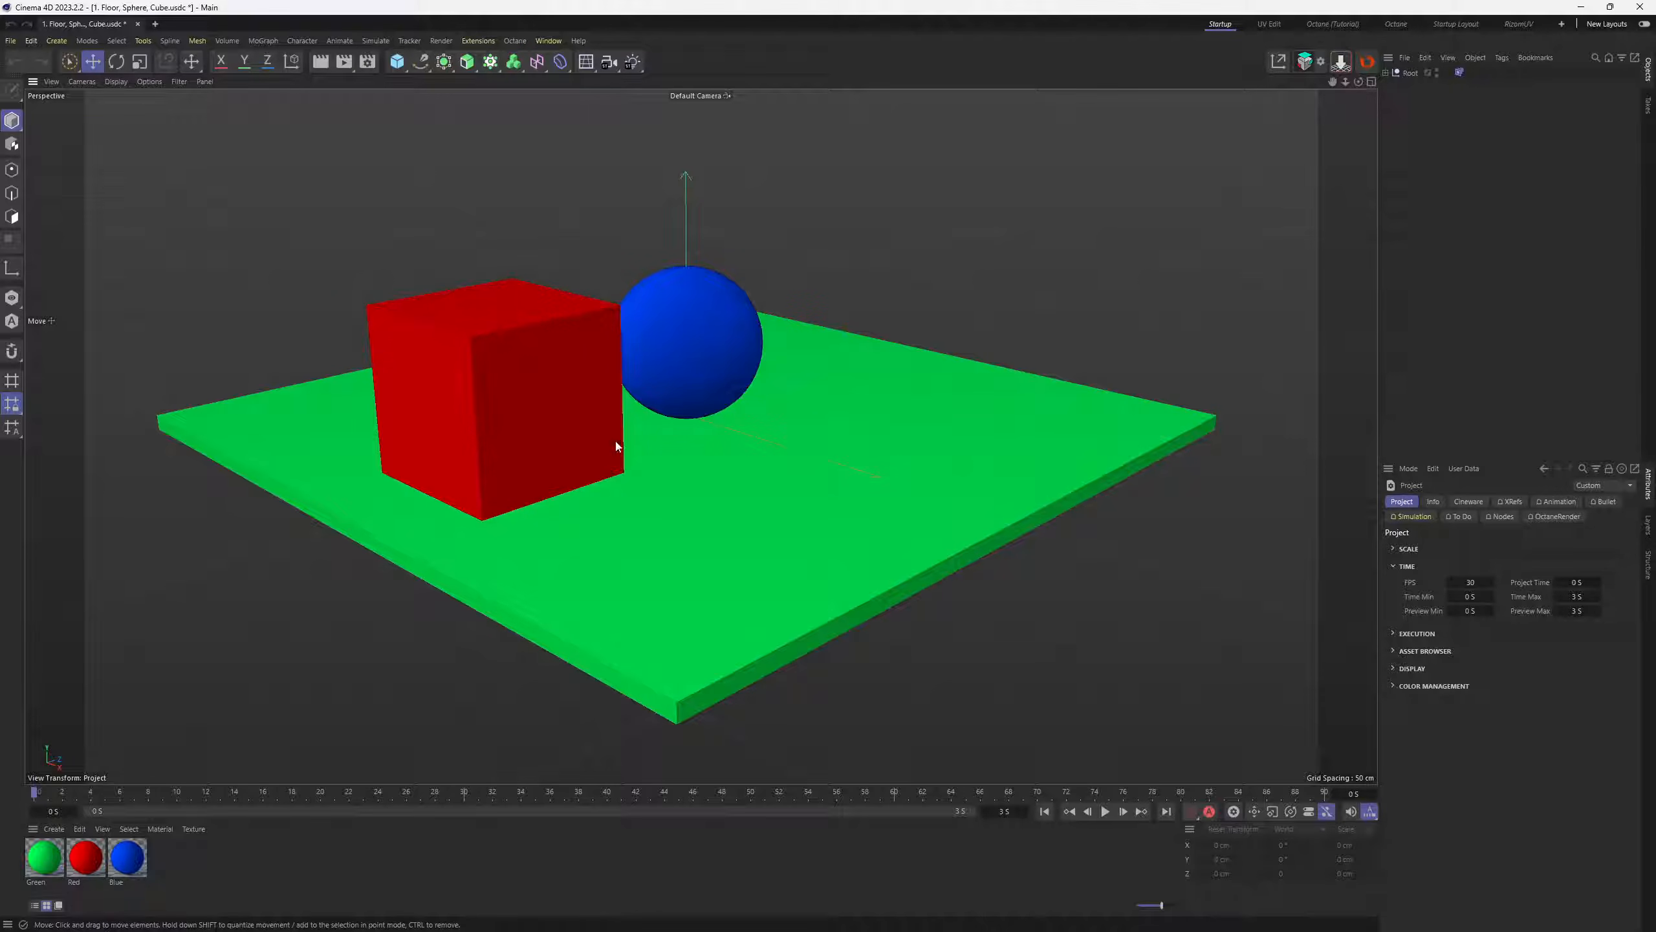
key("n")
key("b")
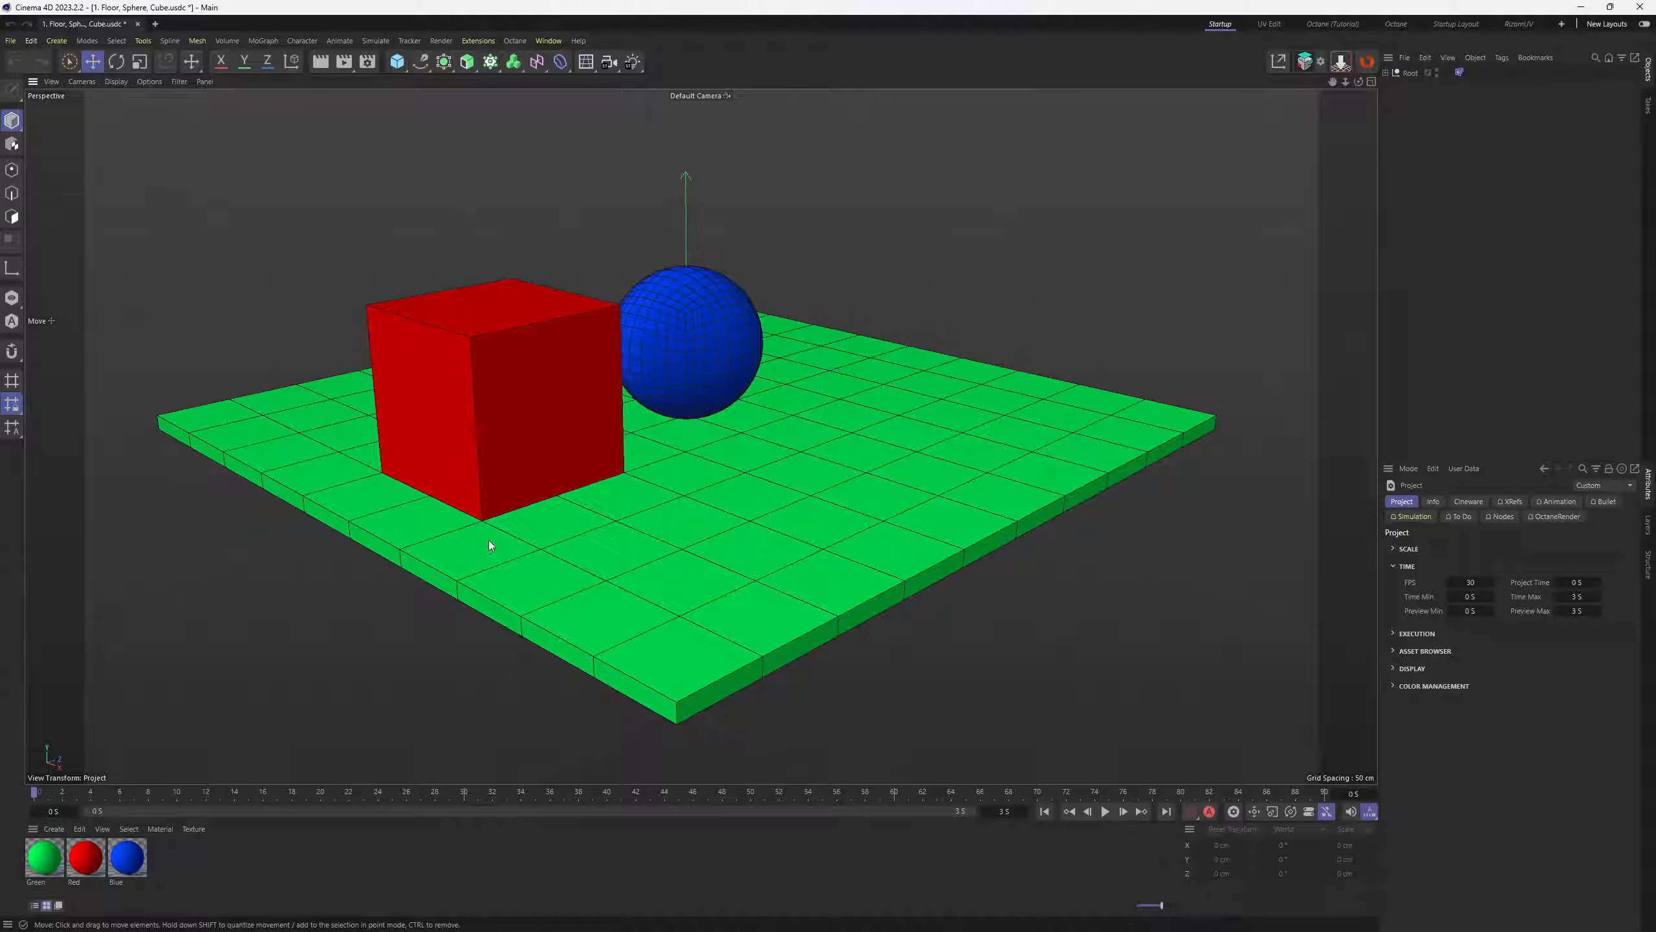
left_click(509, 429)
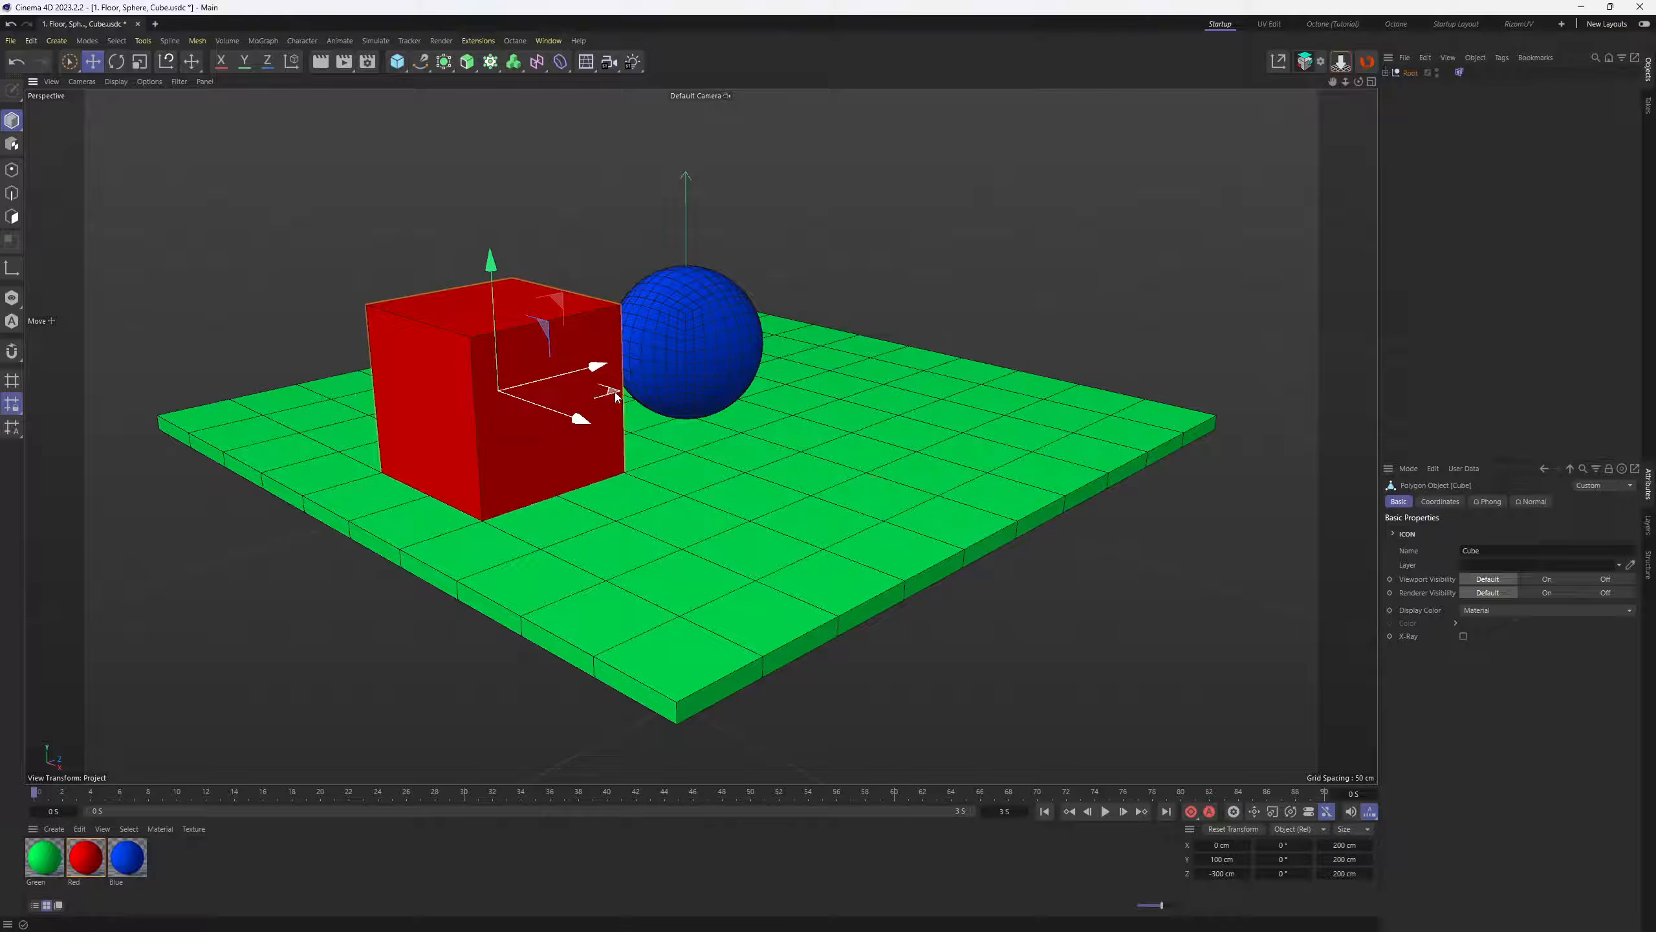
left_click_drag(613, 394, 1190, 353)
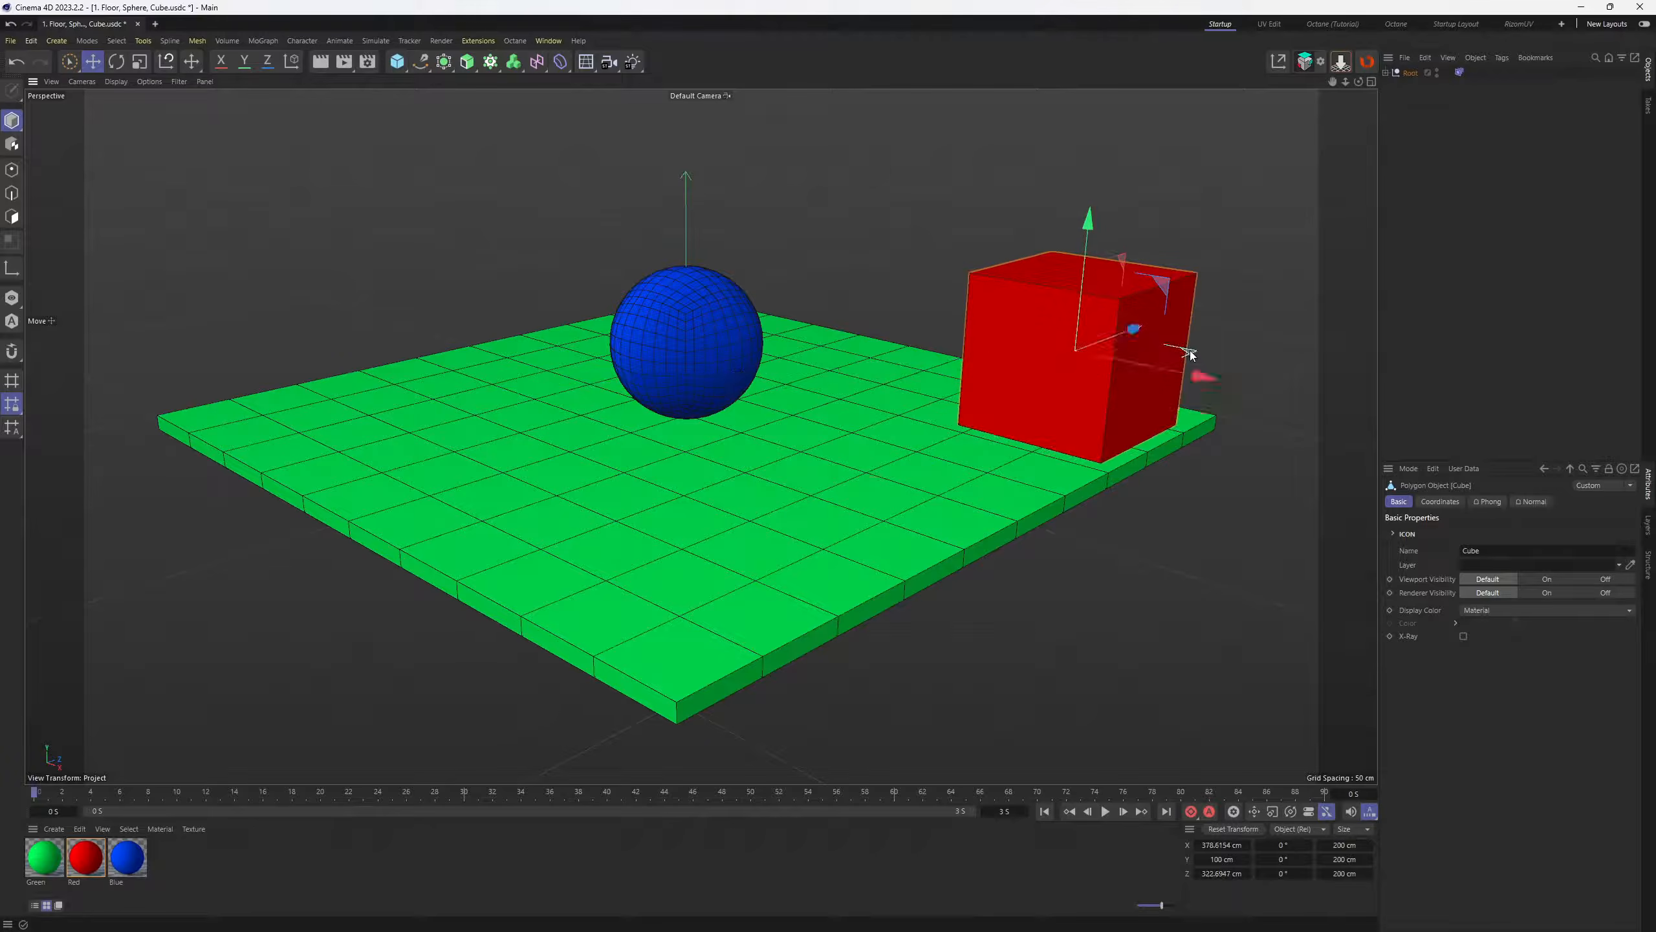
Select all four top points of the Cube with tolerant selection and lower them to flatten it to roughly half height
left_click(12, 170)
left_click_drag(71, 74, 124, 102)
left_click_drag(954, 179, 1263, 323)
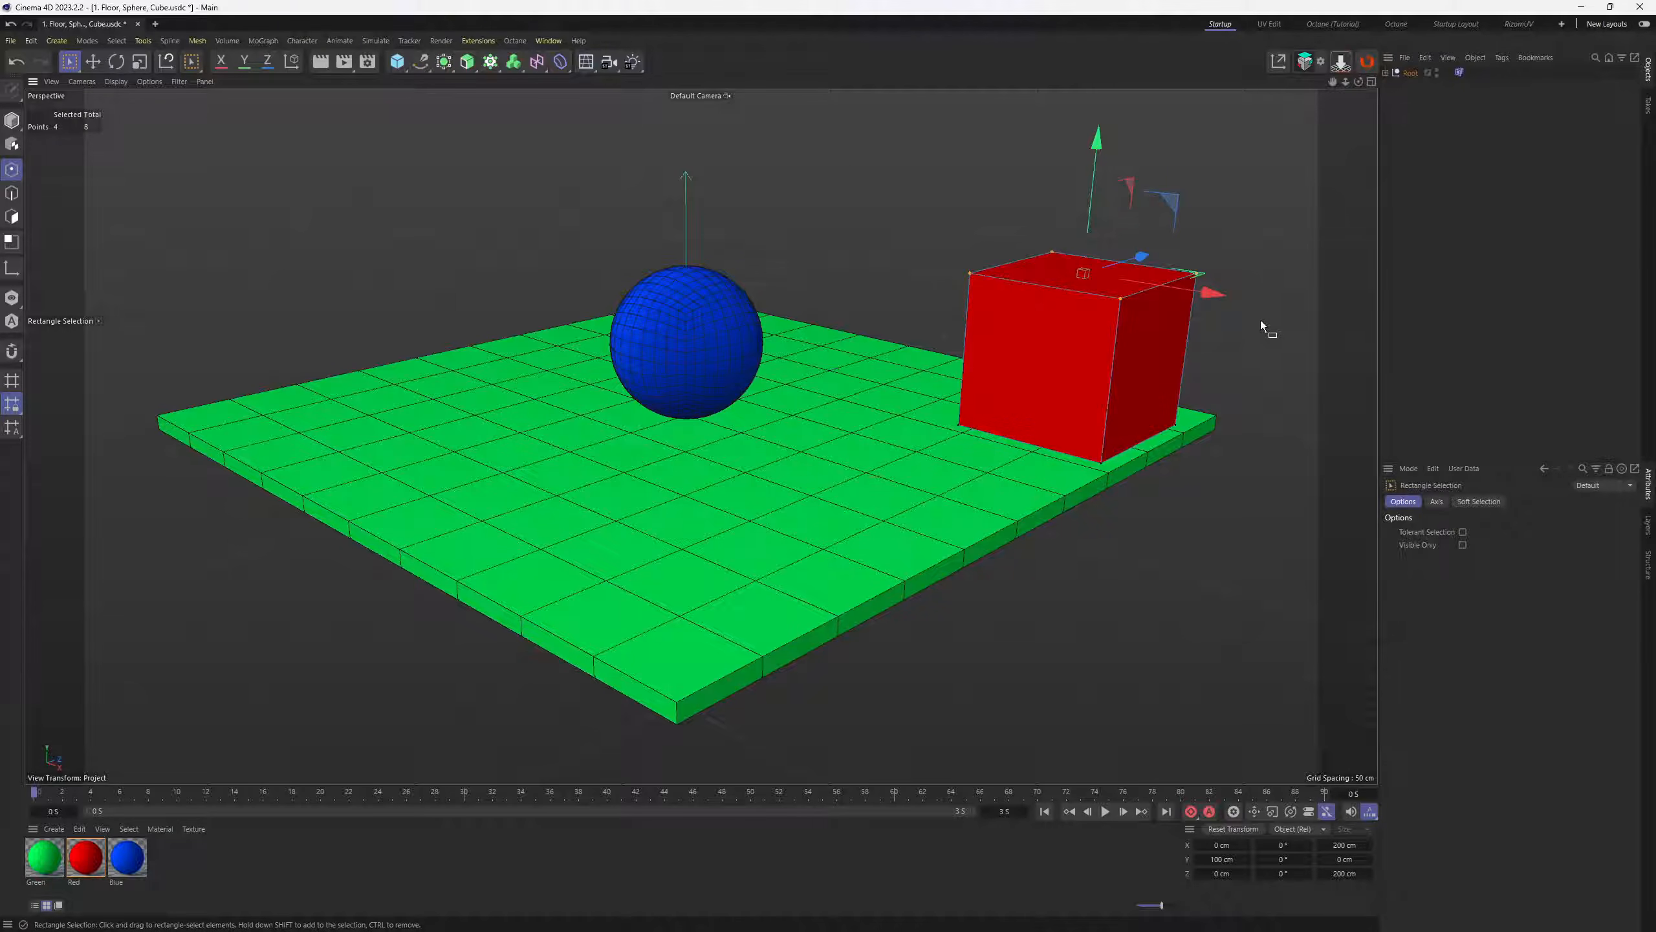
left_click(1464, 532)
left_click_drag(940, 160, 1263, 332)
left_click_drag(1098, 153, 1096, 262)
left_click_drag(902, 143, 972, 209)
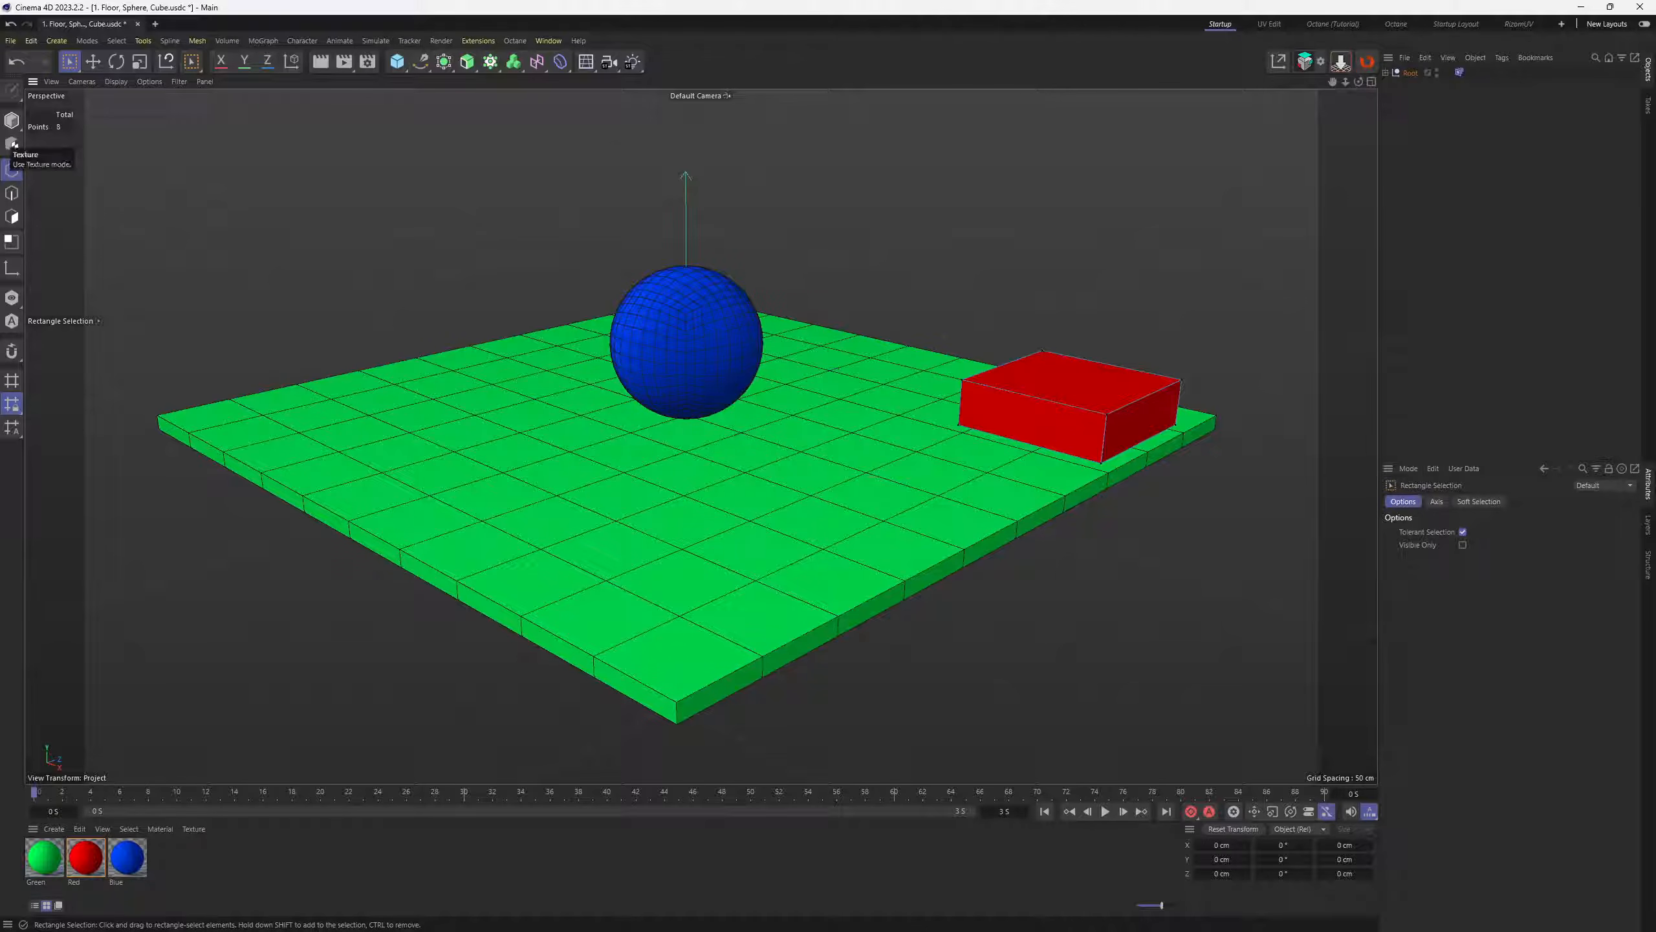
left_click(12, 121)
Switch to the RizomUV layout and export the edited scene over 1. Floor, Sphere, Cube.usdc
left_click(1522, 24)
left_click(1439, 199)
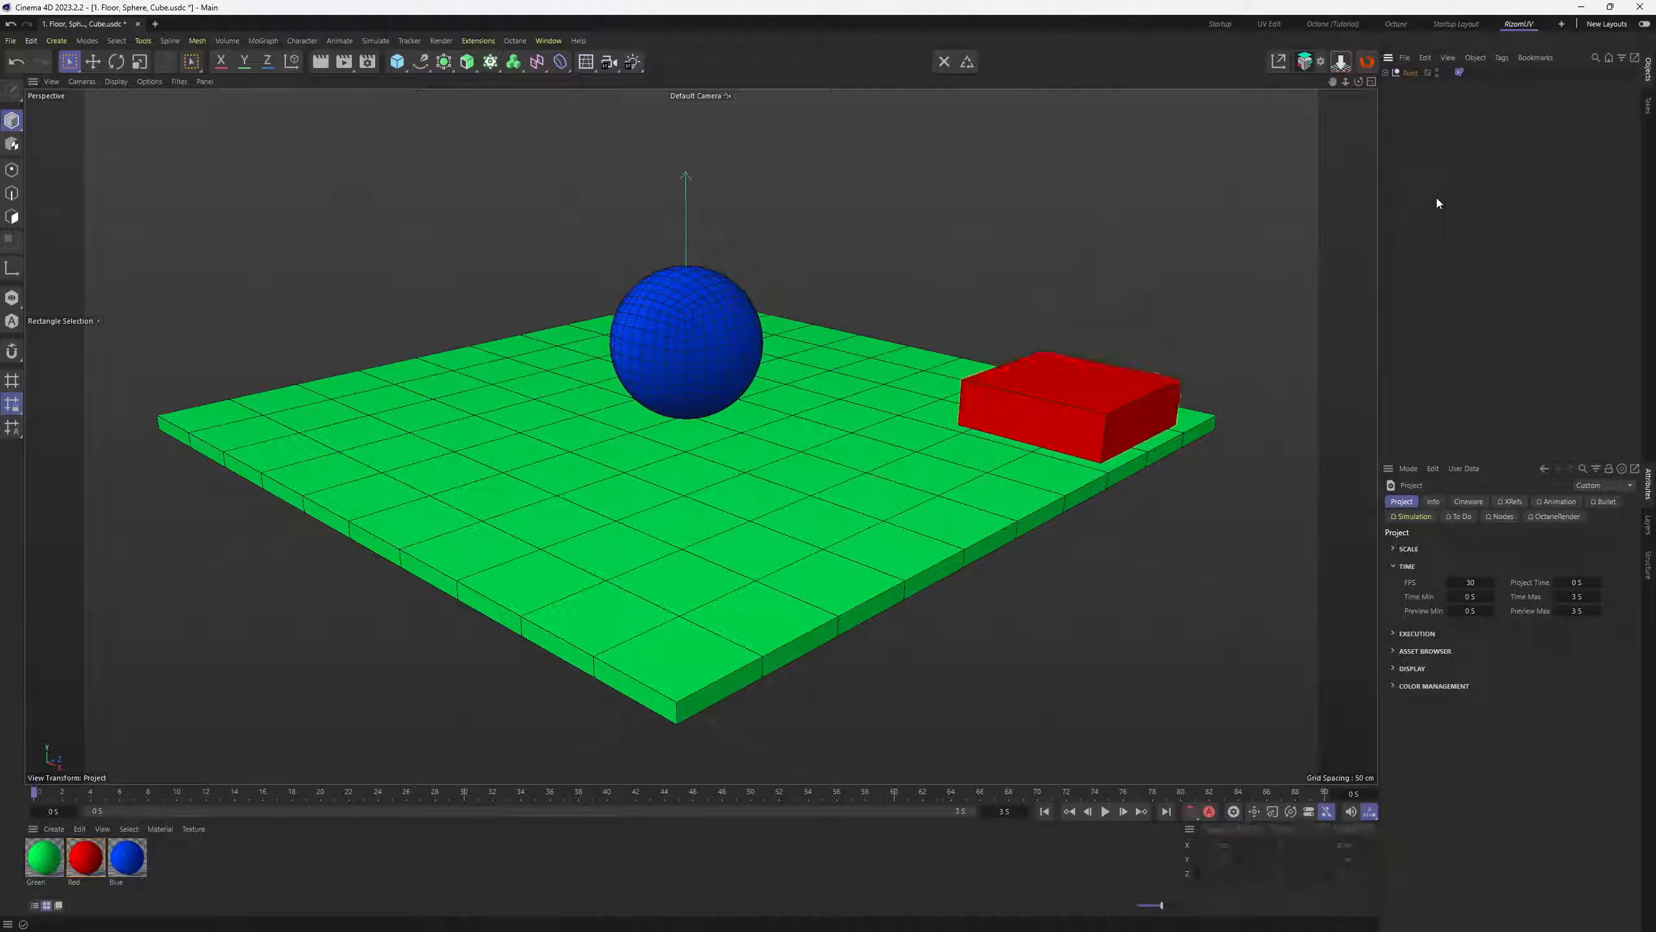
left_click(965, 66)
Switch to RizomUV and load the modified 1. Floor, Sphere, Cube.usdc with its UVs
mouse_move(938, 927)
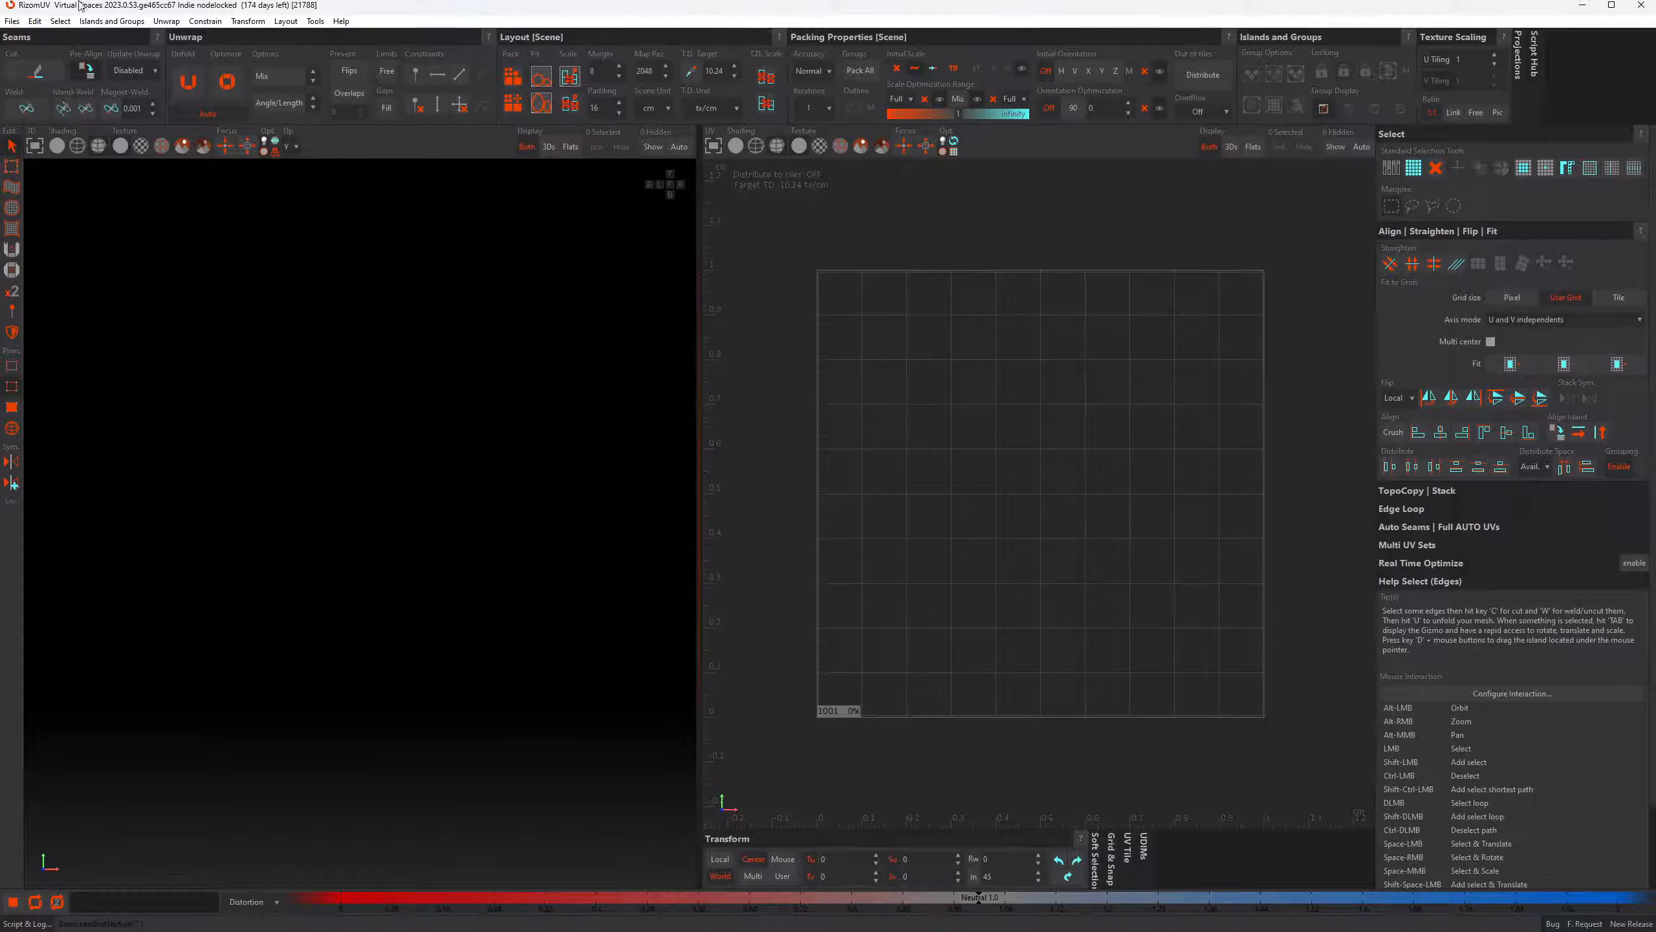
left_click(12, 20)
left_click(46, 50)
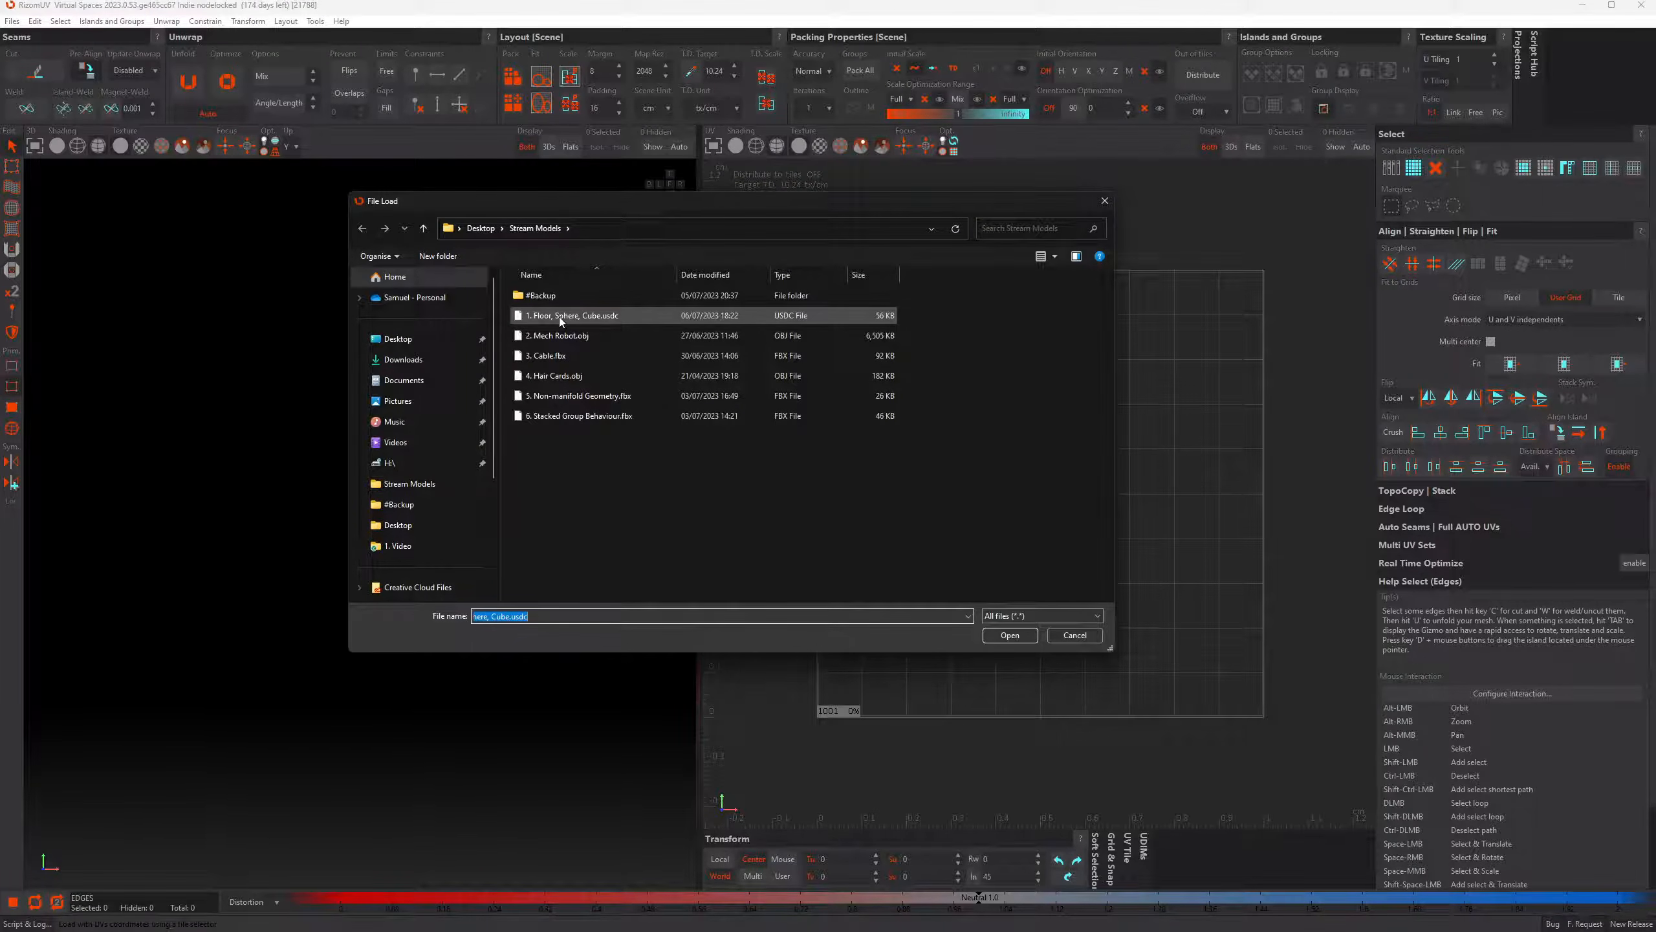
double_click(559, 316)
left_click(249, 238)
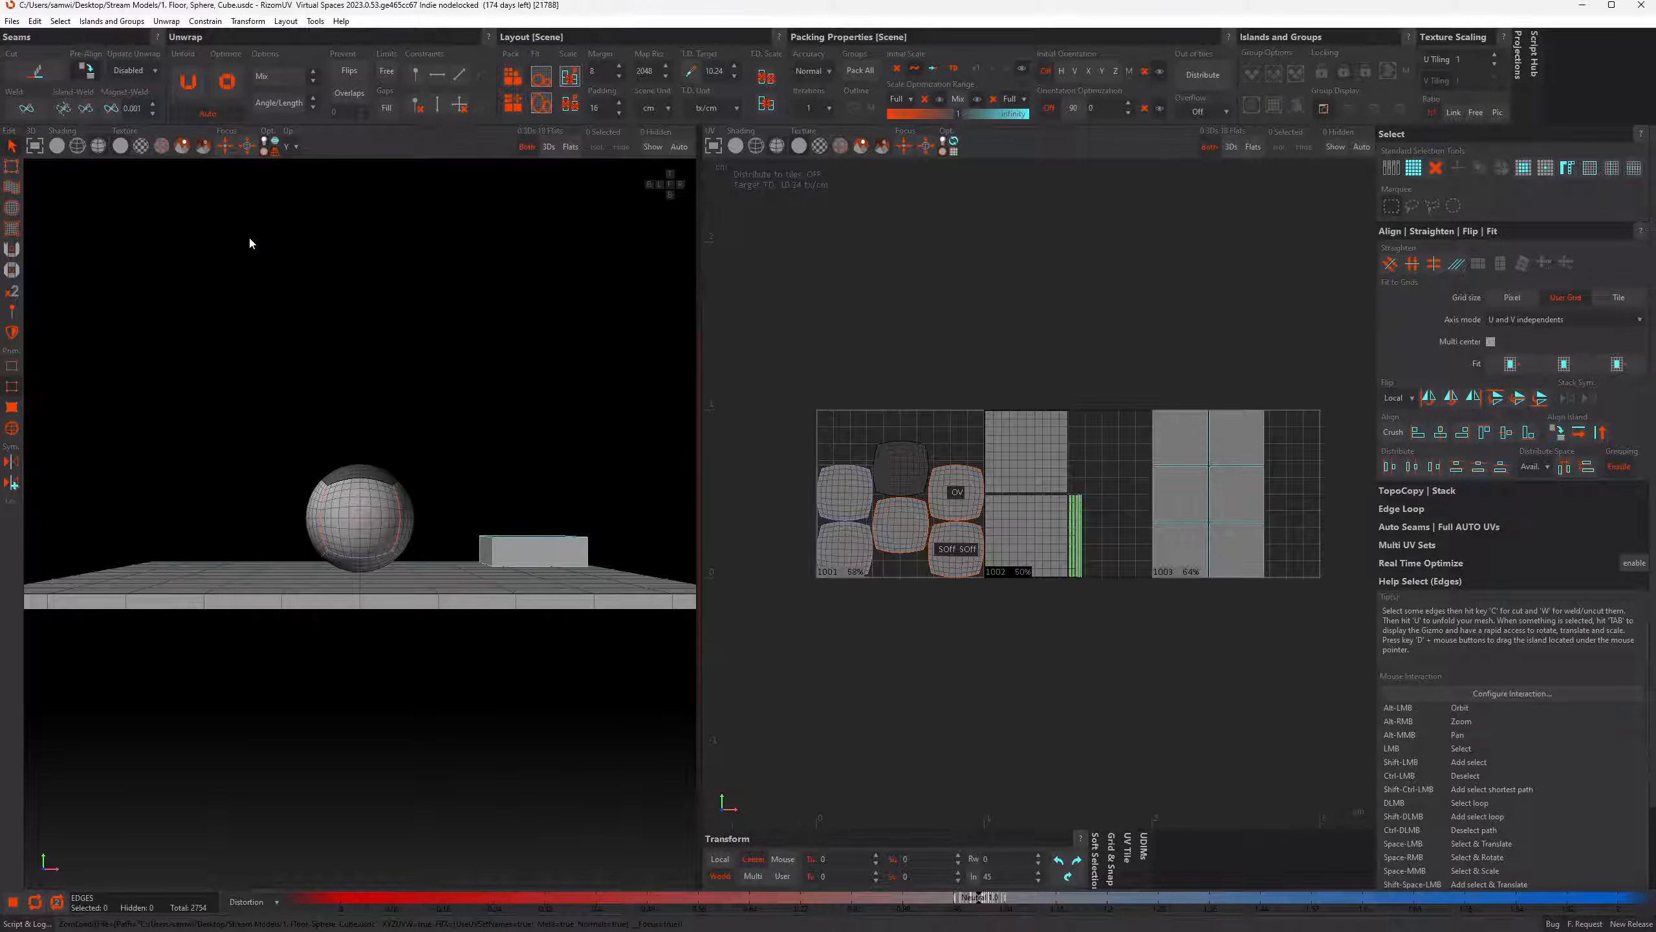
Inspect the modified Cube, the UV islands and their groups and packing properties in island mode
left_click_drag(478, 453, 428, 474, "alt")
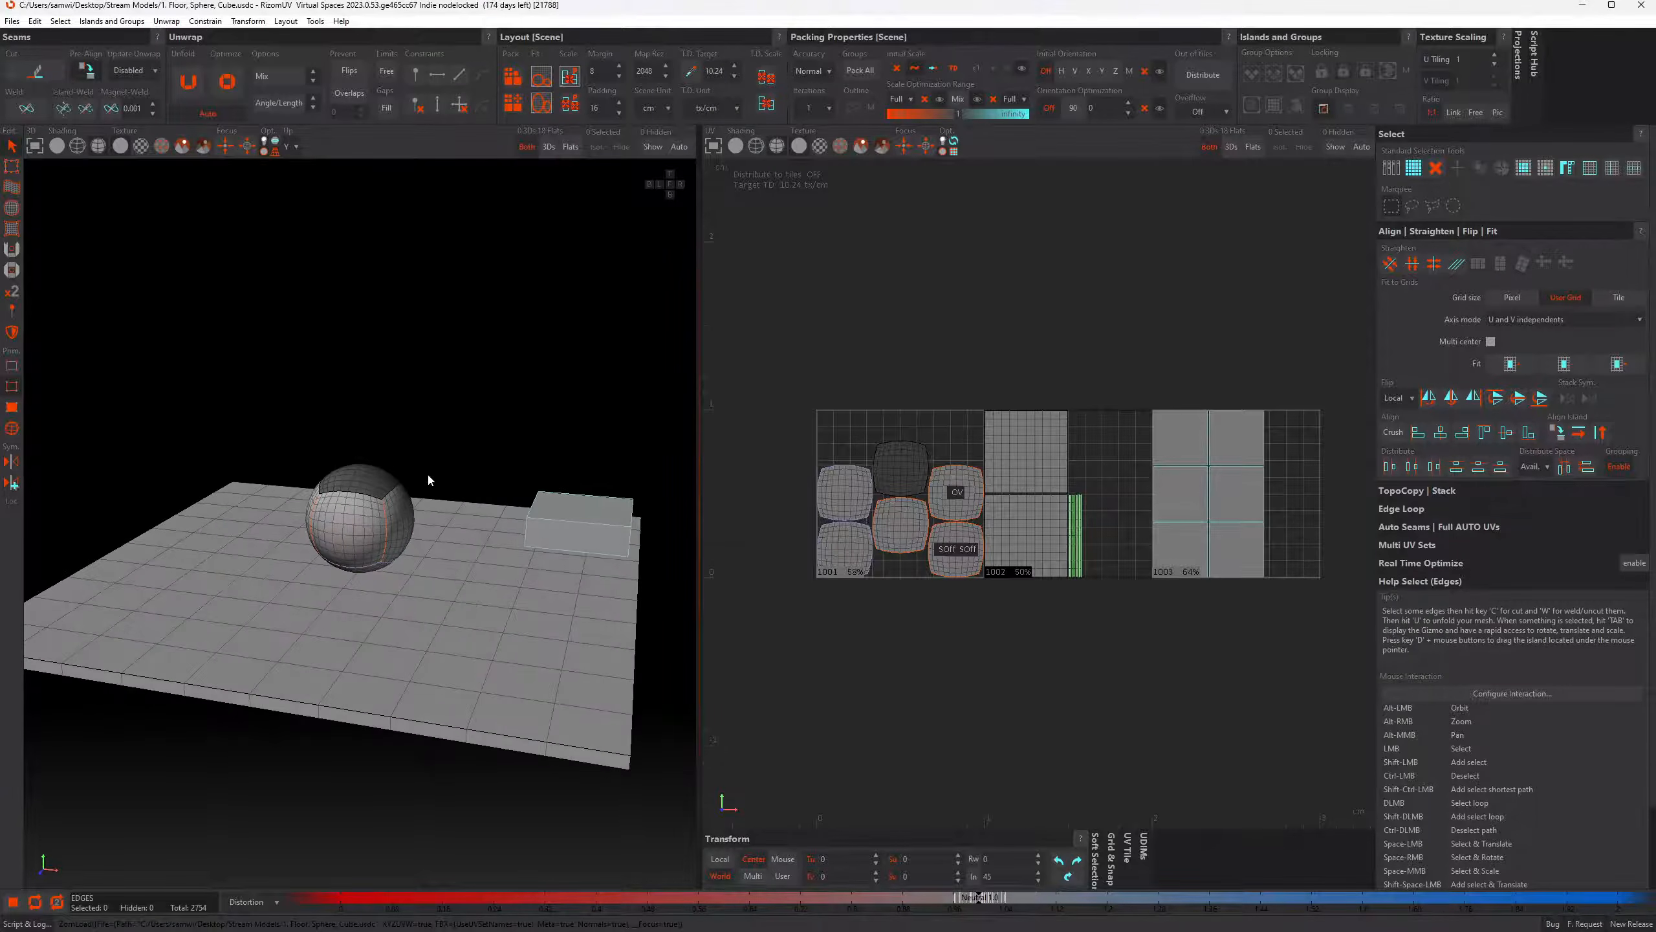
left_click(12, 428)
scroll(387, 574, "down", 3)
left_click_drag(499, 598, 530, 572, "alt")
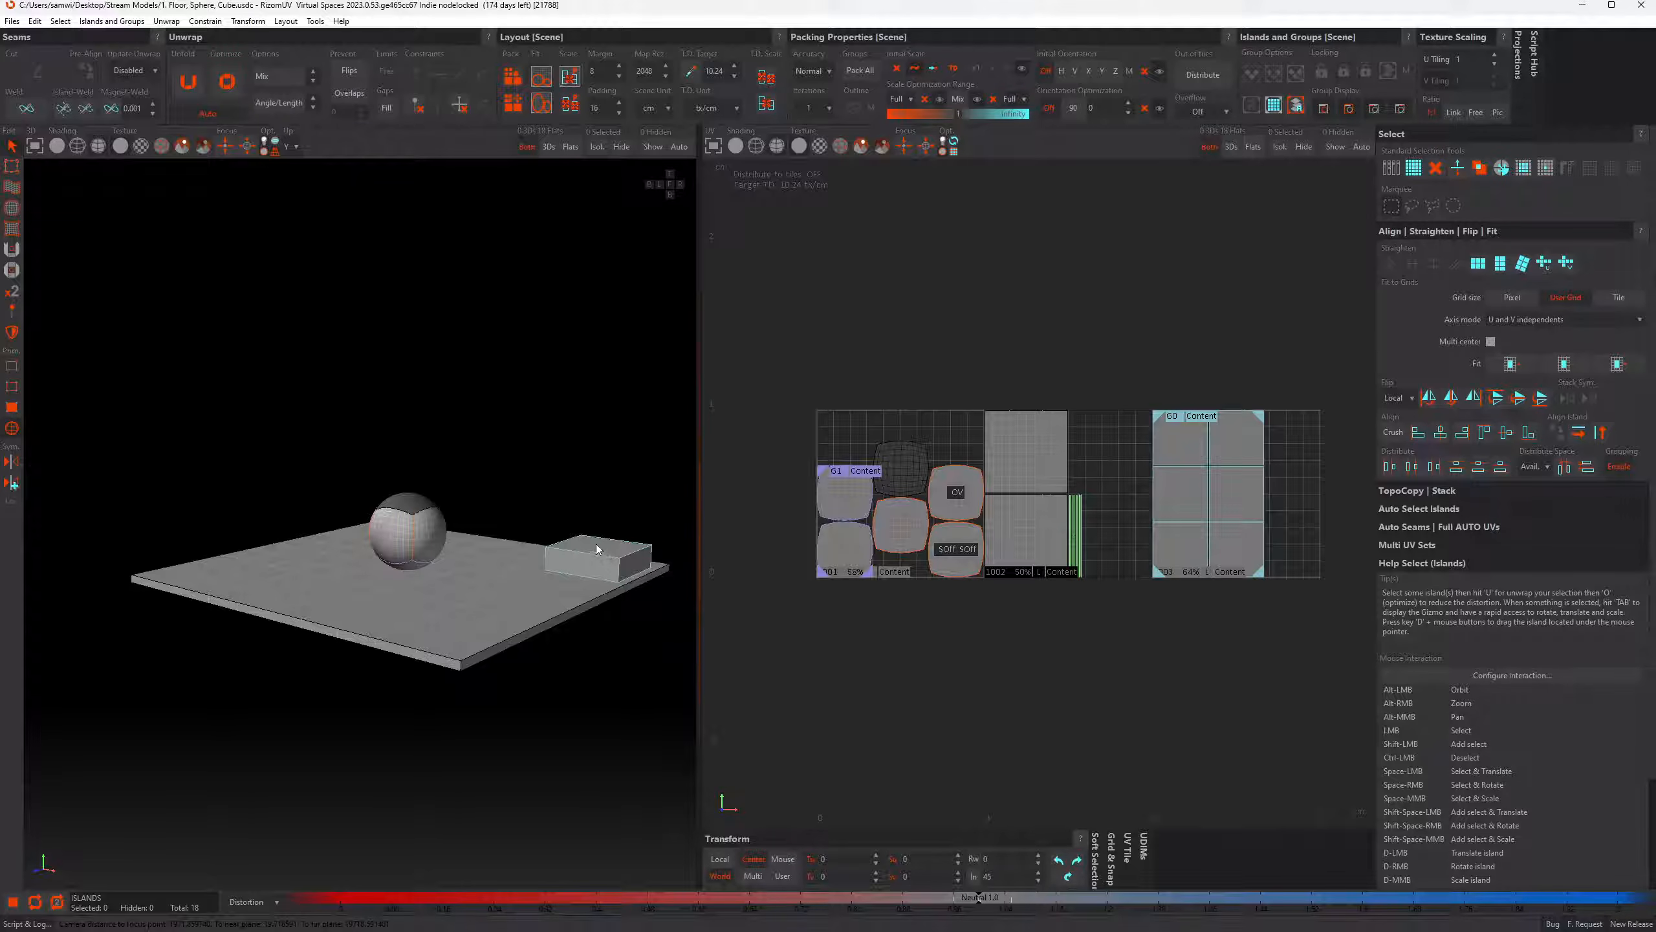
scroll(557, 539, "up", 1)
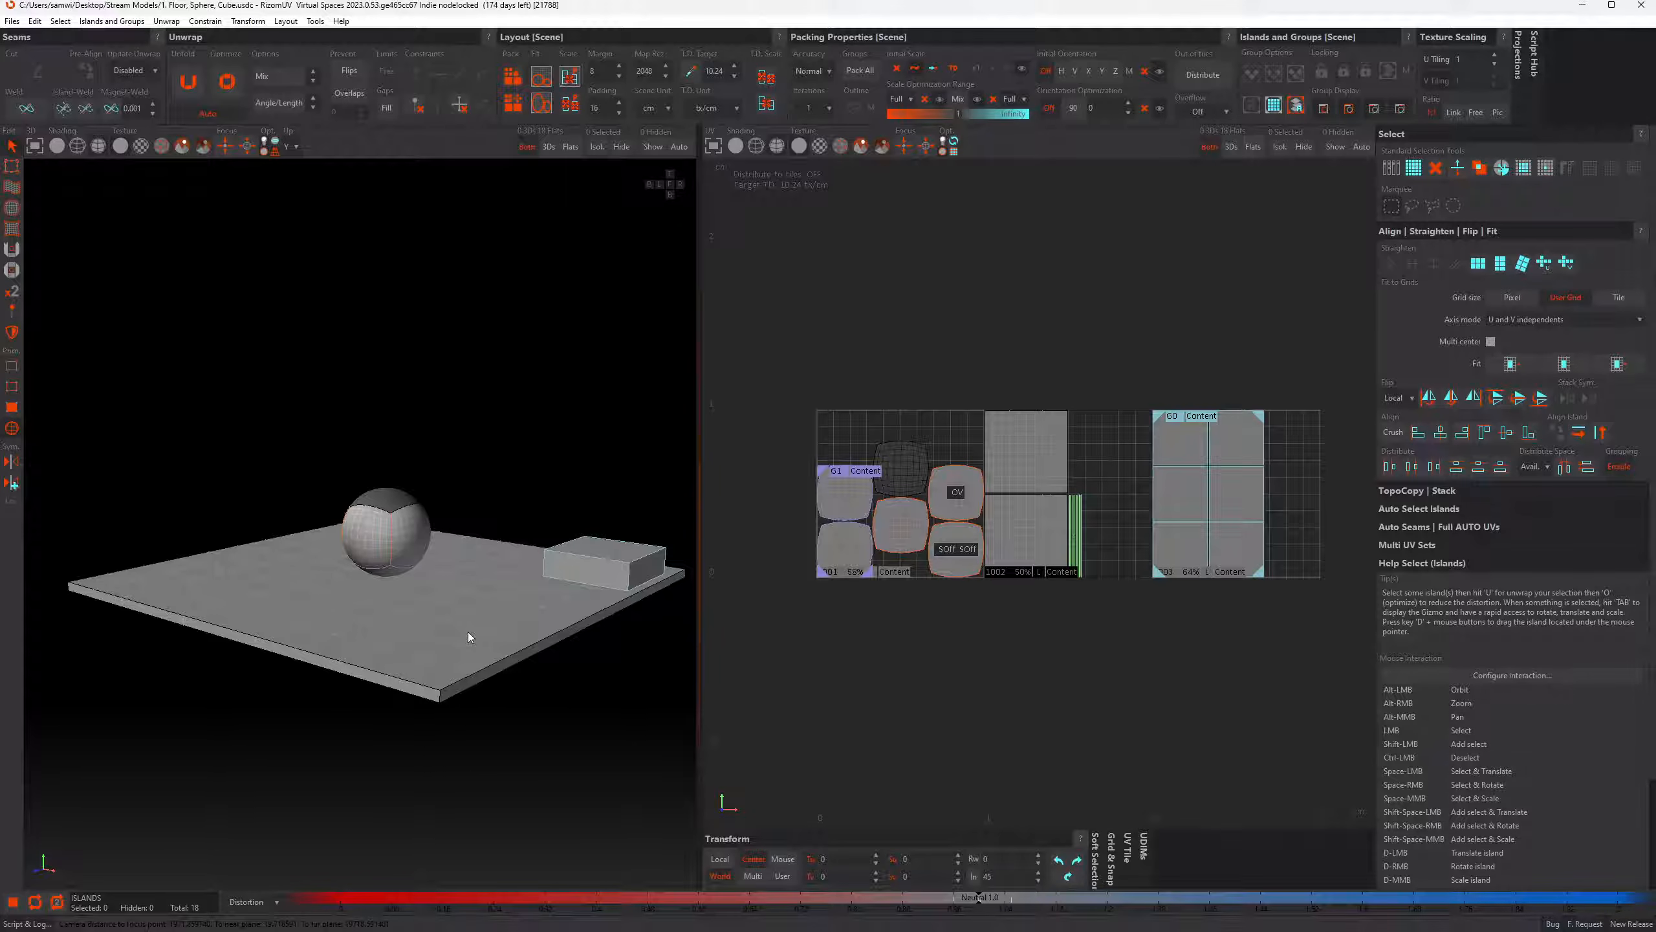
Load 2. Mech Robot.obj without saving changes to the current scene
left_click(14, 21)
left_click(37, 36)
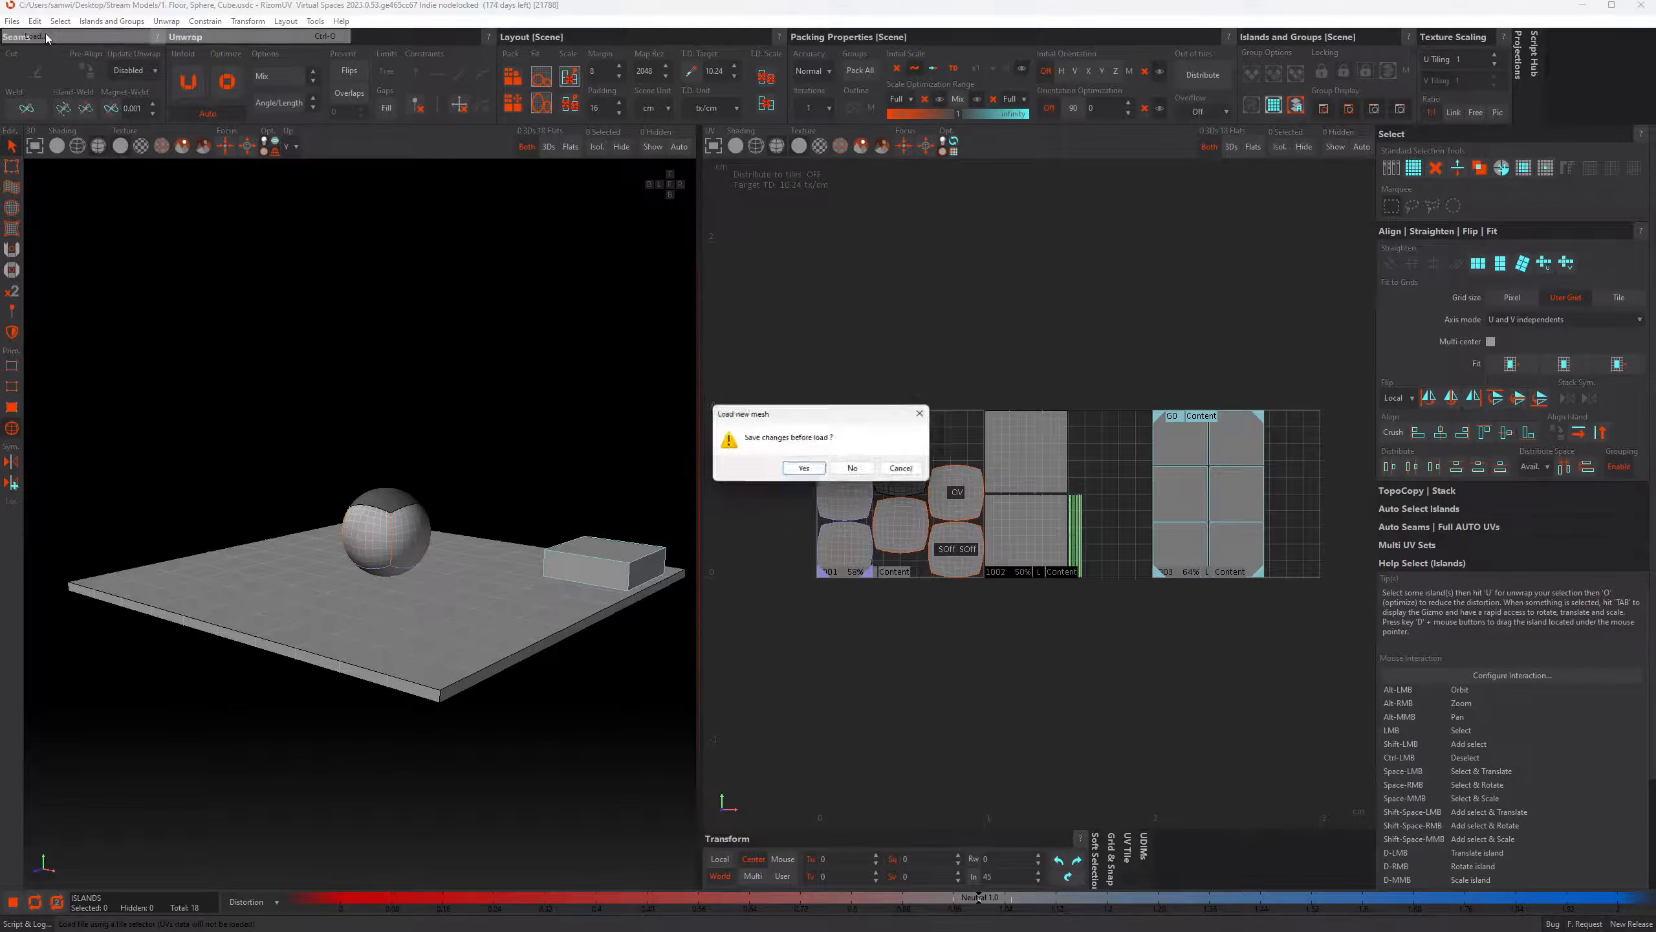
left_click(856, 471)
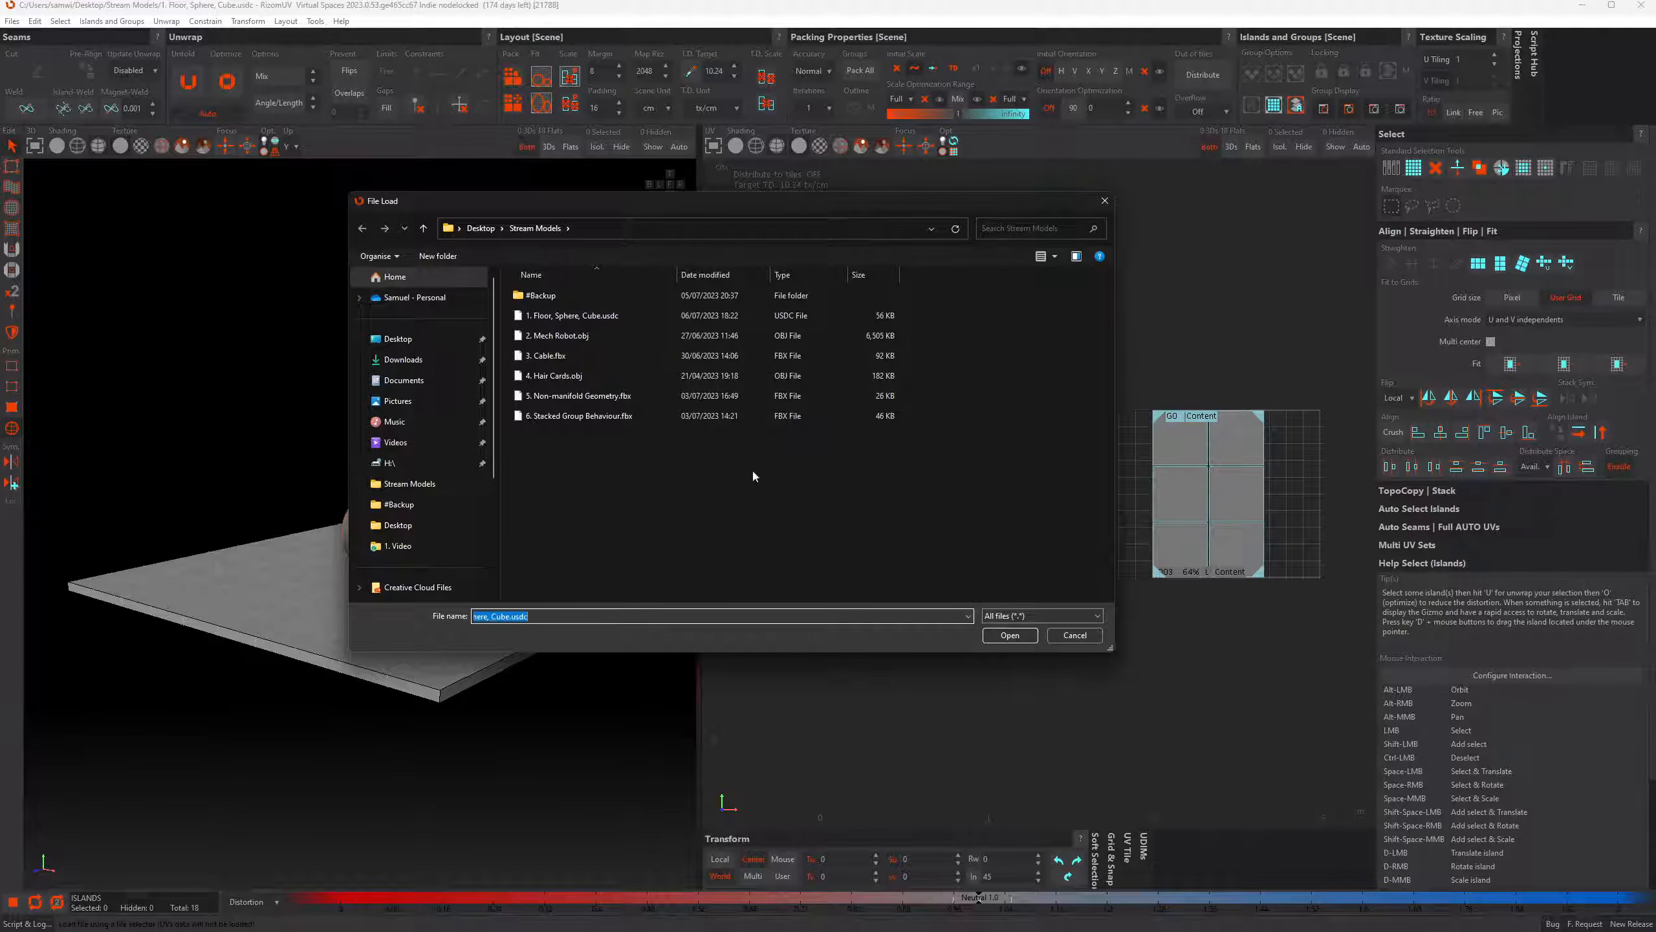
double_click(542, 339)
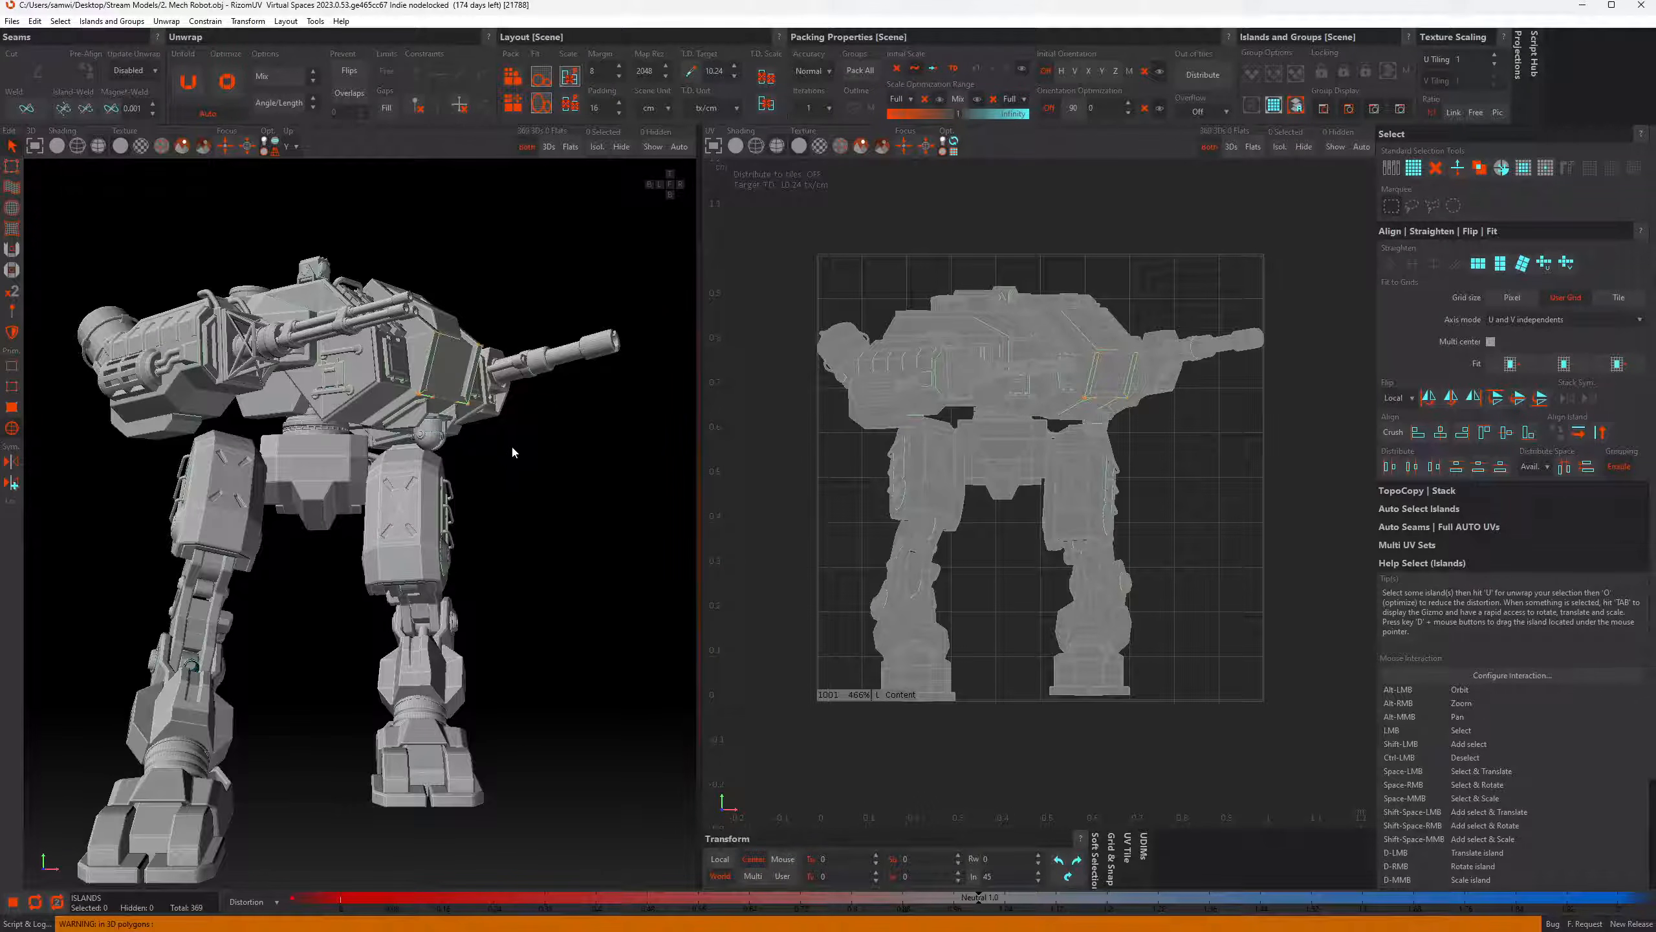
scroll(531, 498, "down", 2)
left_click_drag(548, 465, 521, 507, "alt")
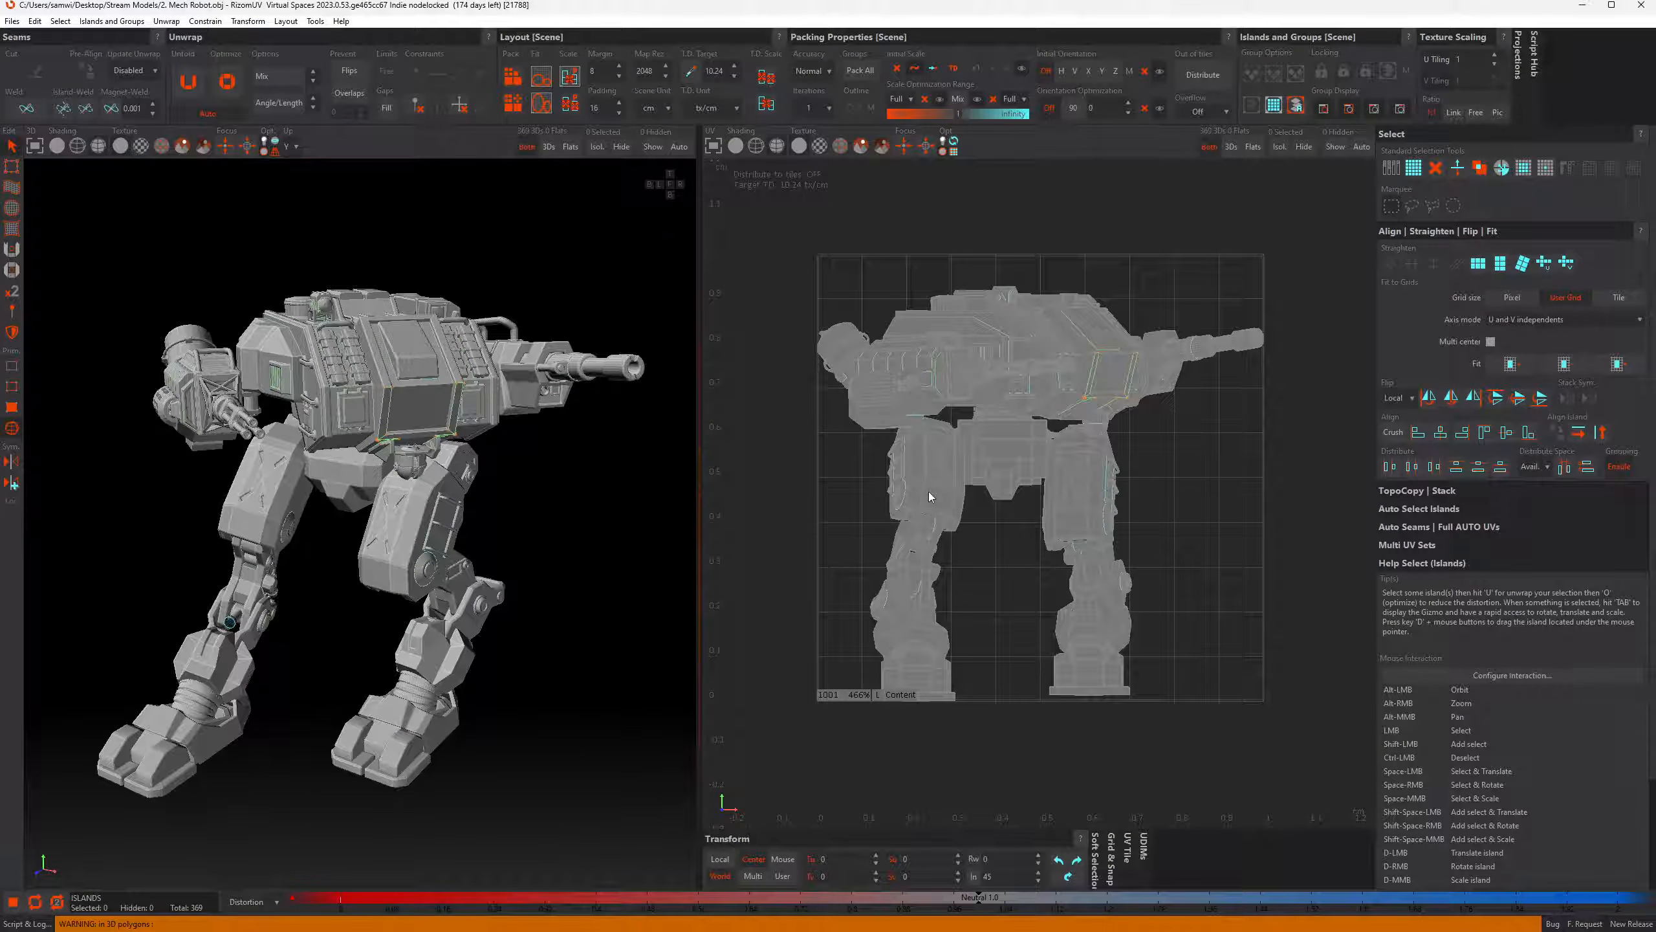
Switch to polygon selection and enable the Magic Wand for curved shapes on the mech robot
left_click(16, 412)
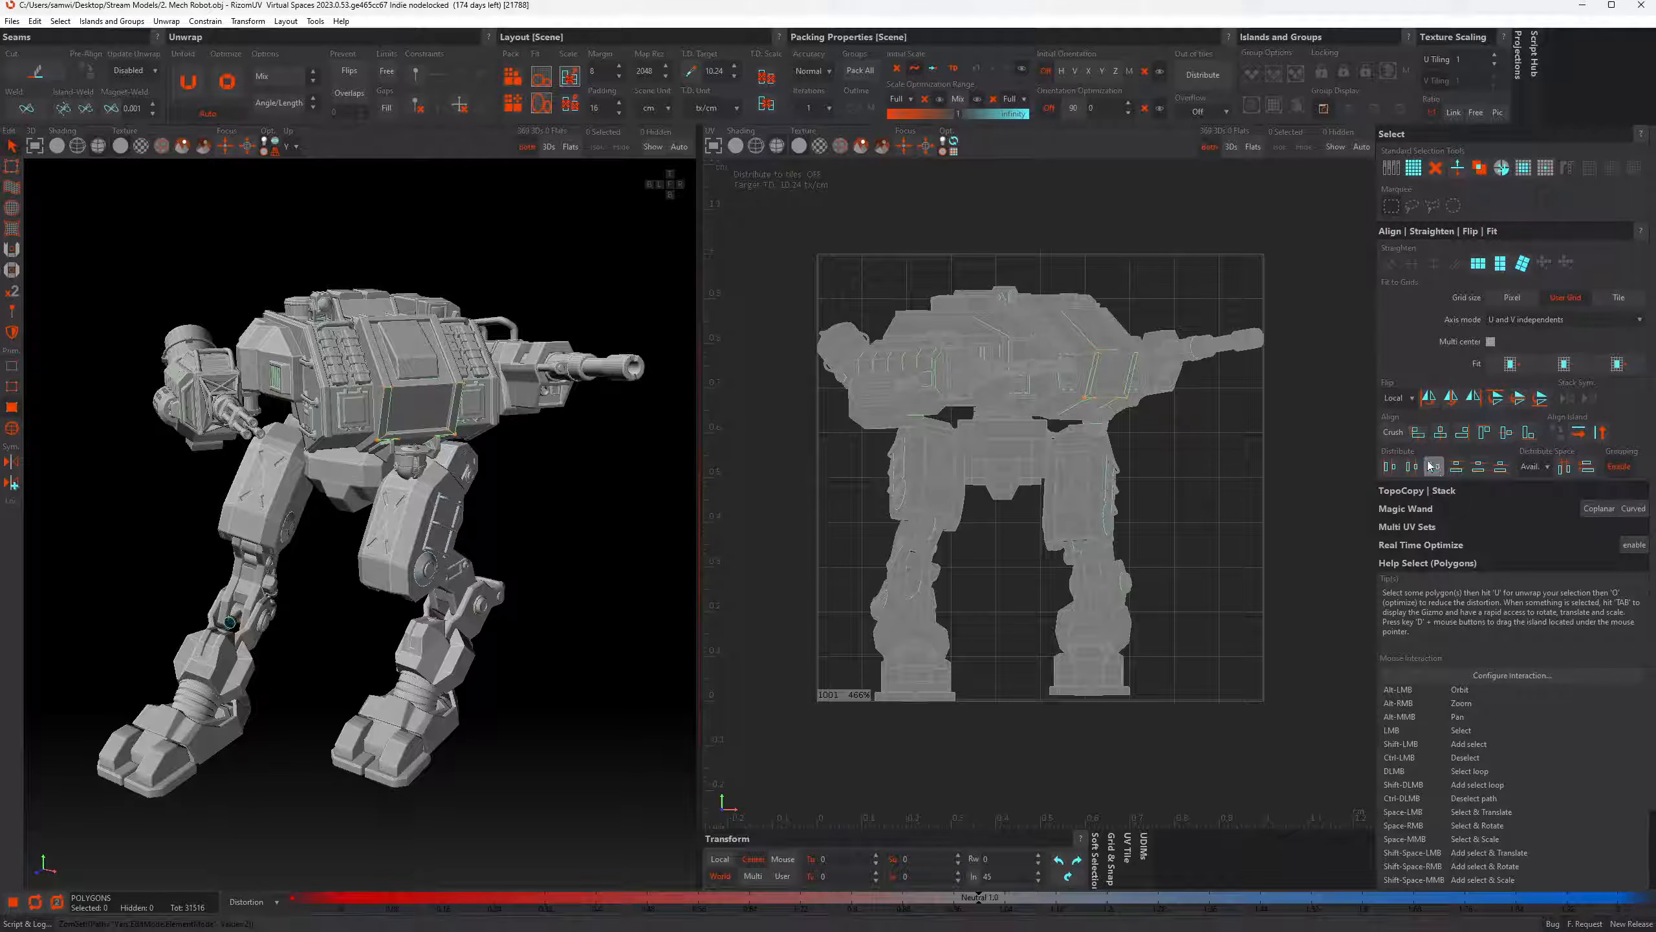
left_click(1457, 493)
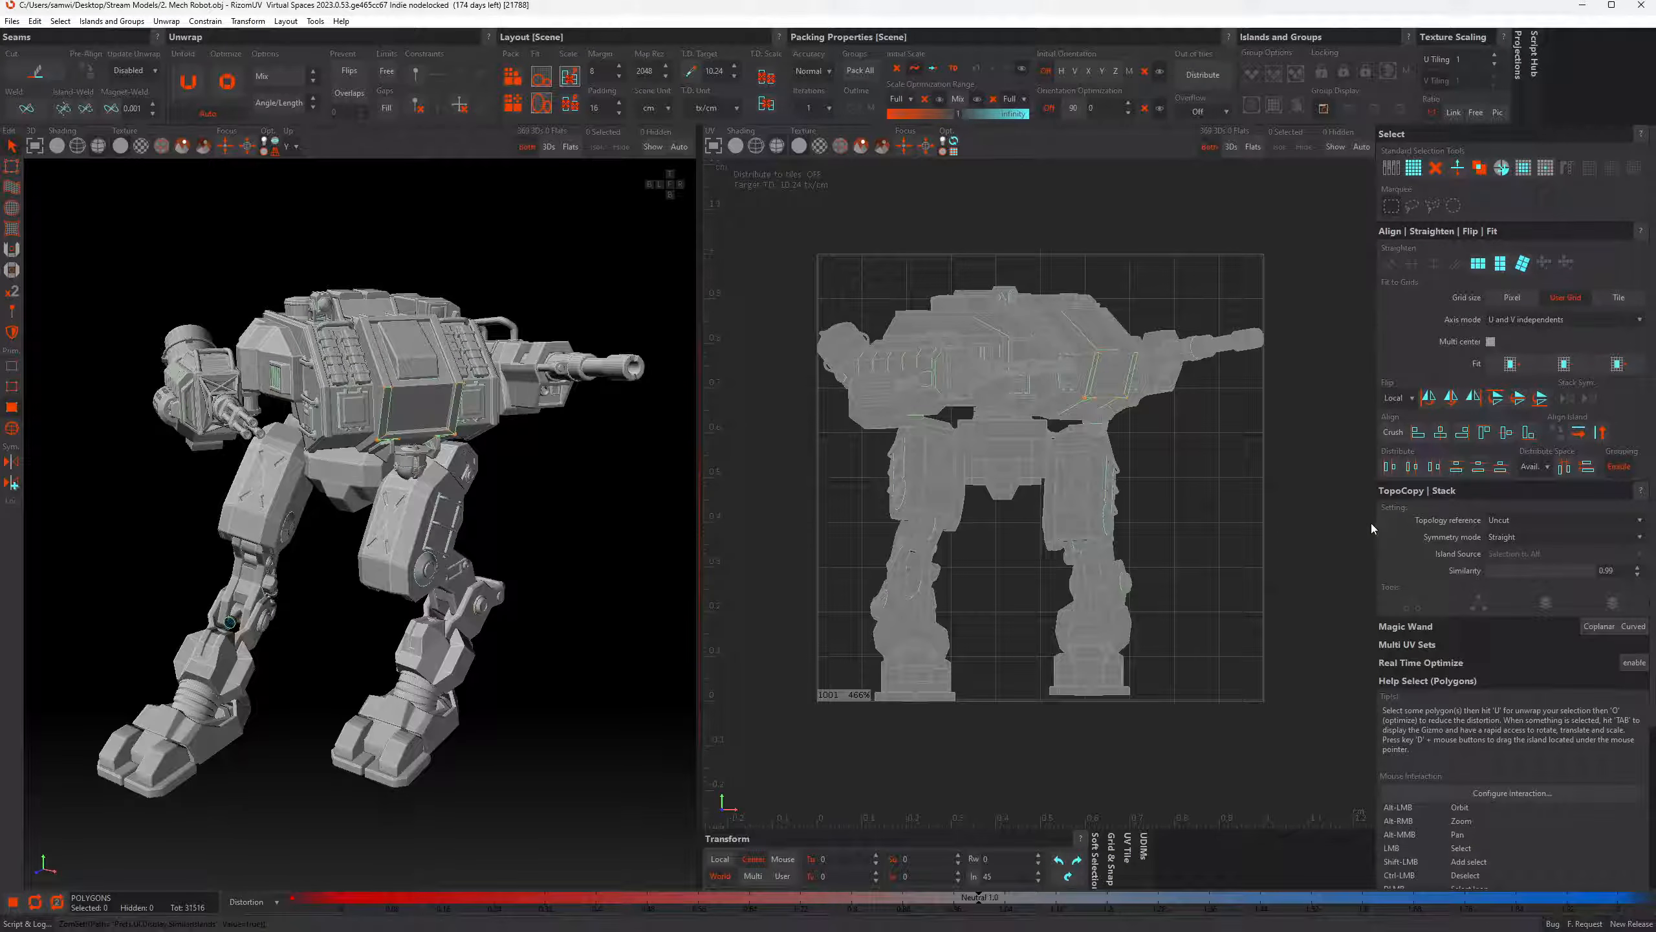
left_click(1395, 495)
left_click(1418, 510)
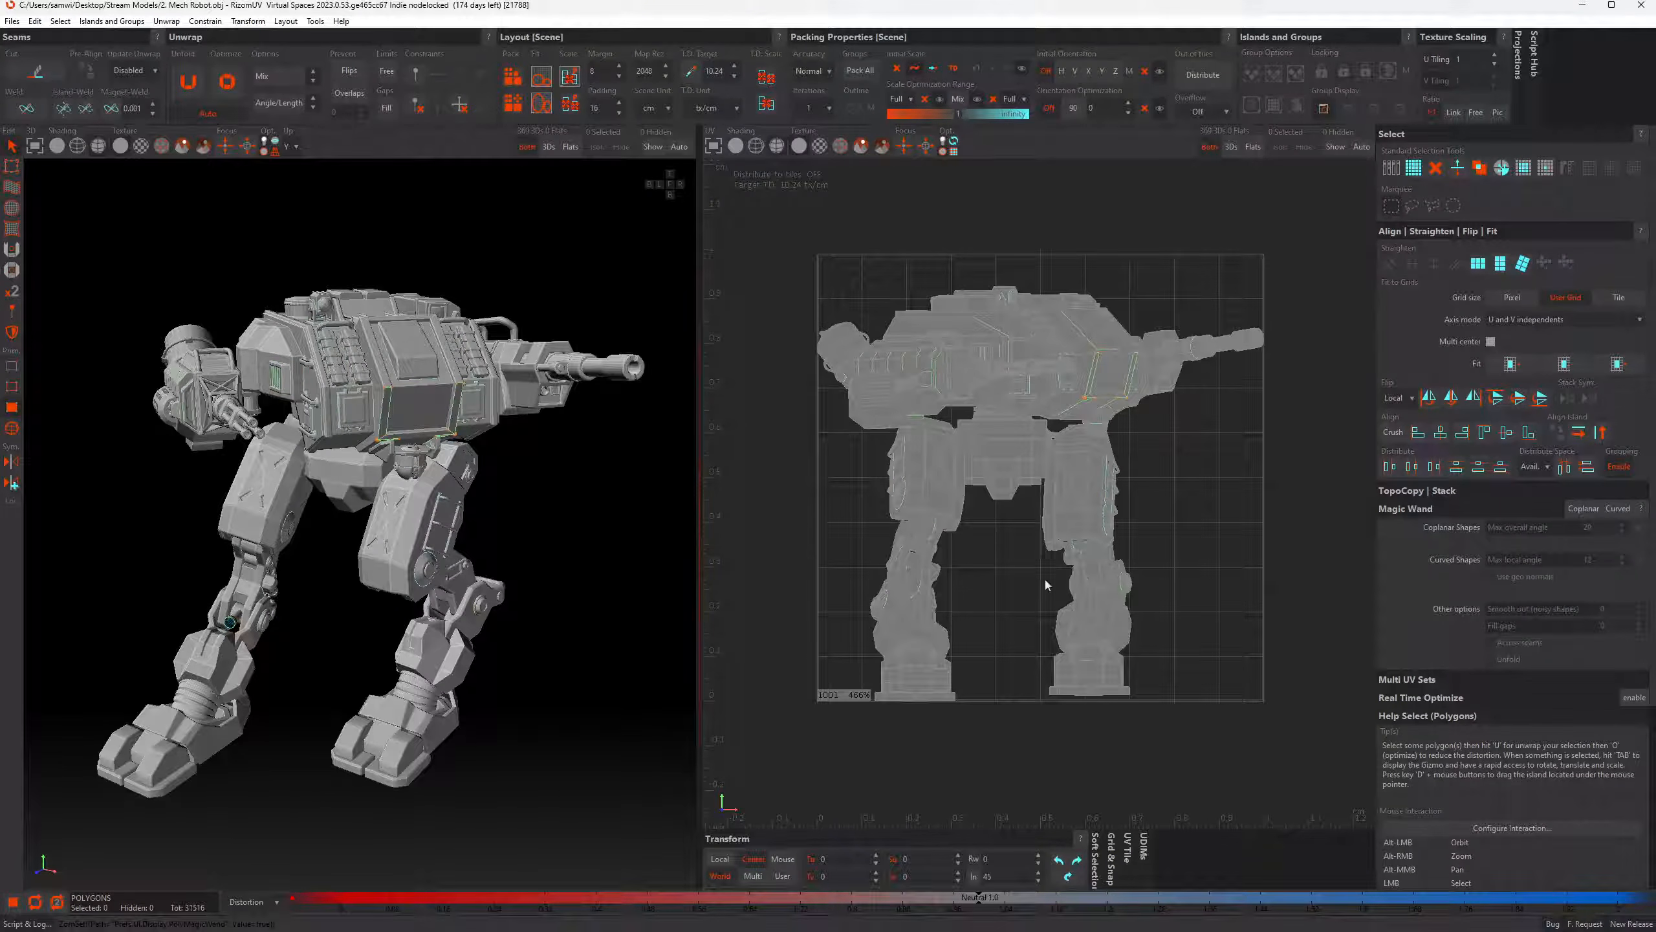
left_click(1624, 510)
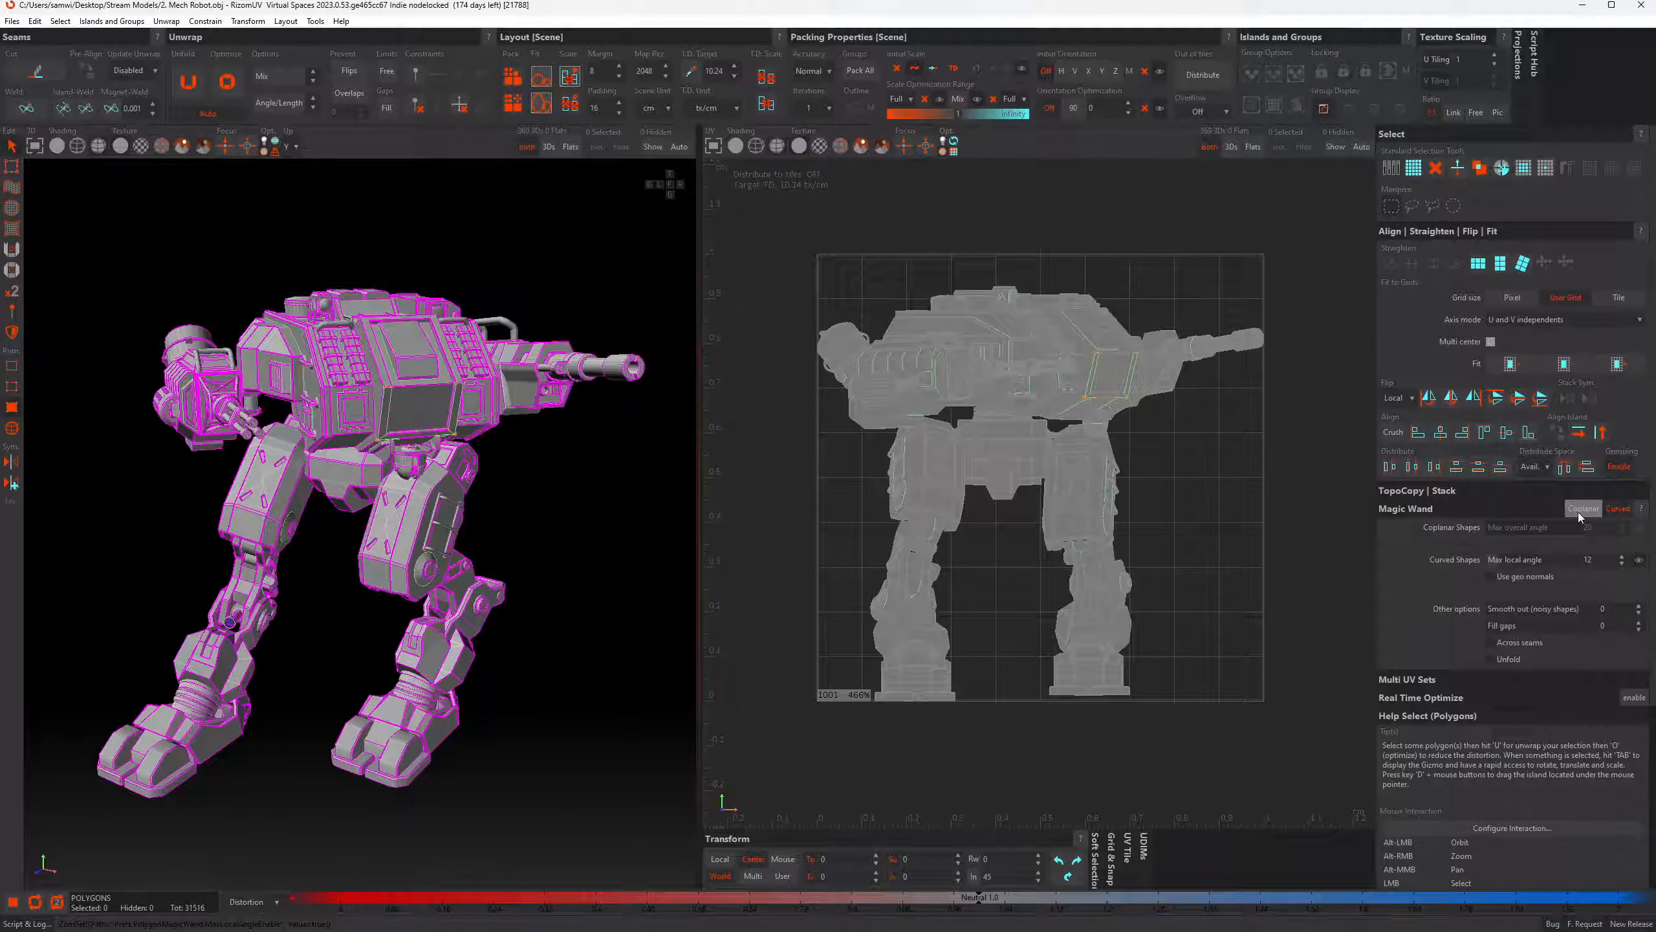
Set the Magic Wand's maximum local angle for curved shapes to 34.2
left_click_drag(1495, 560, 1535, 574)
left_click(1530, 575)
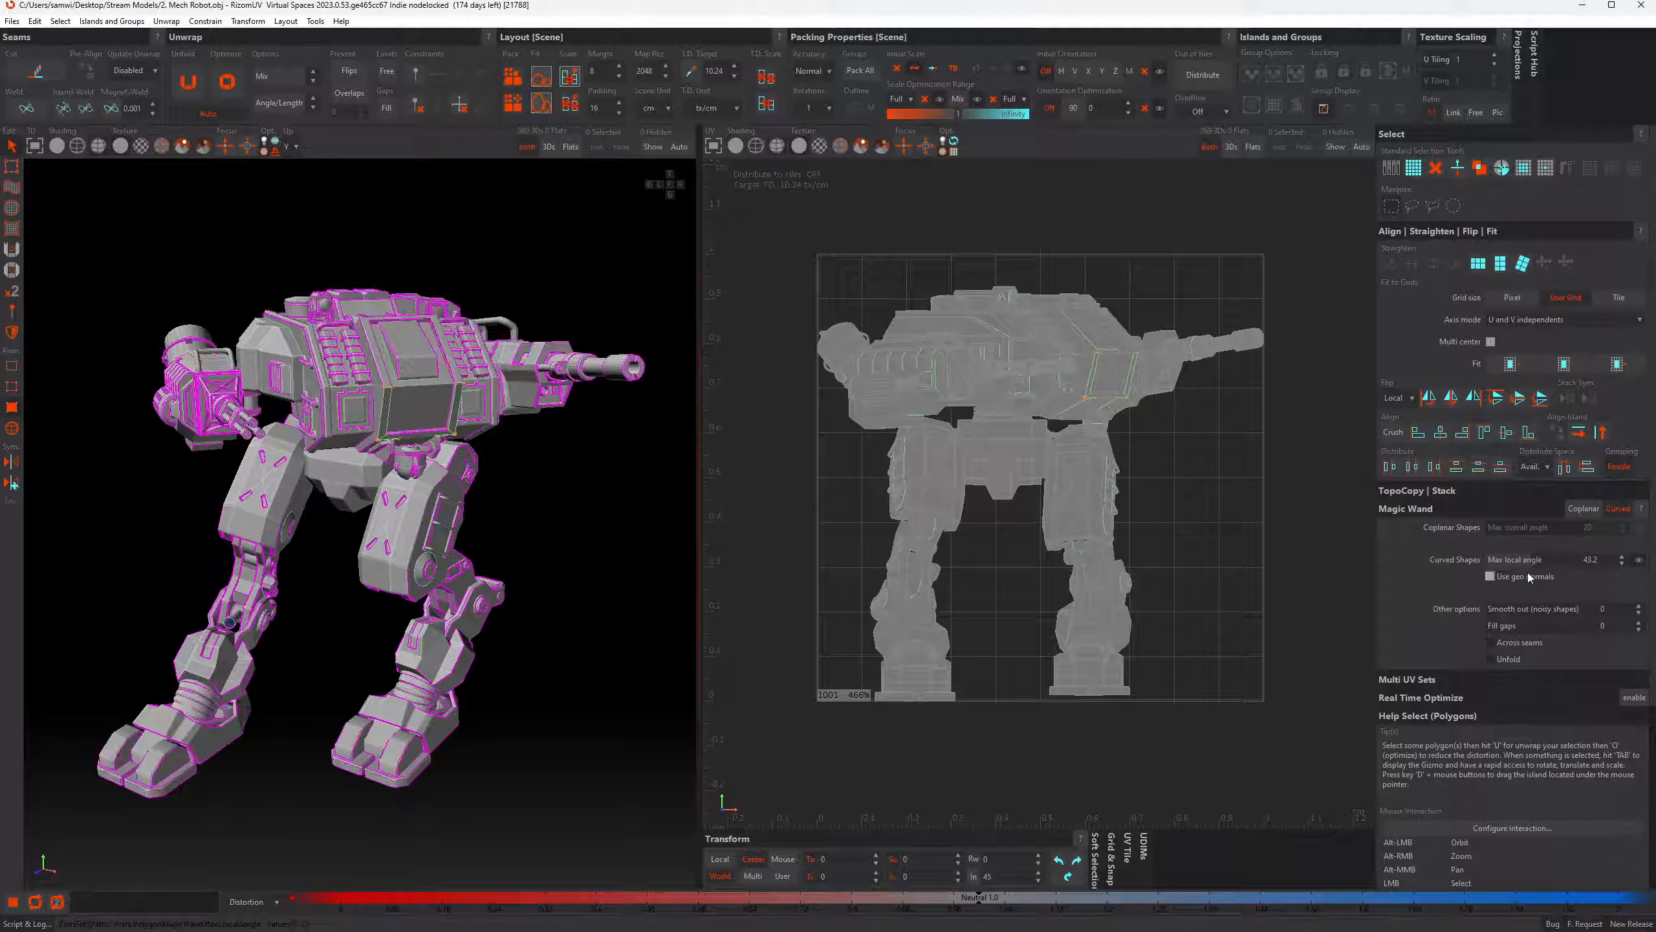
left_click_drag(1530, 562, 1524, 565)
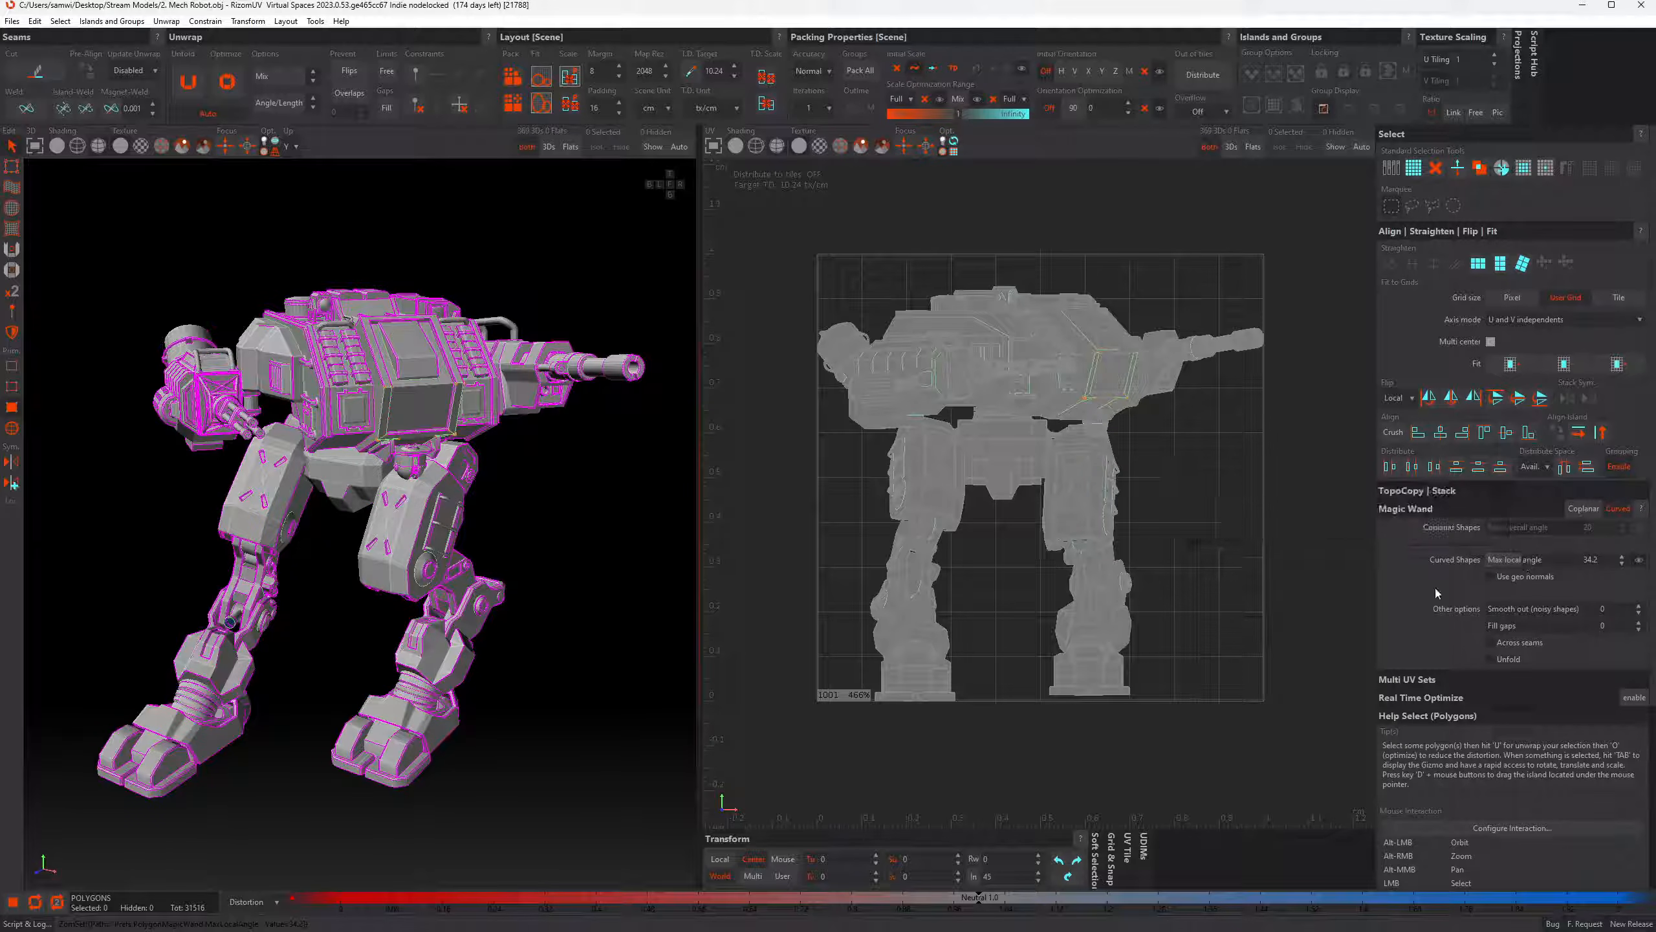
Enable the Magic Wand's Unfold option, then select and unfold the front armour shell of the robot's upper leg beside the ladder
scroll(360, 568, "up", 3)
scroll(360, 568, "up", 3)
mouse_move(427, 571)
left_mouse_down("alt")
mouse_move(351, 530)
mouse_move(440, 578)
left_mouse_up("alt")
scroll(437, 576, "down", 2)
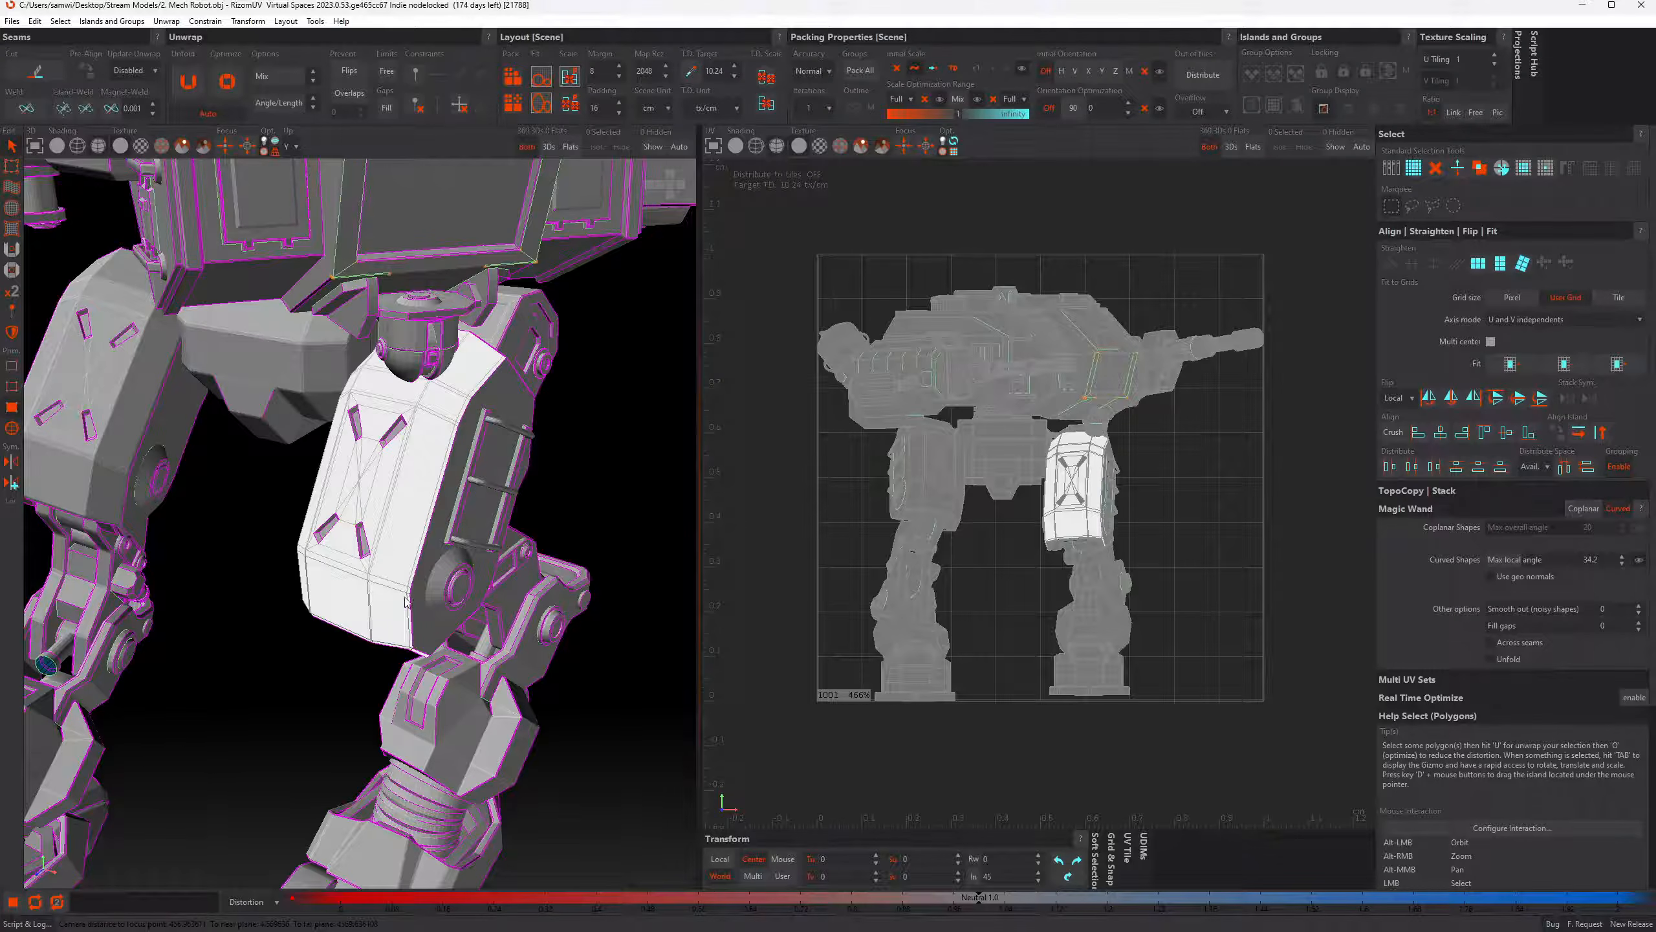
left_click(1487, 661)
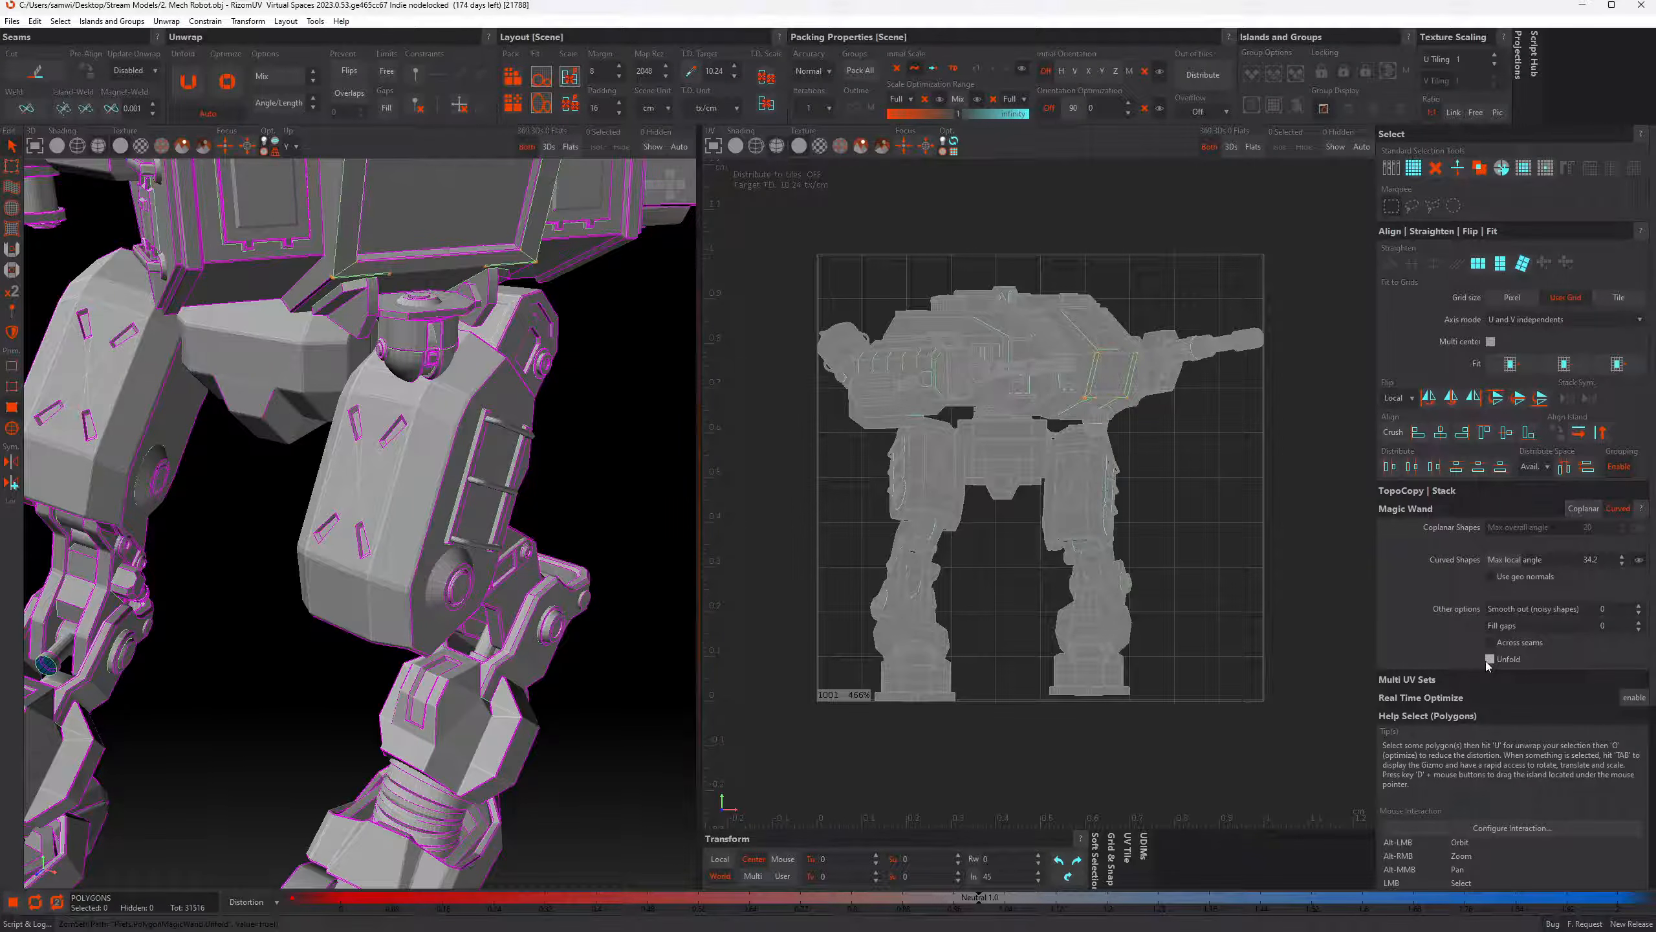
left_click_drag(375, 506, 414, 484, "alt")
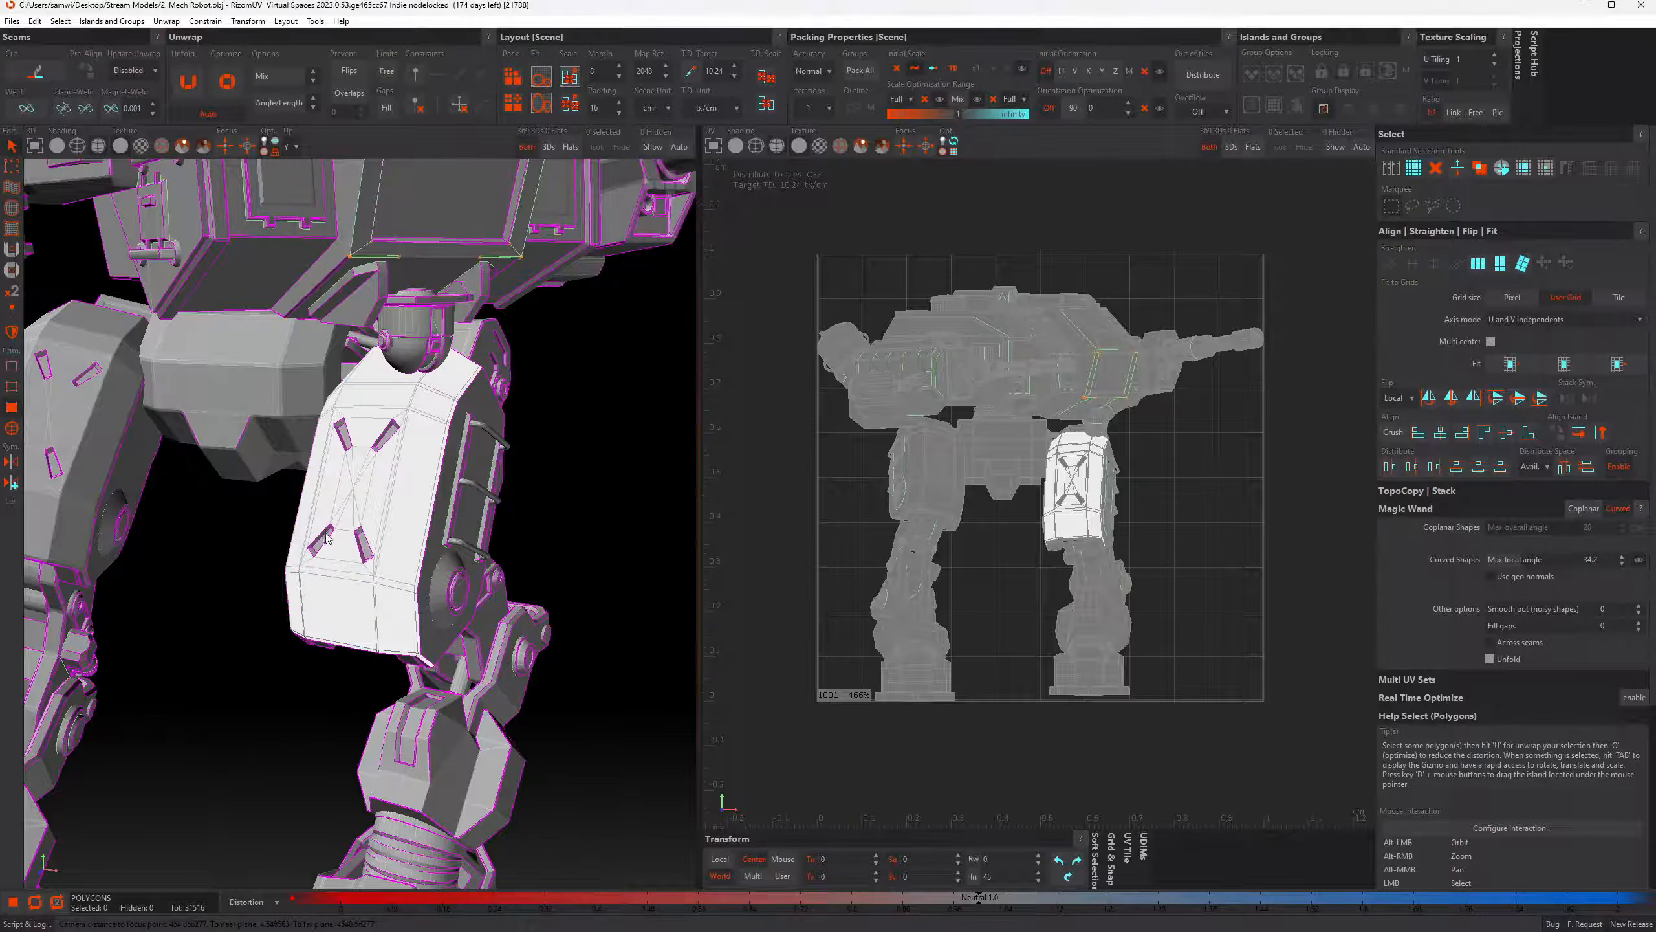
left_click(405, 495)
key("u")
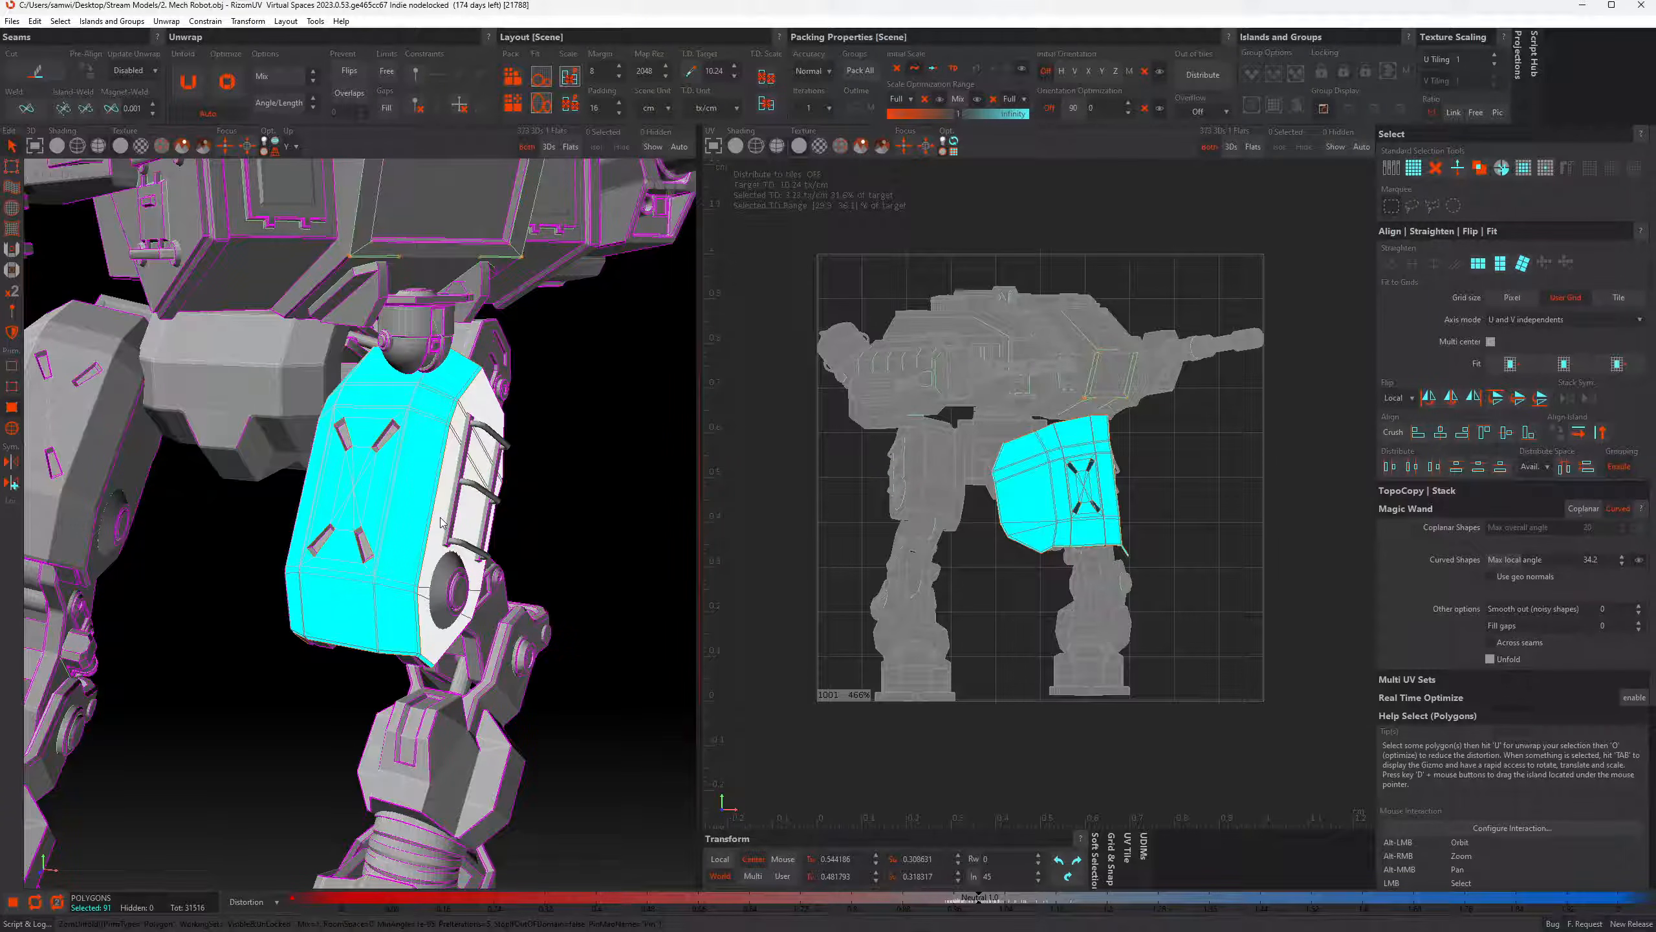
left_click_drag(440, 522, 429, 556, "alt")
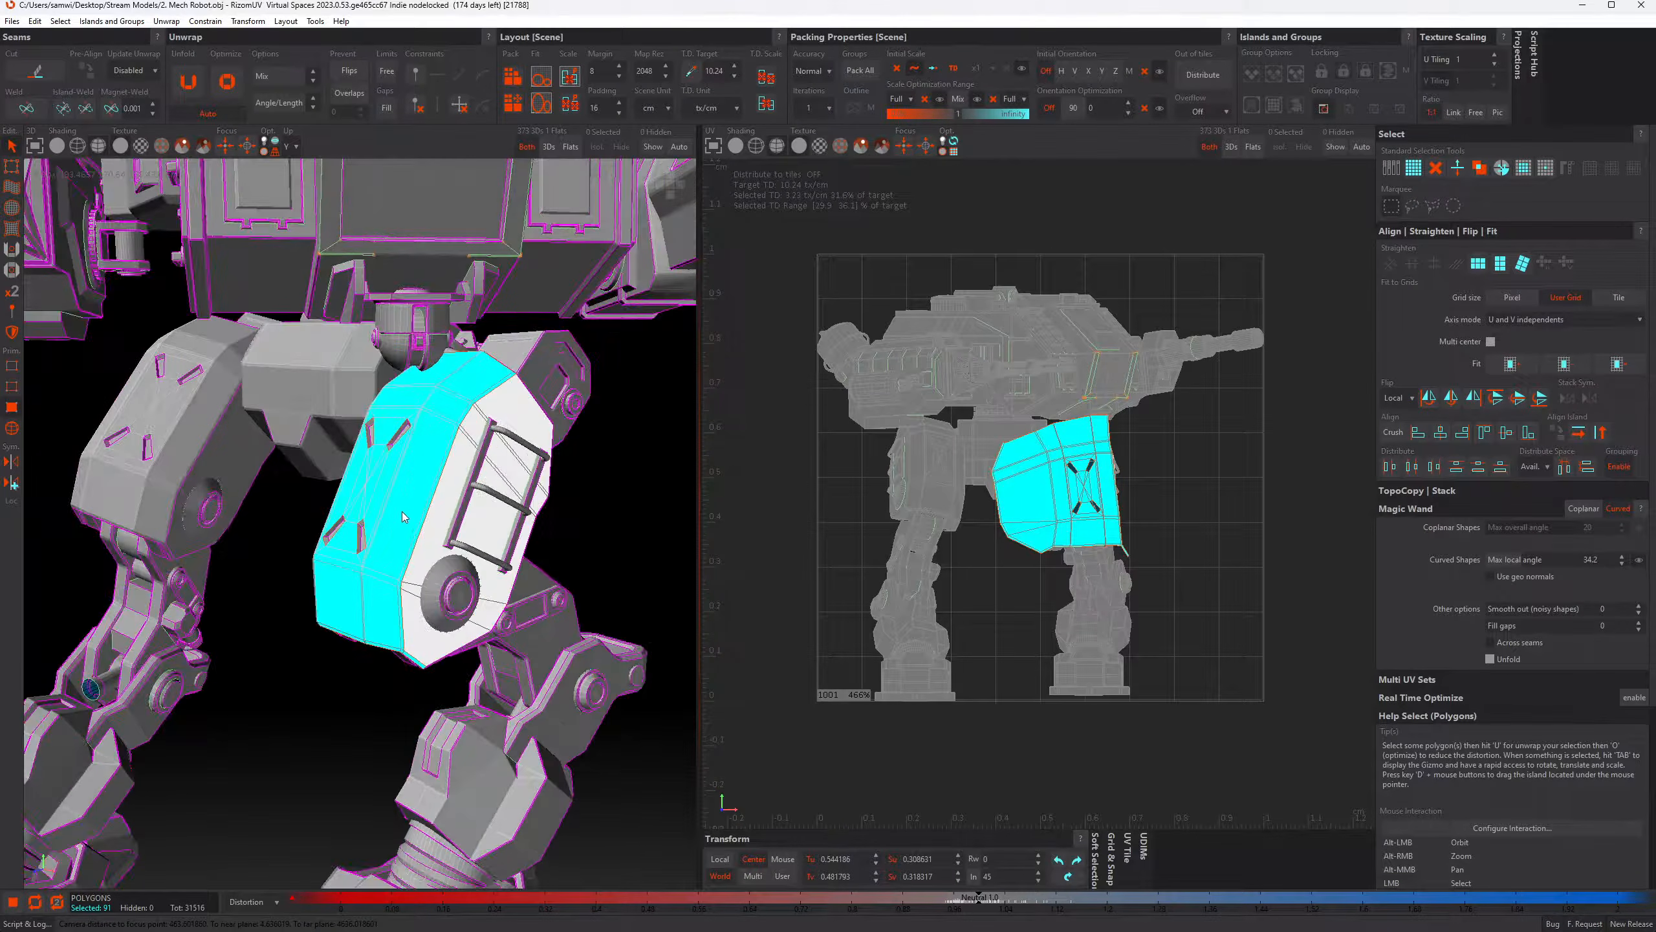
Try selecting and unfolding the ladder-side panel of the robot's upper leg on its own
left_click(429, 556)
key("u")
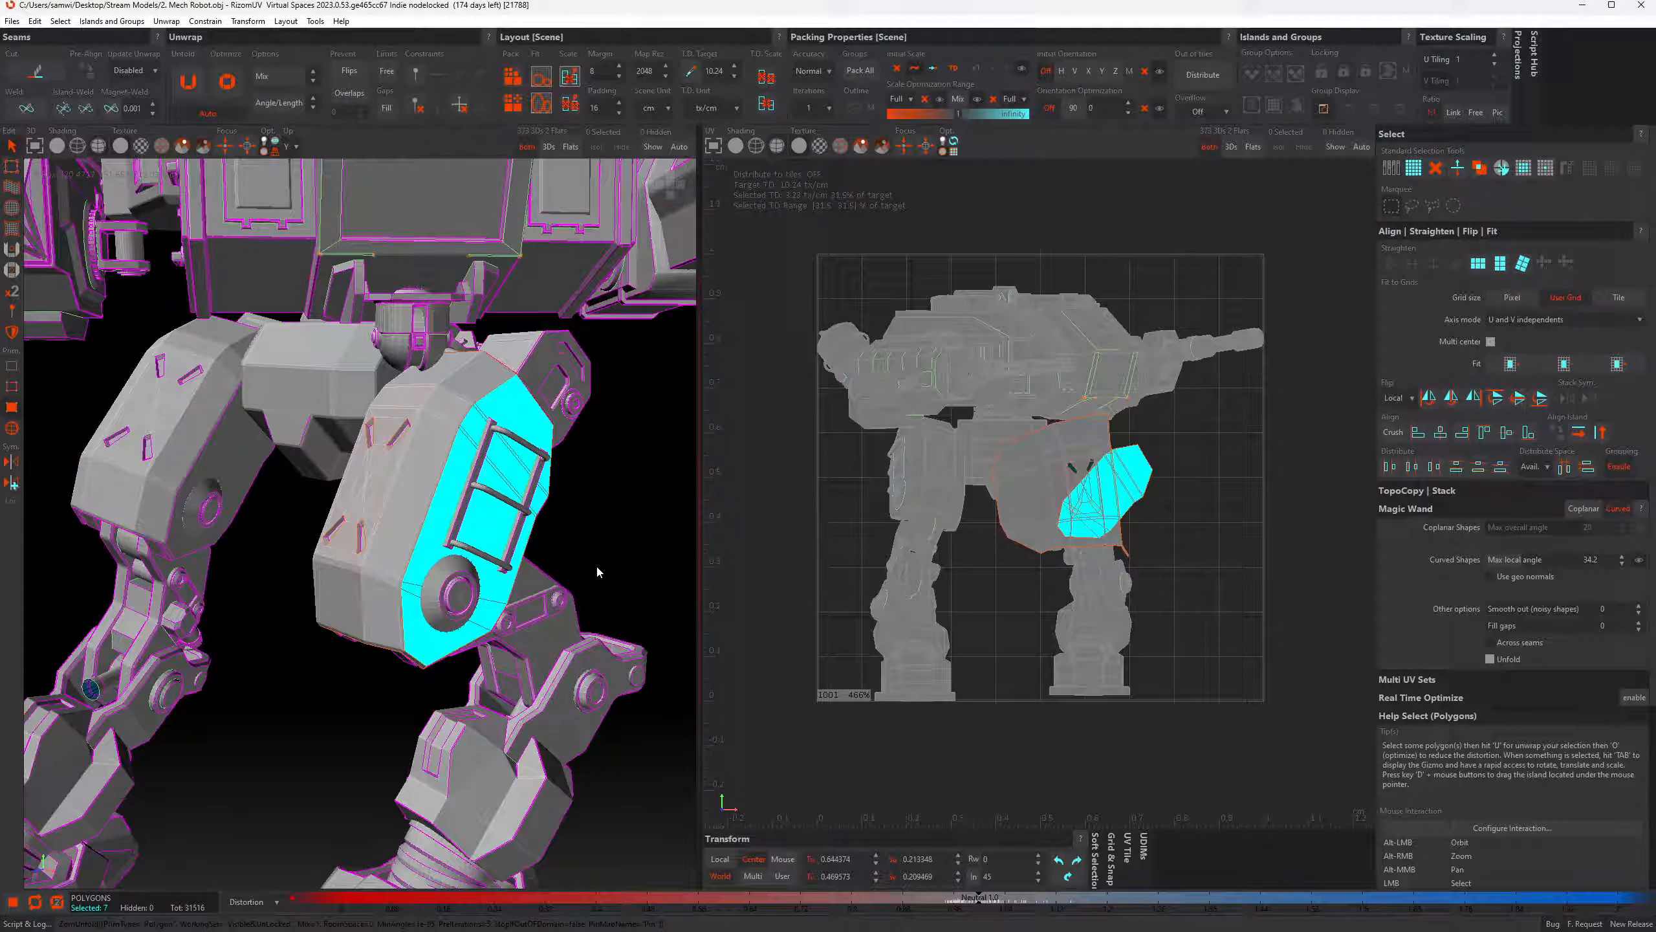
key("ctrl+z")
key("ctrl+z")
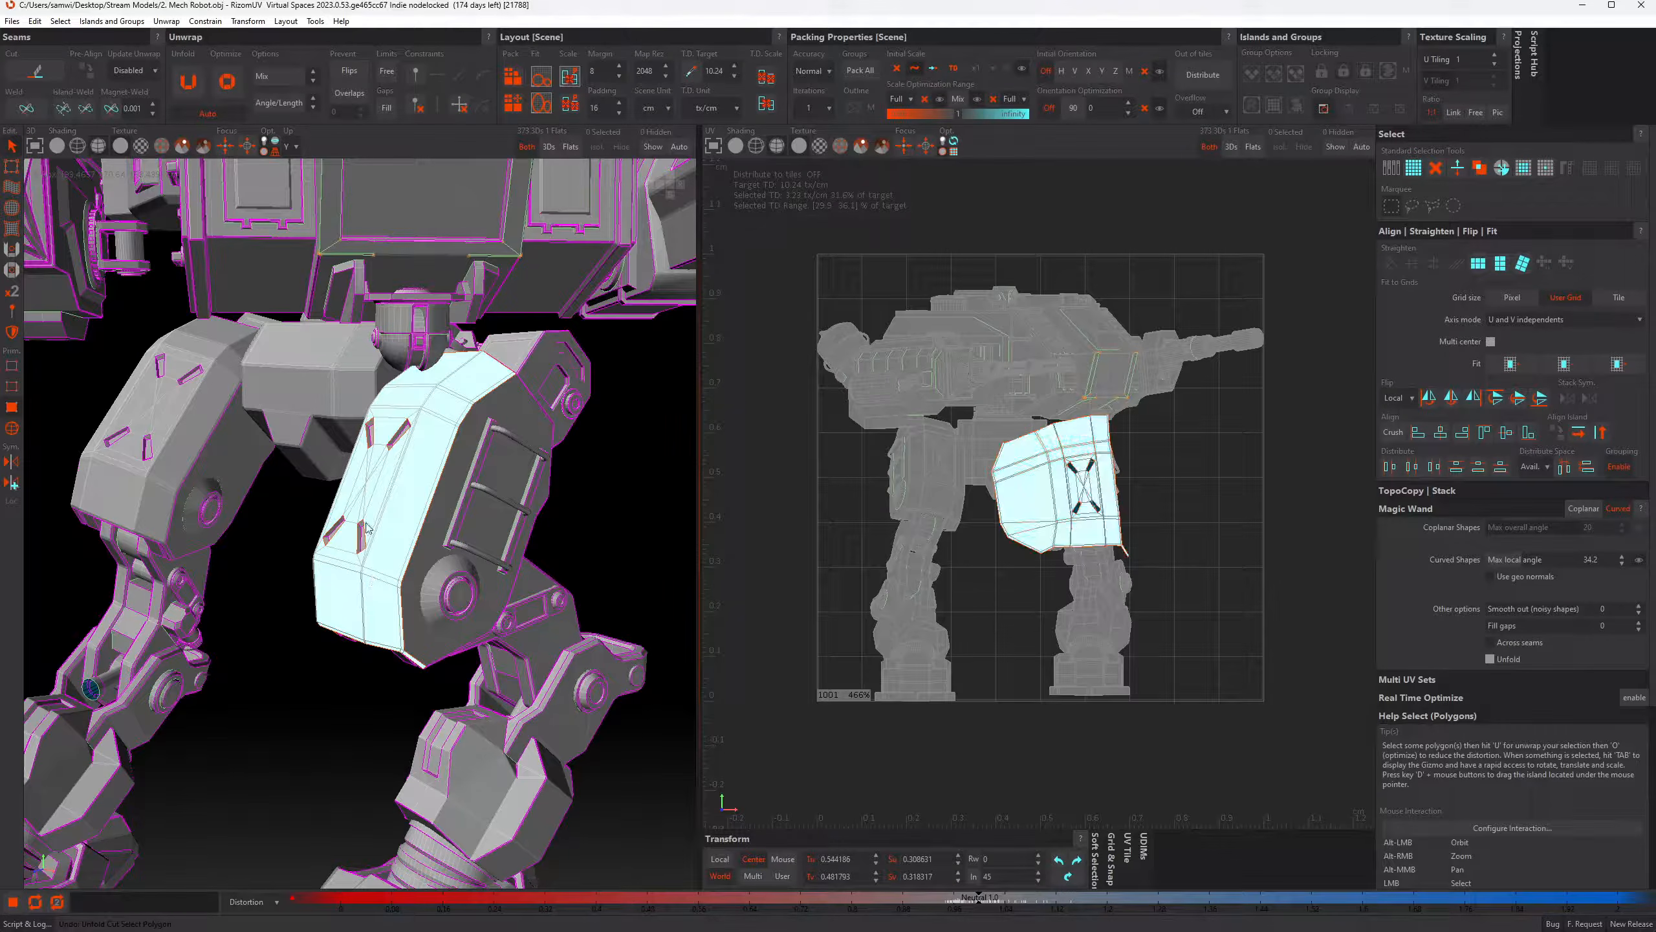
Select the upper leg's front shell, add the ladder-side panel to the selection, and unfold both as one island
key("u")
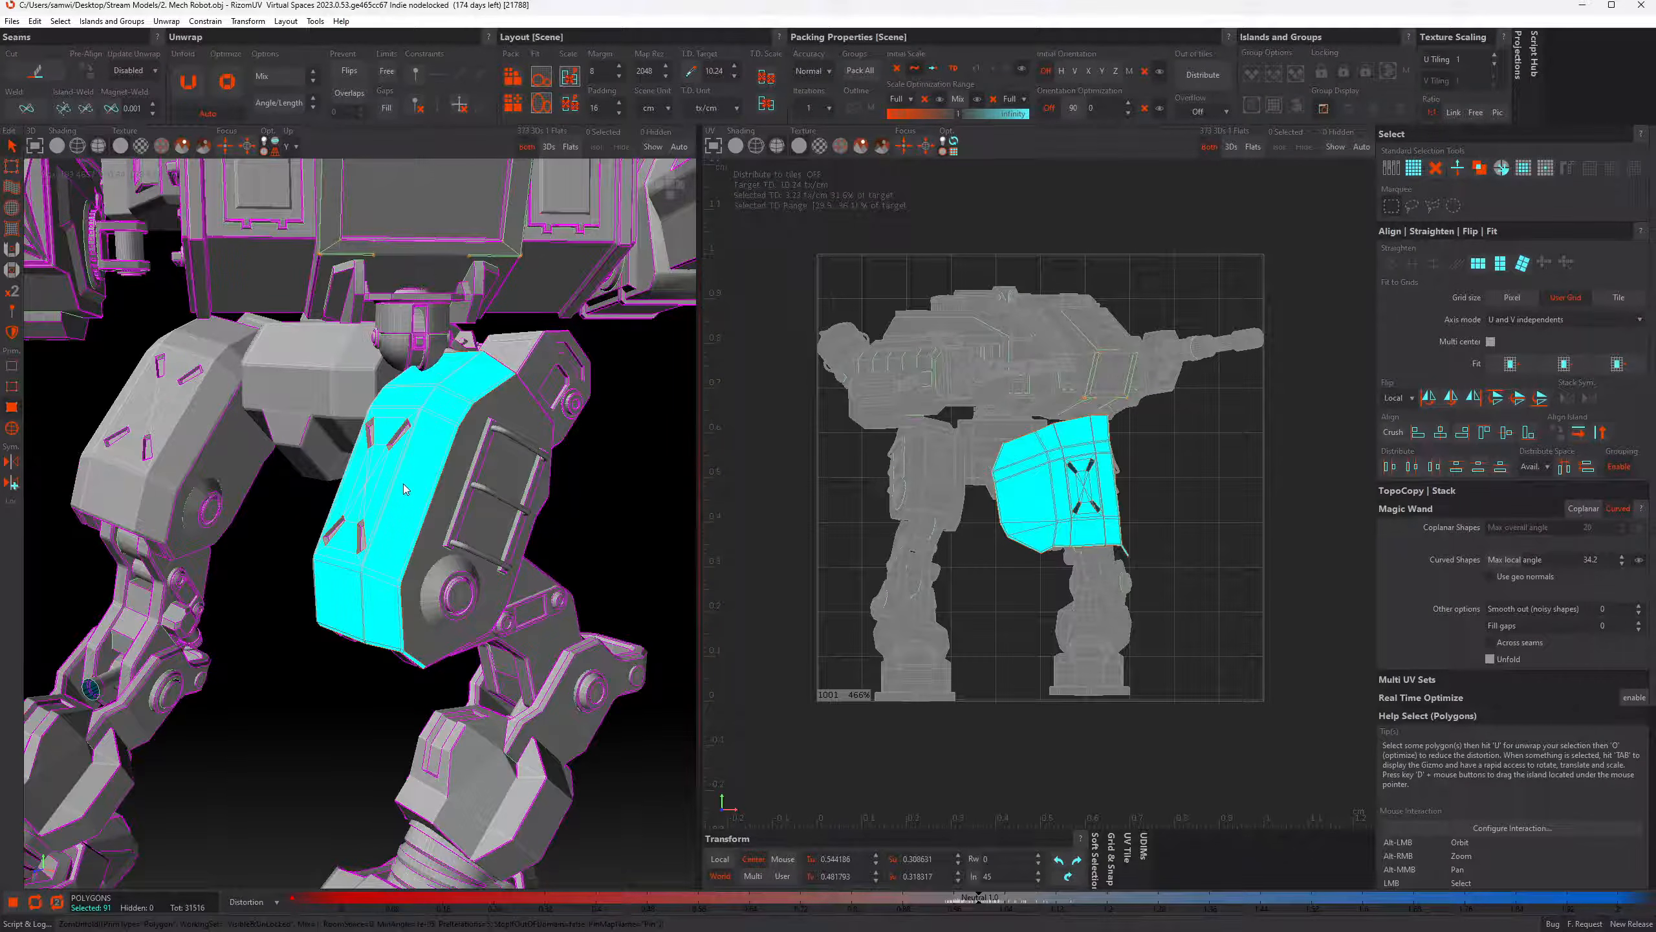
left_click(429, 551, "shift")
key("u")
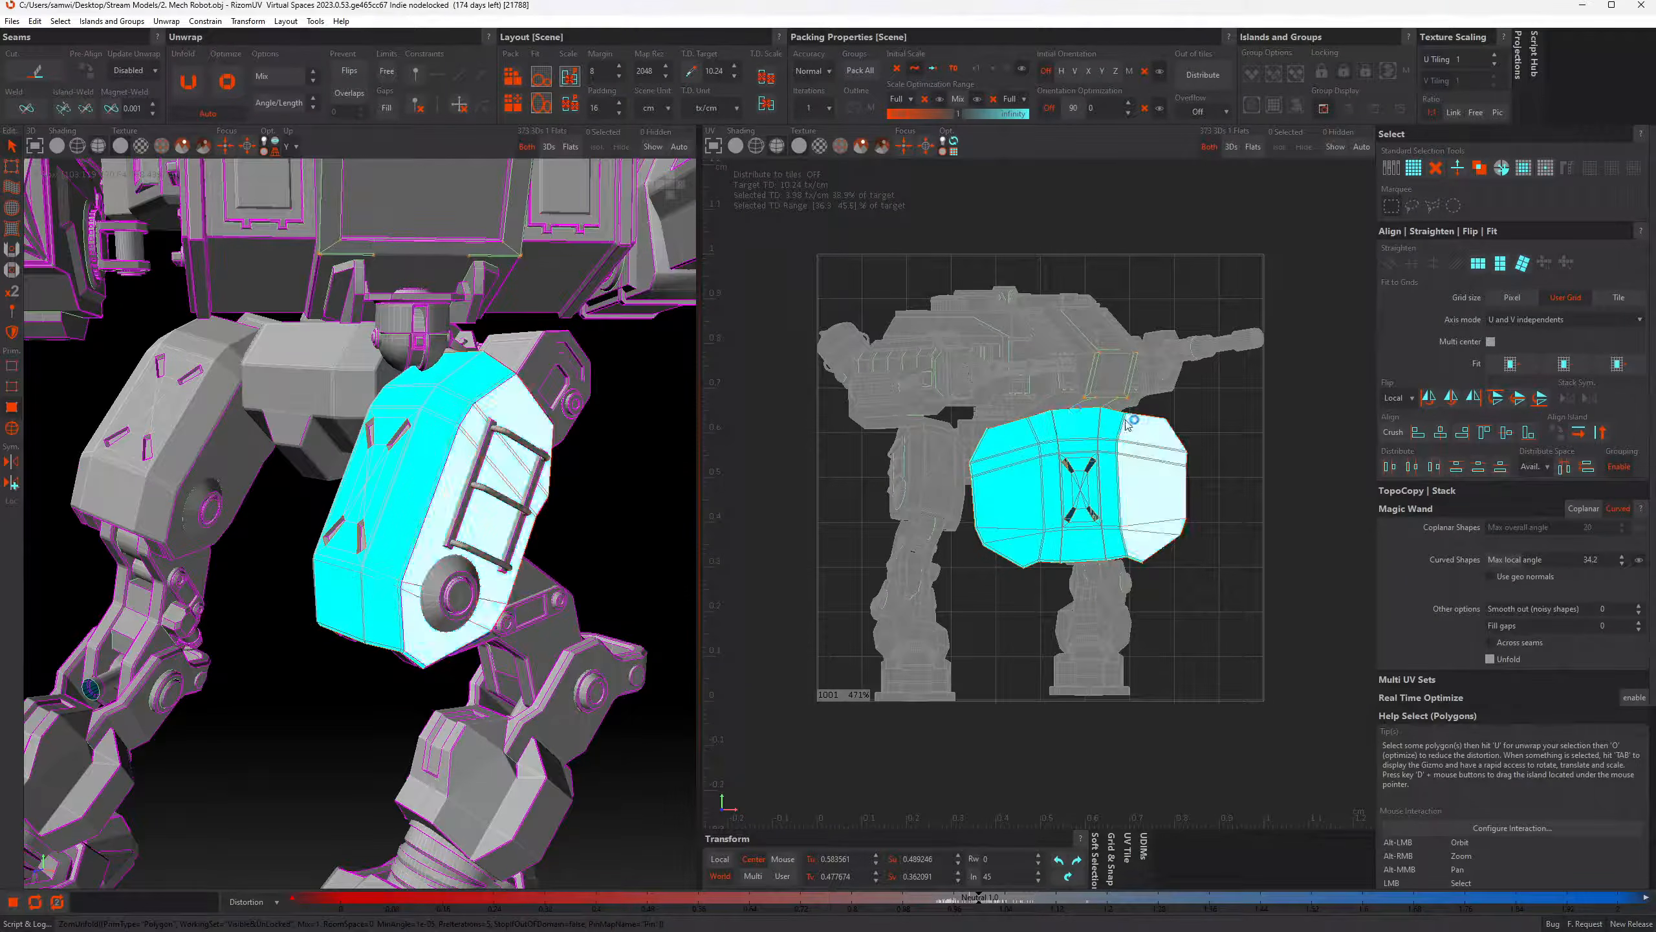
Add the narrow edge strip beneath the leg's inner side panel to the selection and unfold it with the shell
left_click_drag(400, 538, 547, 392, "alt")
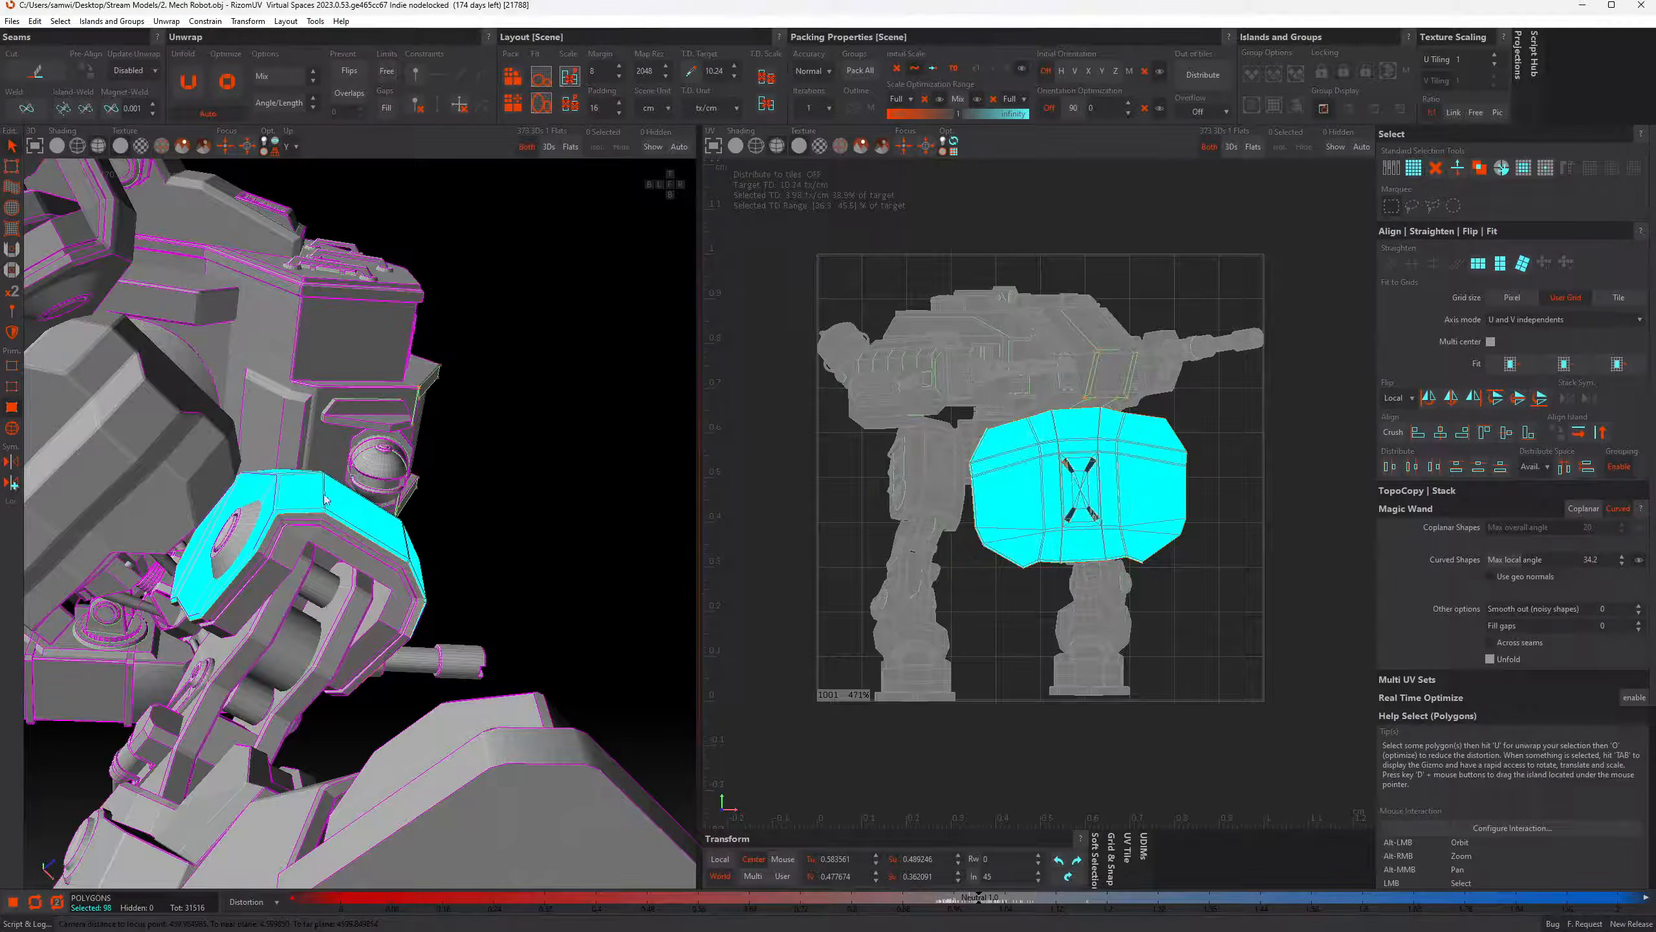
scroll(181, 603, "up", 3)
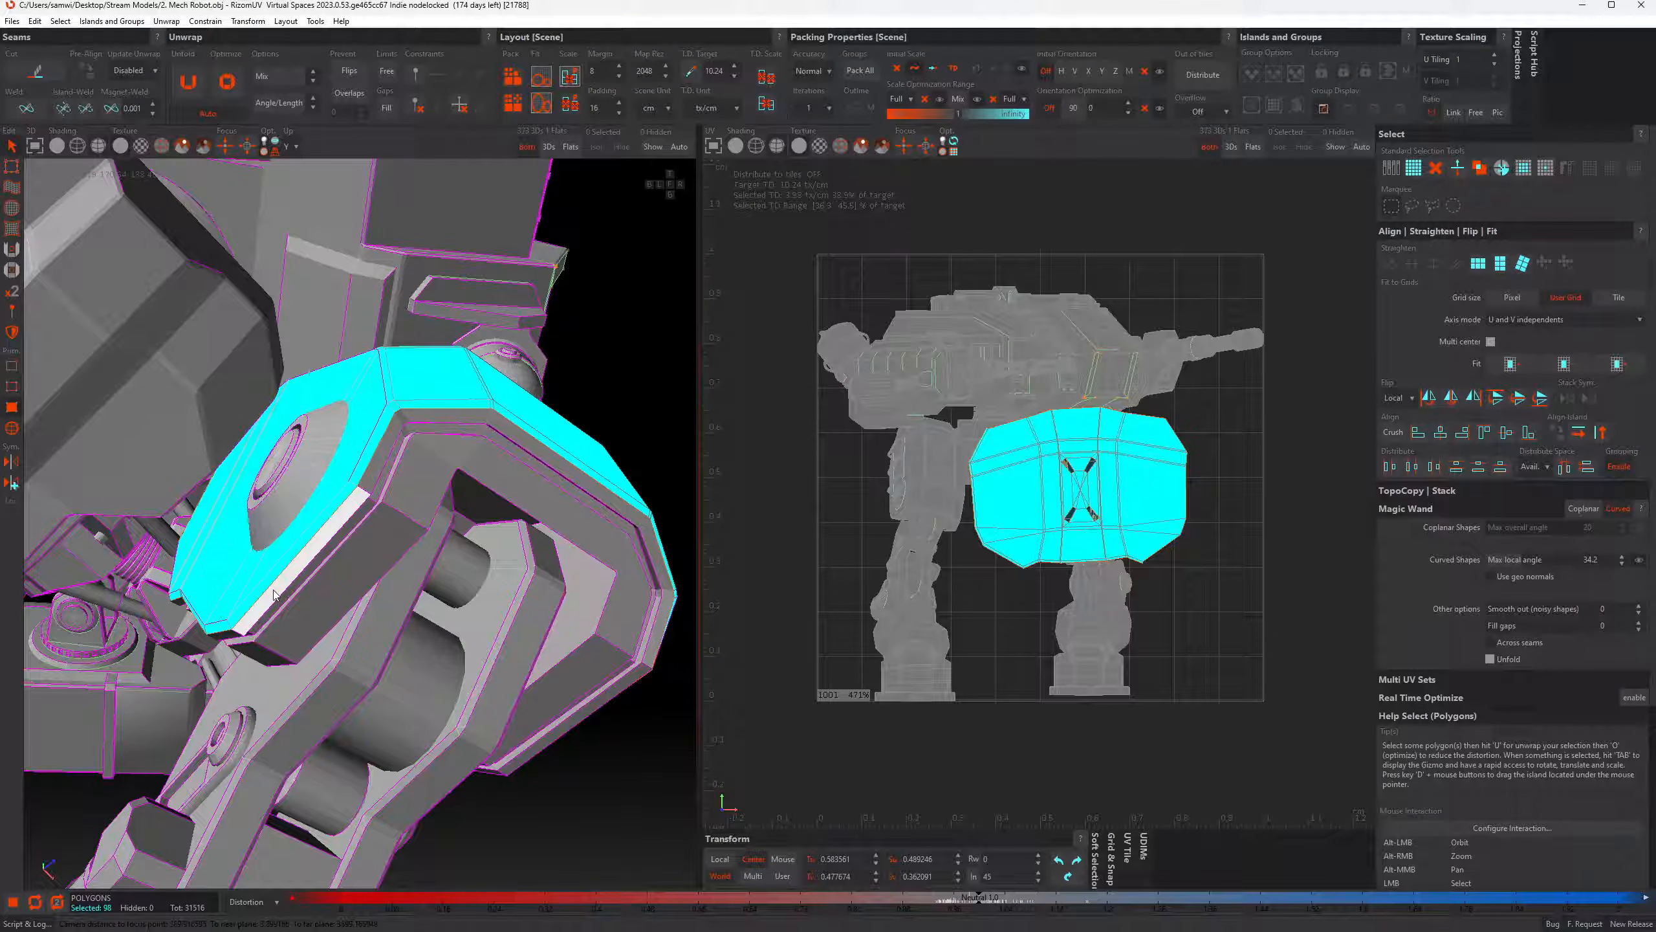
key("u")
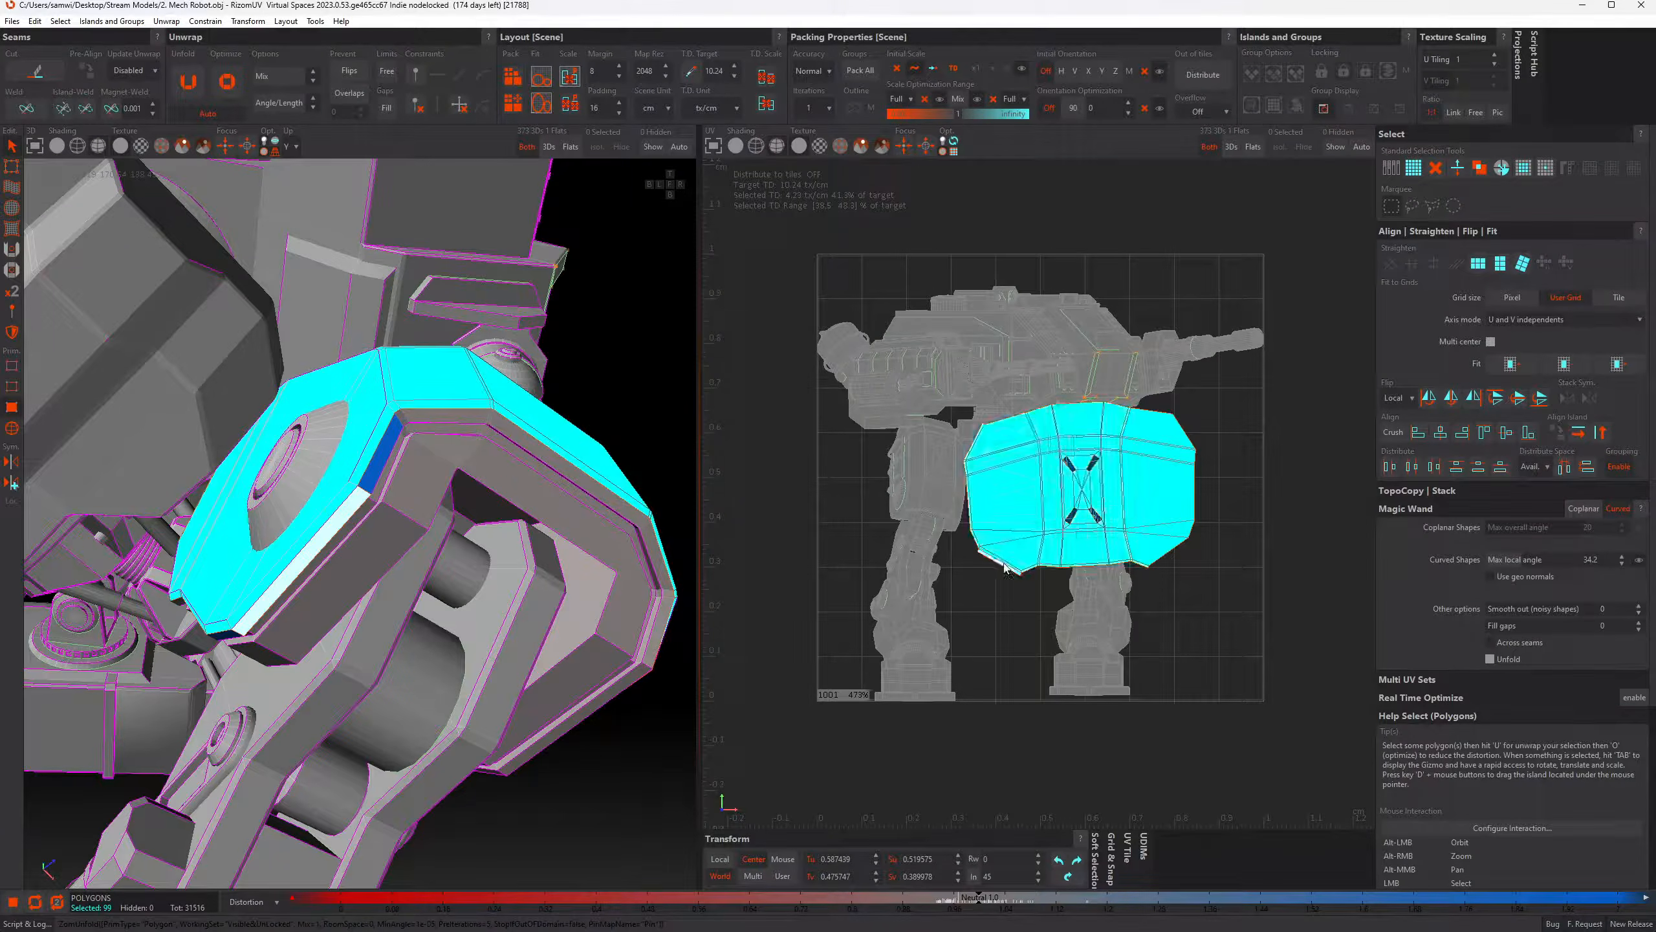
scroll(1005, 571, "up", 3)
scroll(1014, 579, "up", 3)
left_click(871, 484)
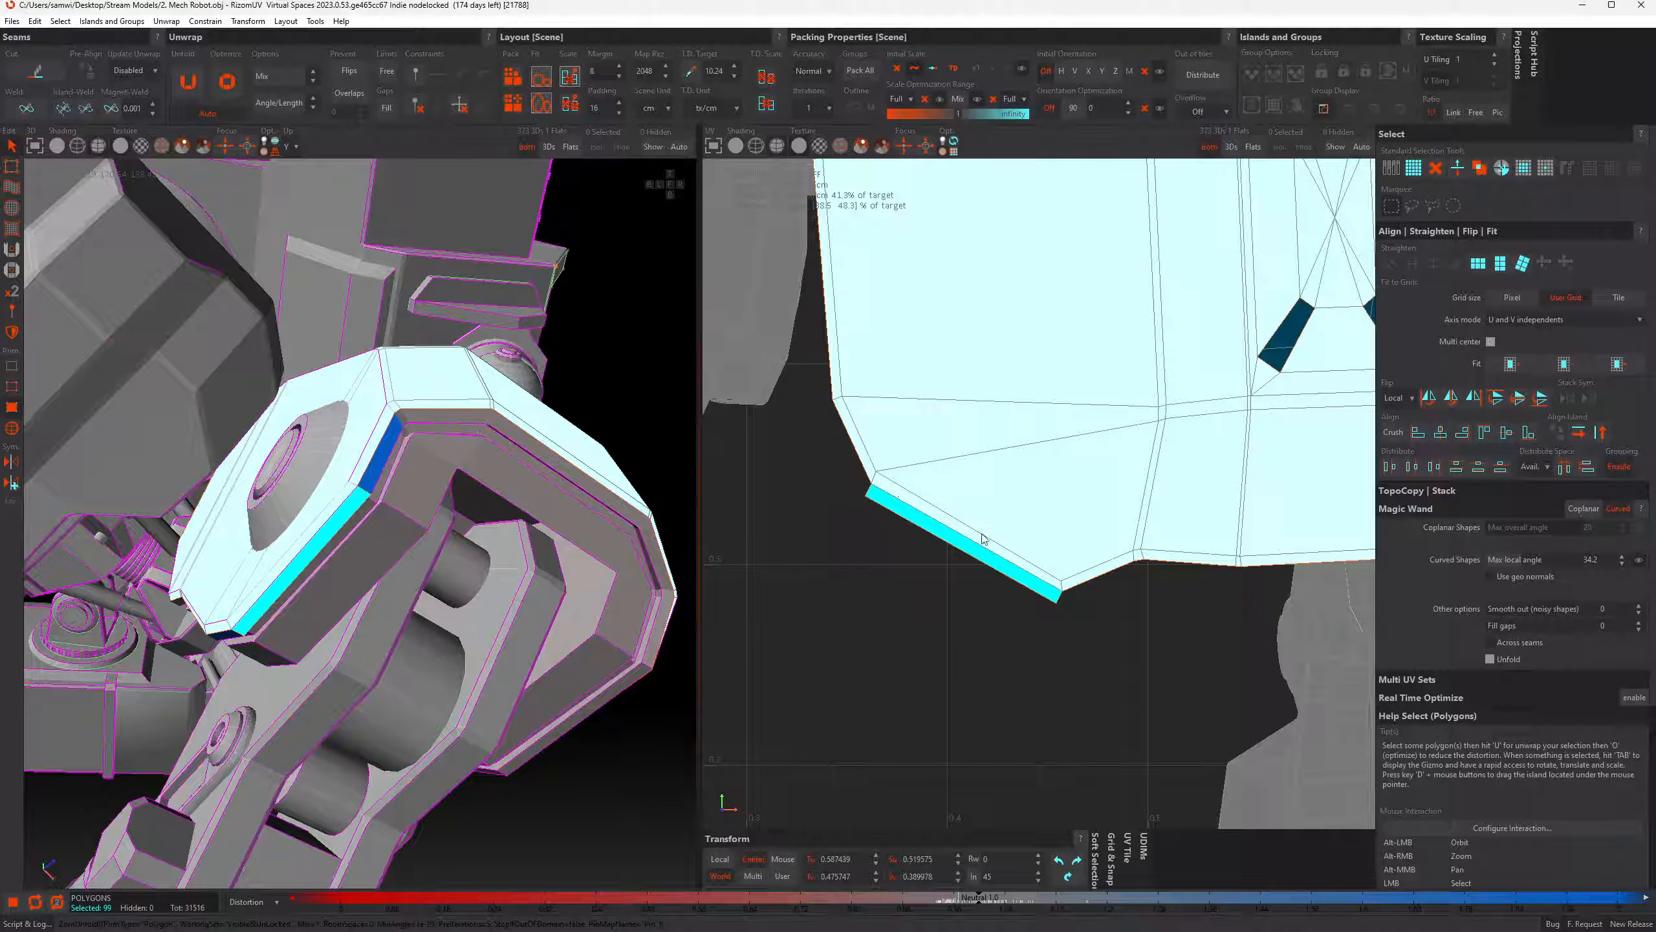
scroll(977, 598, "down", 4)
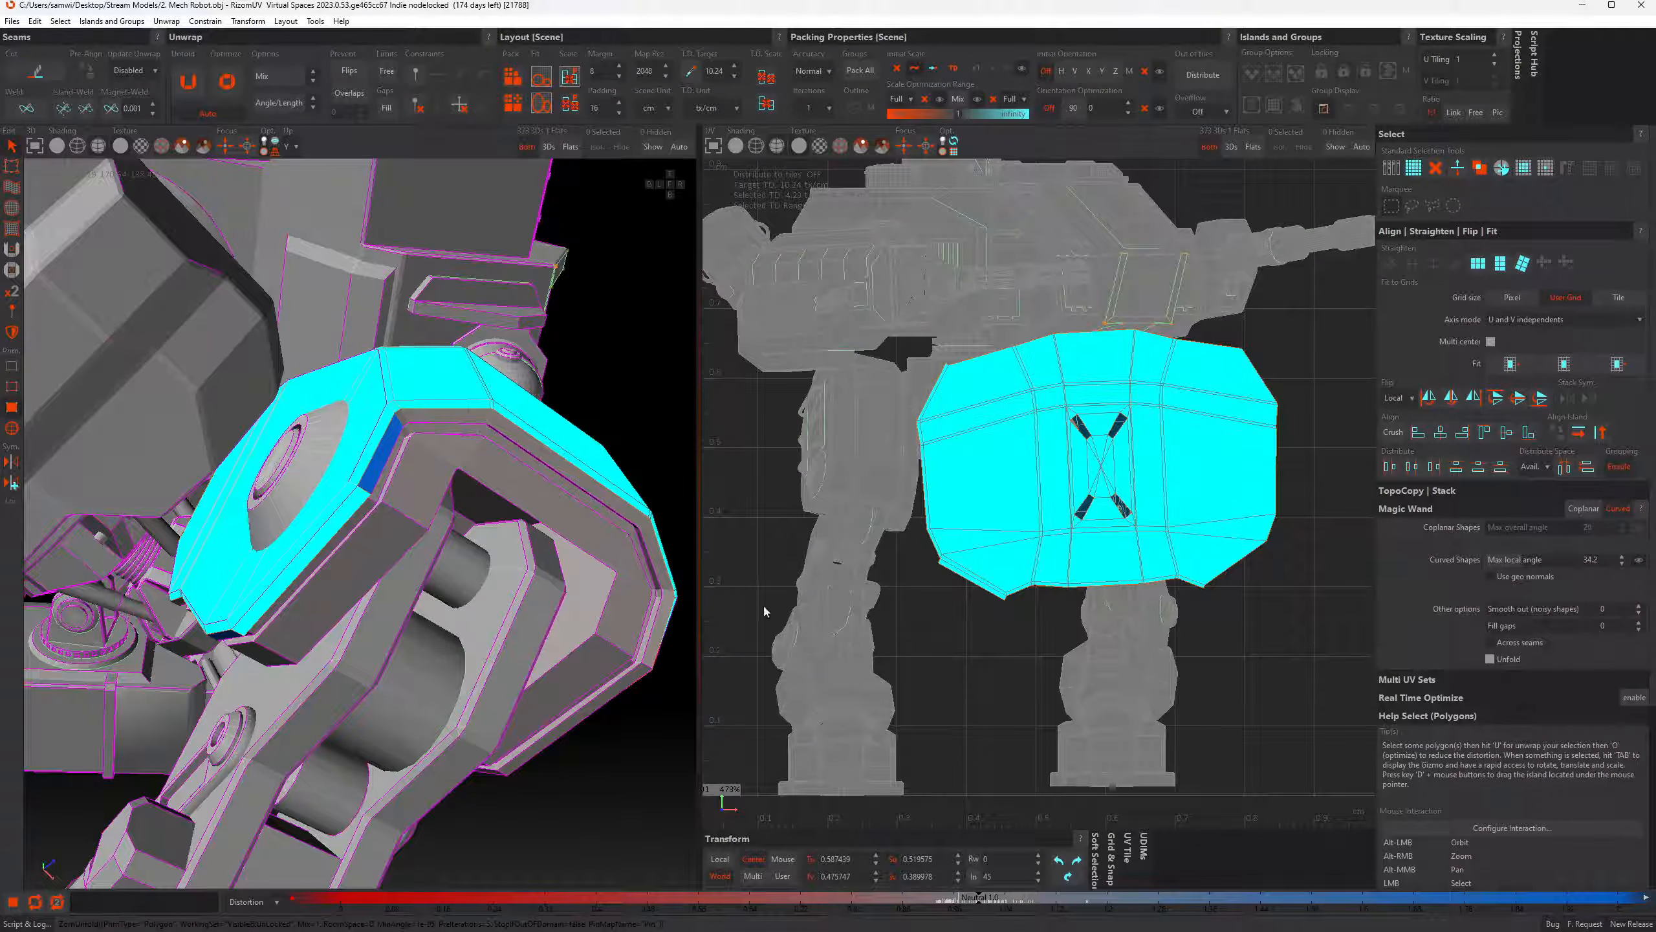
Remove the ladder-side panel from the Magic Wand selection and unfold it apart from the rest of the leg shell
left_click_drag(467, 466, 451, 554, "alt")
scroll(473, 417, "down", 2)
left_click_drag(480, 339, 292, 568, "alt")
scroll(392, 561, "down", 3)
left_click_drag(449, 566, 452, 586, "alt")
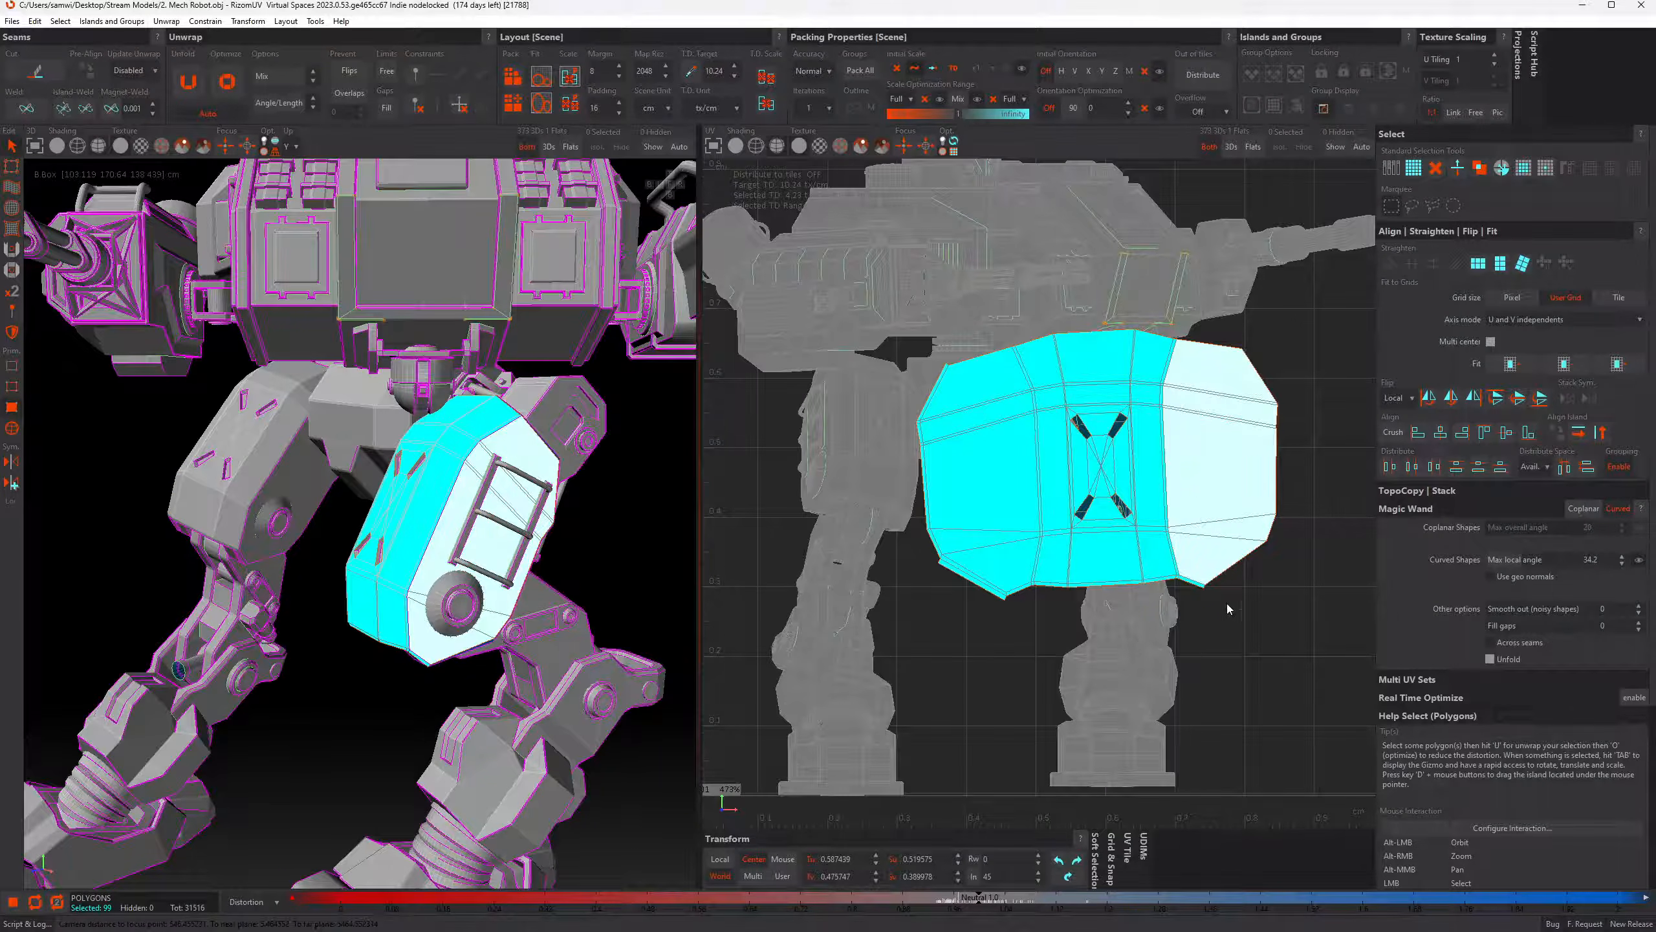
left_click(1216, 505, "ctrl+shift")
key("c")
key("u")
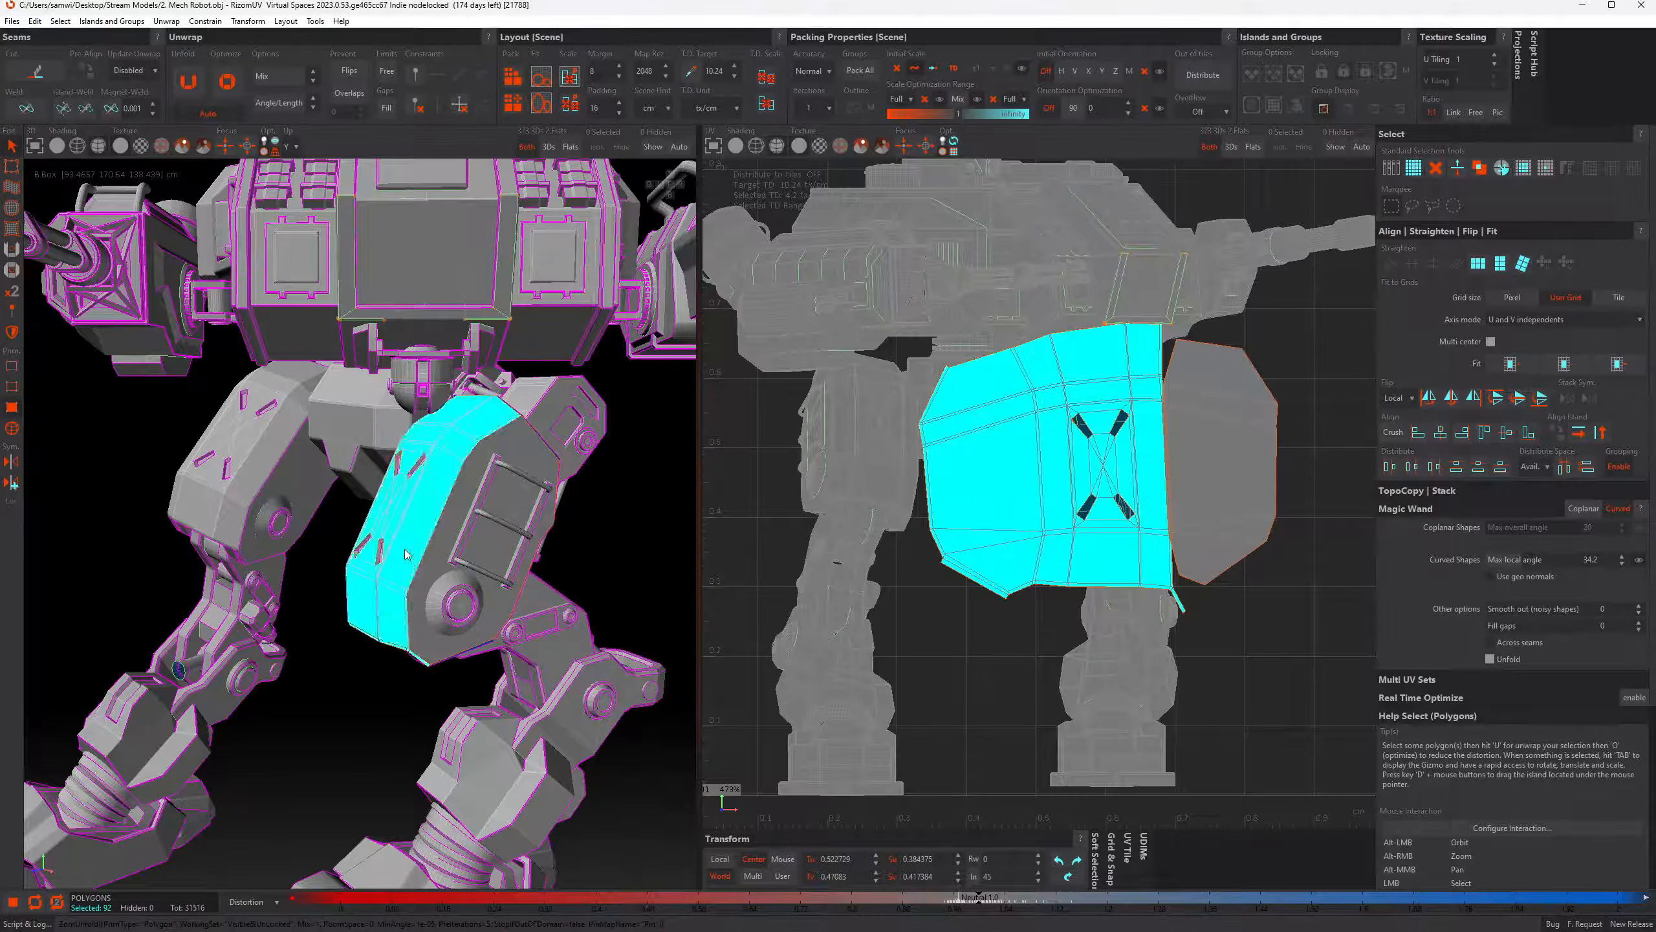
Set the Magic Wand's maximum local angle to 20.7, deselect the shell's inner side panel, and unfold the remaining selection
left_click_drag(405, 520, 596, 517, "alt")
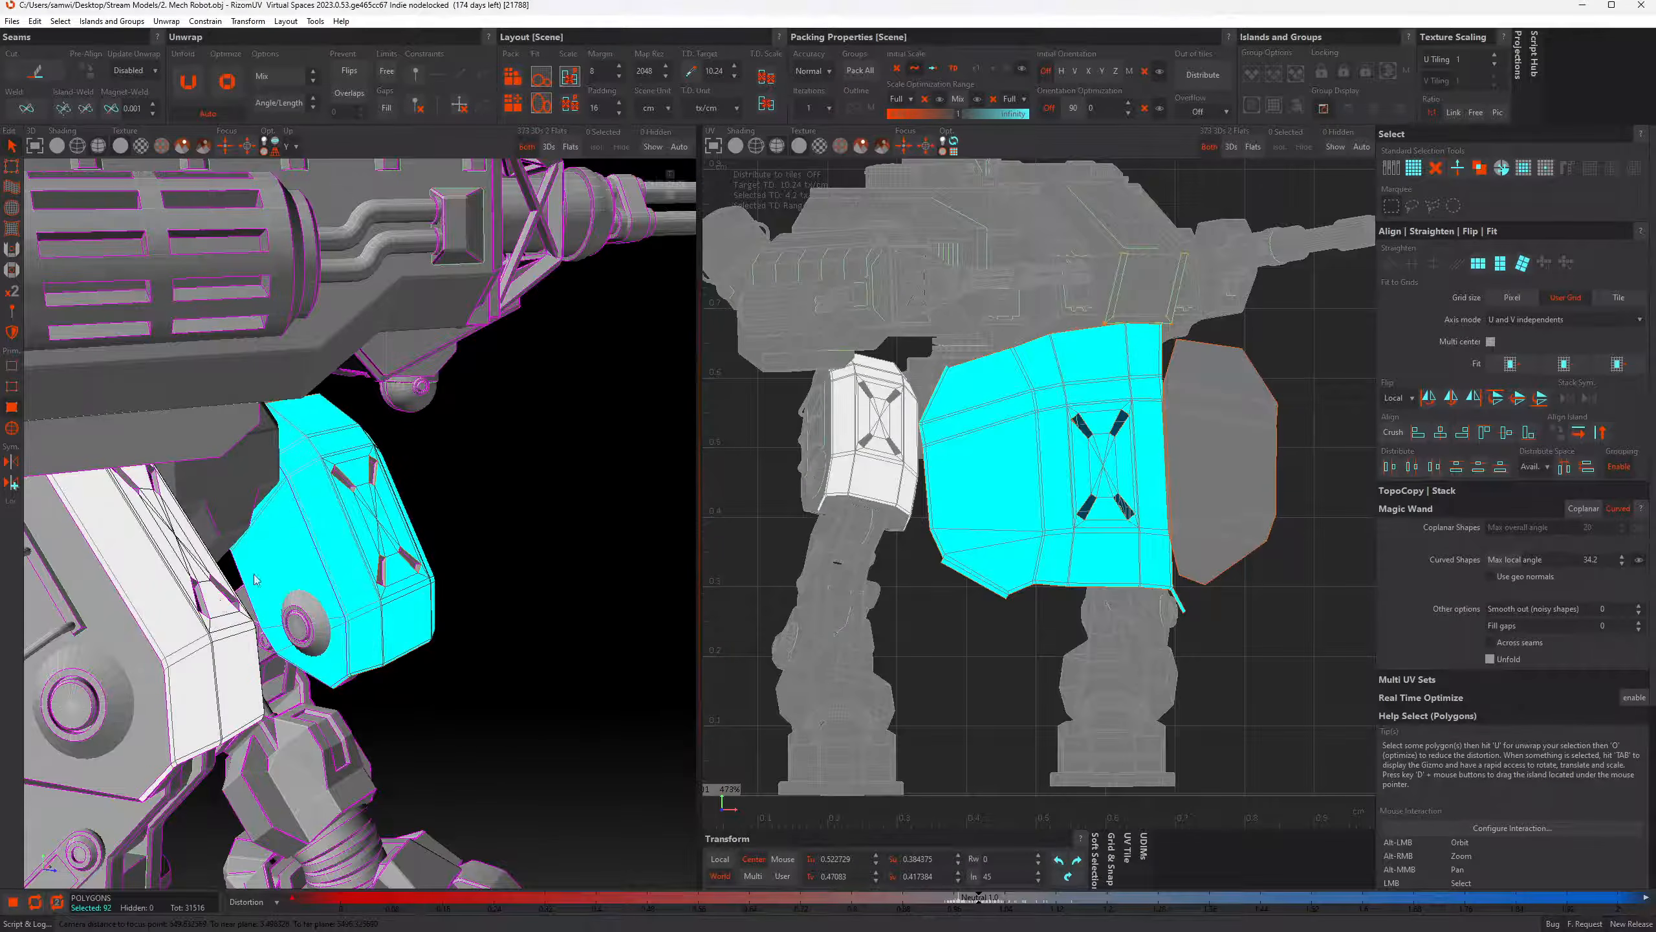
left_click_drag(1523, 559, 1507, 564)
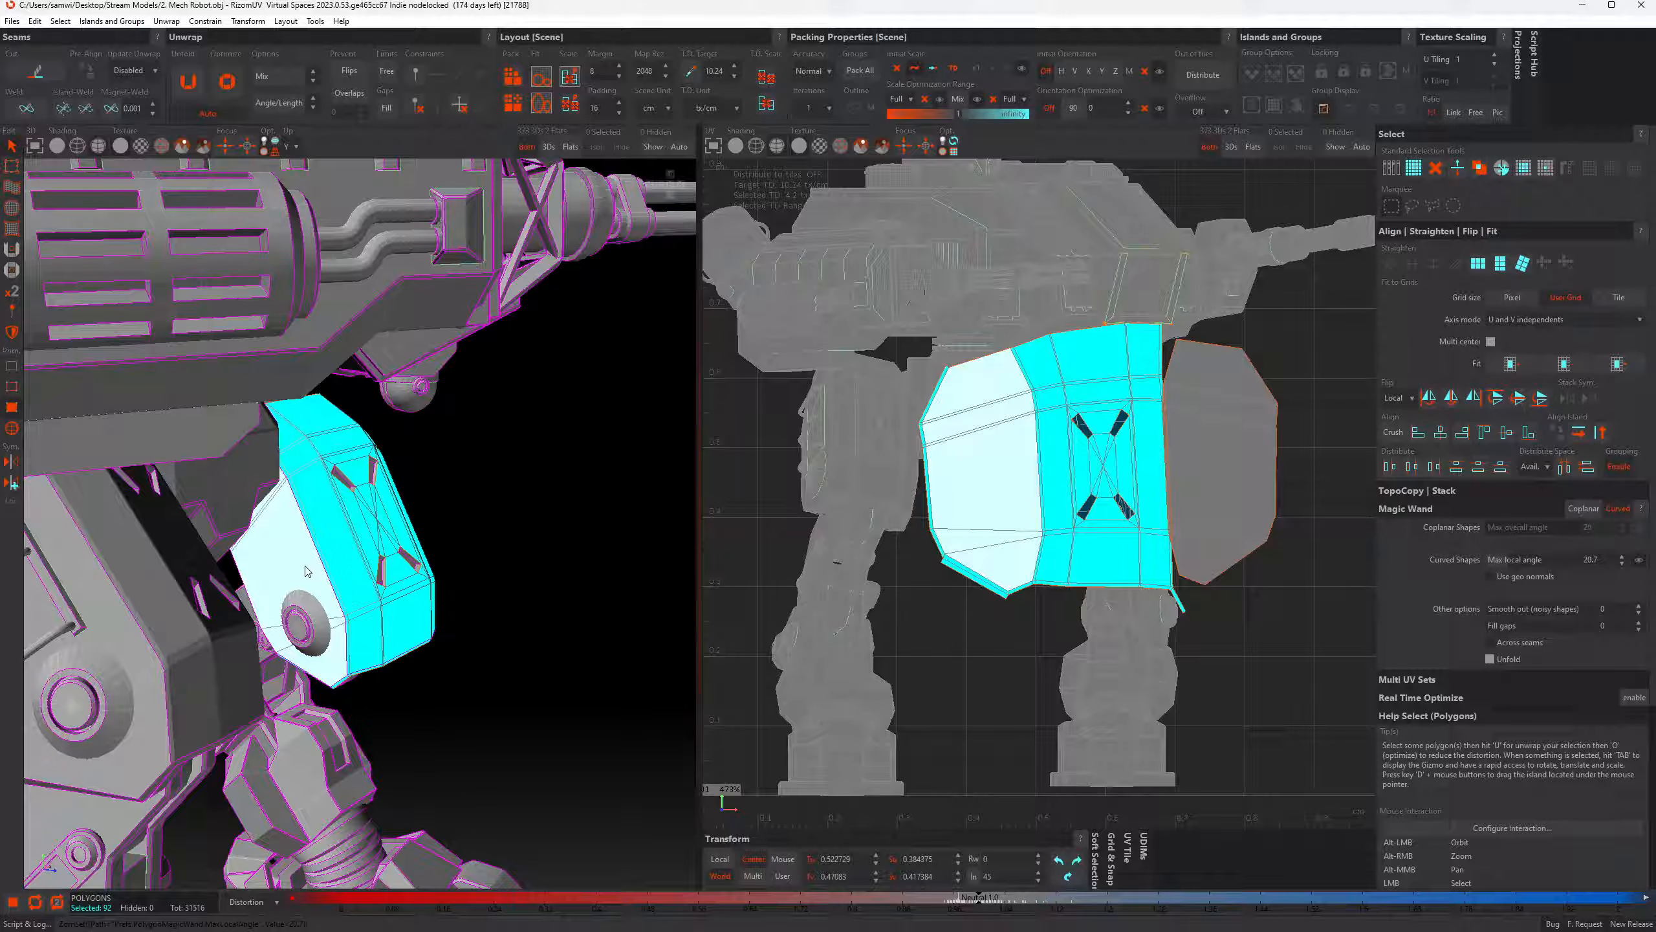
left_click(308, 579, "ctrl")
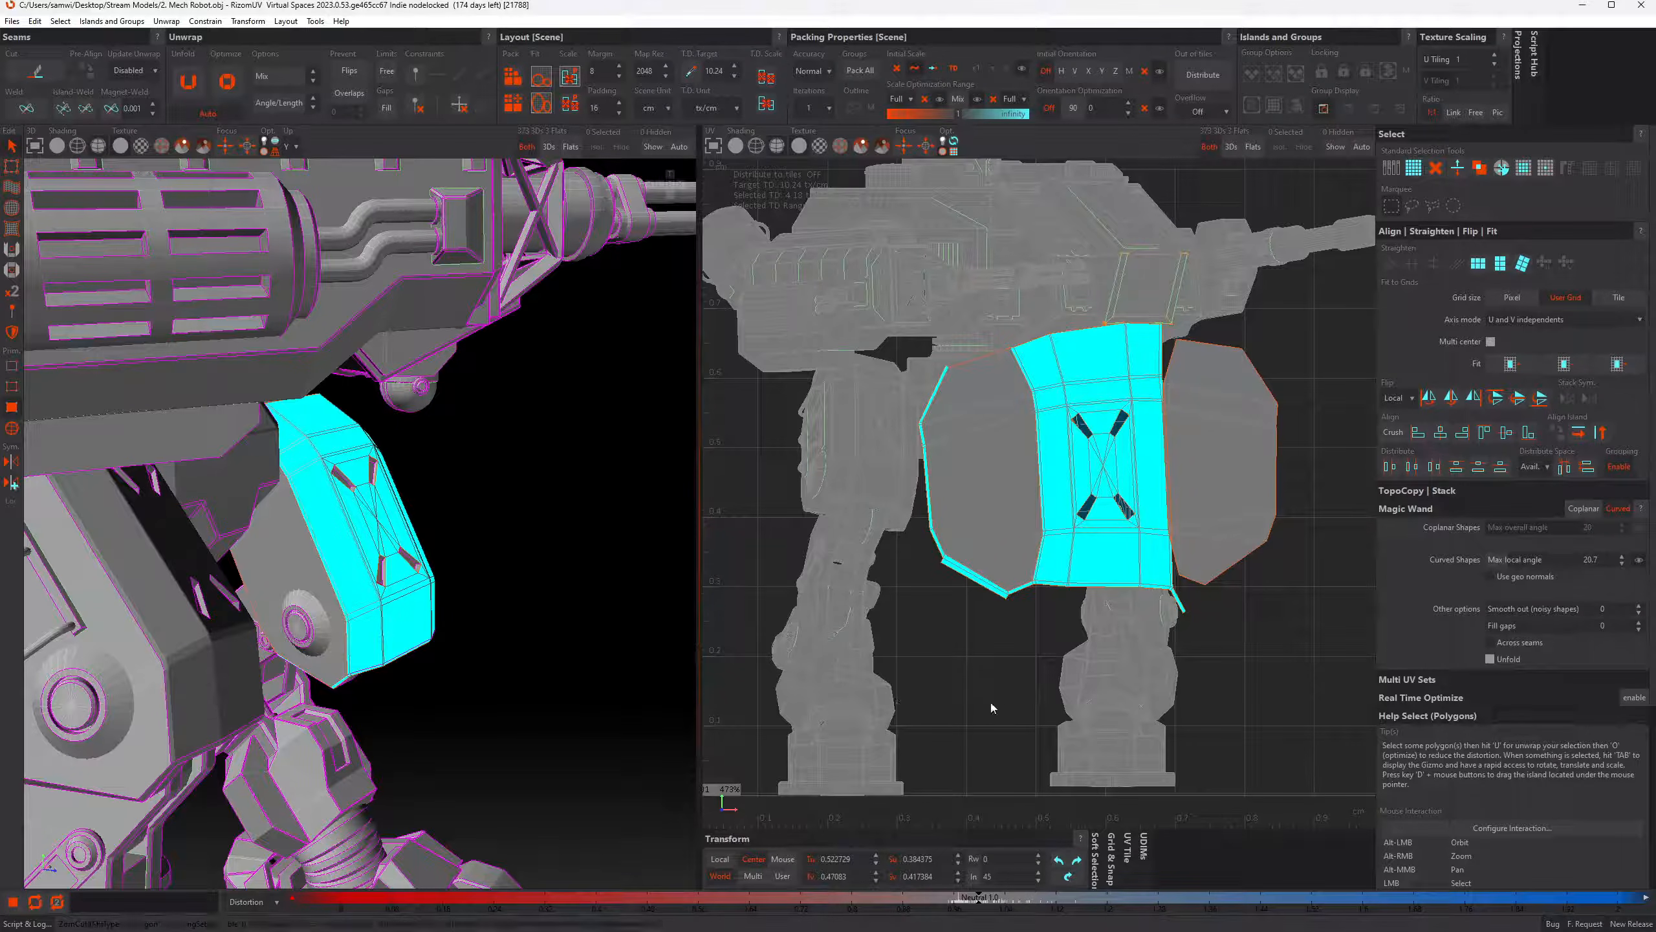
key("u")
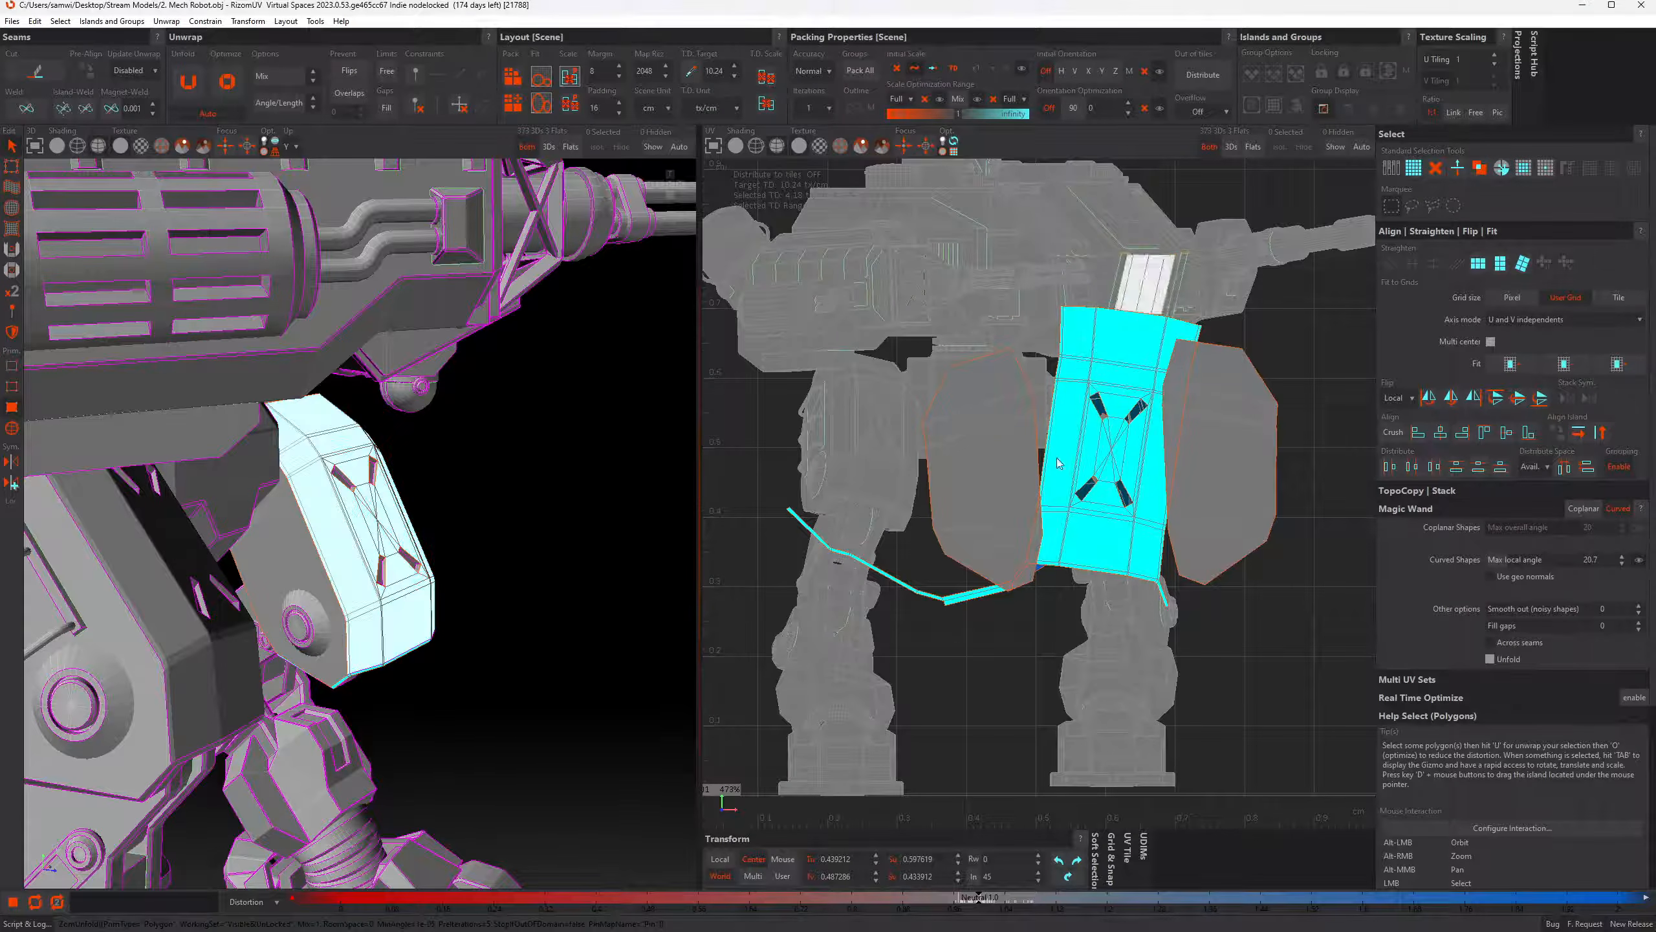
Clear the selection and undo the side-panel separations to restore the leg shell as one island
left_click(1027, 645)
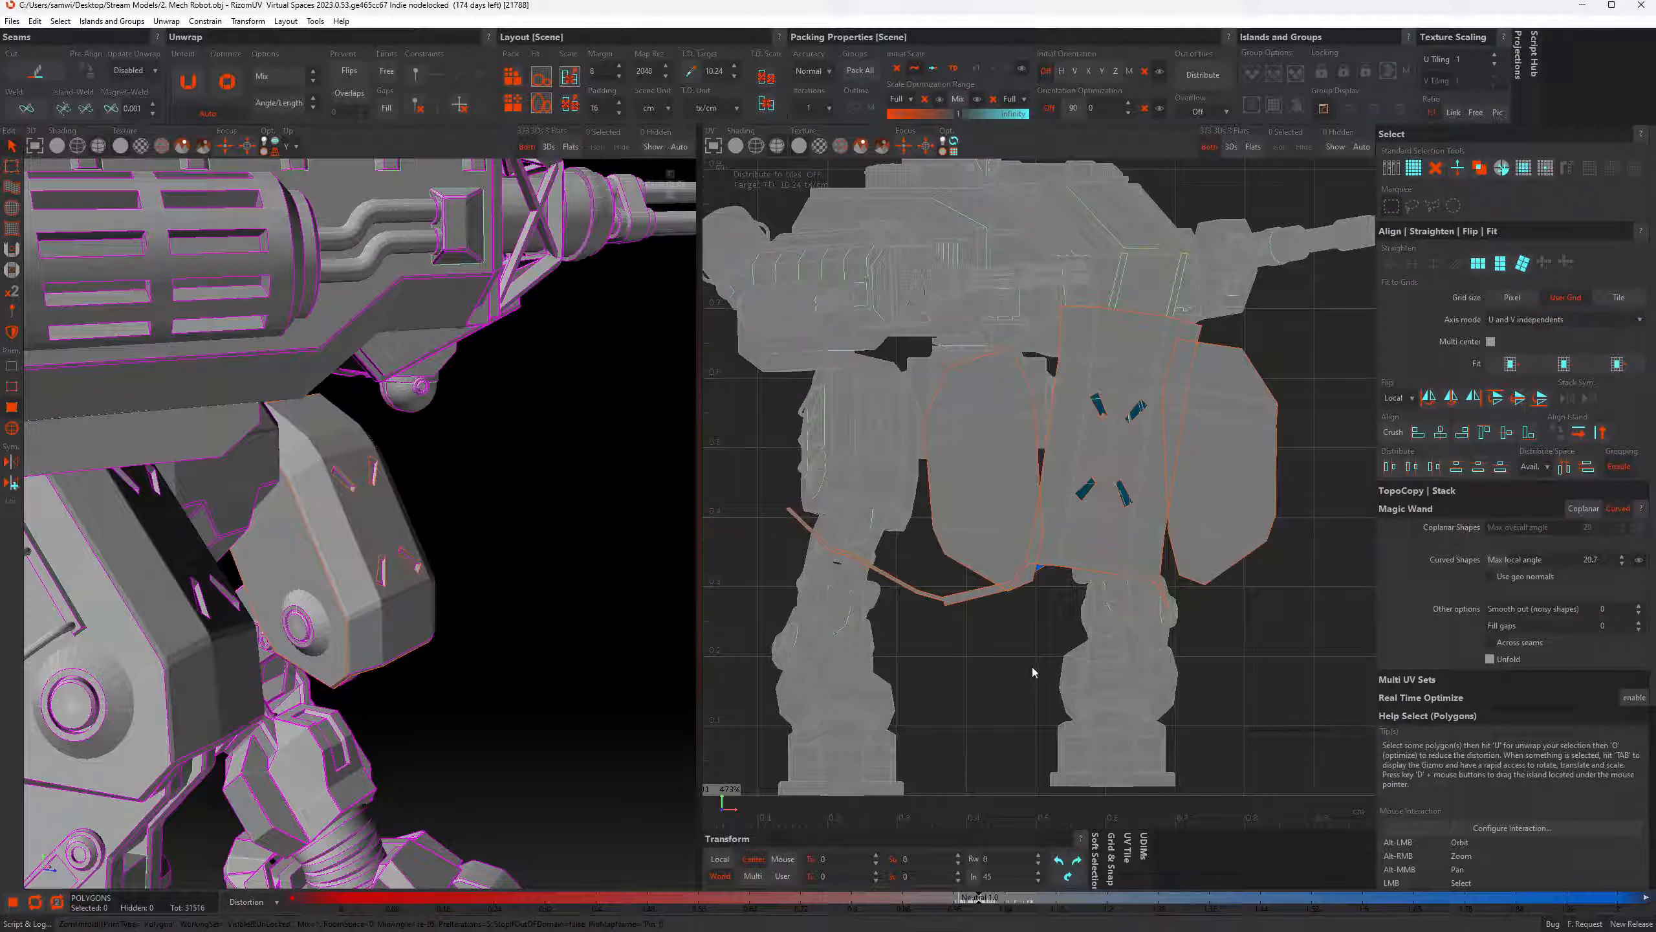
key("u")
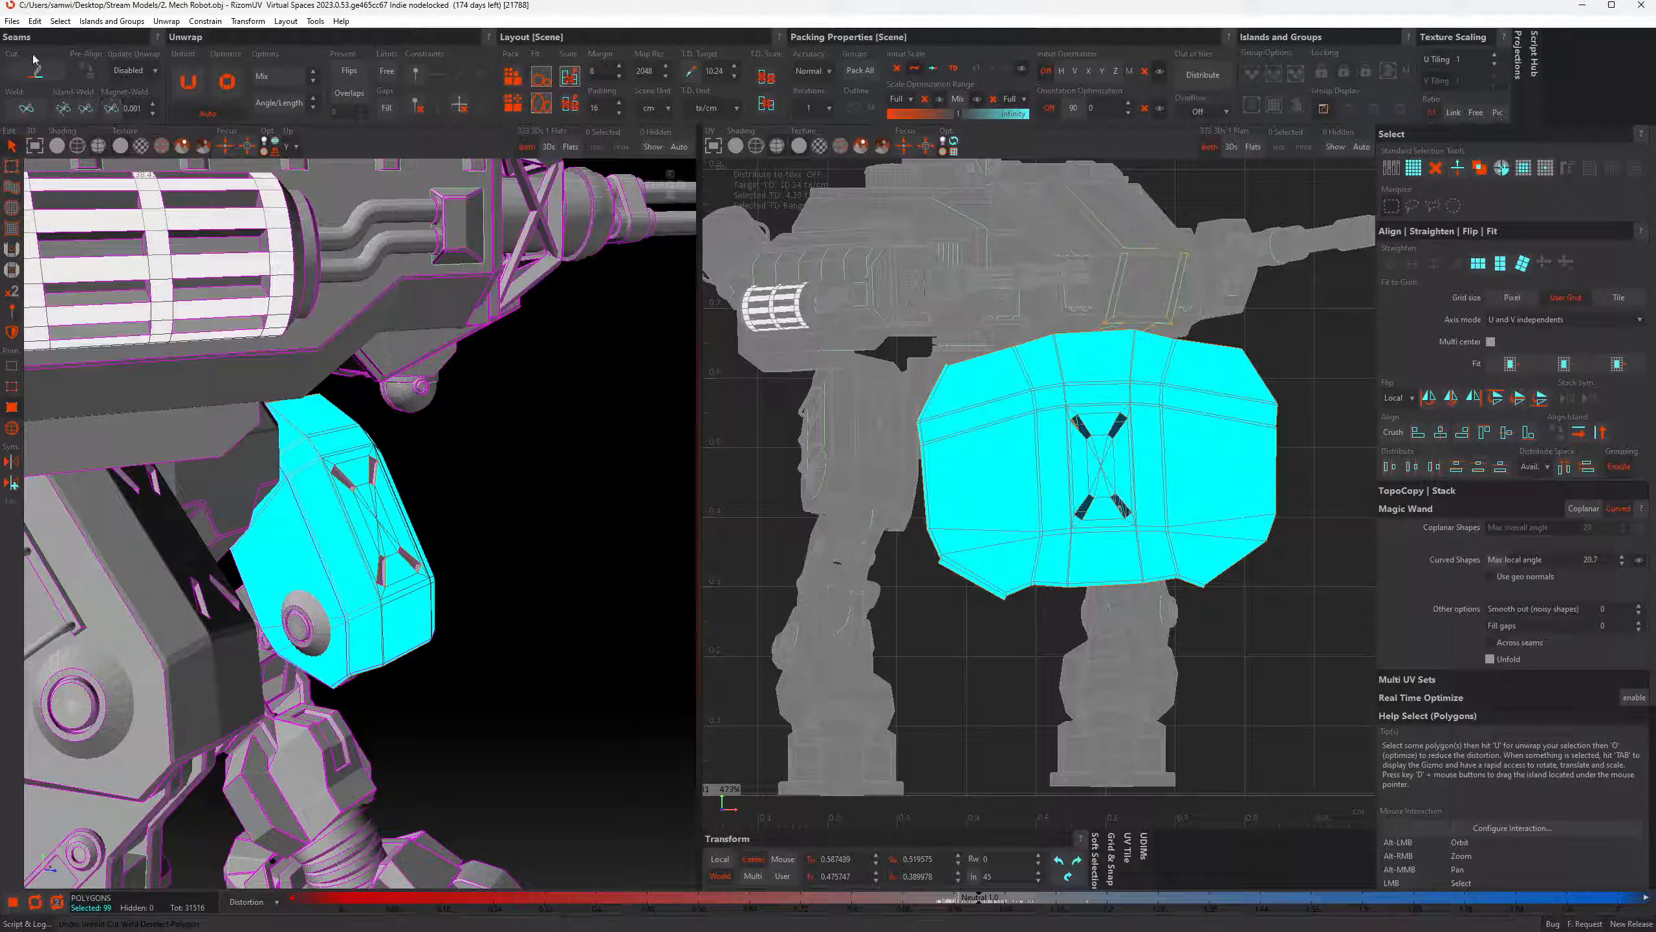
Load 3. Cable.fbx with its UVs, discarding the robot scene's changes and keeping the default FBX import settings
left_click(13, 21)
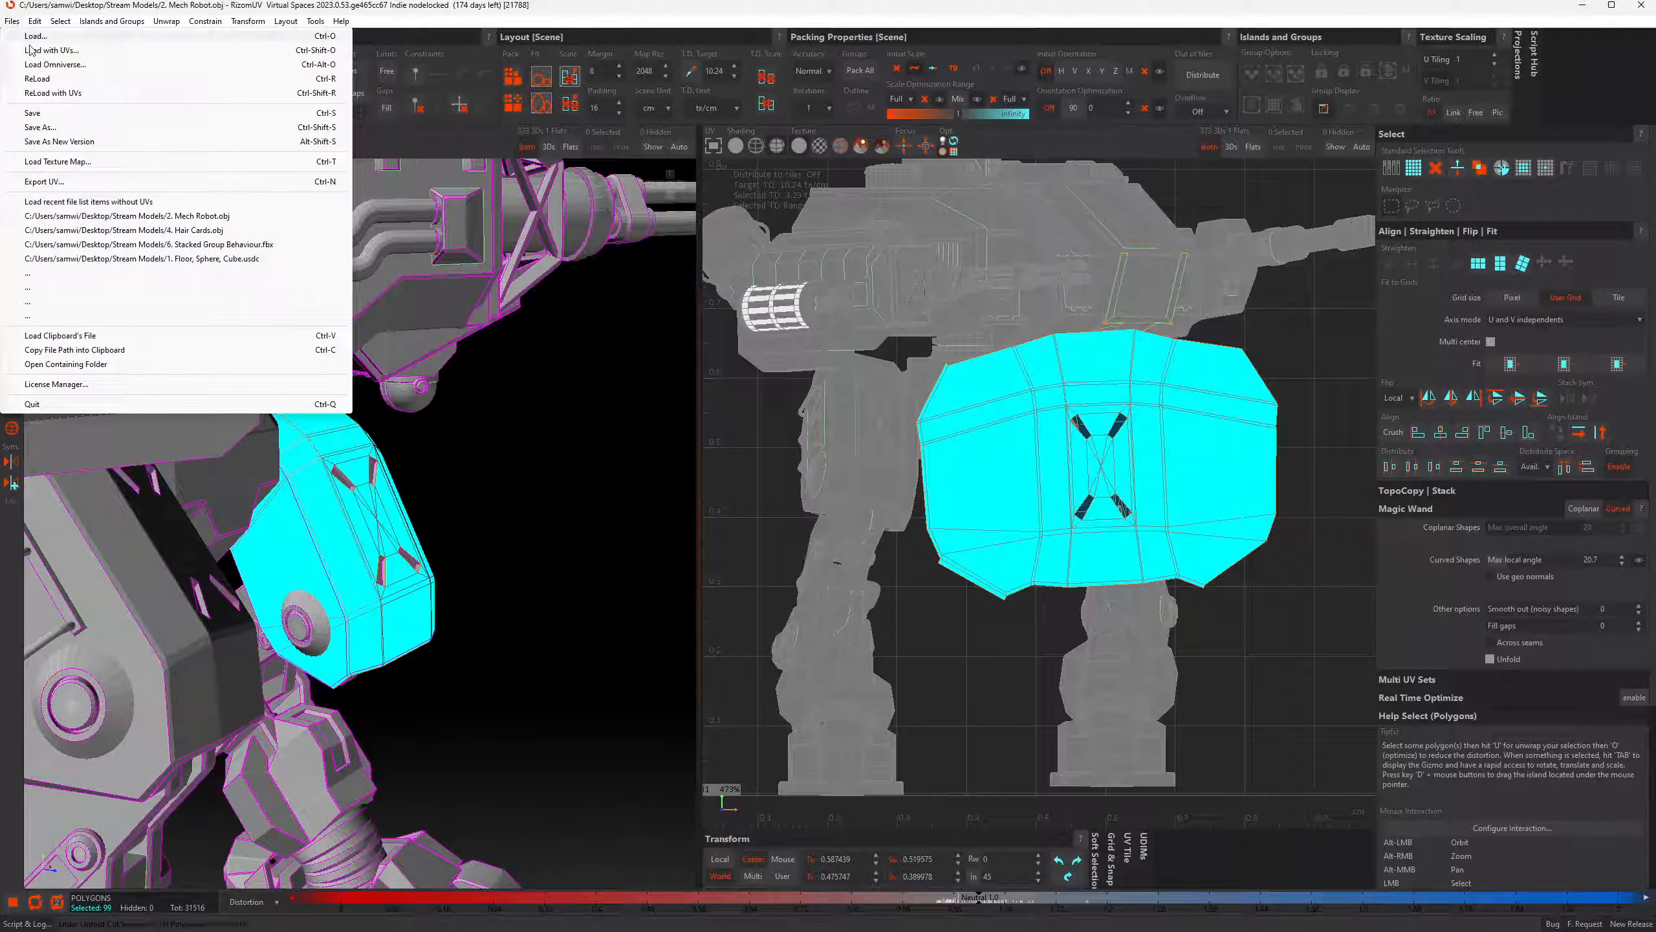
left_click(33, 50)
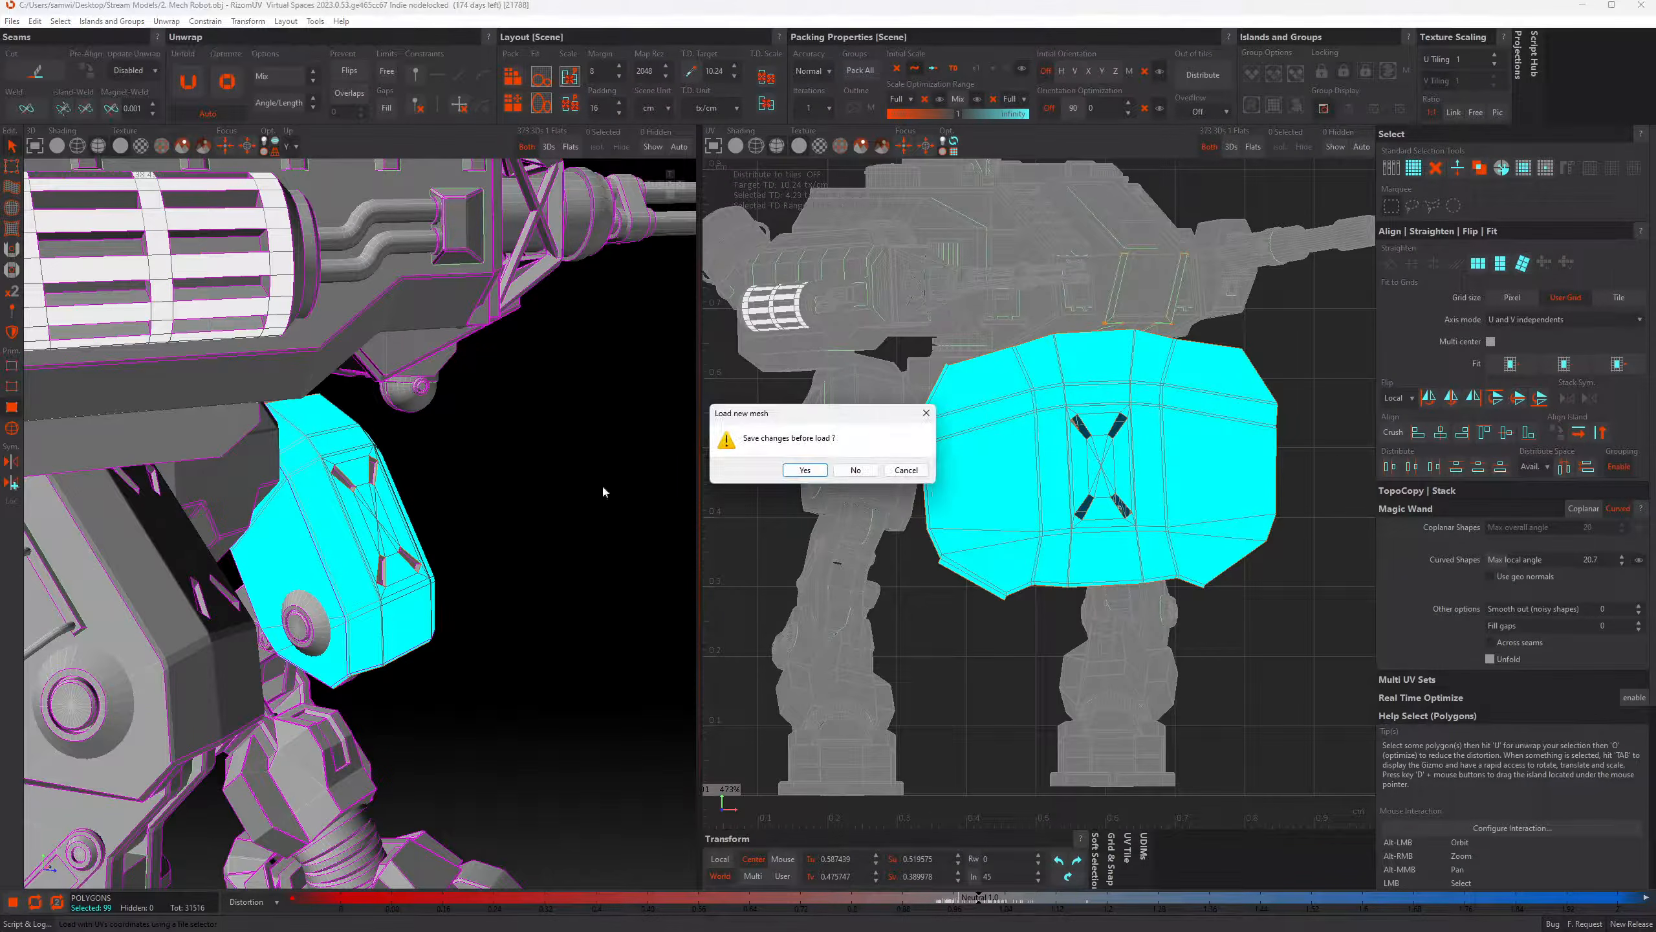
left_click(854, 470)
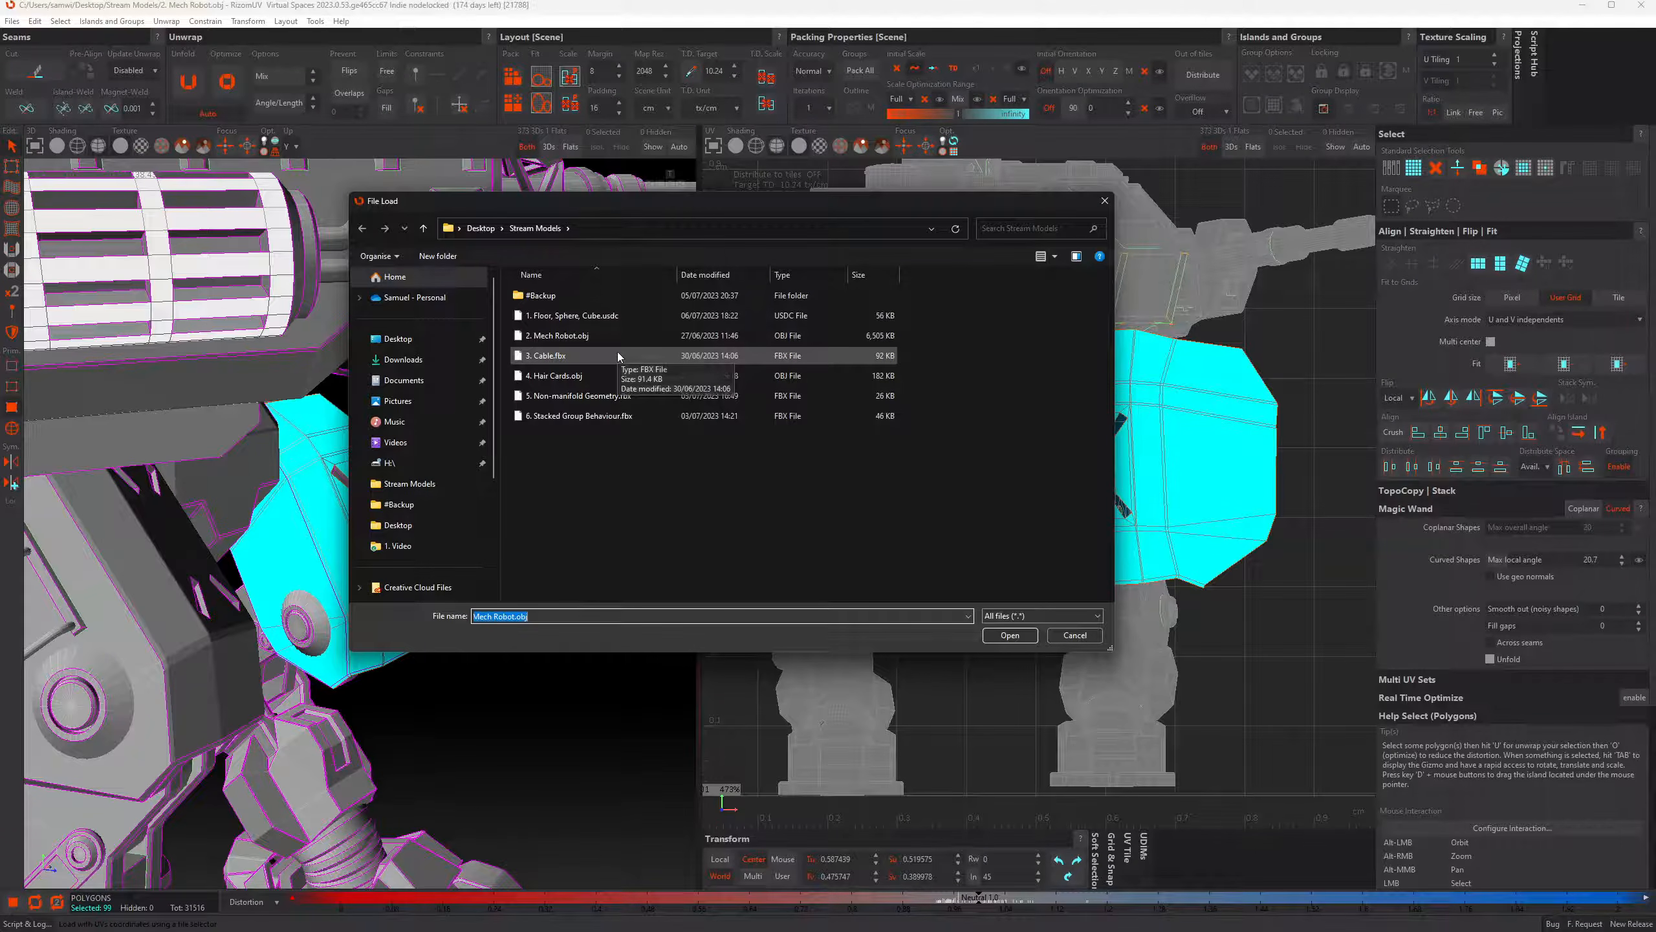
double_click(549, 359)
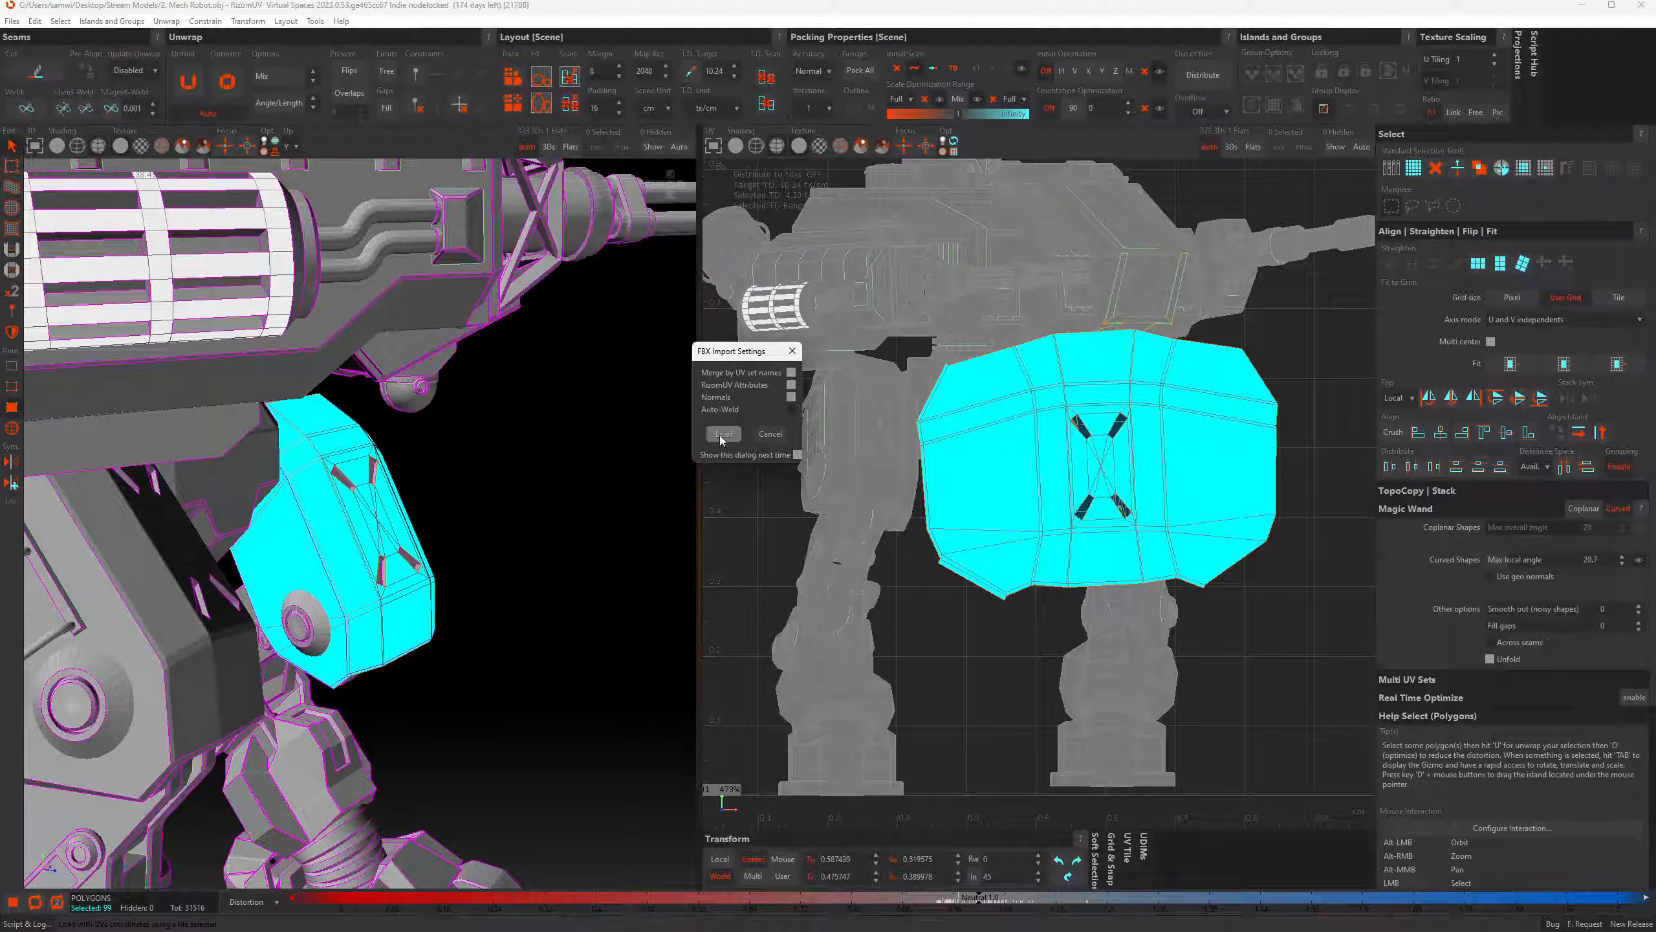
left_click(721, 434)
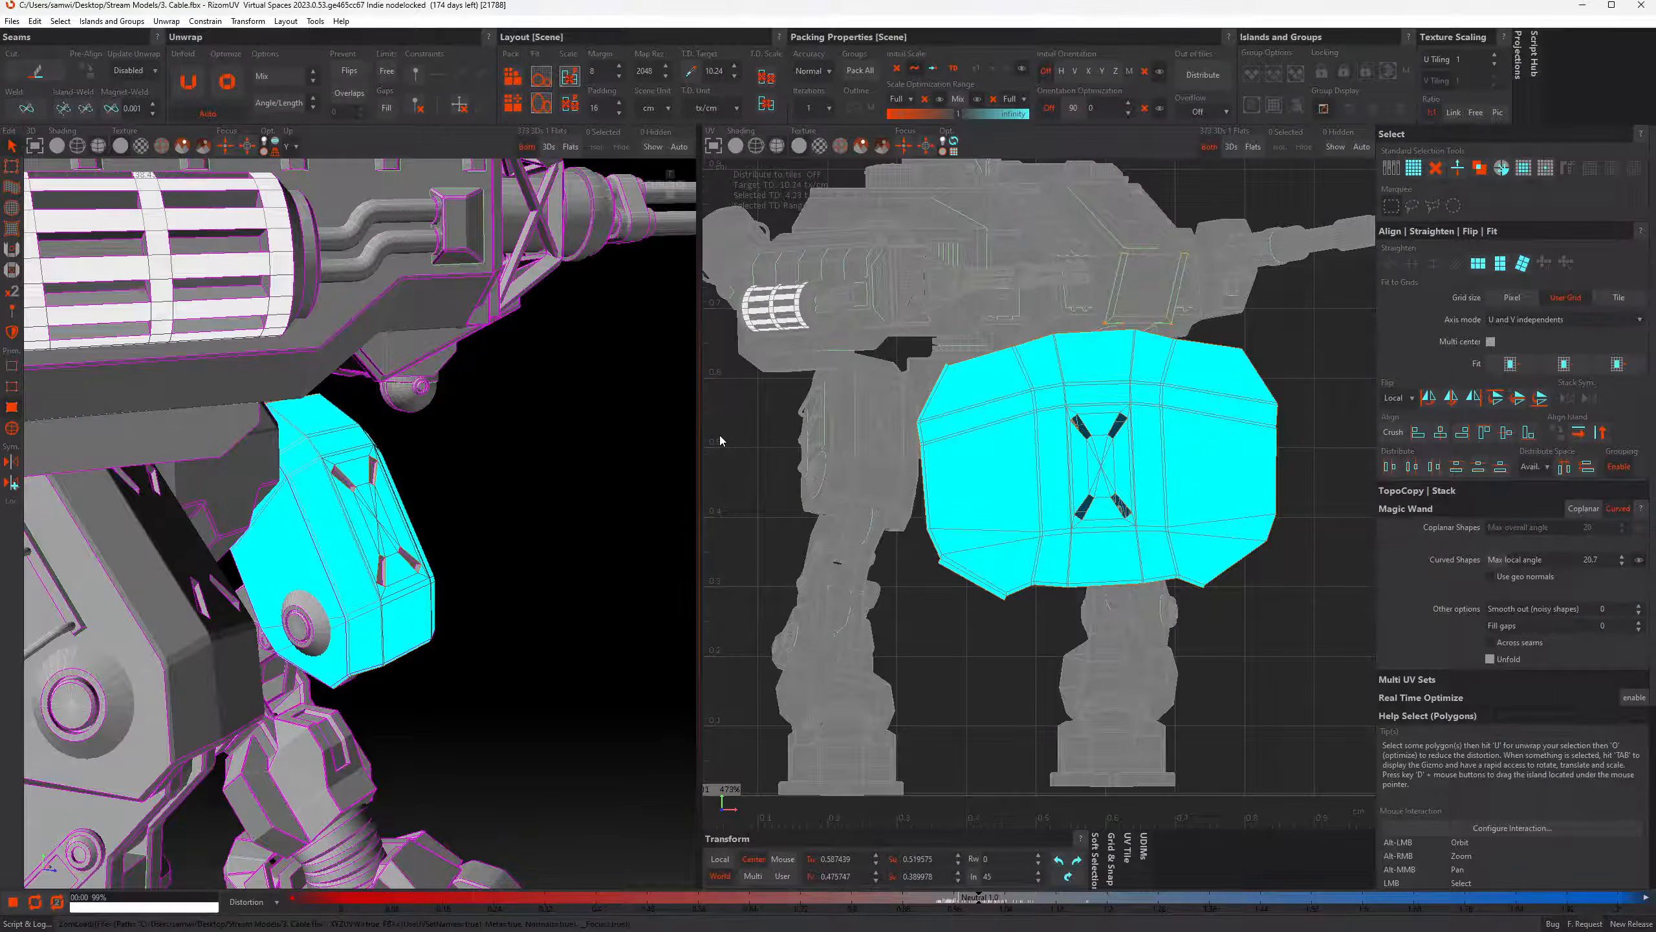
Collapse the Magic Wand settings, display the checker texture on the cable, and unfold it
left_click_drag(435, 333, 412, 394, "alt")
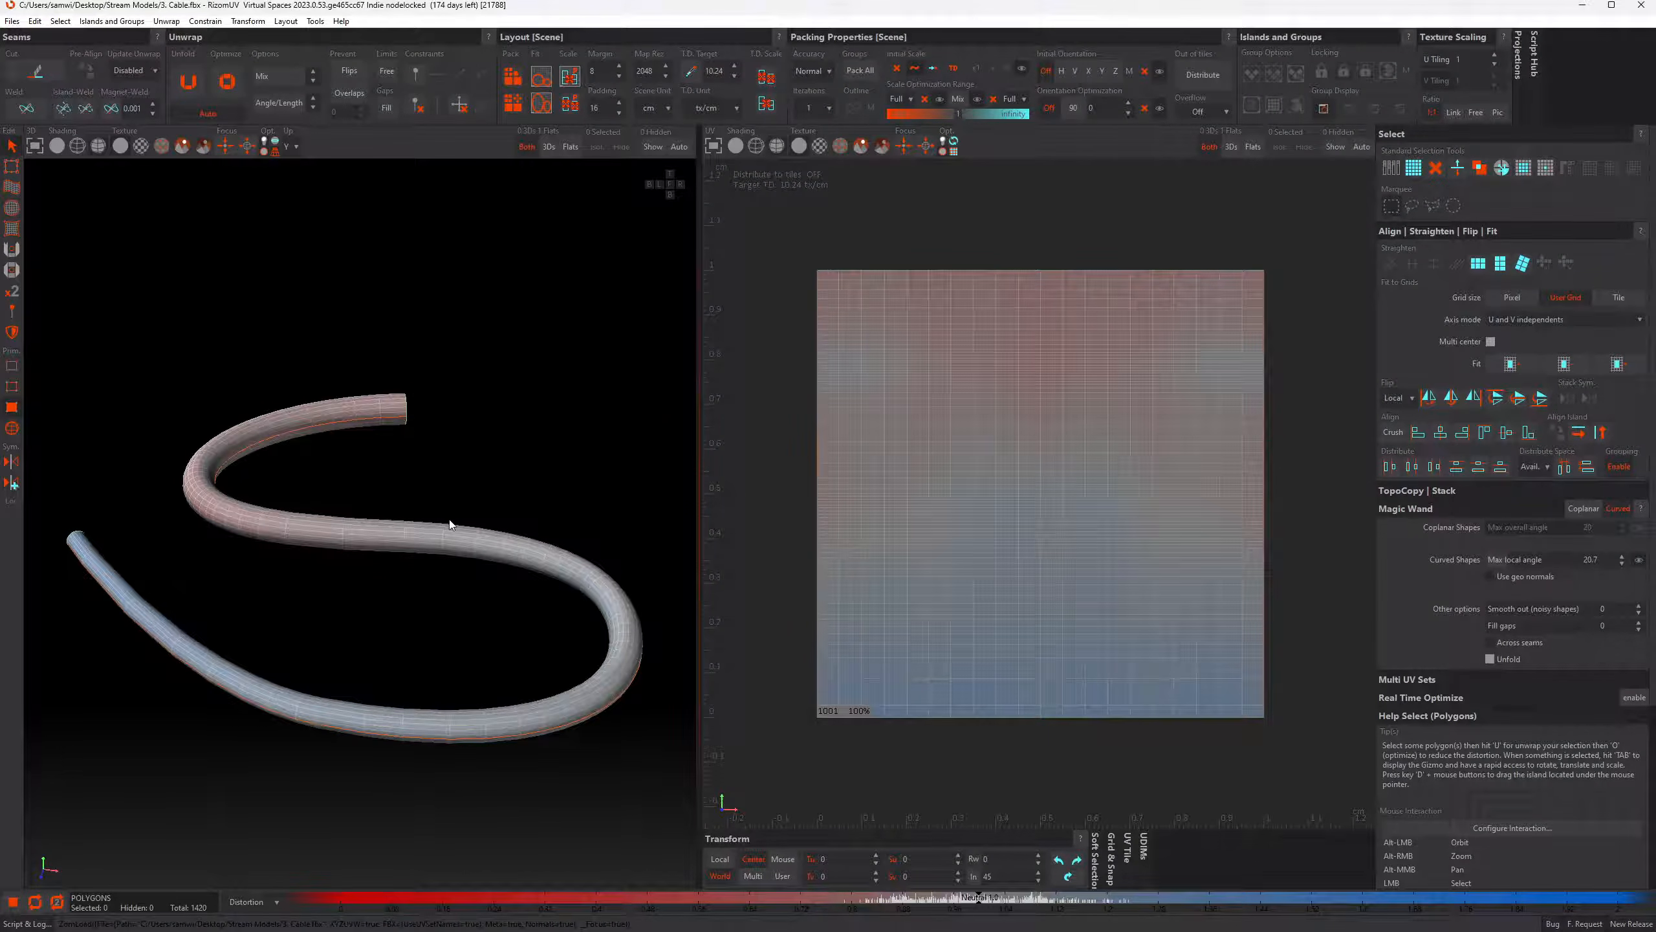
left_click_drag(345, 717, 445, 640, "alt")
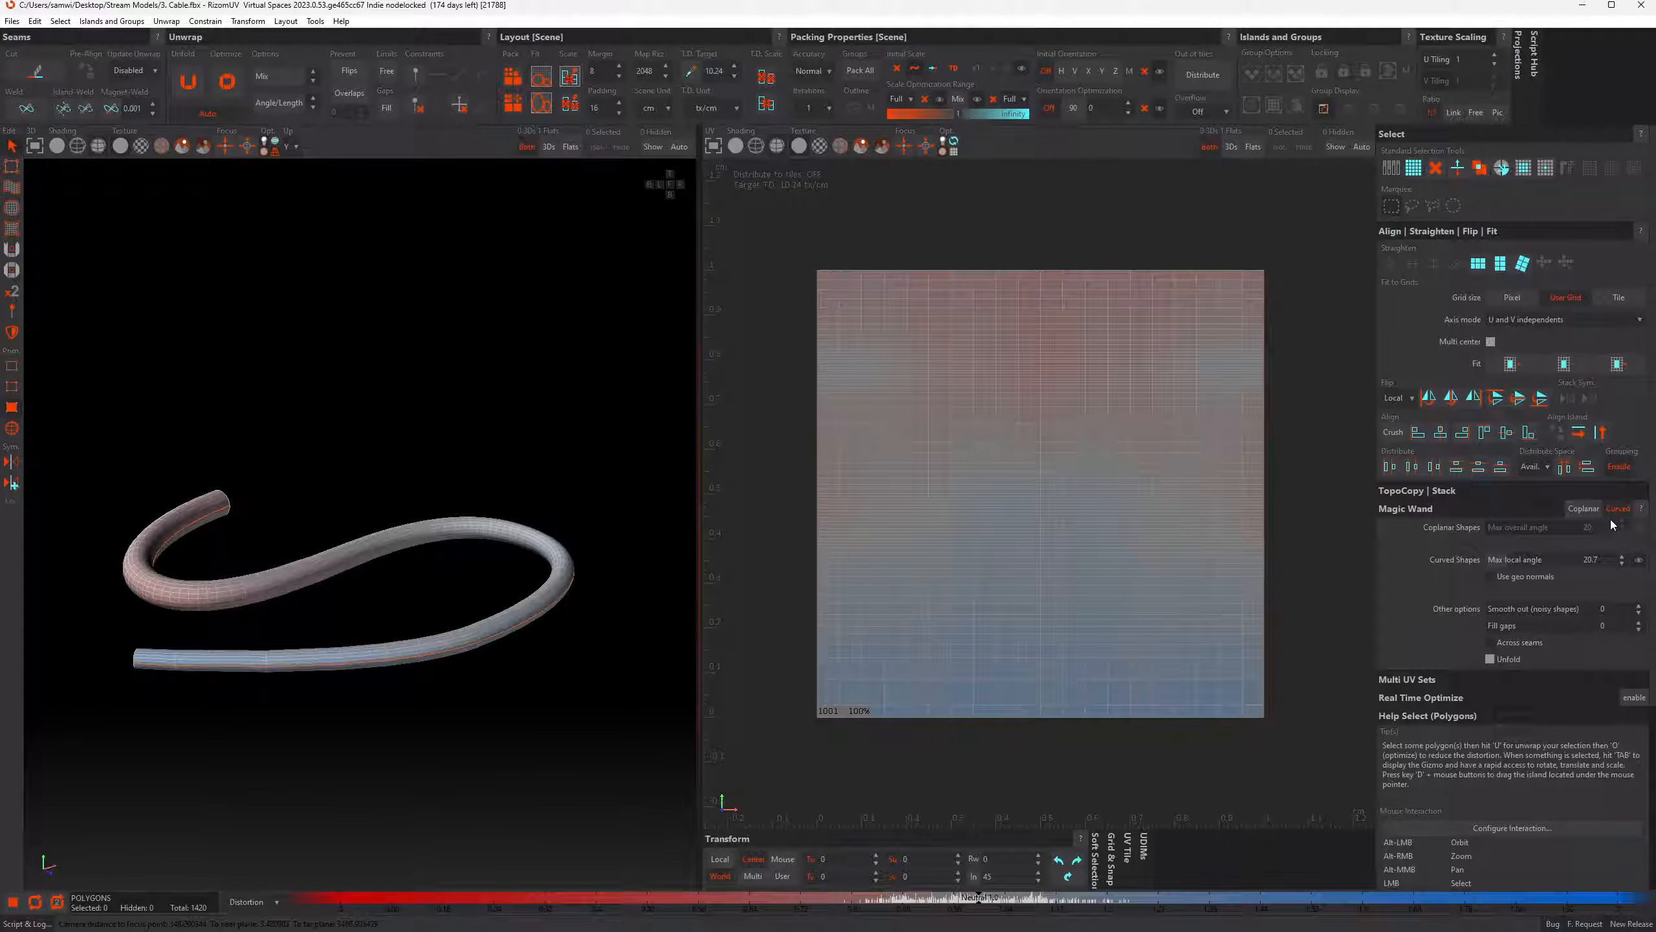
left_click(1409, 510)
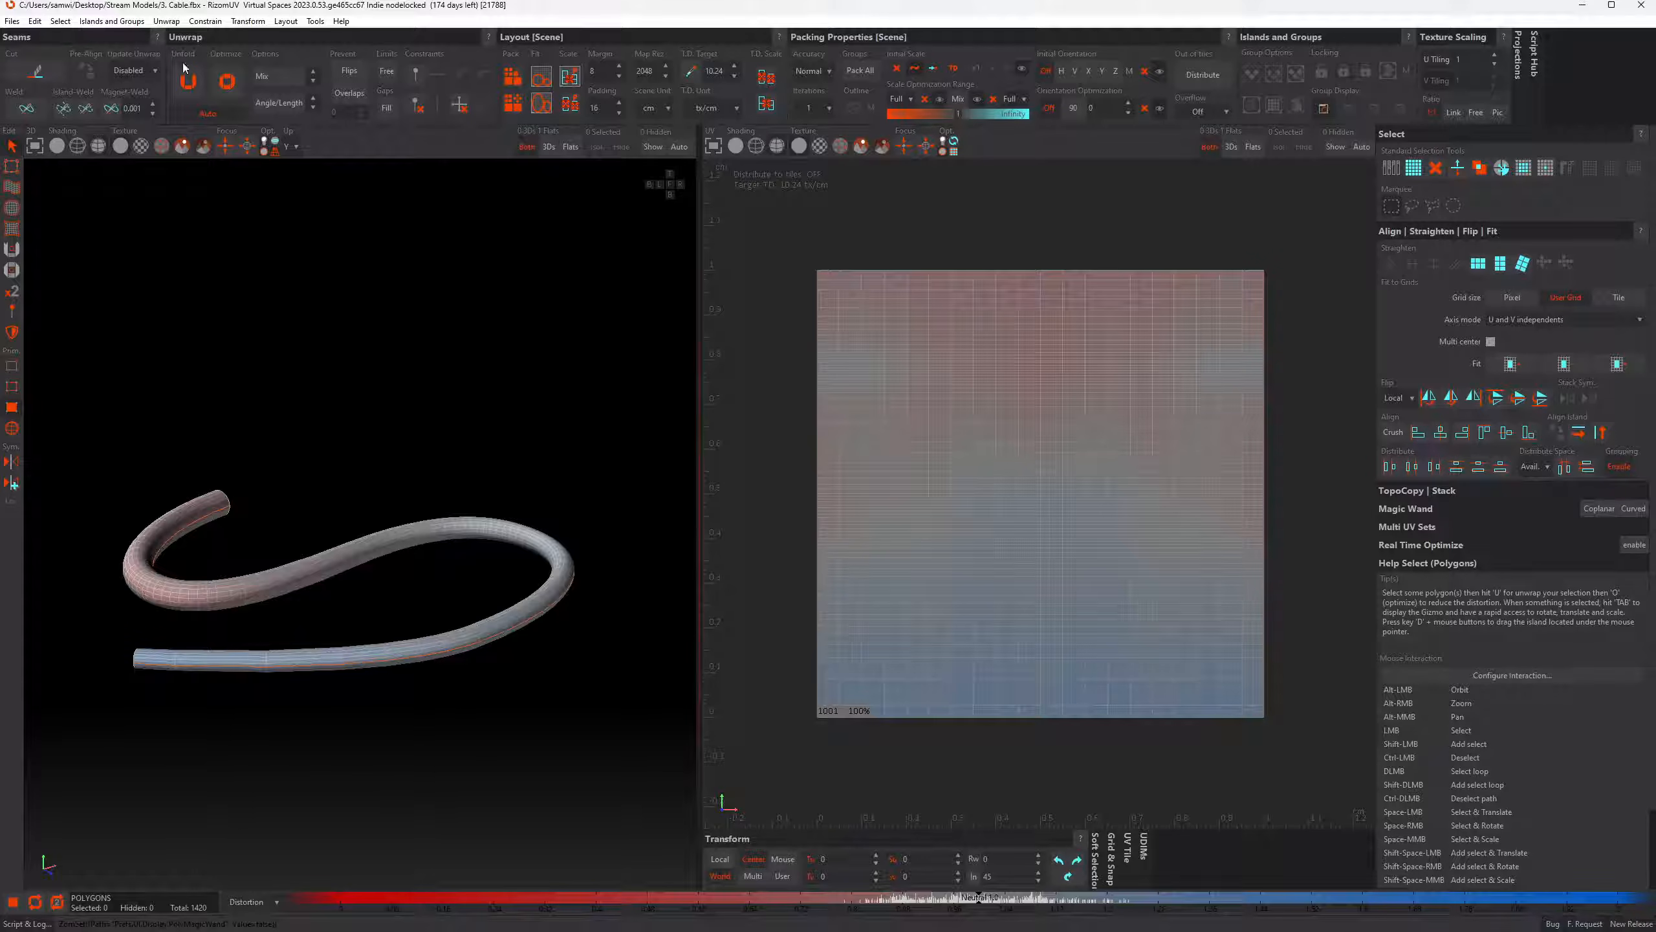
left_click(138, 148)
scroll(387, 642, "up", 5)
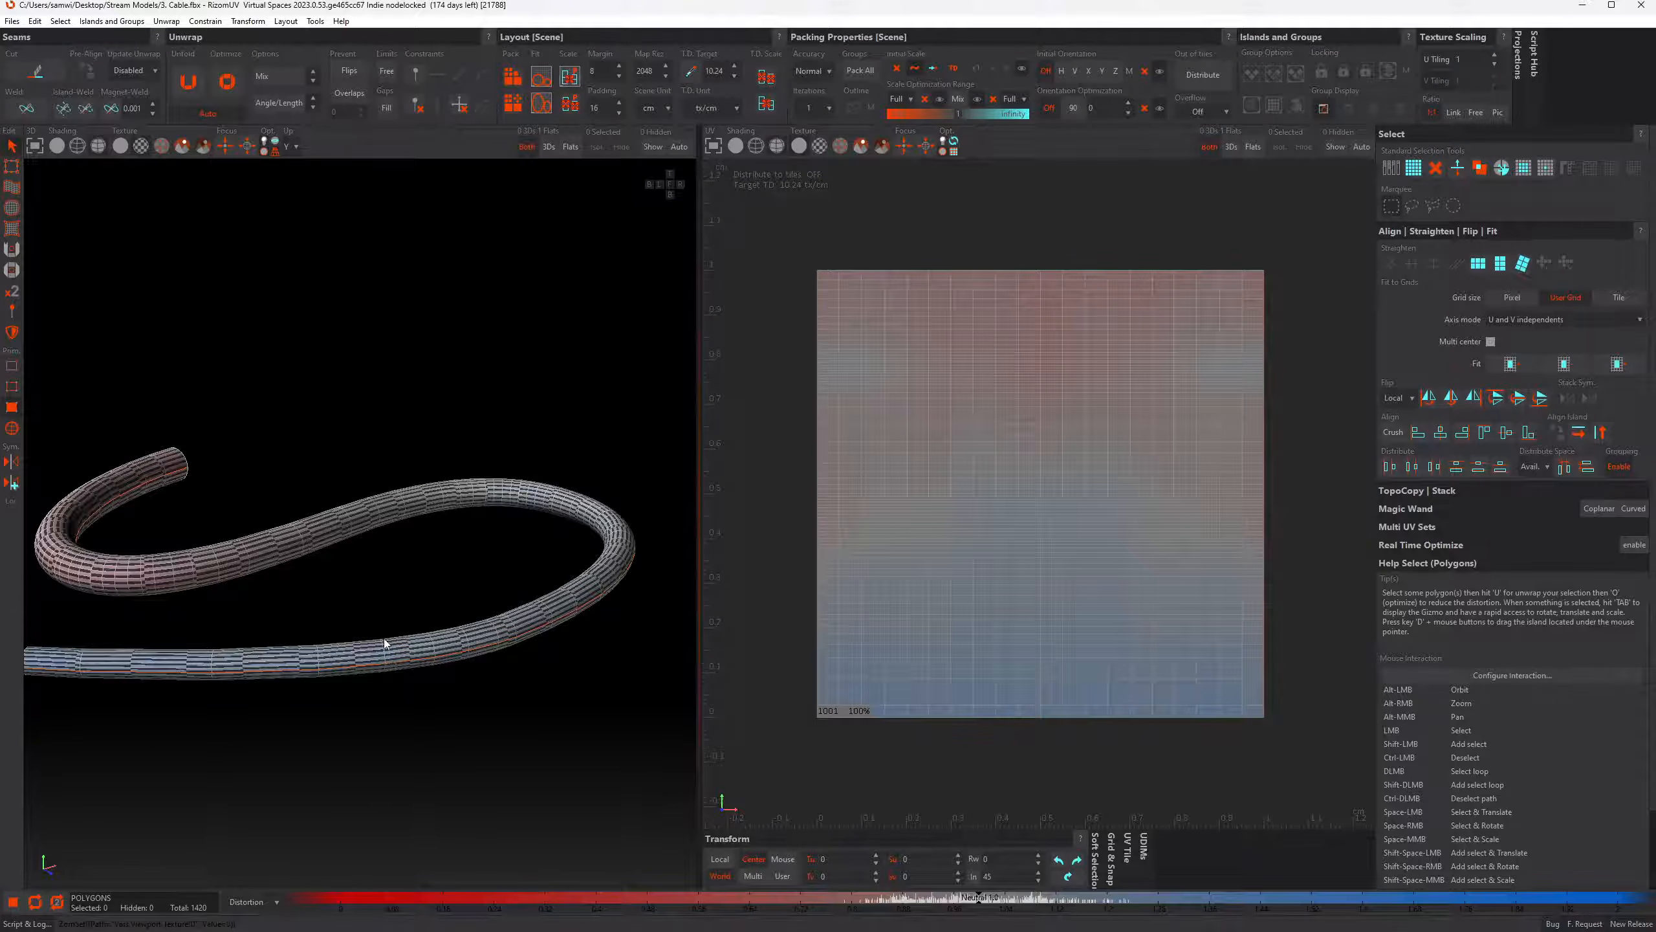
mouse_move(387, 642)
left_mouse_down("alt")
mouse_move(408, 676)
mouse_move(336, 677)
mouse_move(470, 678)
mouse_move(350, 634)
mouse_move(391, 644)
left_mouse_up("alt")
key("u")
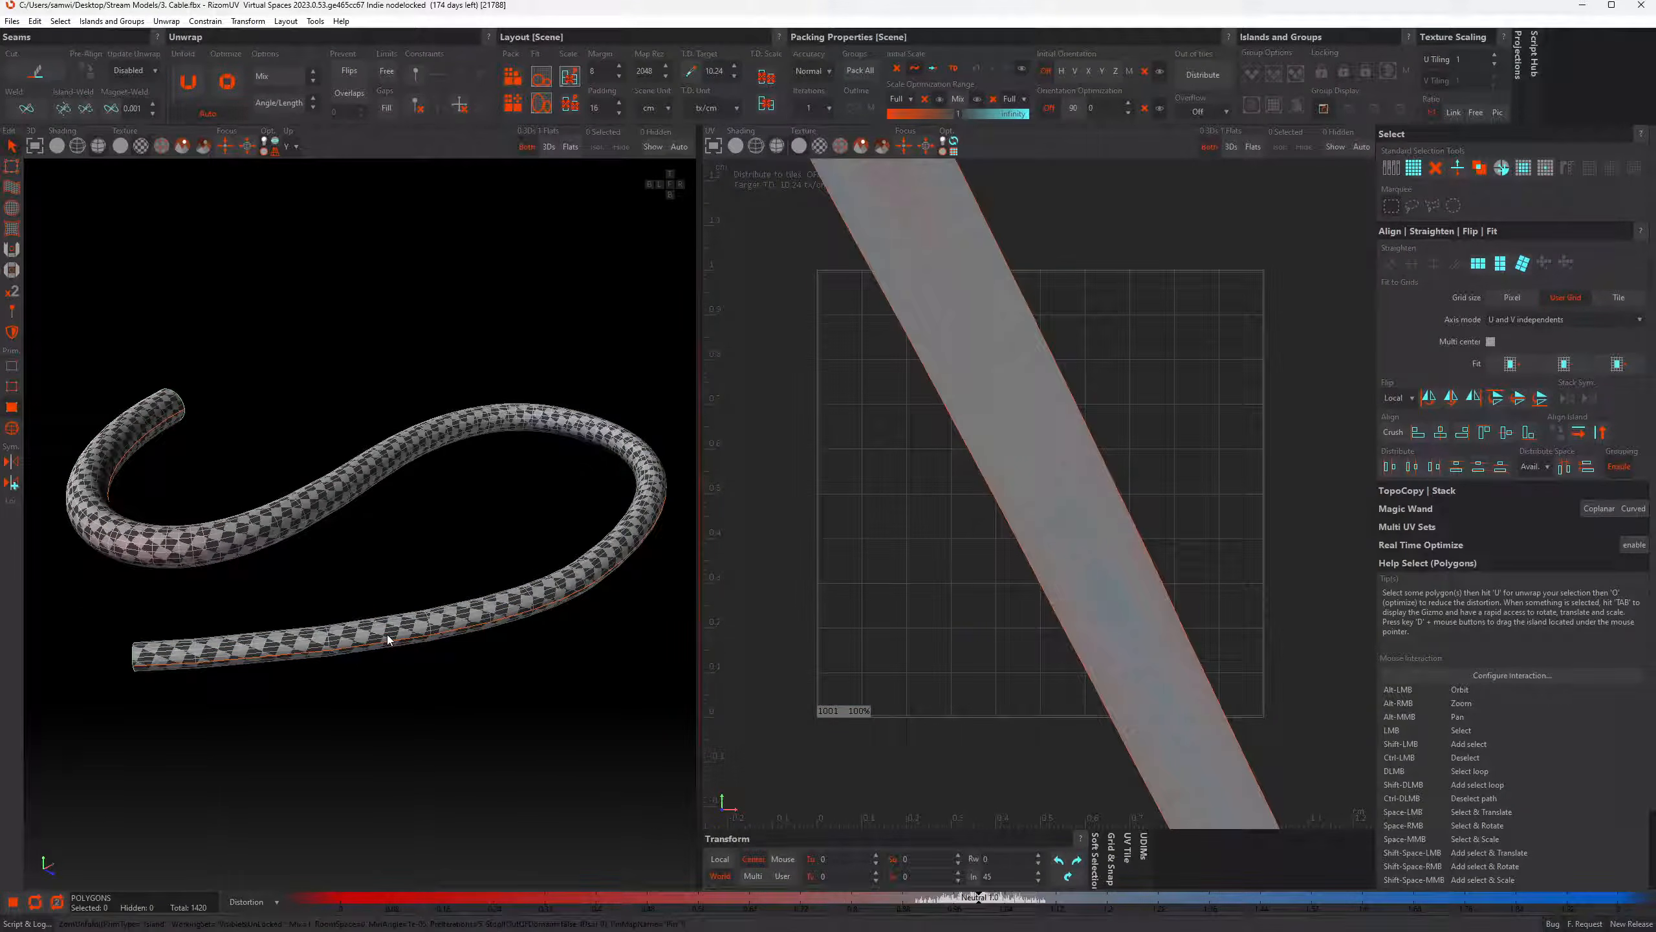
Pack the cable's UV island into the tile and orient it vertically
scroll(895, 620, "down", 2)
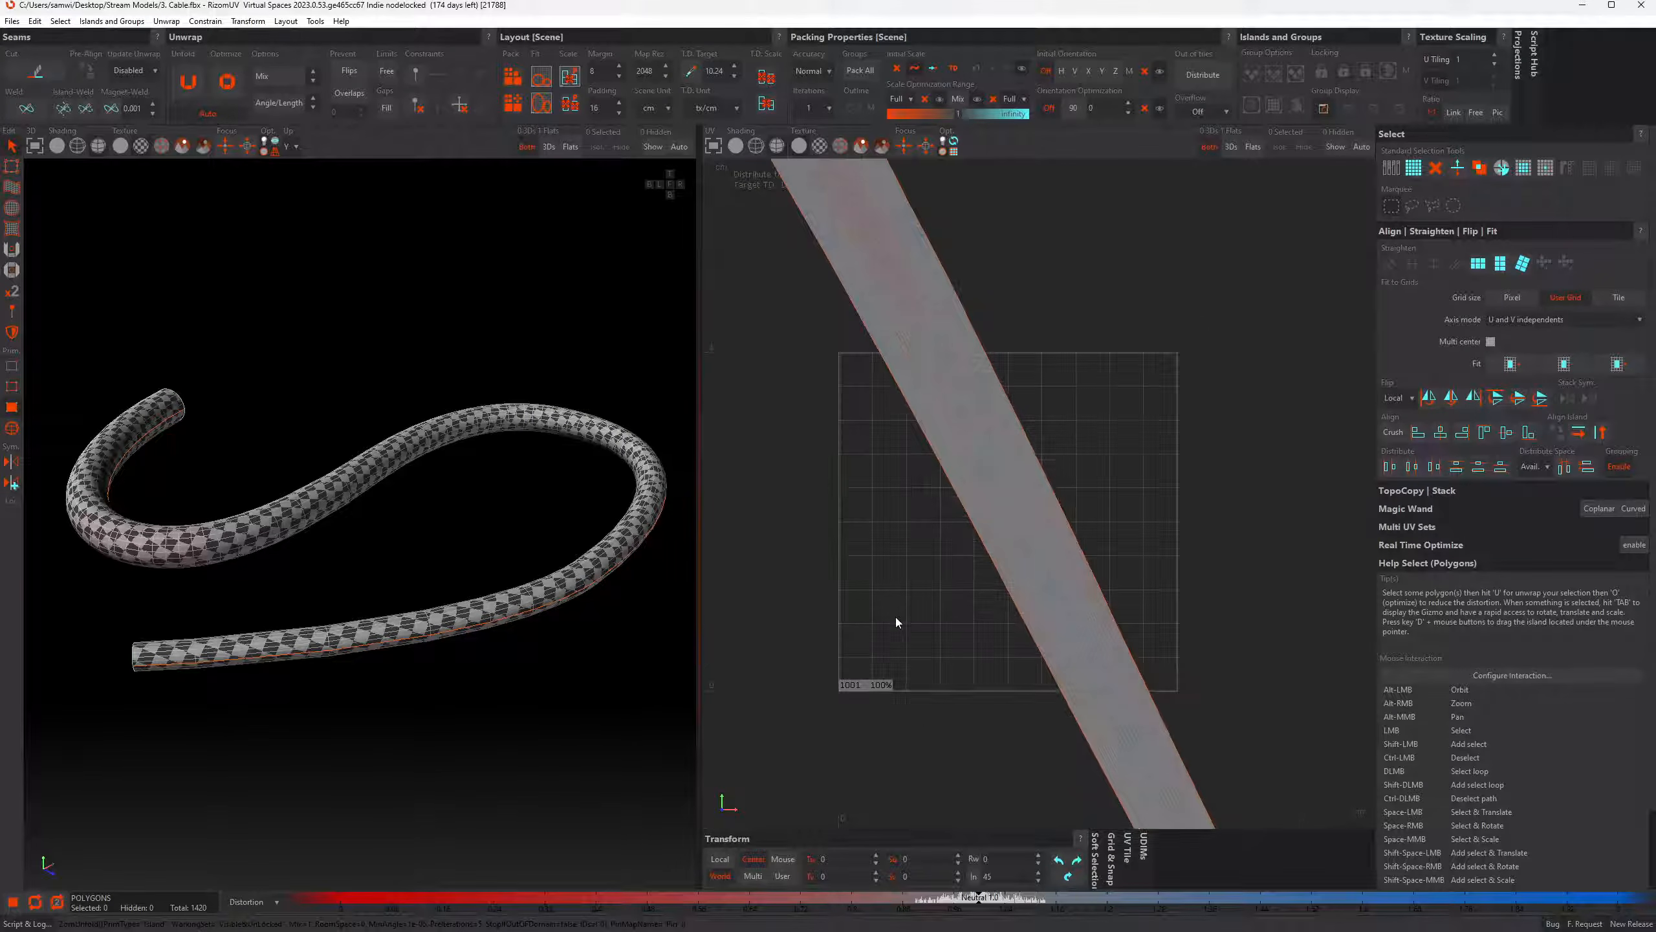
key("p")
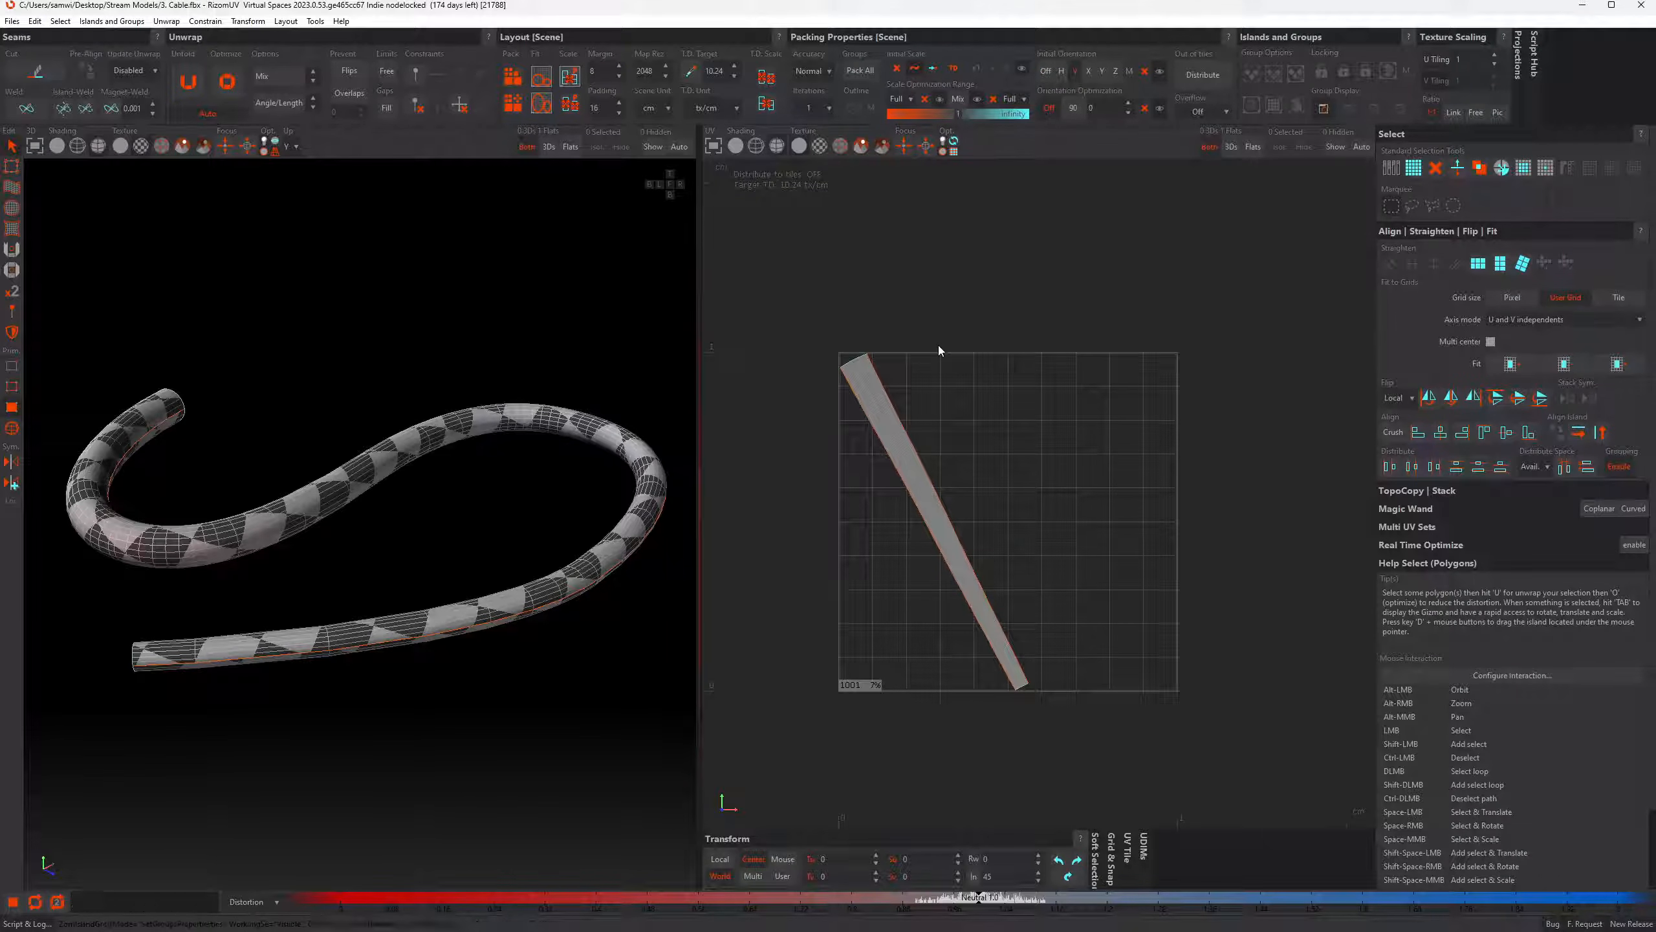
key("p")
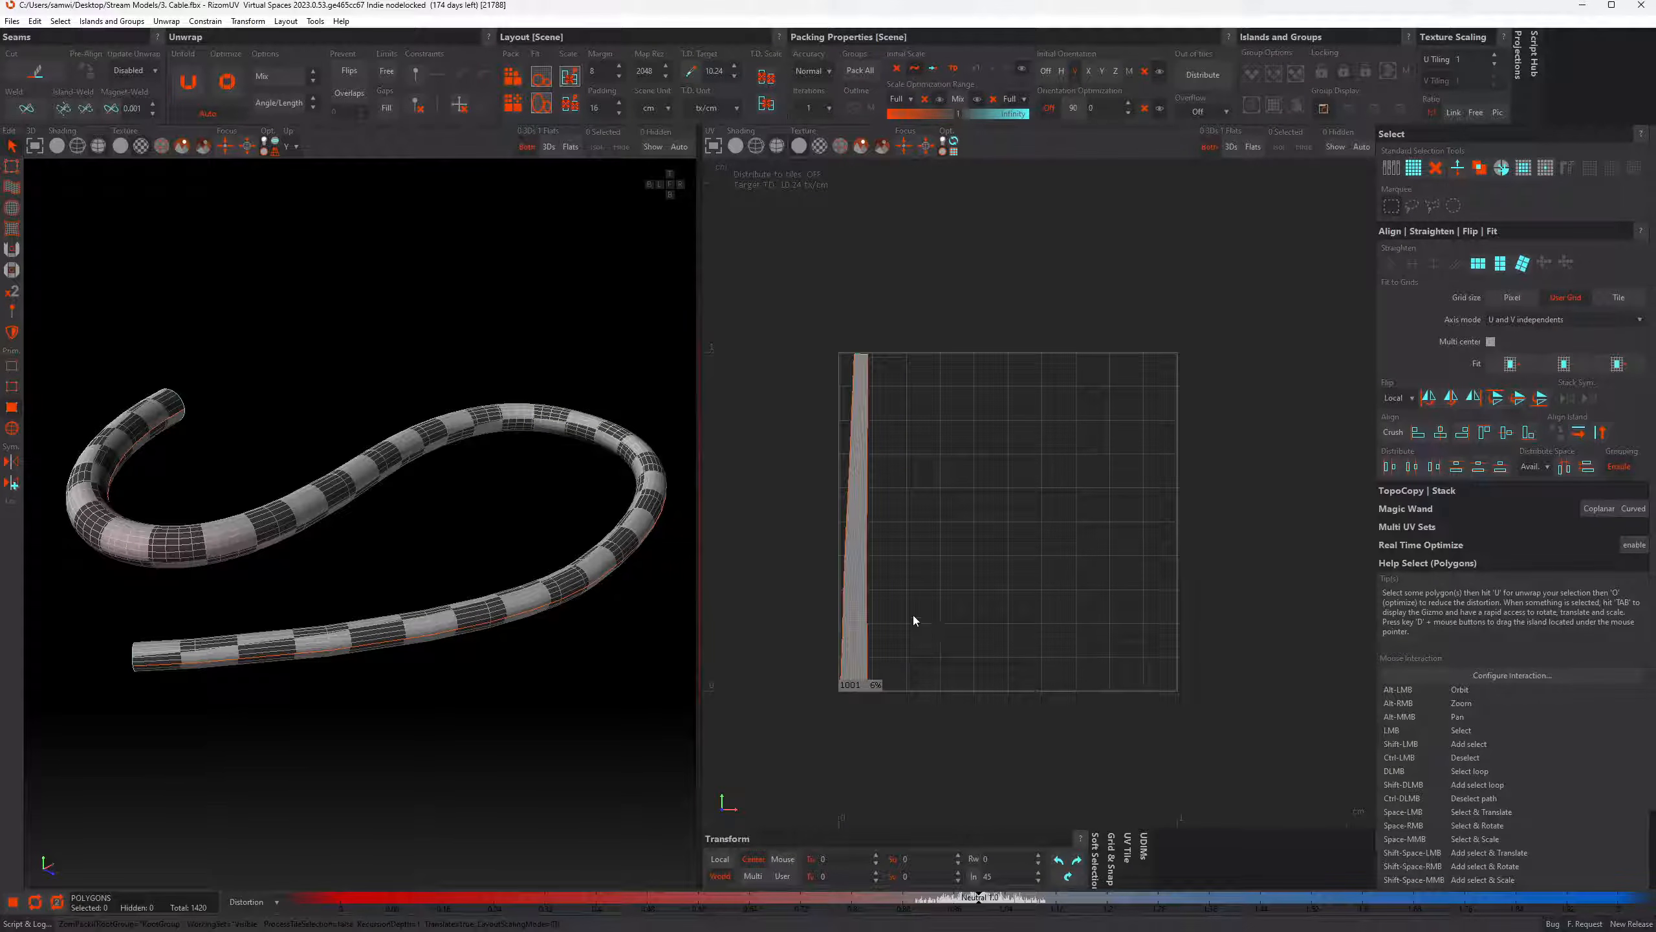
Inspect the tapered cable and its packed UV strip, and switch to island selection
left_click_drag(520, 567, 509, 589, "alt")
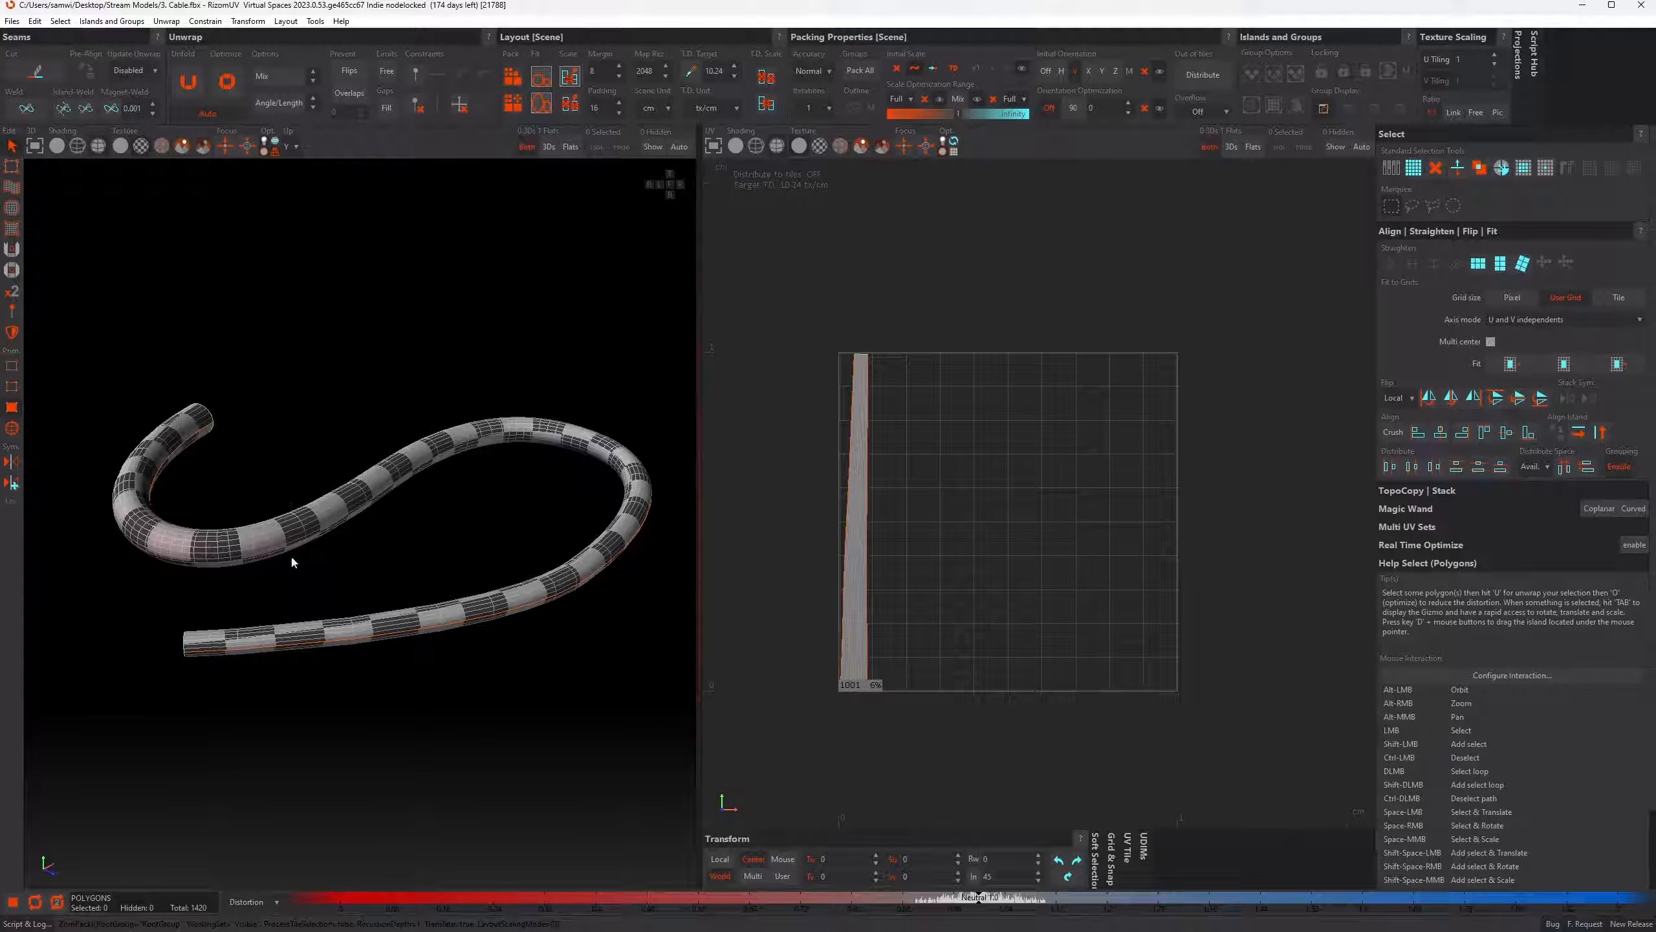
left_click_drag(554, 573, 339, 459, "alt")
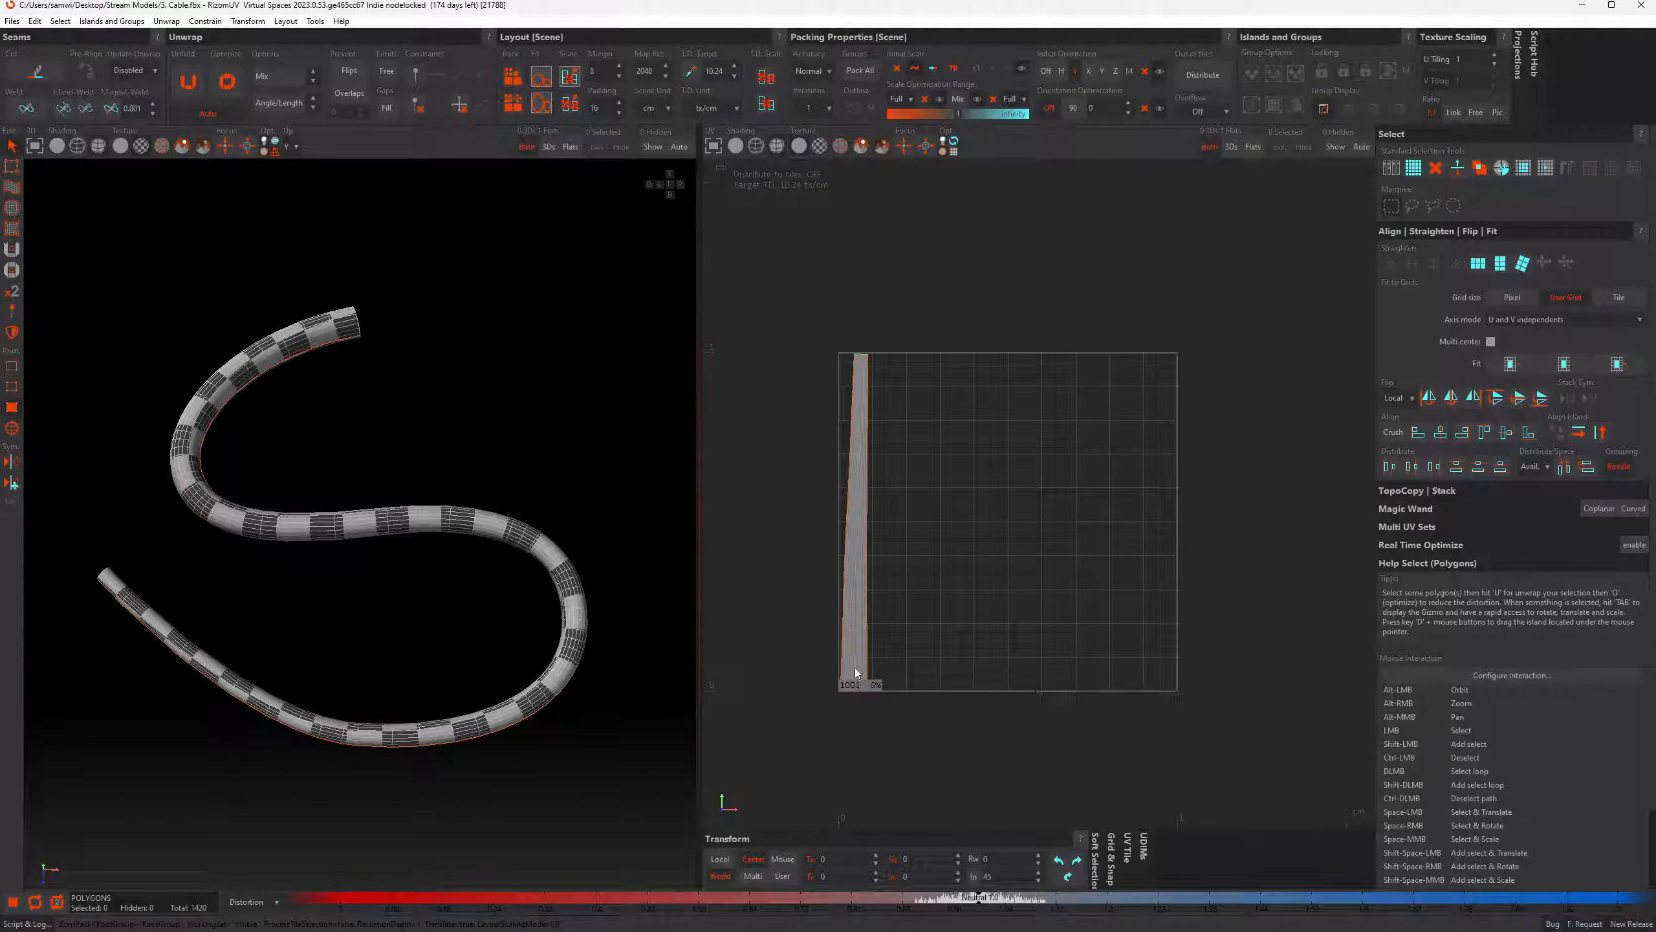
scroll(880, 484, "up", 2)
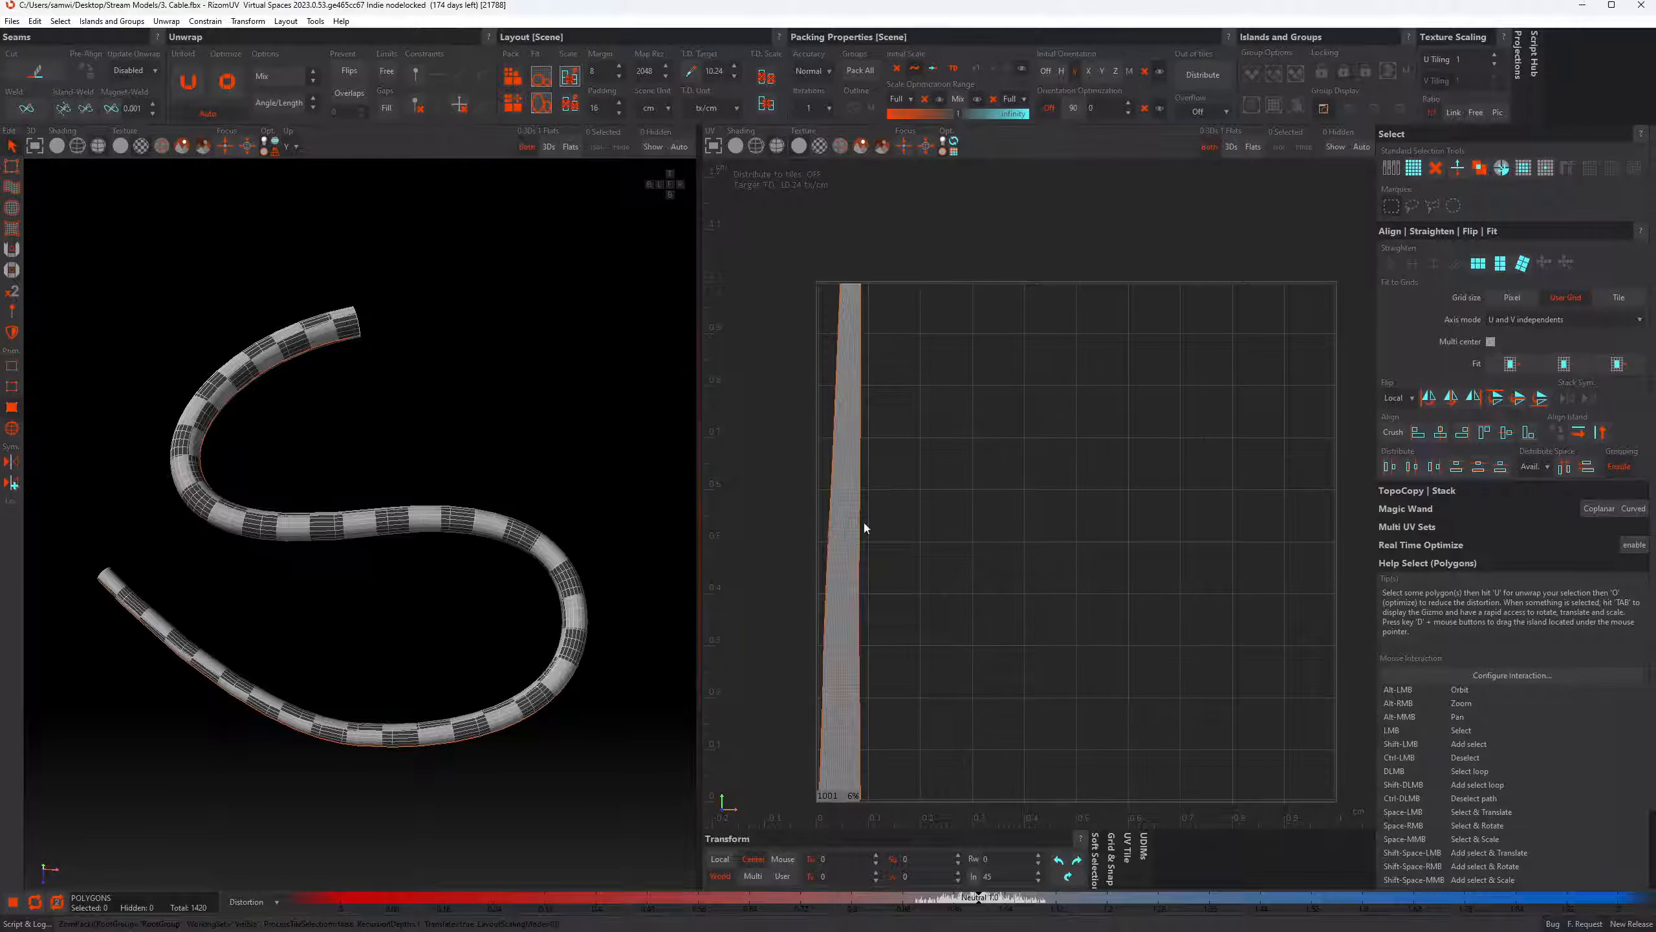
middle_click_drag(848, 537, 846, 552, "alt")
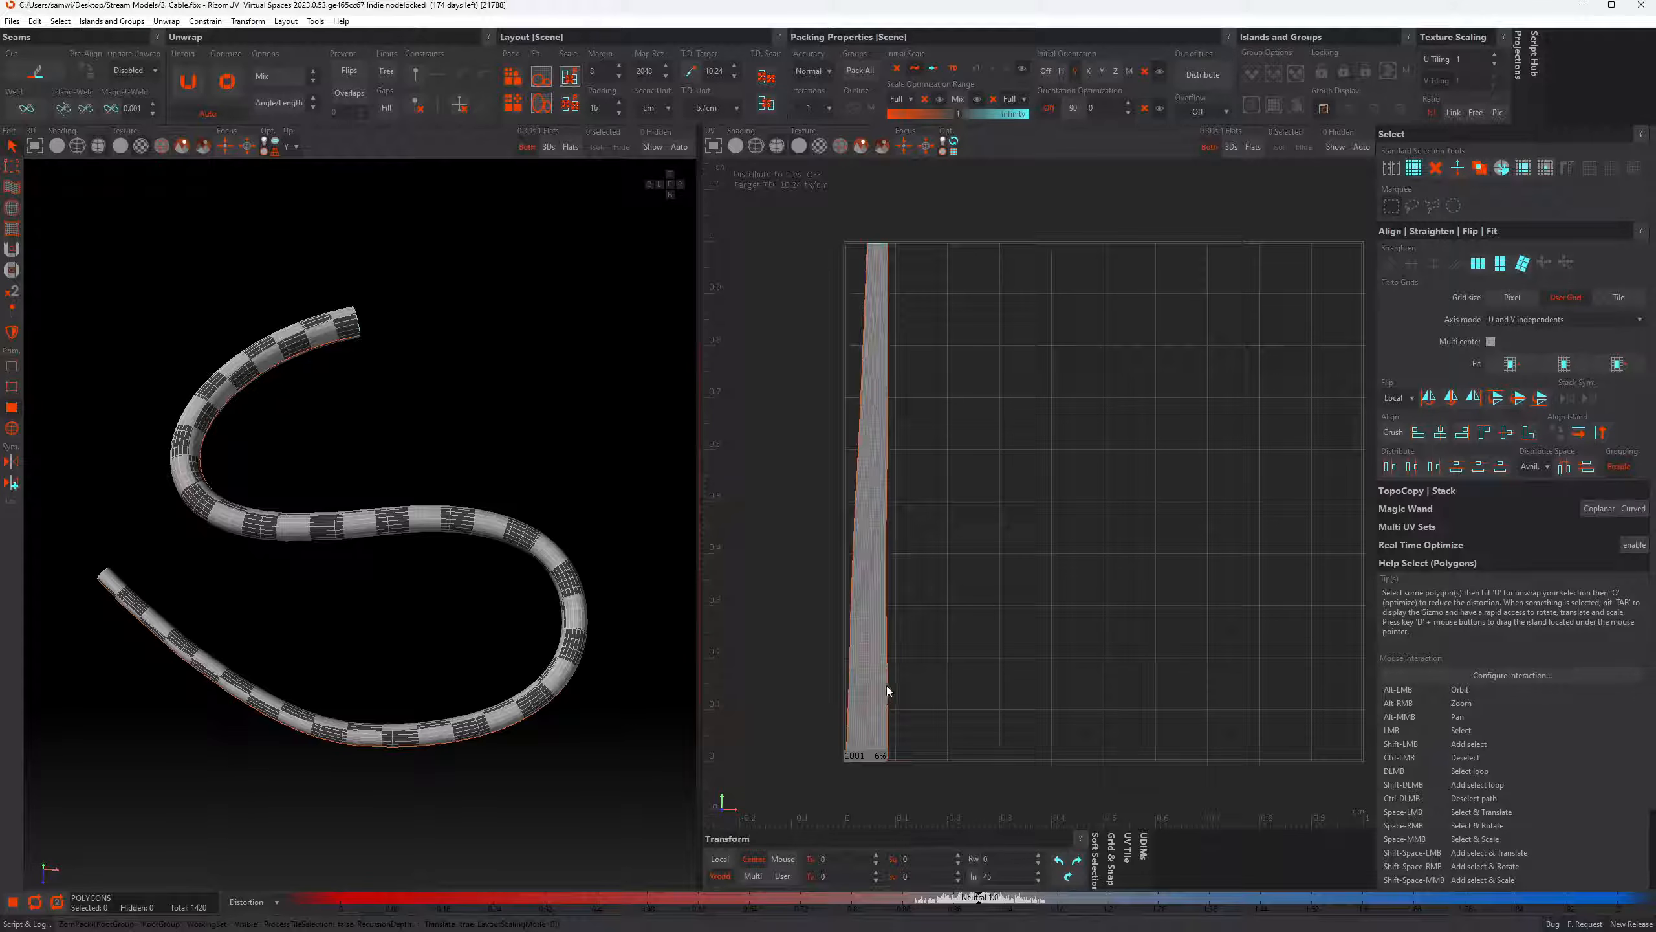
key("F4")
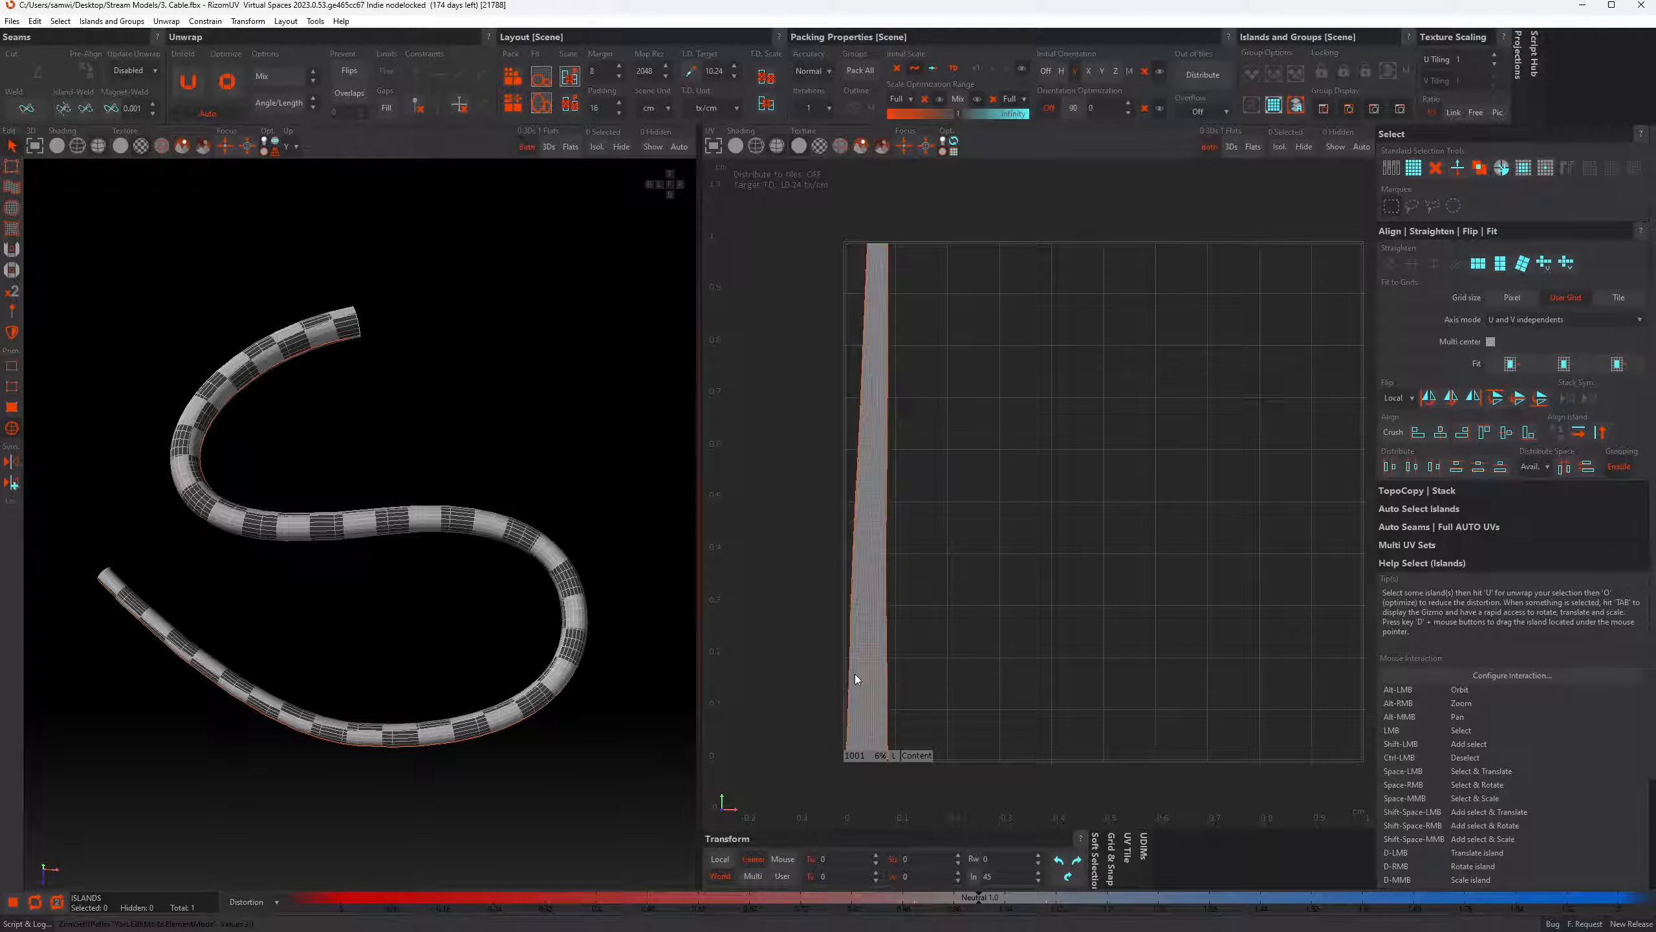
Try unfolding the cable's tapered UV island along V, using horizontal constraints on its vertical edges
left_click(865, 669)
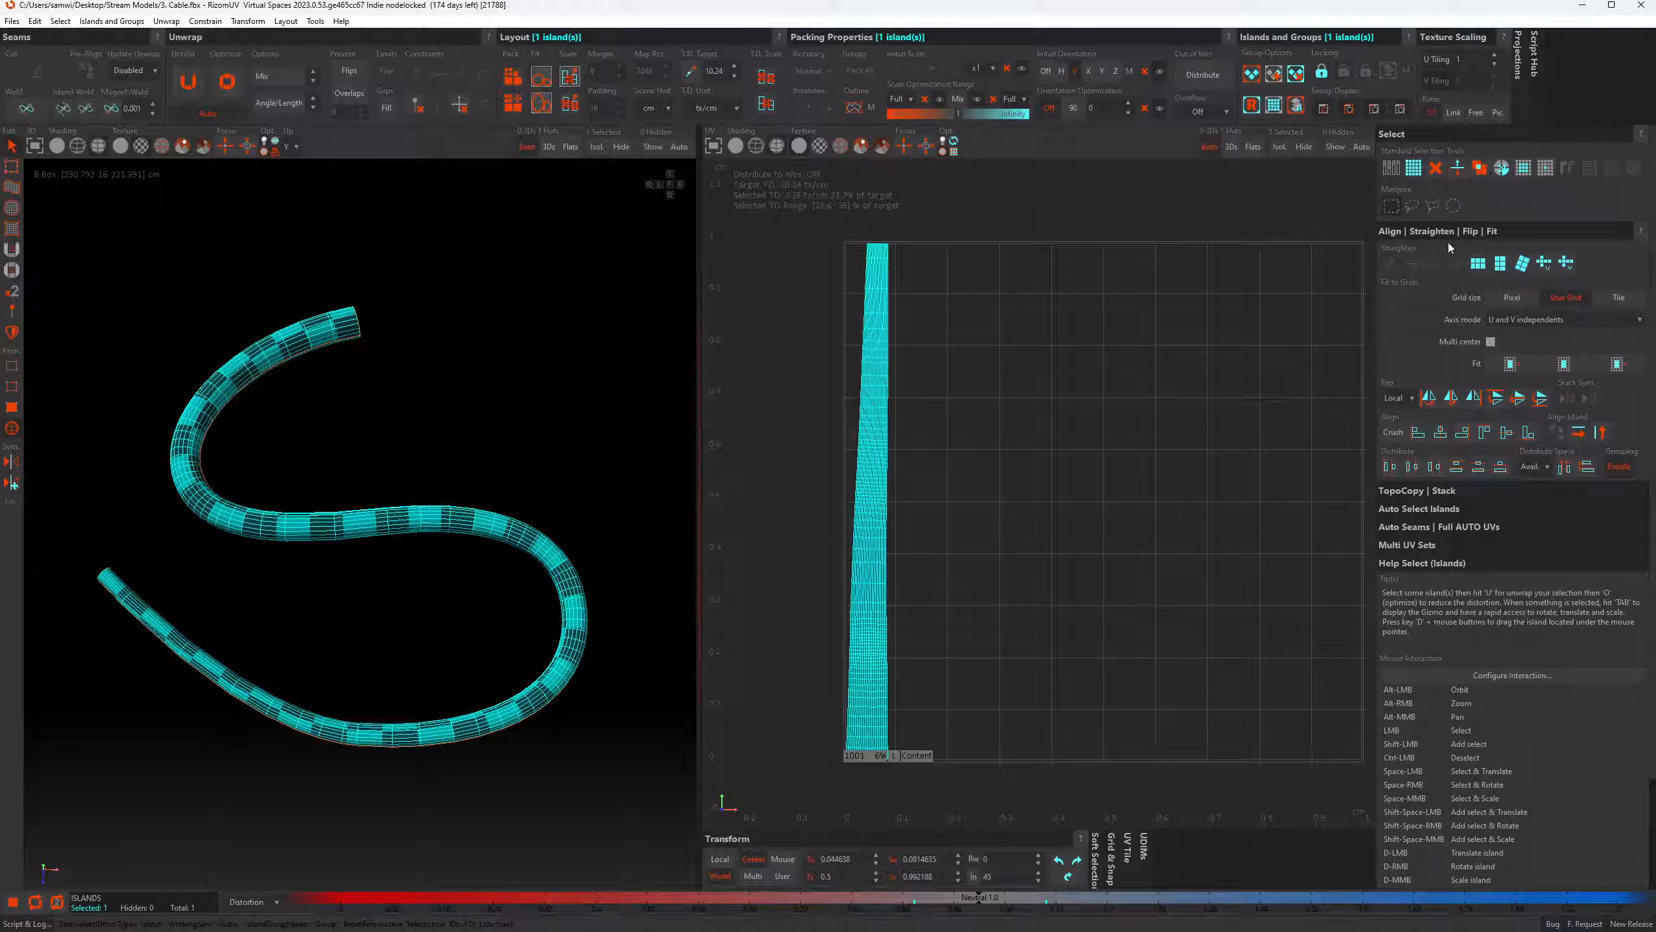
left_click(1569, 266)
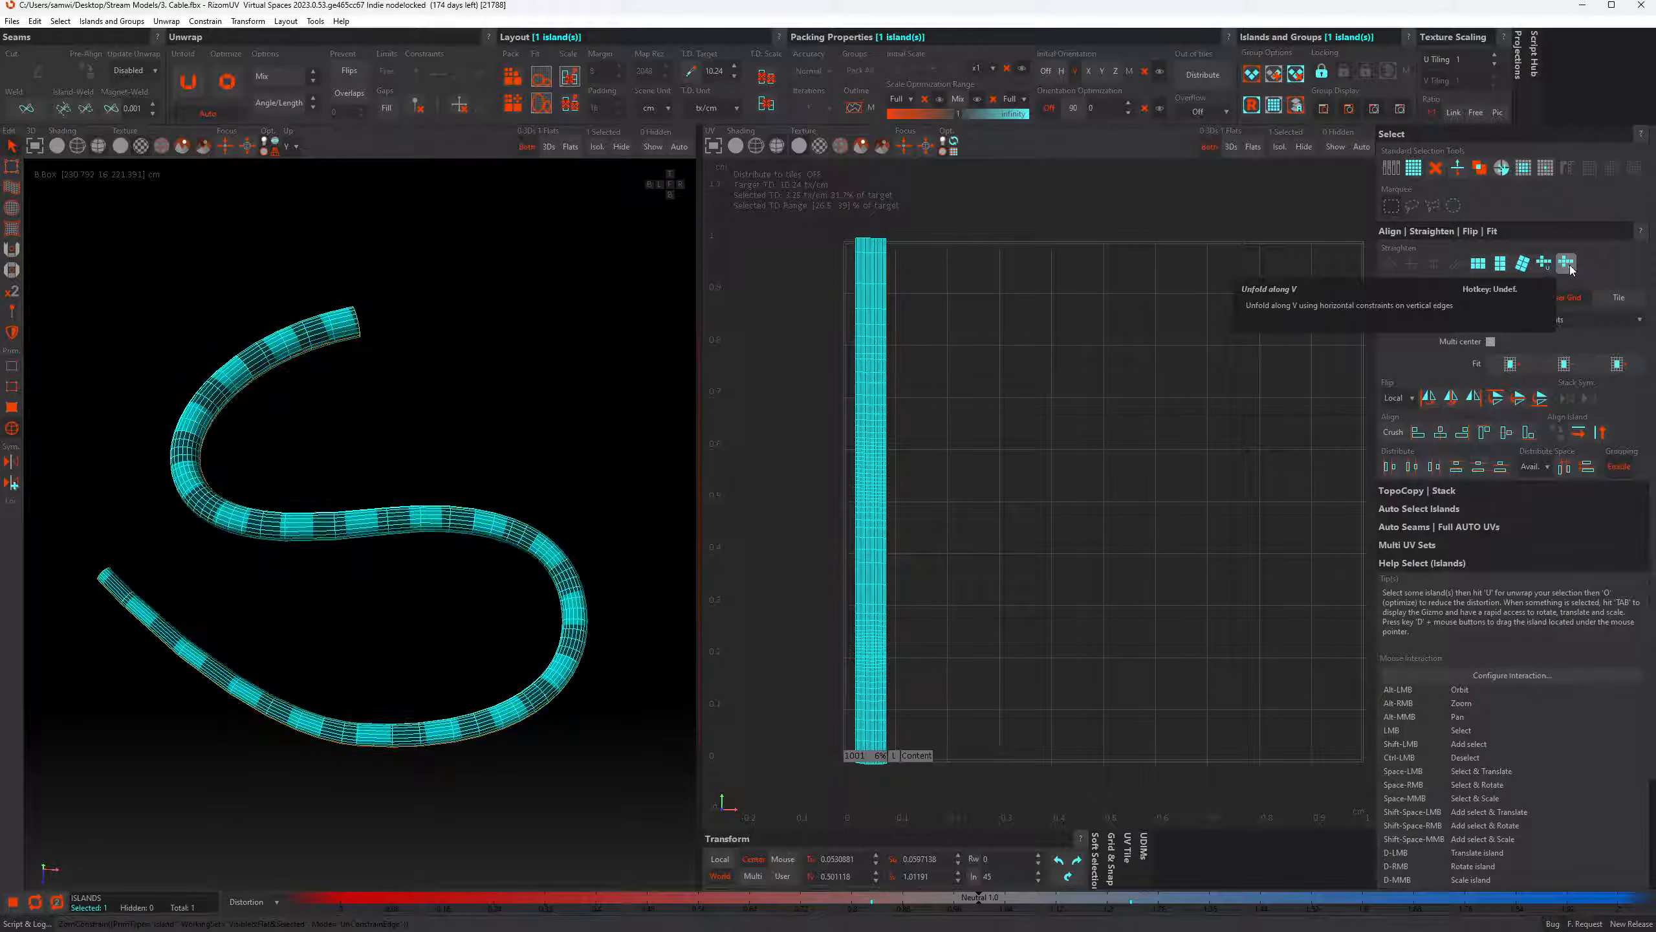
left_click(941, 733)
Examine the straightened UV strip from end to end, checking its edges, grid lines and distortion colouring
scroll(886, 711, "up", 5)
middle_click_drag(816, 791, 858, 603, "alt")
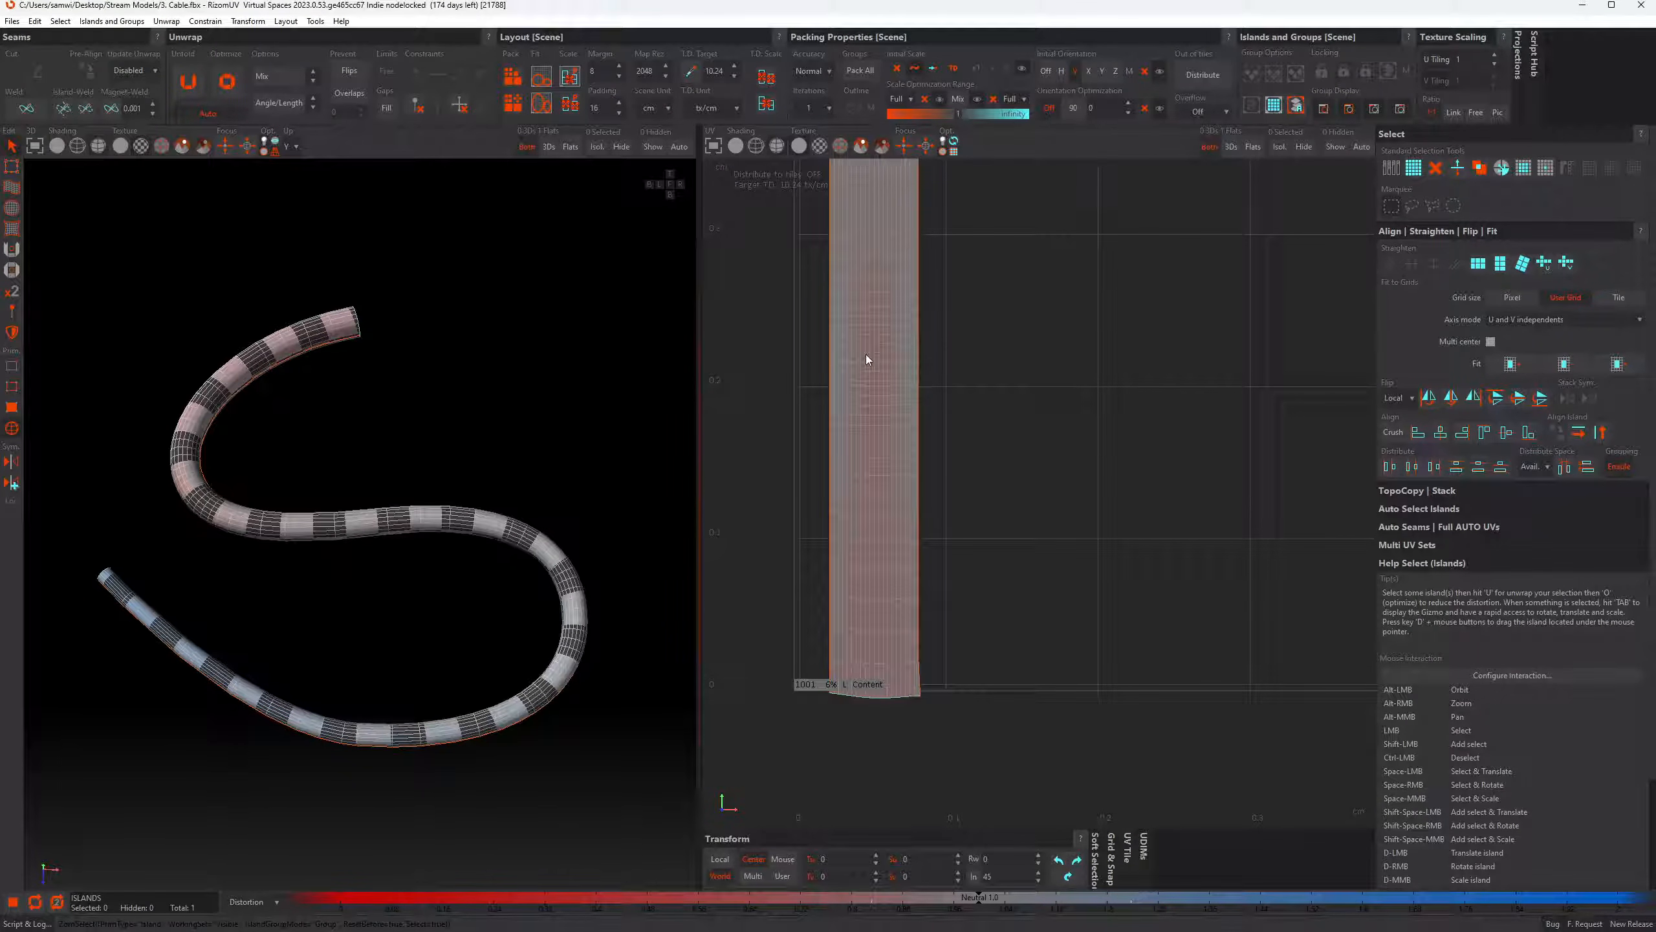
middle_click_drag(867, 339, 873, 652, "alt")
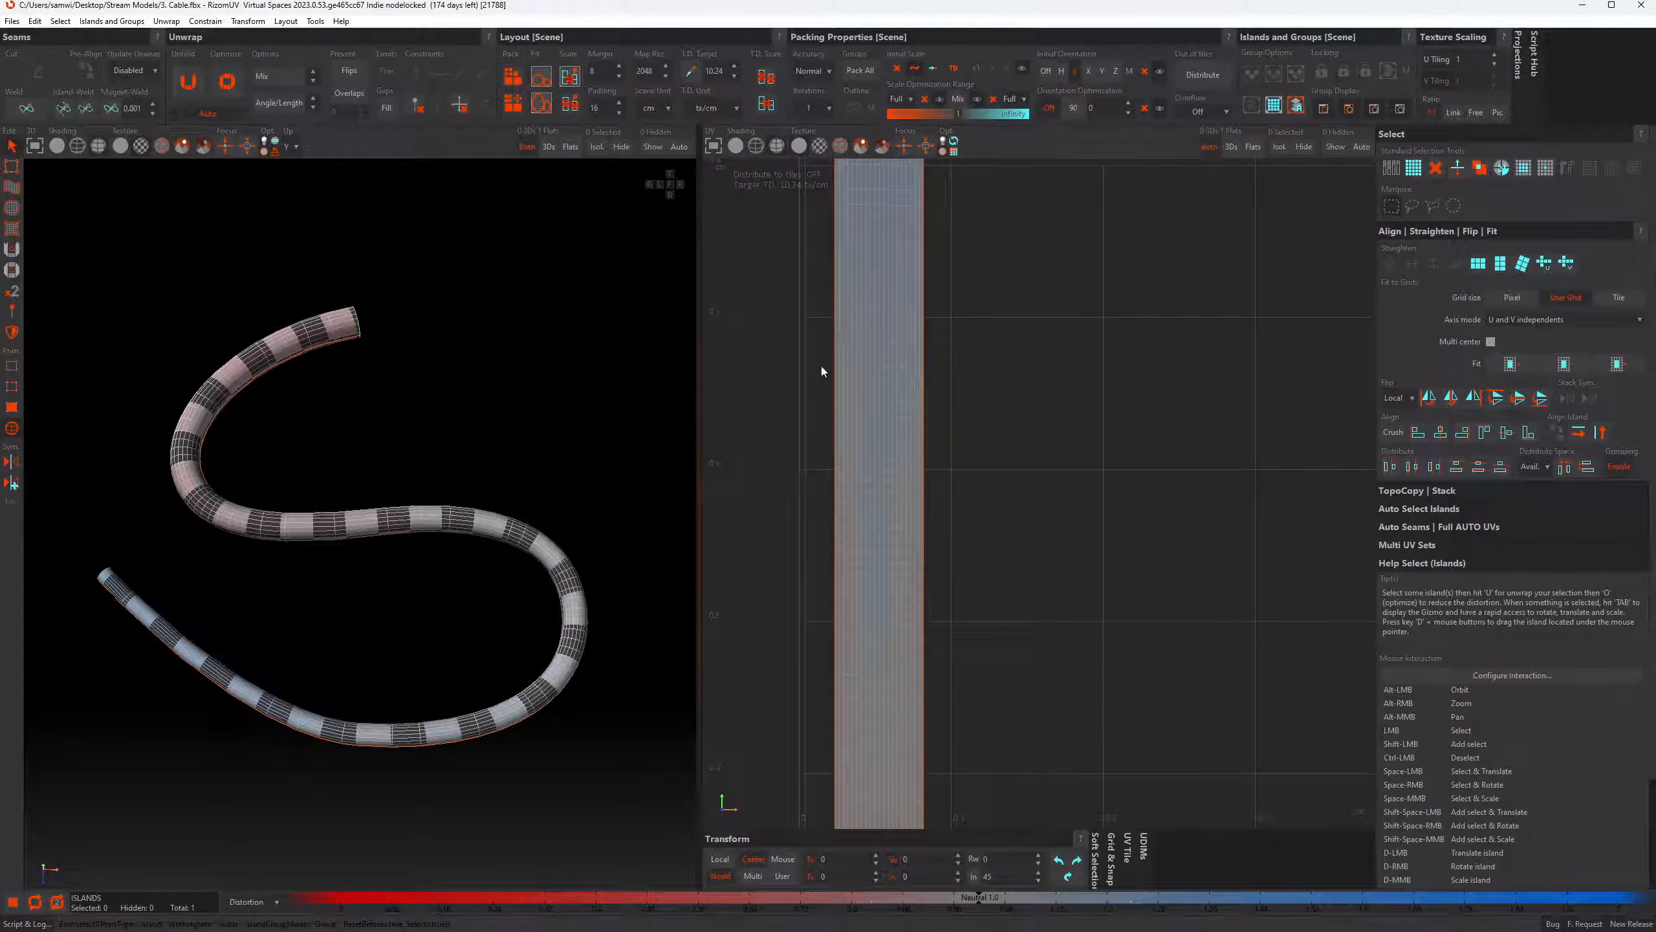
scroll(823, 371, "down", 3)
middle_click_drag(844, 311, 905, 521, "alt")
scroll(882, 460, "up", 5)
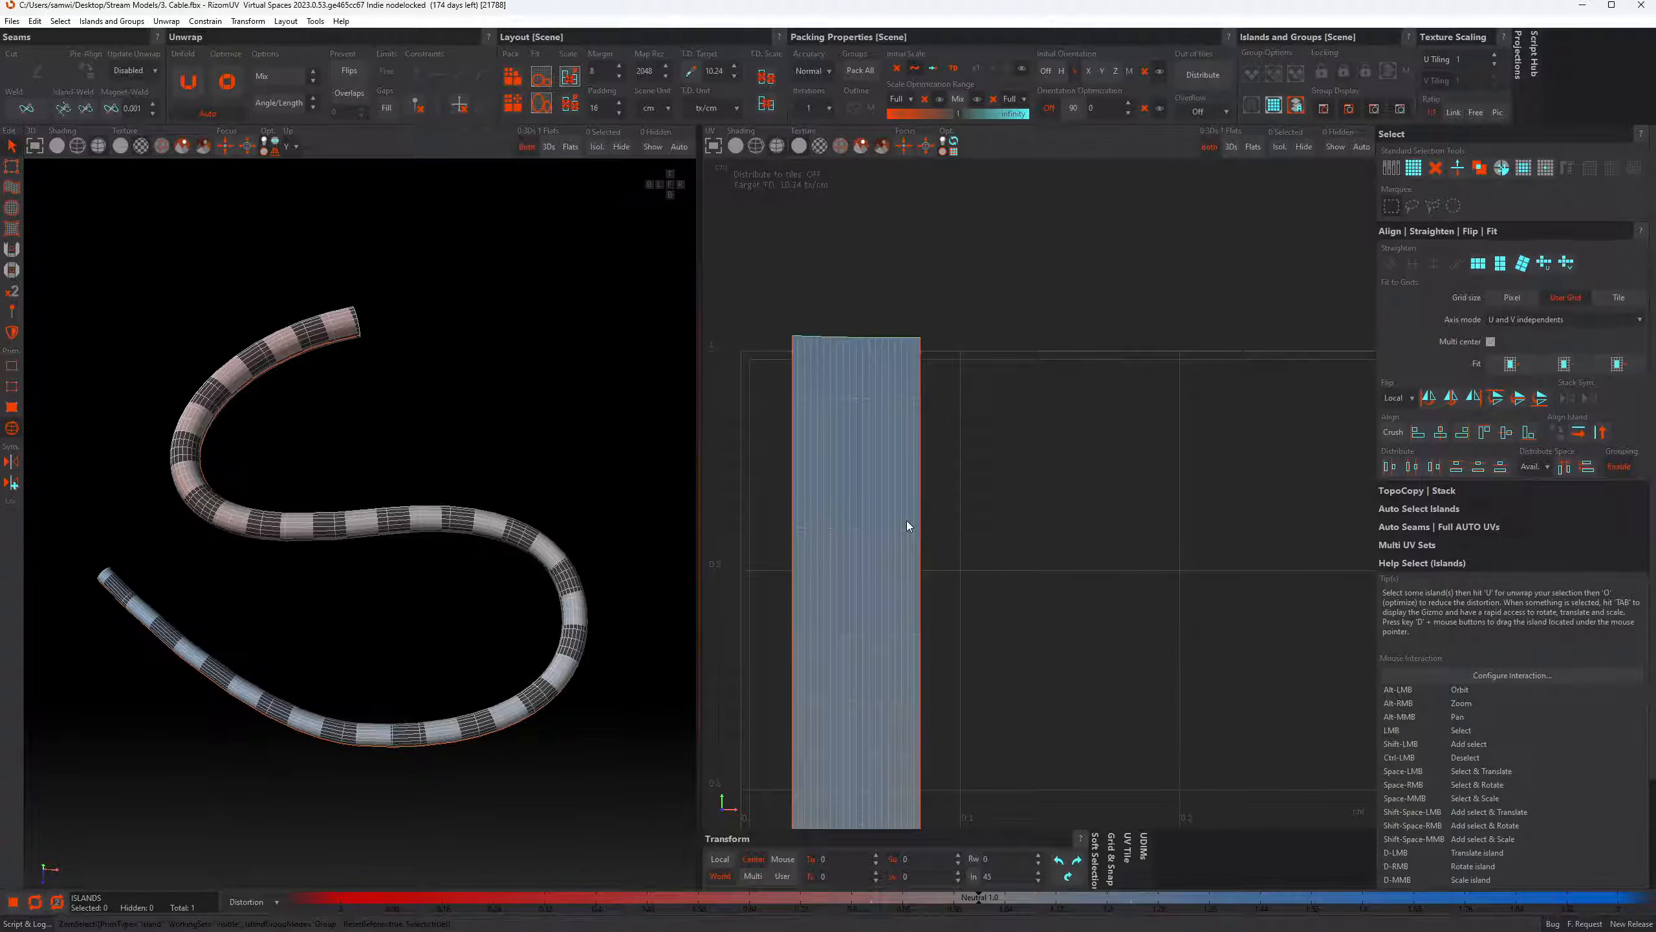
middle_click_drag(820, 793, 816, 258, "alt")
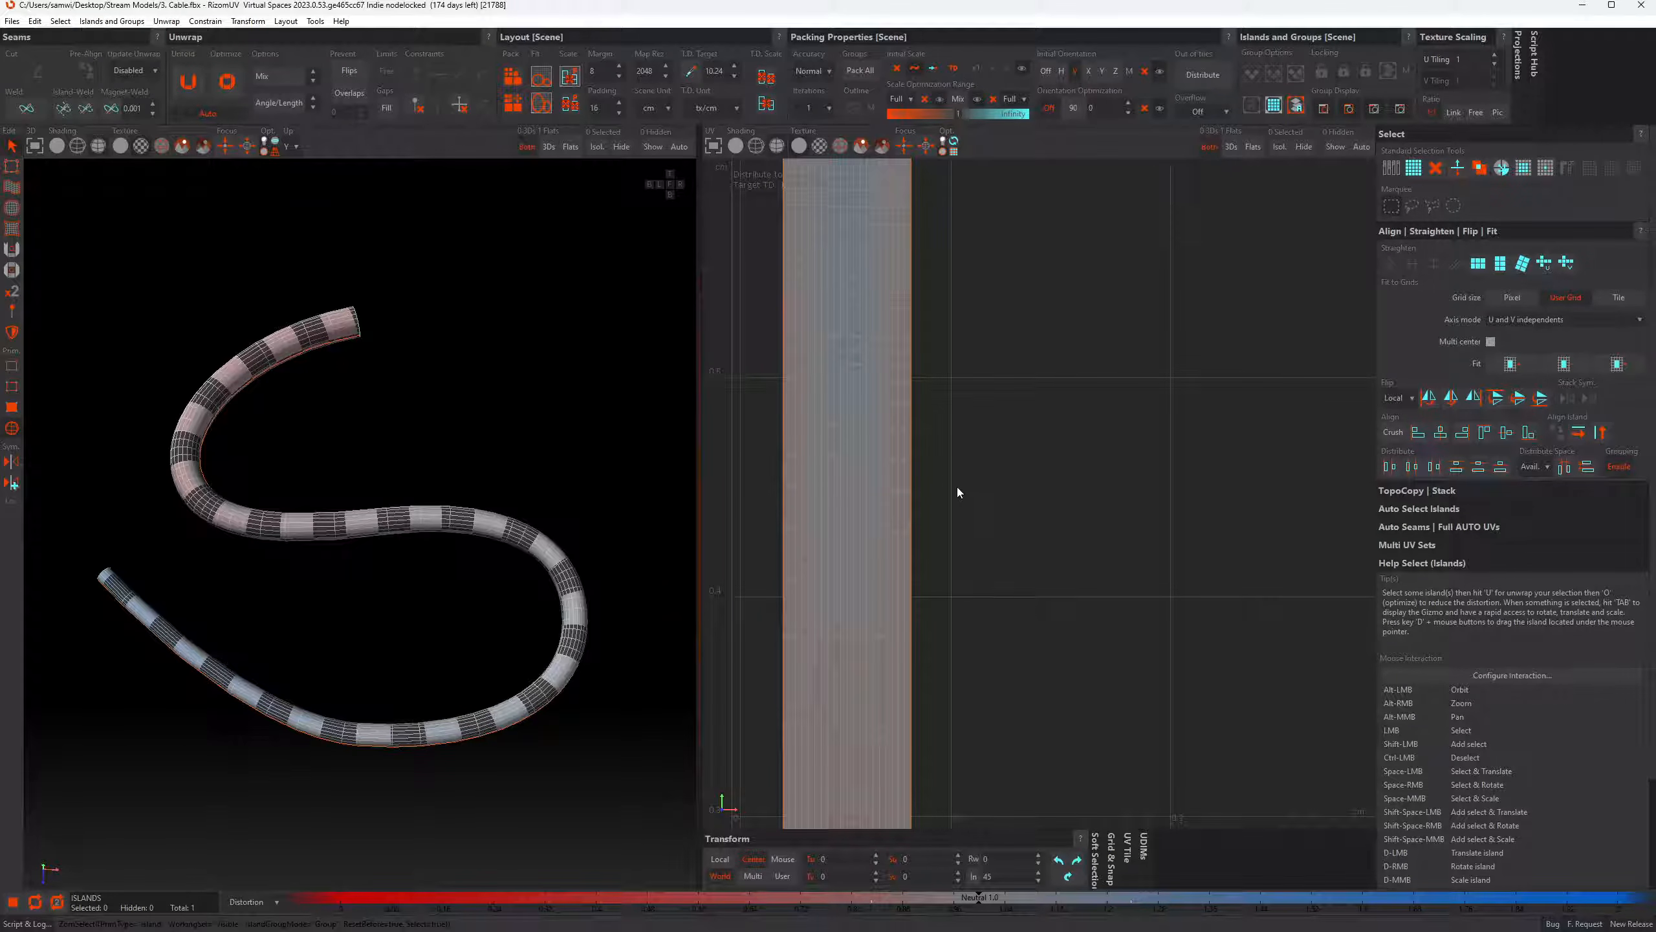
scroll(808, 655, "down", 3)
middle_click_drag(834, 622, 833, 580, "alt")
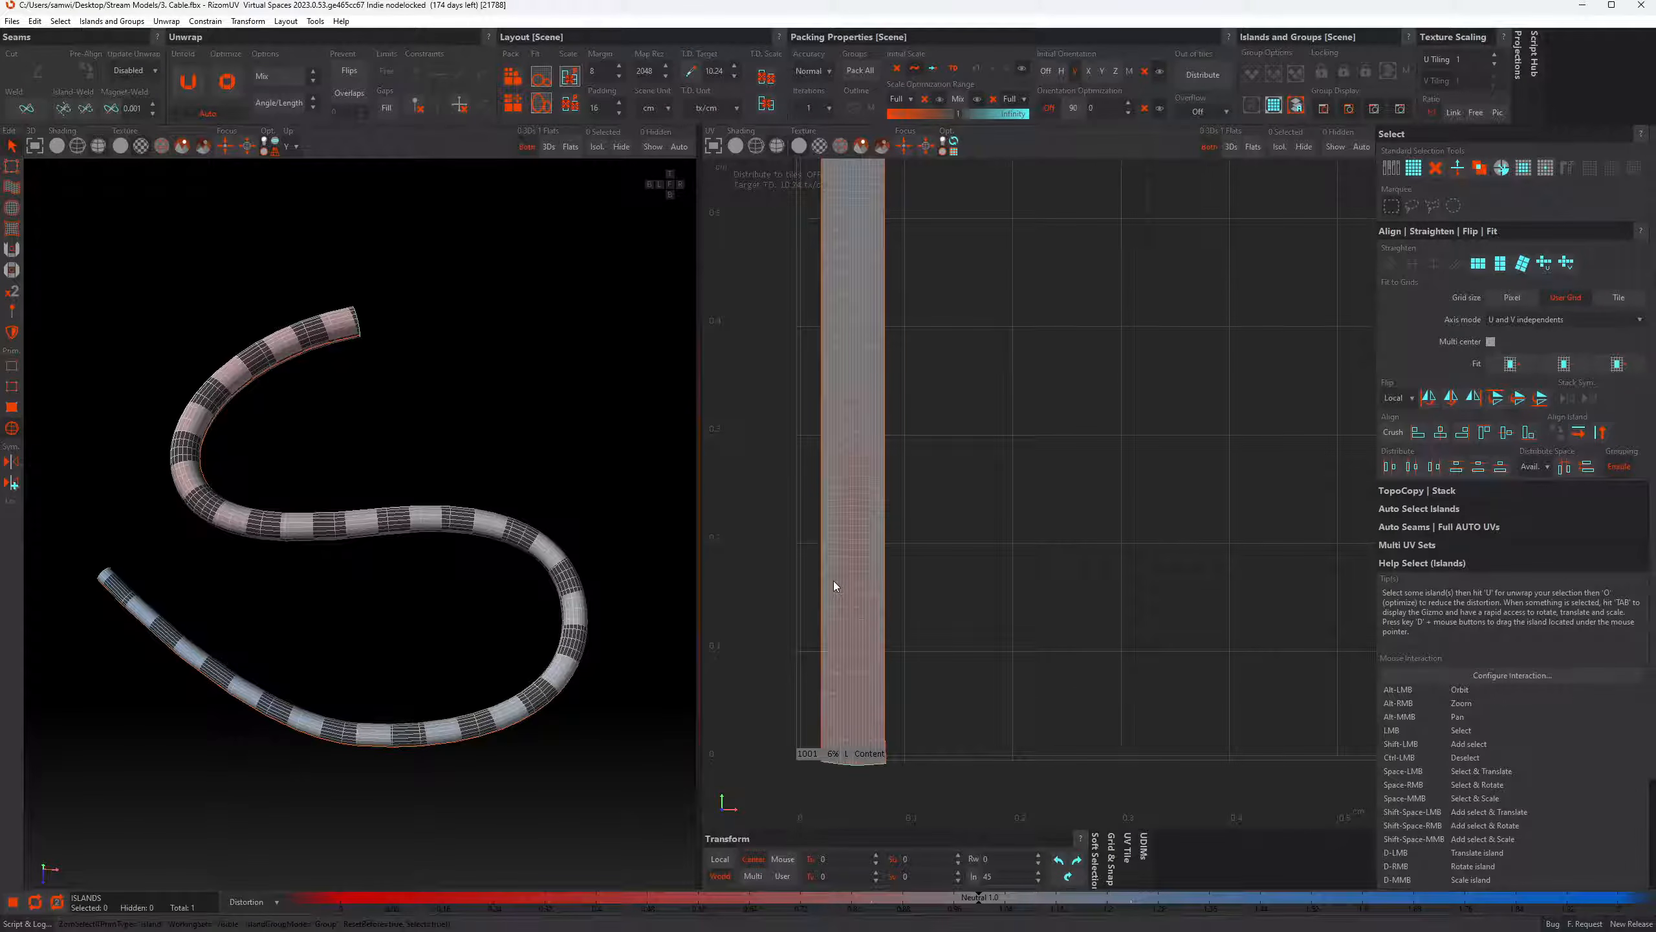
Return the cable's UV island to its tapered shape and unfold it along U instead
left_click(880, 628)
key("o")
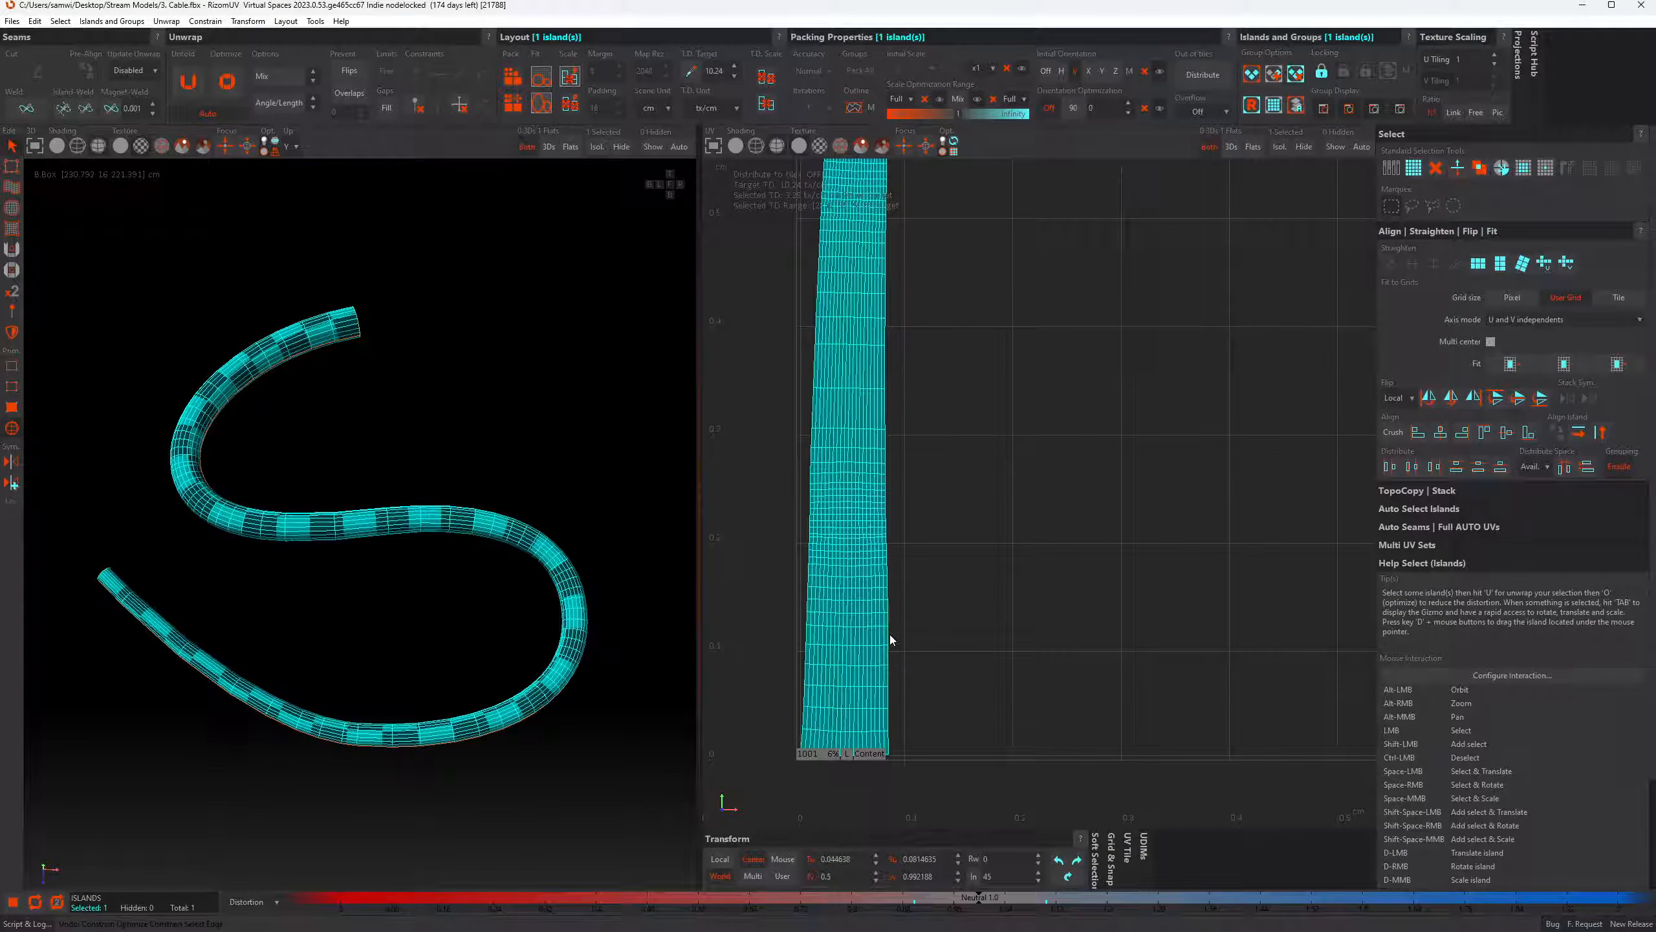
left_click(1546, 264)
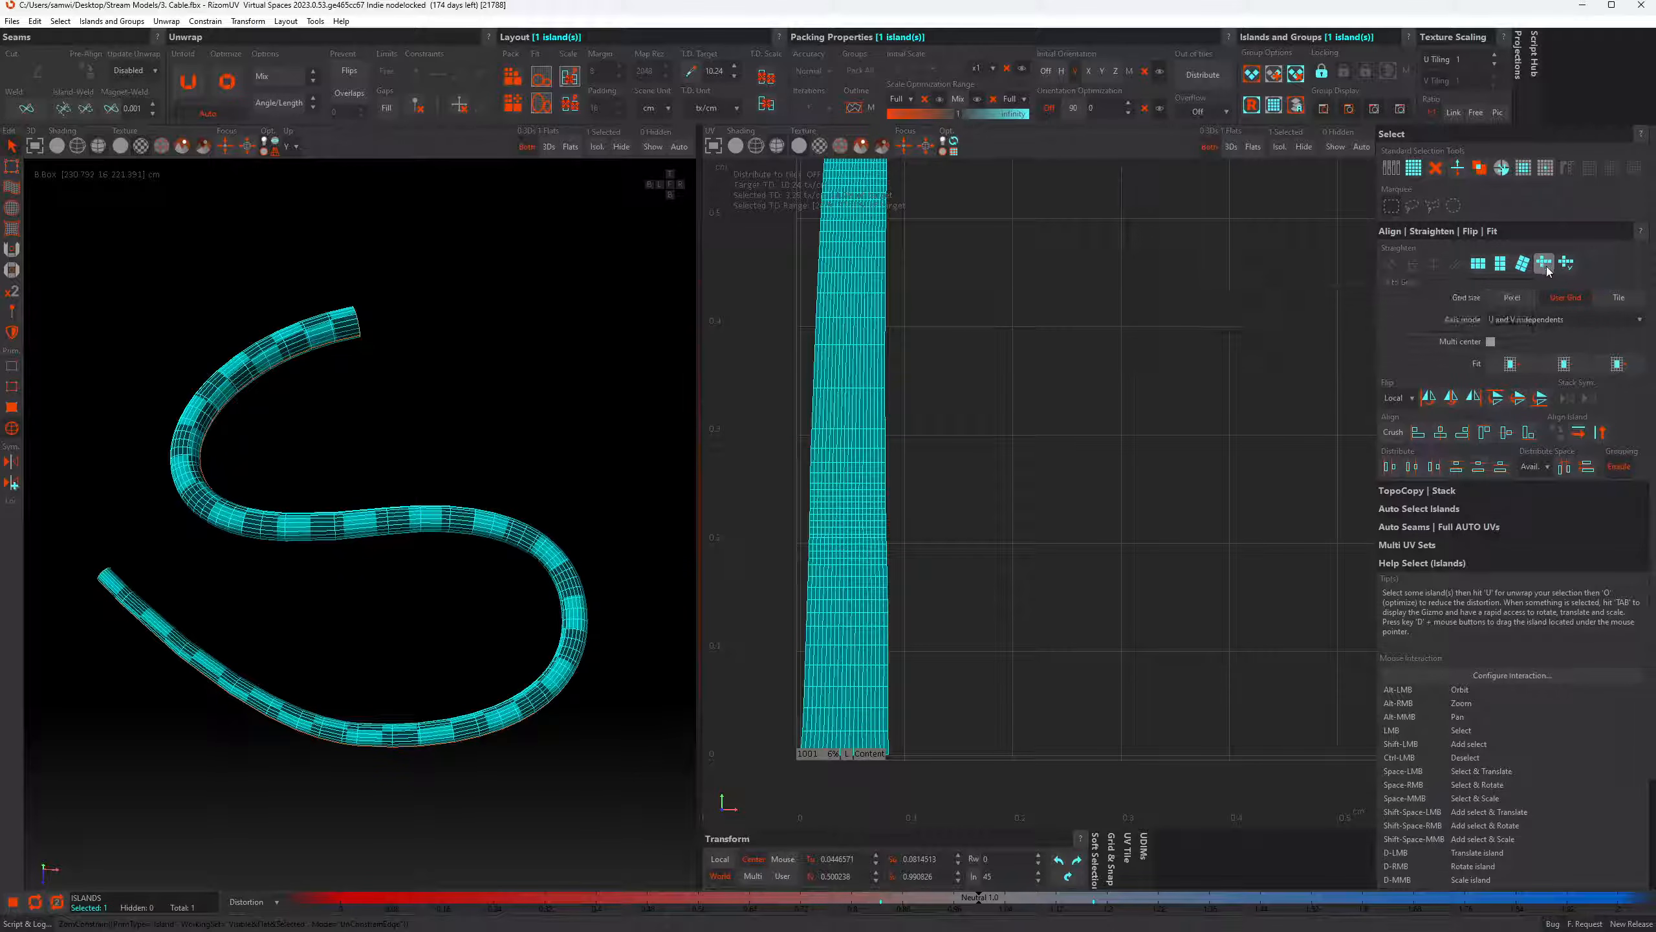
Straighten the vertical edges of the cable's UV island
scroll(849, 712, "up", 3)
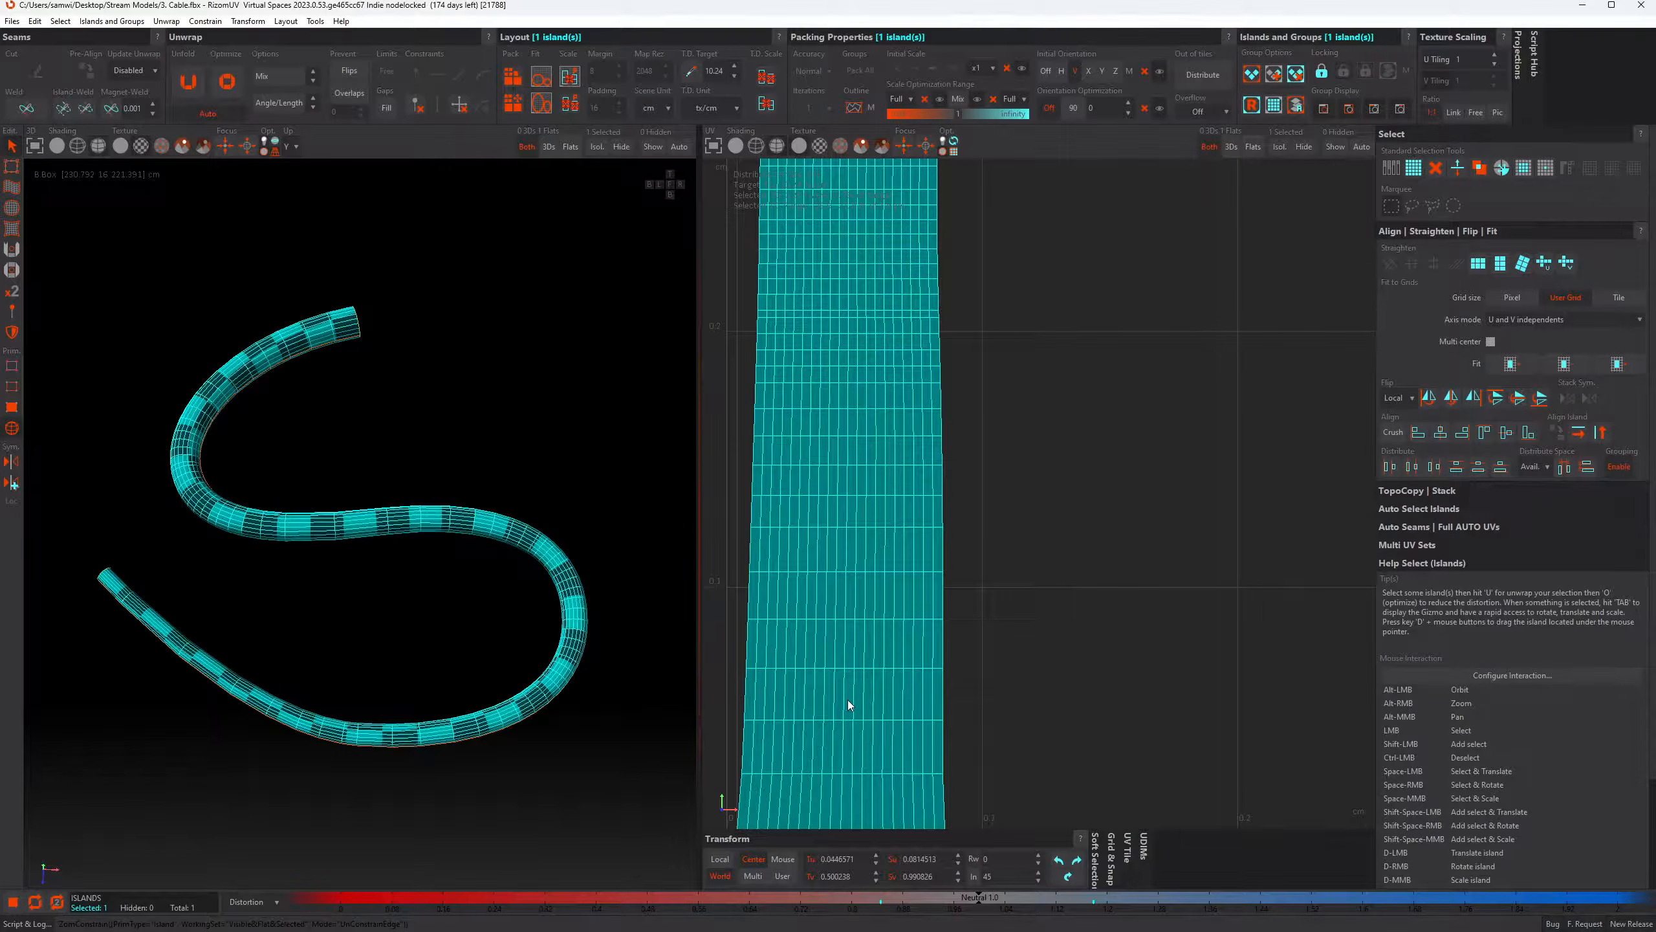
middle_click_drag(832, 368, 831, 624, "alt")
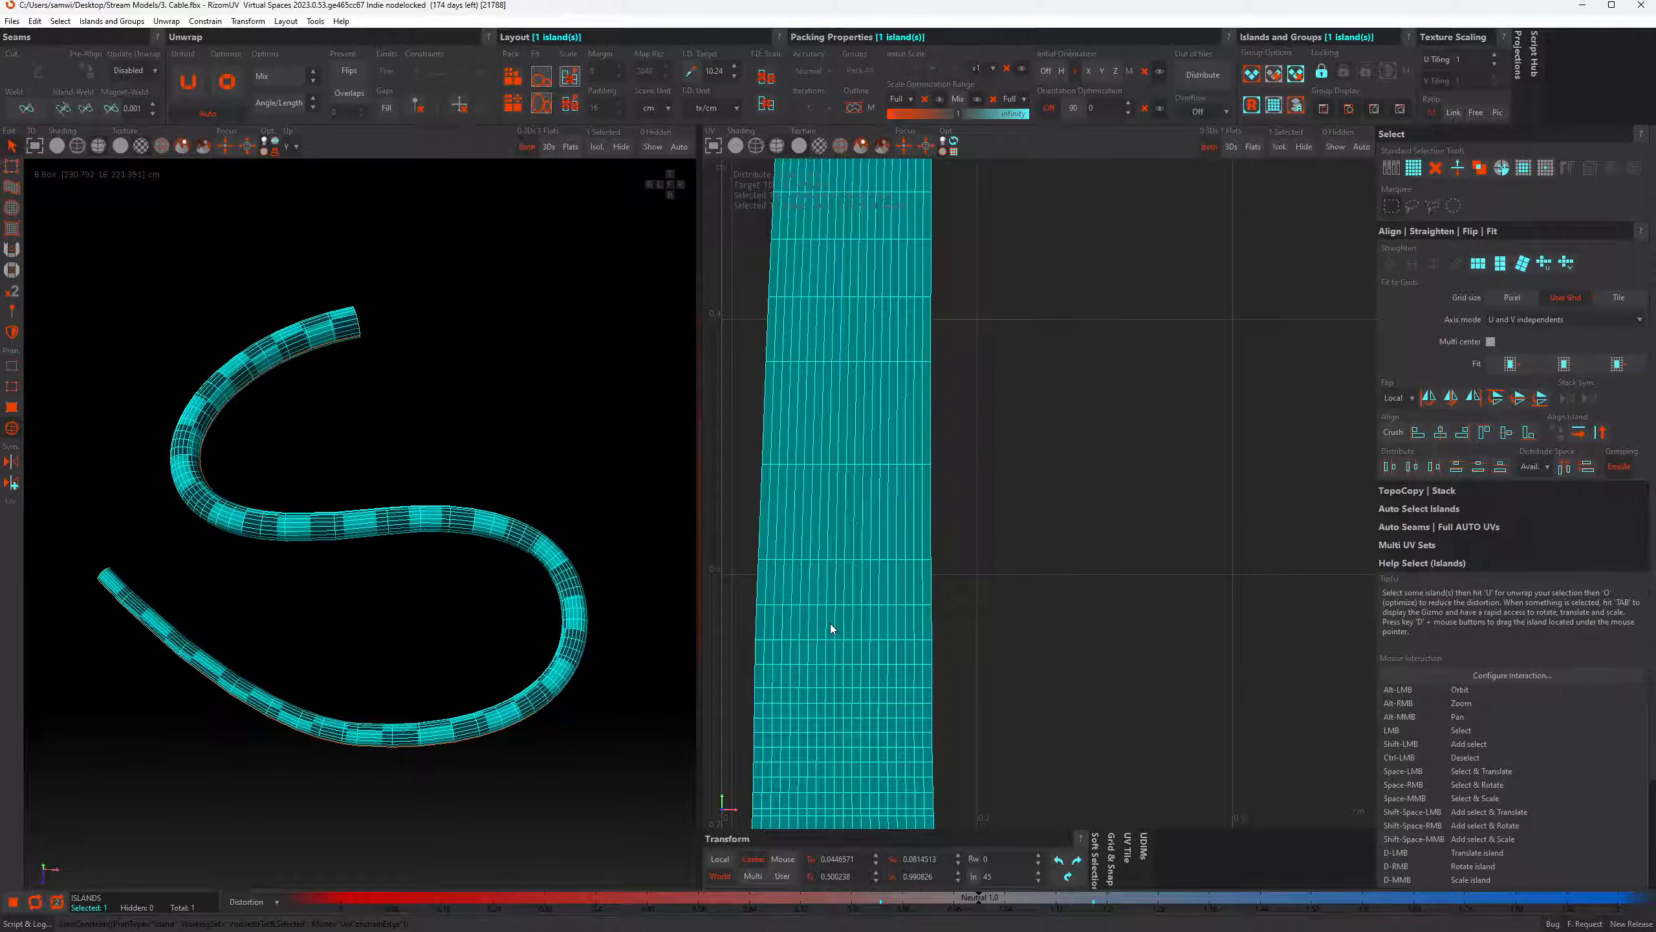
middle_click_drag(805, 275, 810, 366, "alt")
scroll(811, 371, "down", 5)
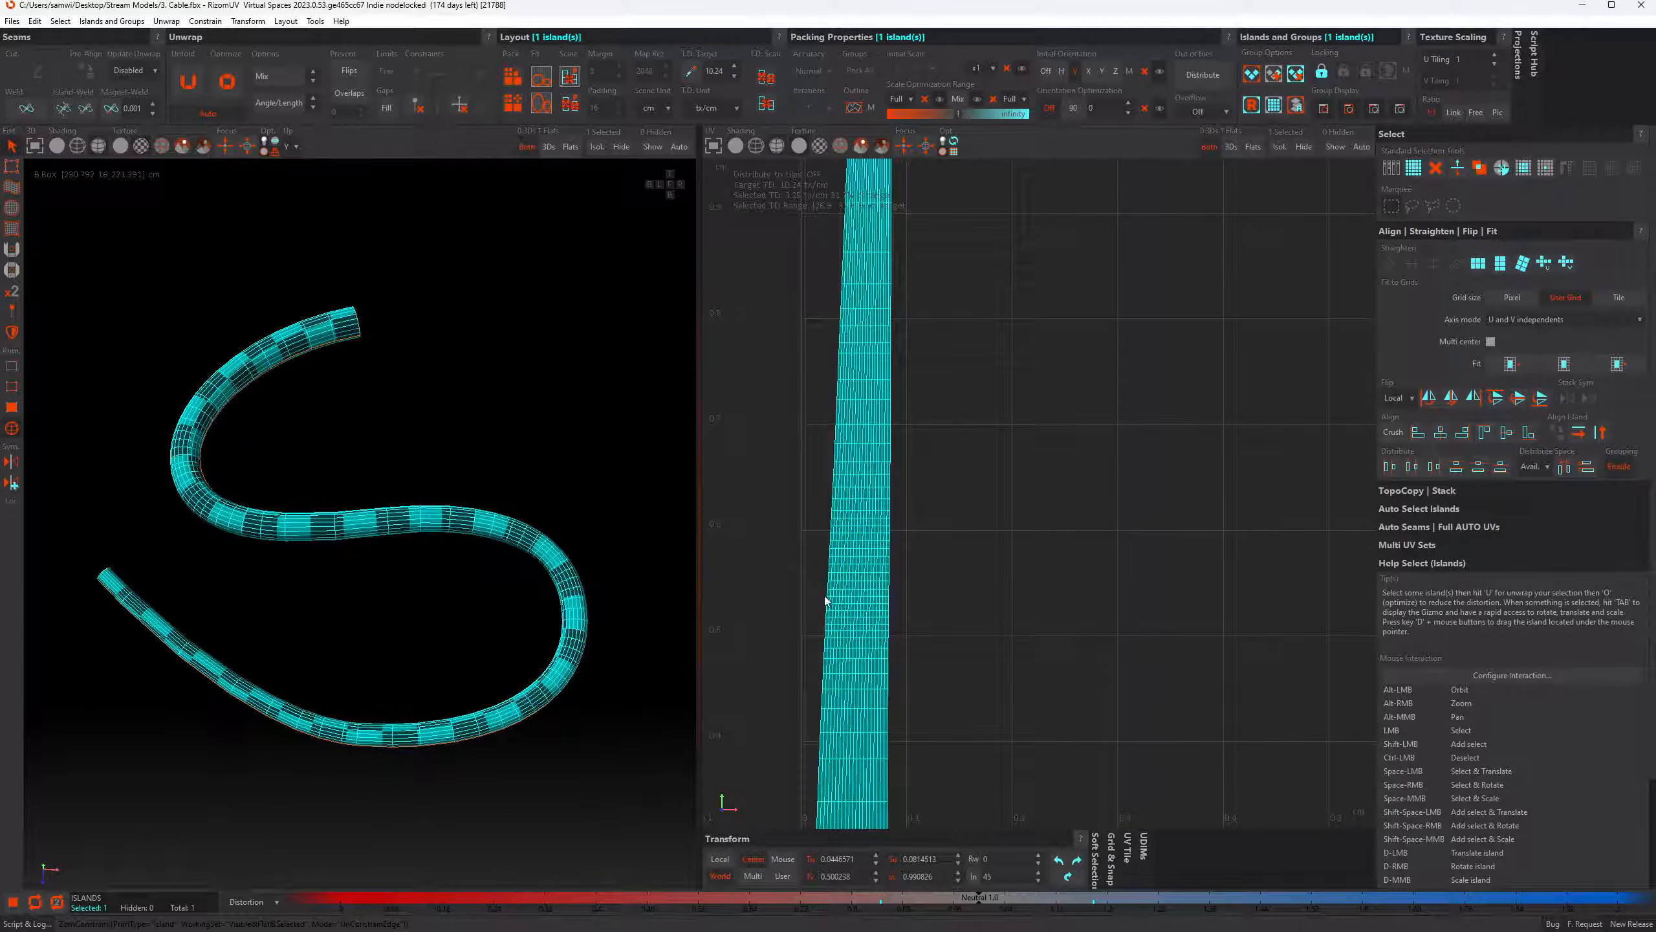
middle_click_drag(894, 744, 895, 694, "alt")
scroll(896, 694, "down", 1)
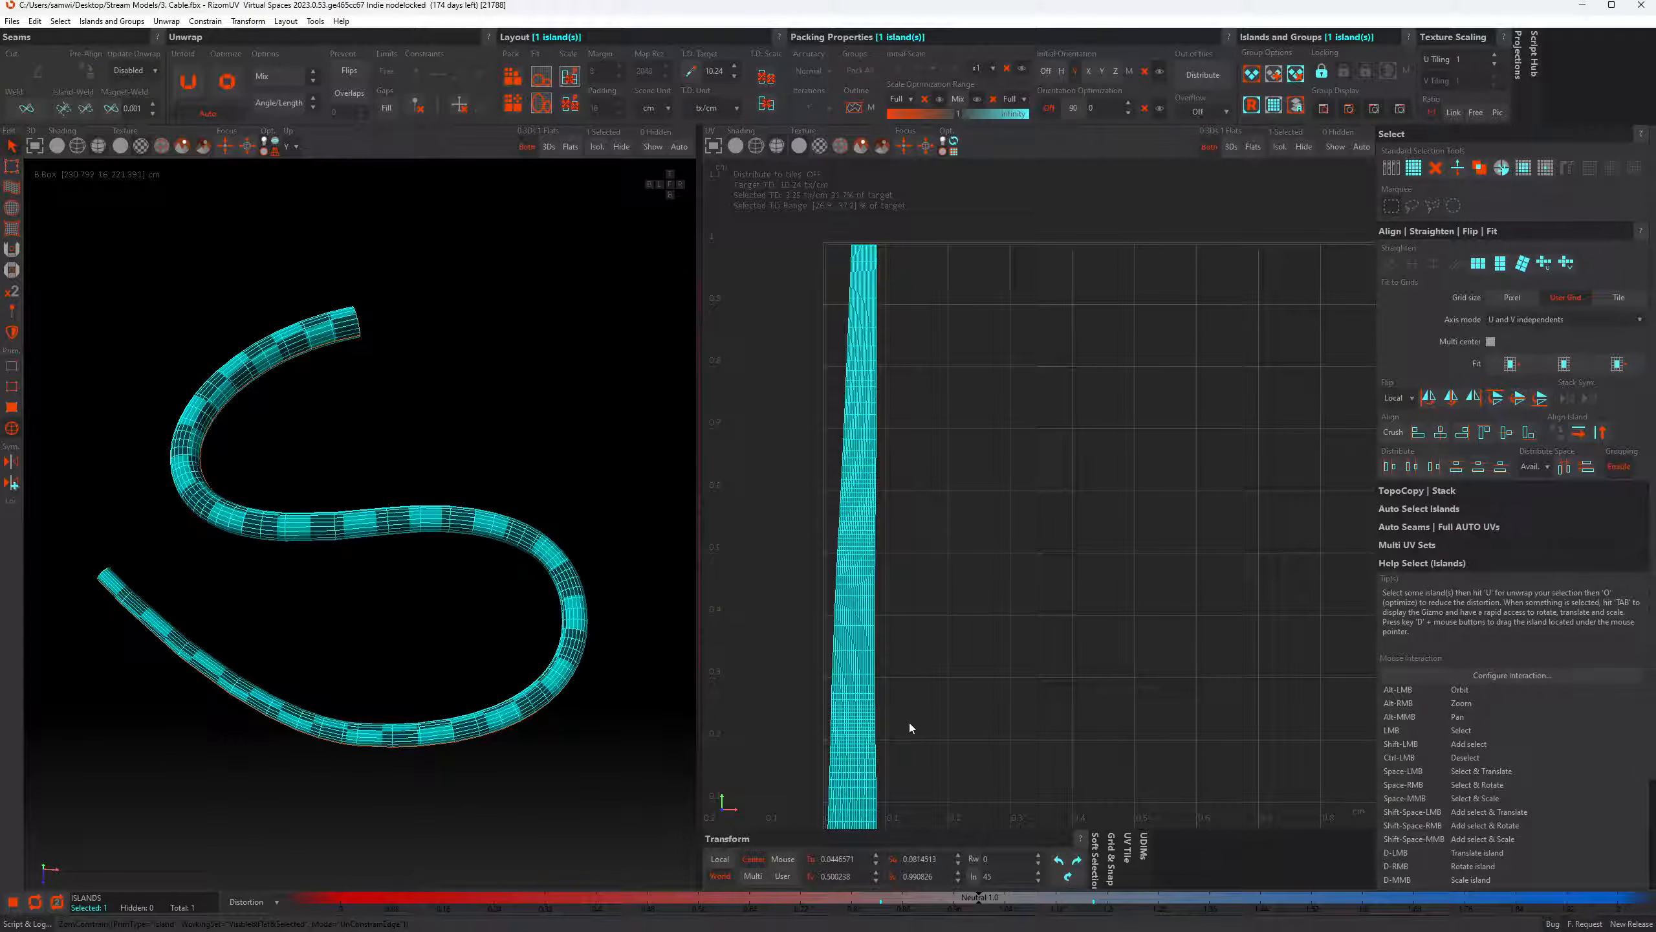
left_click(963, 692)
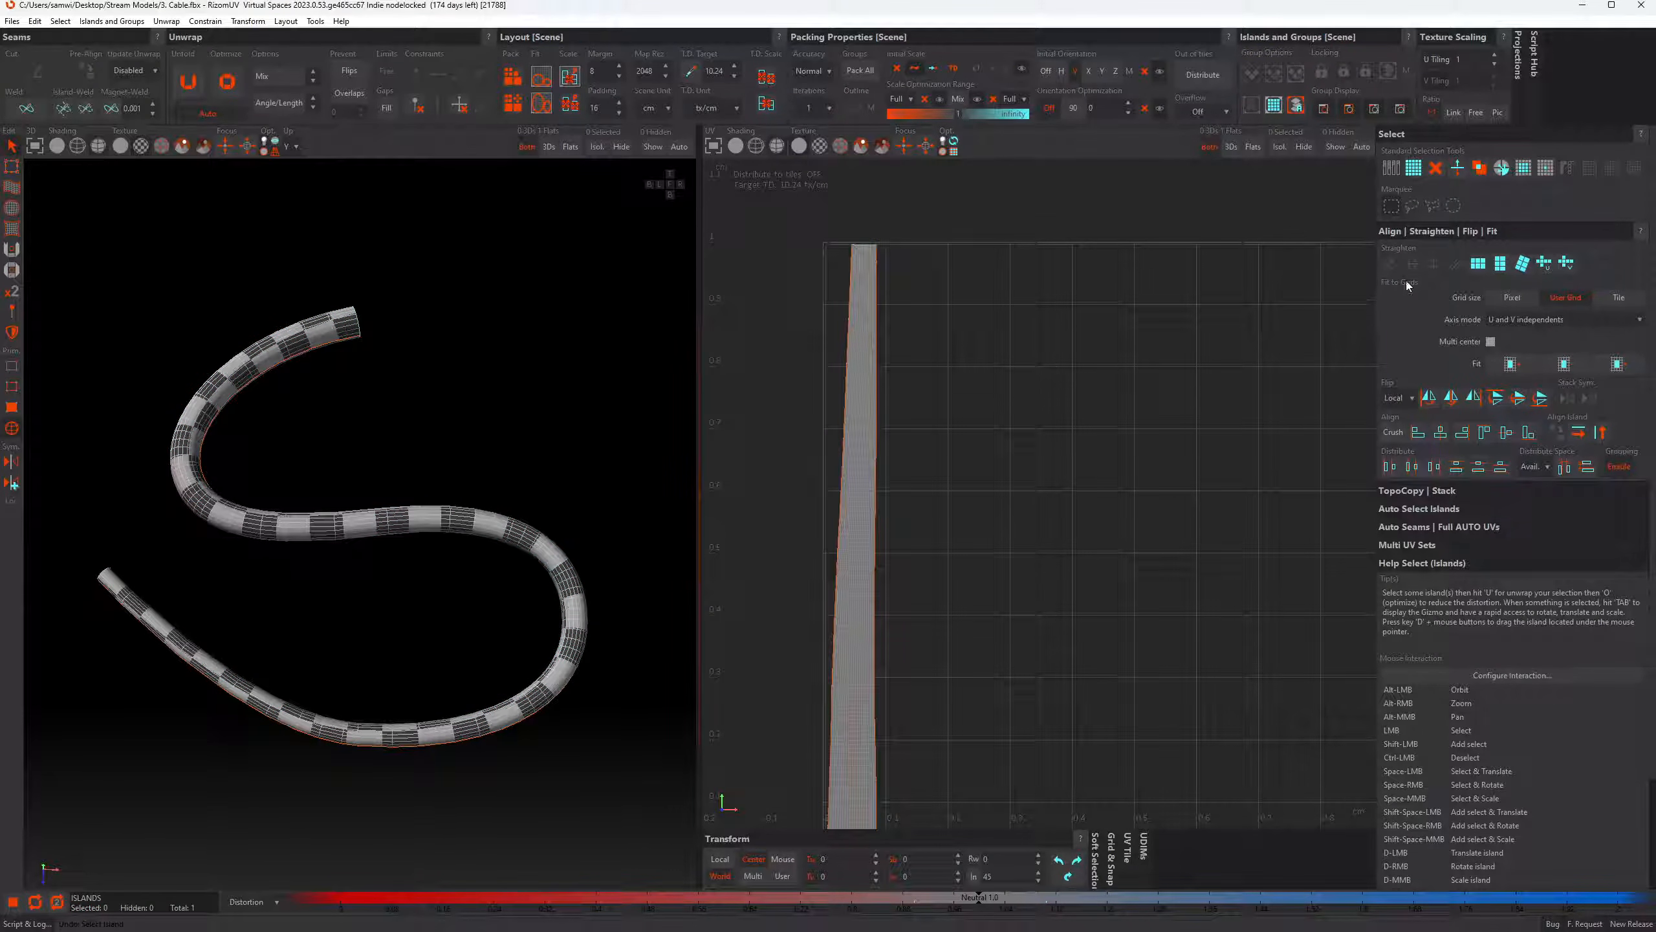
left_click(858, 597)
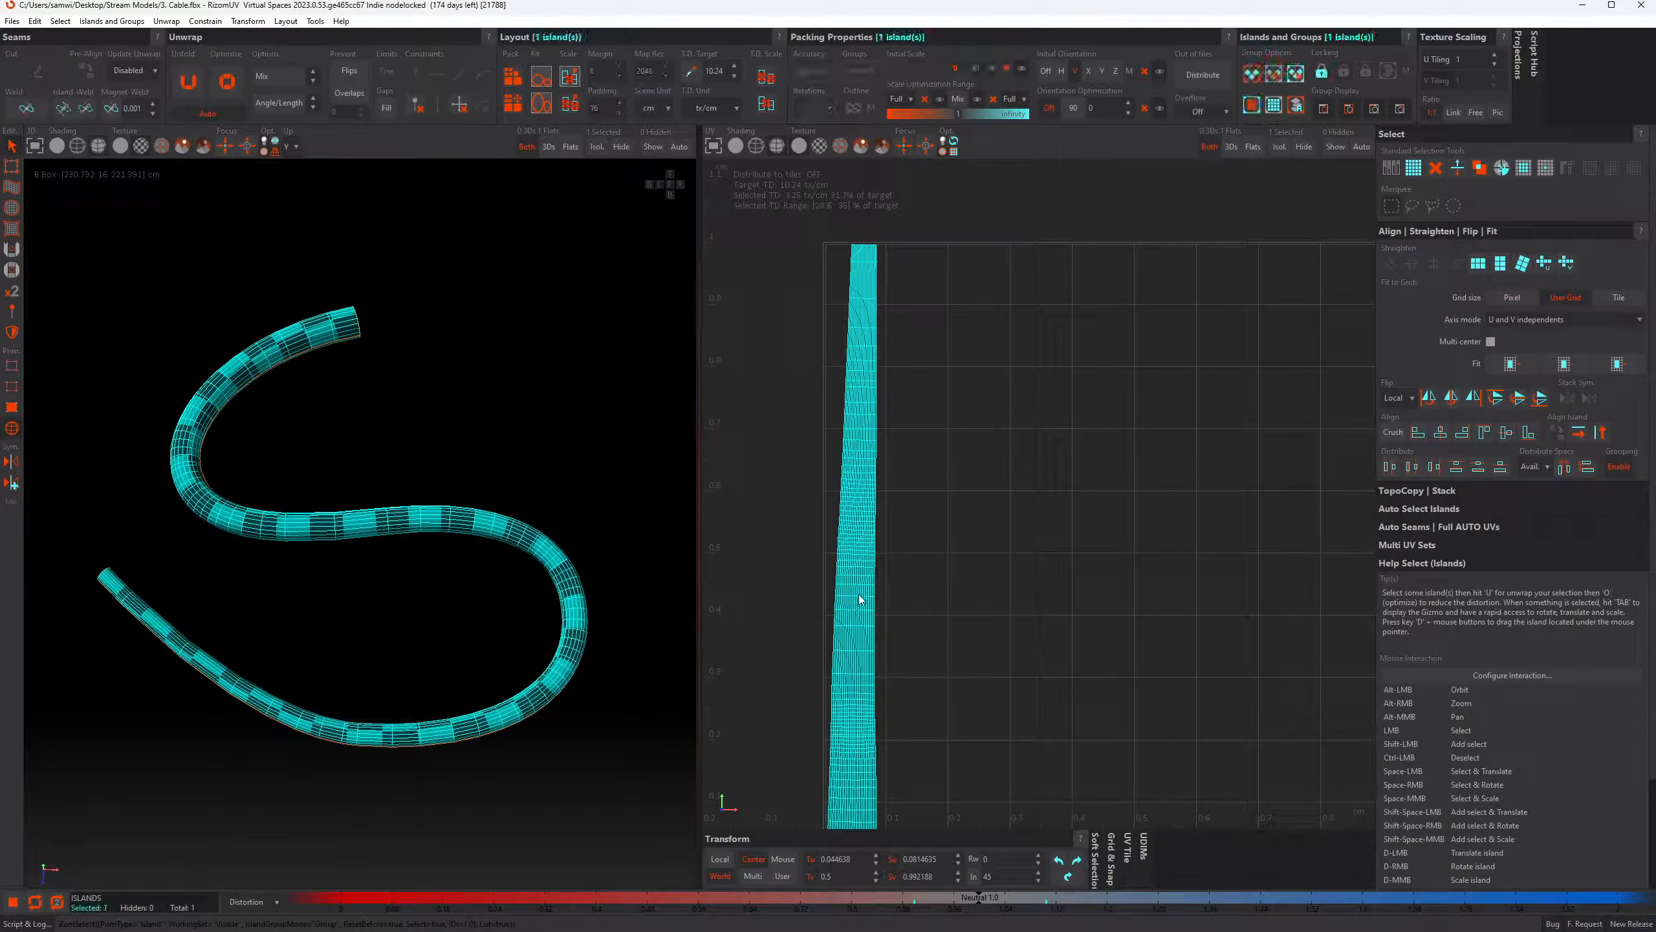
left_click(1566, 263)
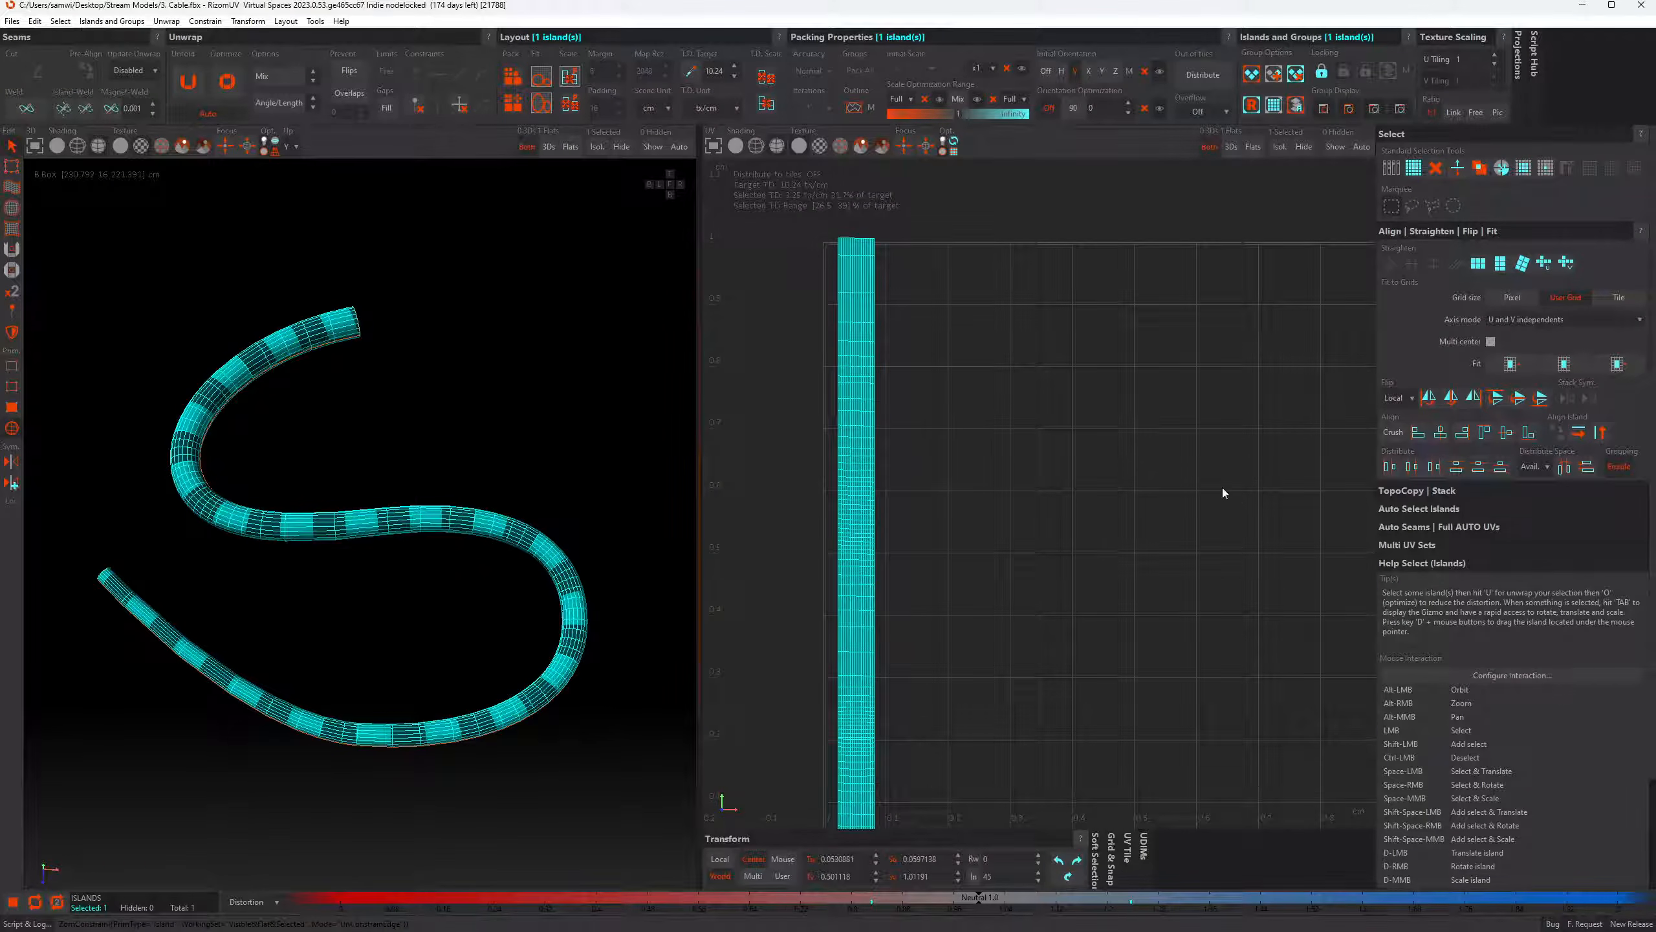
Inspect the distortion colouring along the full length of the cable's UV island
scroll(919, 545, "down", 2)
mouse_move(927, 627)
middle_mouse_down("alt")
mouse_move(898, 609)
mouse_move(911, 620)
middle_mouse_up("alt")
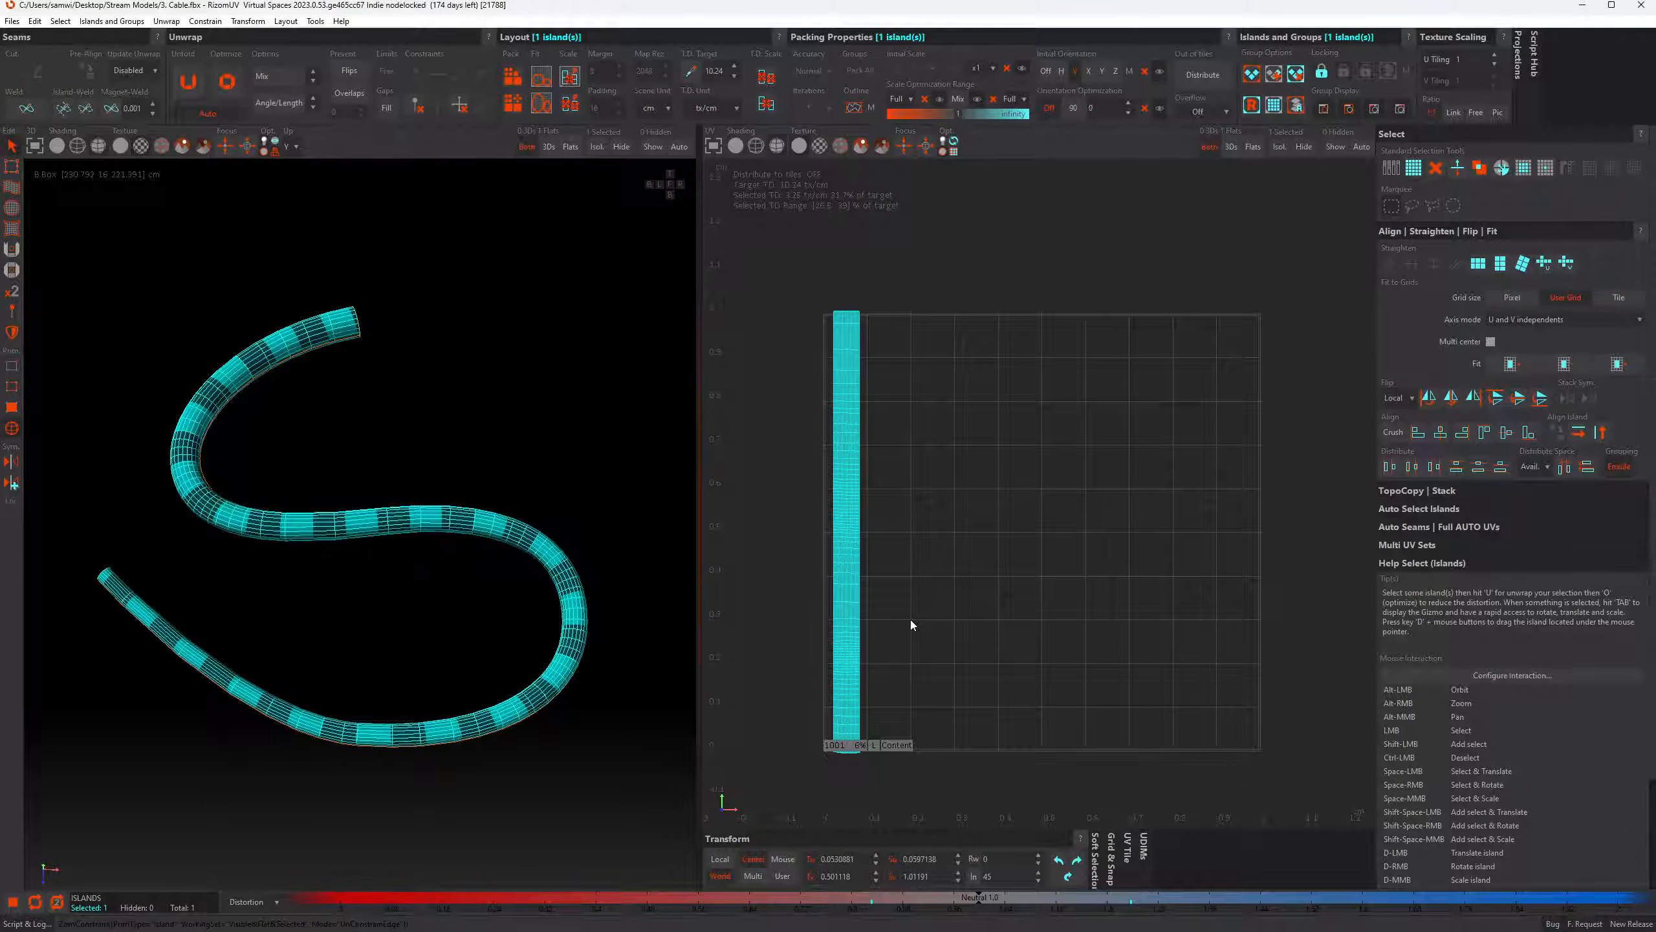
left_click(877, 526)
scroll(776, 583, "up", 3)
middle_click_drag(914, 368, 900, 481, "alt")
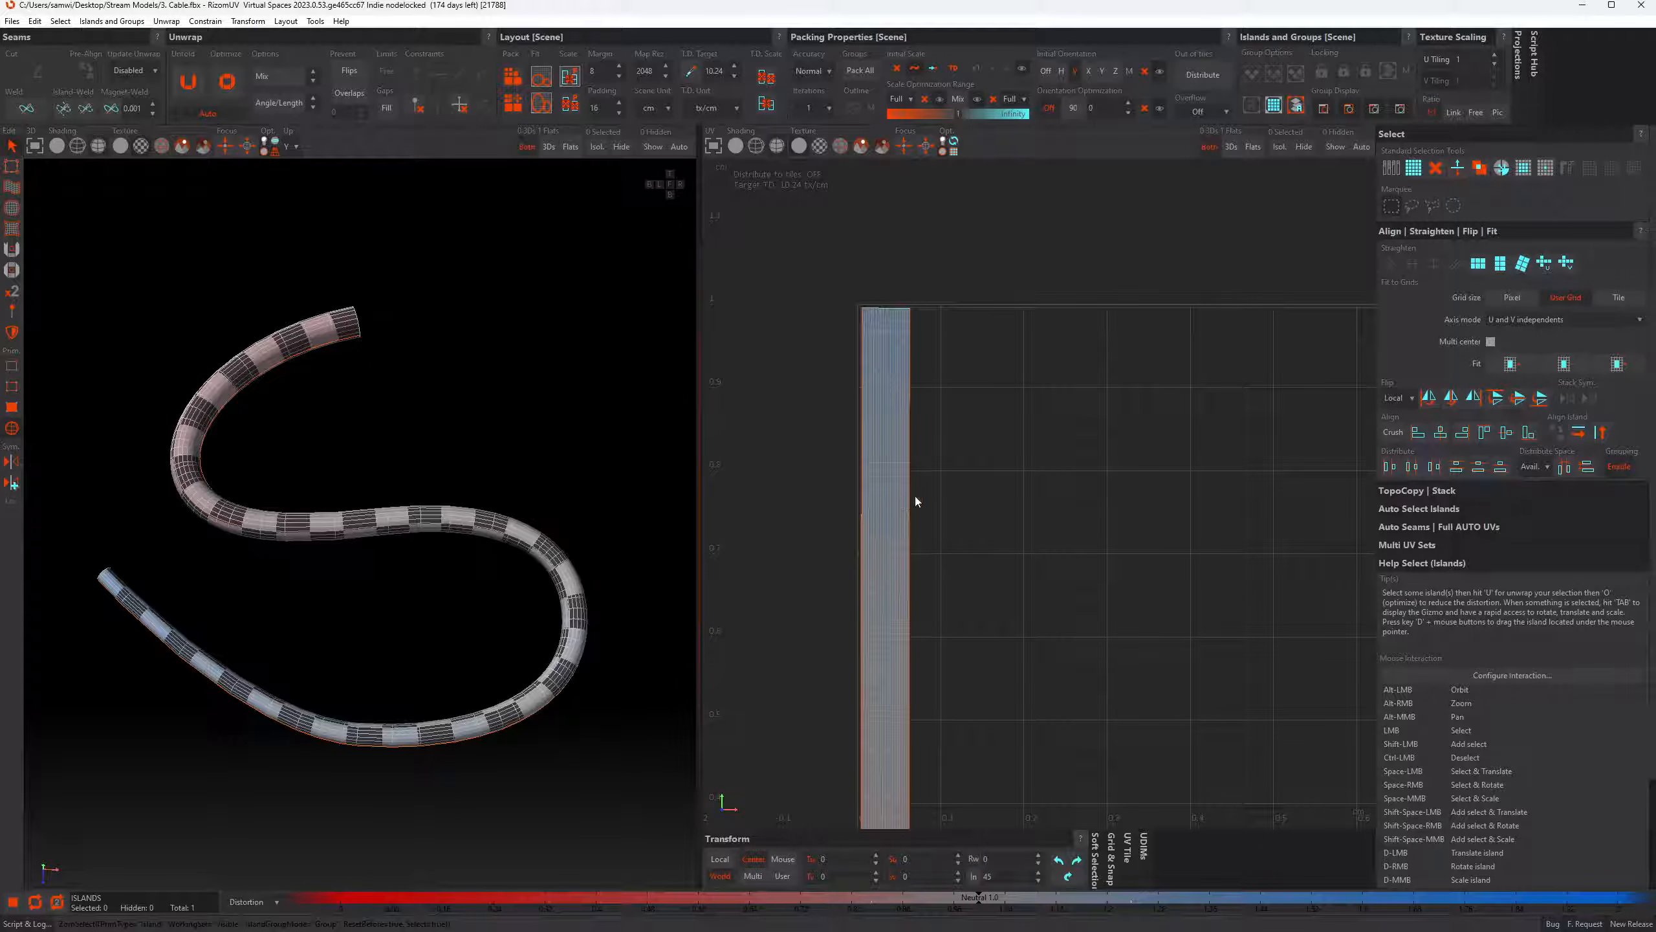
scroll(917, 499, "down", 2)
middle_click_drag(957, 583, 927, 494, "alt")
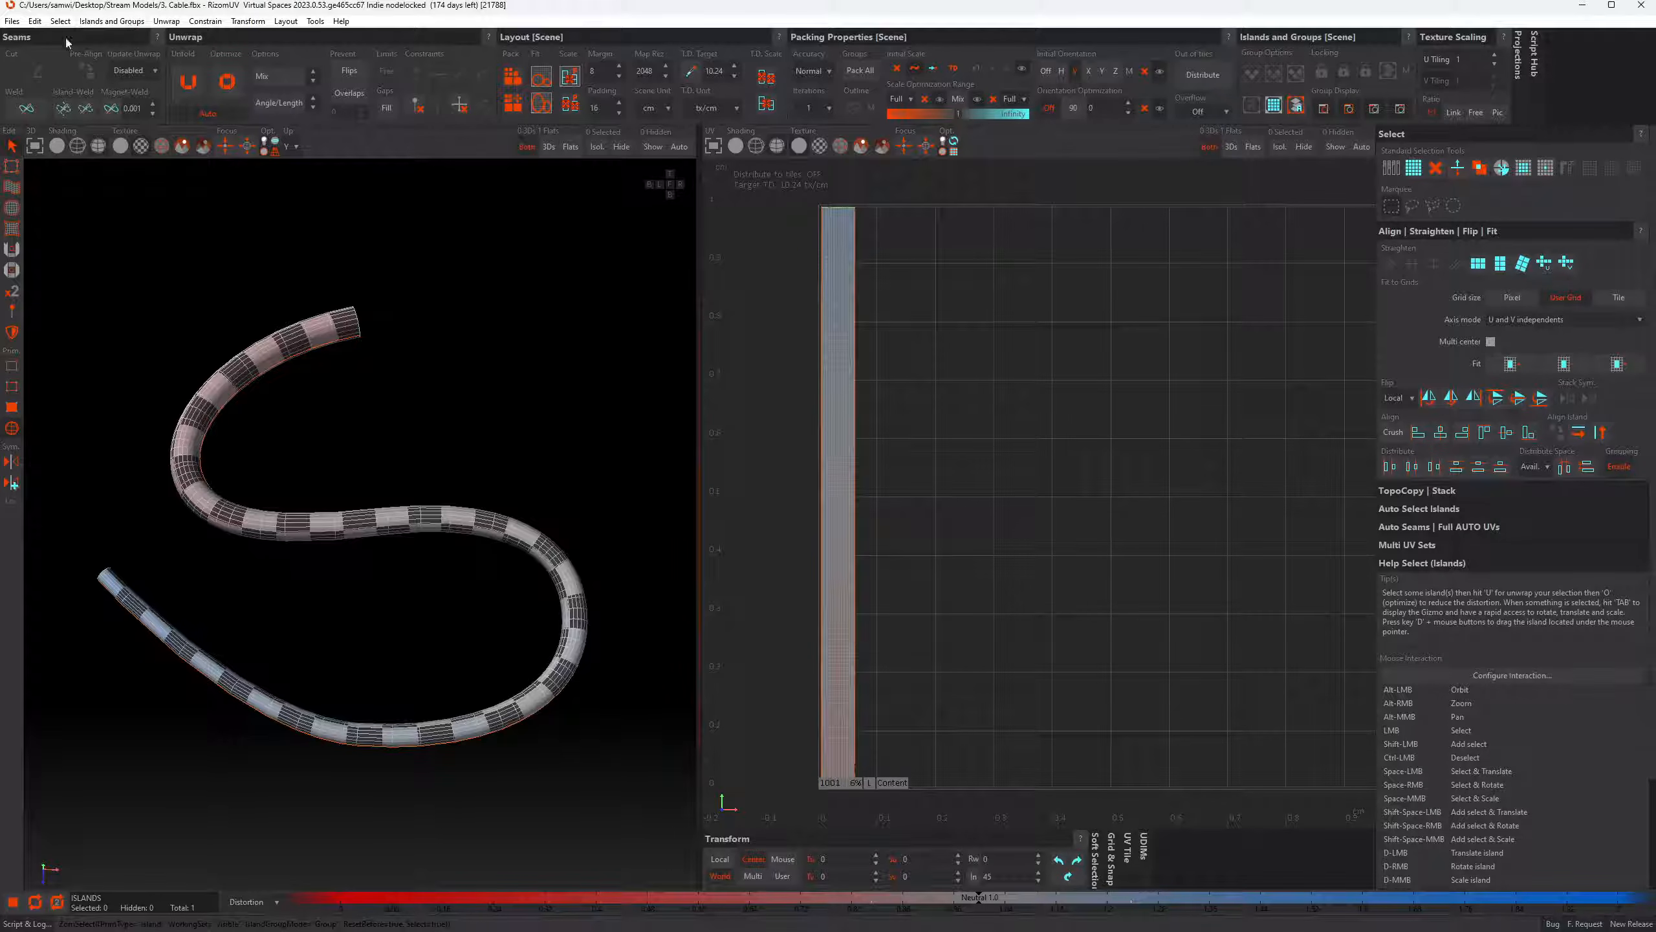
Load the model "2. Mech Robot.obj" without saving the changes to the cable
left_click(12, 21)
left_click(46, 51)
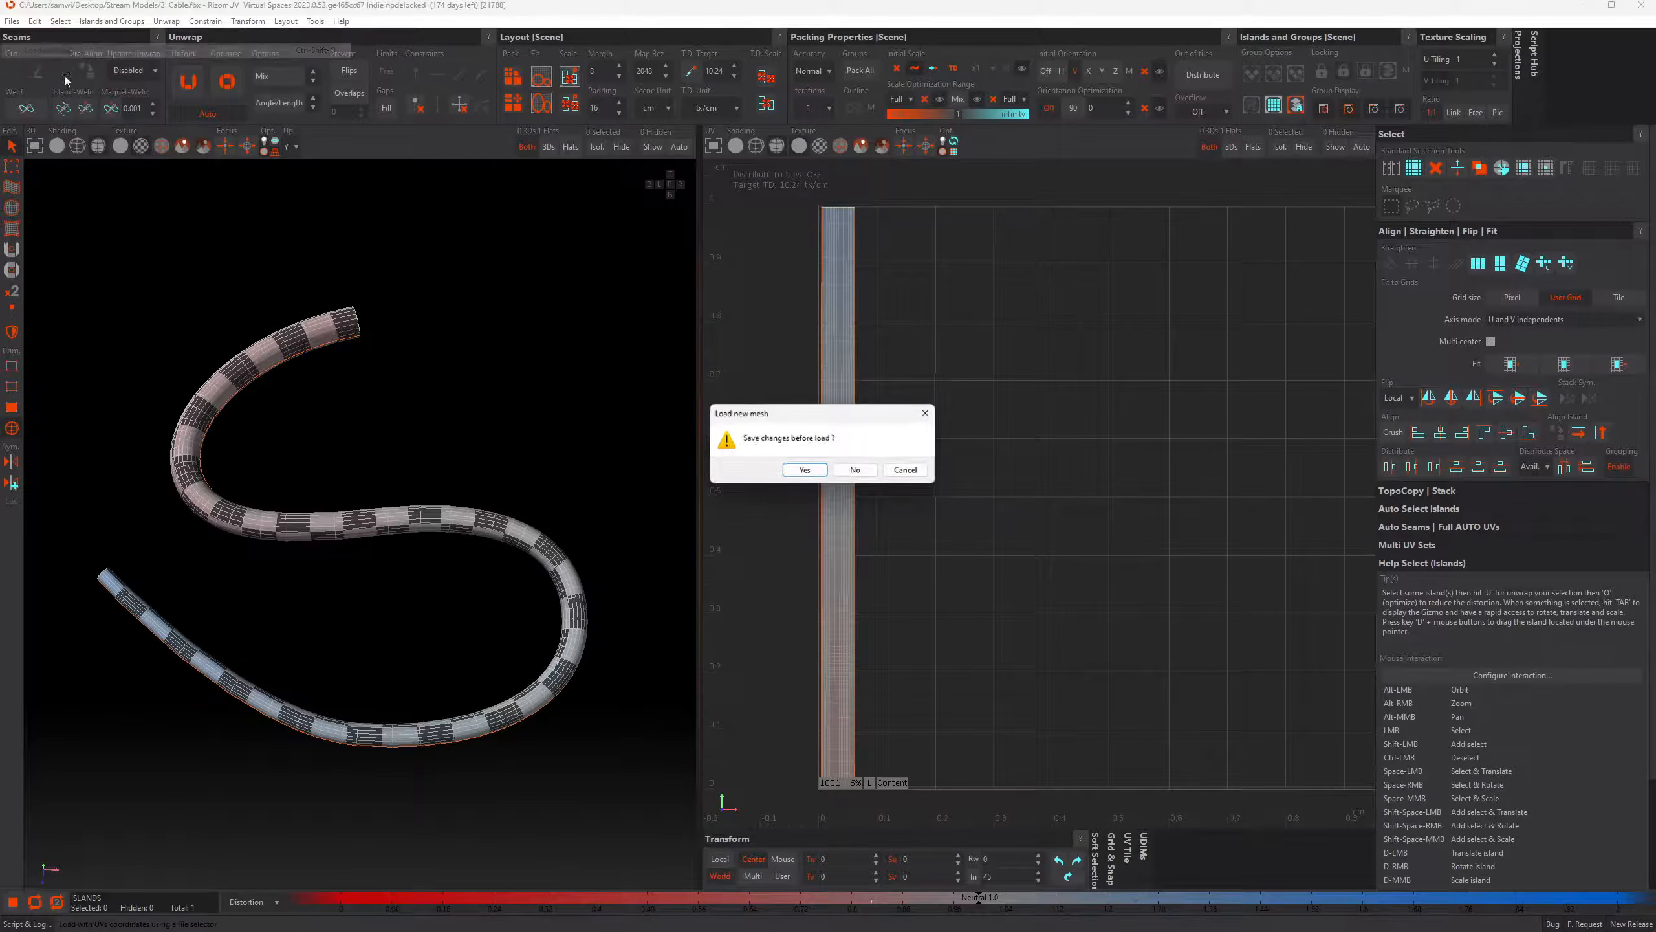
left_click(854, 471)
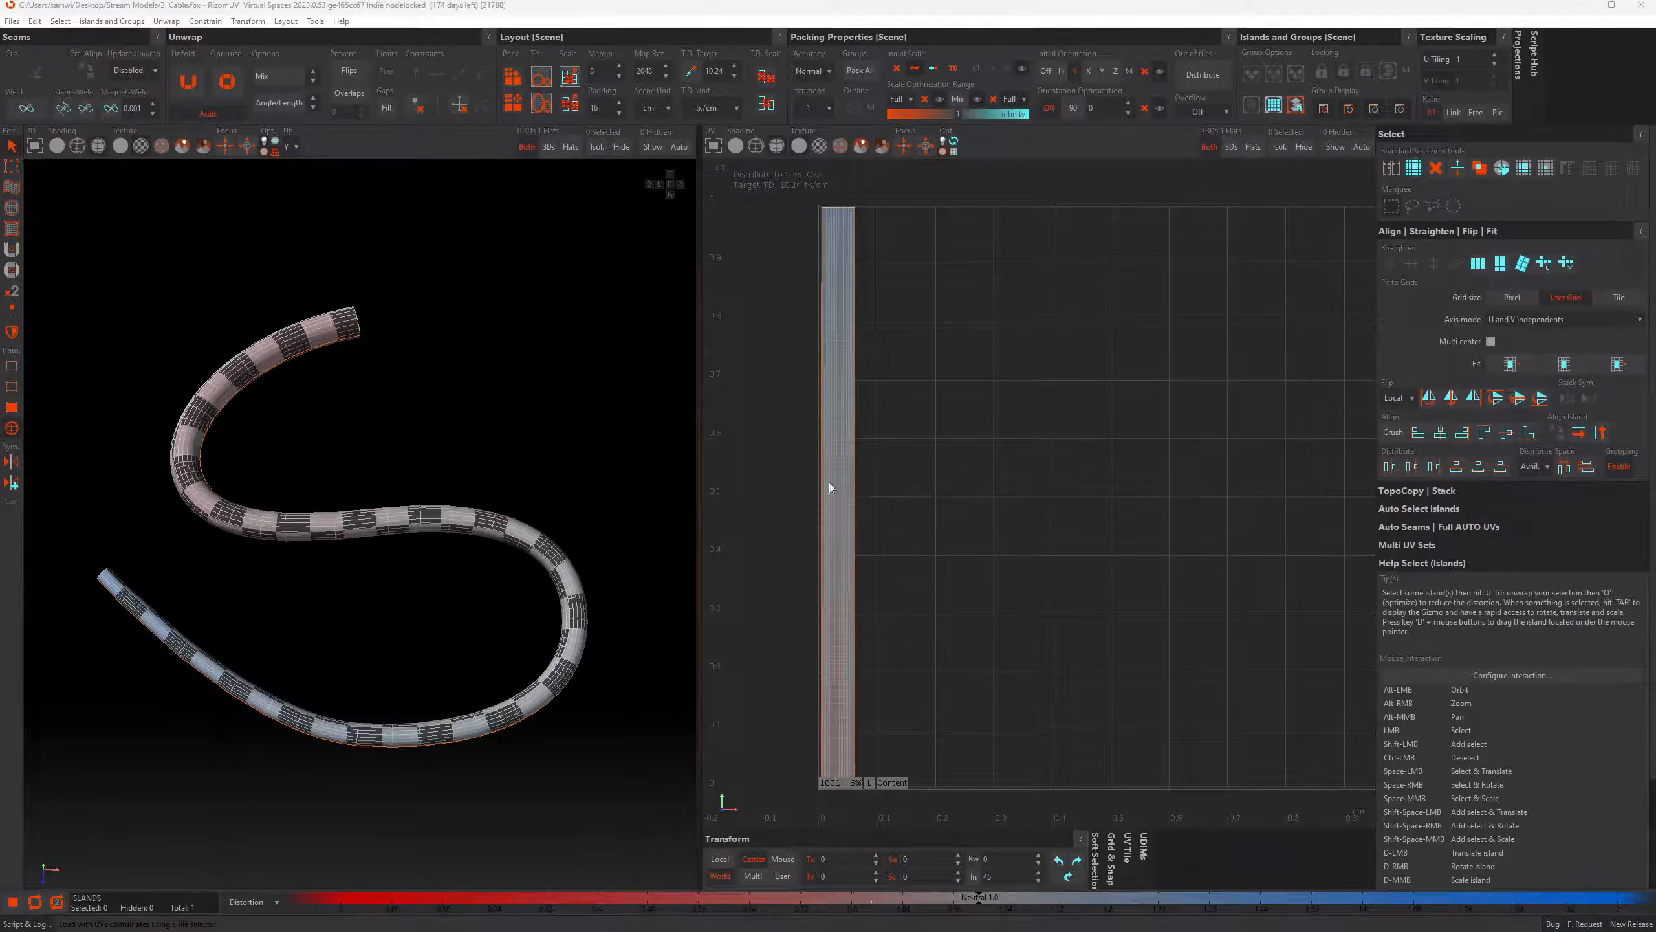
double_click(559, 336)
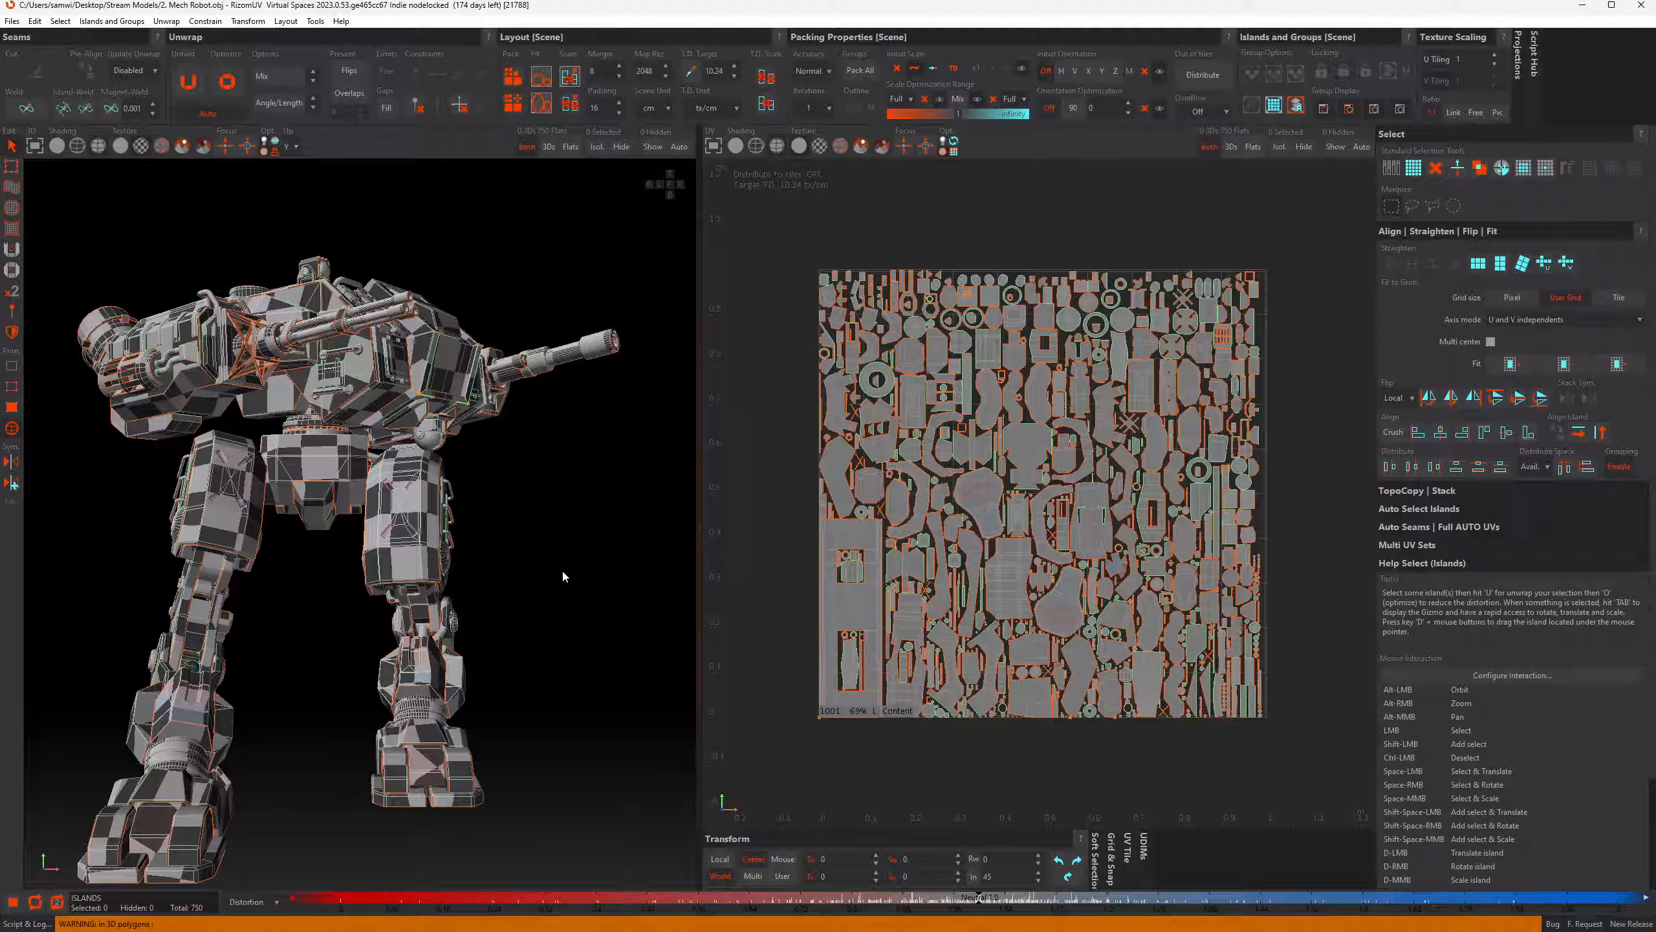
Examine the mech robot from another angle and look over the islands in its packed UV layout
scroll(567, 547, "down", 2)
scroll(567, 571, "up", 3)
left_click_drag(586, 544, 555, 576, "alt")
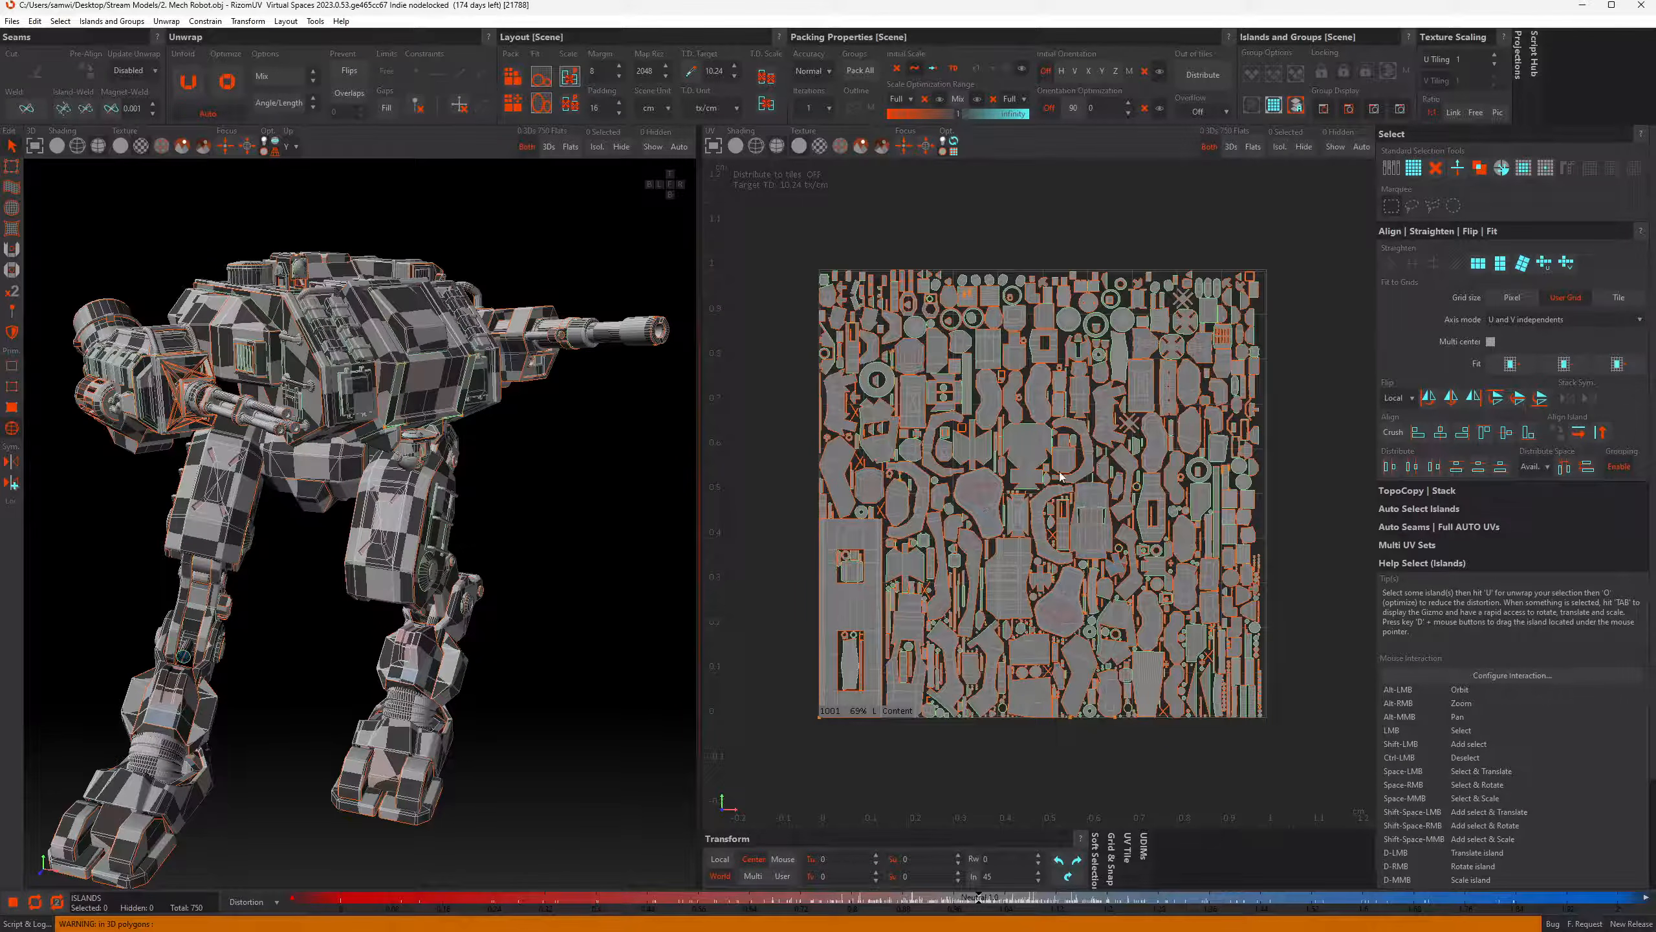
scroll(894, 603, "down", 2)
scroll(985, 561, "up", 2)
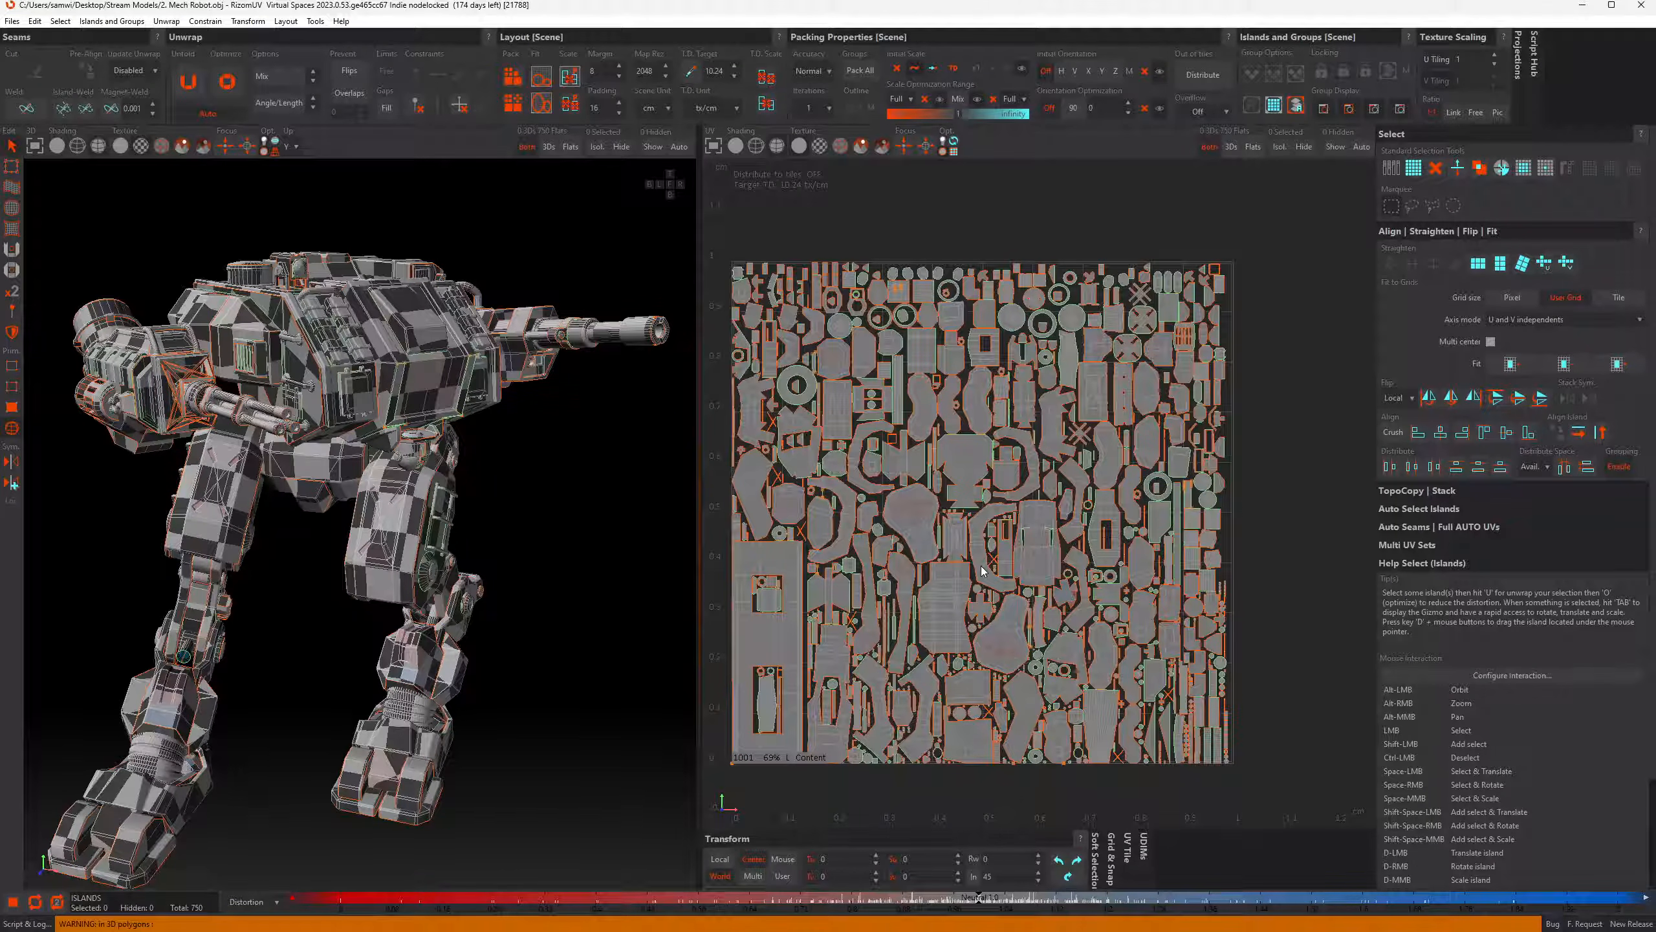
scroll(1149, 424, "up", 3)
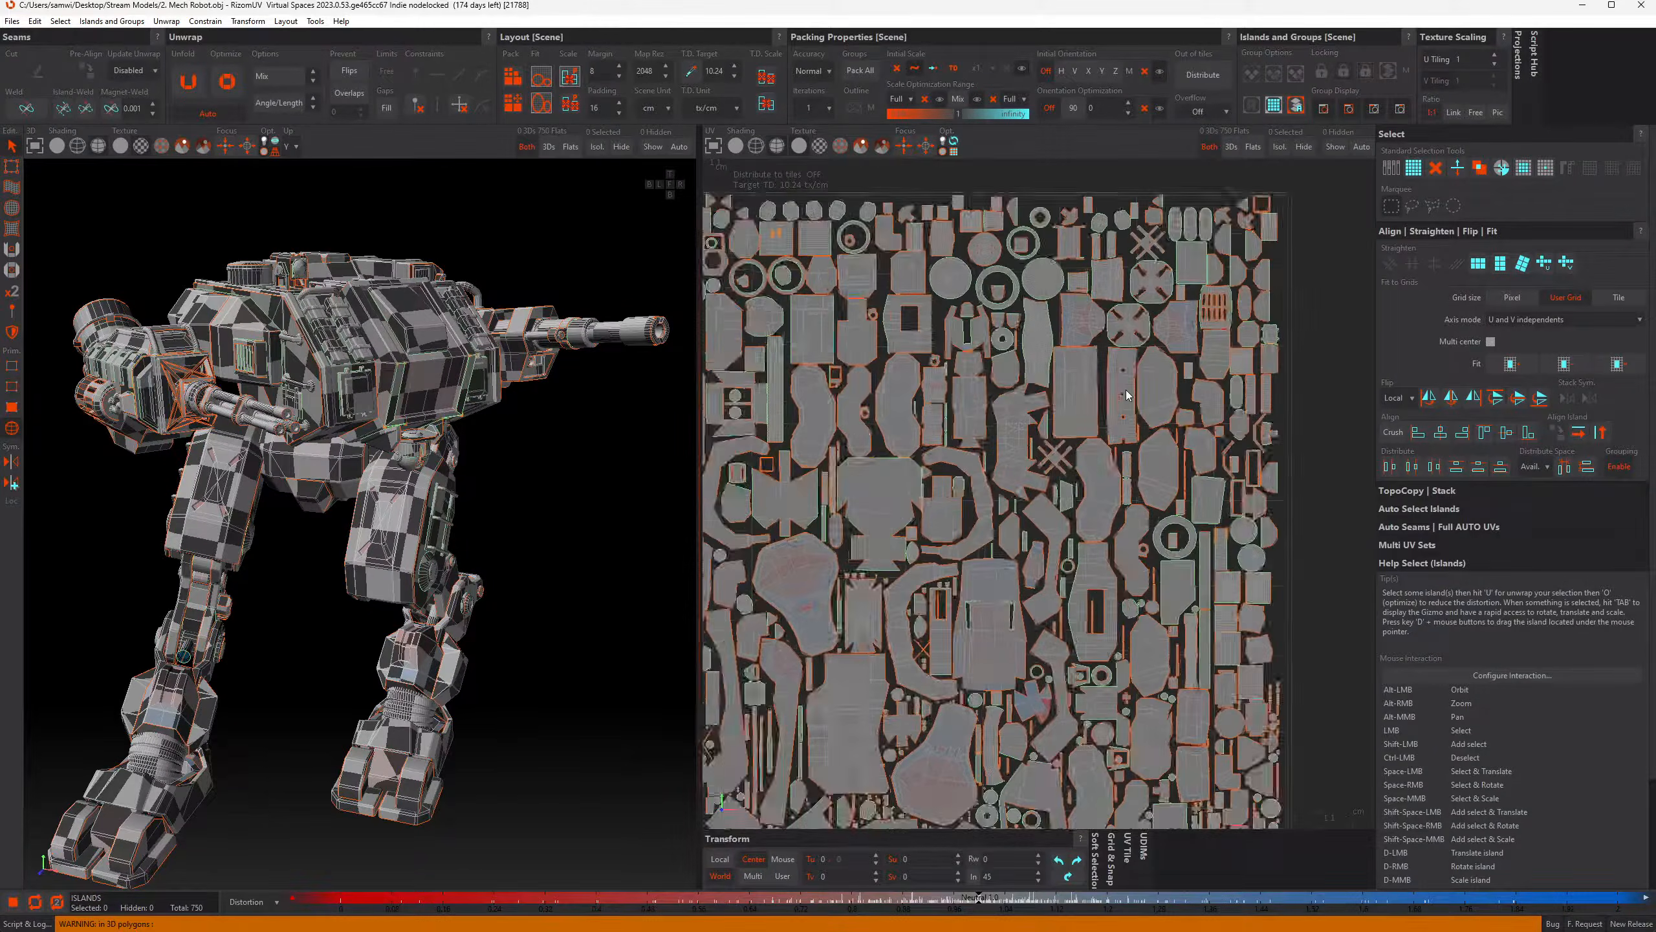
scroll(1192, 362, "up", 4)
middle_click_drag(1060, 534, 1066, 553, "alt")
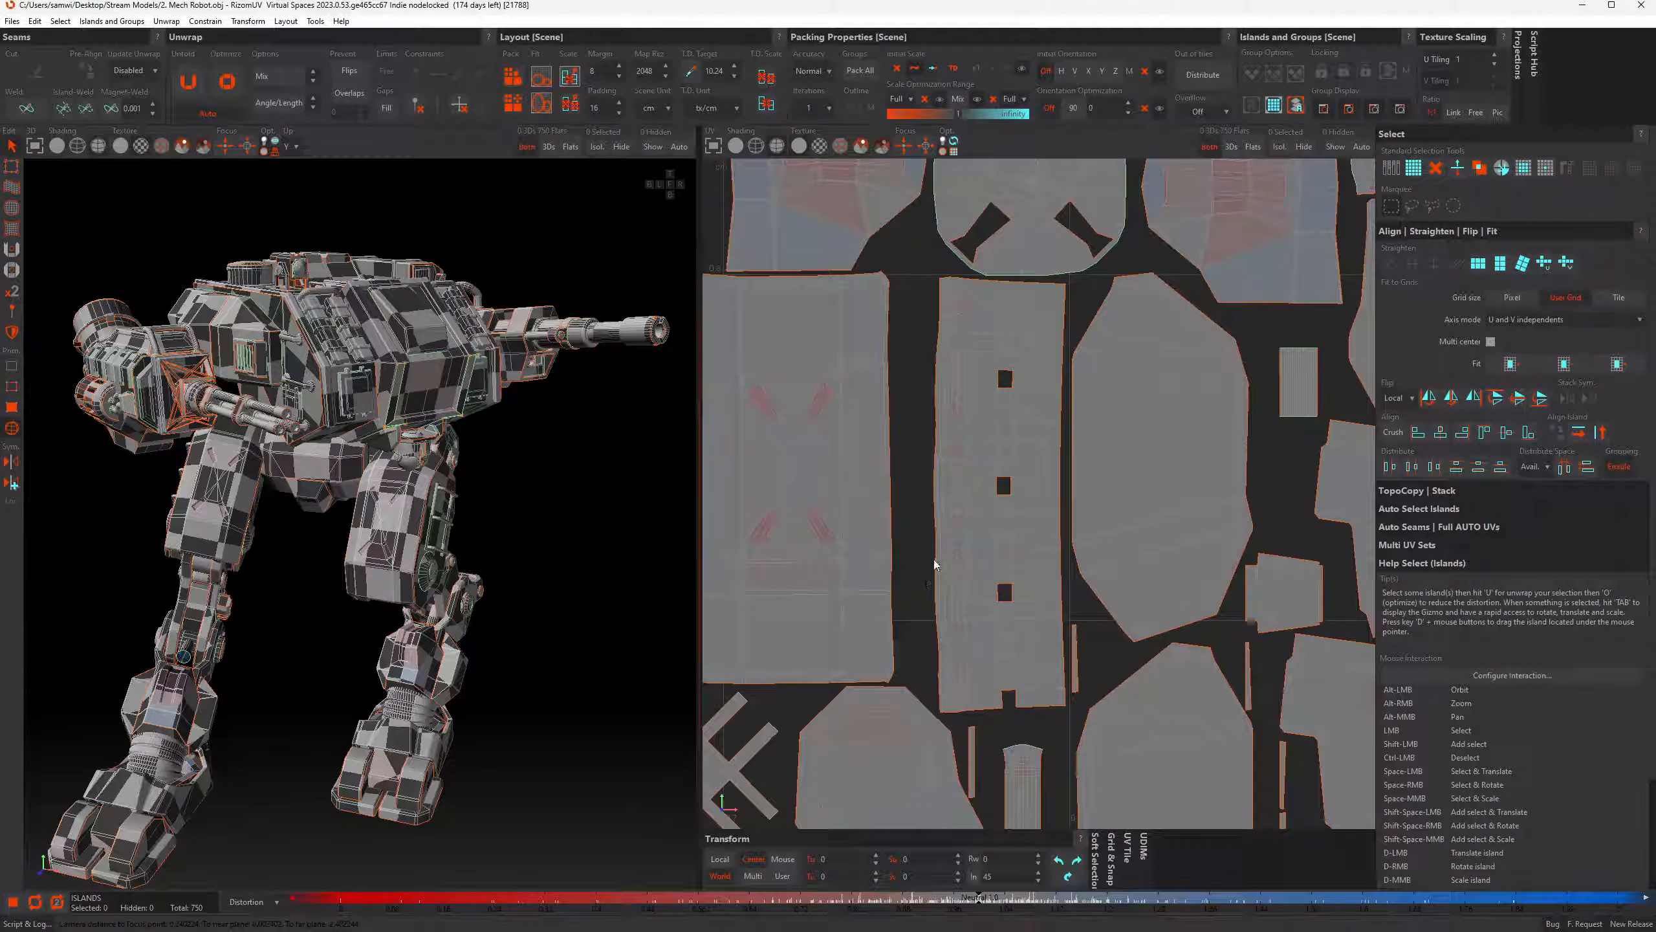
Inspect the topology and distortion of the long UV island with square cutouts that belongs to the robot's rear cylinder
left_click(970, 532)
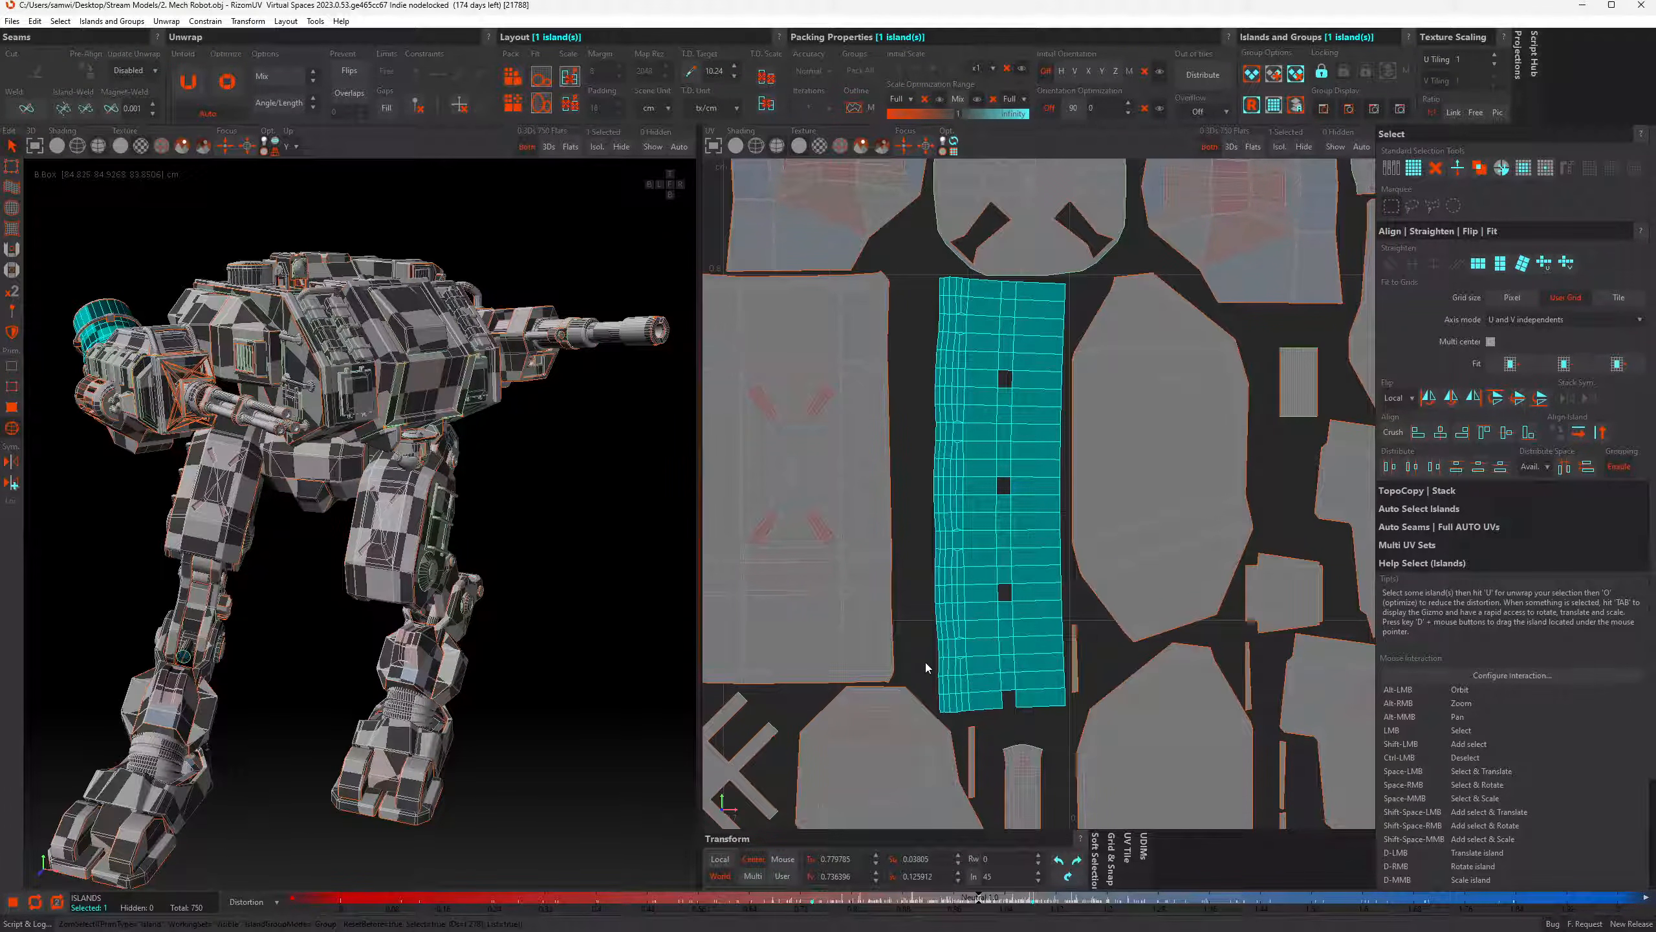
scroll(960, 554, "up", 5)
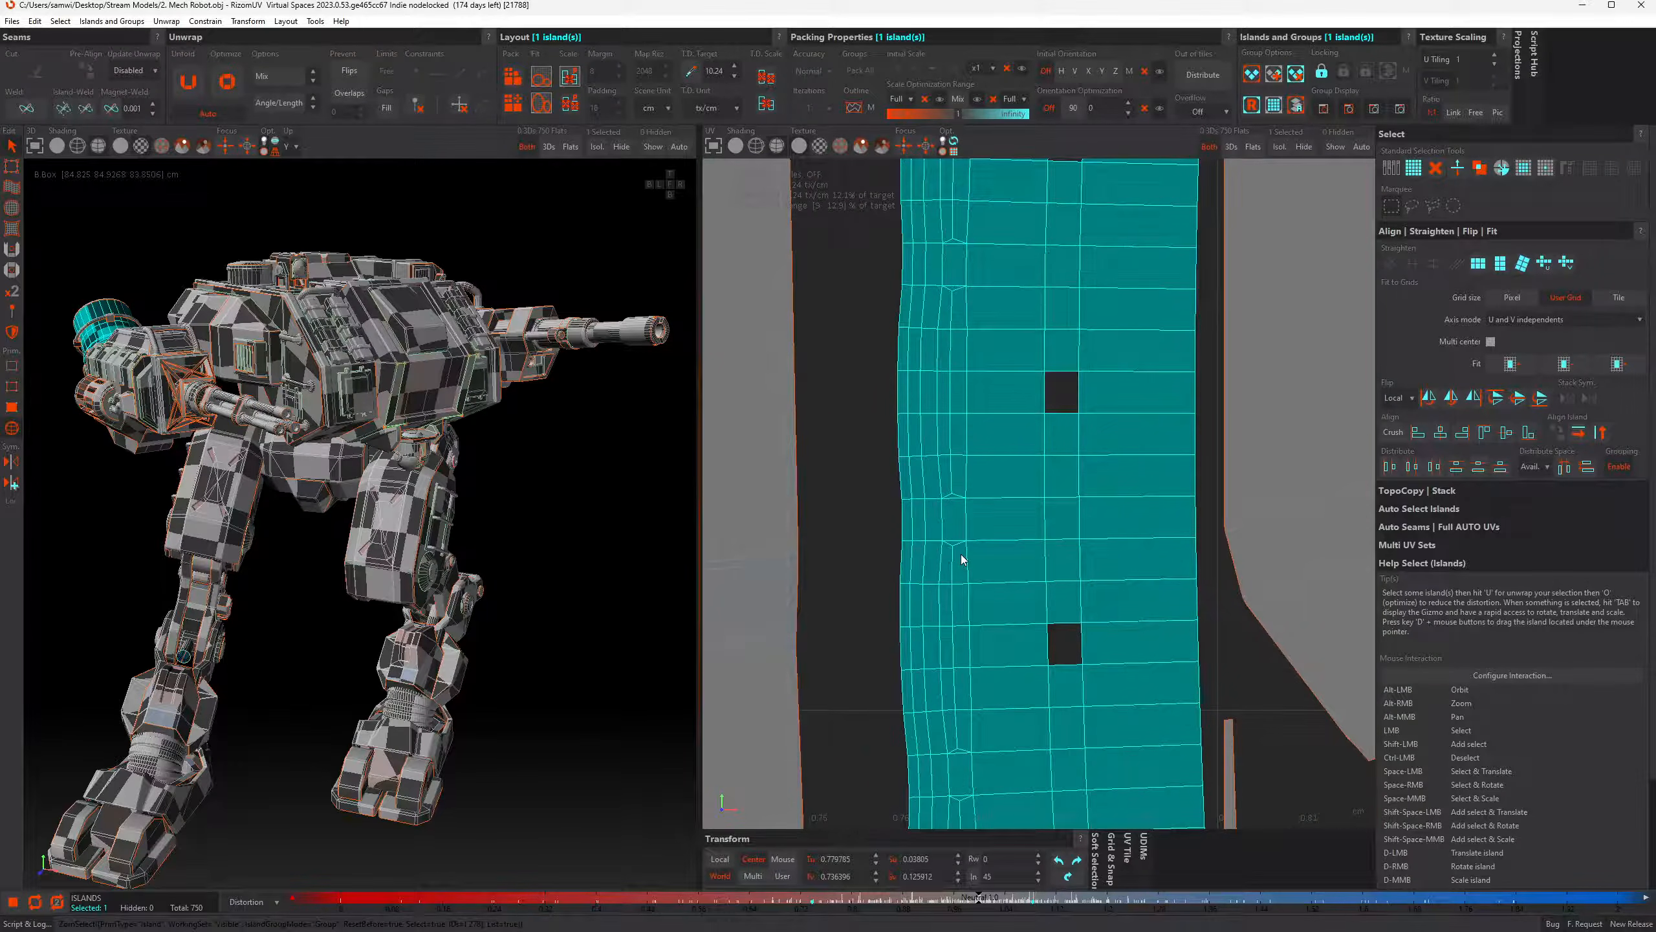
scroll(962, 557, "up", 5)
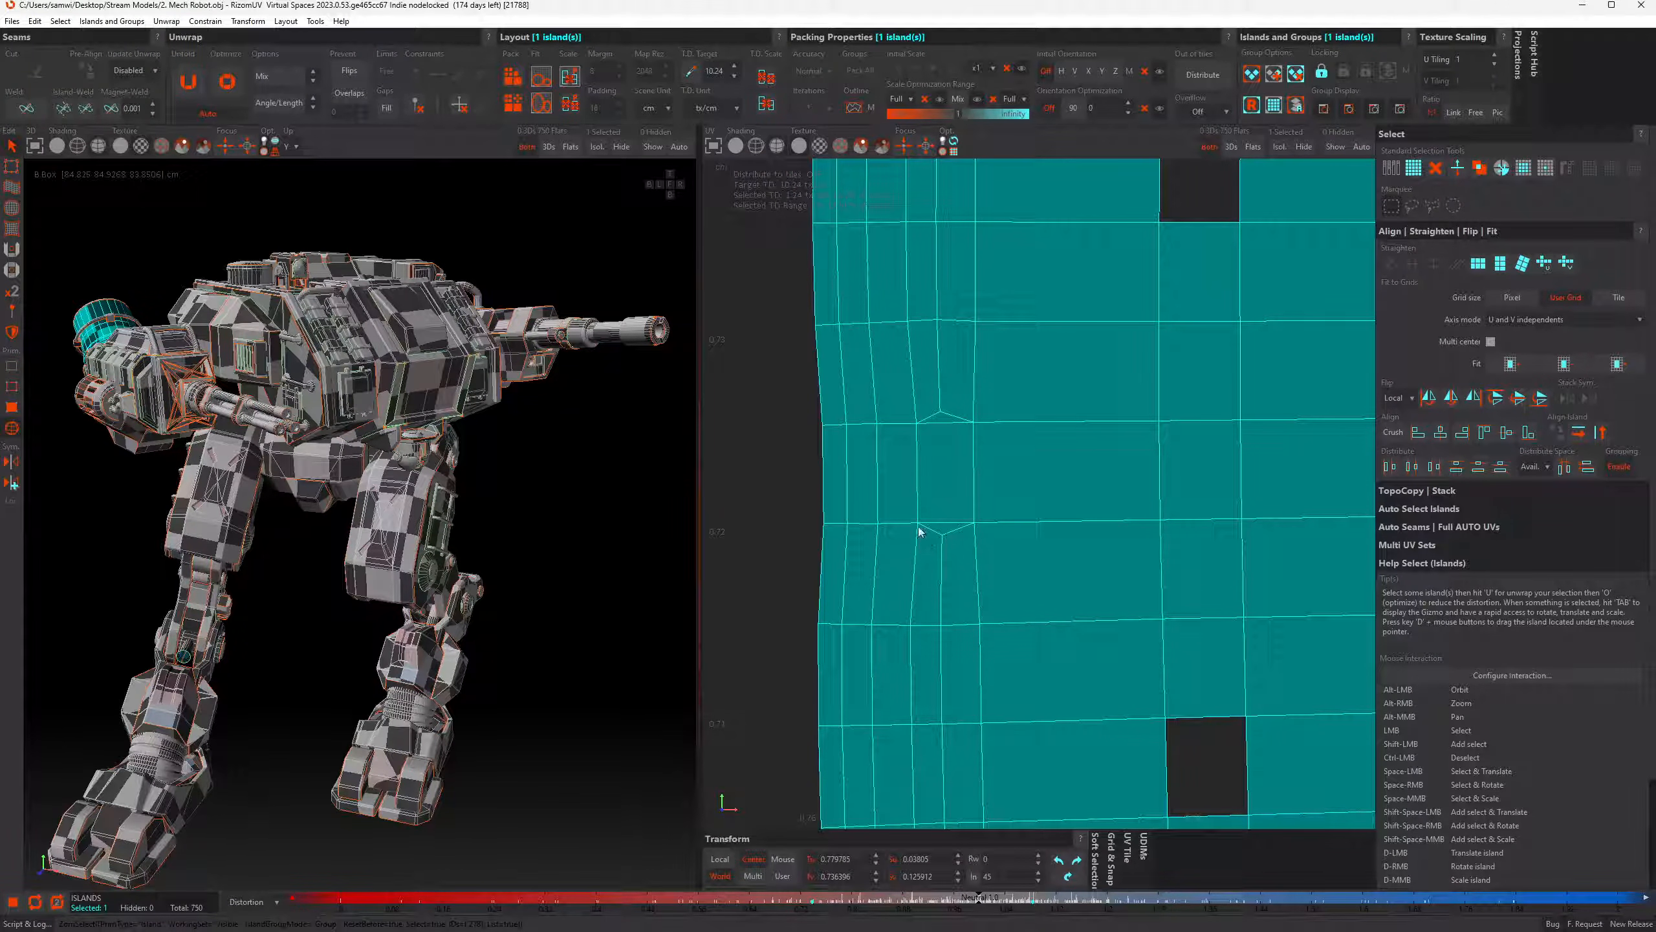
left_click(747, 604)
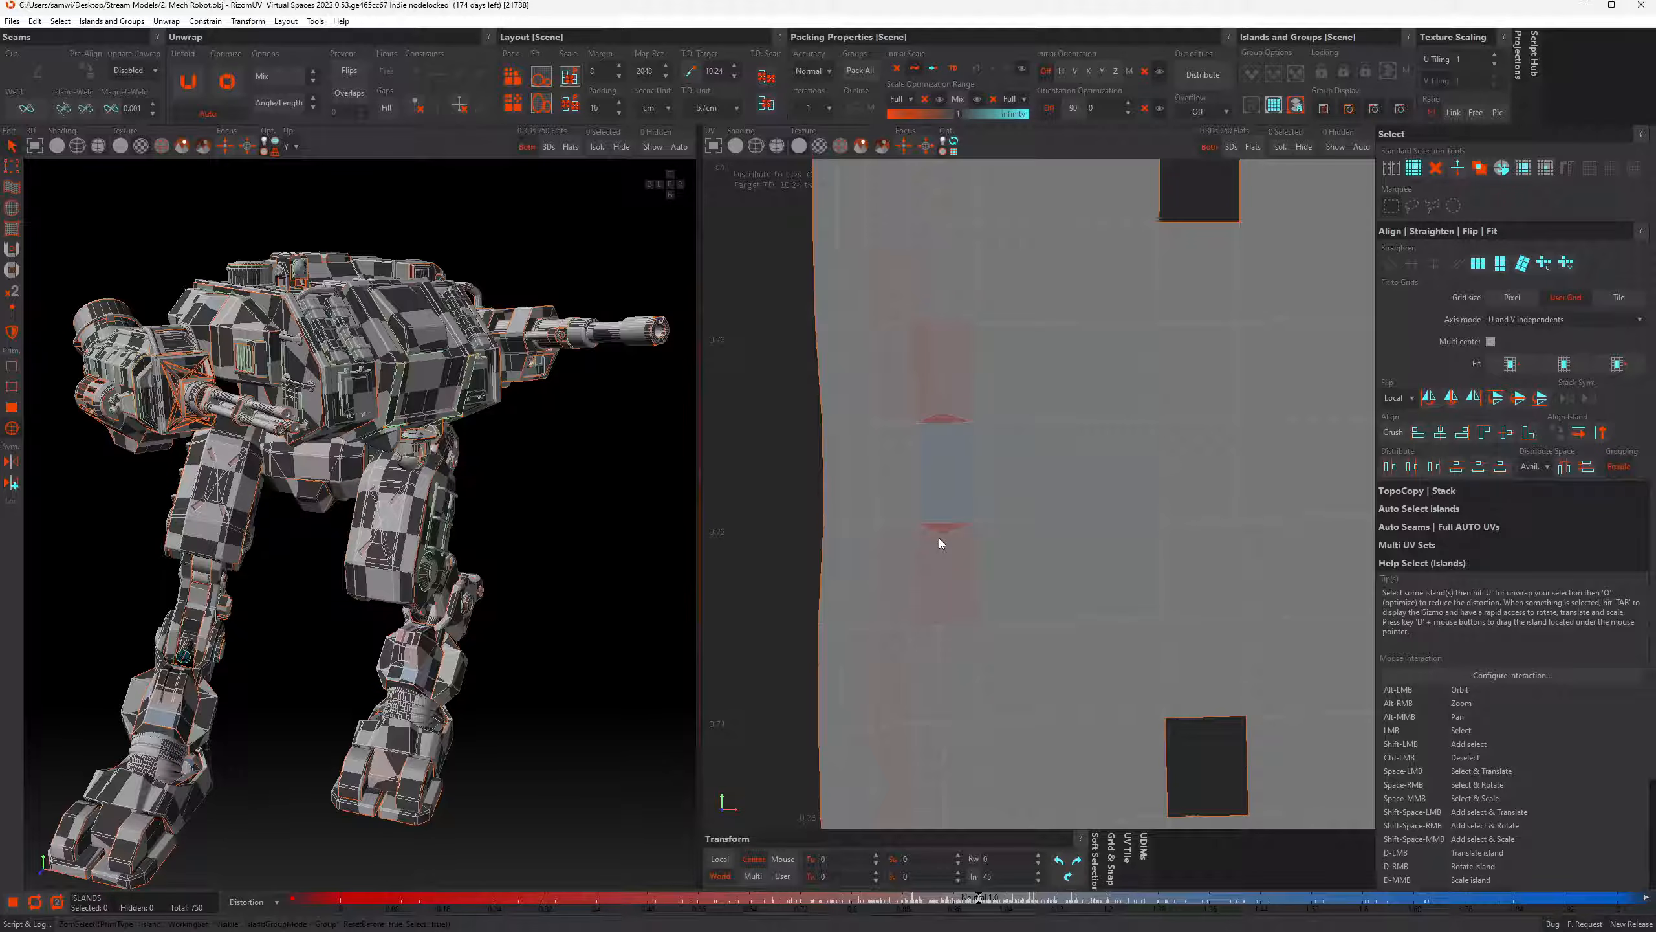
scroll(940, 539, "down", 8)
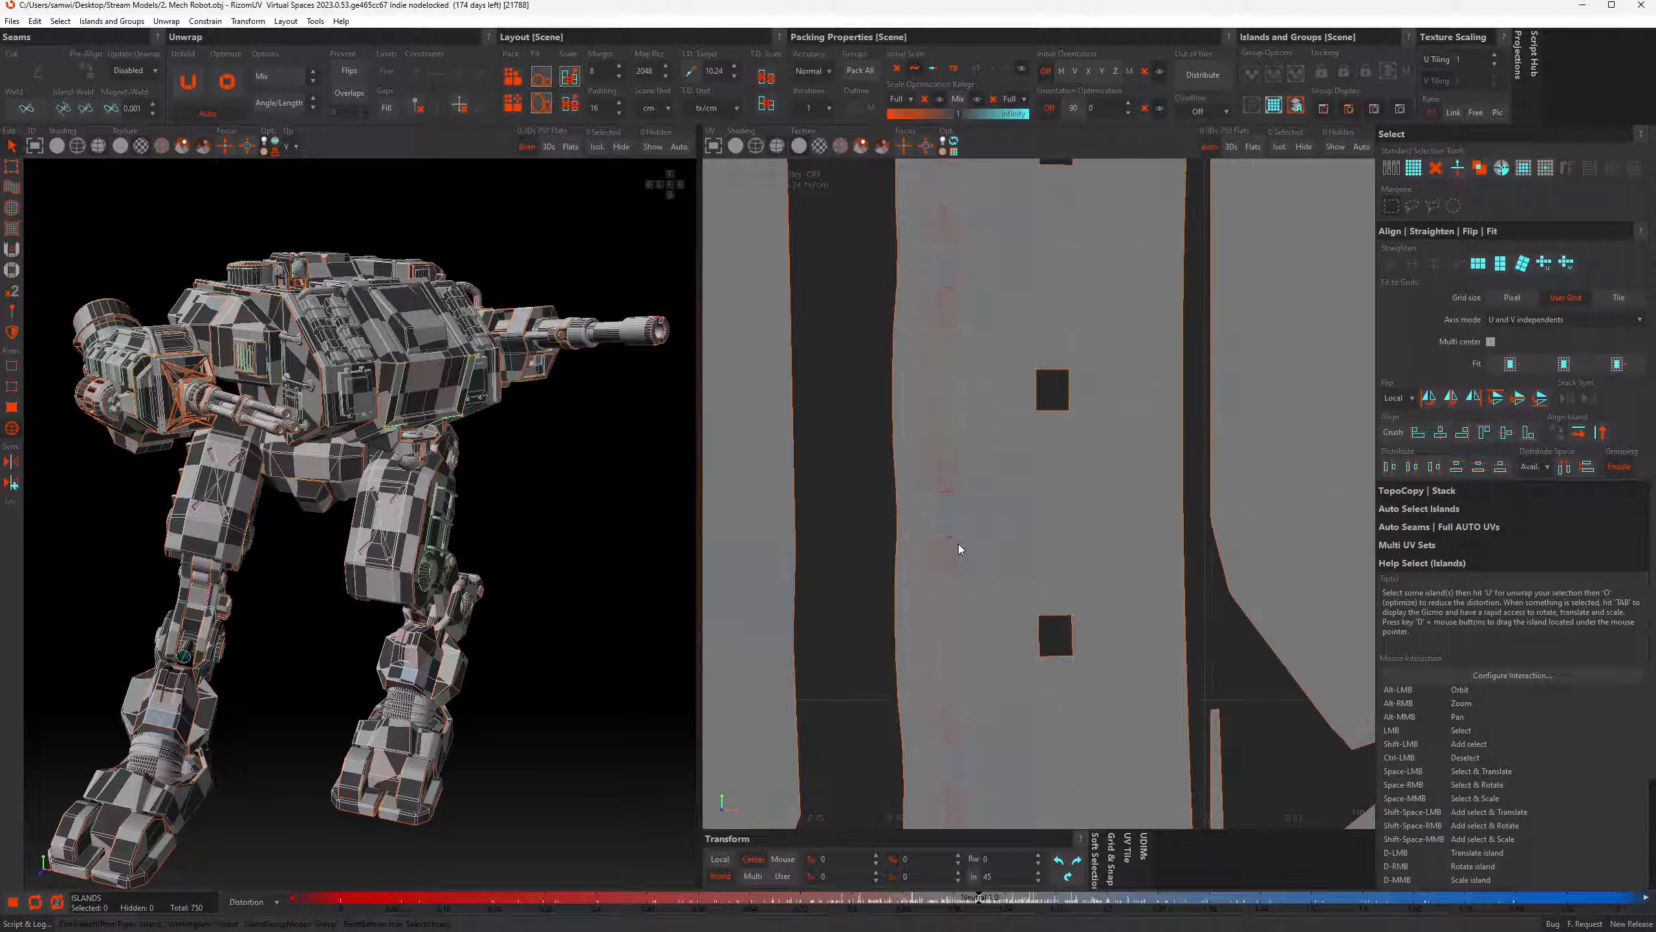
Try to straighten the vertical edges of the rear cylinder's UV island
left_click(1036, 532)
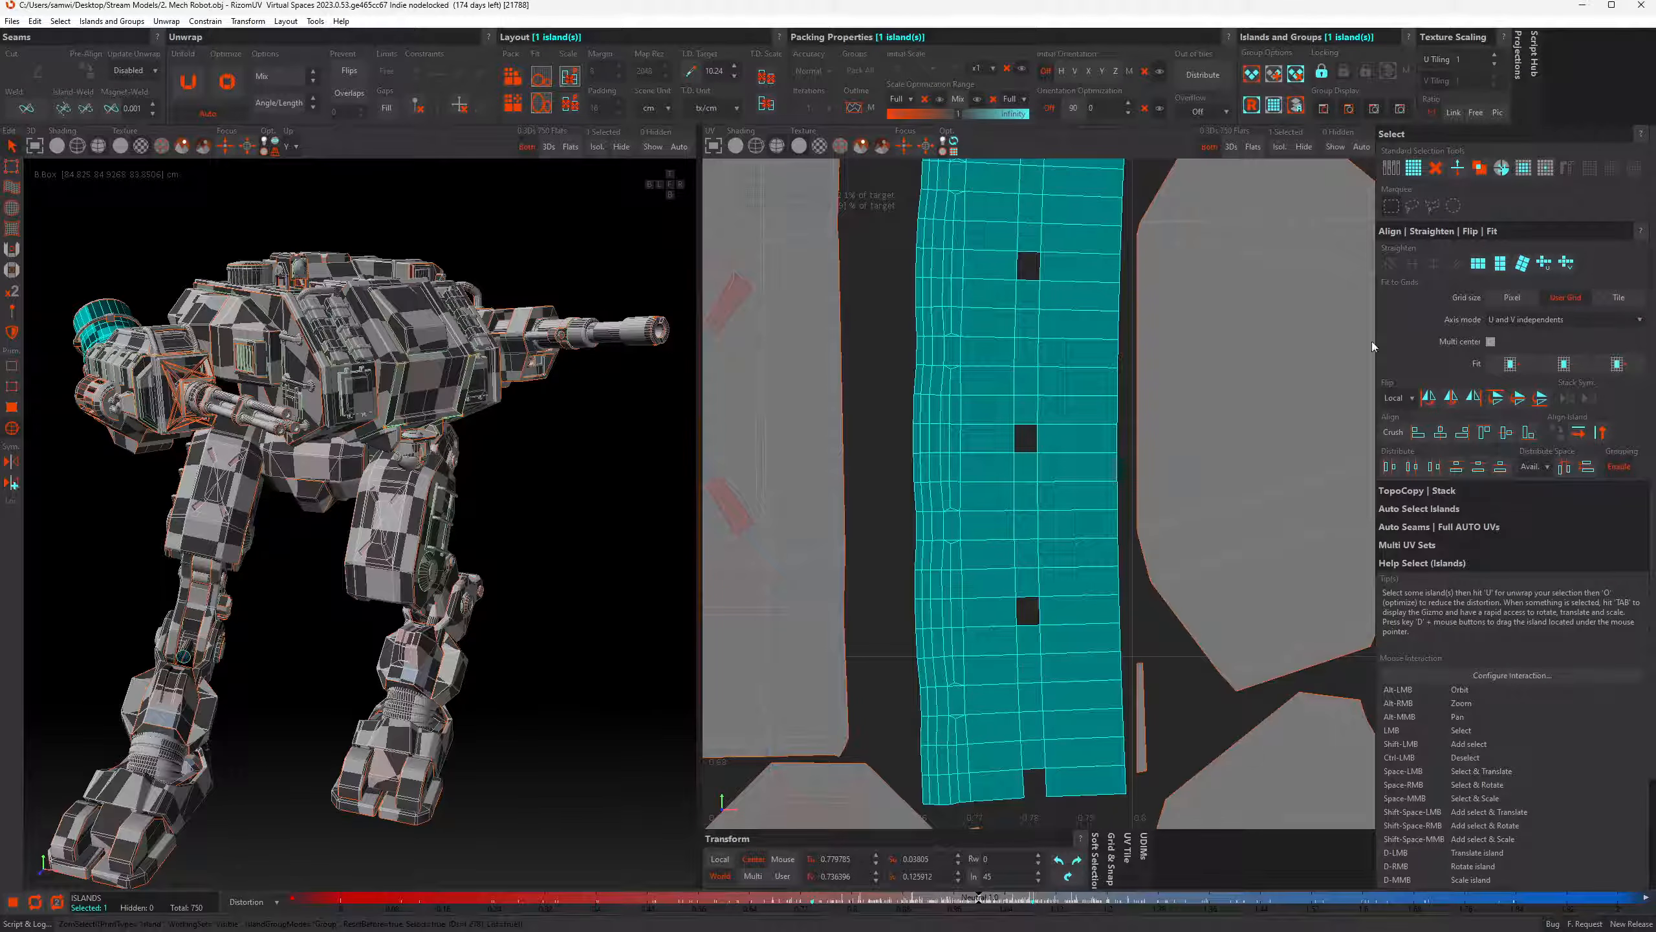
left_click(1568, 263)
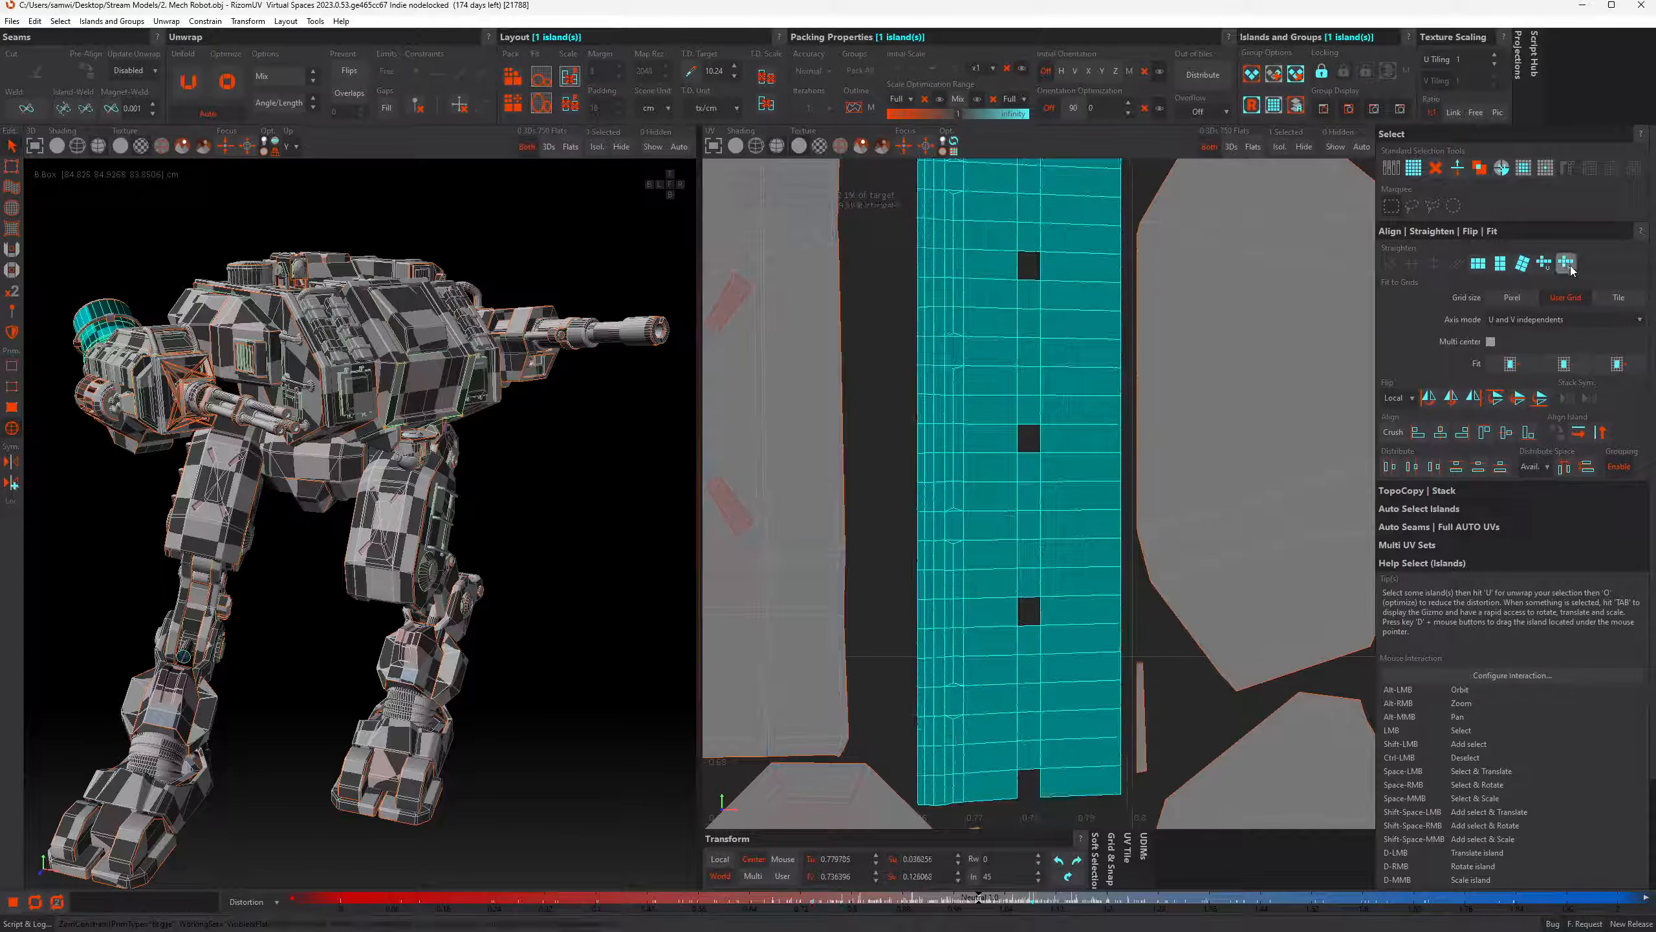
left_click(866, 614)
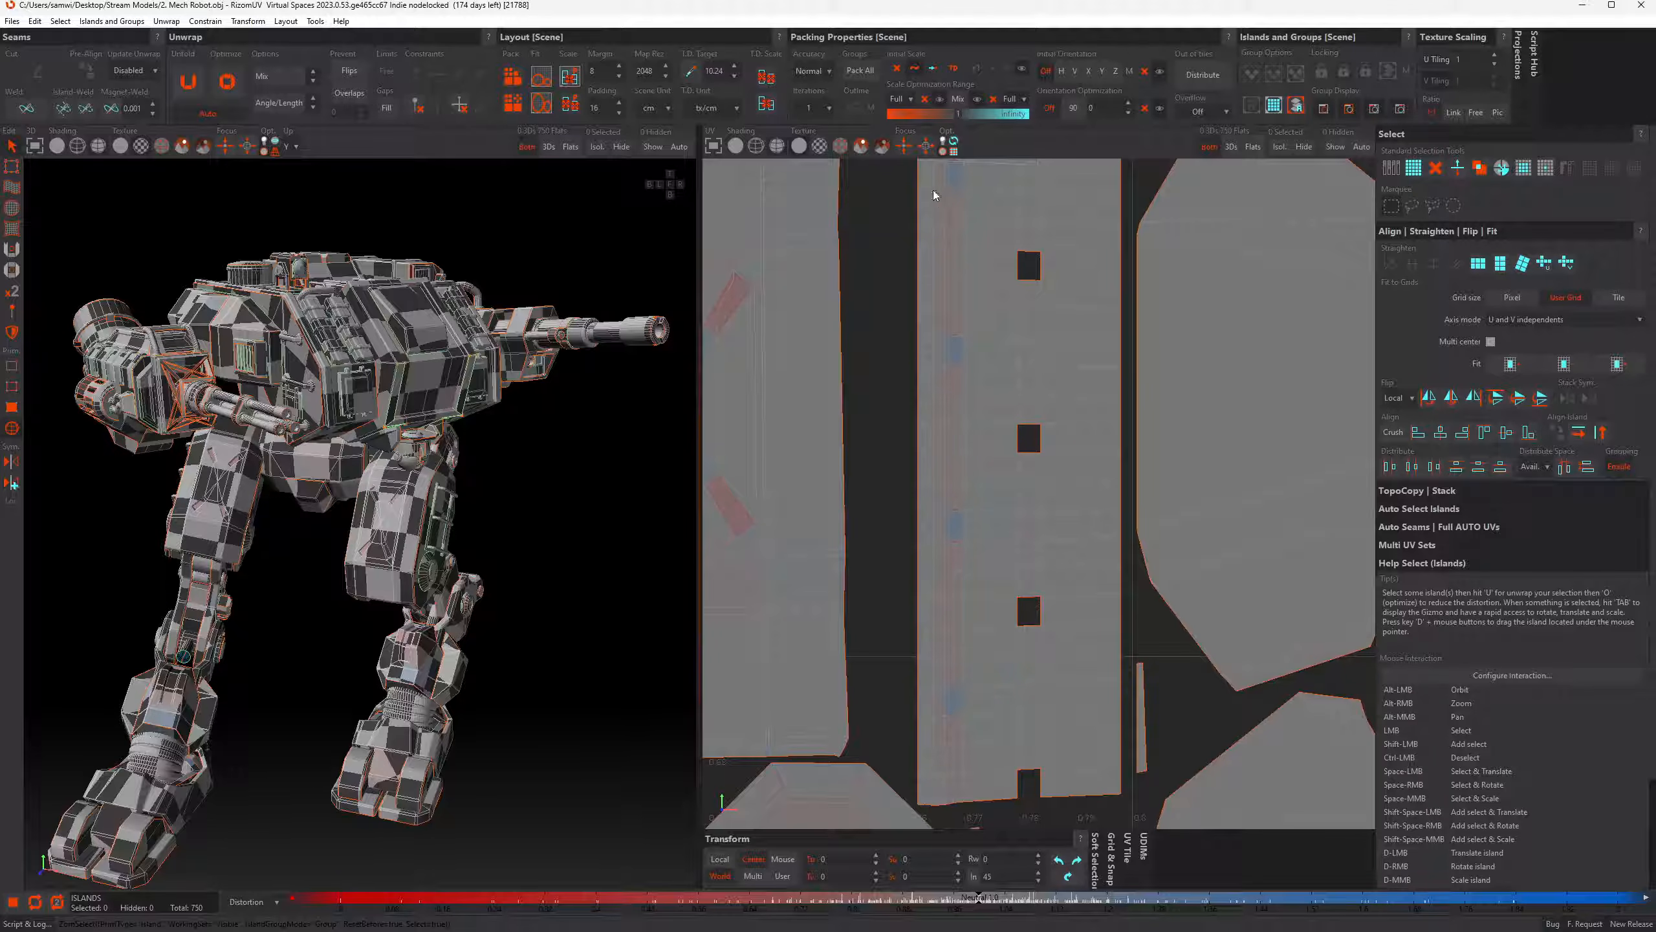
scroll(958, 373, "down", 1)
middle_click_drag(990, 402, 989, 436, "alt")
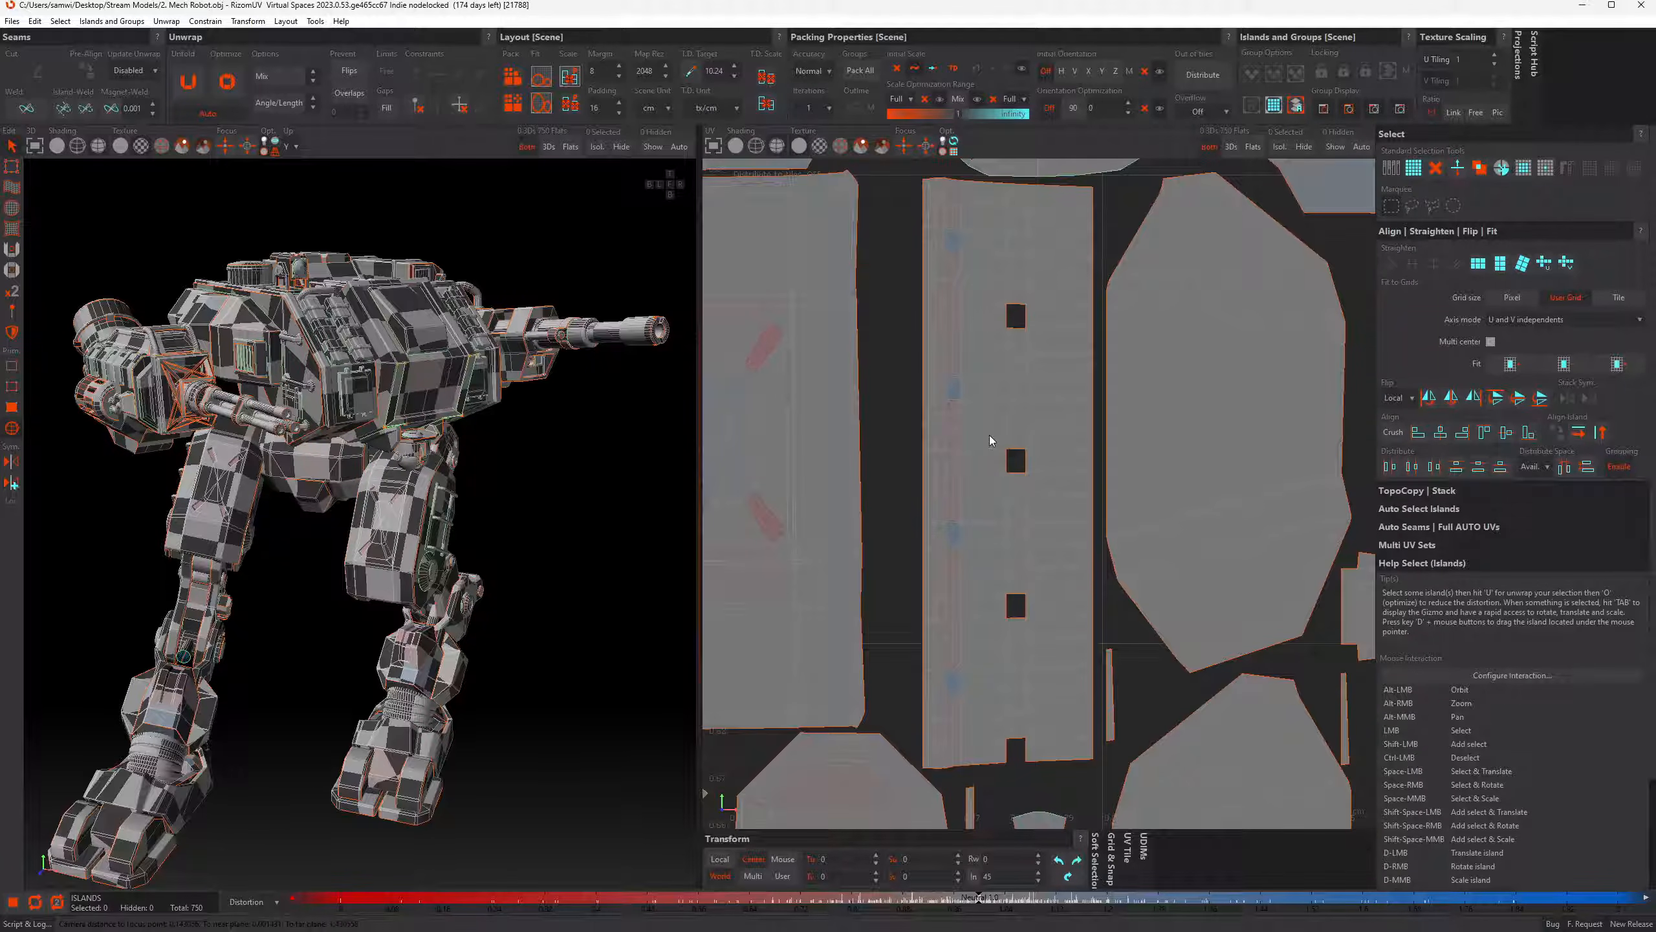
Try to straighten the horizontal edges of the rear cylinder's UV island
left_click(989, 436)
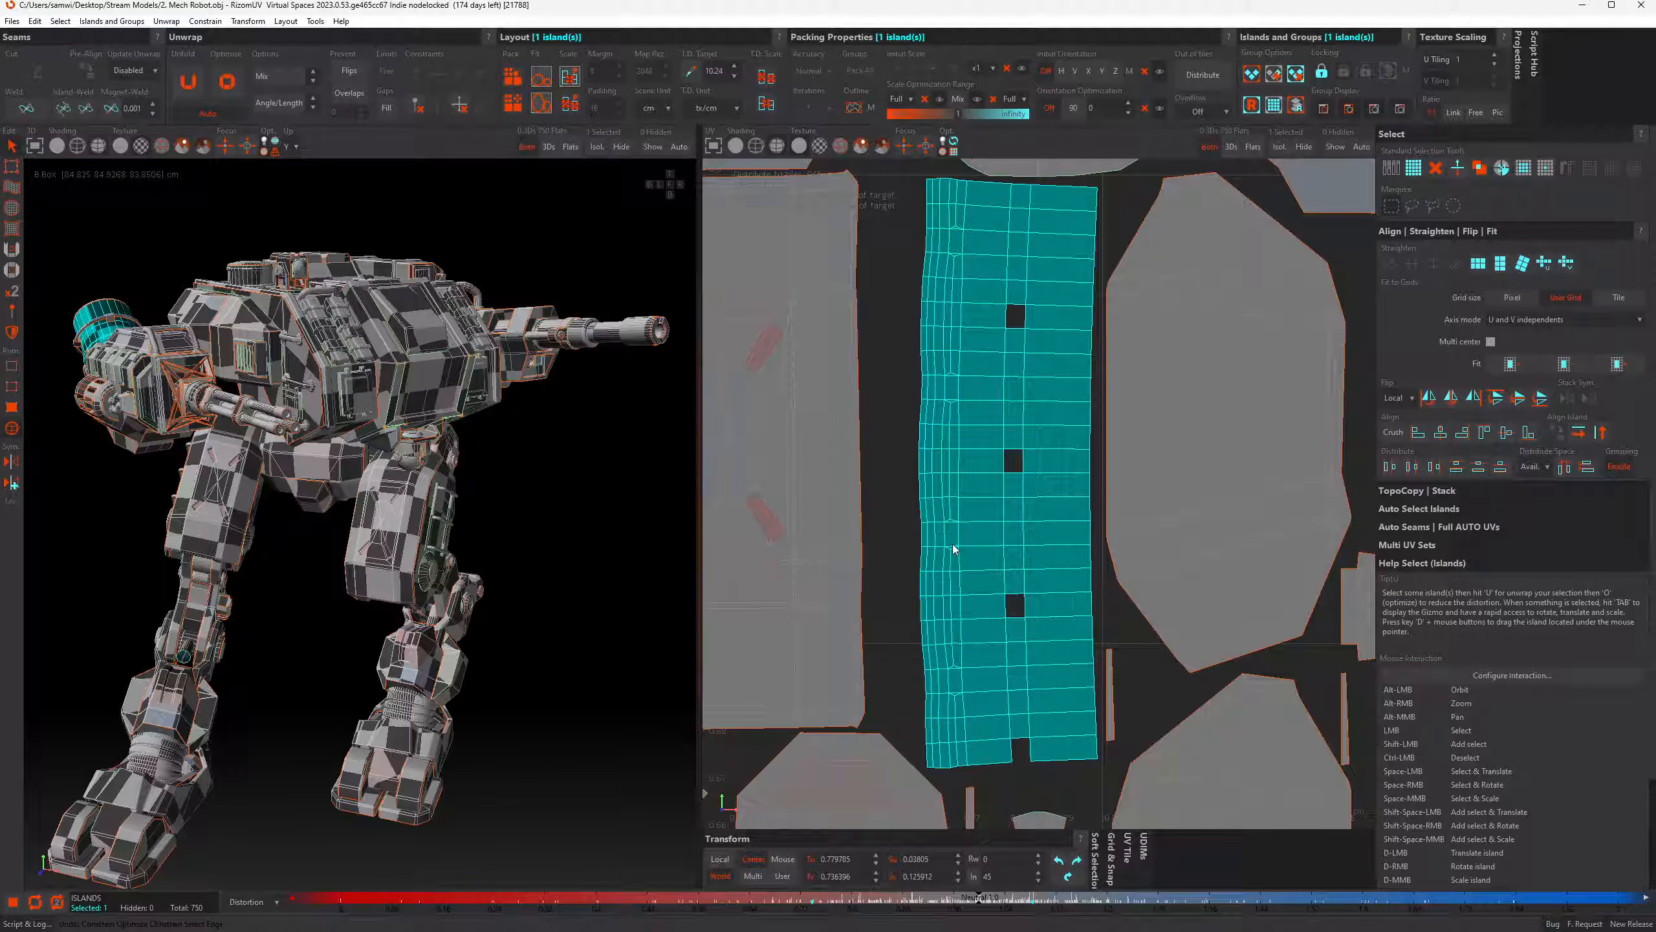
scroll(952, 561, "up", 3)
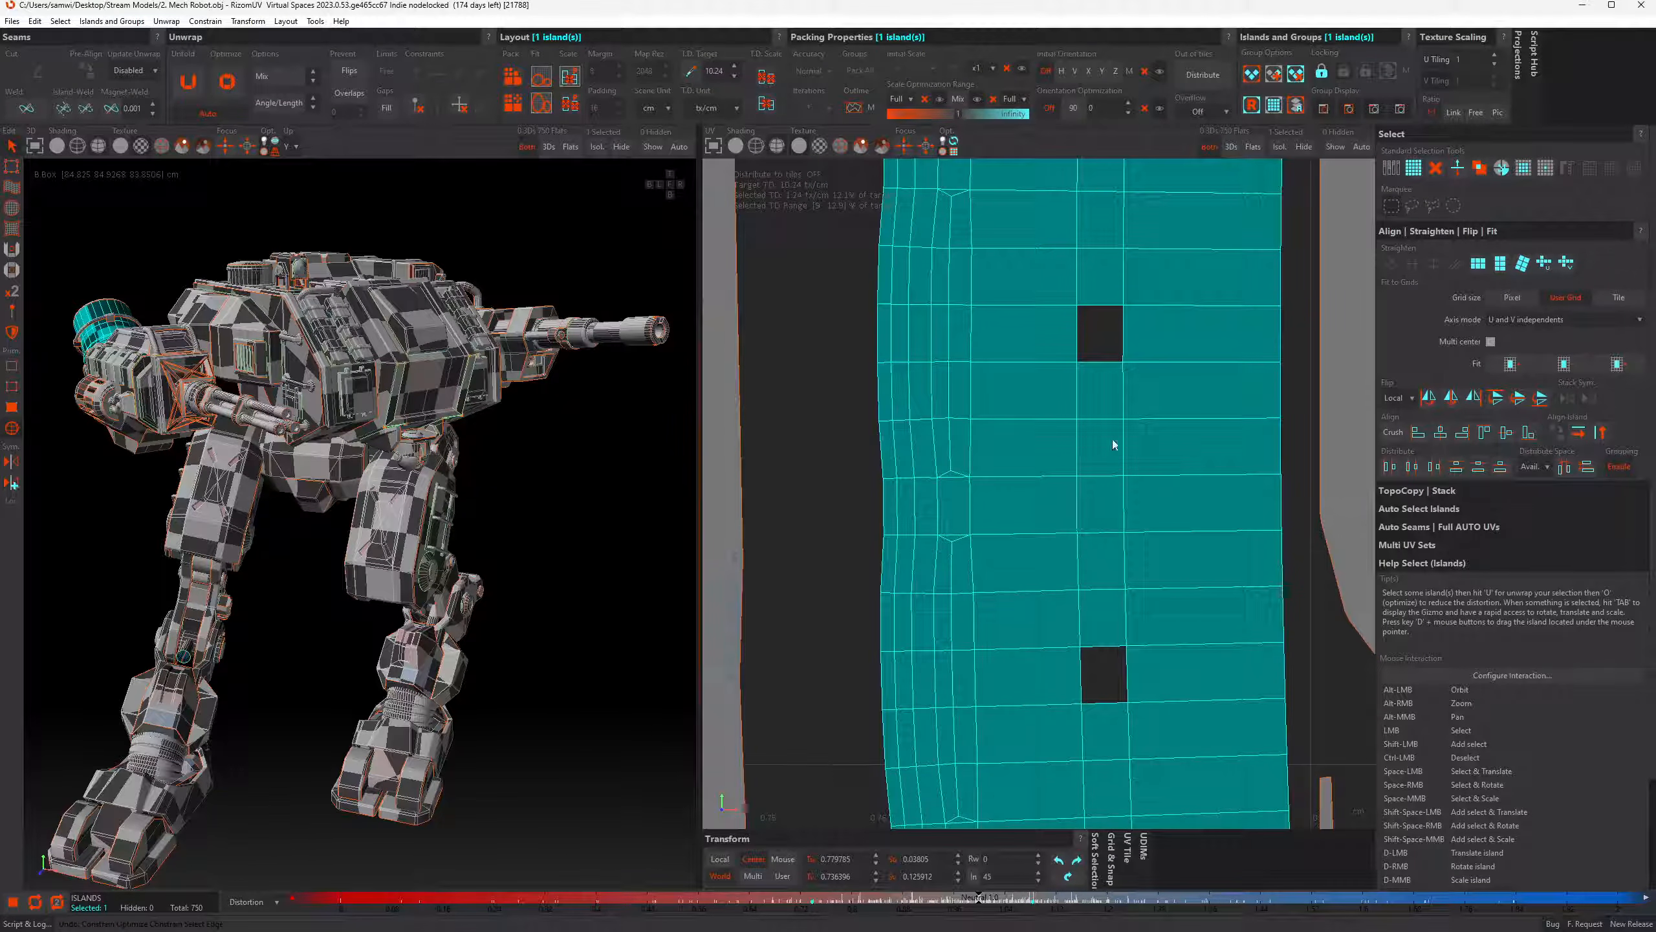
left_click(1544, 264)
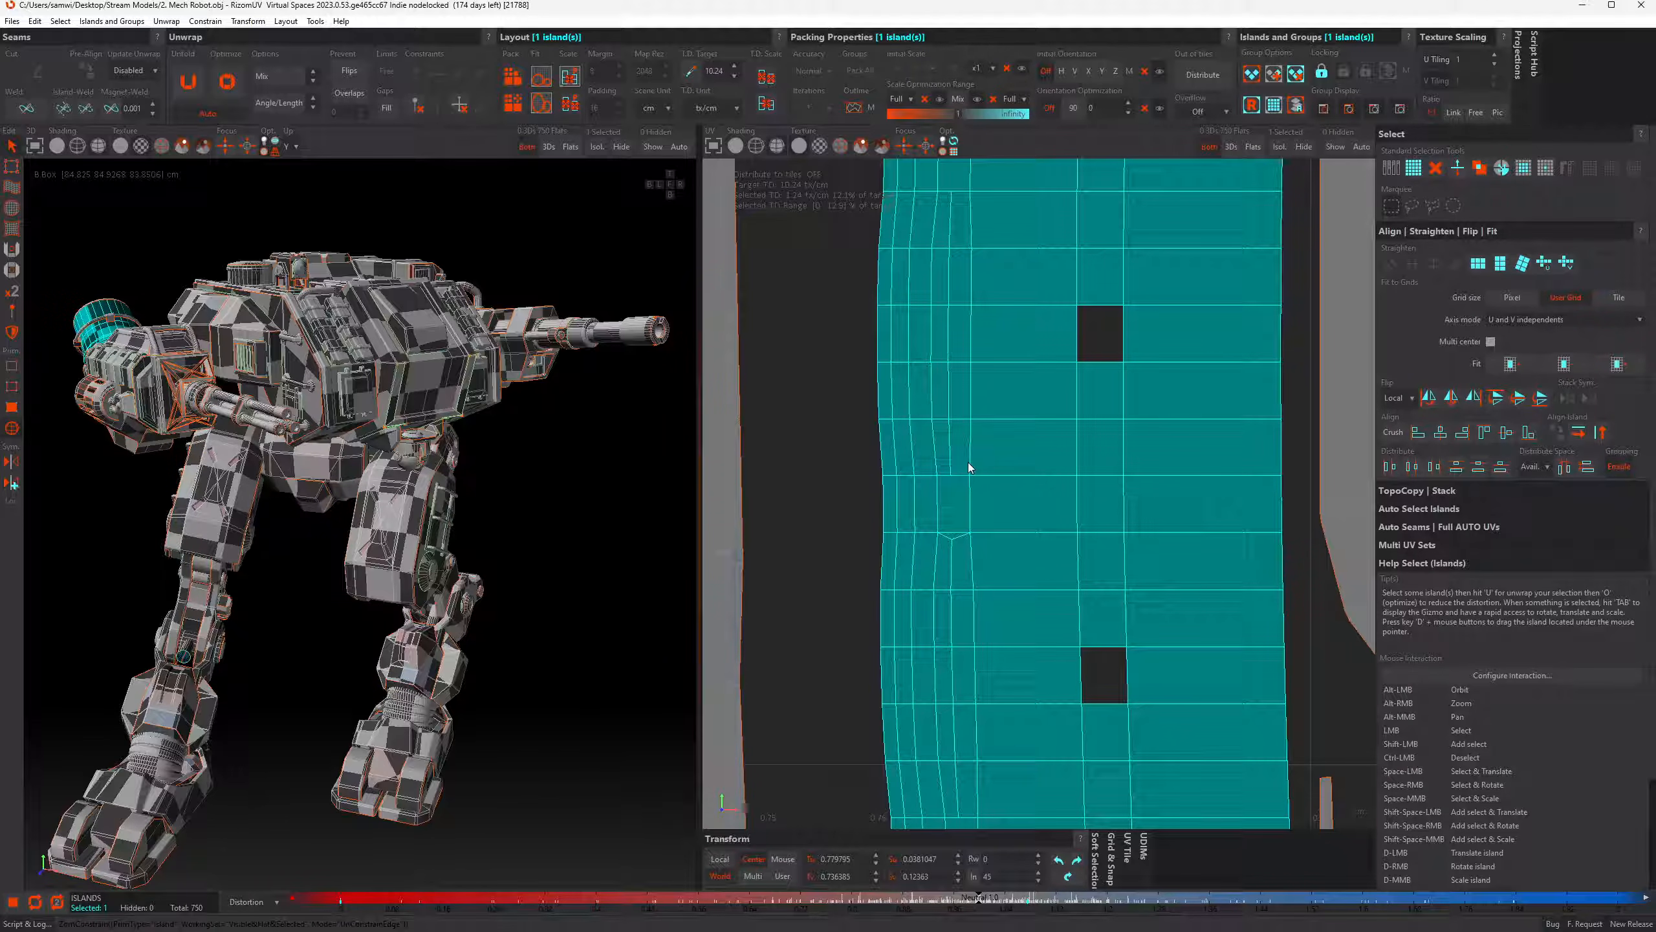
scroll(994, 470, "down", 2)
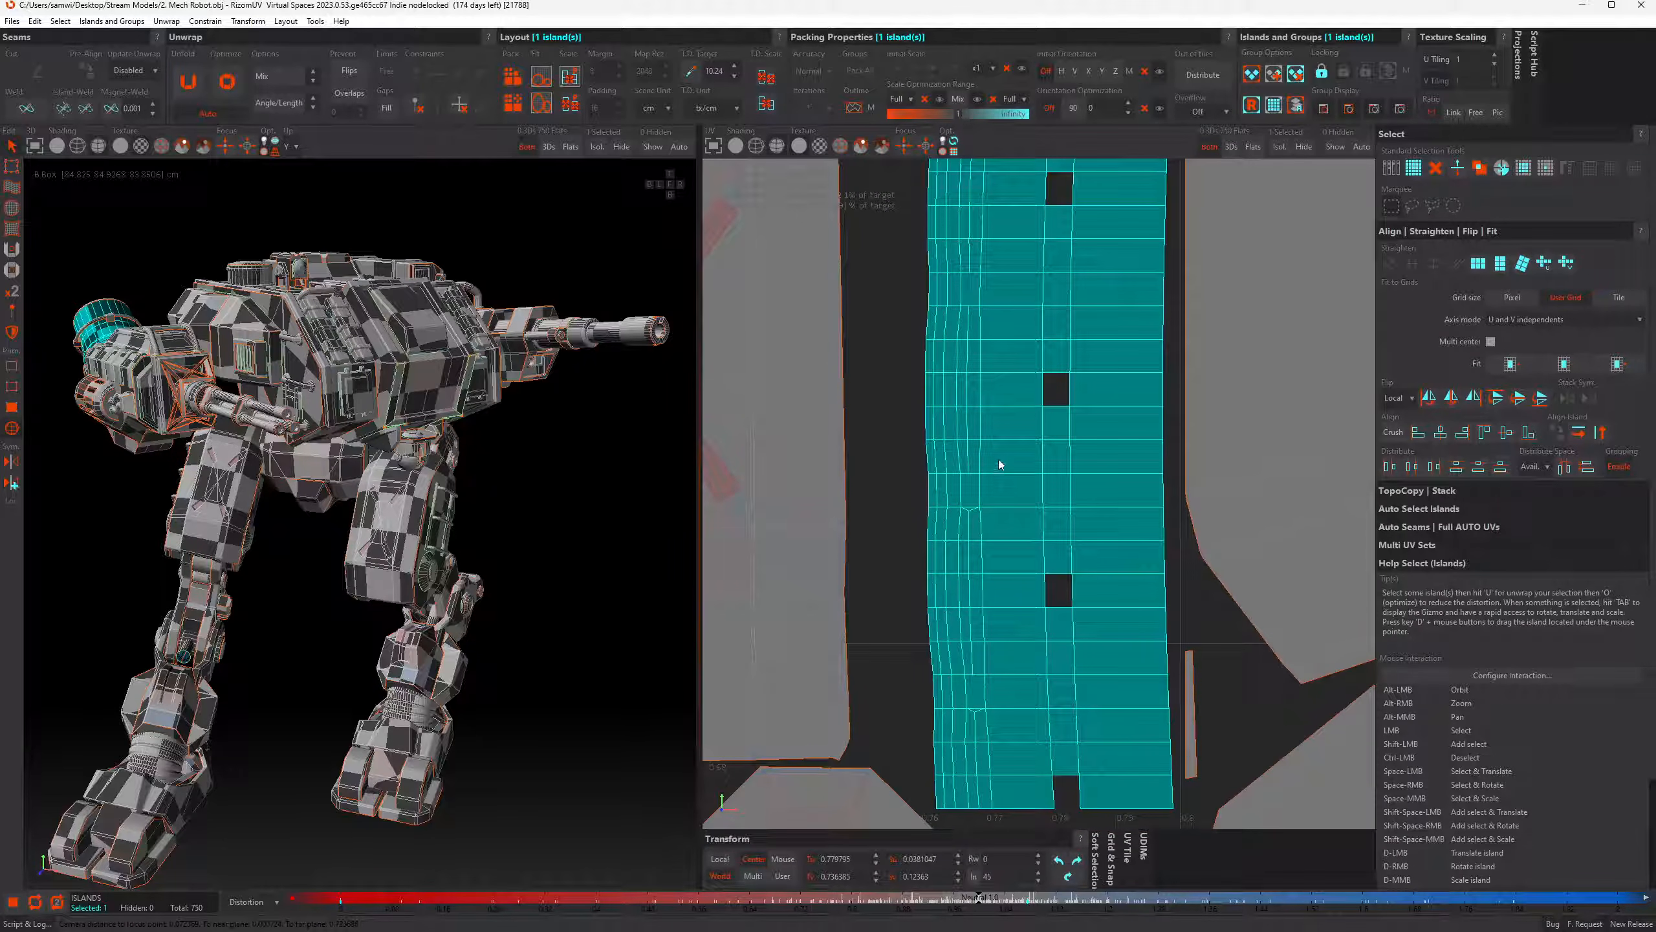
key("o")
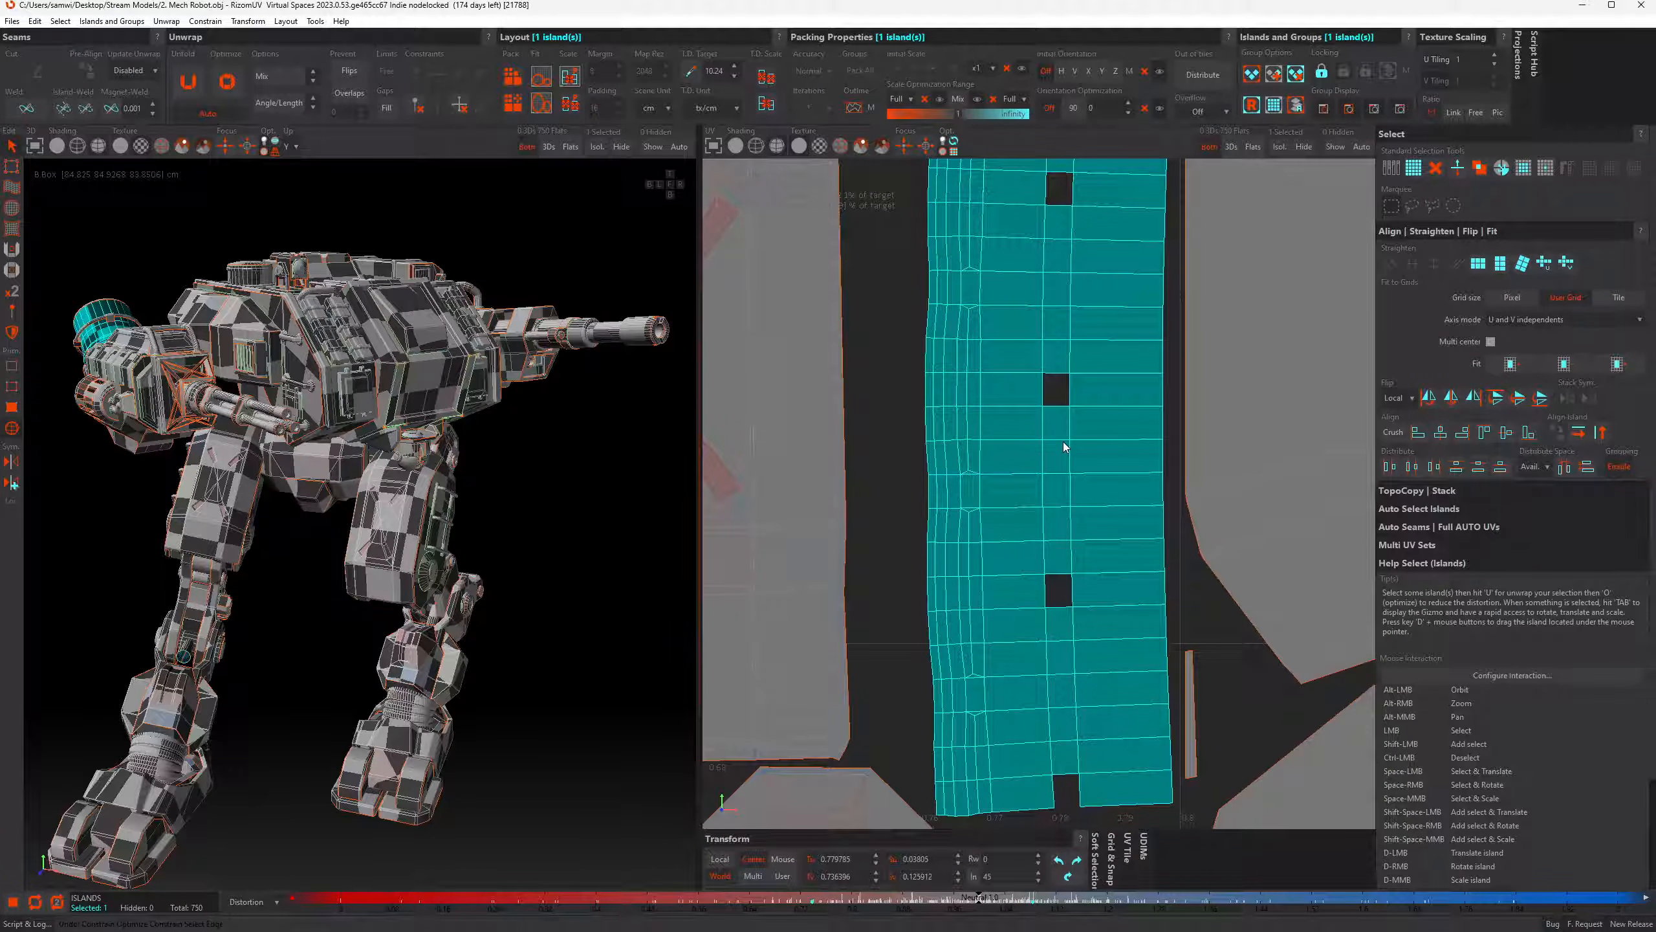
Examine the selected cylinder island in relation to the rest of the robot's packed UV layout
scroll(1064, 449, "down", 1)
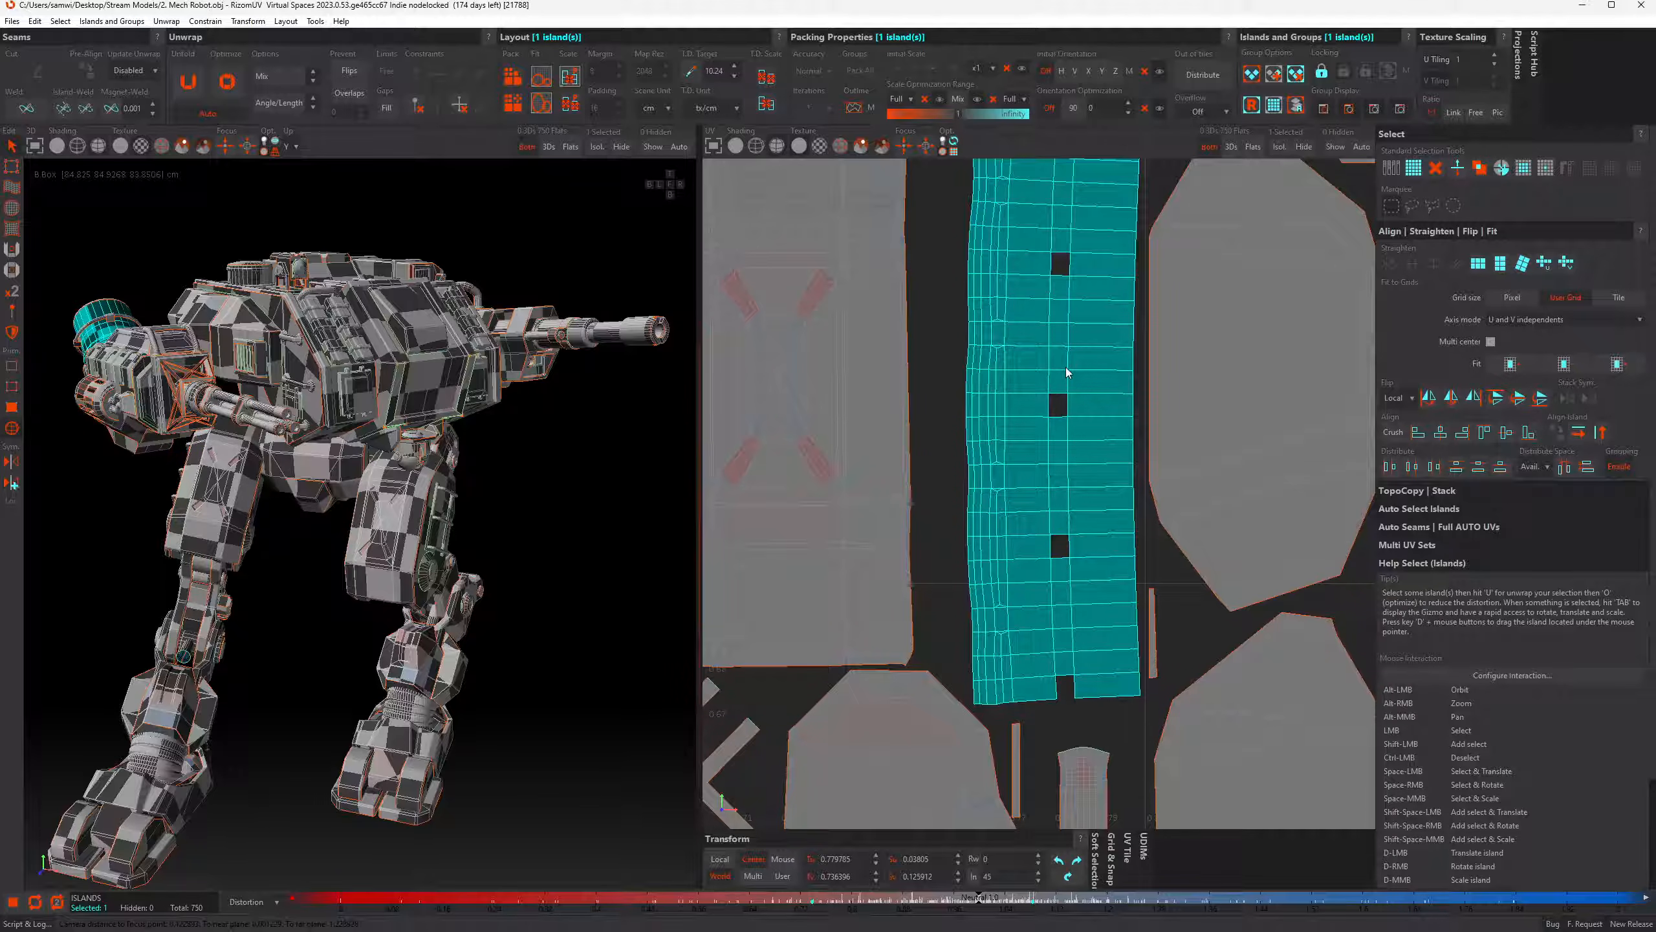
middle_click_drag(1067, 372, 1058, 416, "alt")
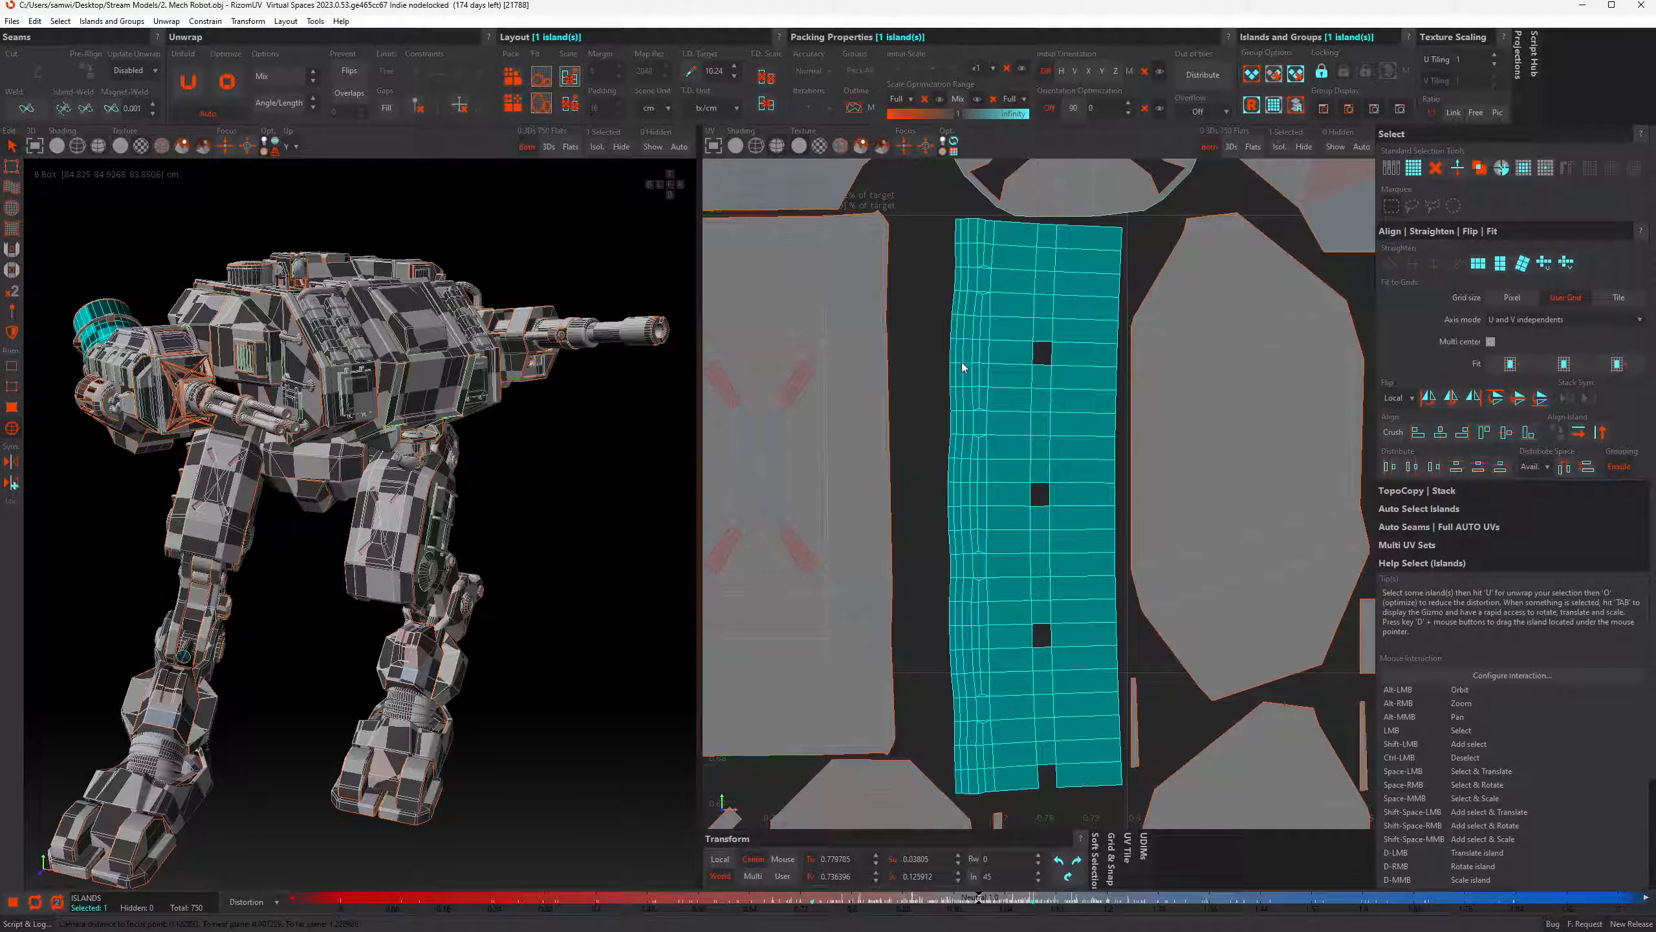
scroll(962, 391, "down", 5)
scroll(959, 455, "down", 3)
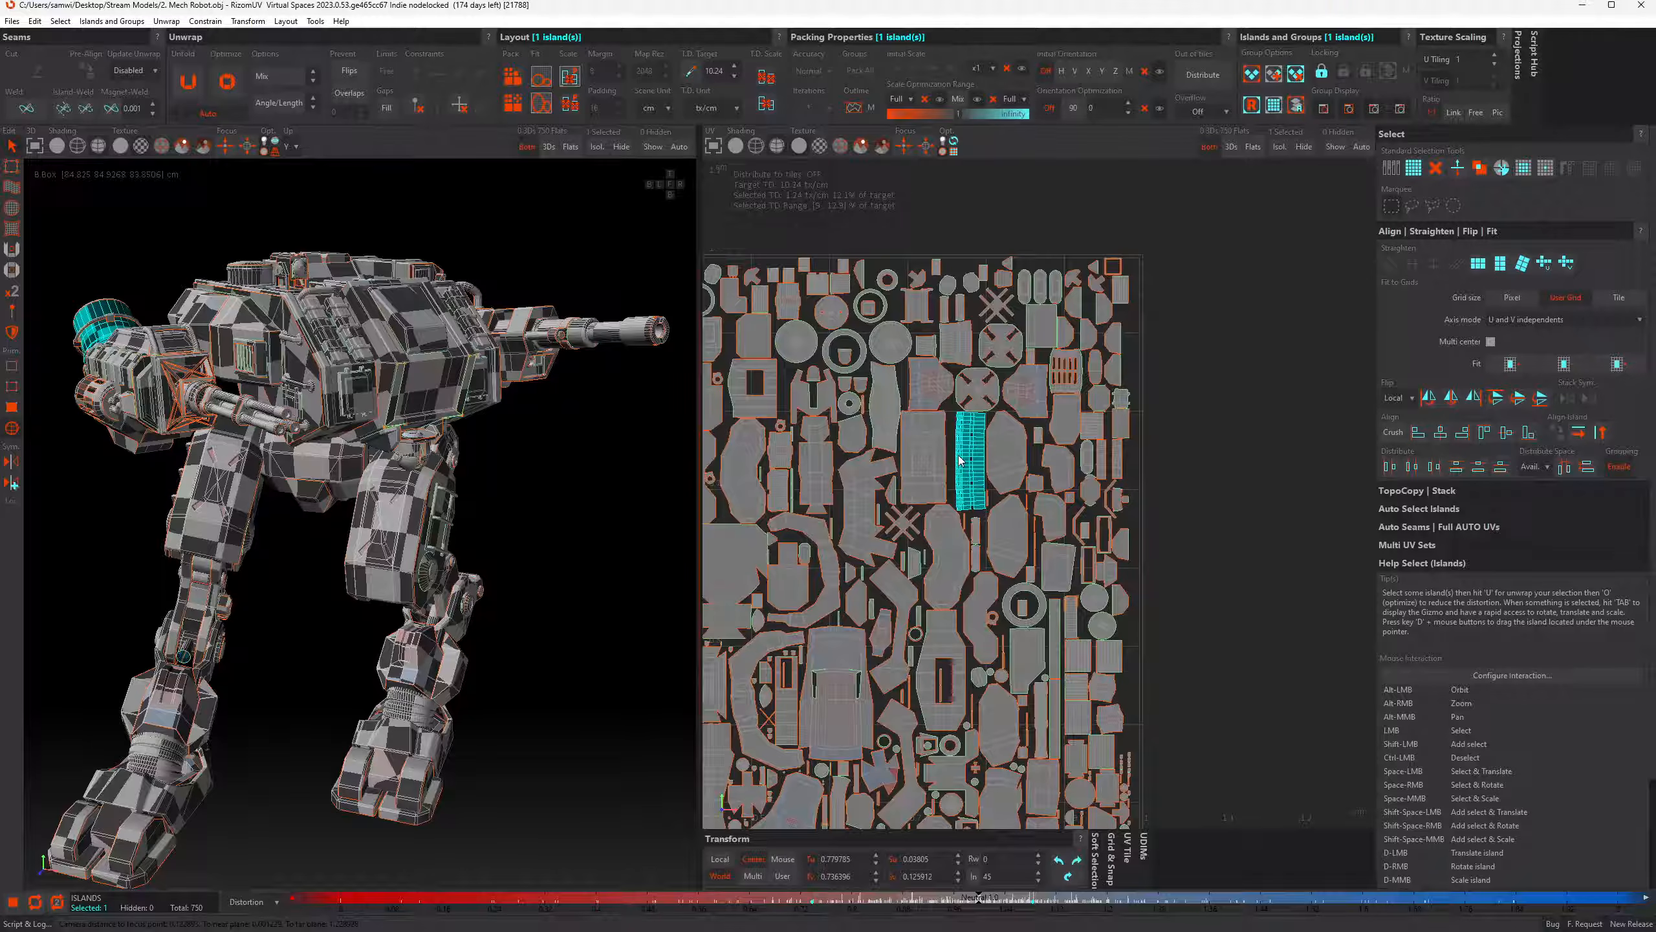
middle_click_drag(935, 577, 1113, 451, "alt")
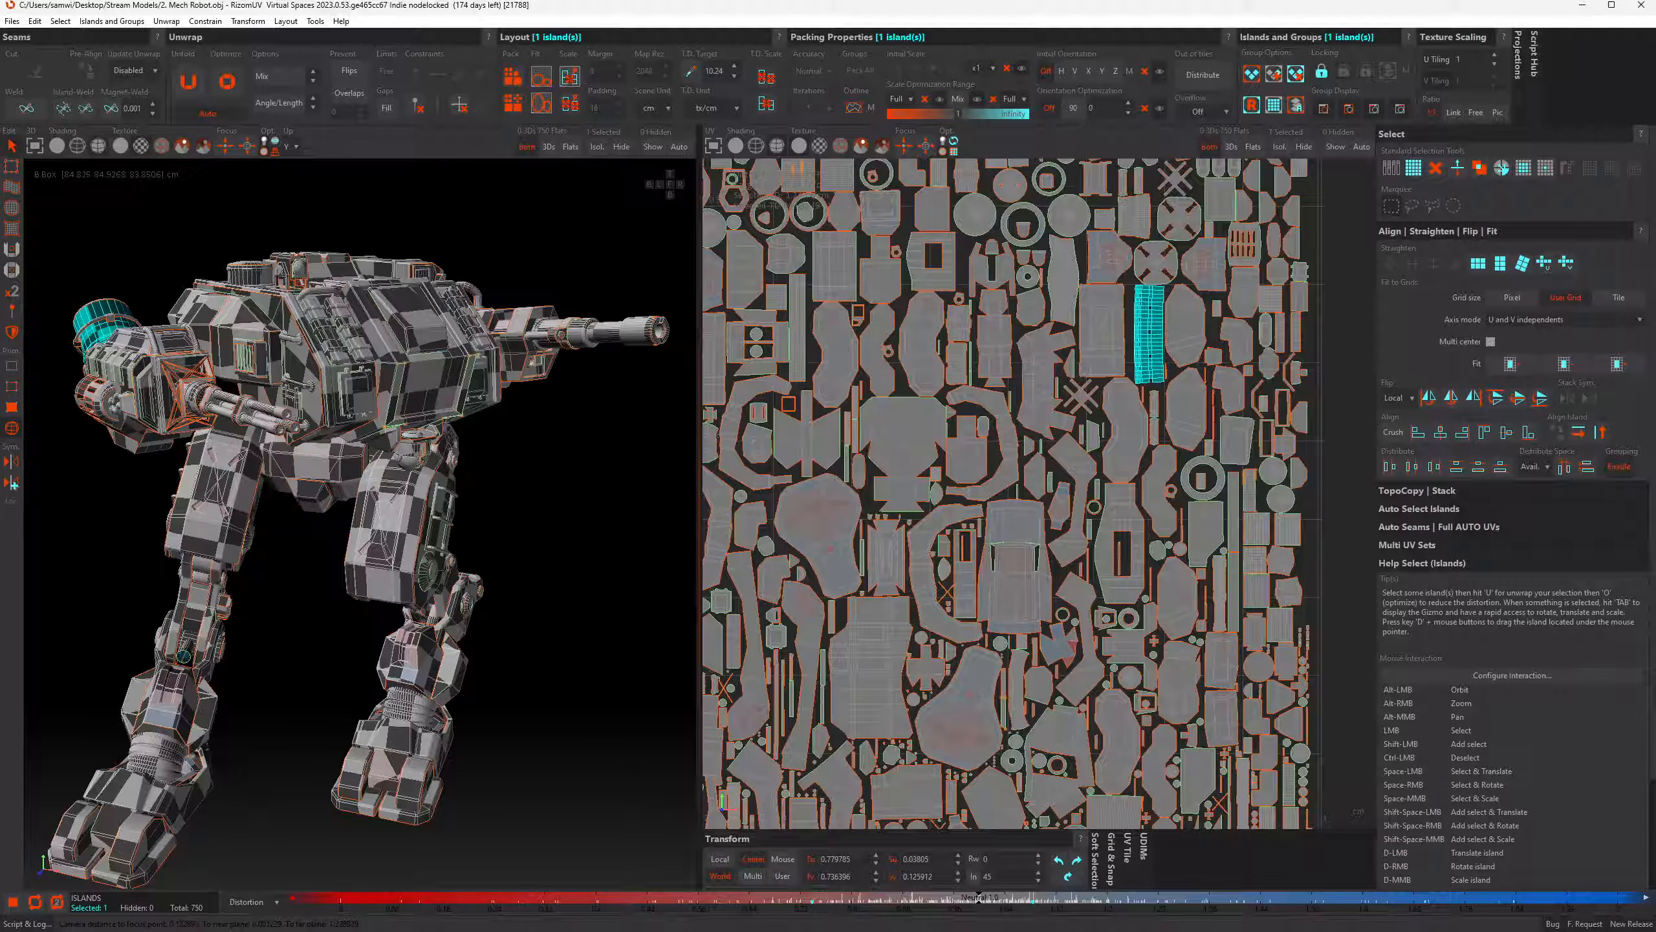
Load the model 4. Hair Cards.obj without saving the changes to the mech robot
left_click(11, 21)
left_click(52, 50)
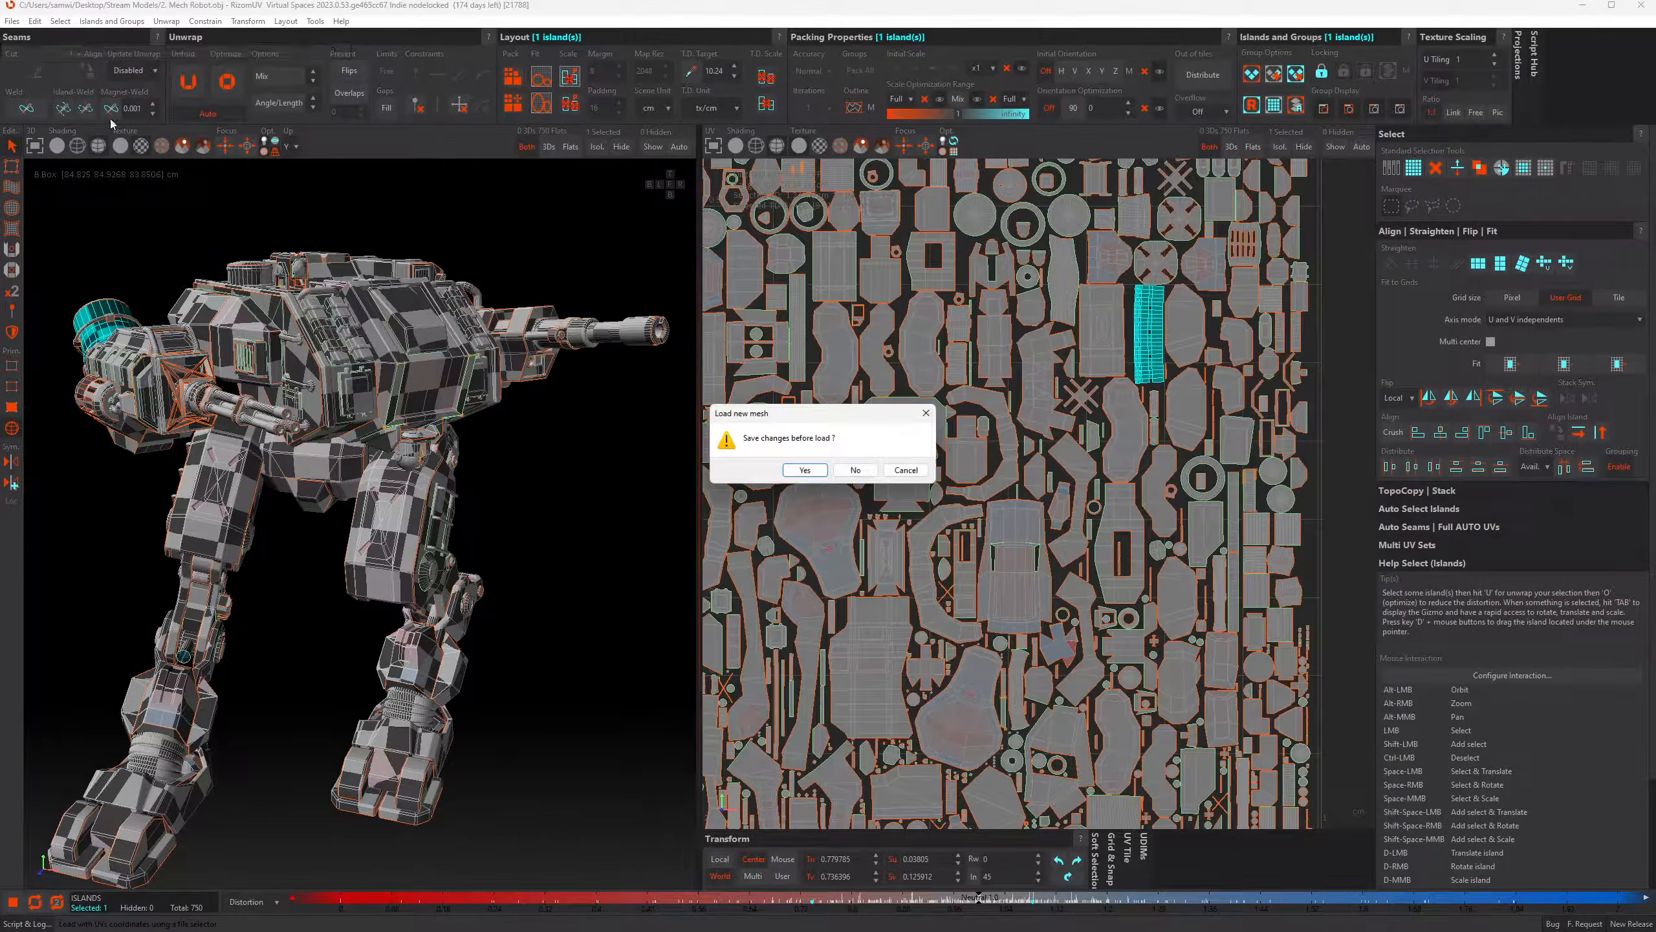
left_click(855, 470)
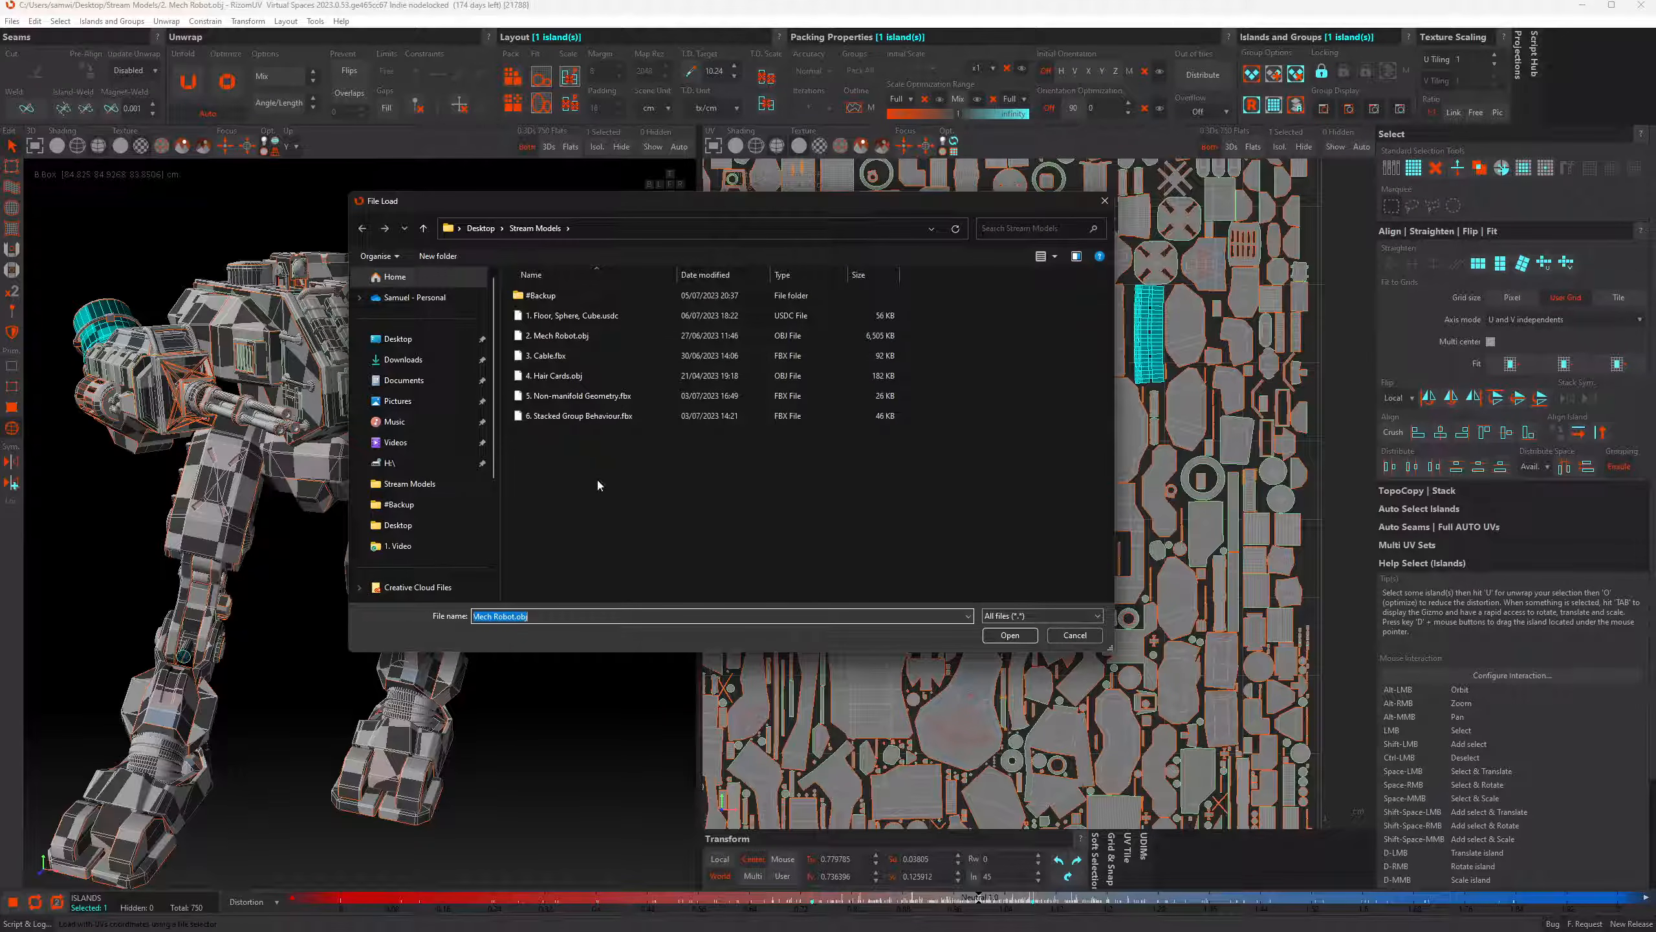
double_click(553, 376)
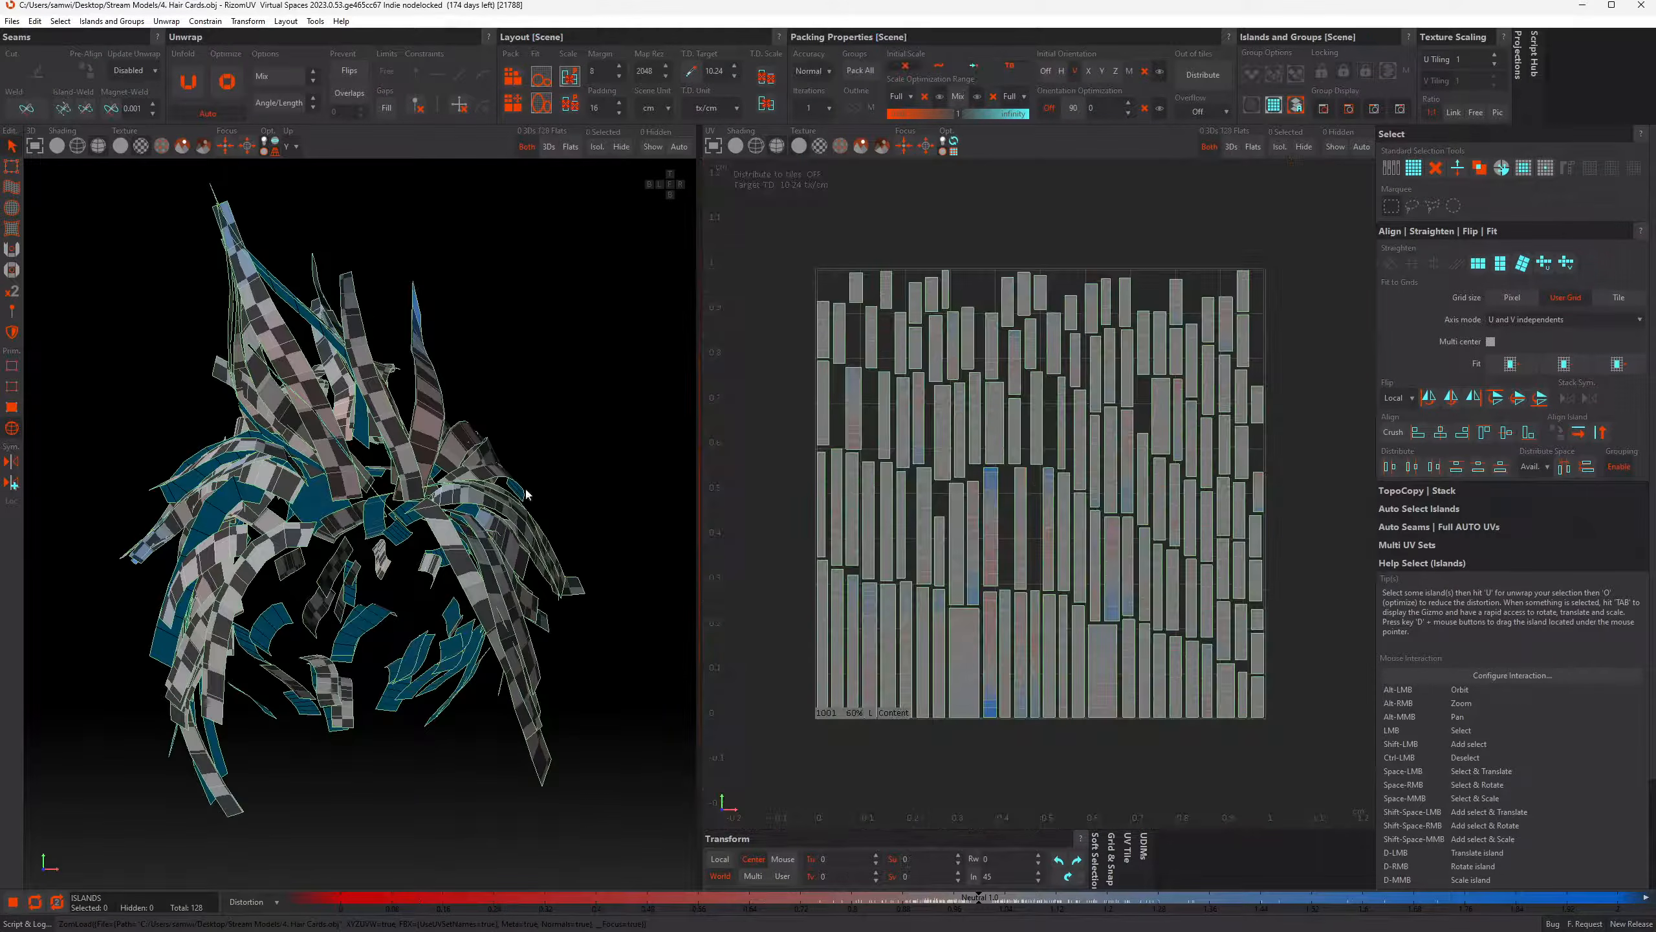
Examine the hair card model from several angles, comparing the strands with their packed UV islands
left_click_drag(550, 381, 484, 471, "alt")
middle_click_drag(481, 453, 501, 443, "alt")
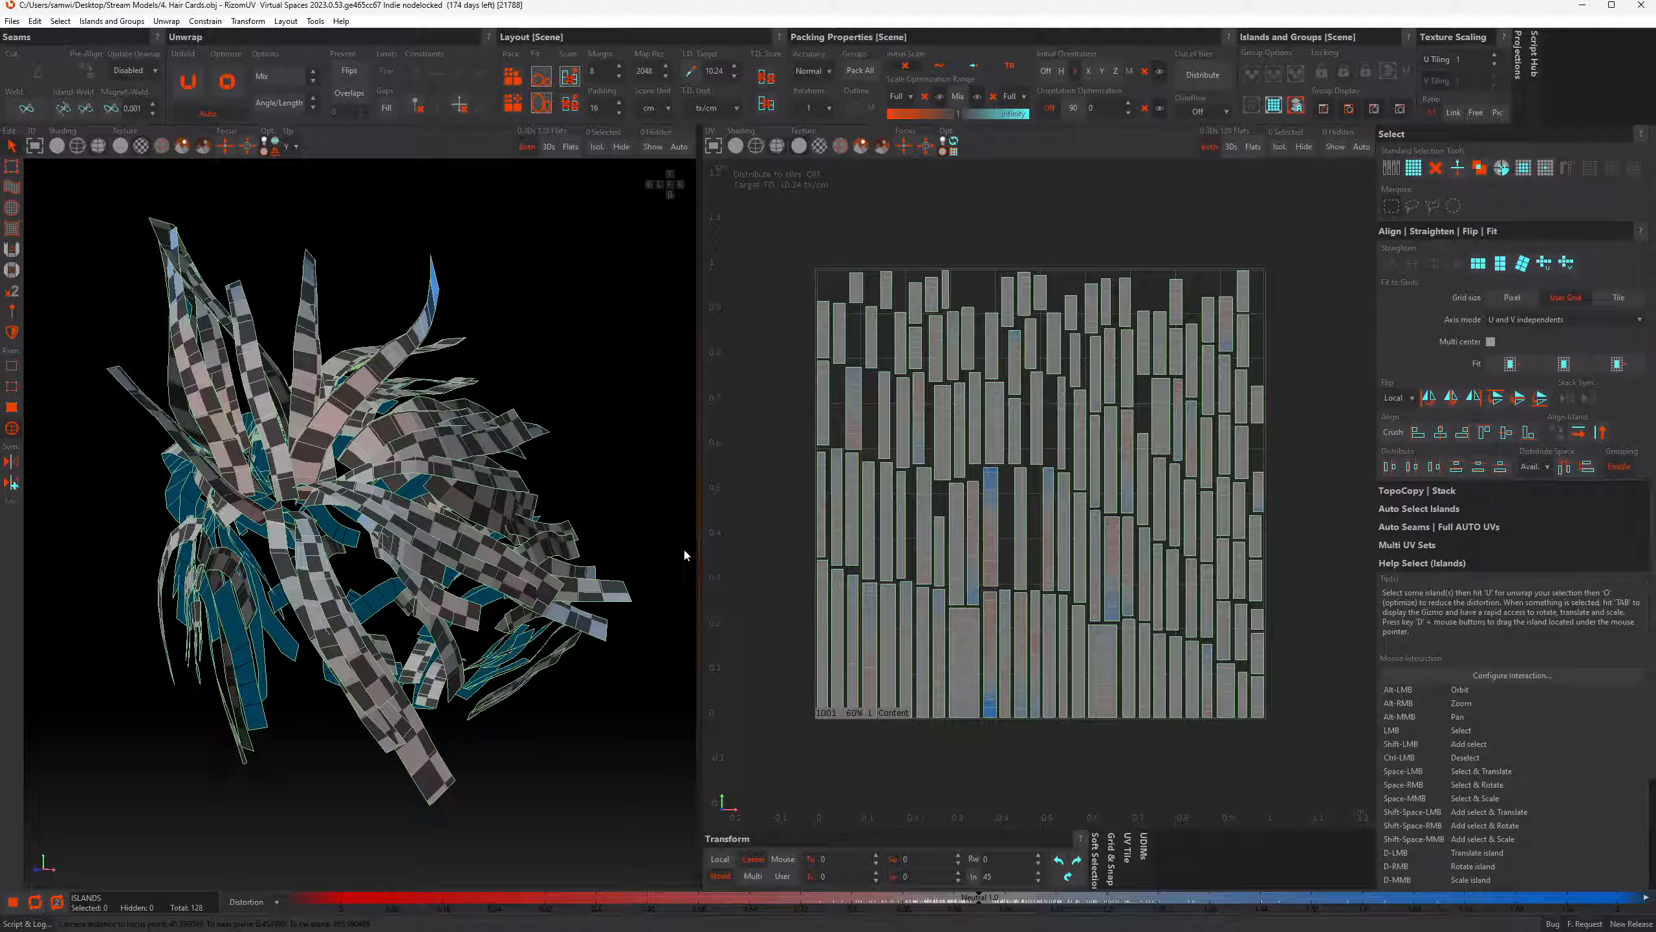
scroll(457, 500, "down", 4)
scroll(453, 534, "up", 4)
mouse_move(480, 577)
left_mouse_down("alt")
mouse_move(469, 547)
mouse_move(482, 583)
left_mouse_up("alt")
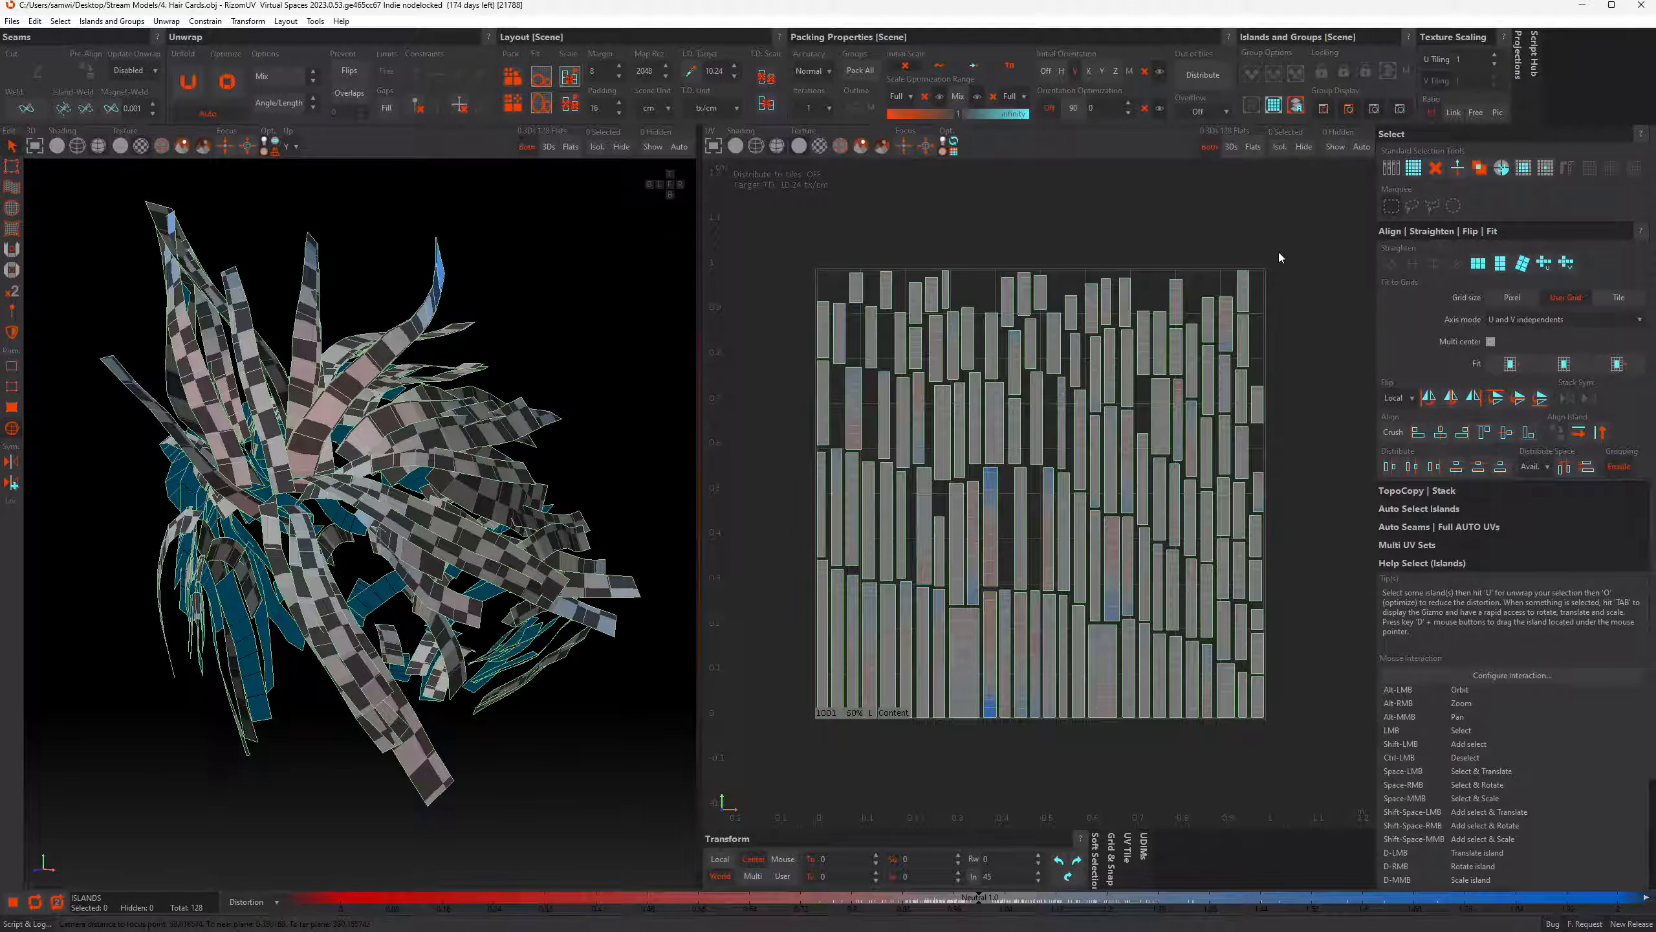
left_click_drag(327, 625, 397, 659, "alt")
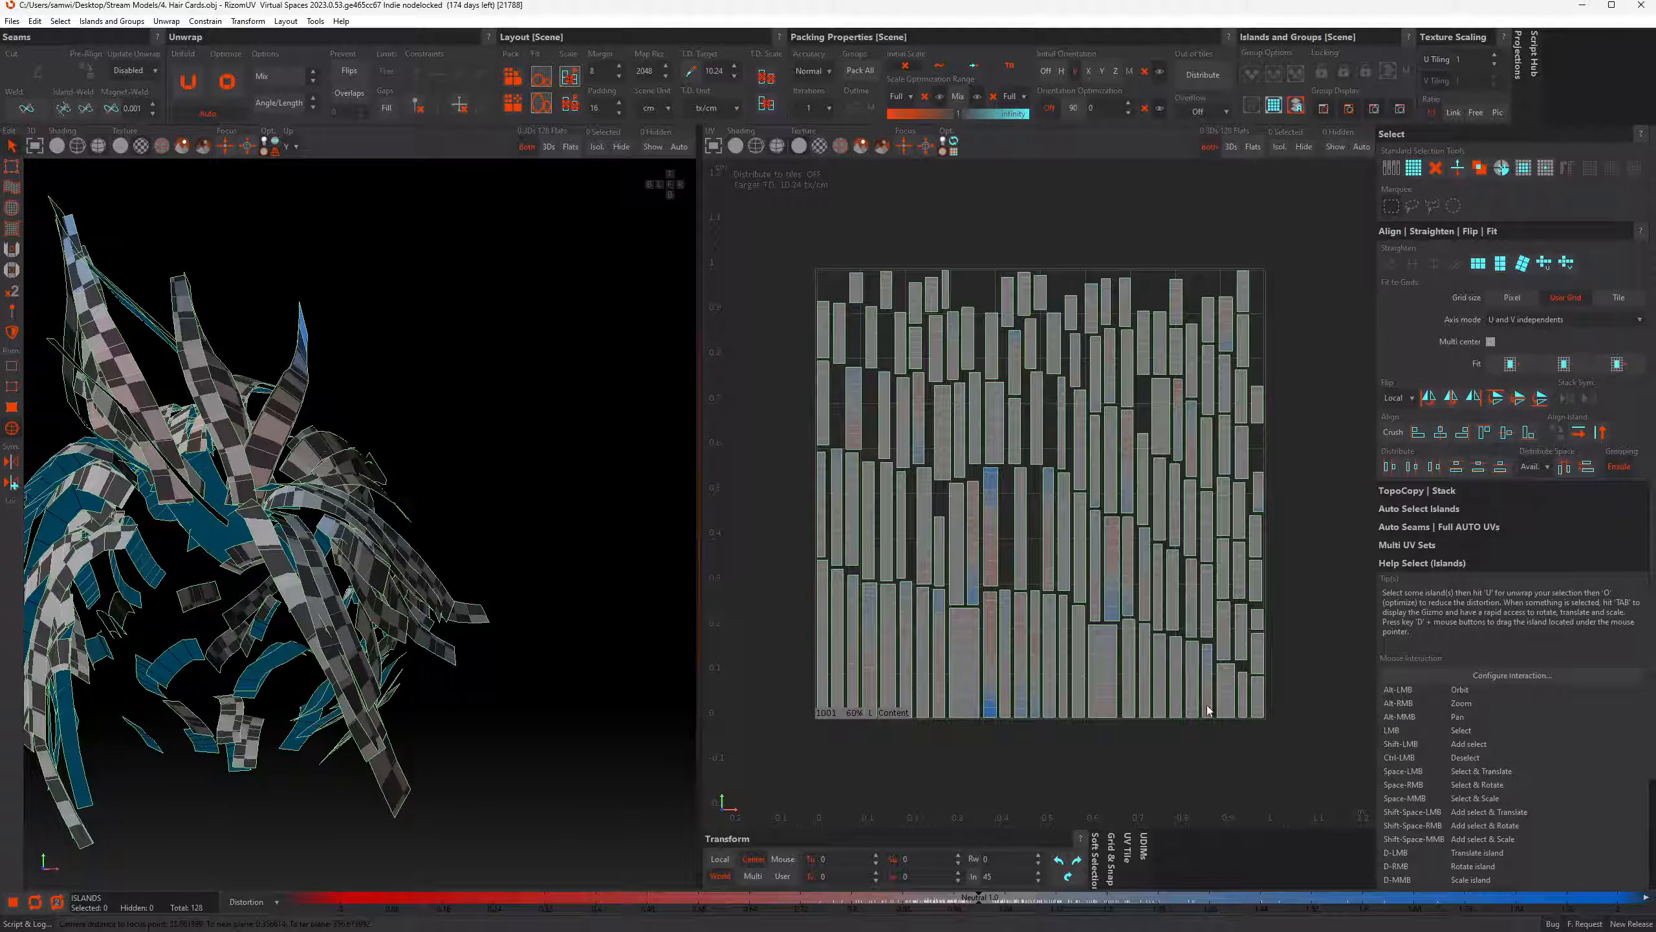
Stack all similar hair card islands with the topology reference set to Cut and the similarity lowered to about 0.11
left_click(1414, 491)
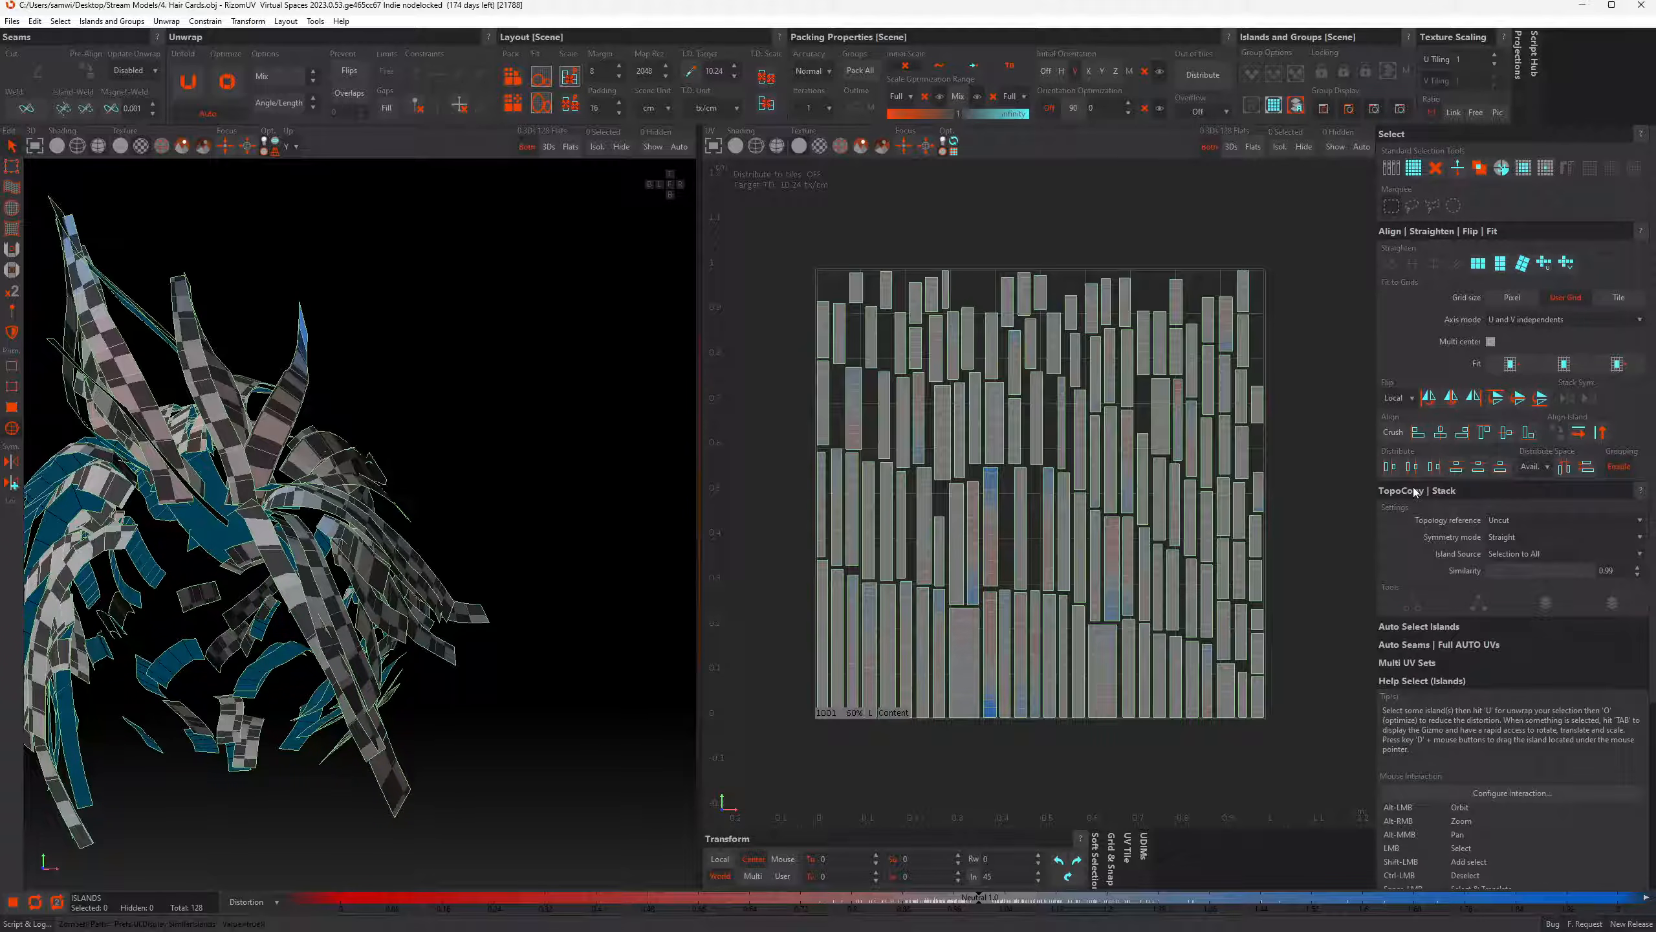
left_click(1527, 519)
left_click(1505, 549)
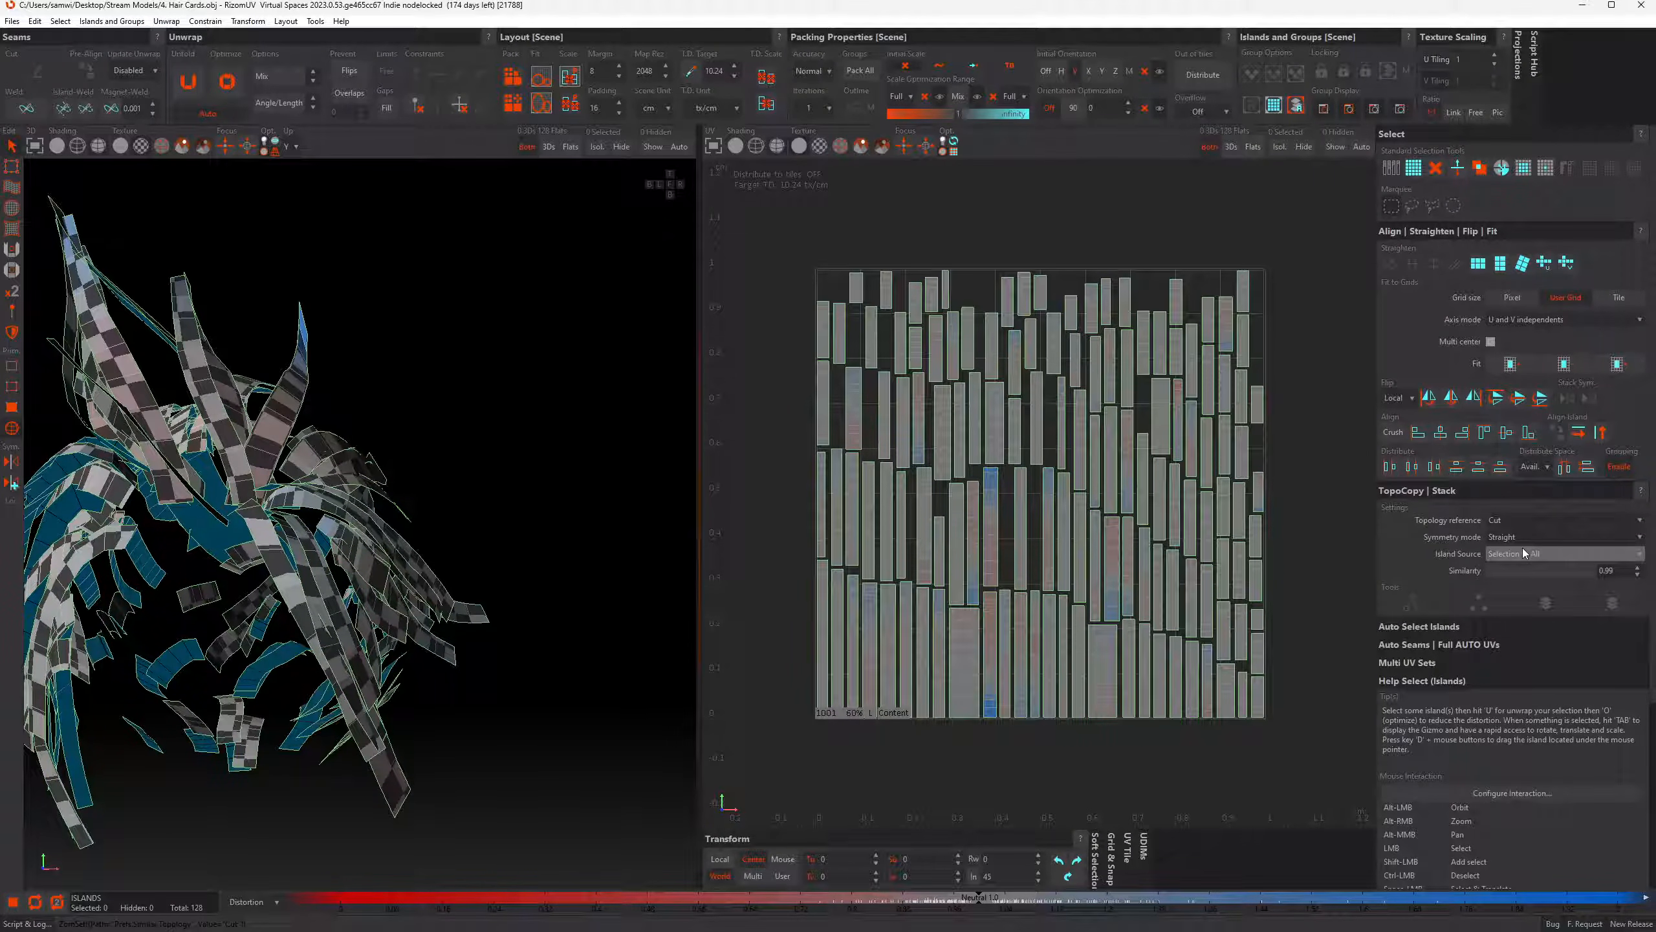
left_click(10, 428)
left_click_drag(803, 238, 1299, 766)
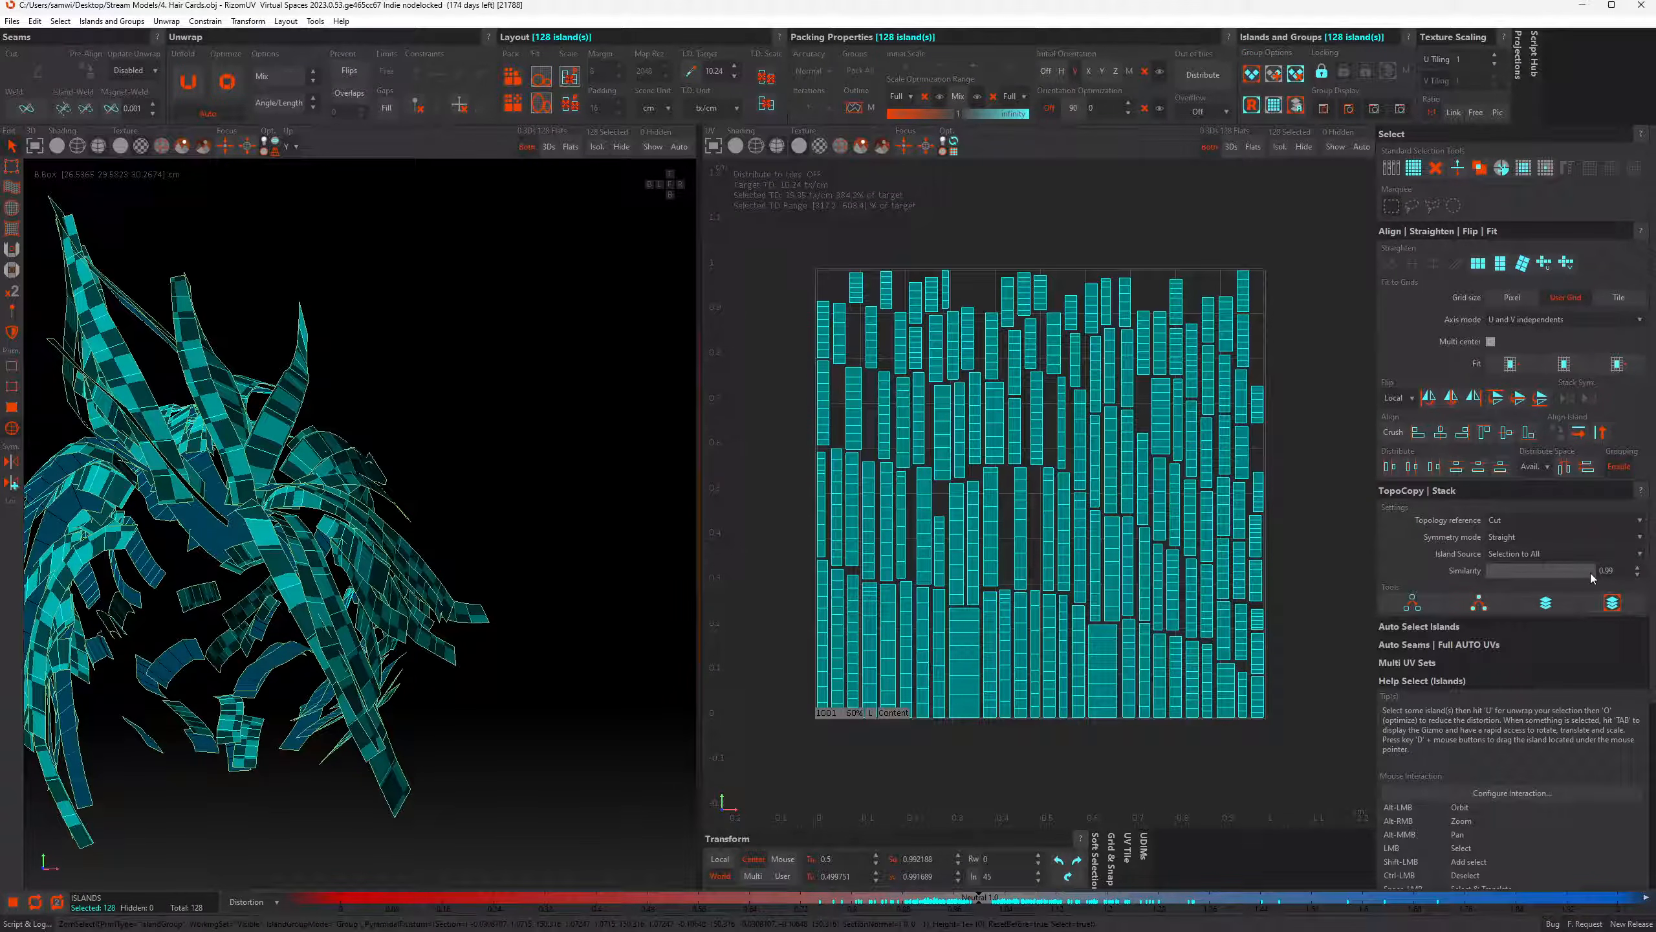
left_click_drag(1551, 577, 1498, 575)
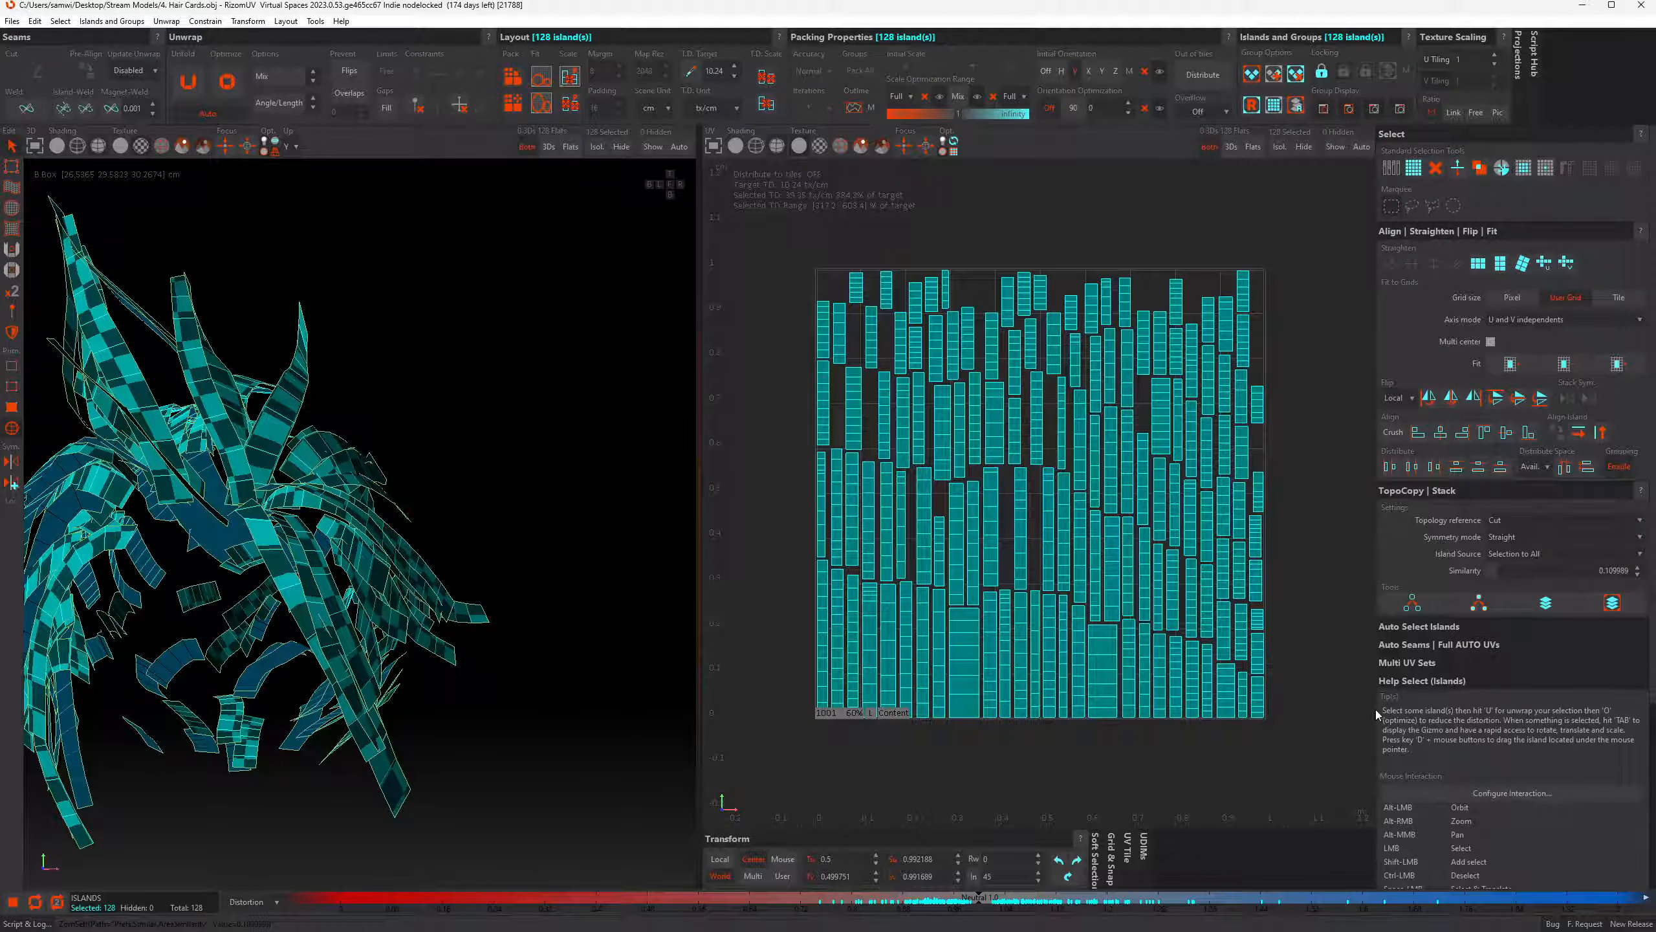
left_click(1546, 608)
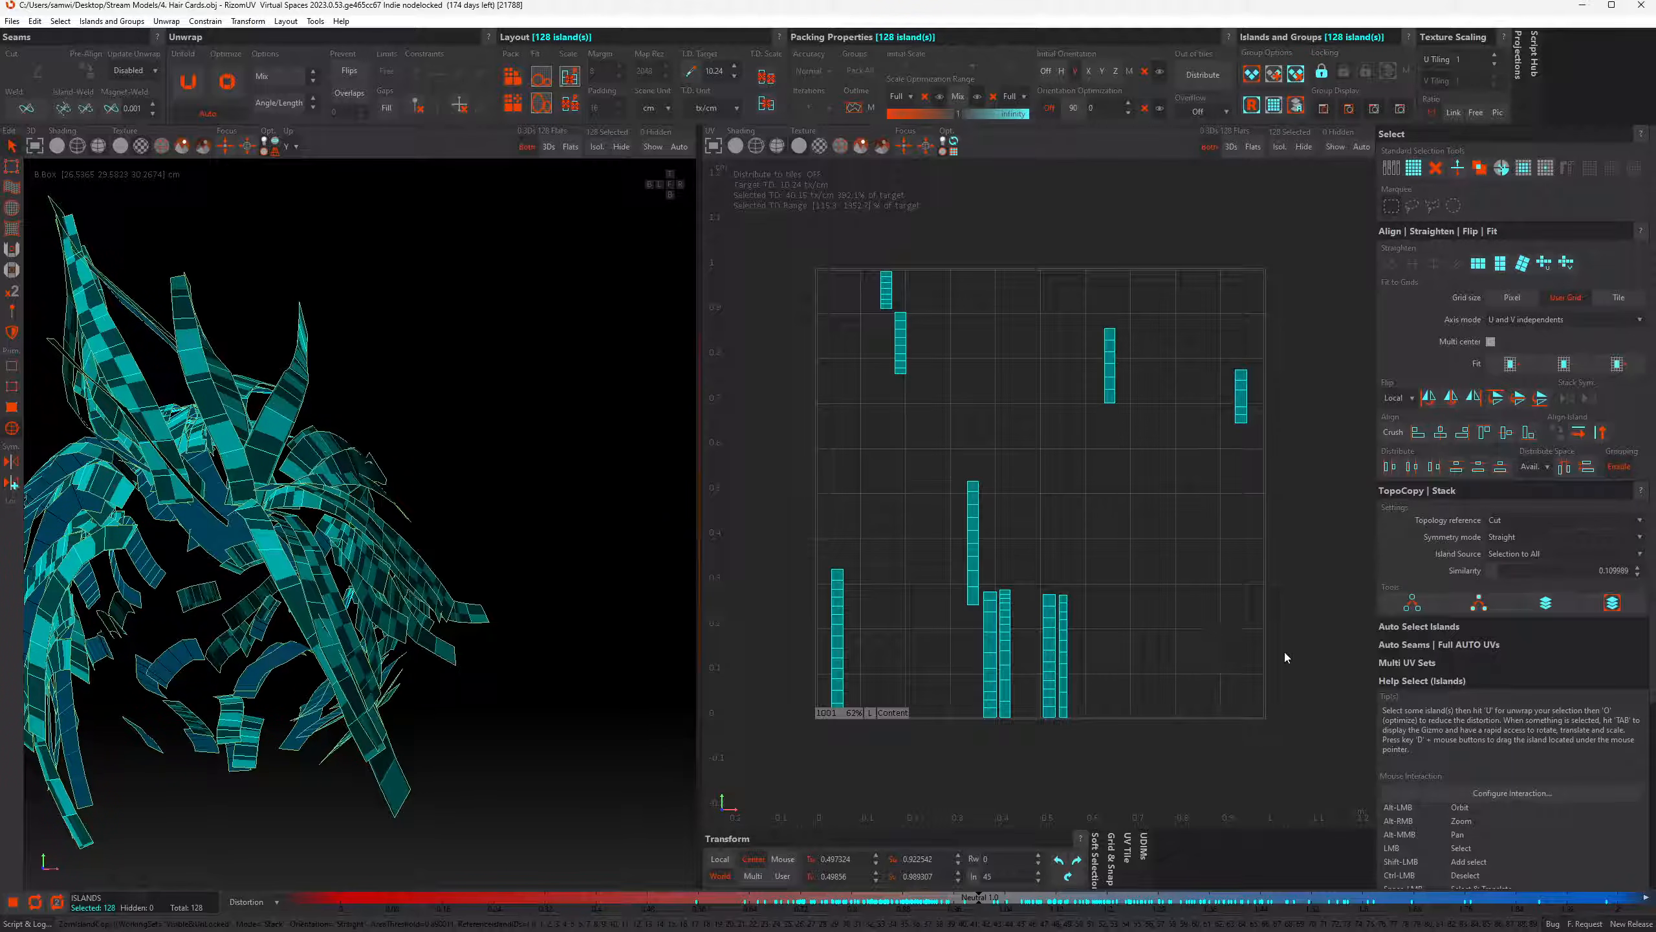
Inspect the island stacks up close and align all of them to the left and the top so they overlap
scroll(1041, 704, "up", 6)
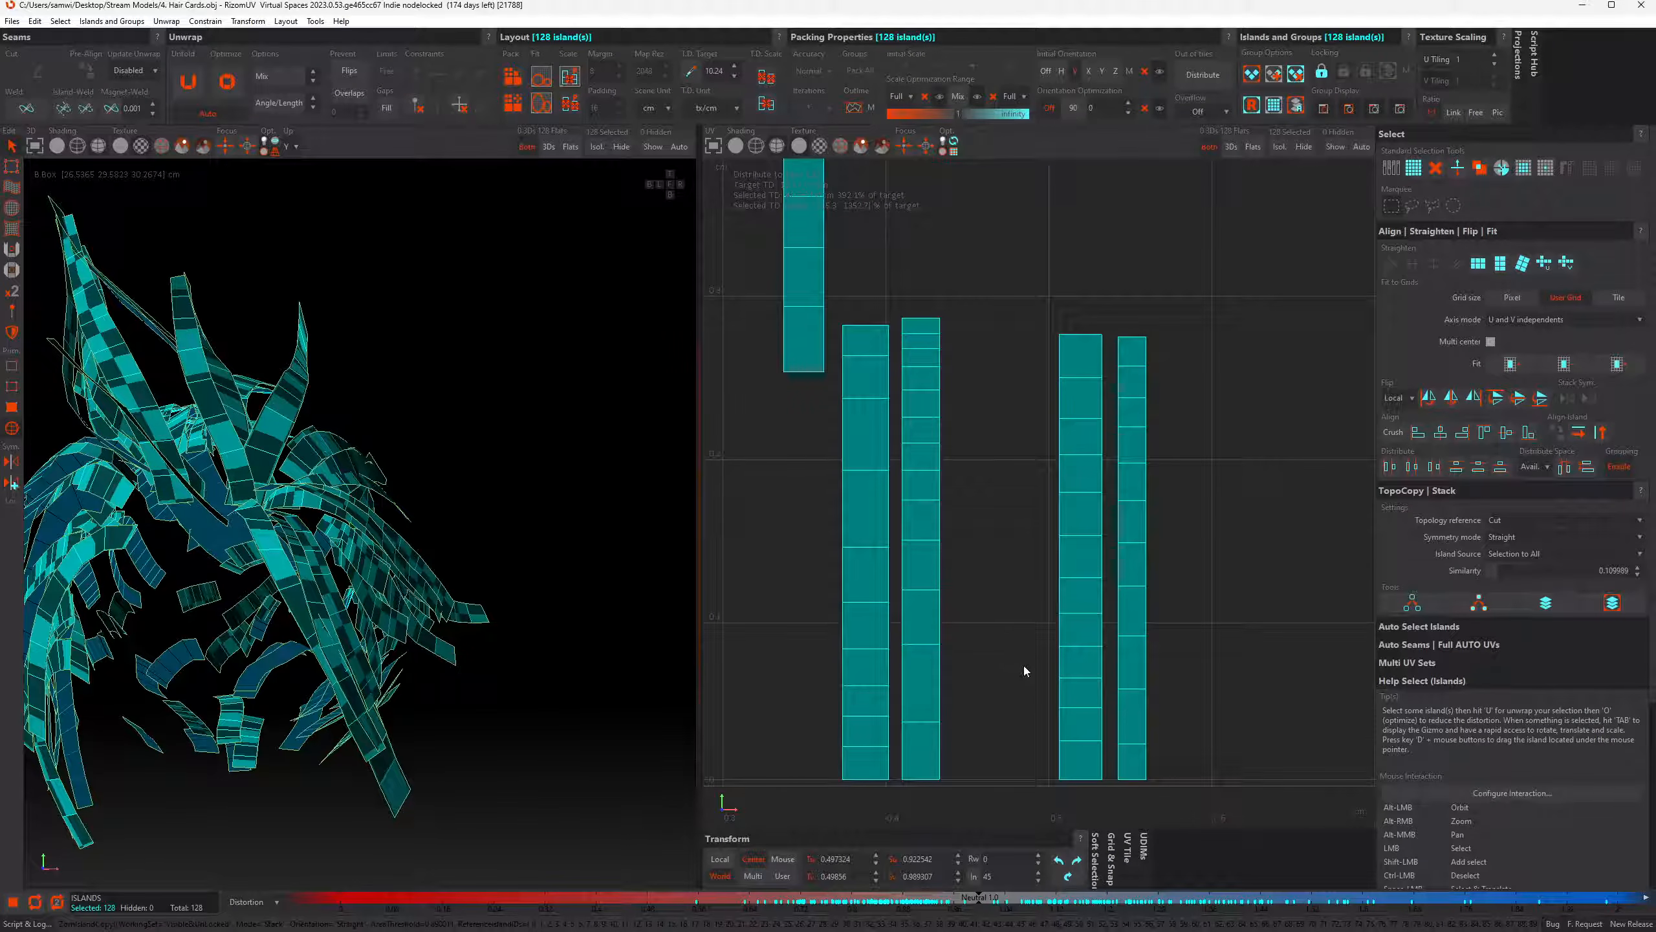
middle_click_drag(1023, 684, 1055, 625, "alt")
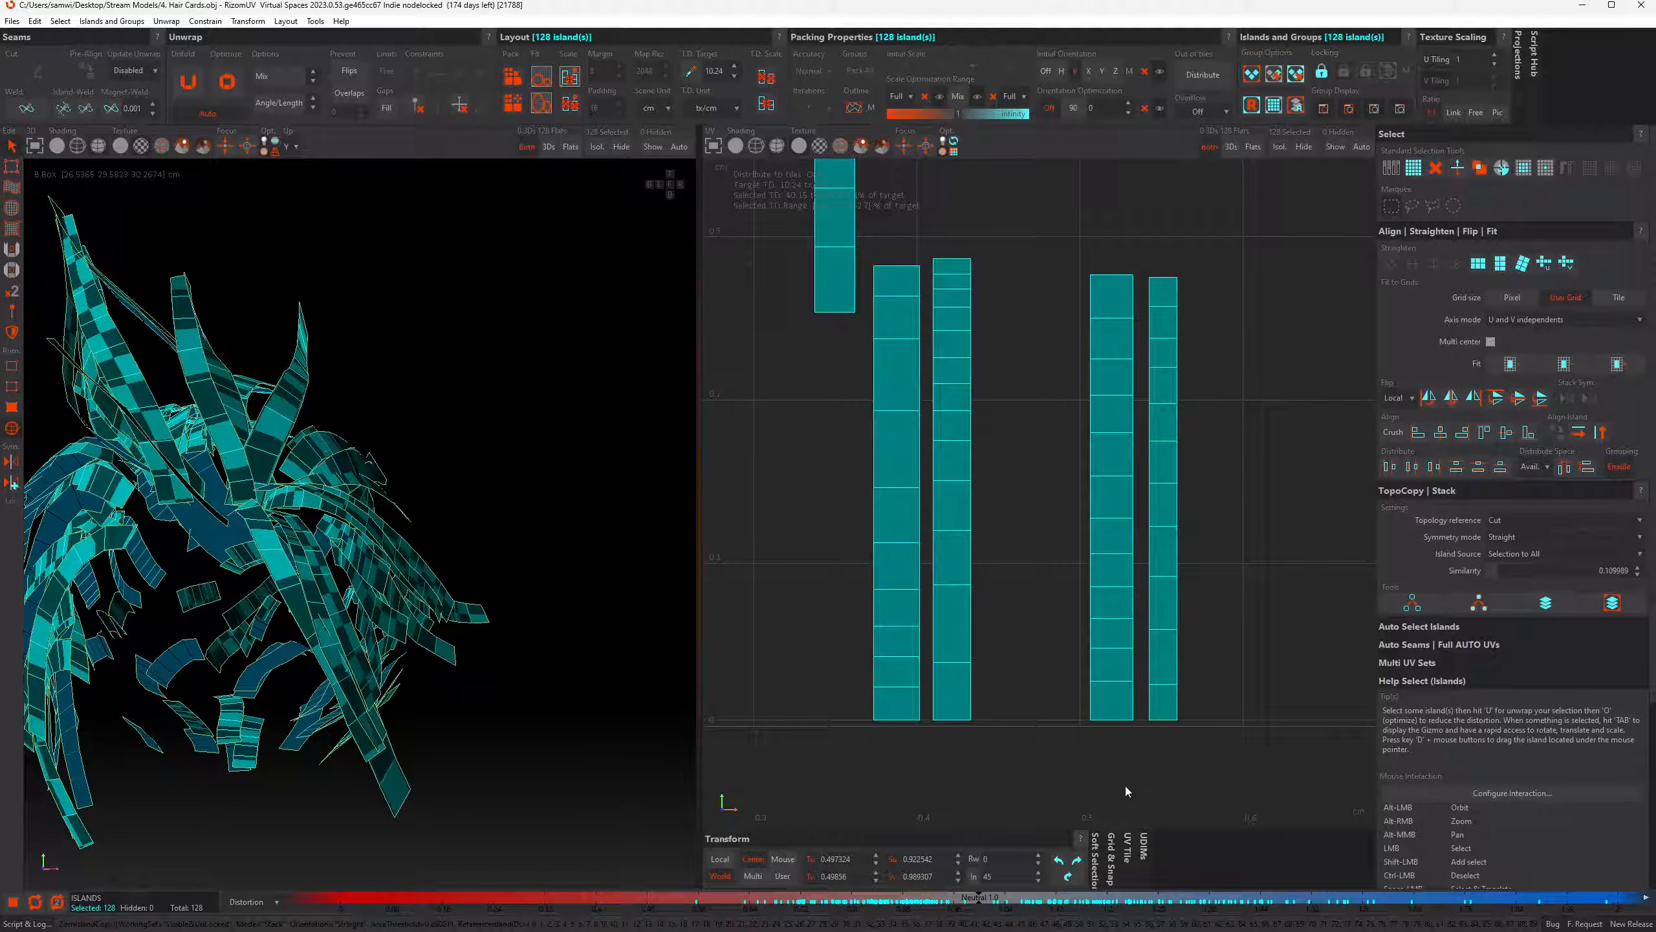
scroll(1095, 707, "down", 7)
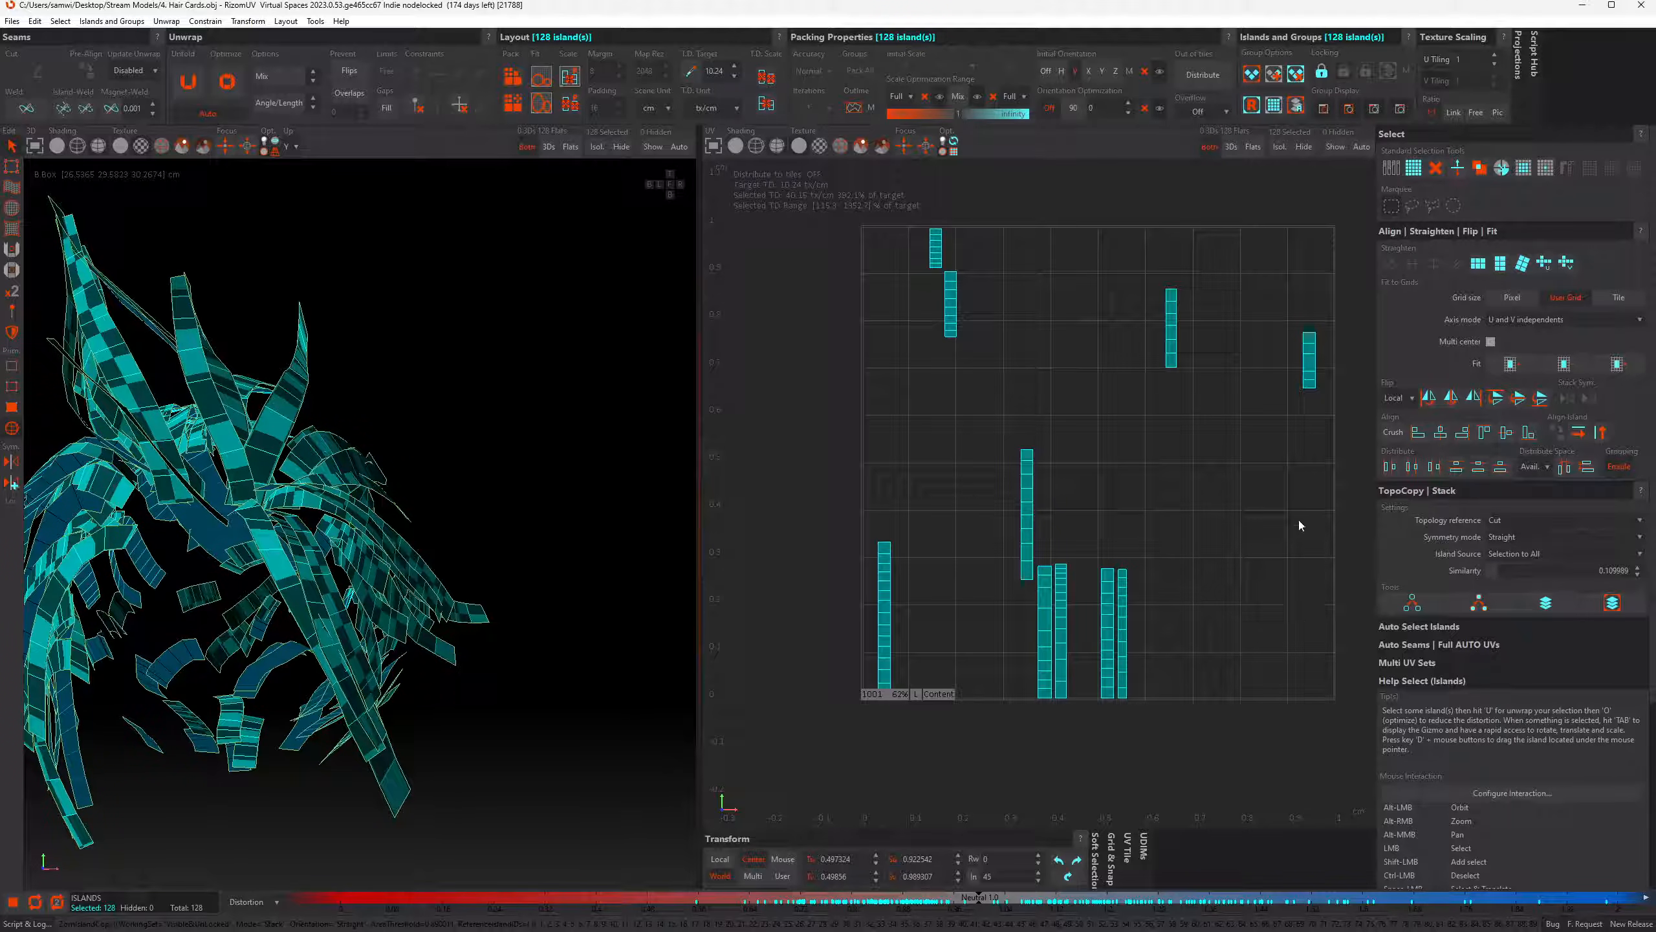
left_click(1418, 433)
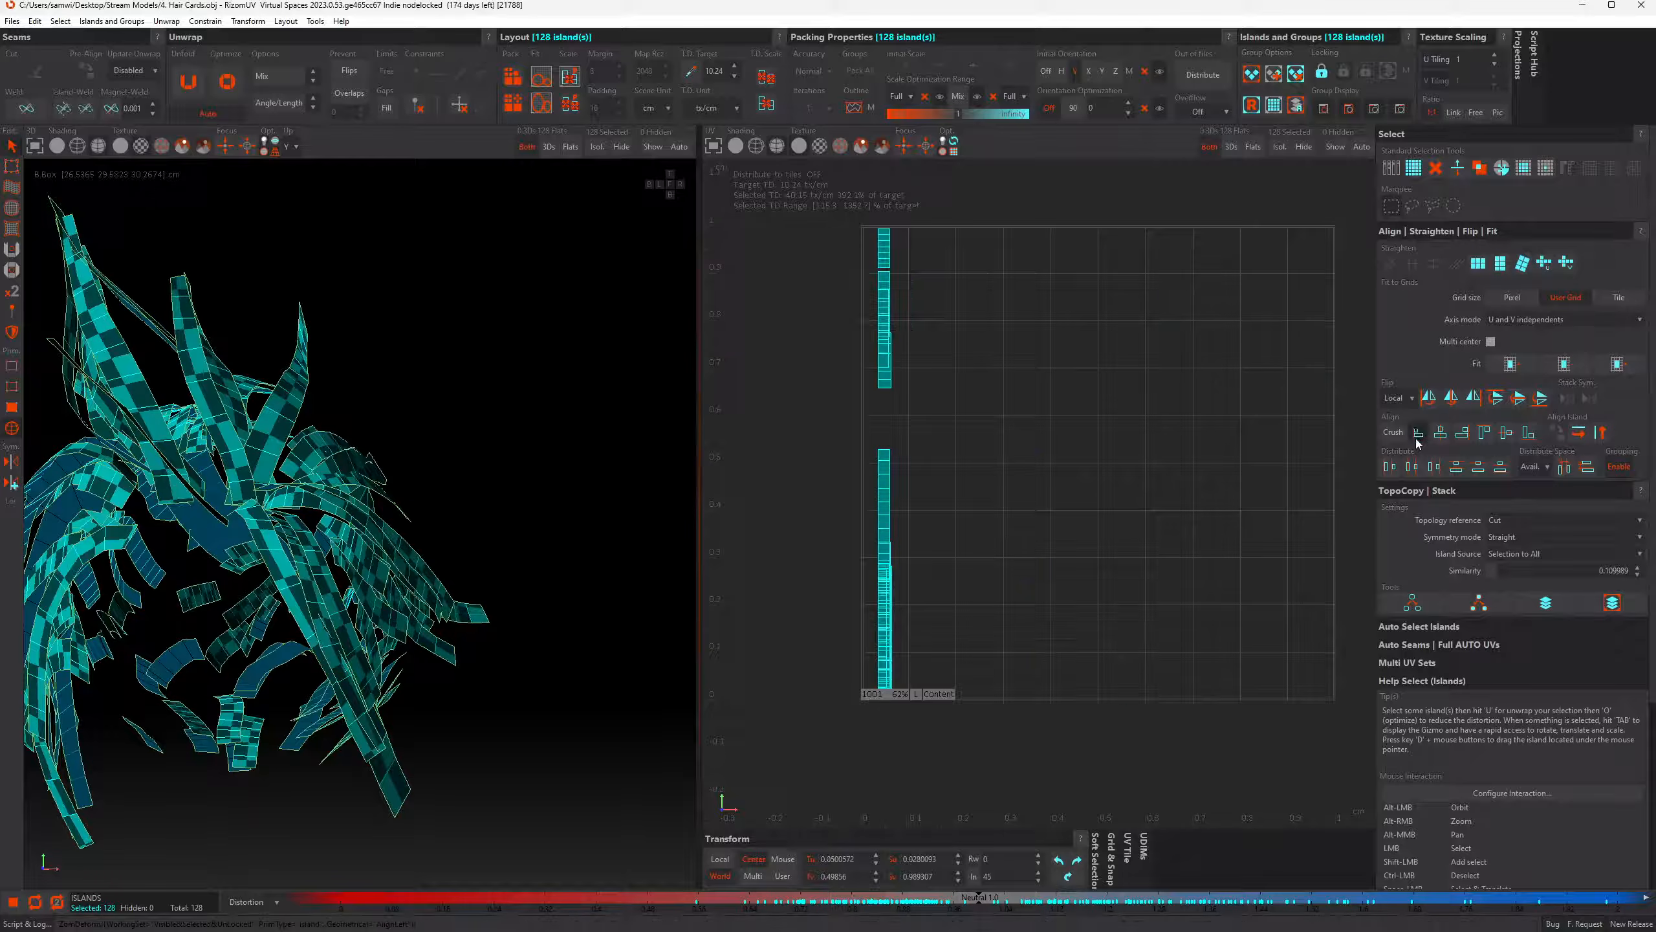
left_click(1482, 434)
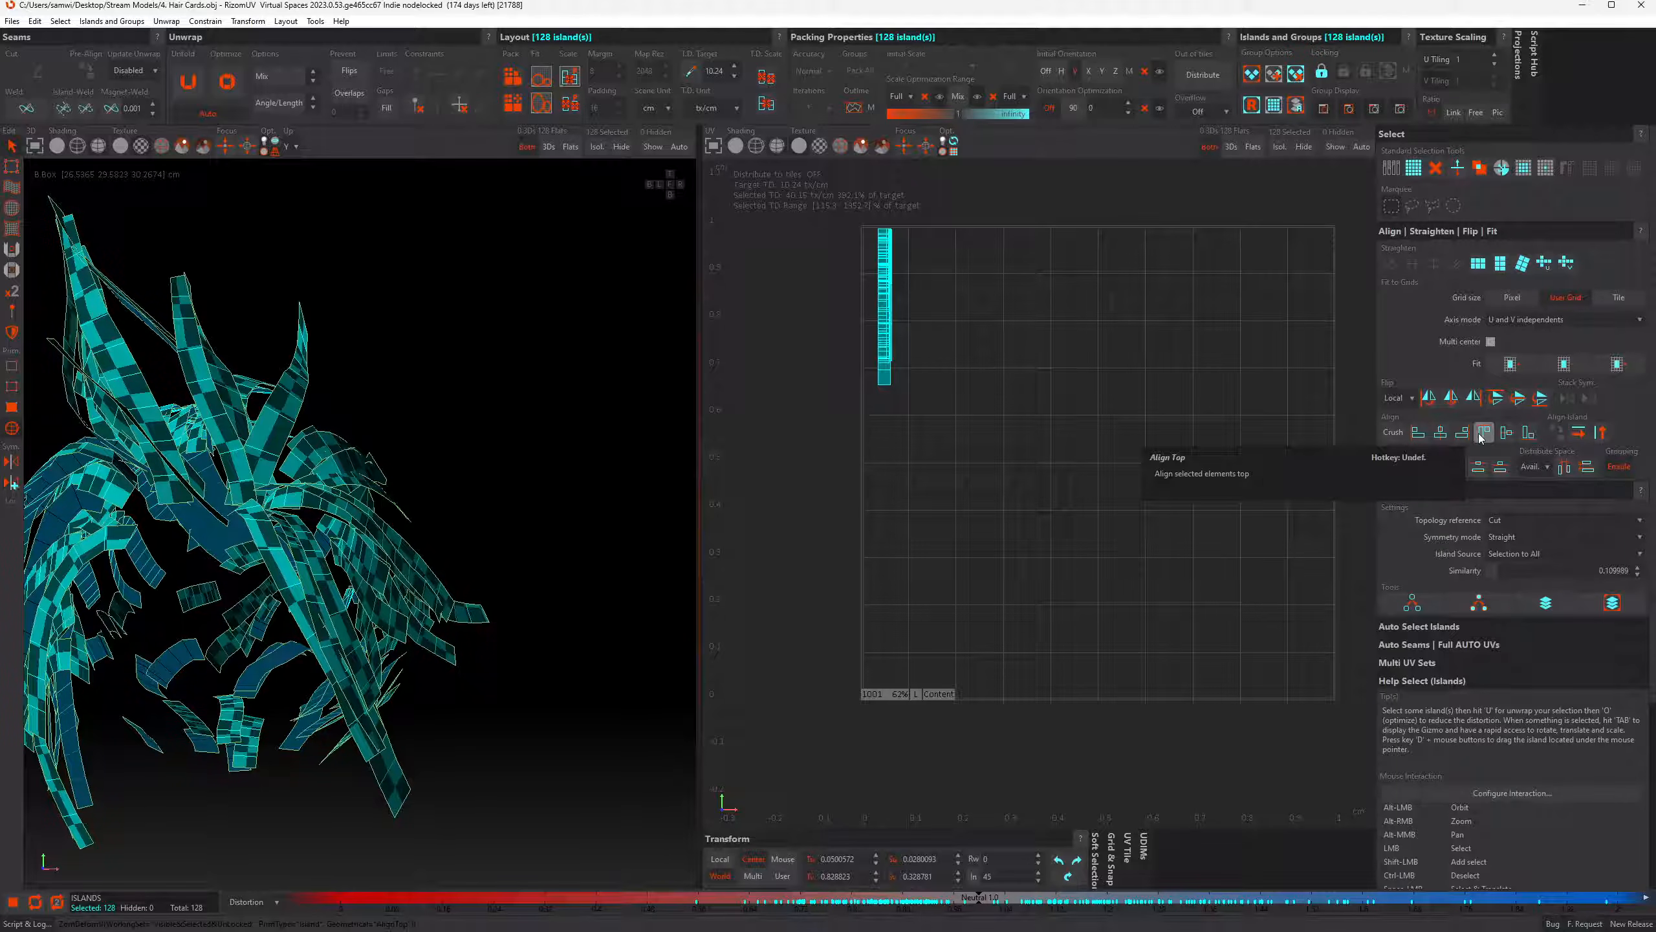
left_click(1417, 434)
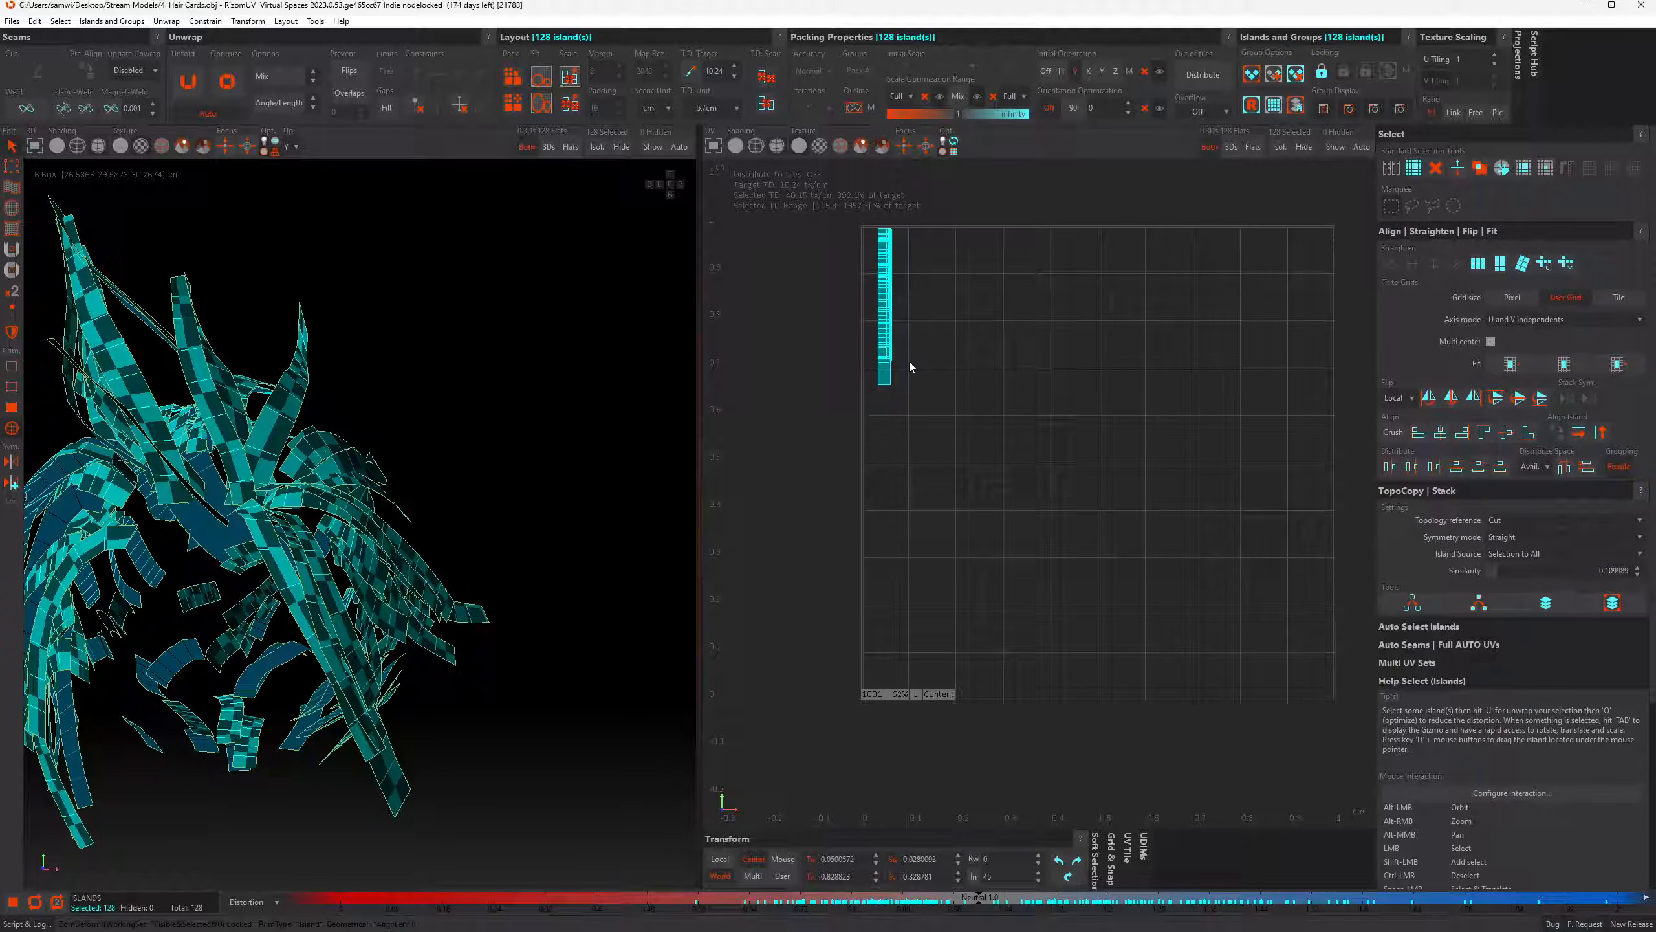
Scale the overlapping islands proportionally to the UV tile, undo that, and stretch them non-proportionally to fill the tile
left_click(534, 79)
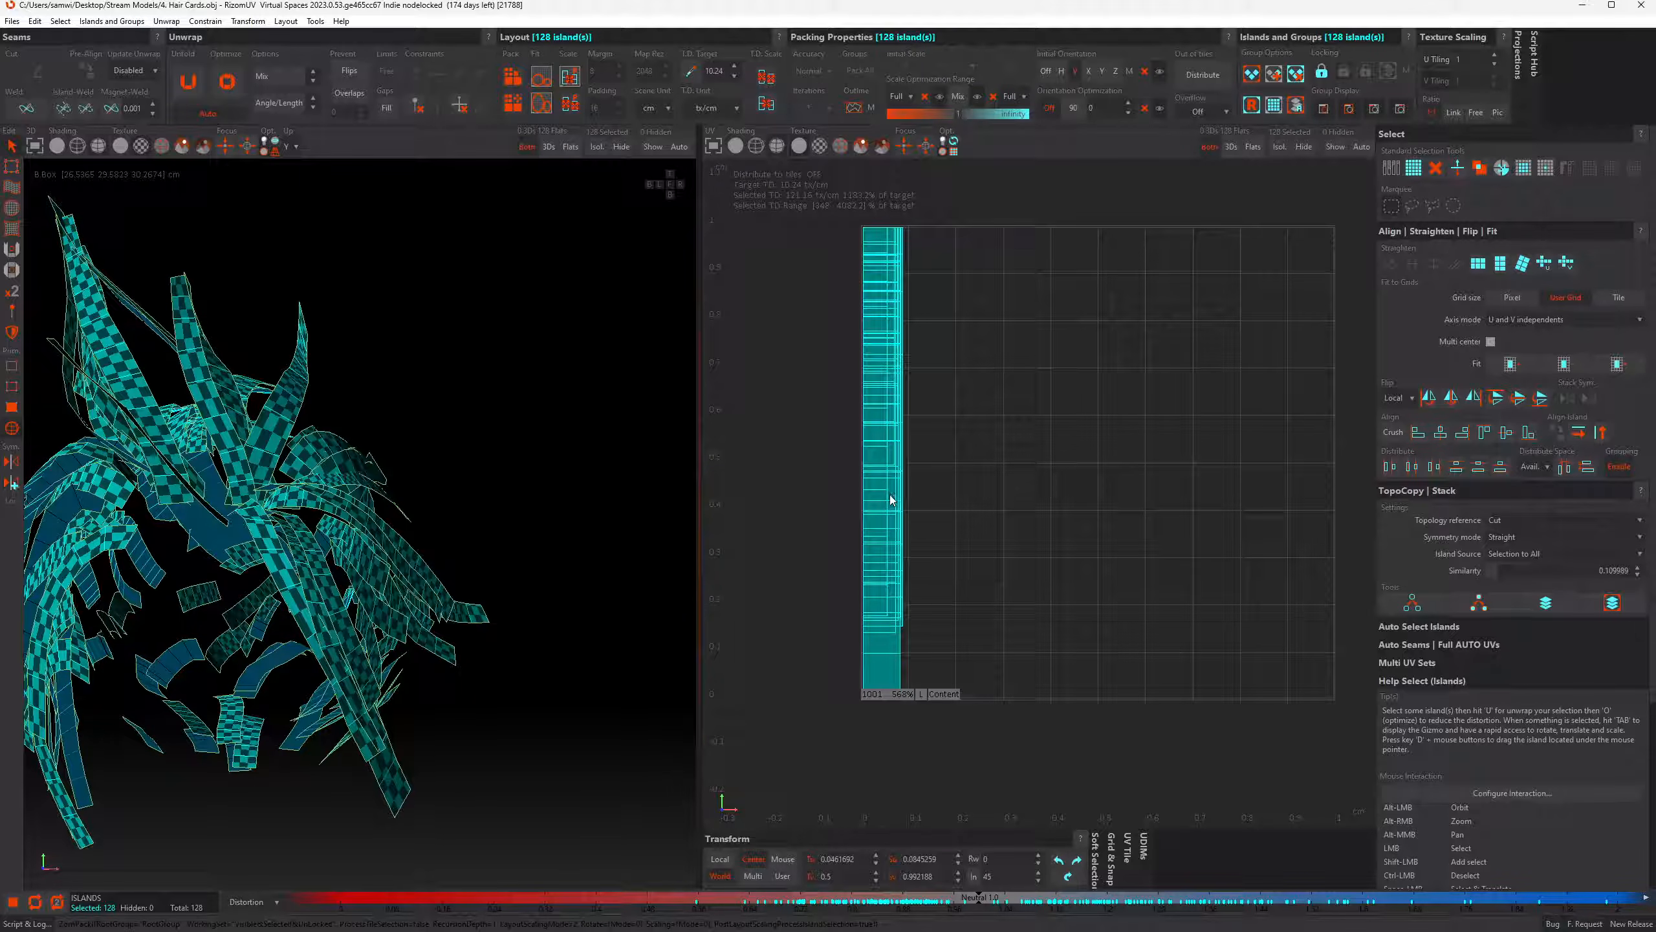
key("ctrl+z")
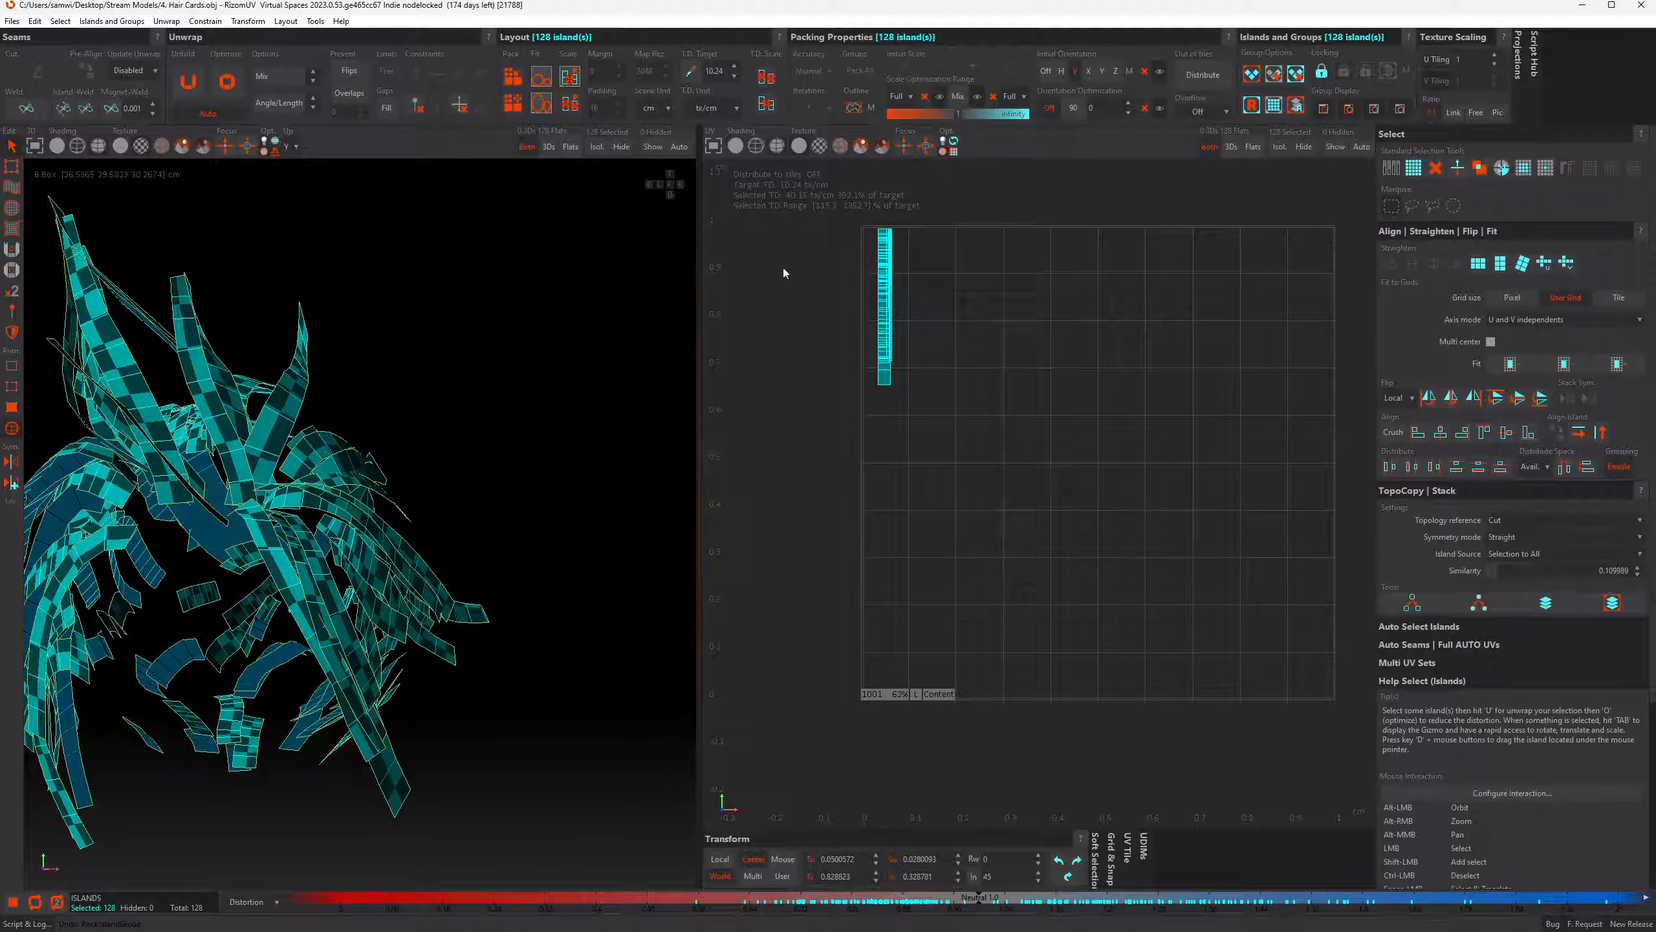
left_click(543, 78)
left_click(540, 104)
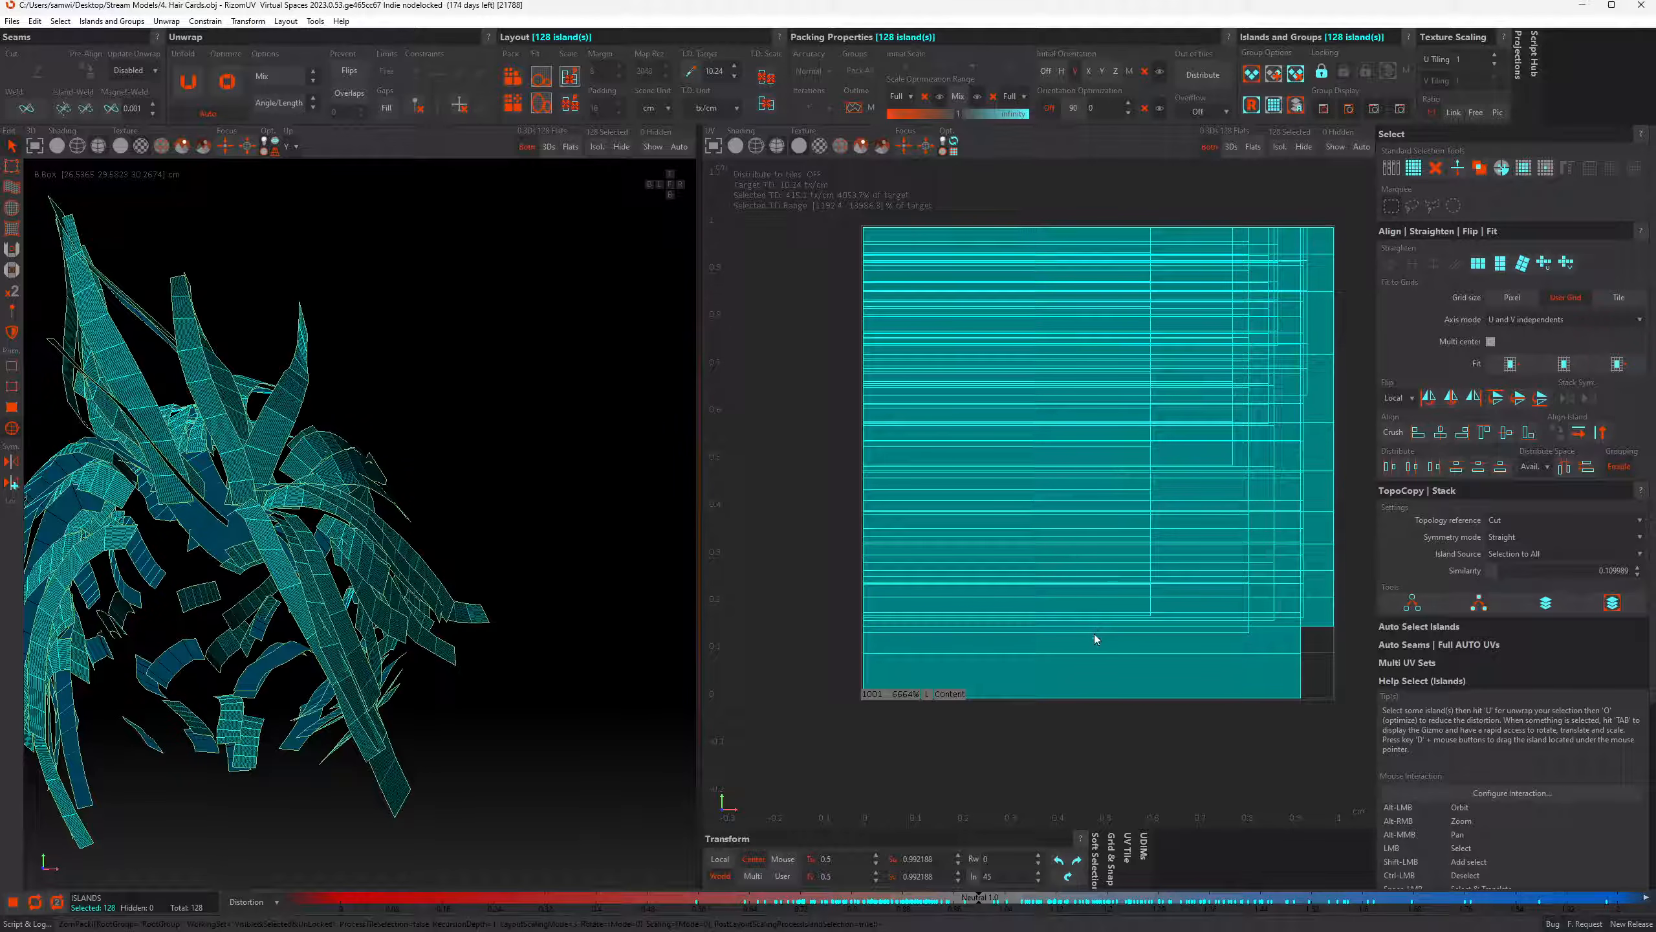
left_click(1213, 748)
Reload 4. Hair Cards.obj without saving to restore its original UV layout
left_click(9, 22)
left_click(53, 51)
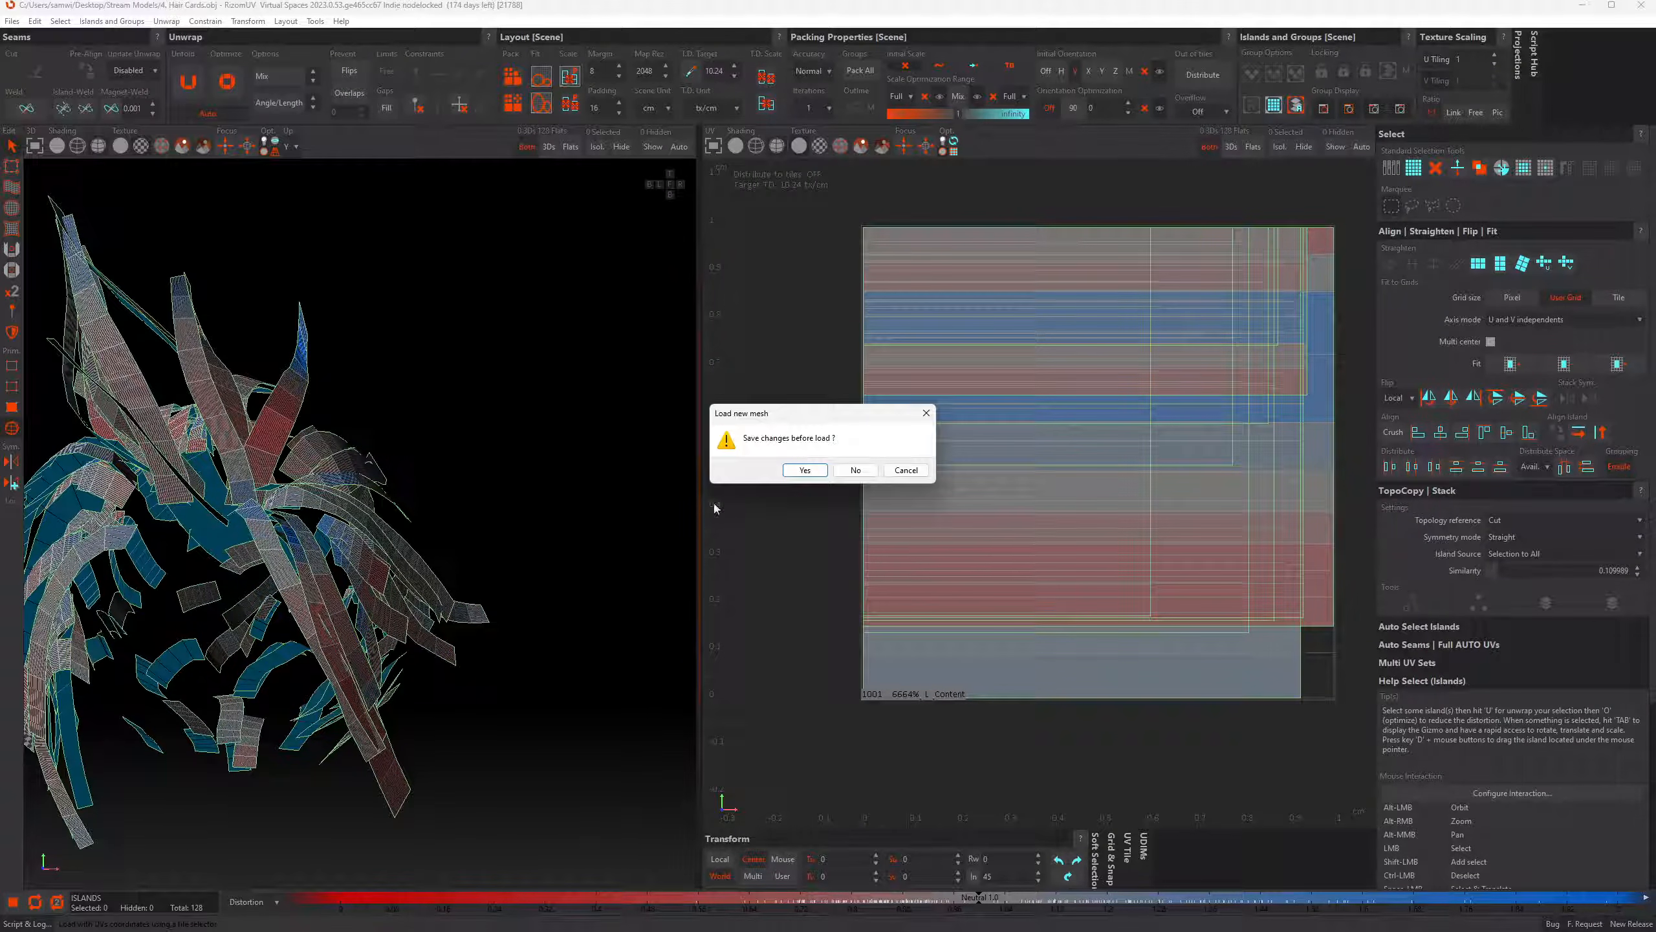
left_click(855, 469)
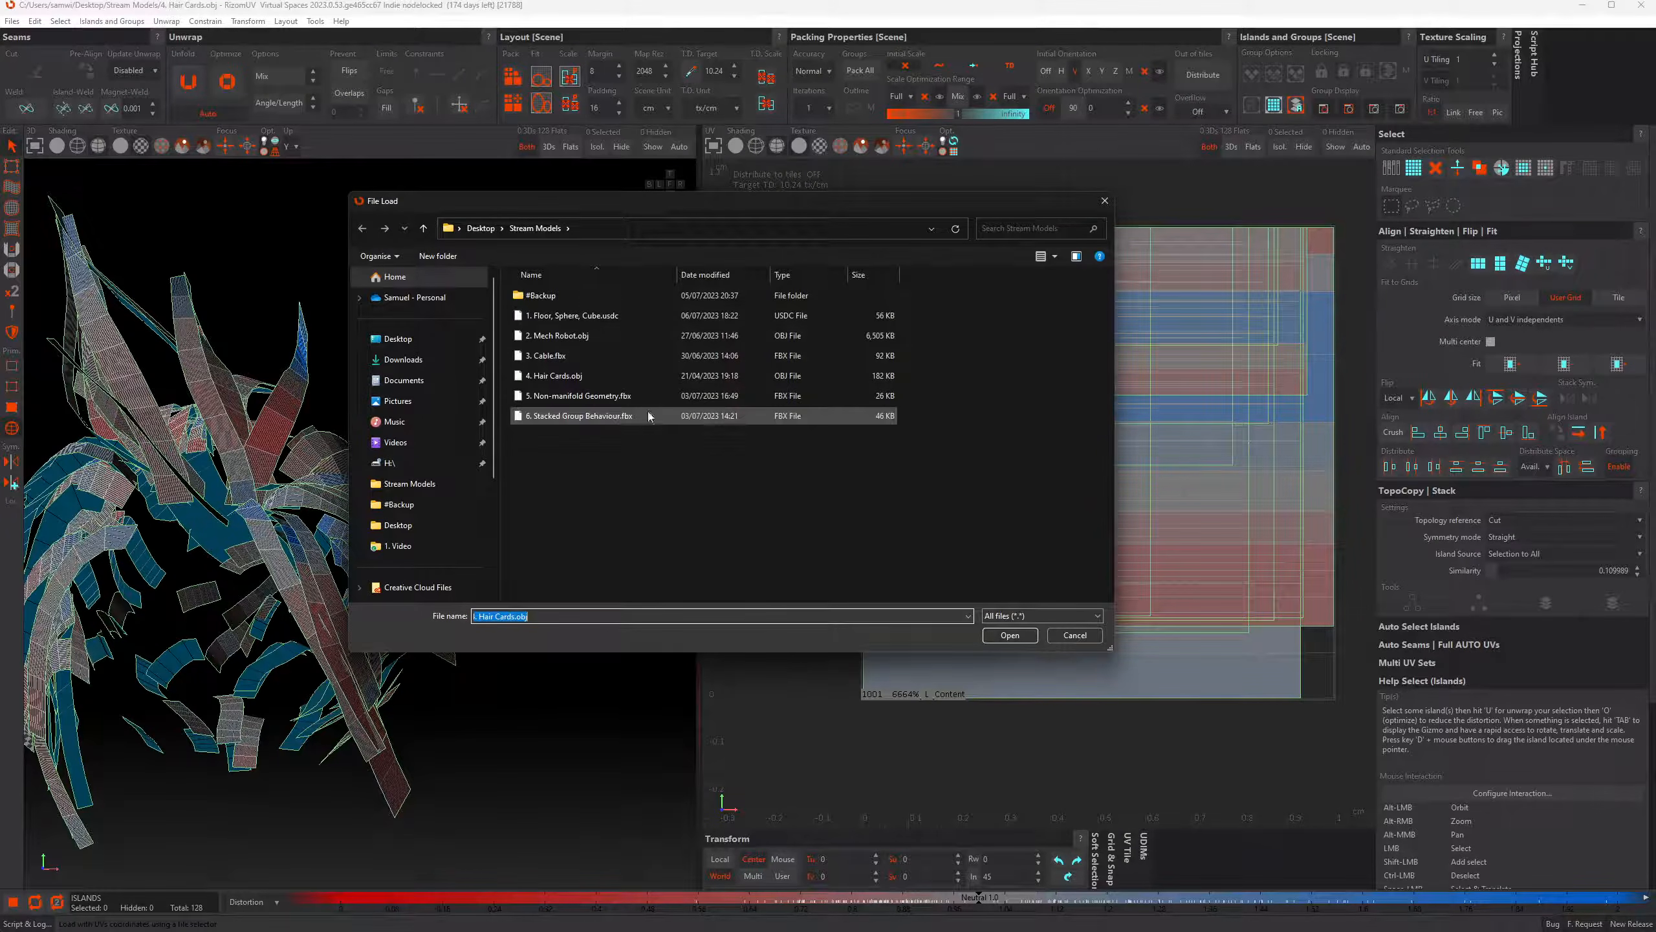
double_click(557, 377)
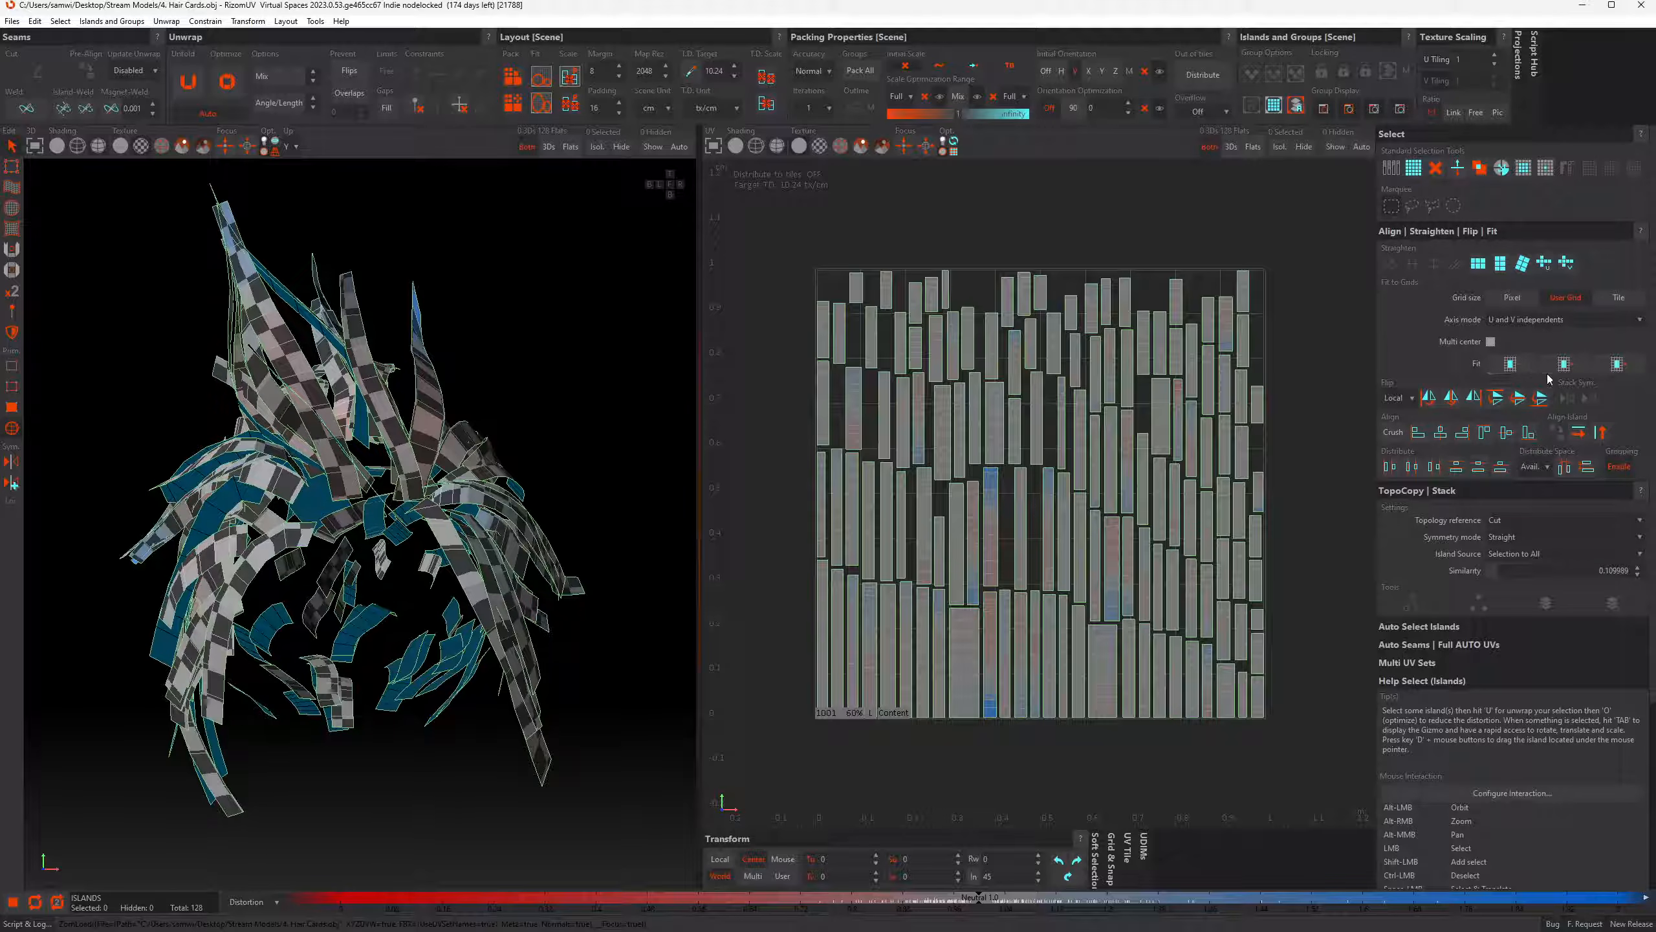
Fit all hair card islands to the full UV tile with the Fit to Grids size set to Tile
left_click(1620, 298)
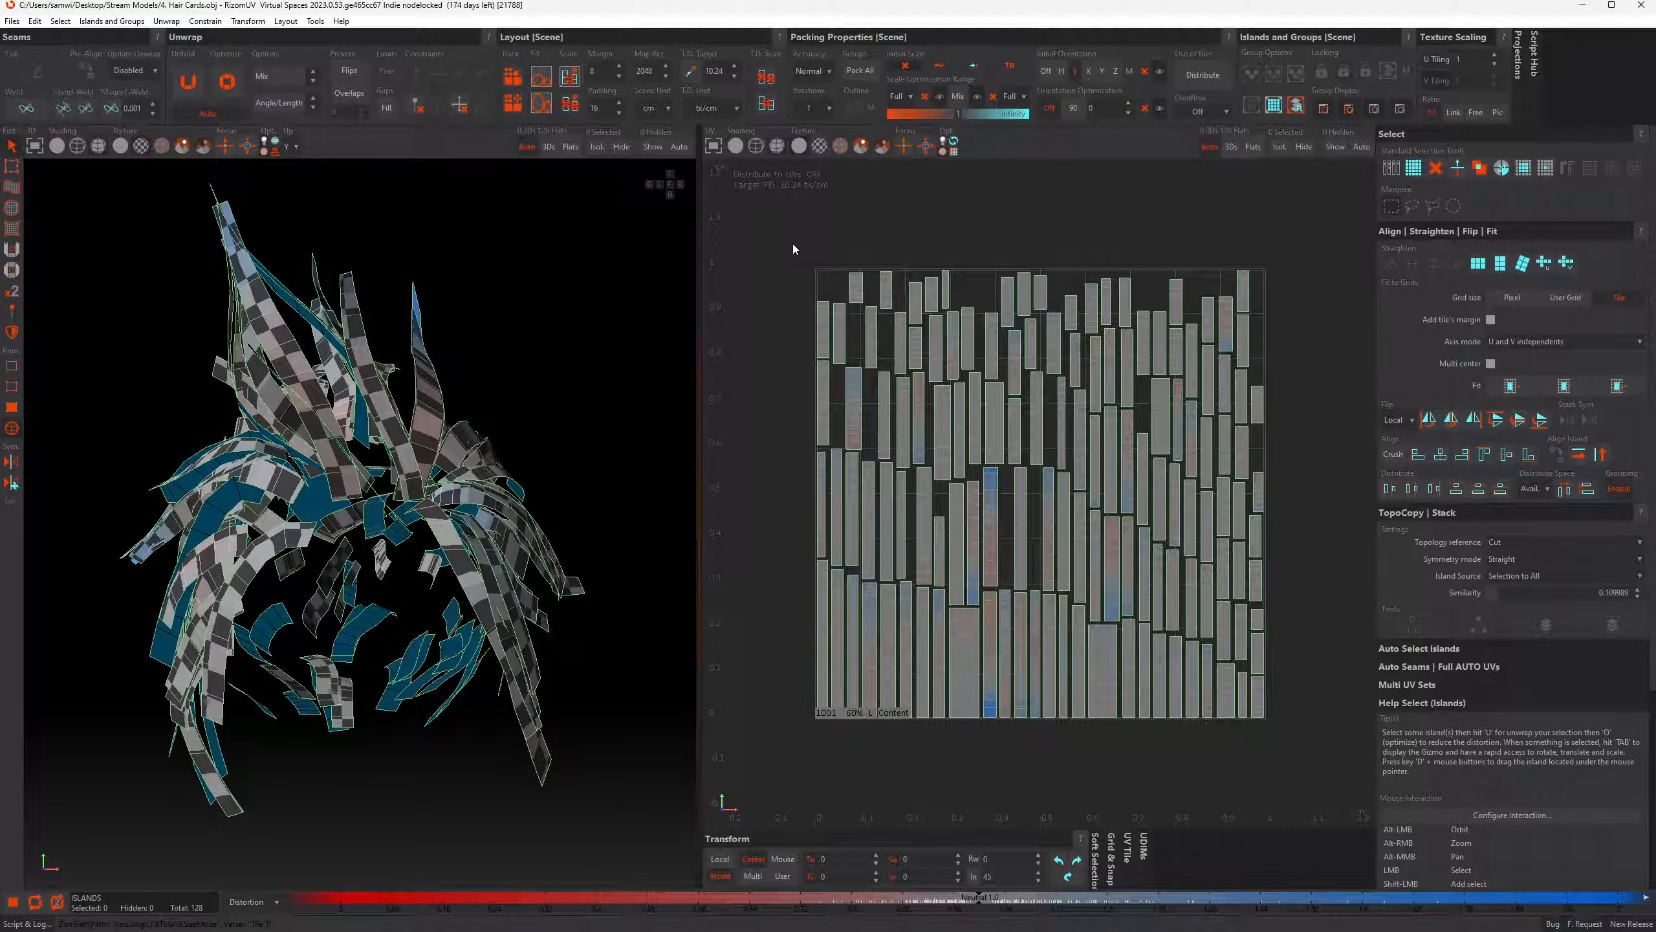
left_click_drag(793, 245, 1297, 734)
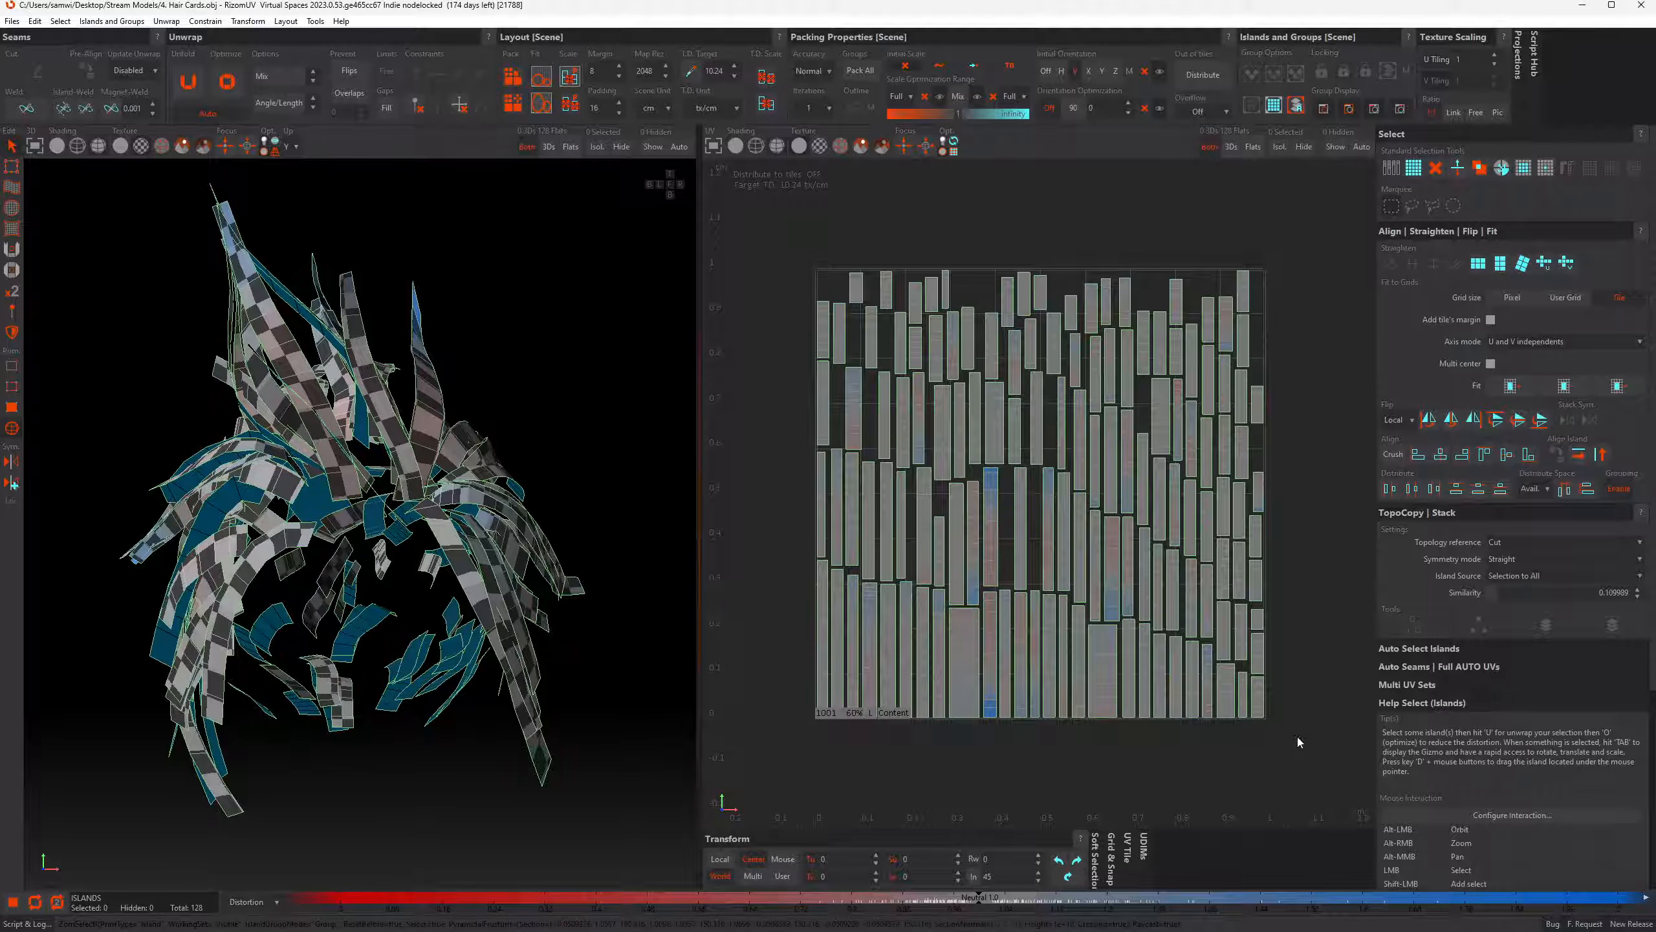
left_click(1504, 390)
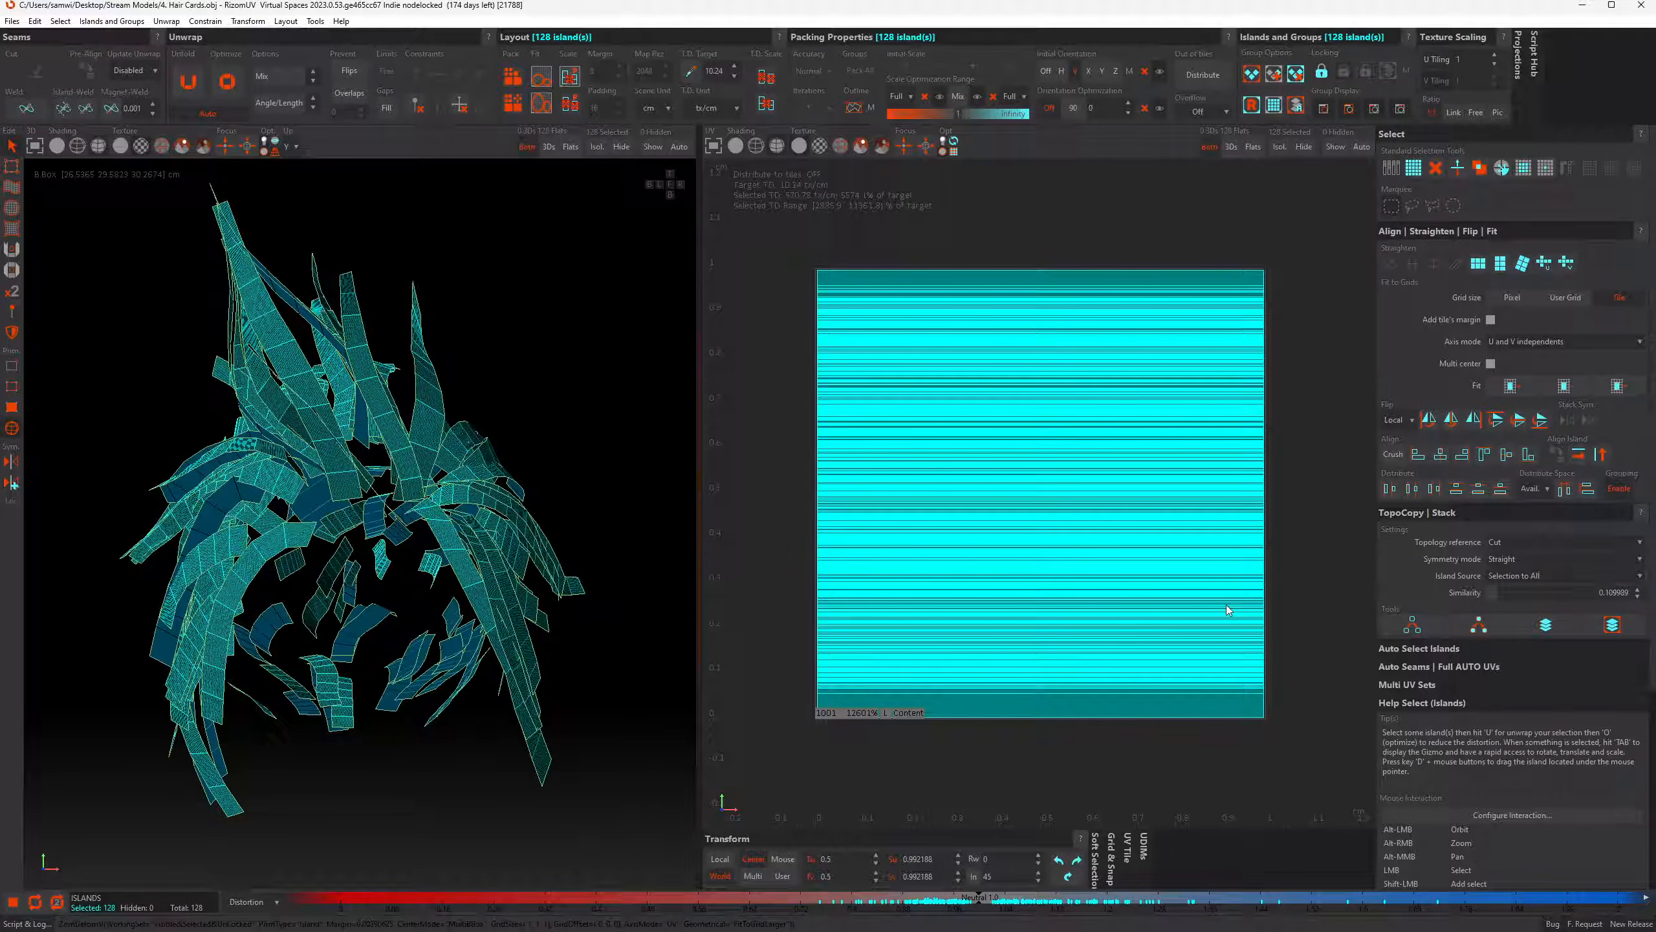
Check individual hair cards on the model to see how each one's island fills the UV tile
left_click(1068, 619)
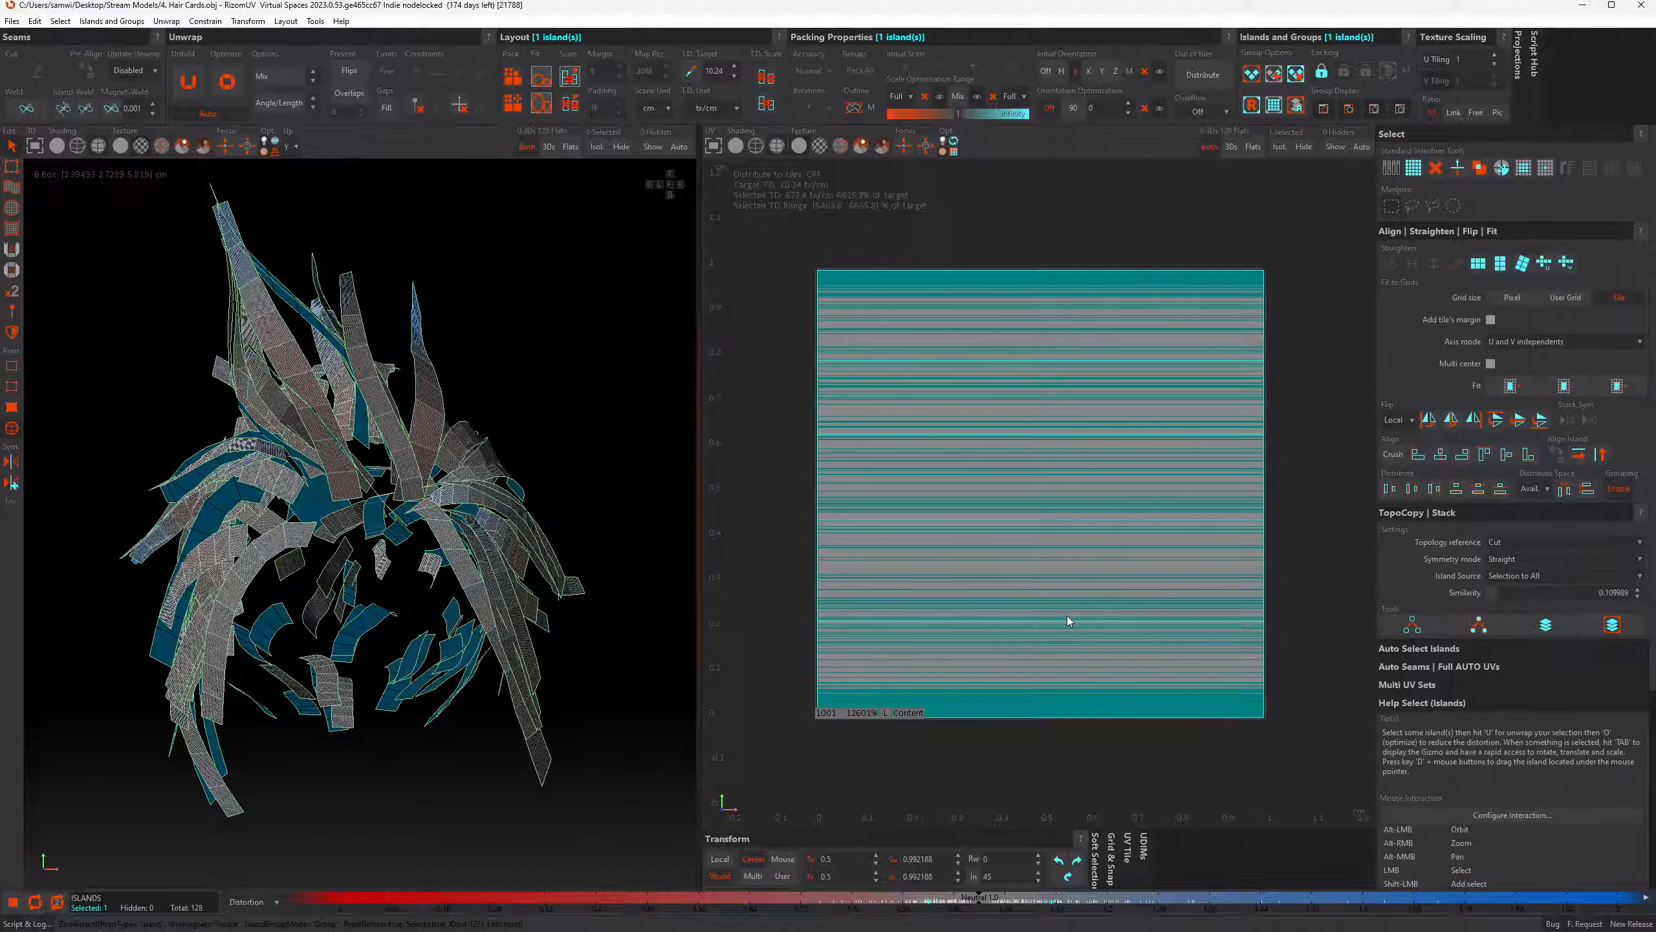
left_click_drag(601, 453, 425, 578, "alt")
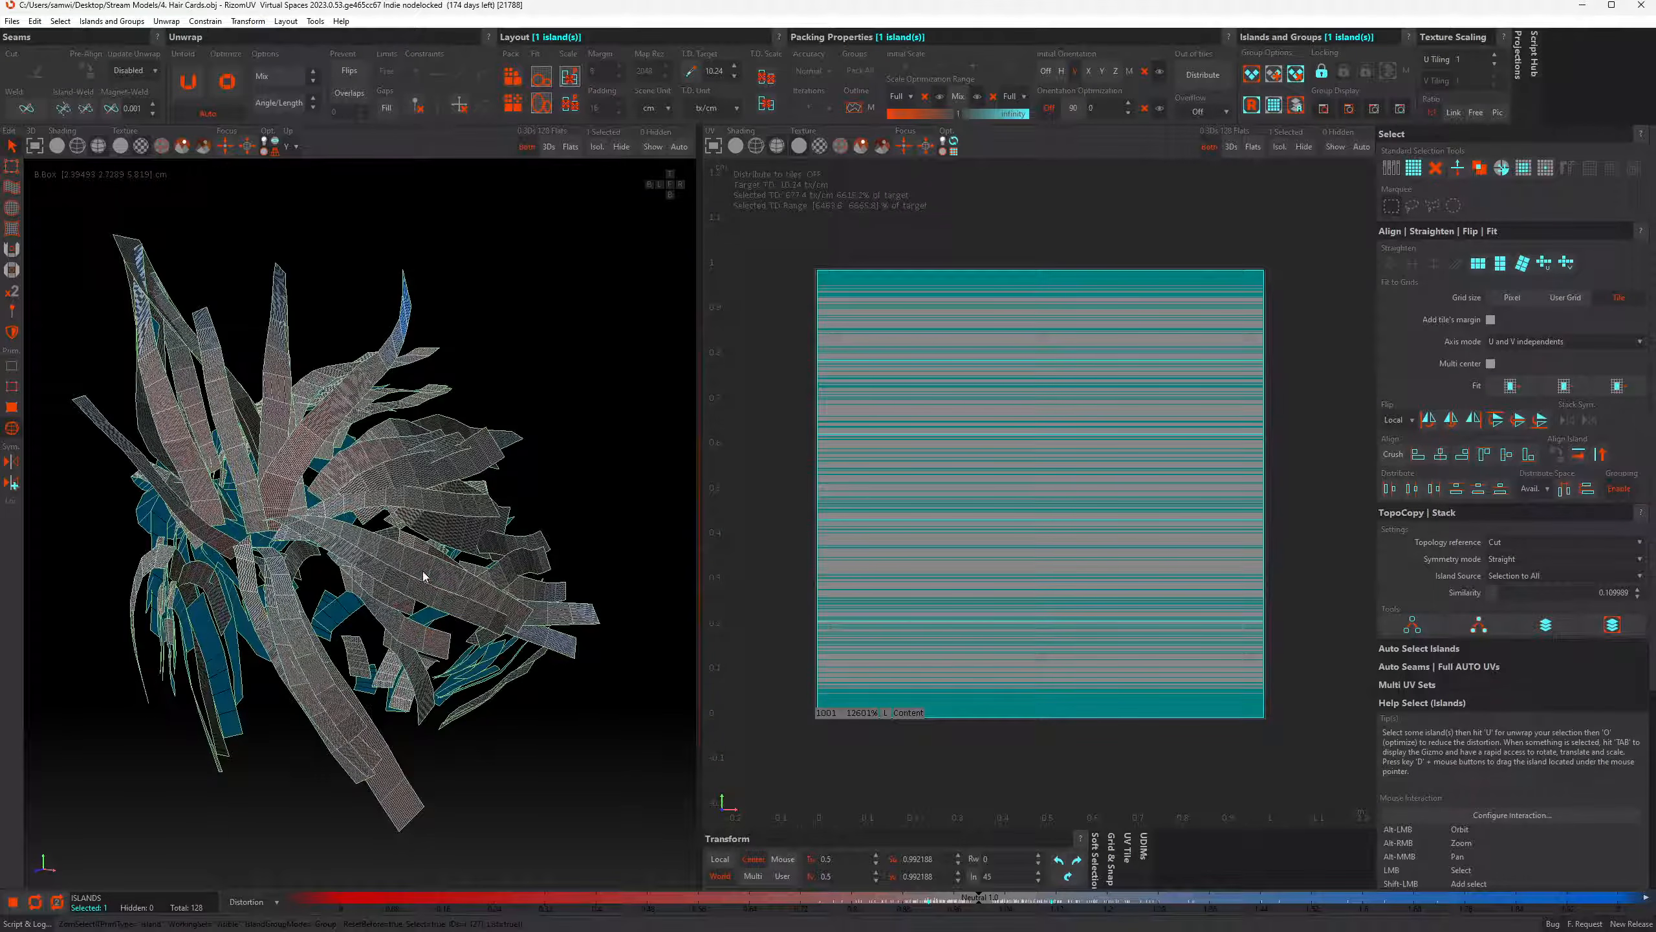
left_click(423, 576)
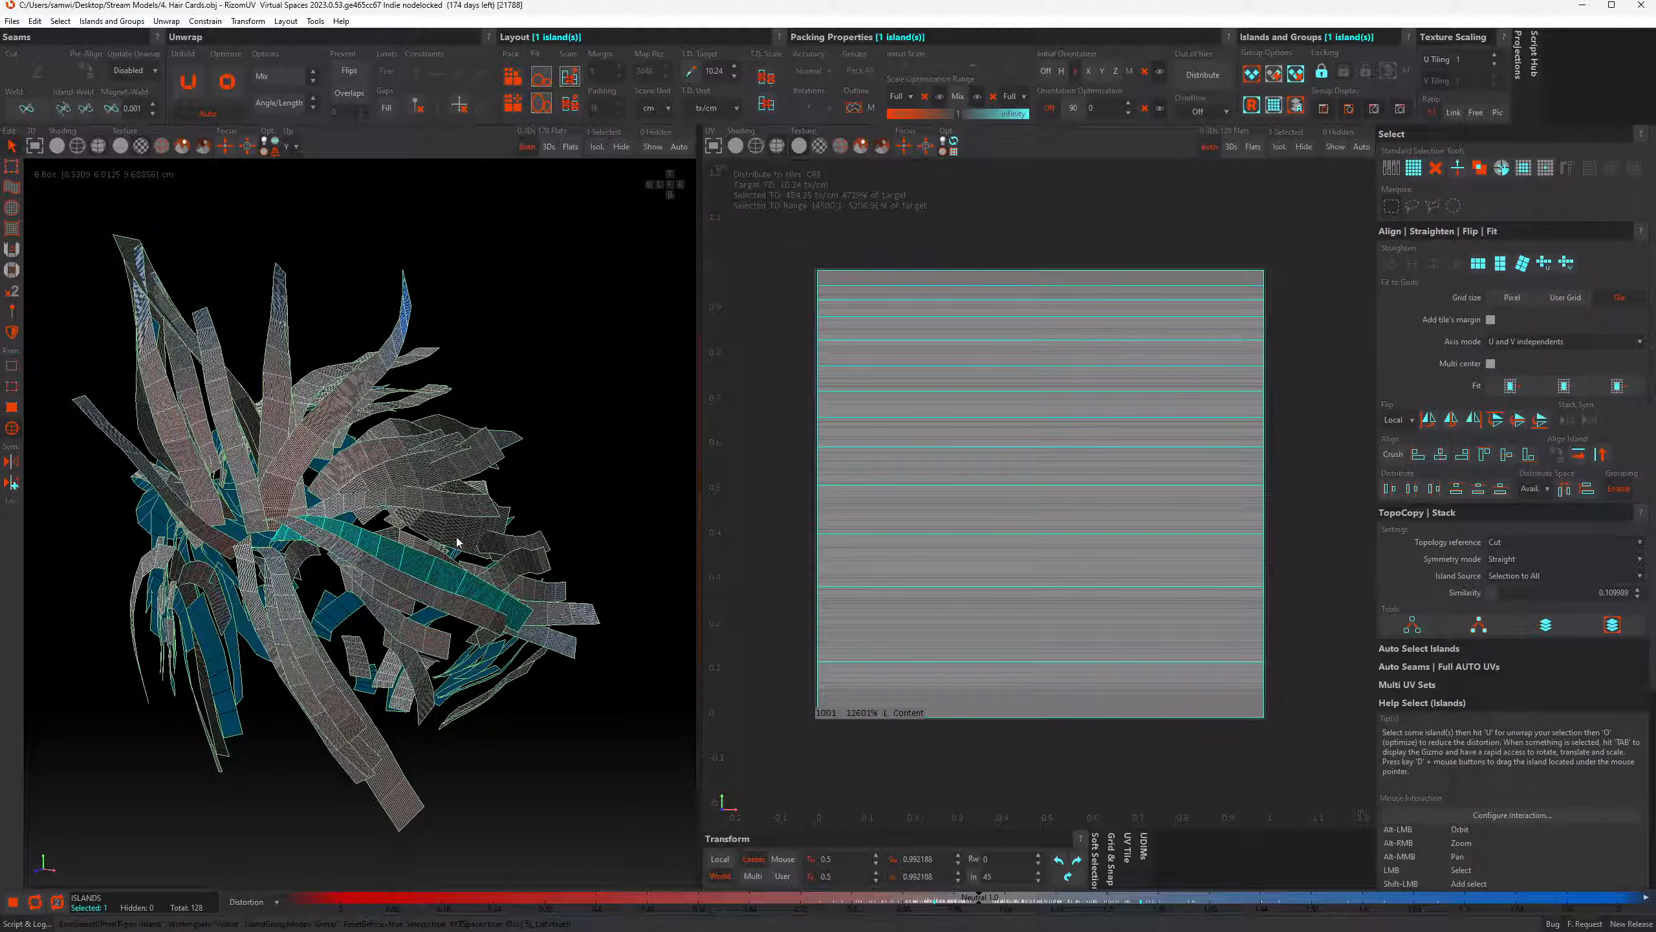
left_click(411, 500)
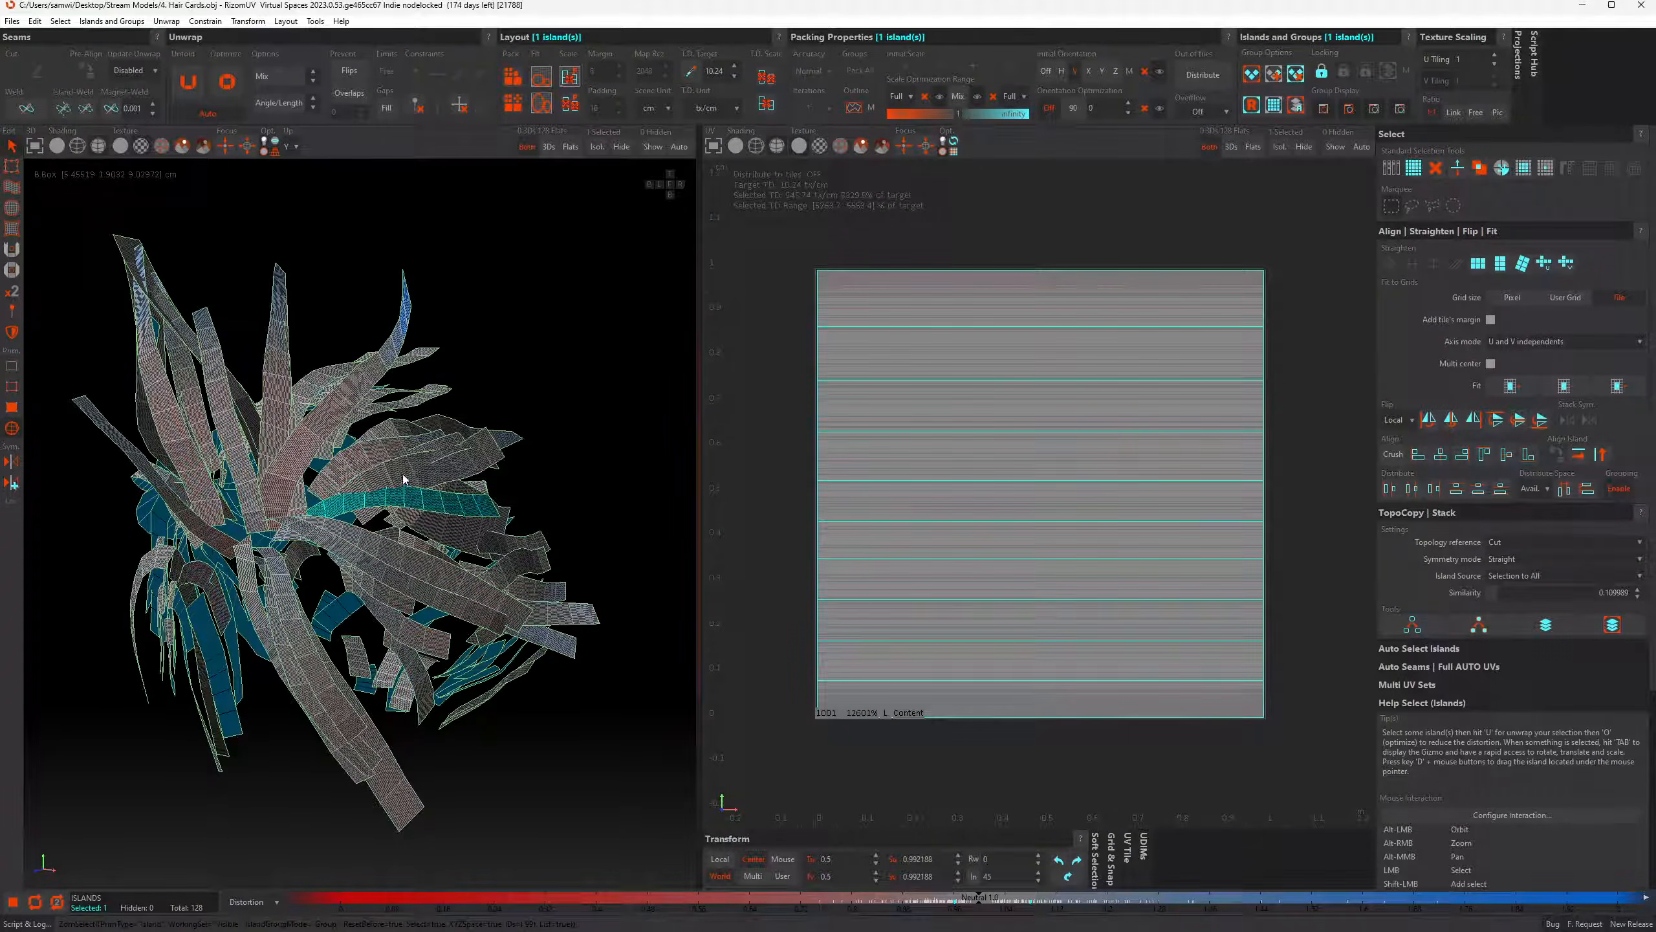
left_click(403, 475)
left_click(358, 463)
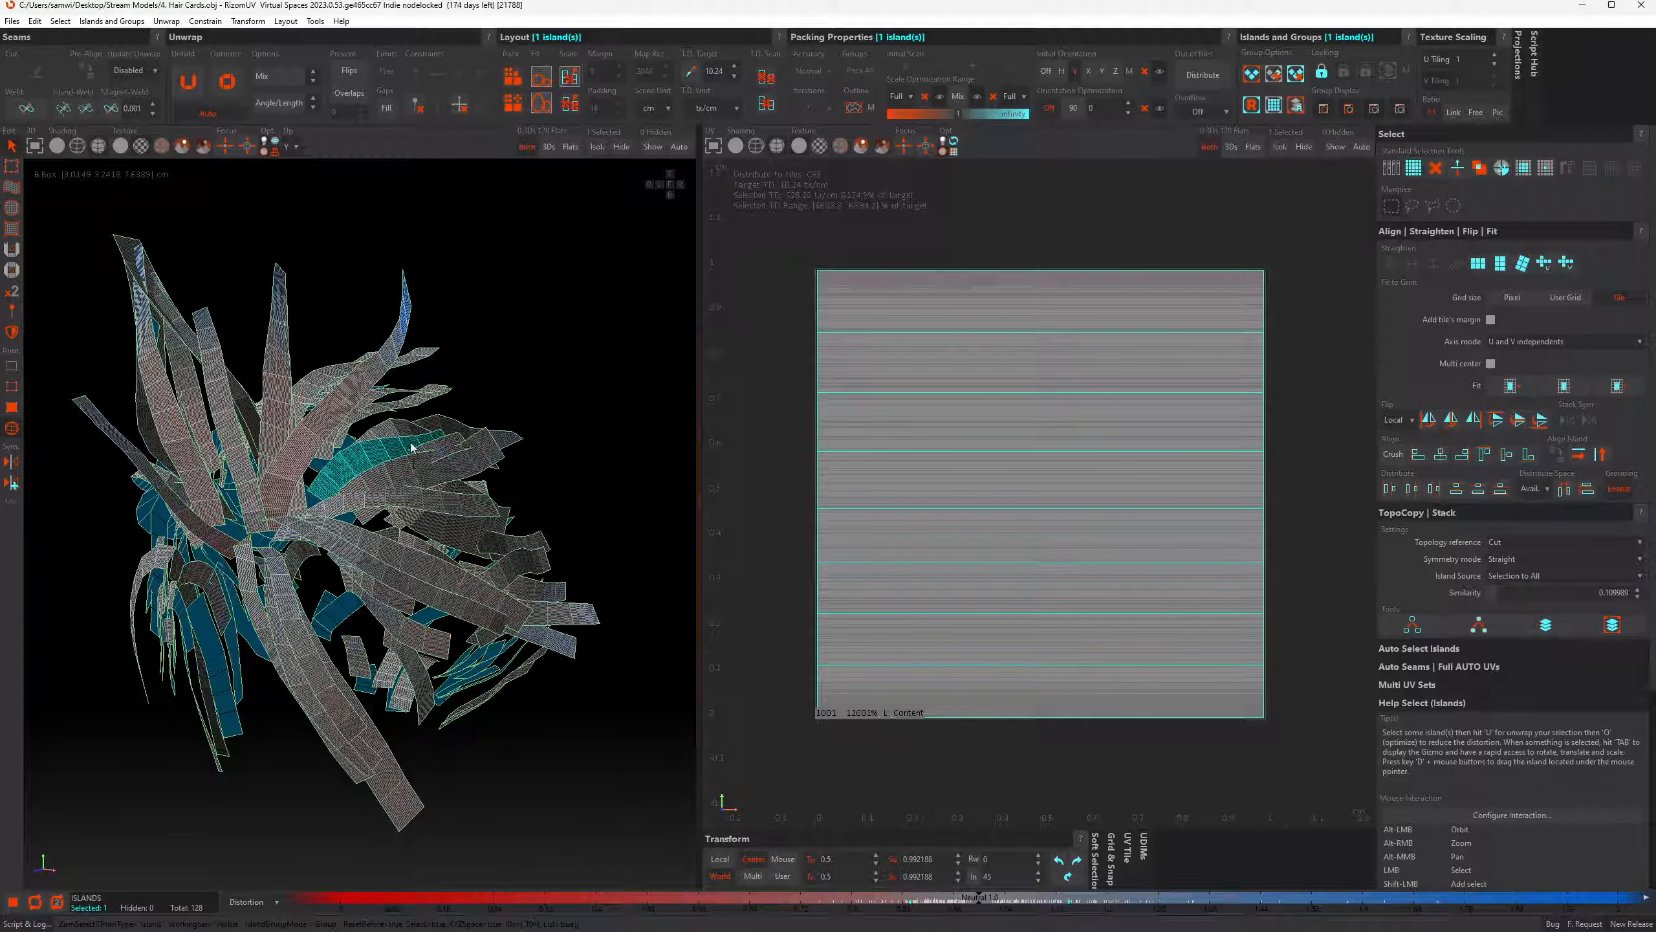
left_click(399, 431)
Undo back to the original packed layout with all islands selected, refit them to the tile, and examine the tile's upper-left corner
key("ctrl+z")
key("ctrl+z")
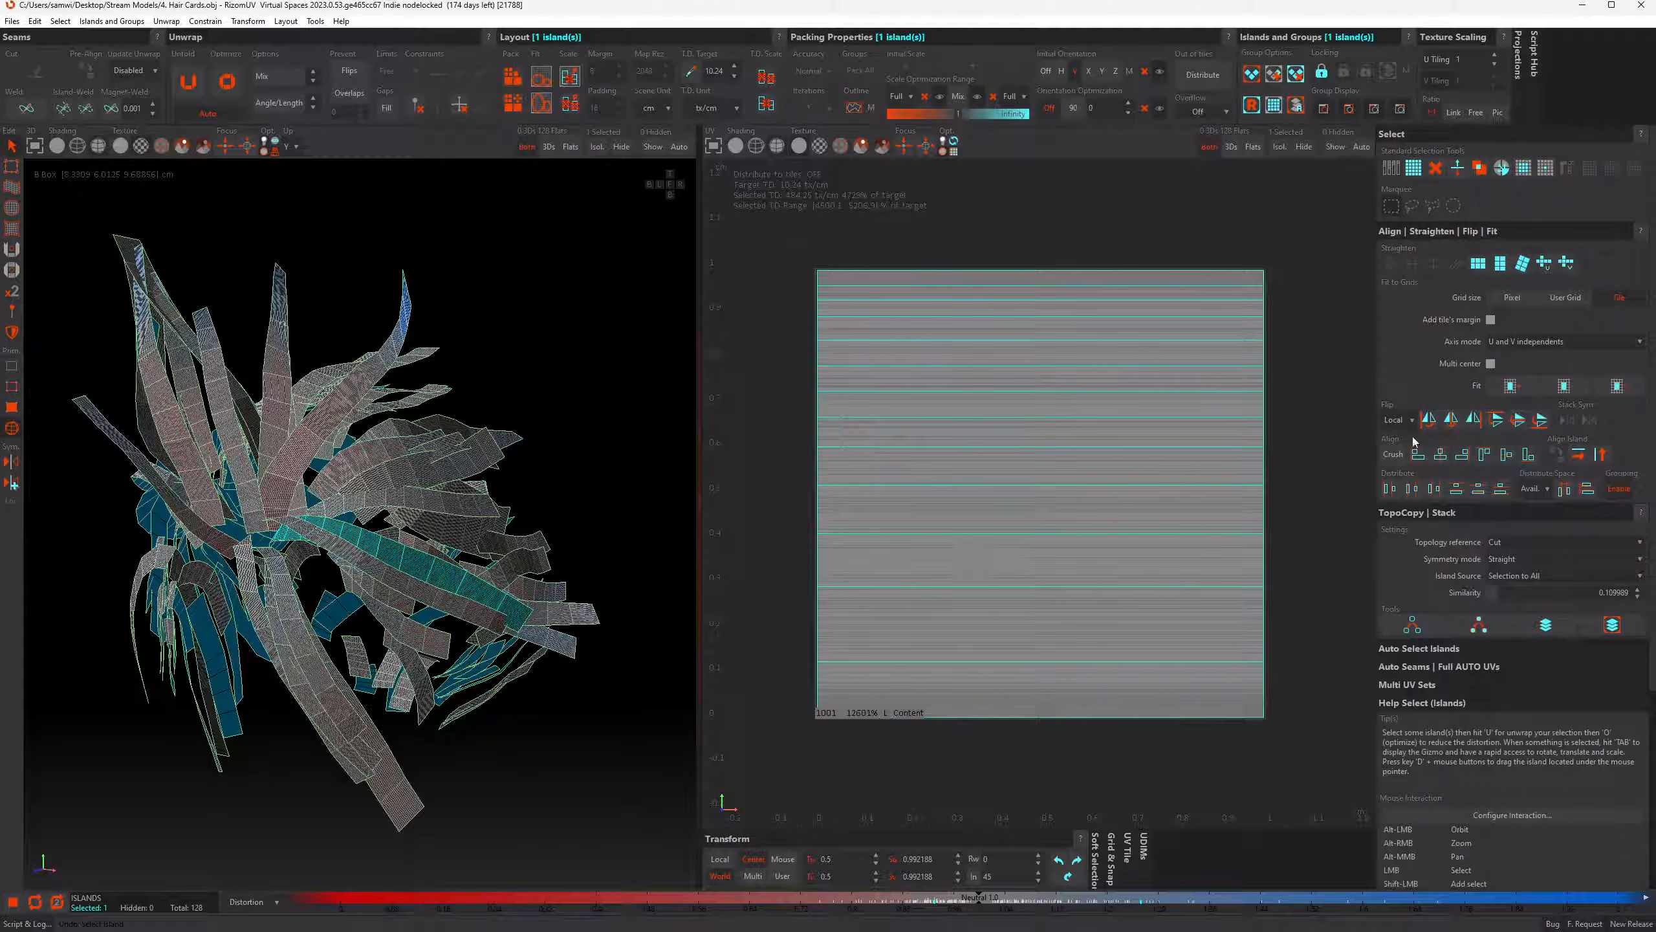
key("ctrl+z")
key("ctrl+z")
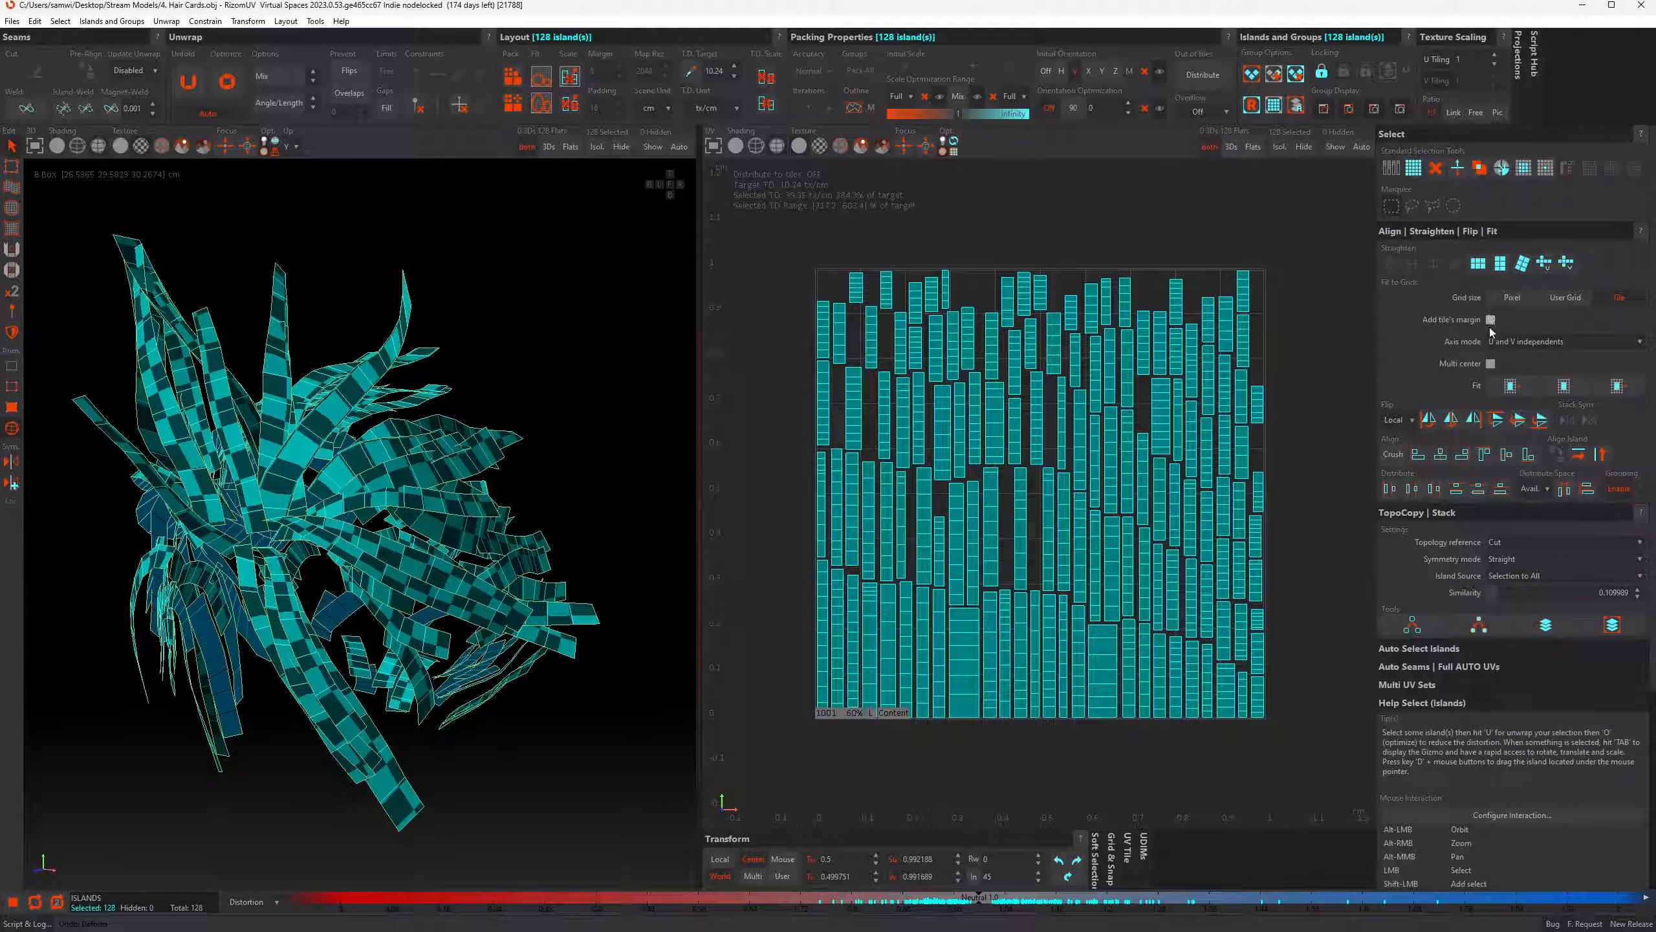
left_click(1503, 390)
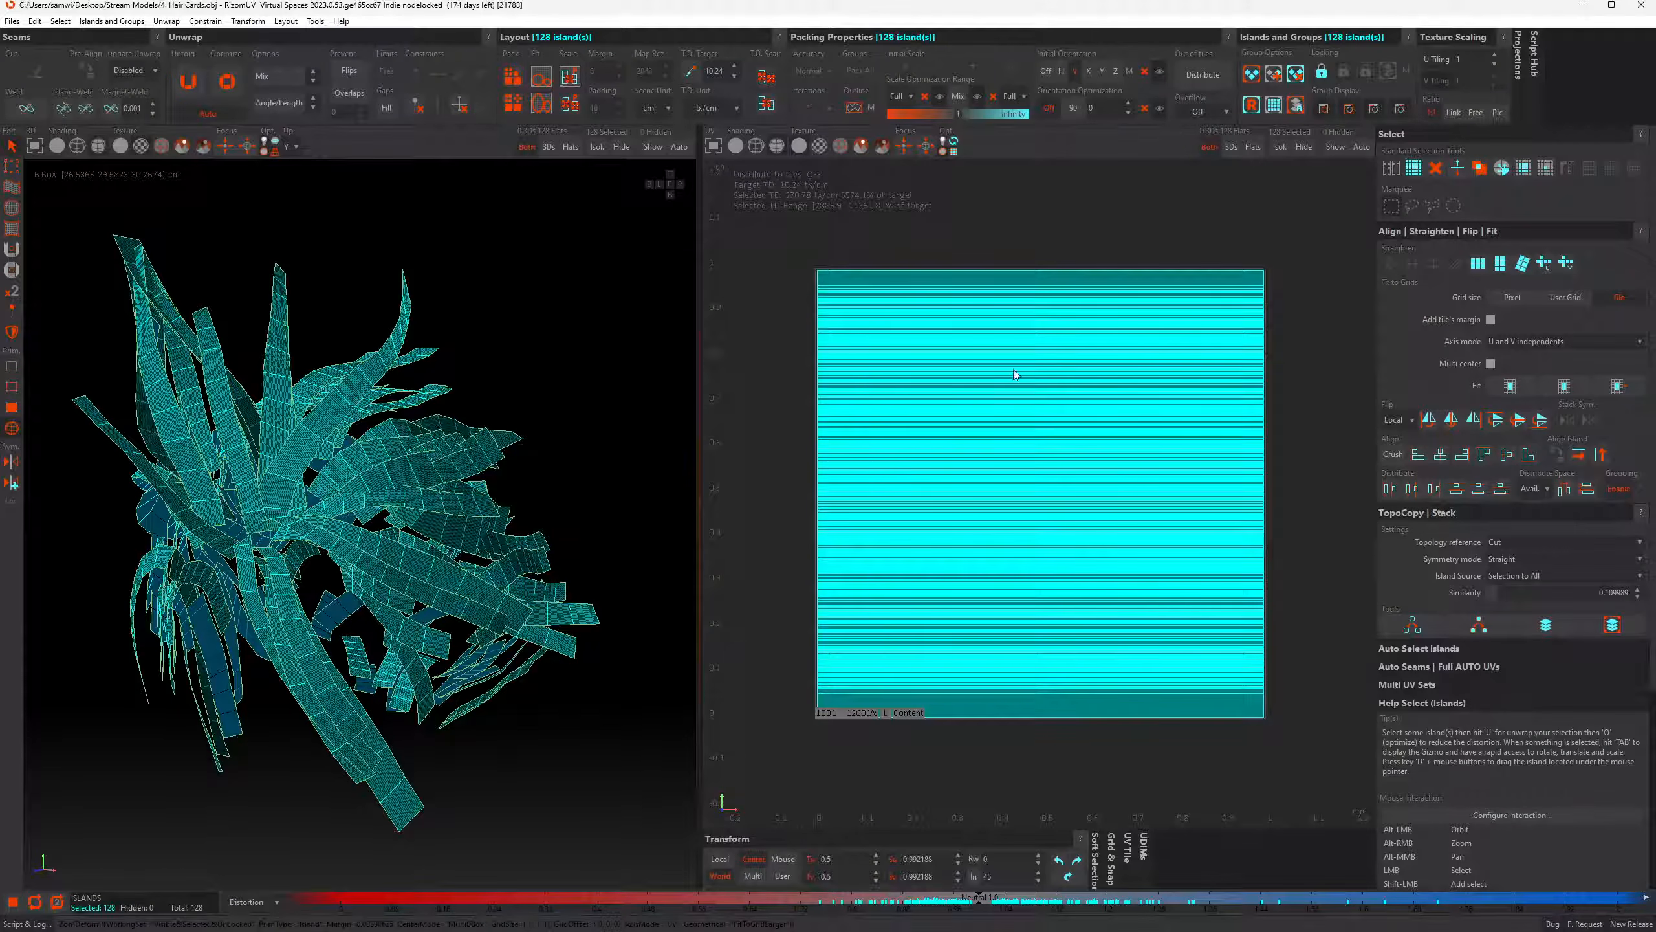
scroll(786, 244, "up", 10)
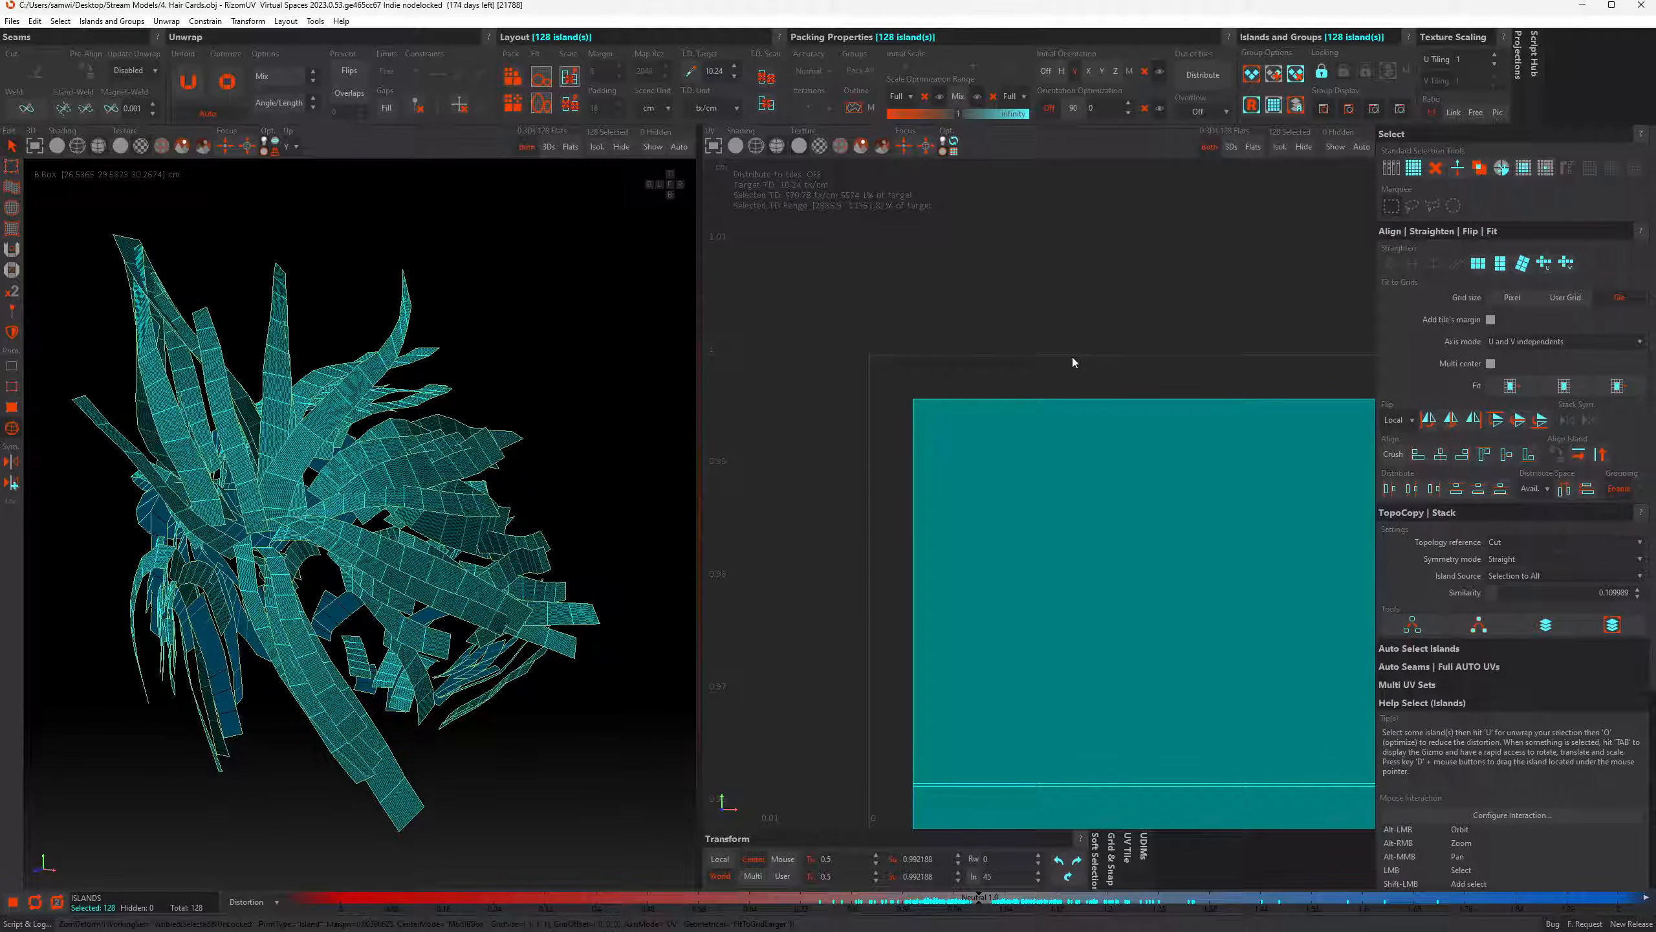
Try fitting all hair card islands to the tile without the tile's margin, undo the fit, and re-enable the margin
scroll(1014, 441, "down", 2)
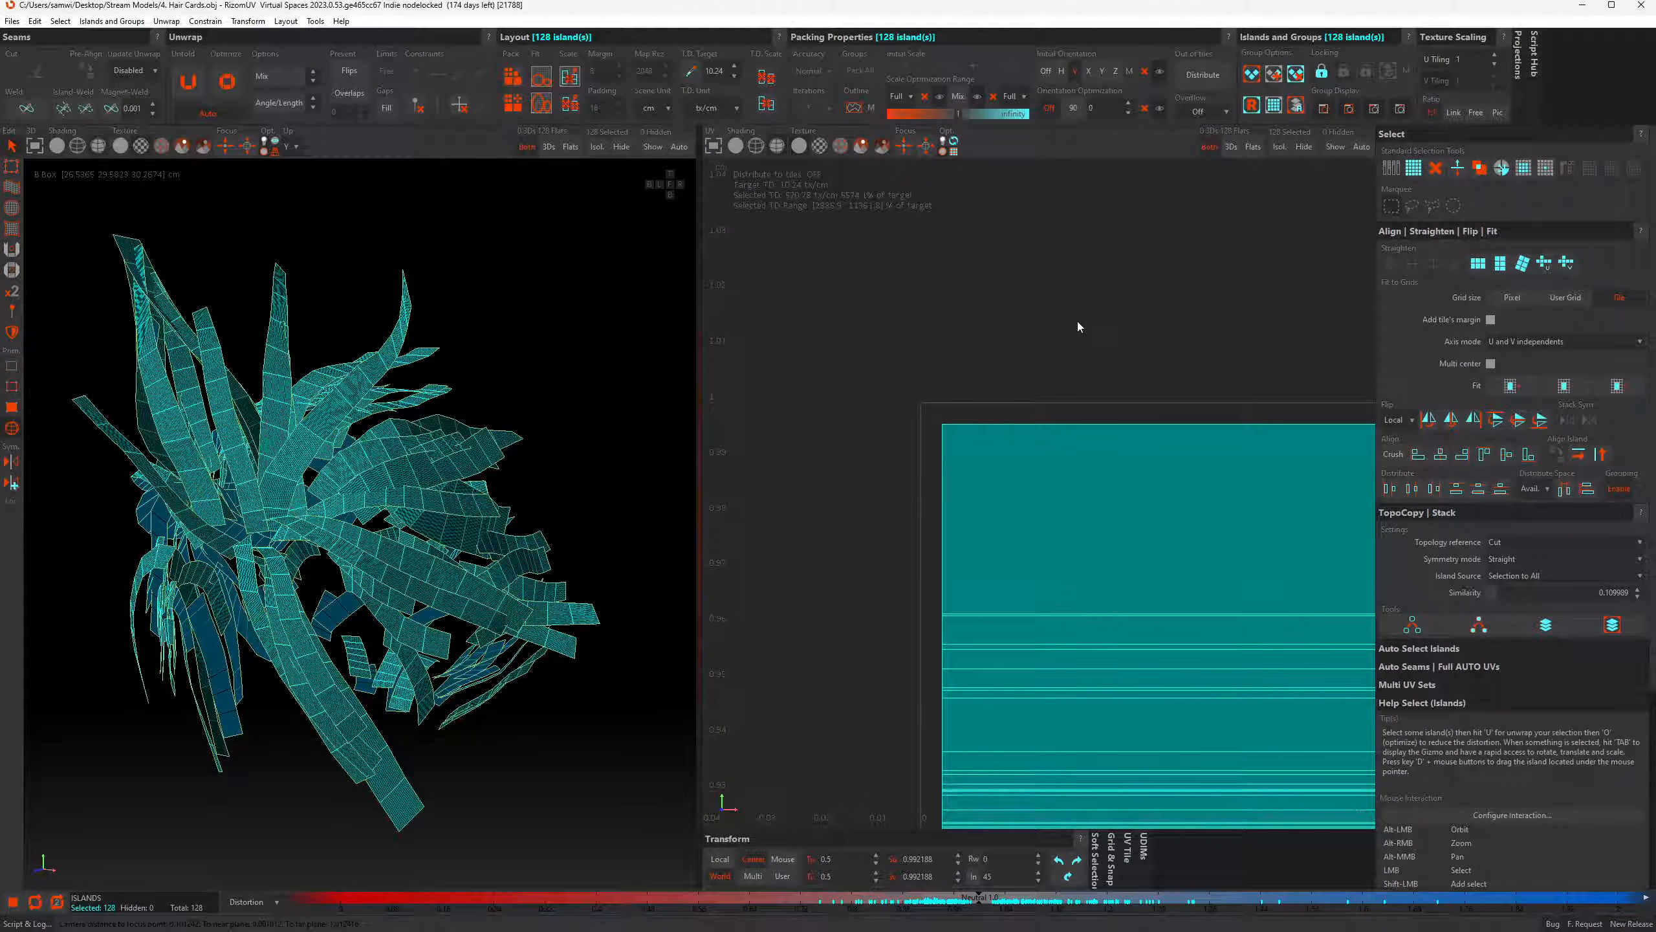
key("ctrl+z")
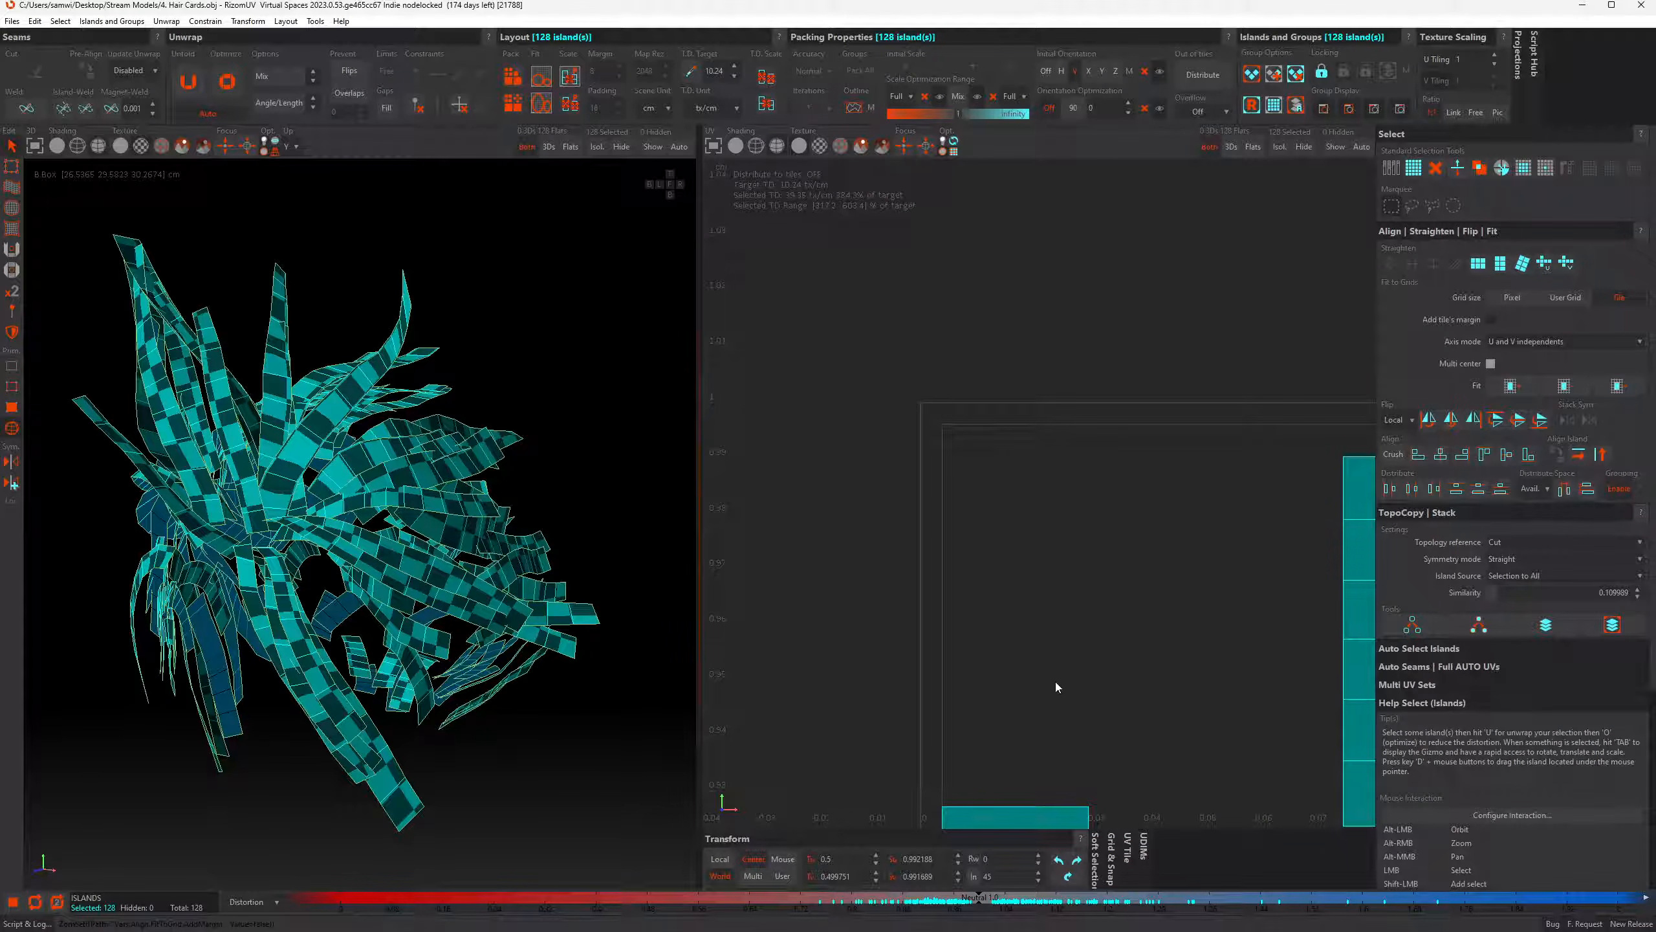
left_click(1501, 387)
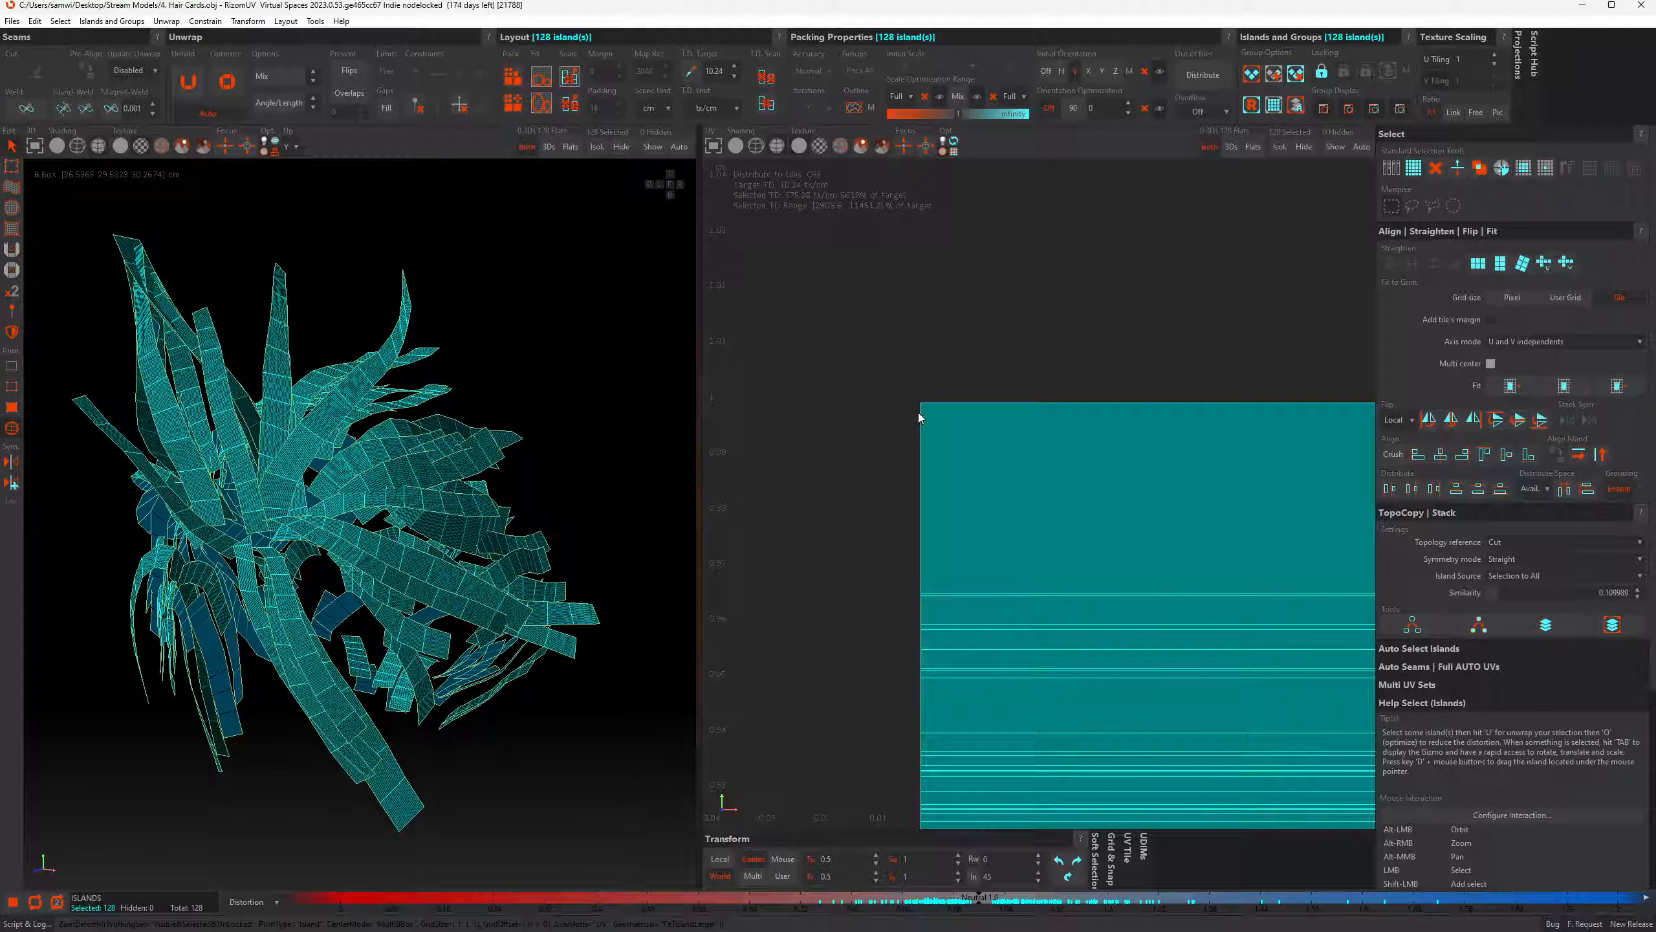
key("ctrl+z")
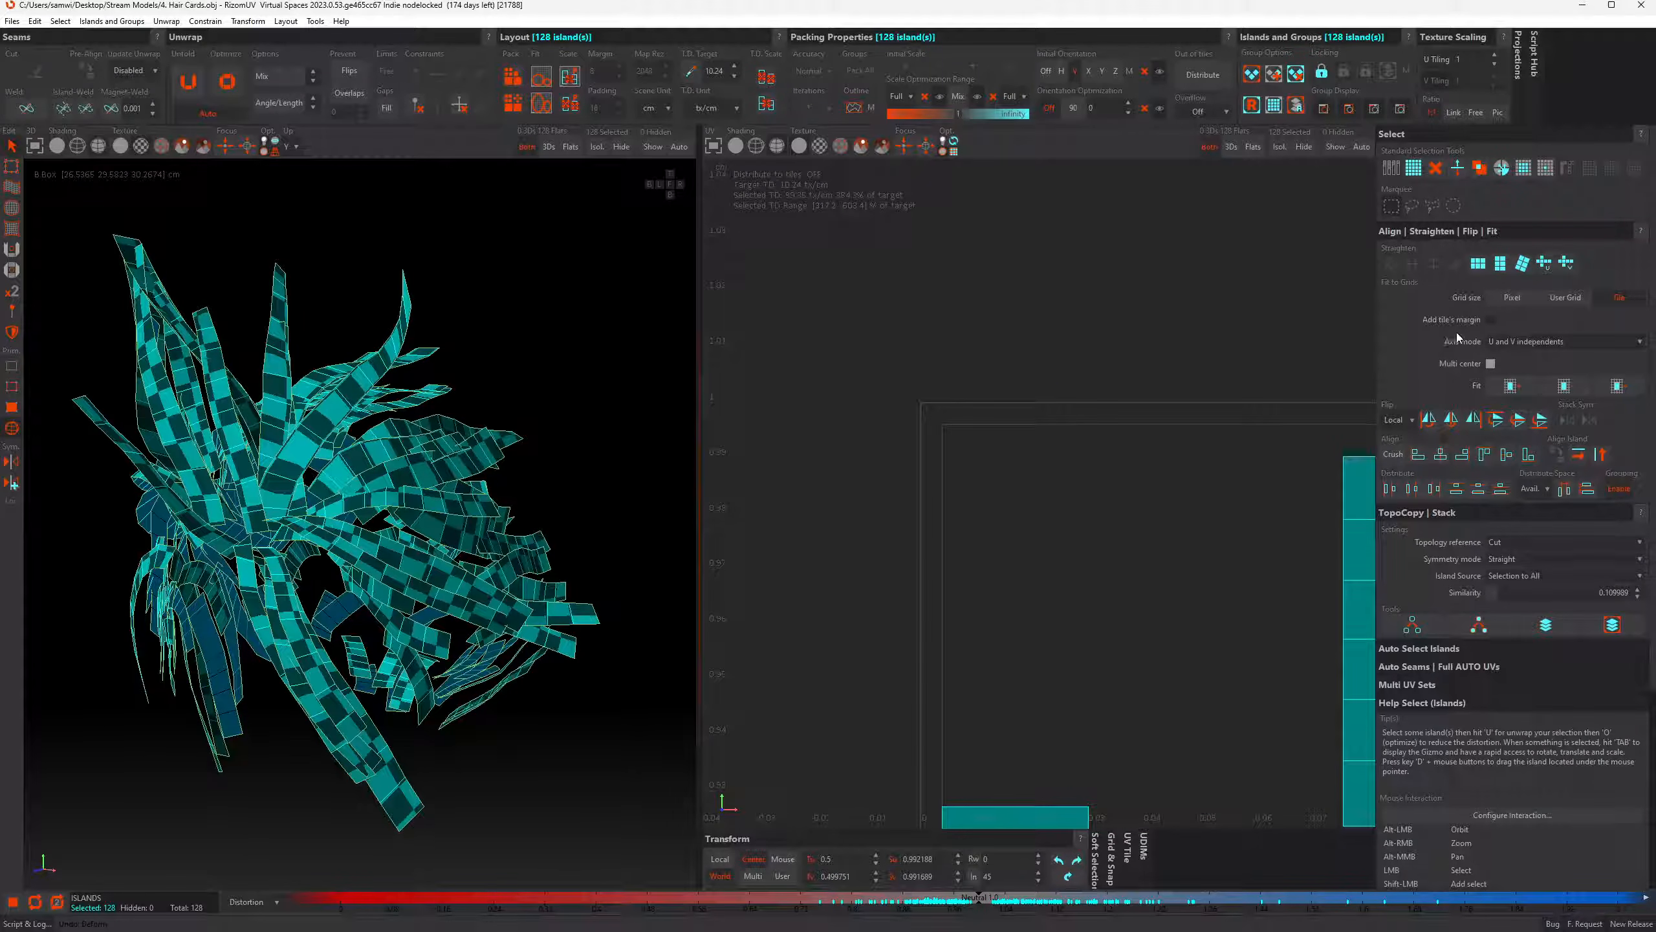
left_click(1491, 319)
Scale the whole packed hair card layout down about its centre to about 0.58 of the tile's width and height
scroll(935, 538, "down", 5)
scroll(928, 555, "up", 4)
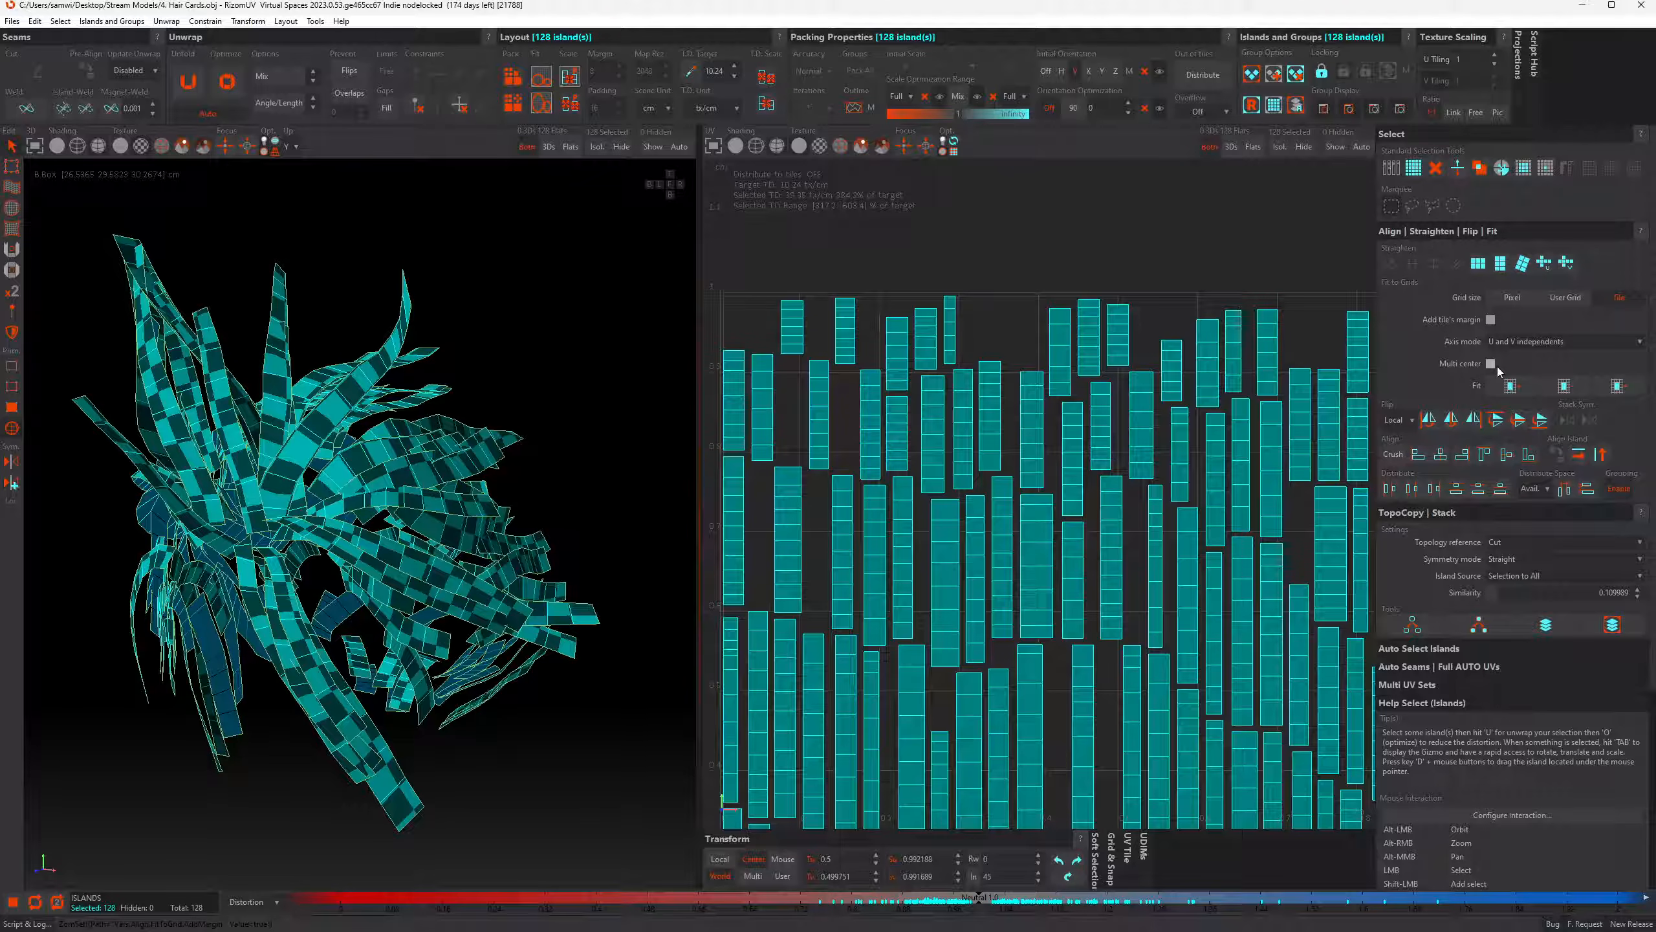
scroll(991, 483, "down", 5)
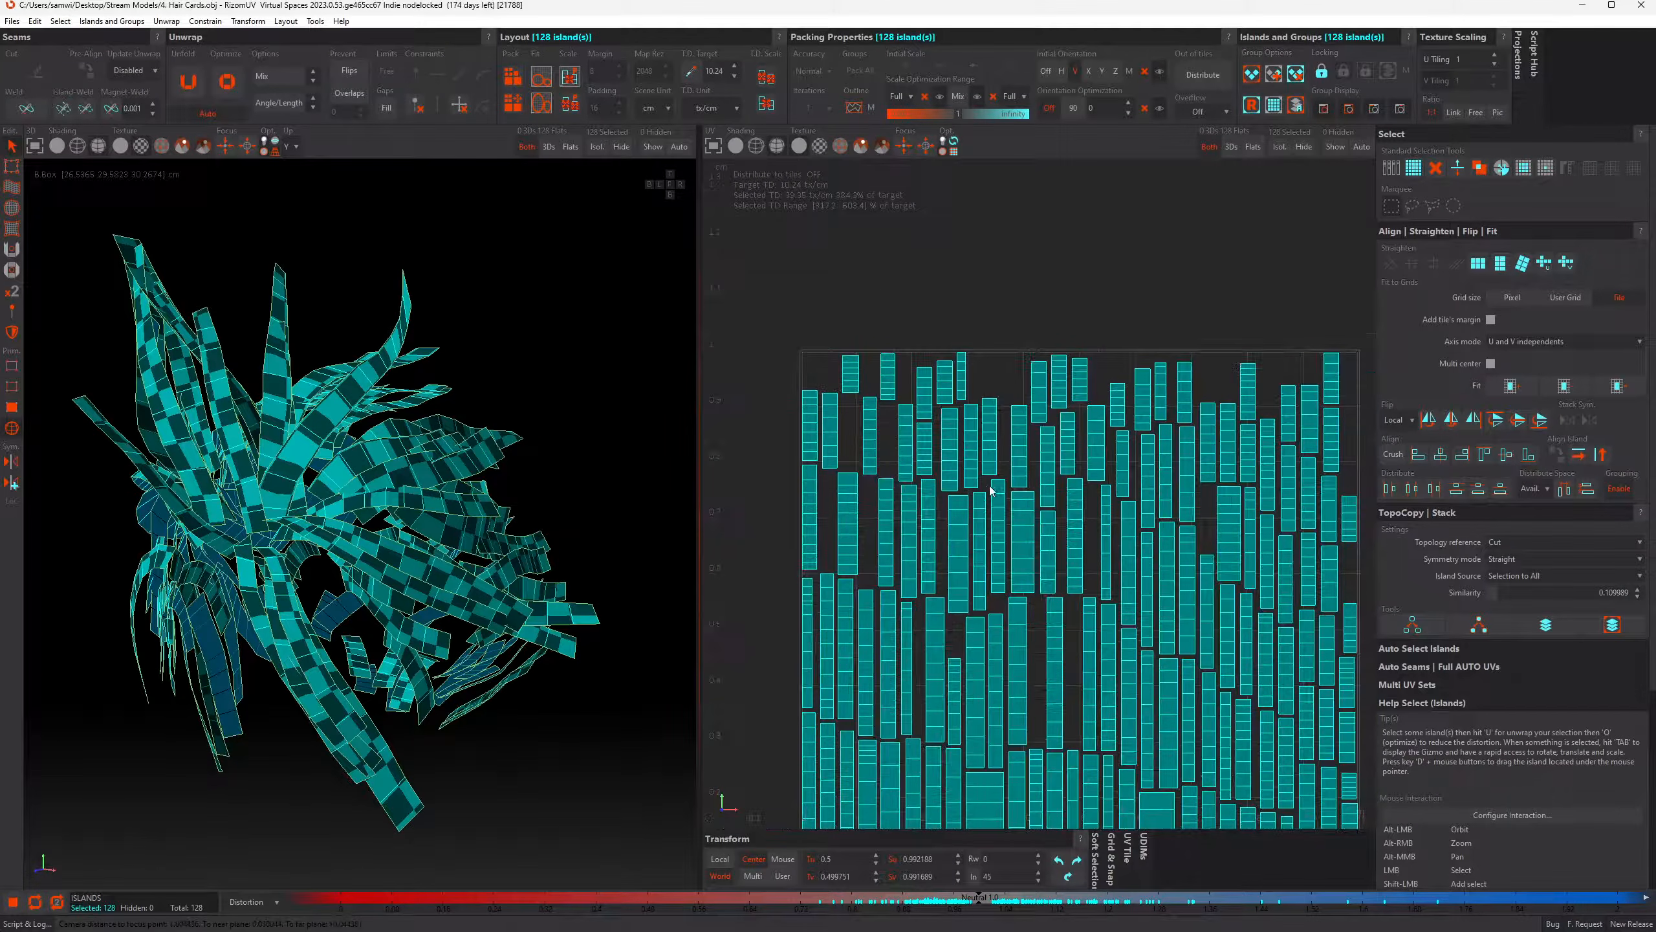
key("Tab")
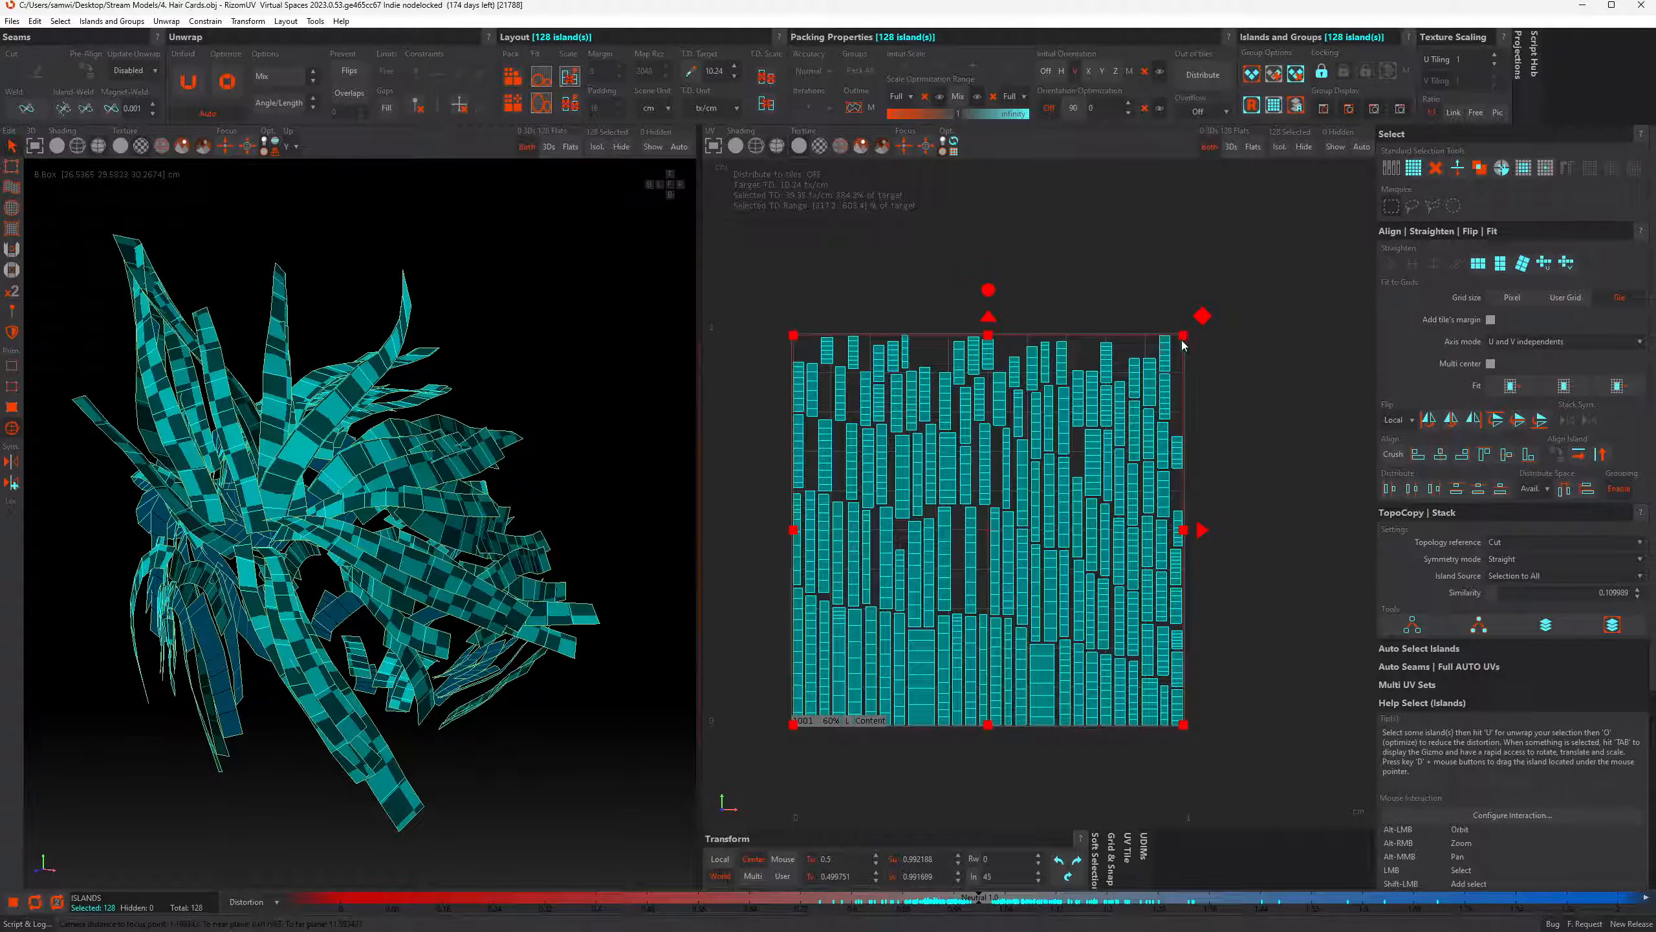
left_click_drag(1184, 335, 1156, 369)
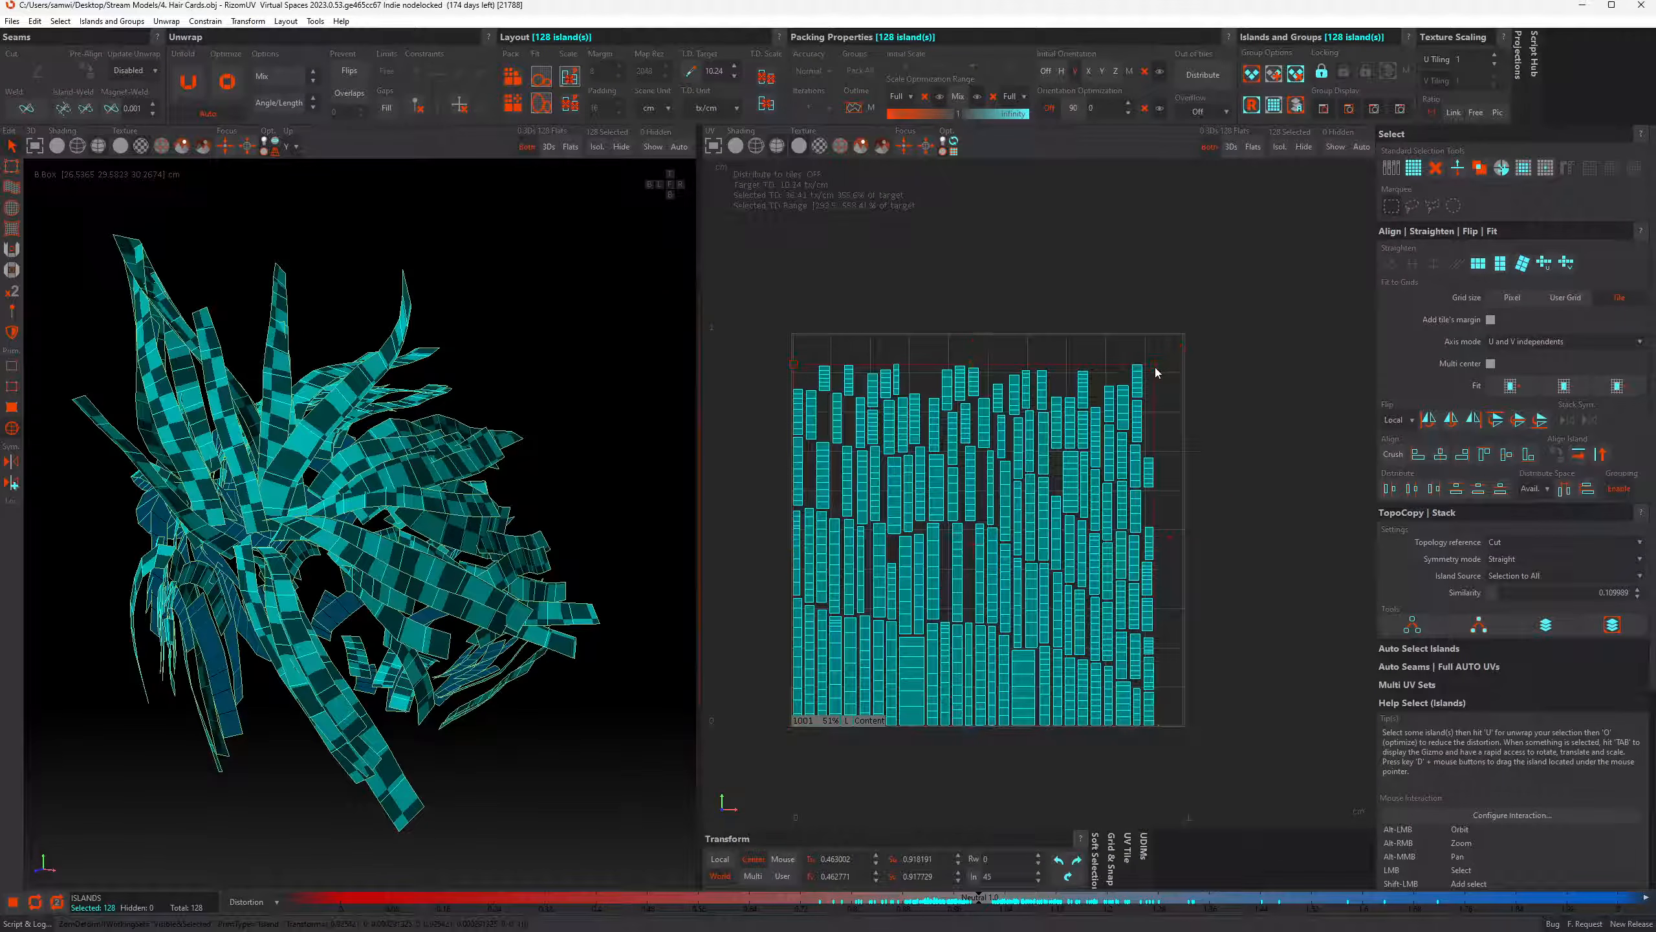
key("ctrl+z")
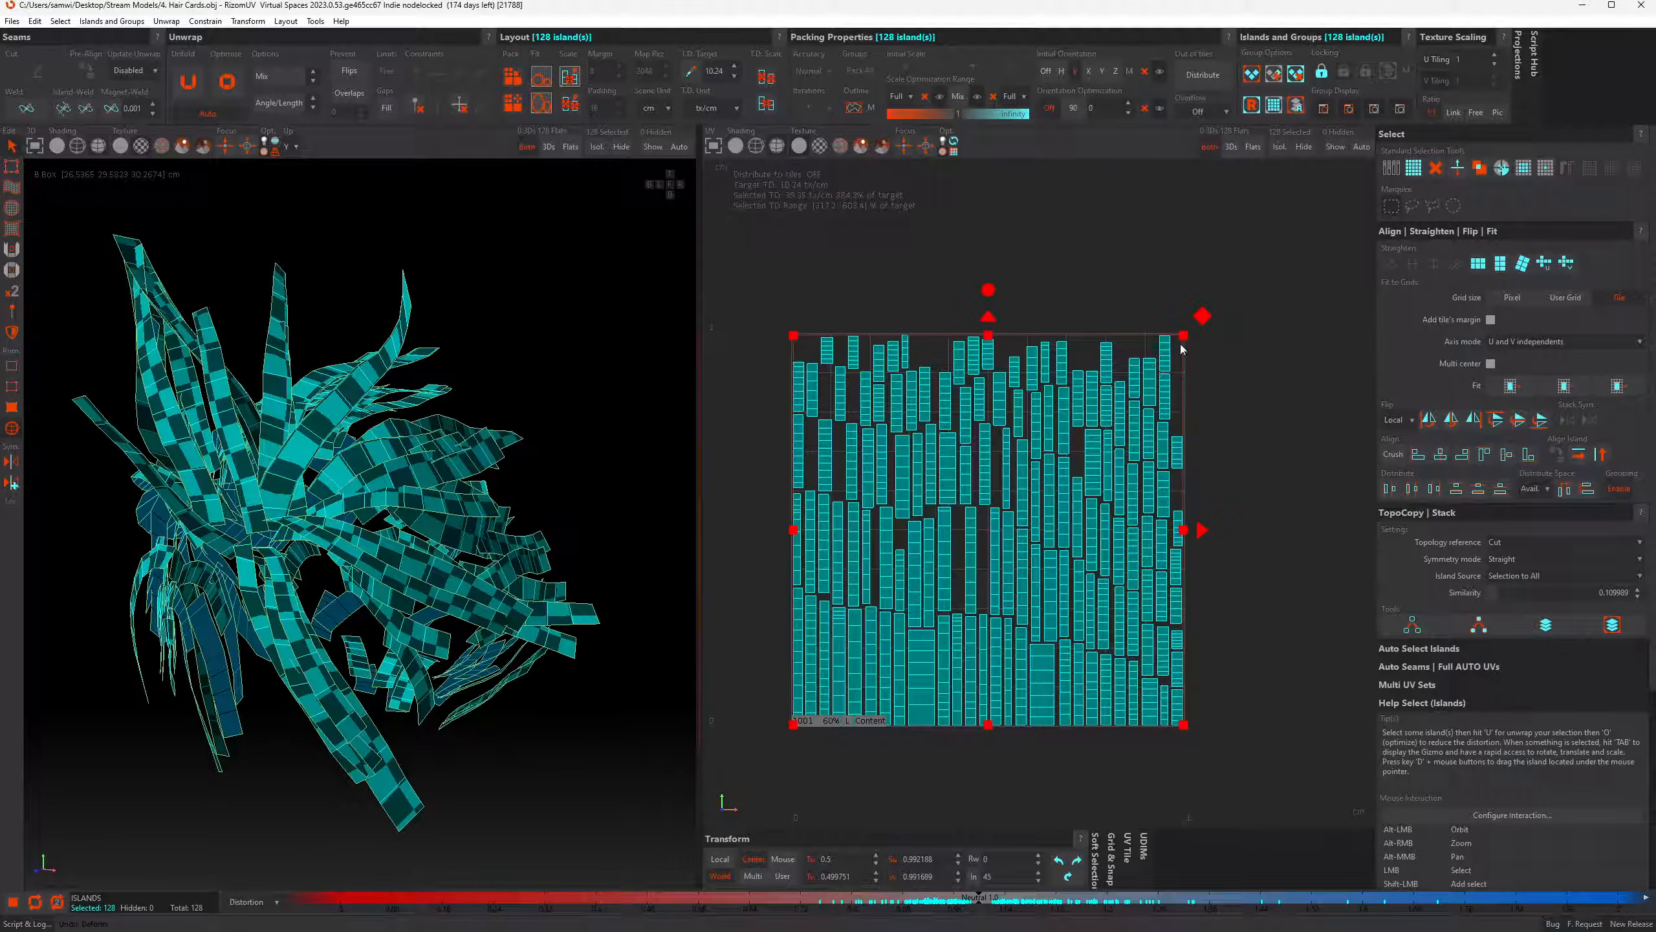
left_click_drag(1183, 335, 1117, 421)
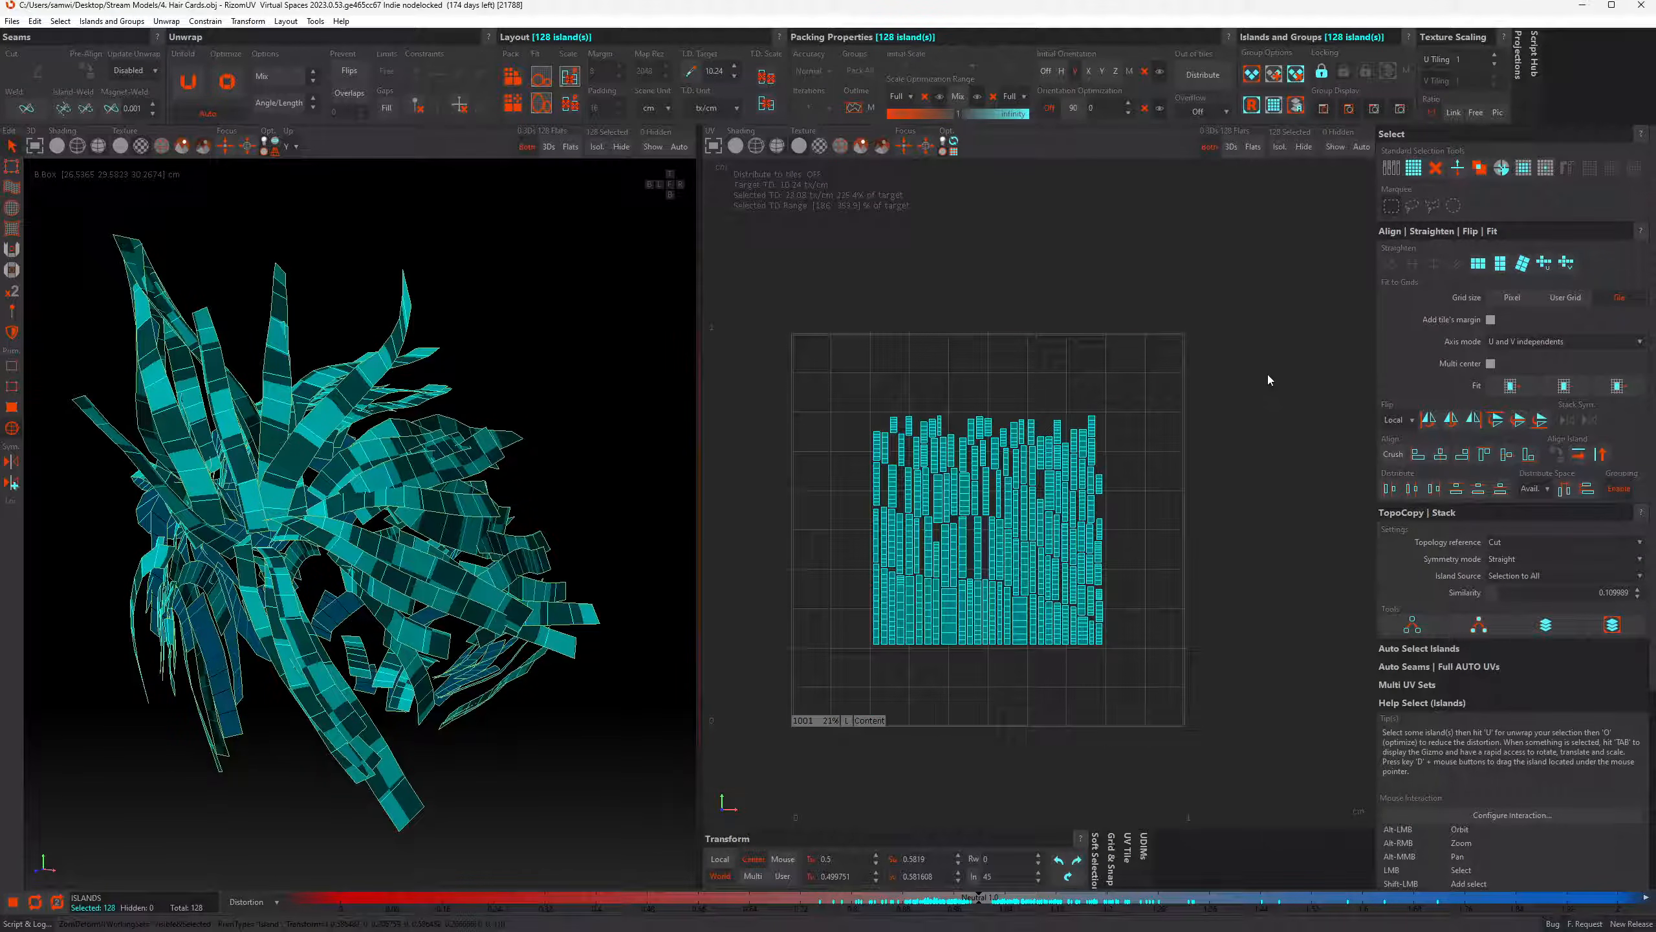
Try fitting the shrunken layout to the tile with Multi center off, re-enable Multi center, and undo the fit
left_click(1491, 363)
left_click(1502, 391)
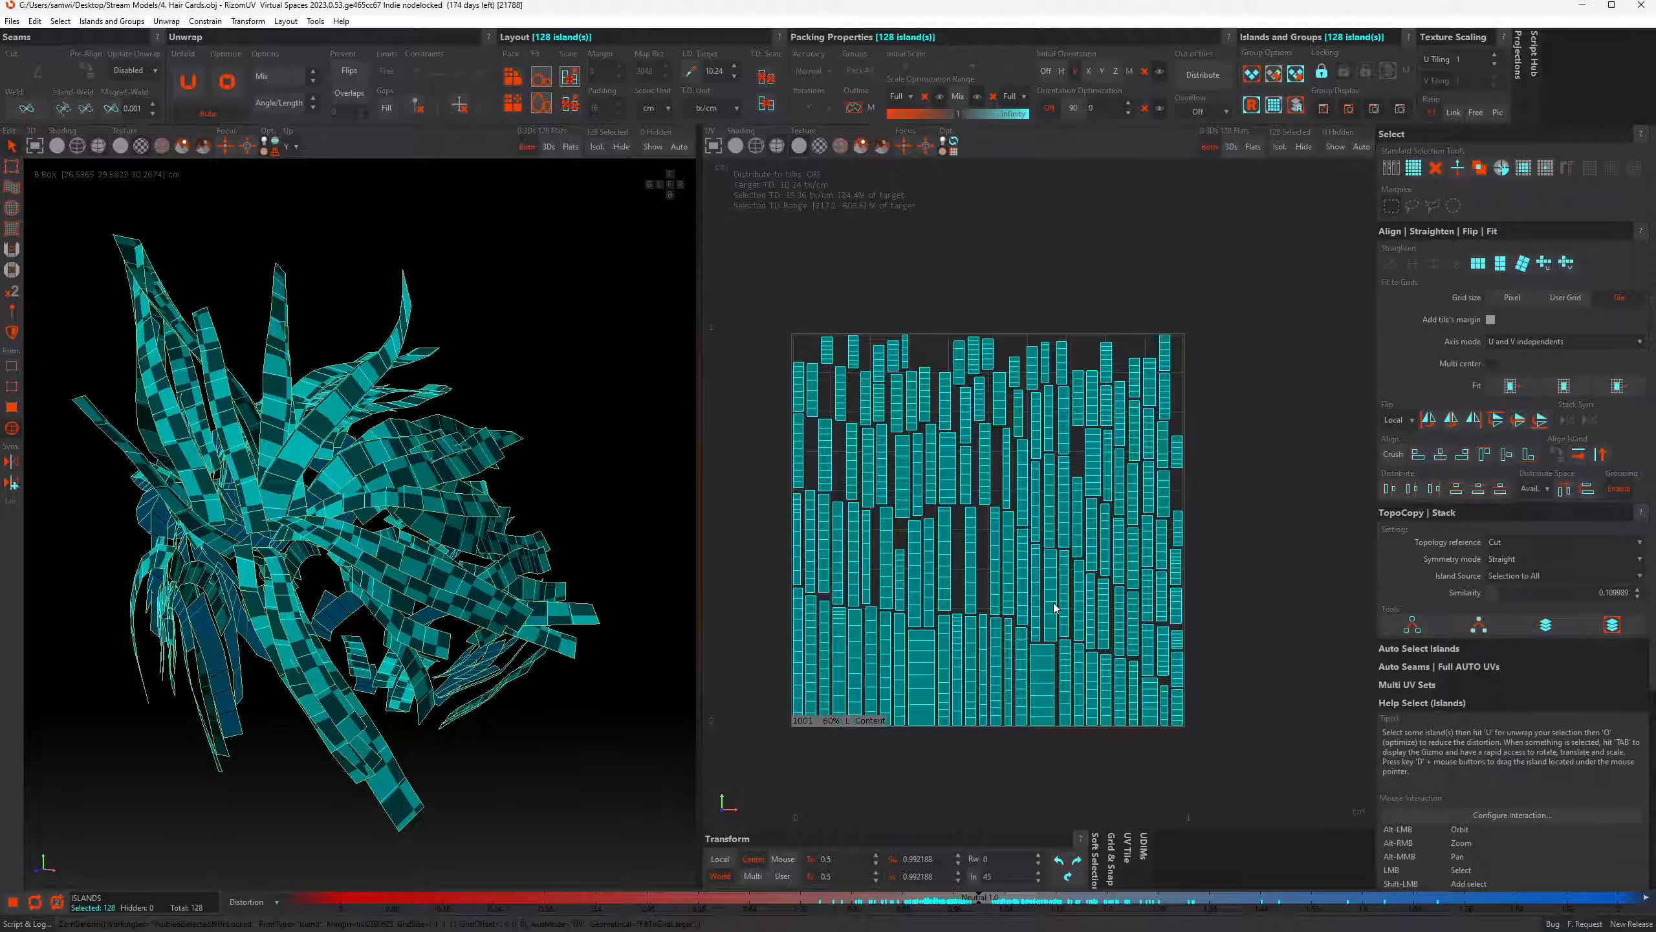
left_click(1490, 365)
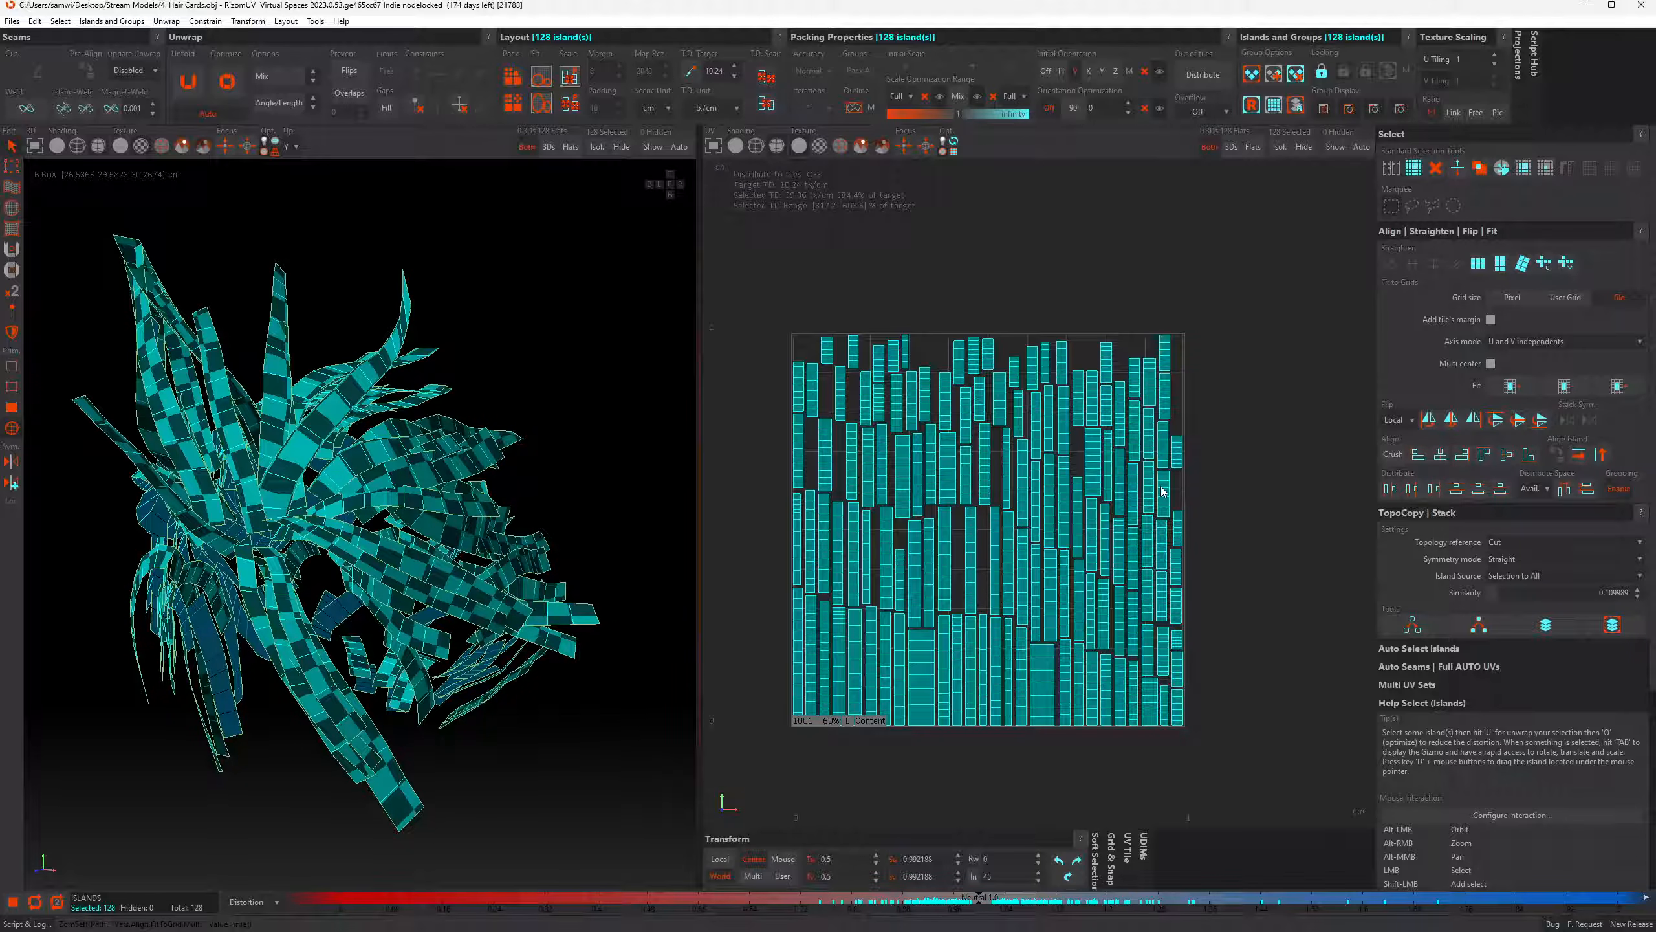
key("ctrl+z")
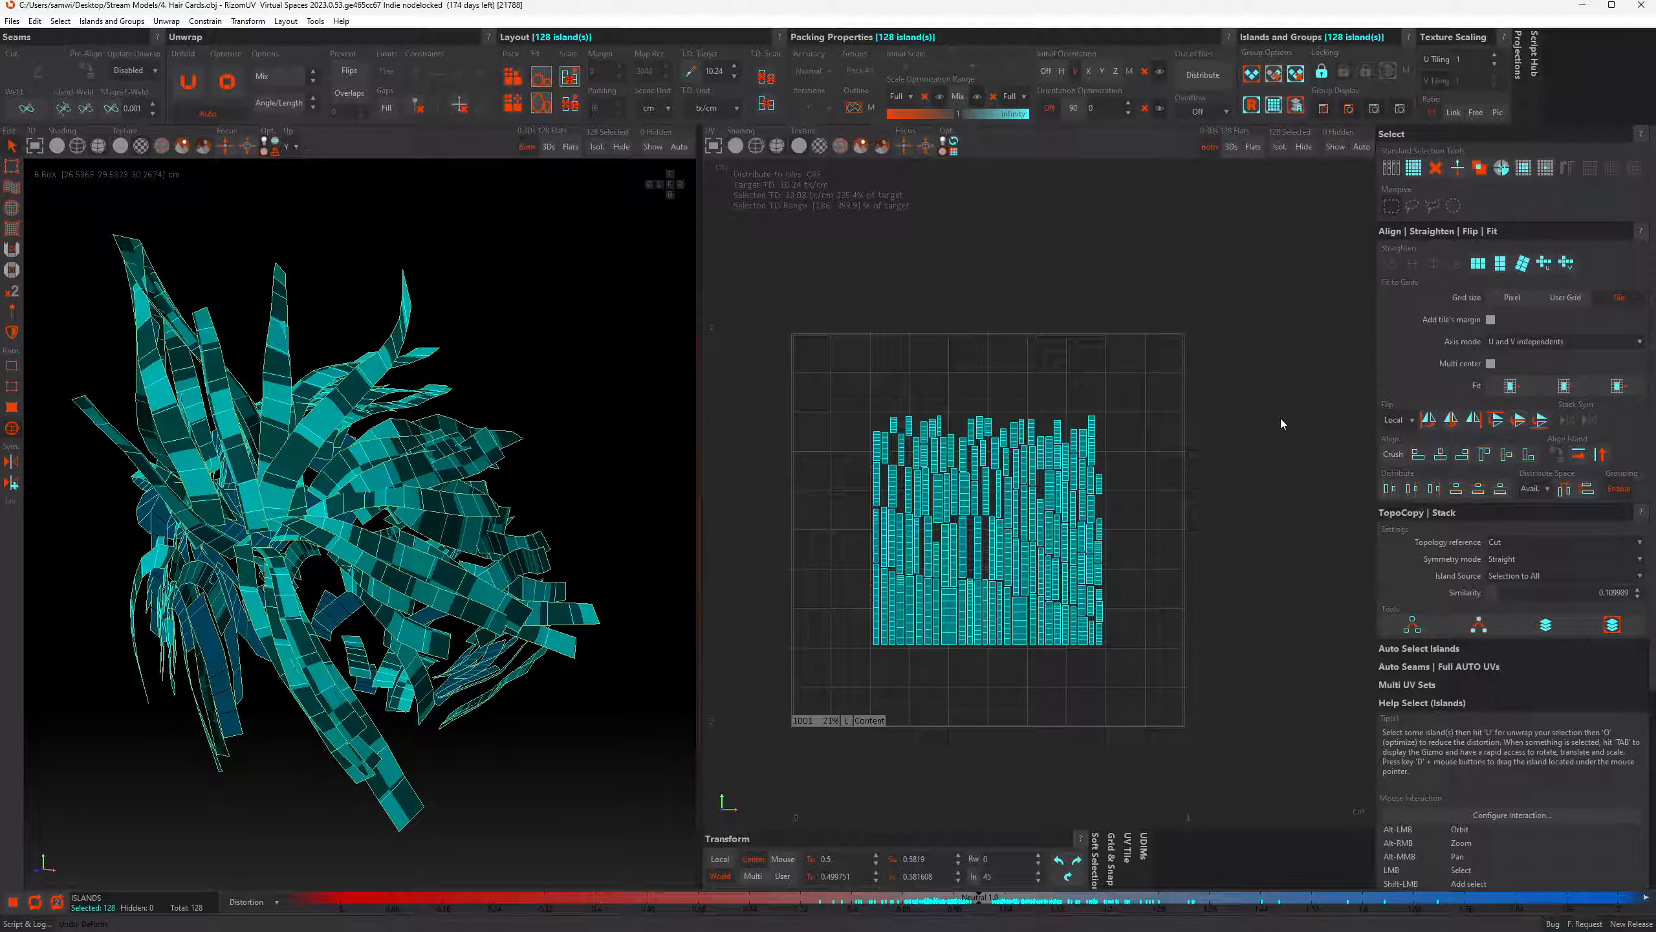
Try fitting each island to the tile with Multi center on, then undo back to the full-size packed layout
left_click(1507, 388)
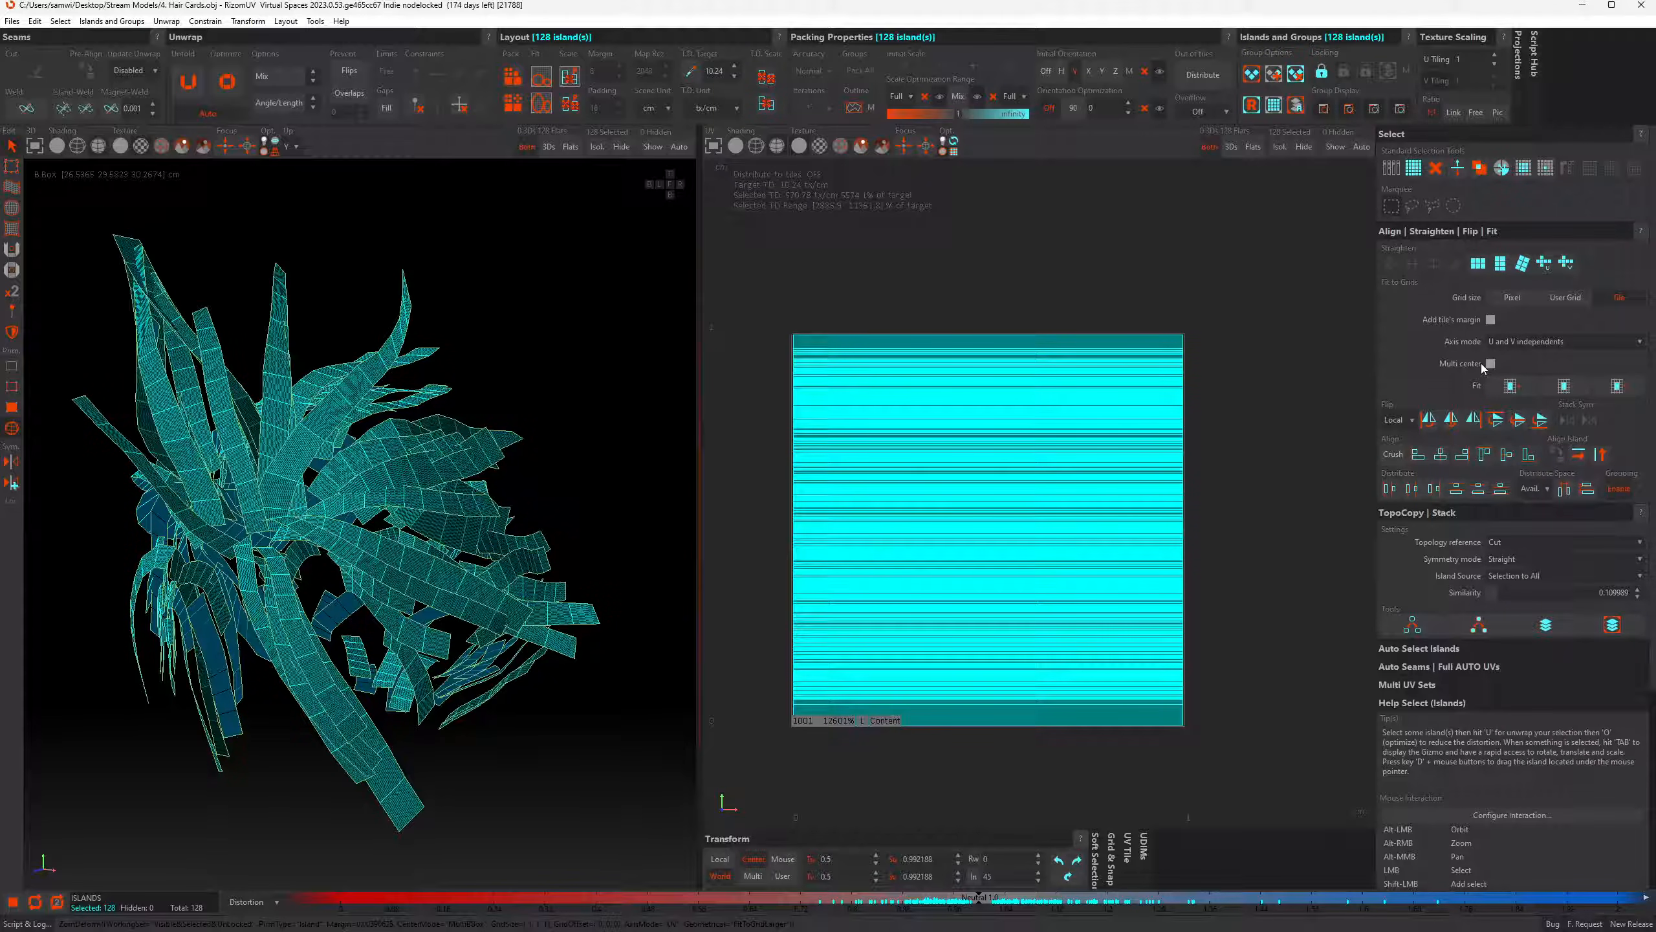
key("ctrl+z")
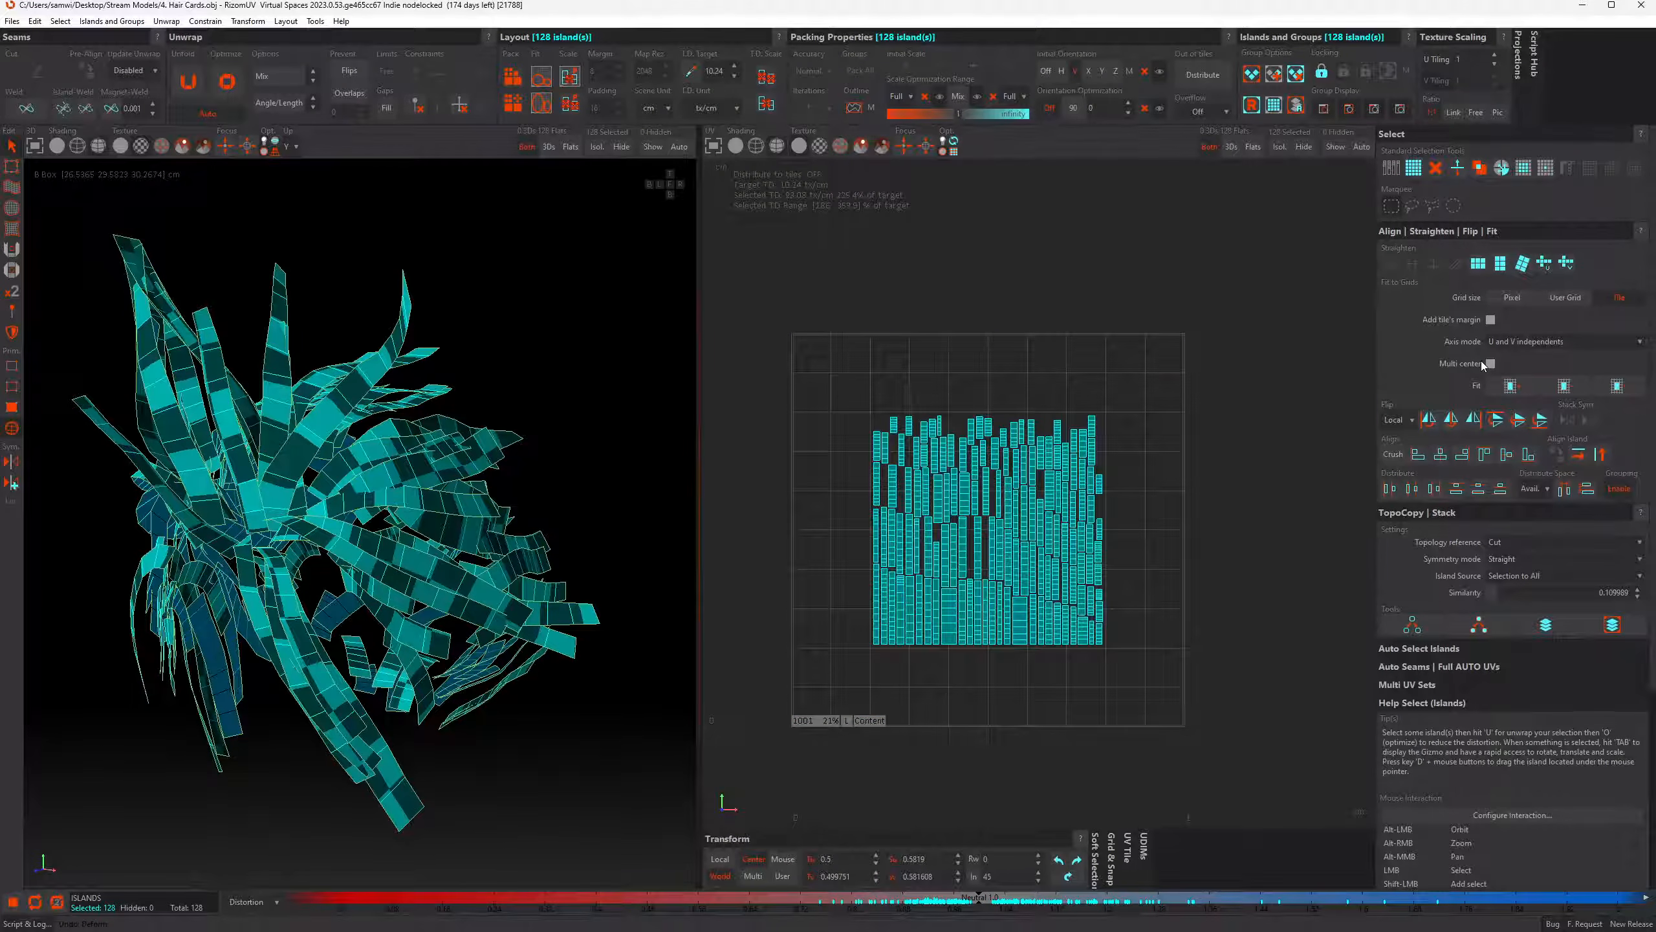
key("ctrl+y")
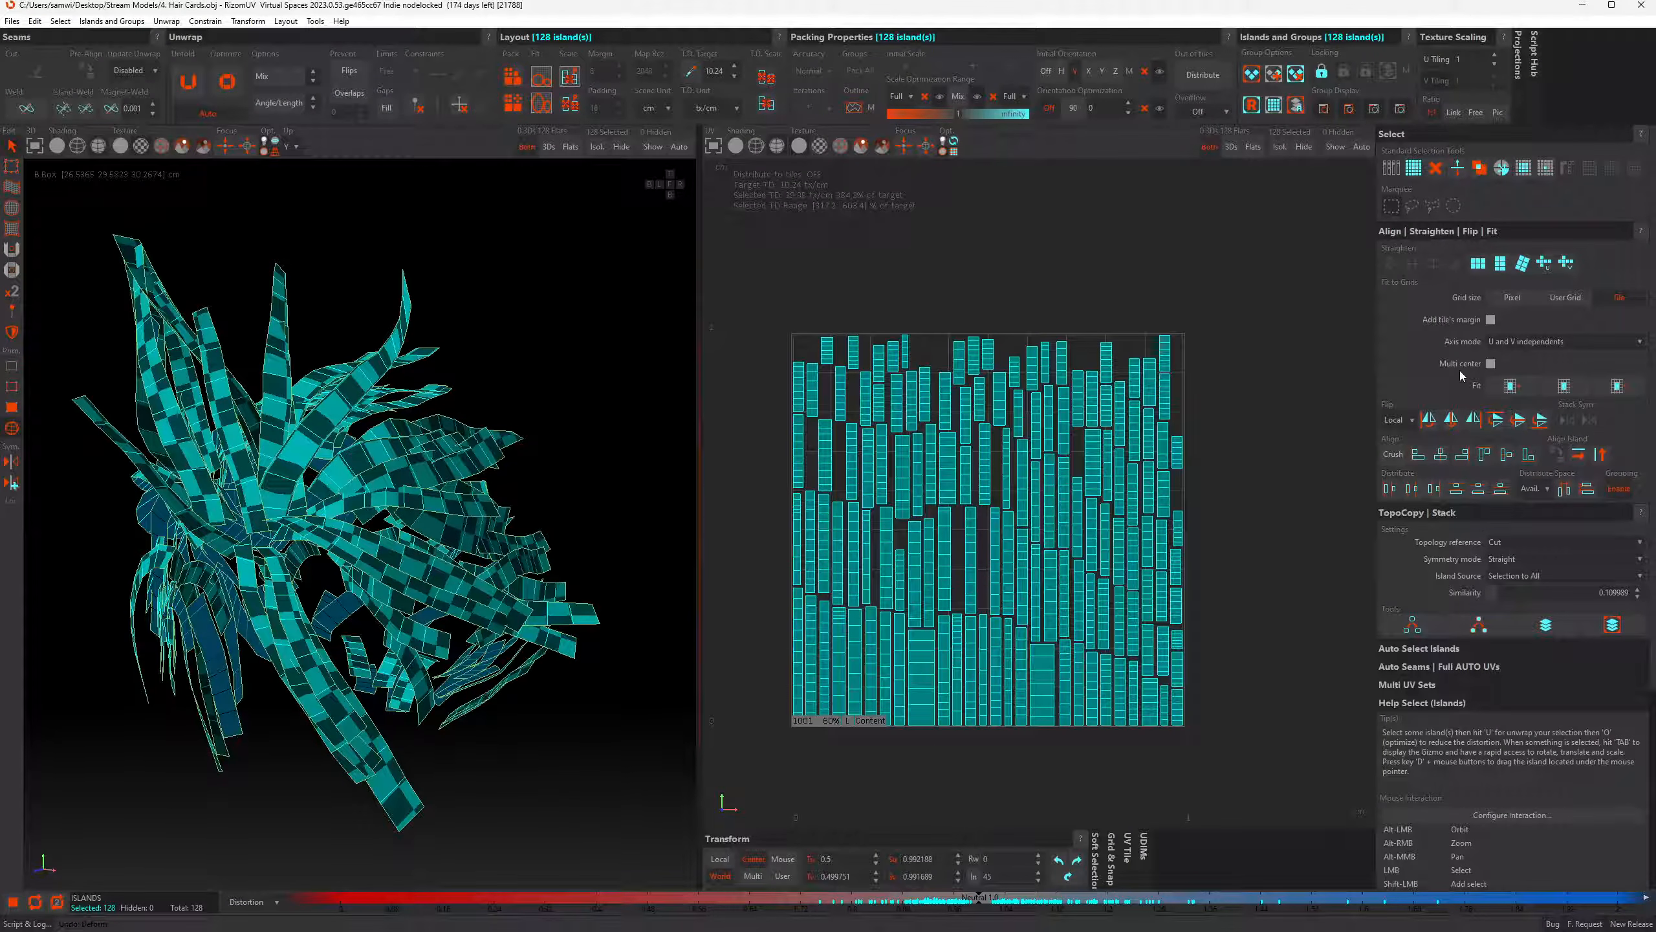
key("ctrl+z")
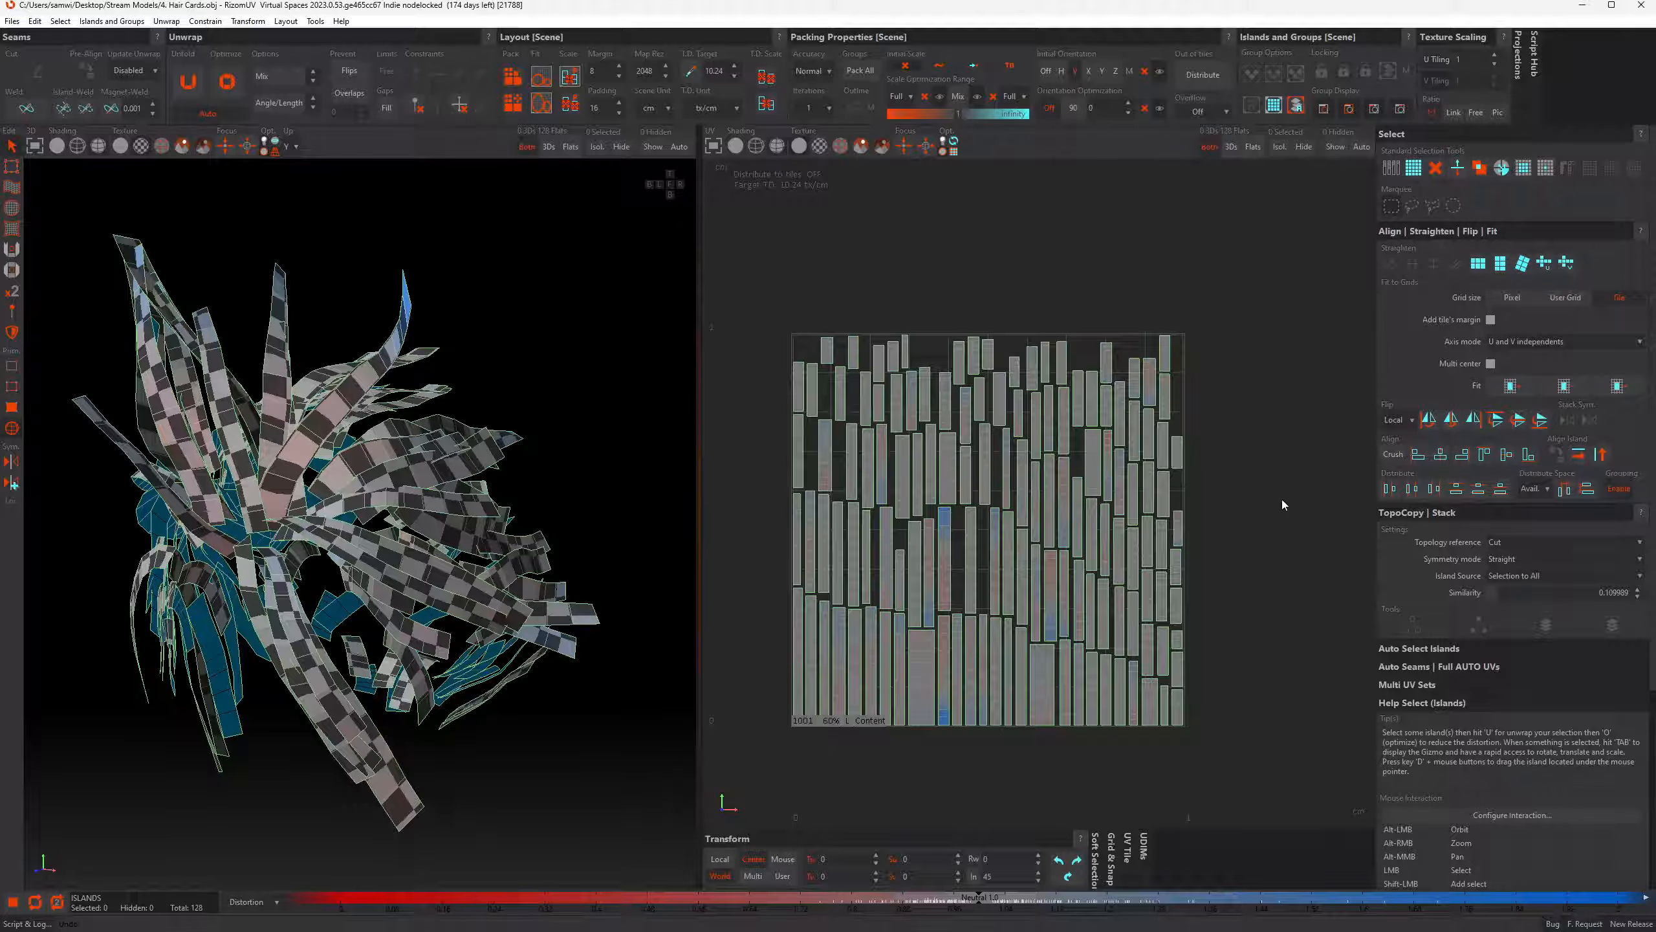
Scale all packed hair card islands uniformly about the centre to about 0.57 of the tile, keeping them all selected
left_click_drag(732, 271, 1214, 748)
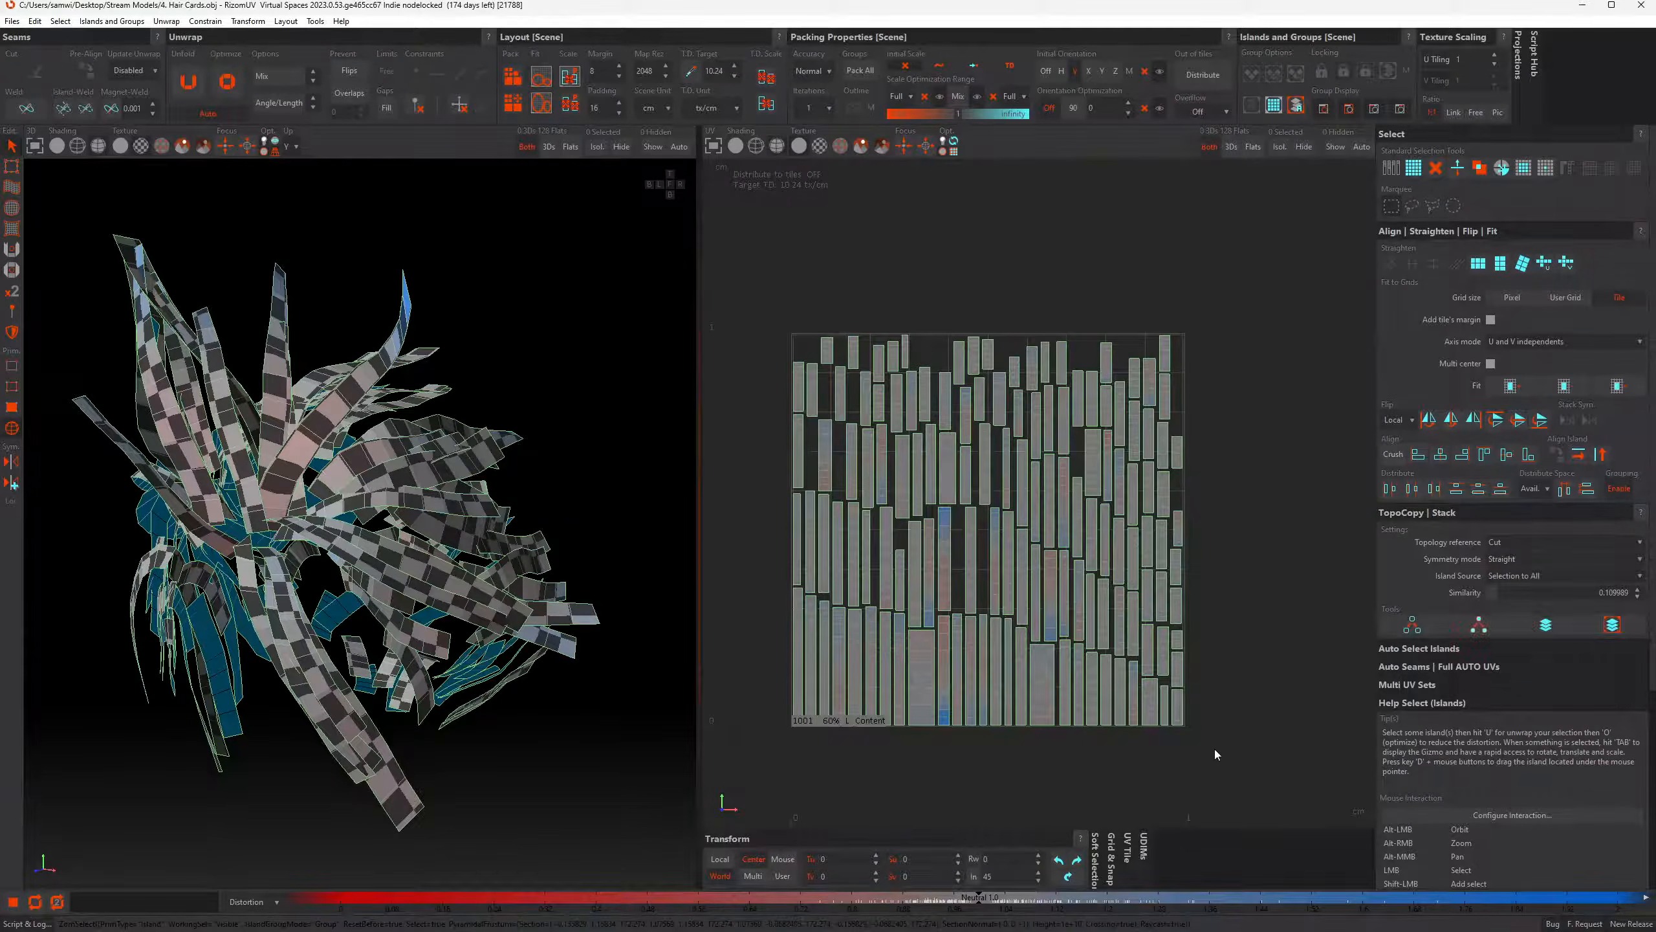
key("Tab")
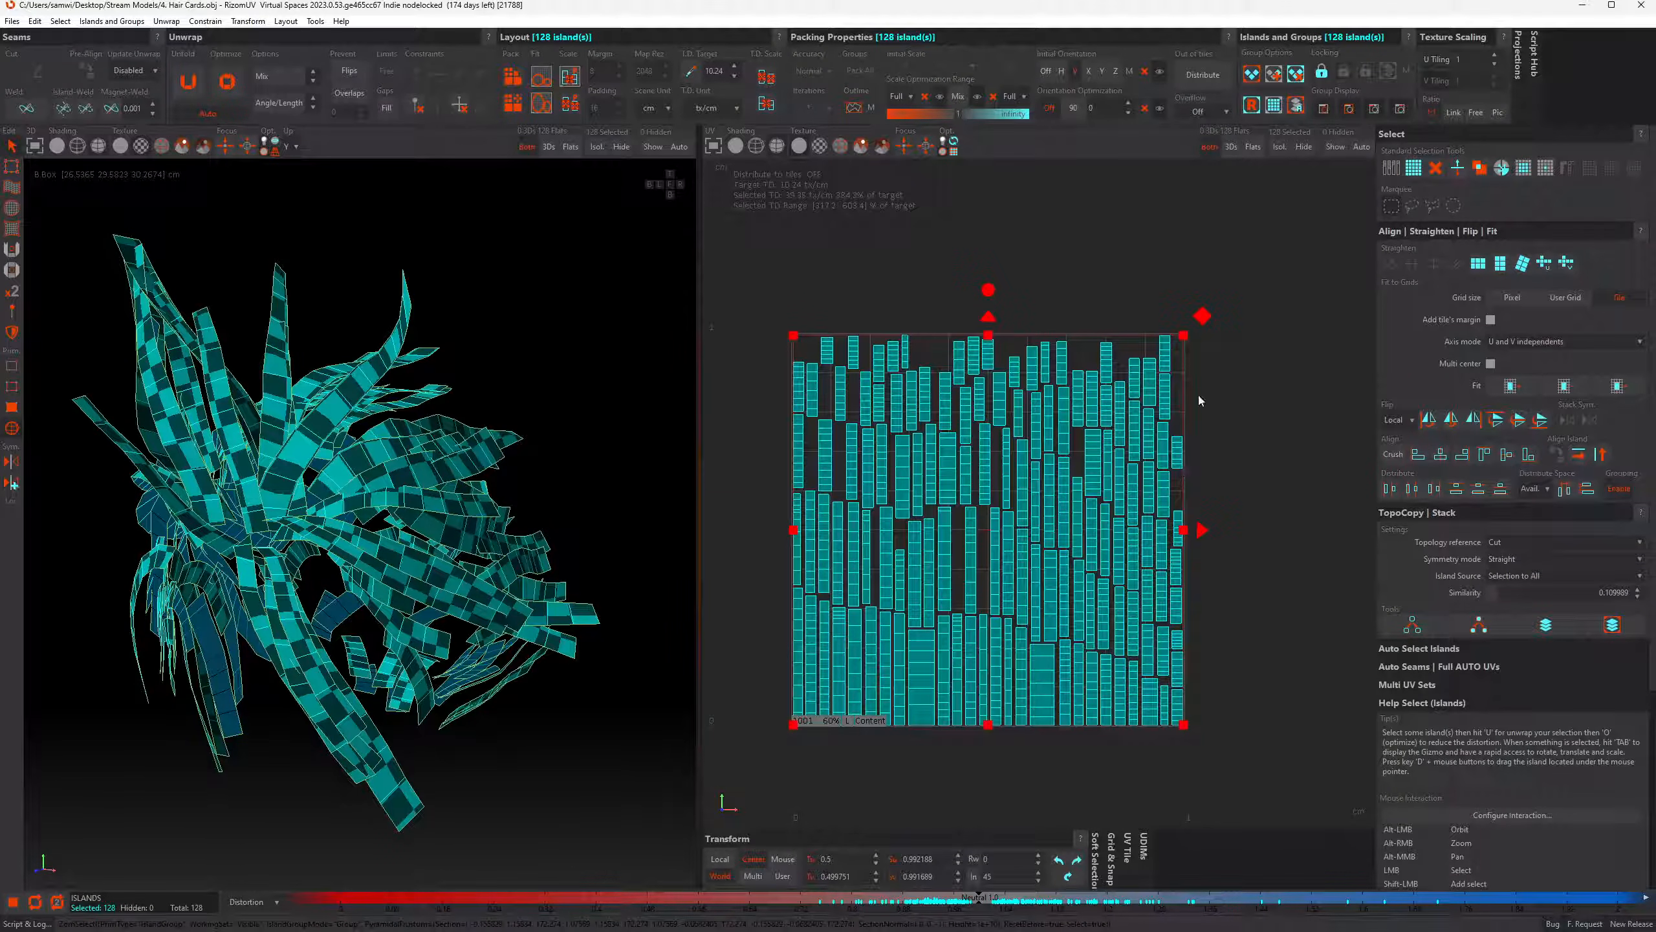
left_click_drag(1182, 336, 1107, 435)
left_click(1281, 541)
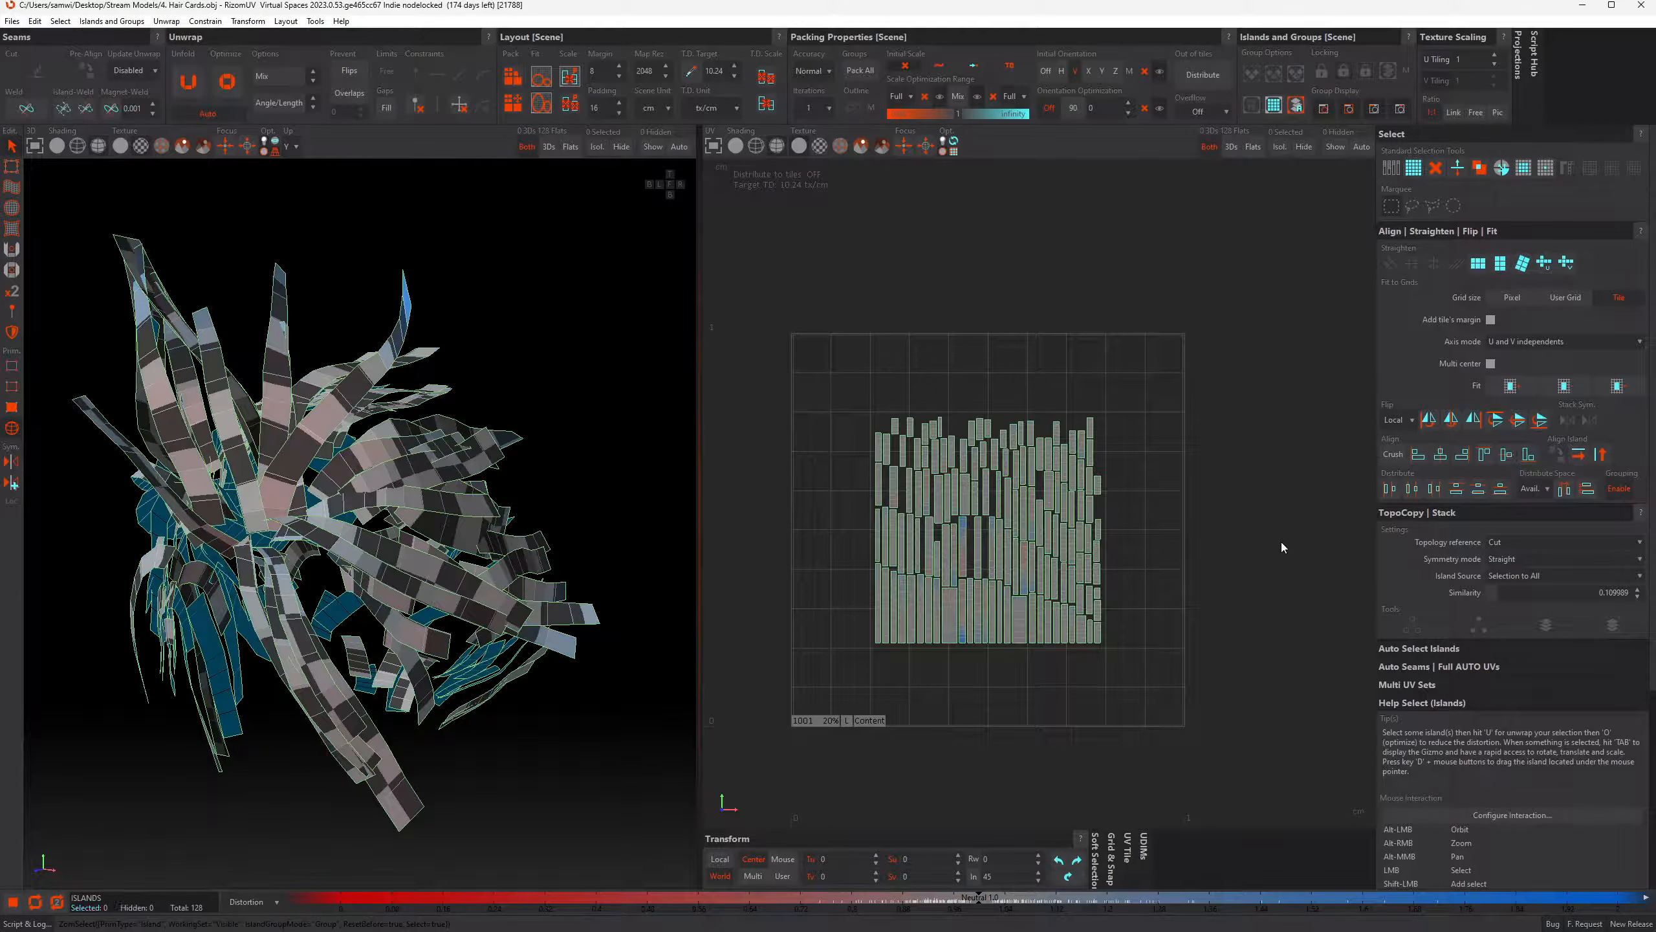
left_click_drag(839, 382, 1151, 678)
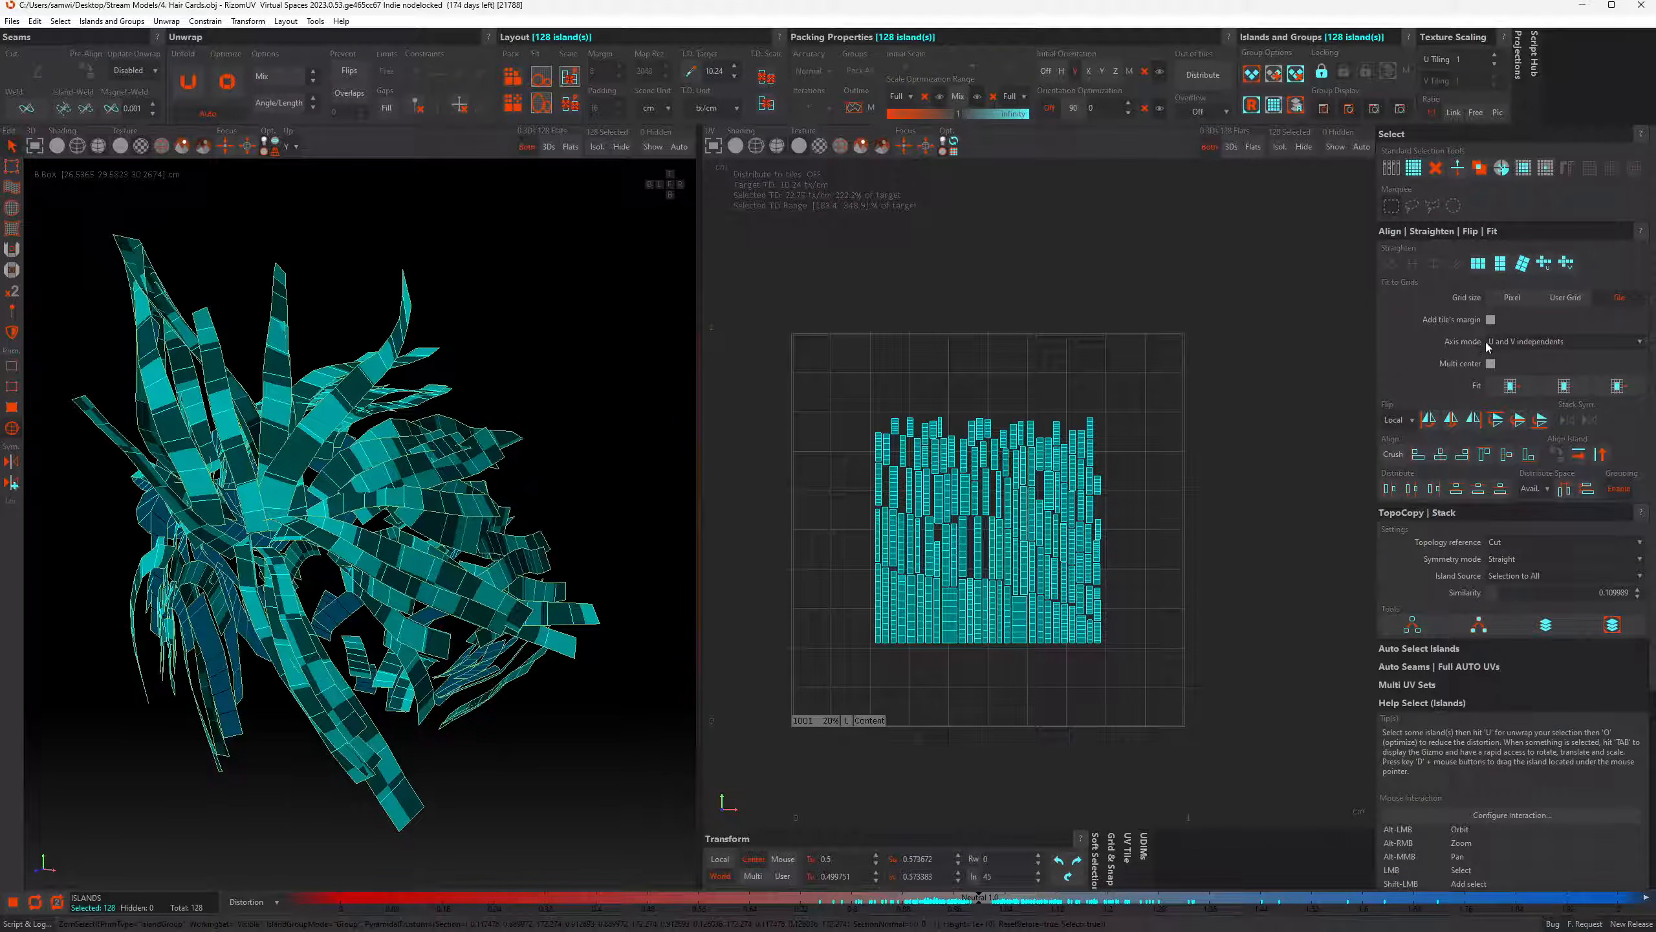
Try fitting the selected islands to the tile with the Axis mode set to U only, then undo the fit
left_click(1548, 345)
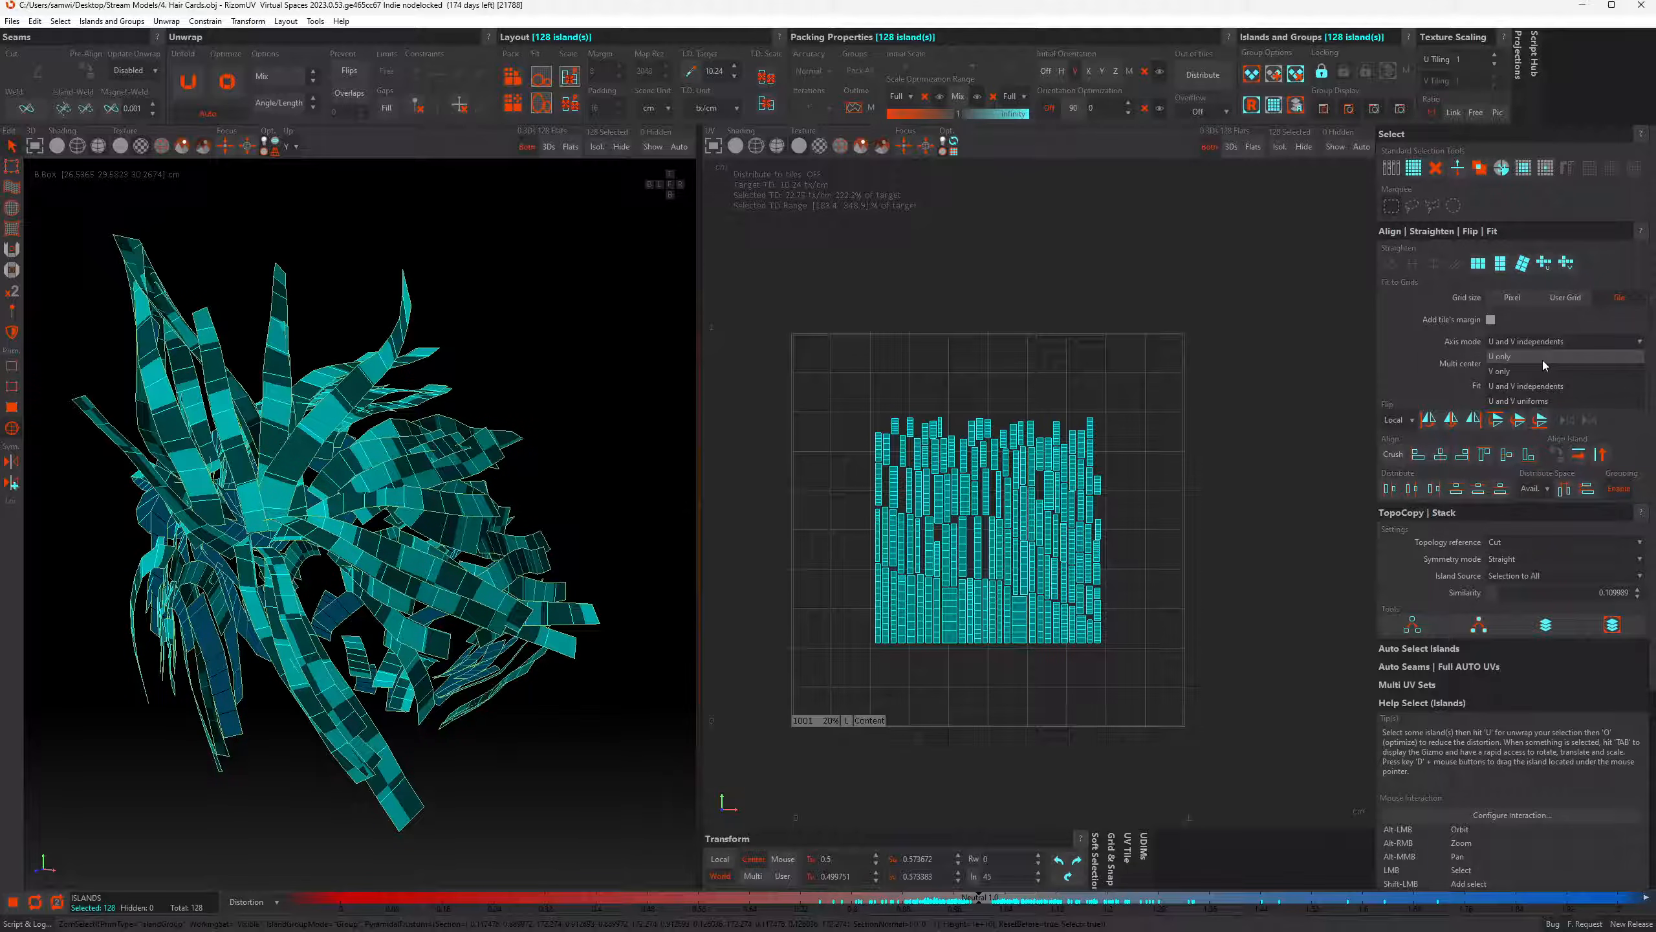
left_click(1543, 358)
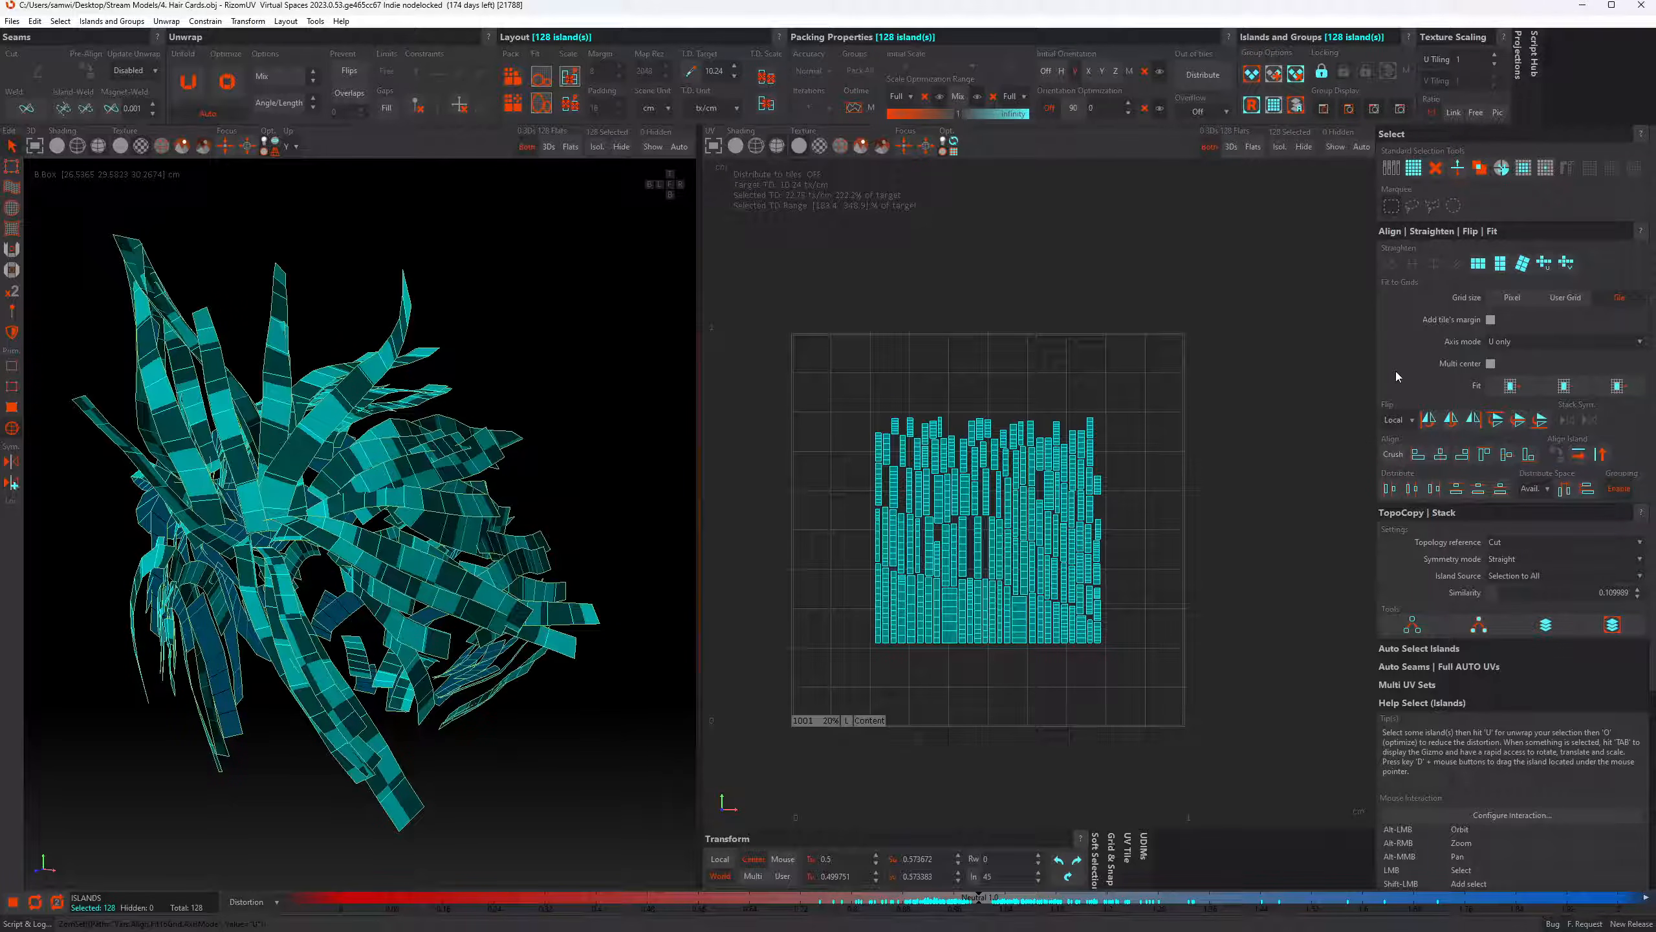
left_click(1511, 386)
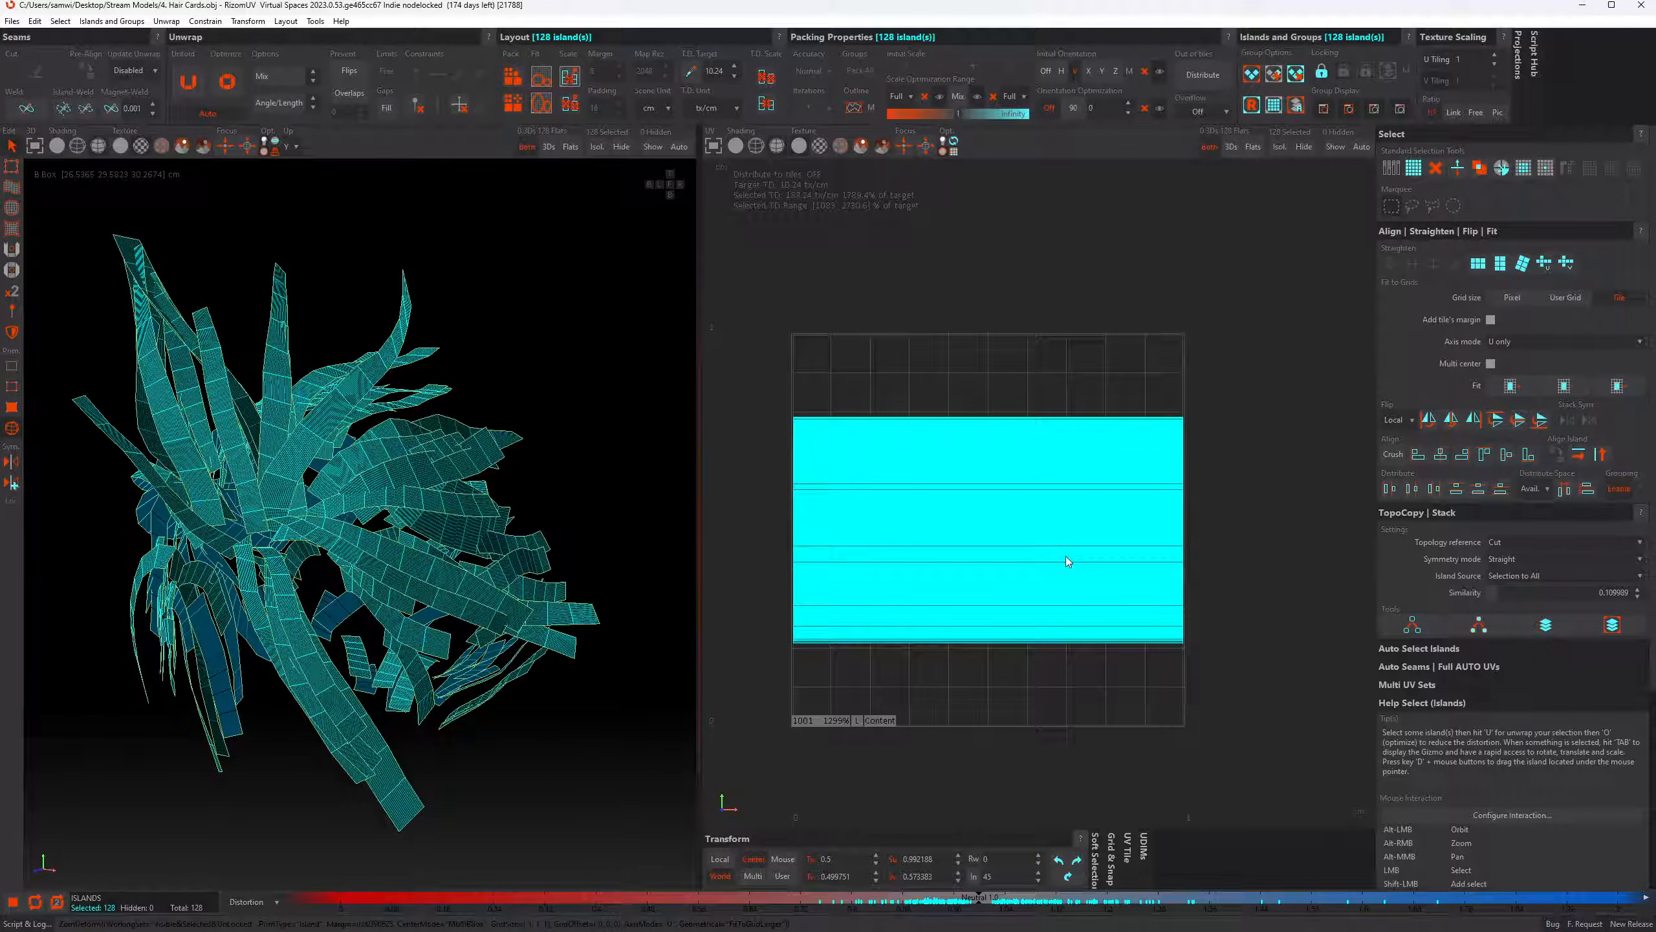
key("ctrl+z")
Try fitting the selected islands to the tile with the Axis mode set to V only, then undo the fit
left_click(1511, 341)
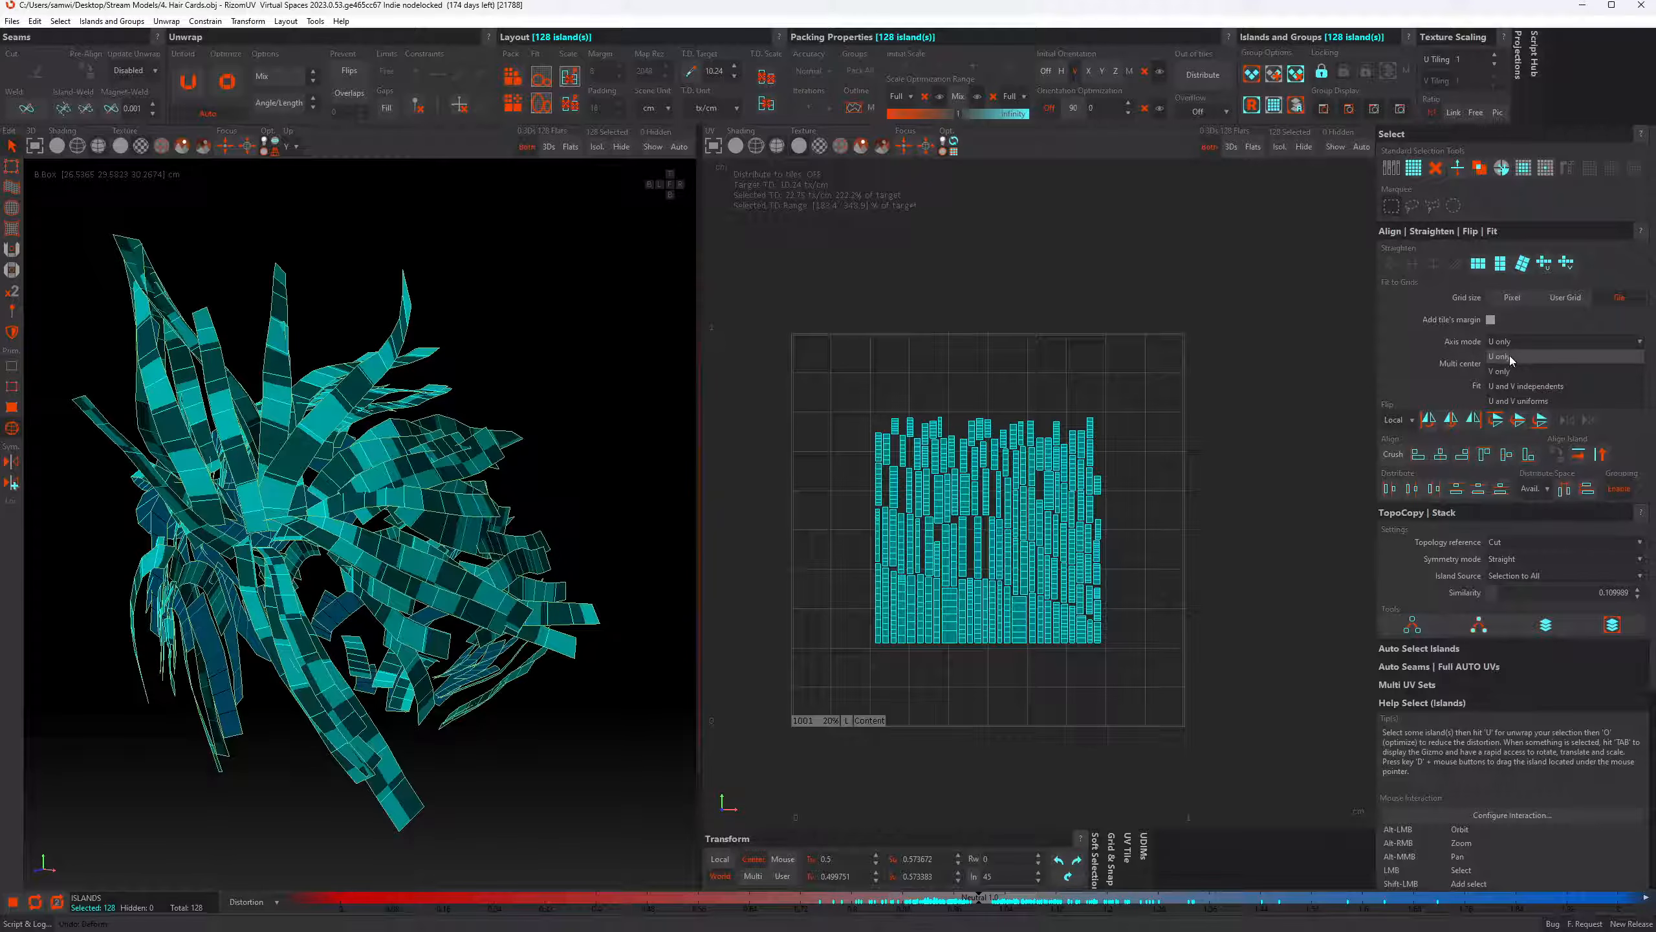
left_click(1499, 371)
left_click(1496, 391)
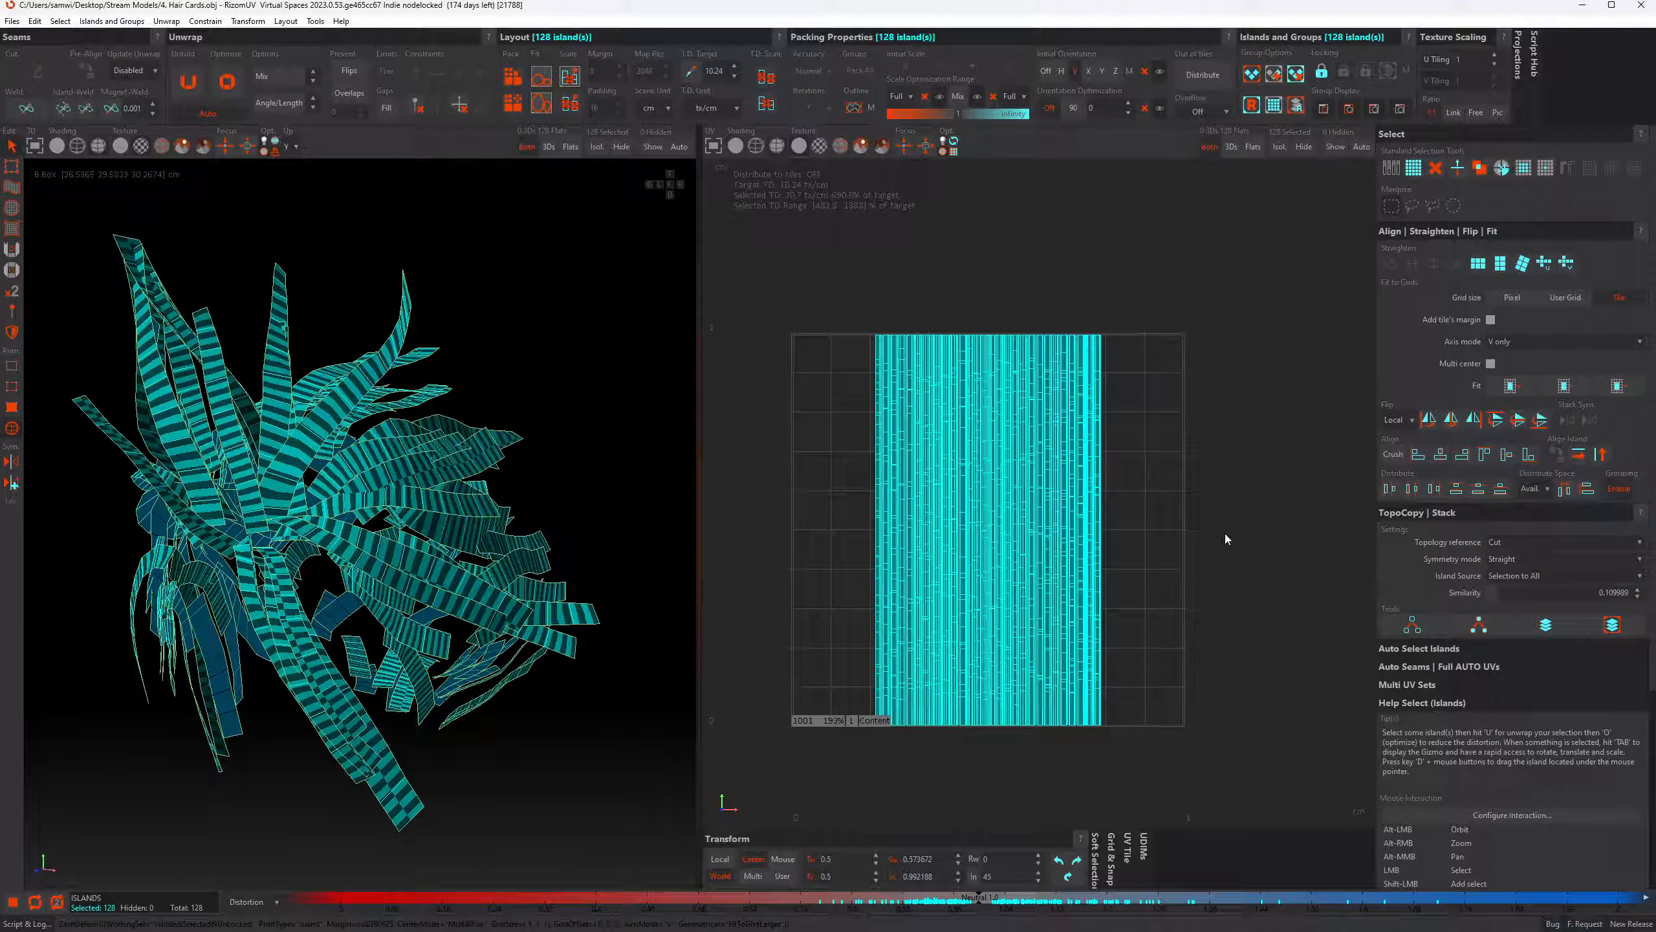
key("ctrl+z")
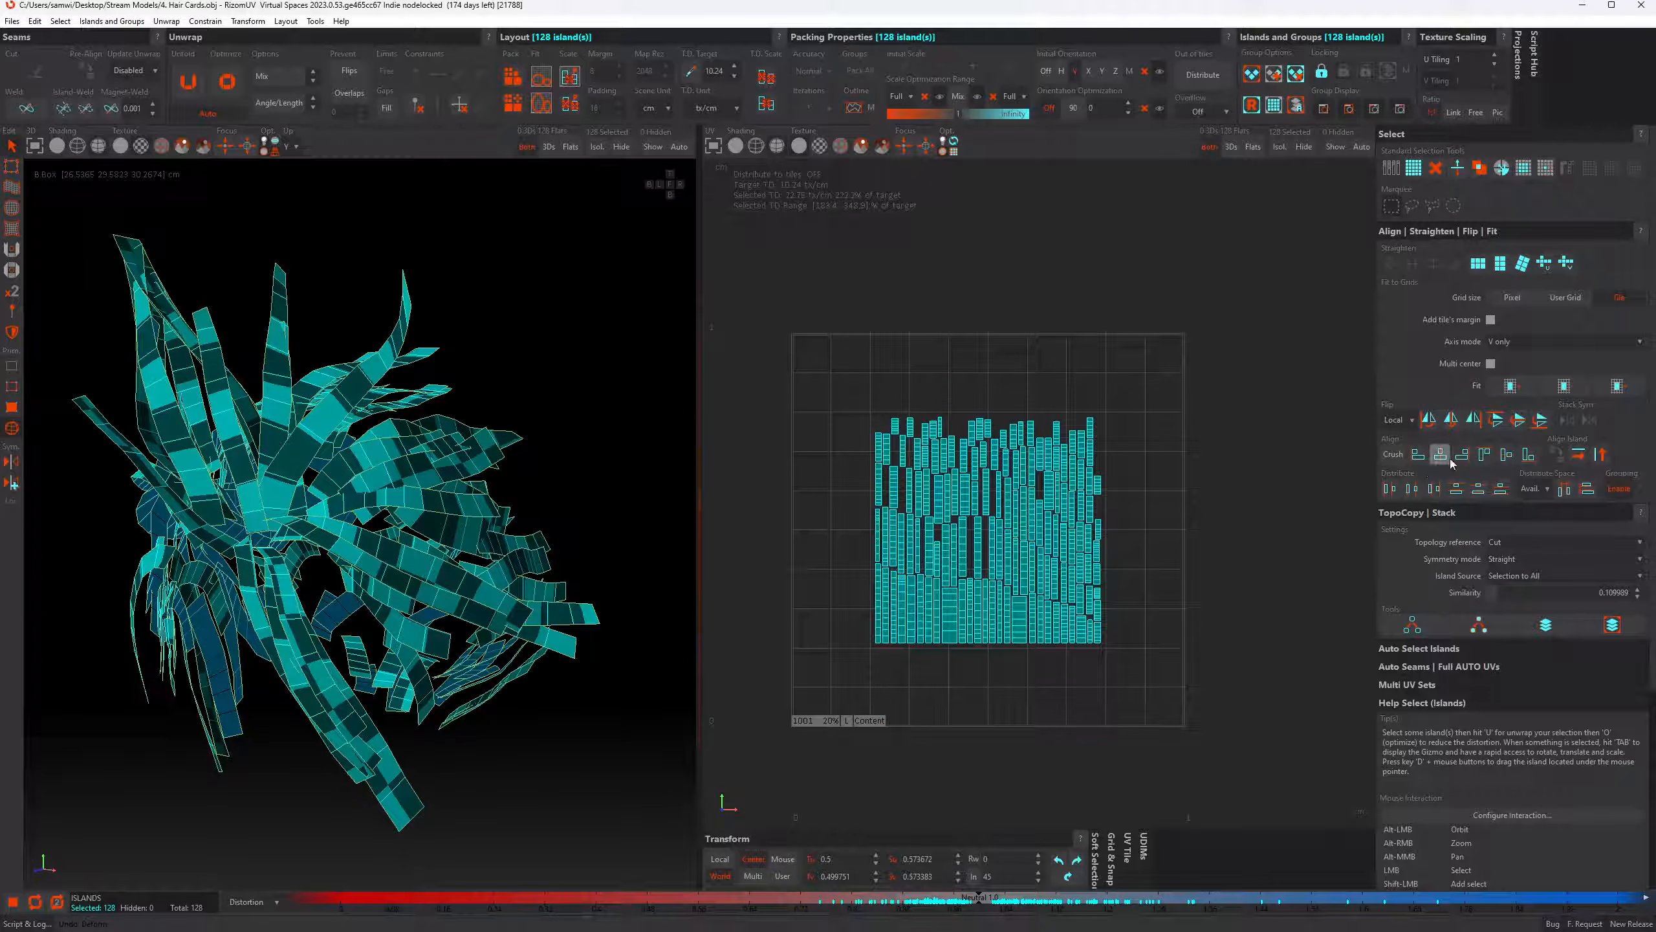
Try fitting the selected islands with the Axis mode set to U and V independents, then undo the fit
left_click(1508, 345)
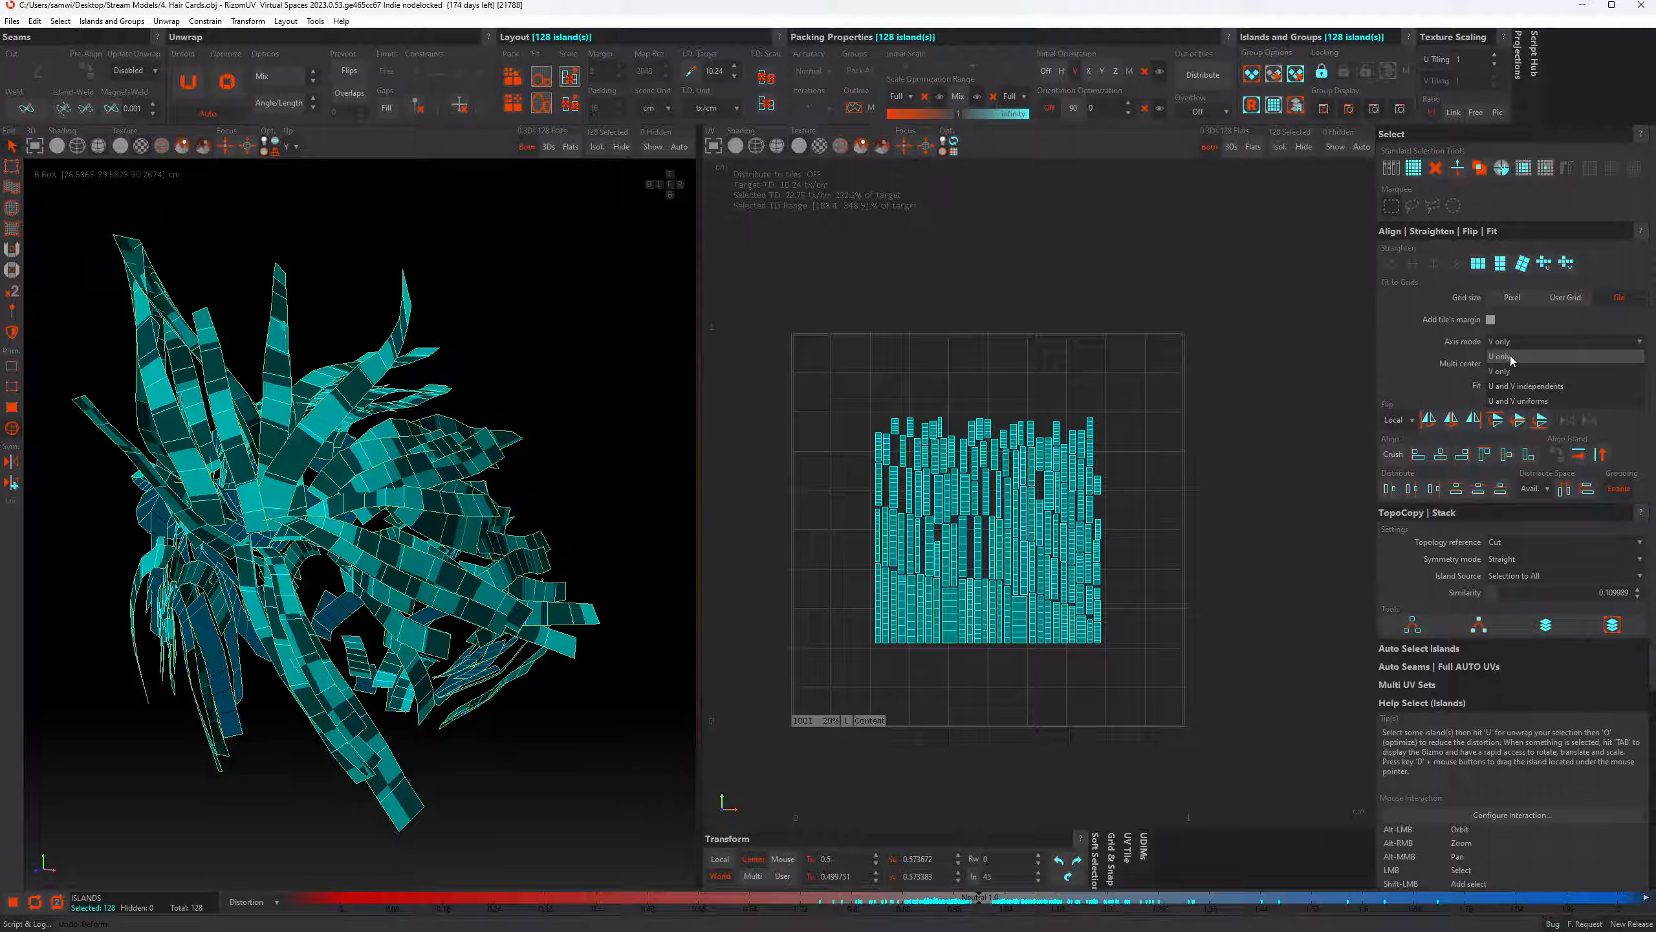
left_click(1524, 387)
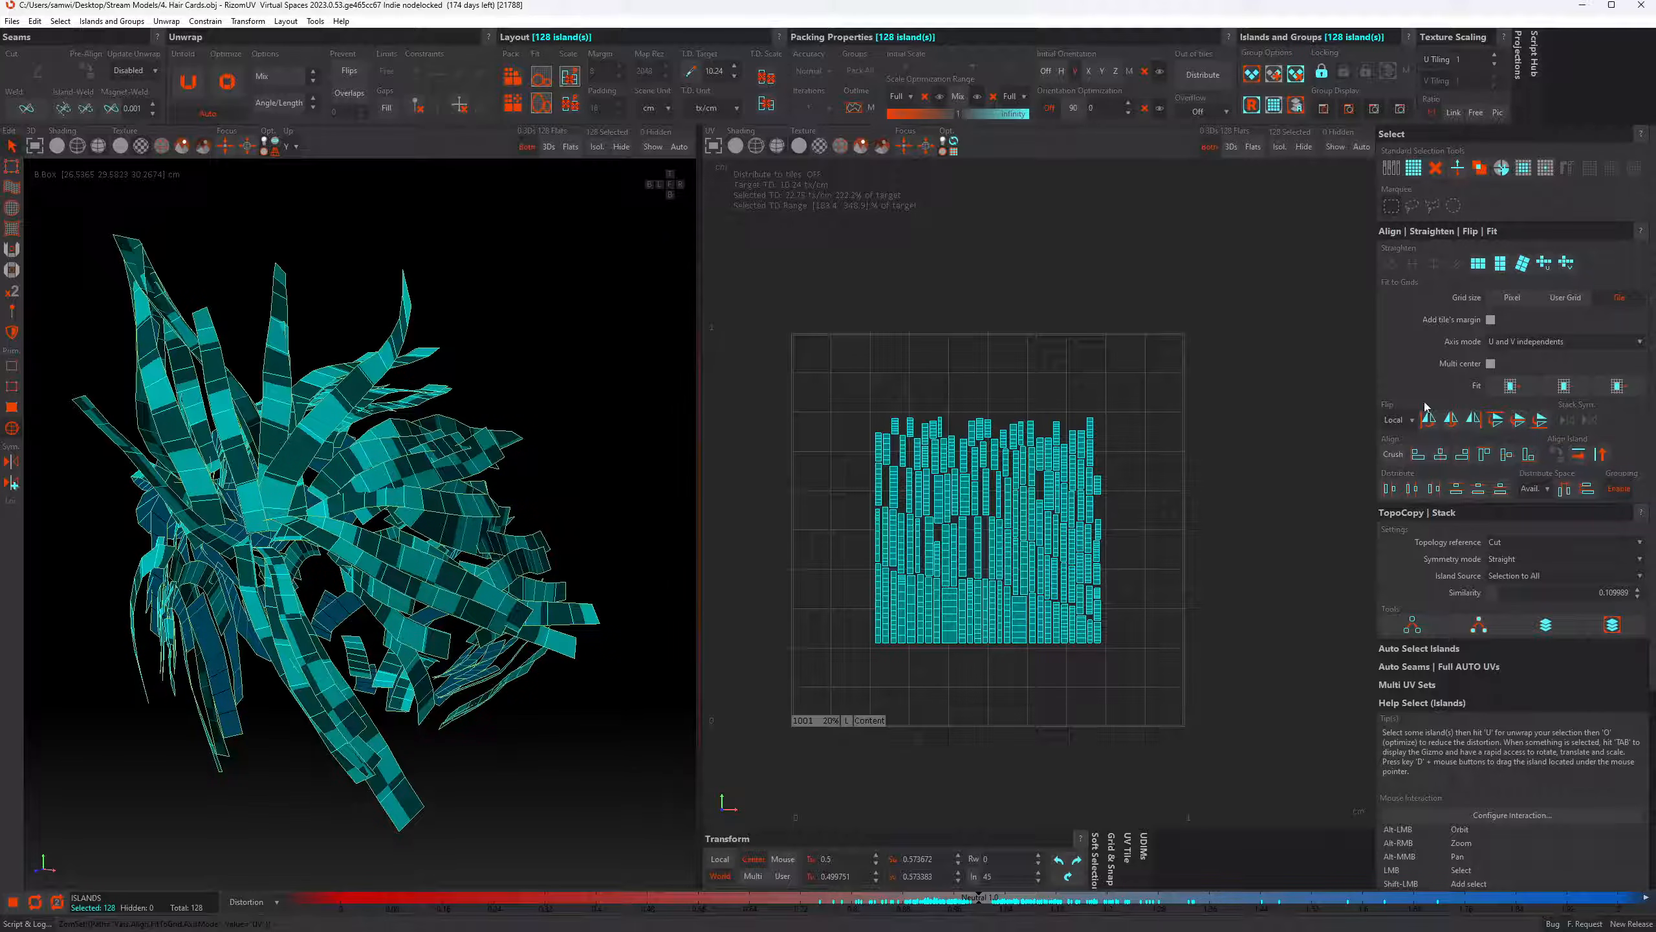
left_click(1510, 385)
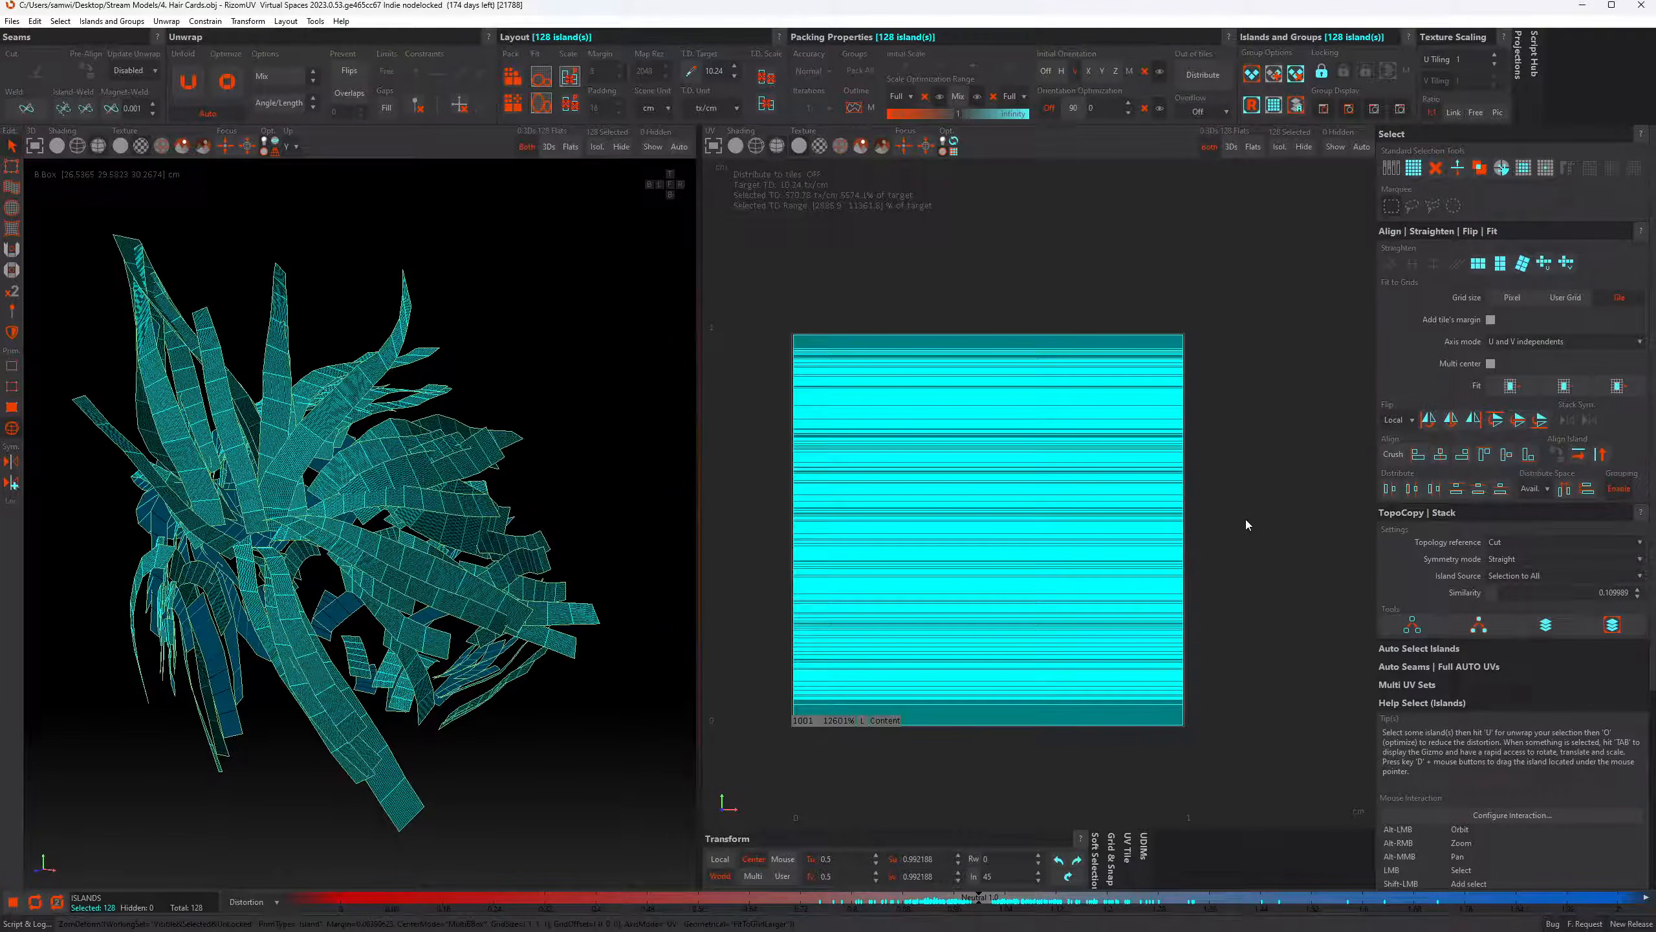
key("ctrl+z")
Fit all selected hair card islands to the tile with the Axis mode set to U and V uniforms
left_click(1565, 341)
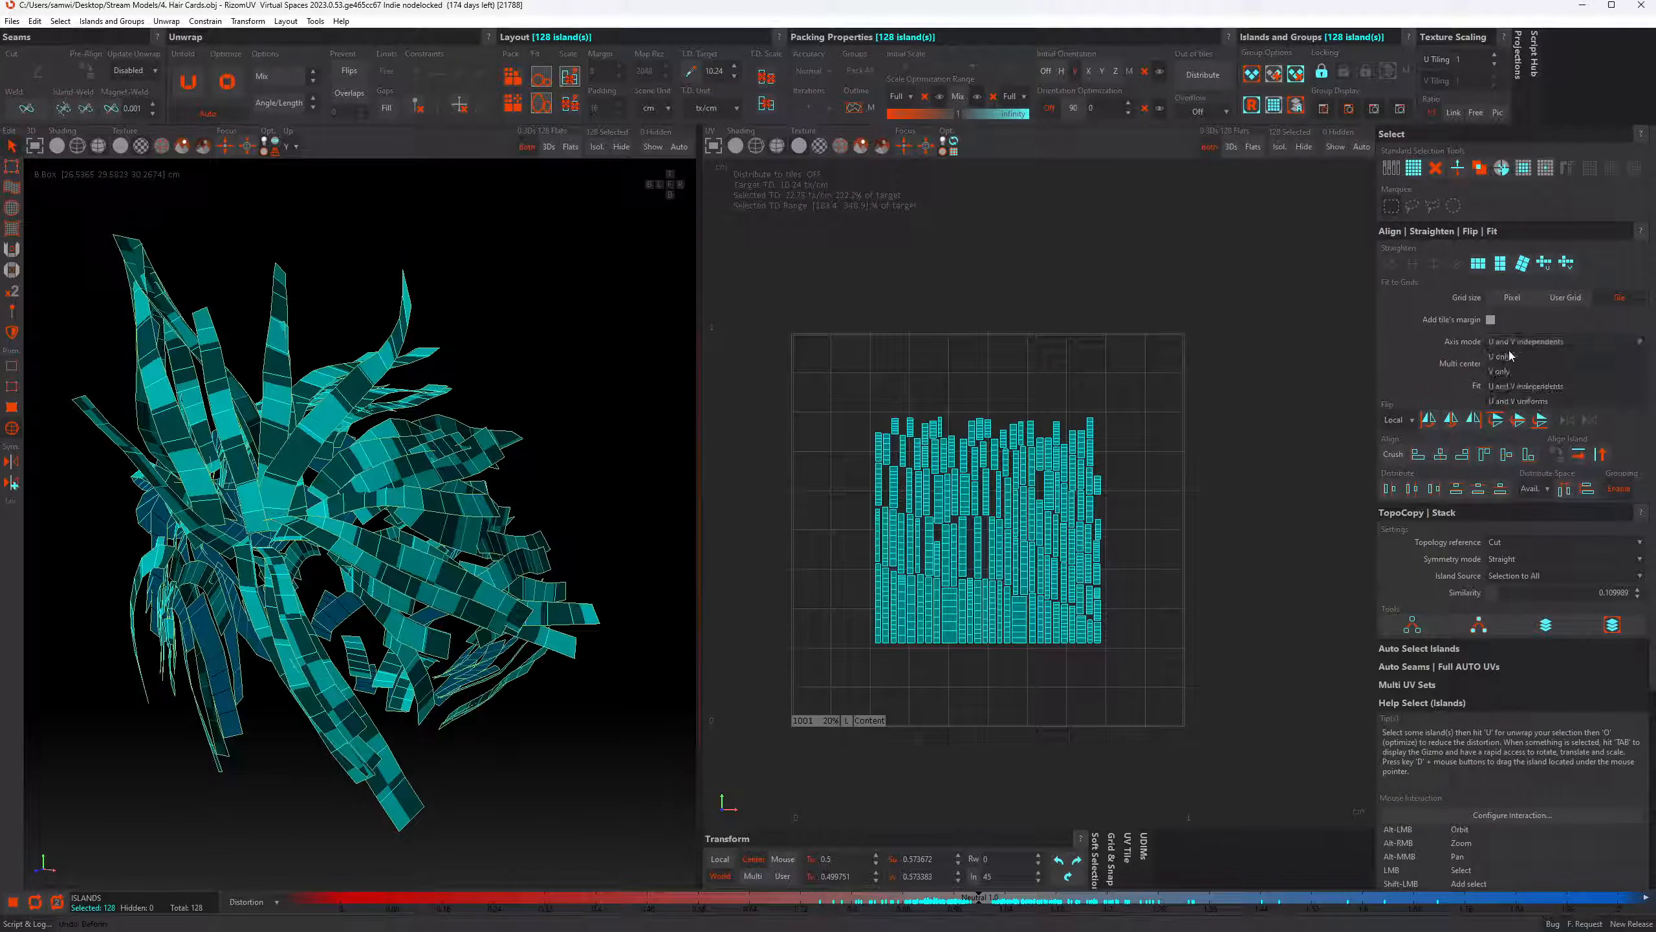
left_click(1513, 404)
left_click(1512, 391)
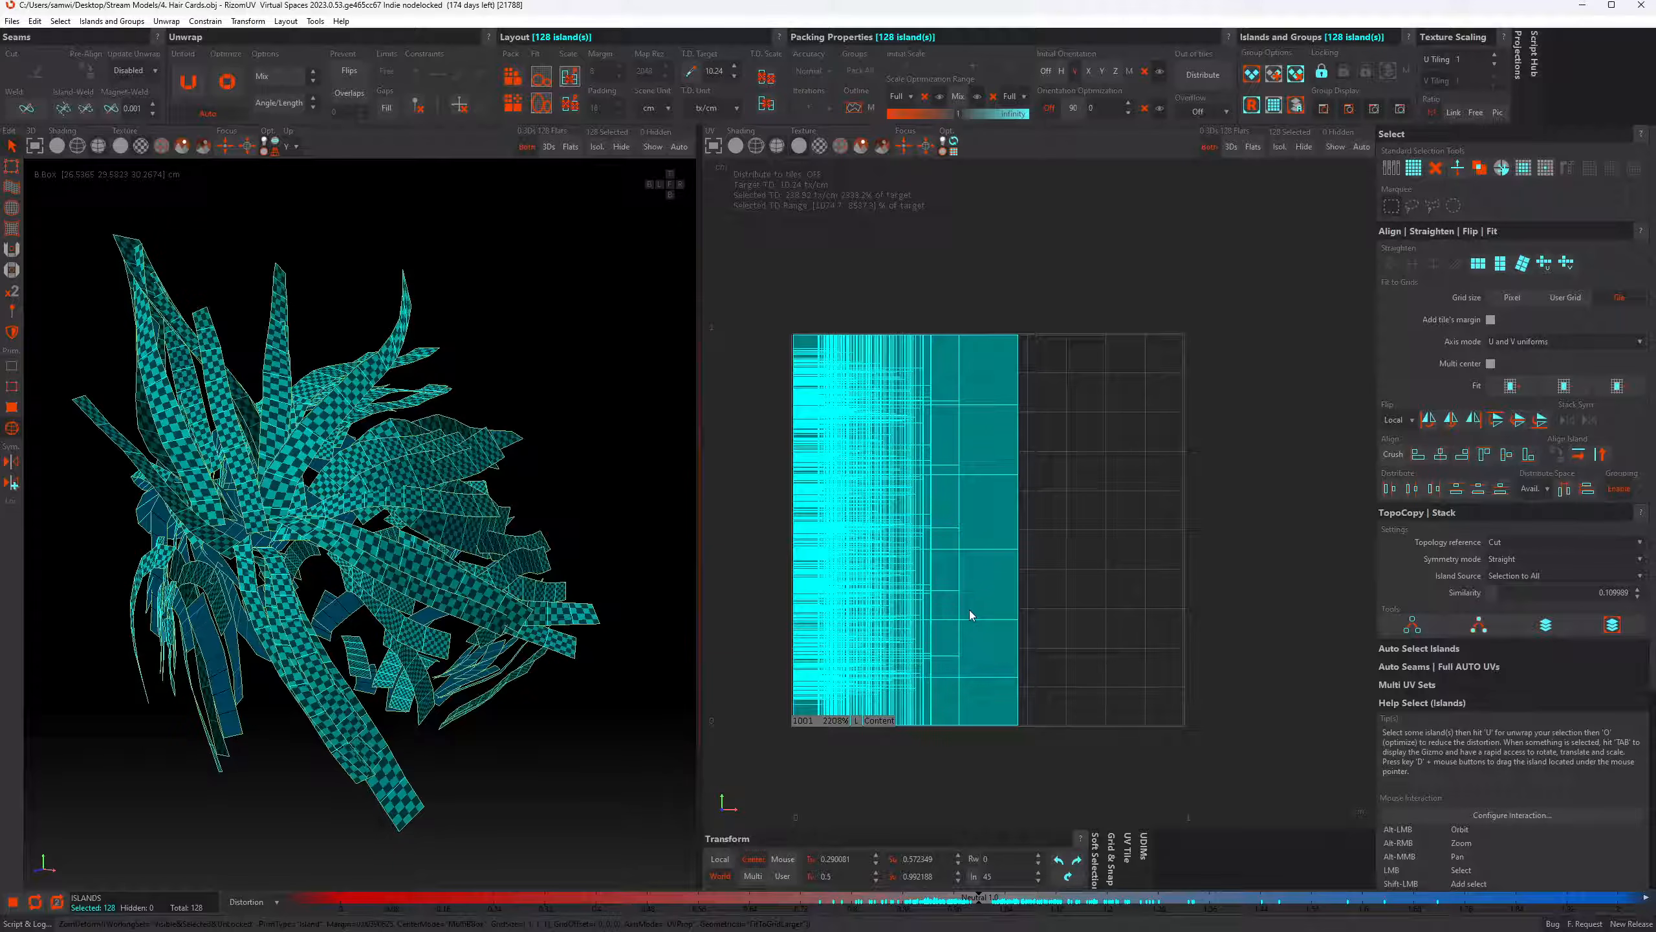
Check the widest stacked island and two neighbouring hair cards on the model to compare how they fill the tile
left_click(1000, 591)
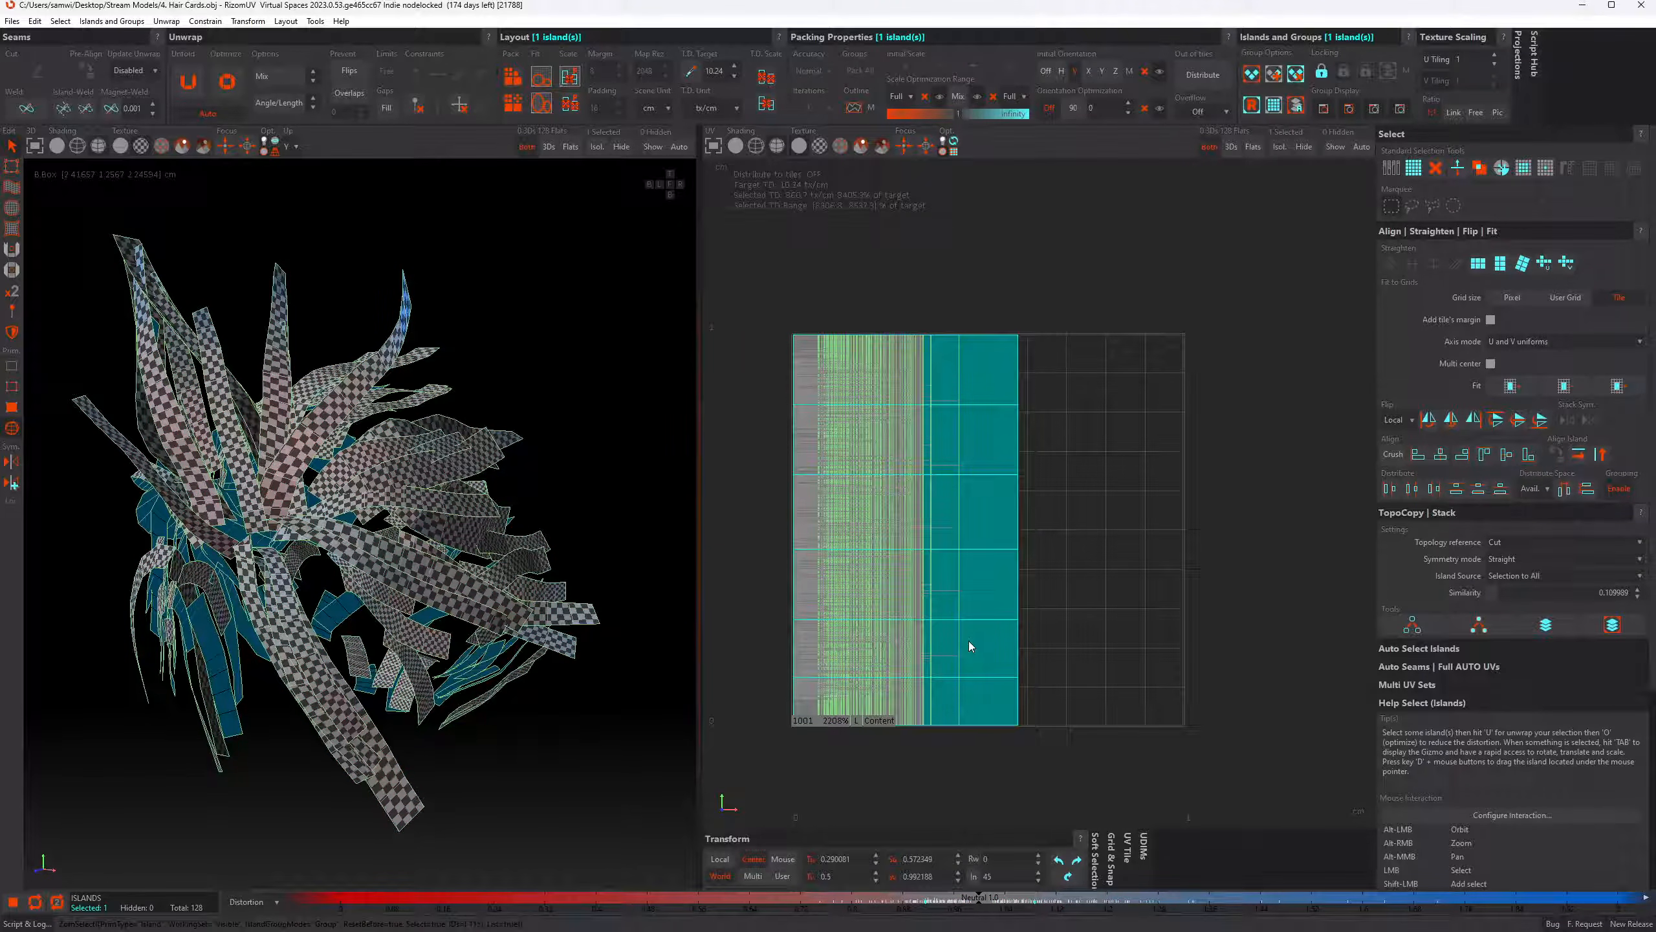
left_click(410, 574)
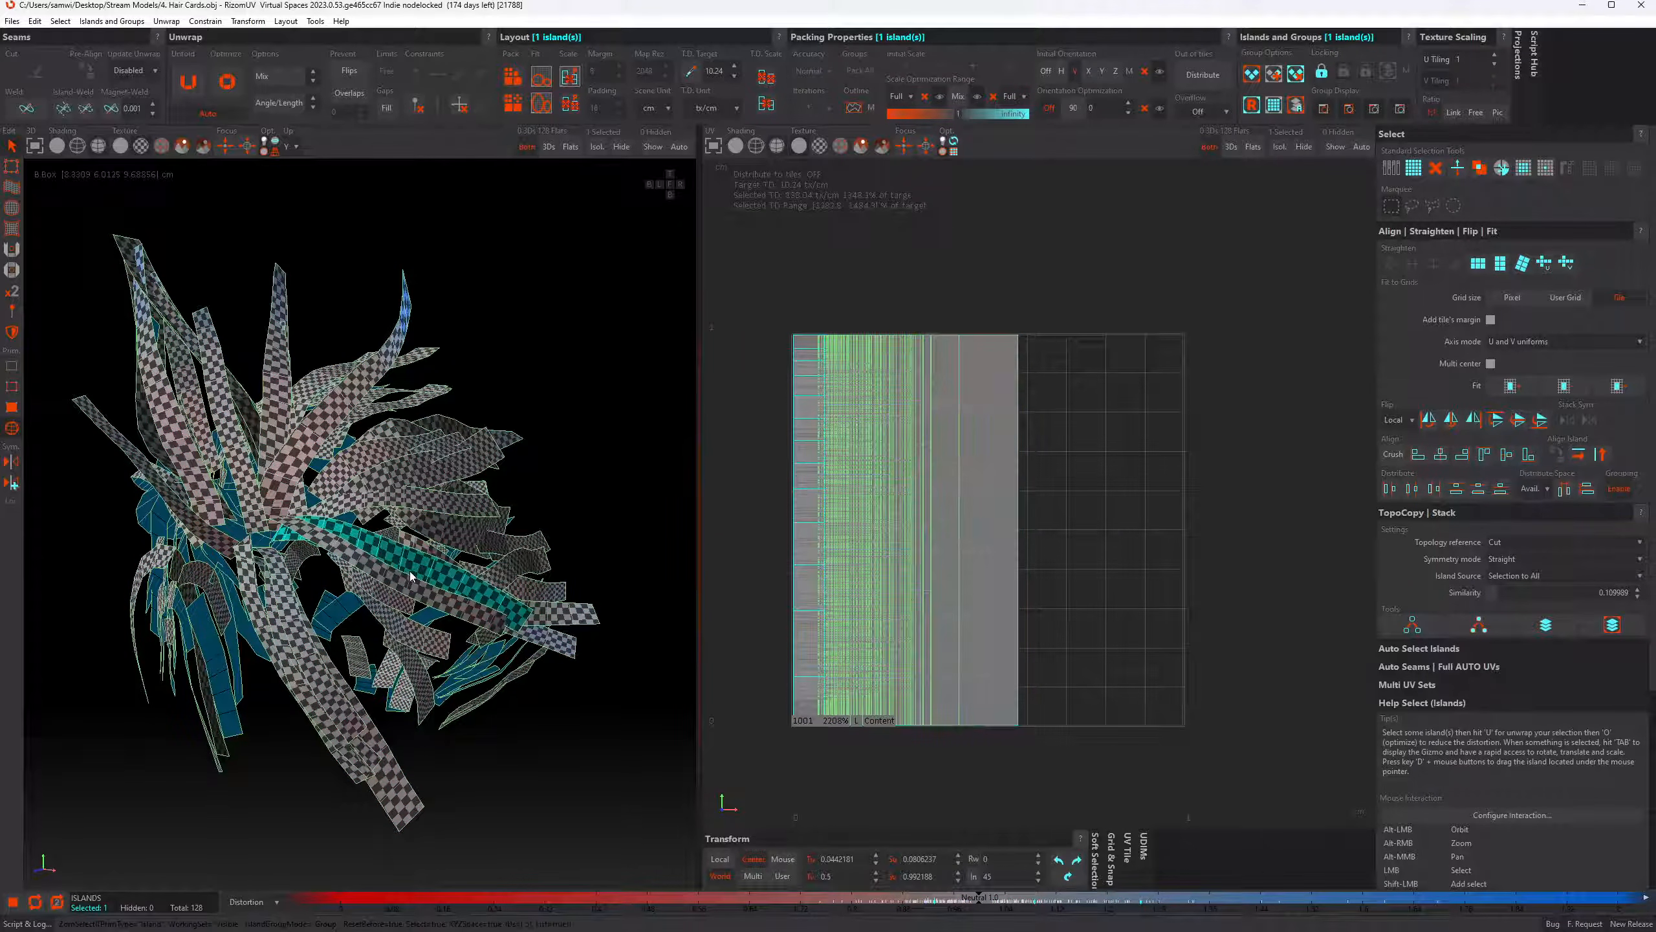
left_click(410, 592)
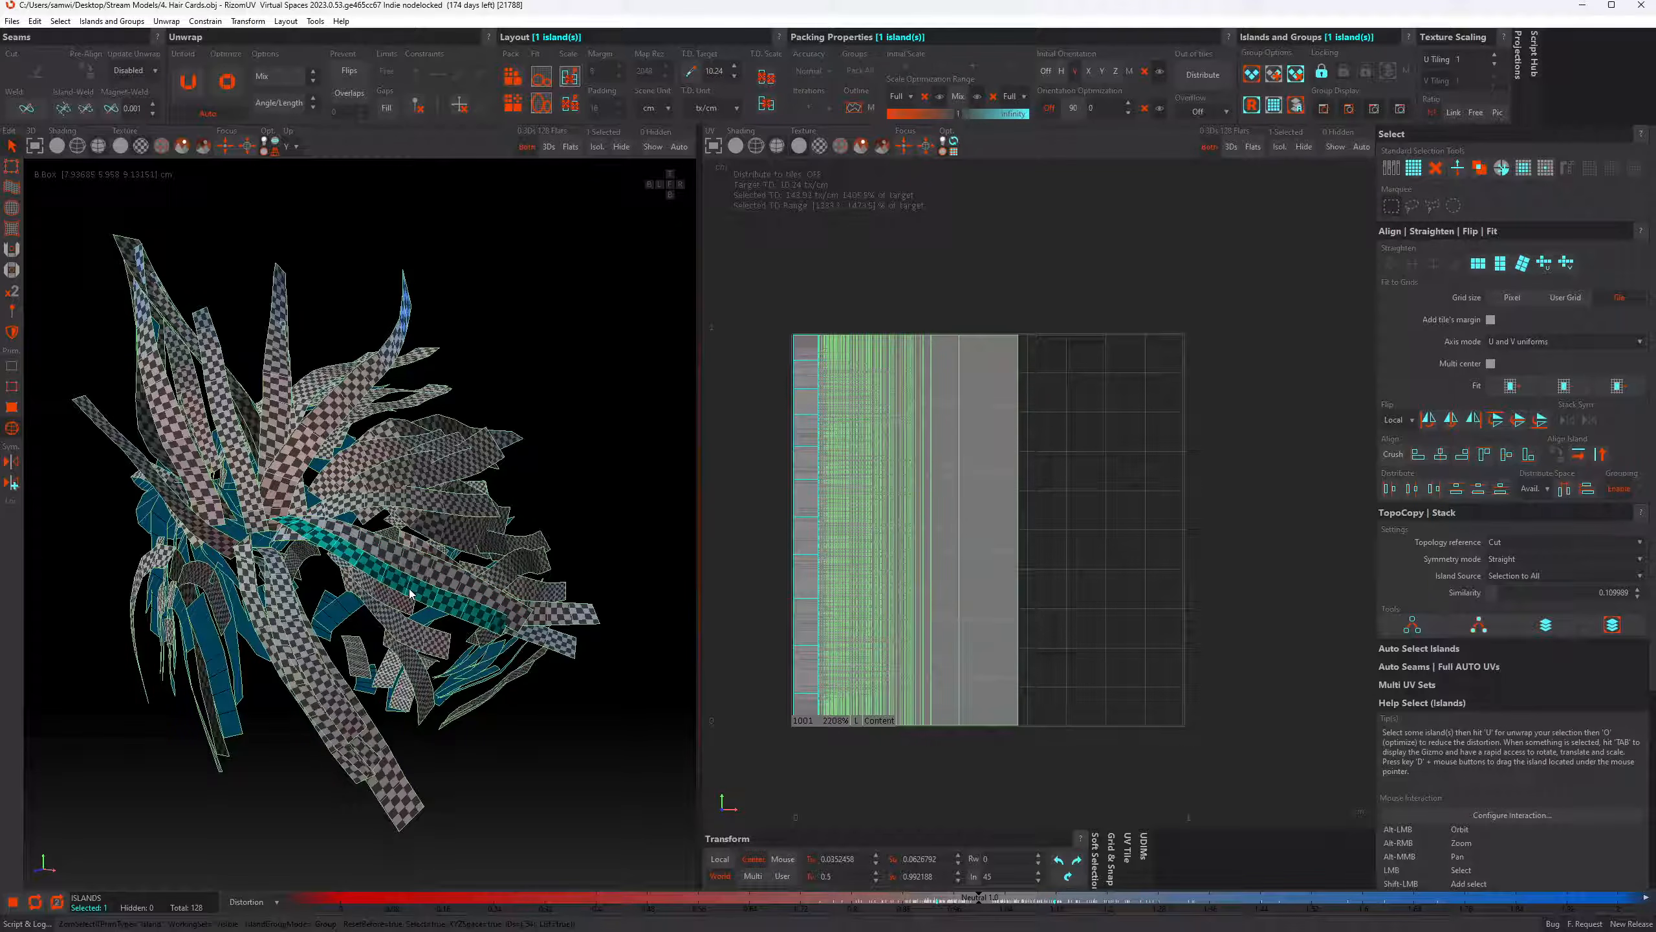
Set the Axis mode to U and V independents, then load 2. Mech Robot.obj without saving the hair card changes
left_click(1530, 342)
left_click(1530, 385)
left_click(12, 20)
left_click(133, 112)
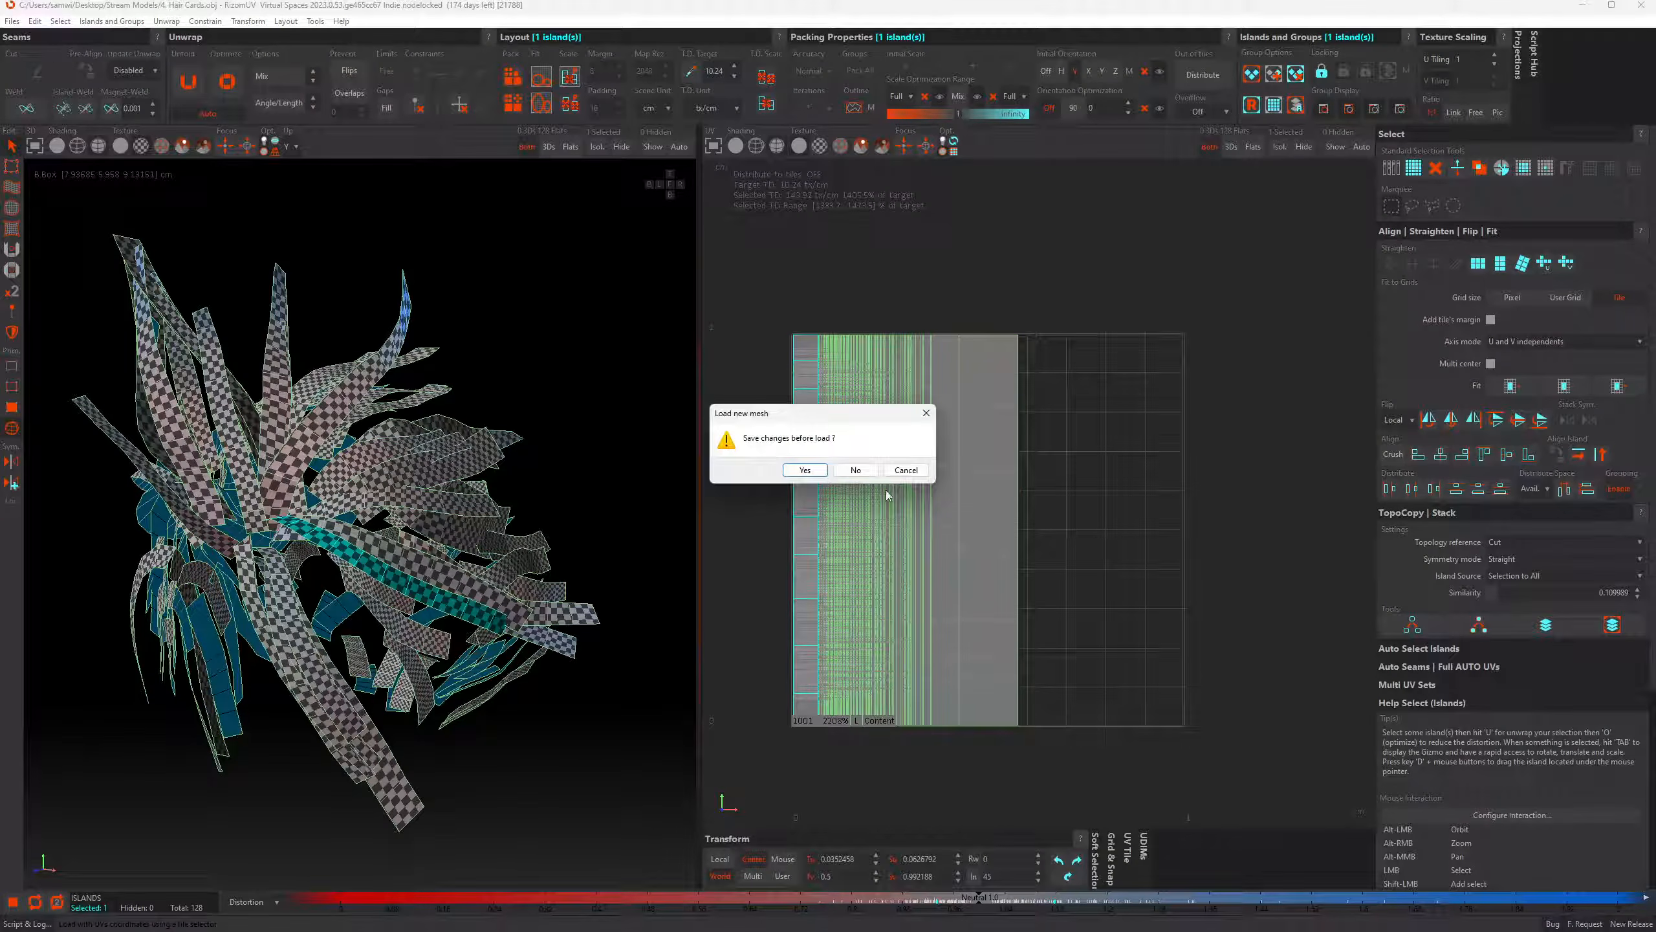
left_click(855, 470)
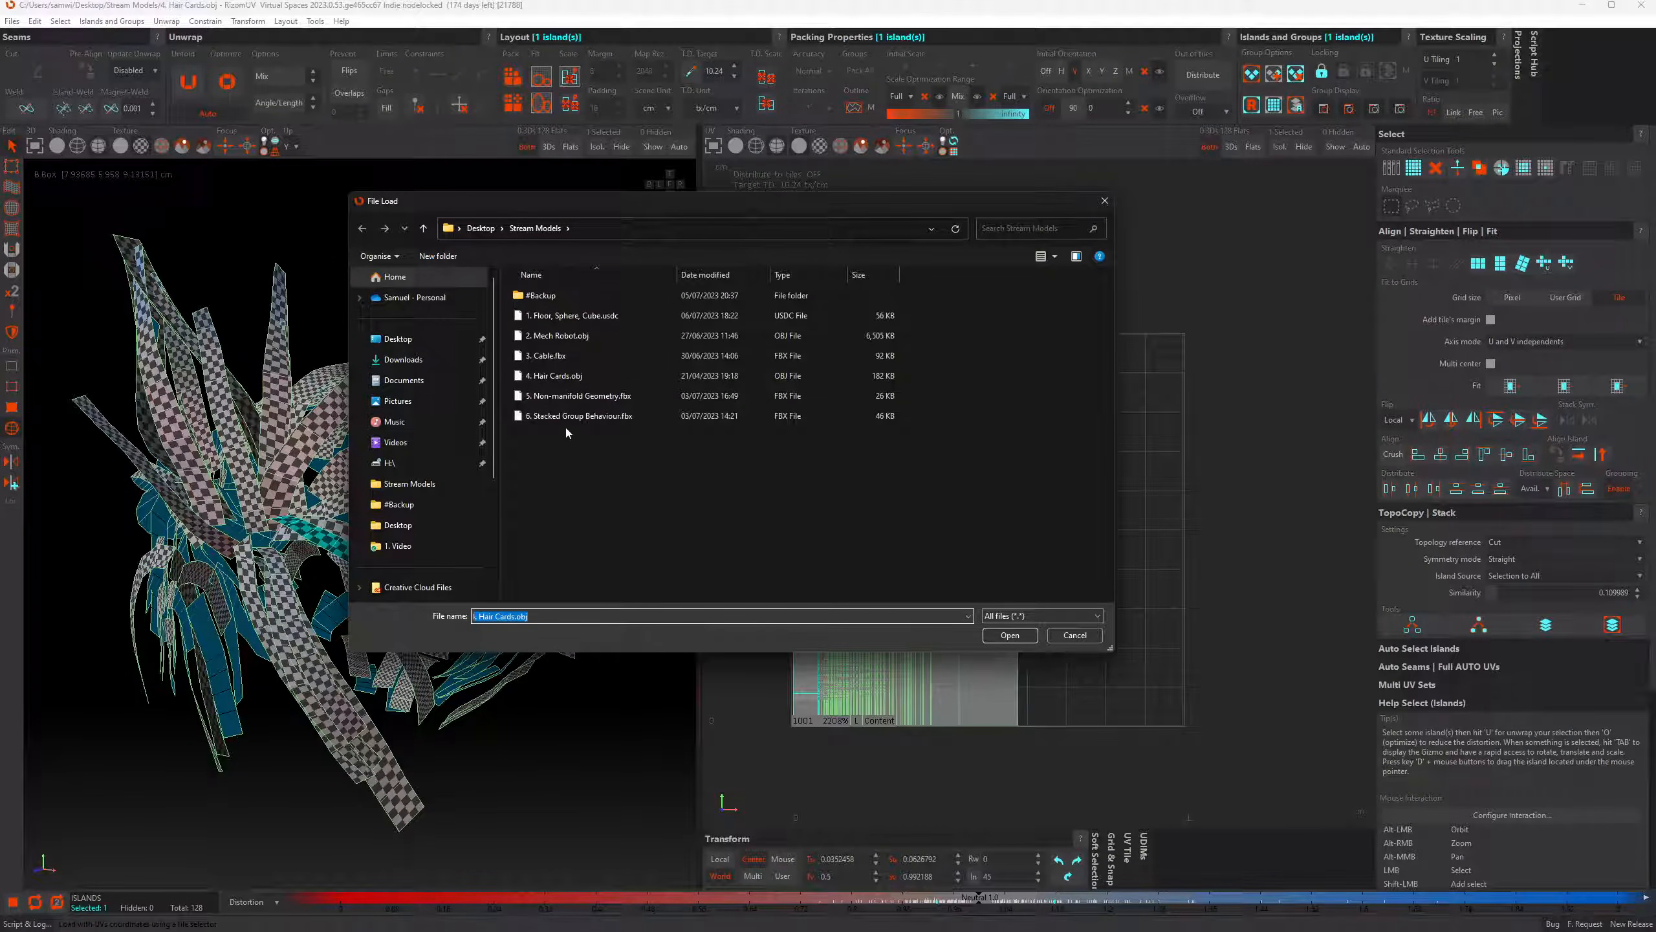
double_click(555, 337)
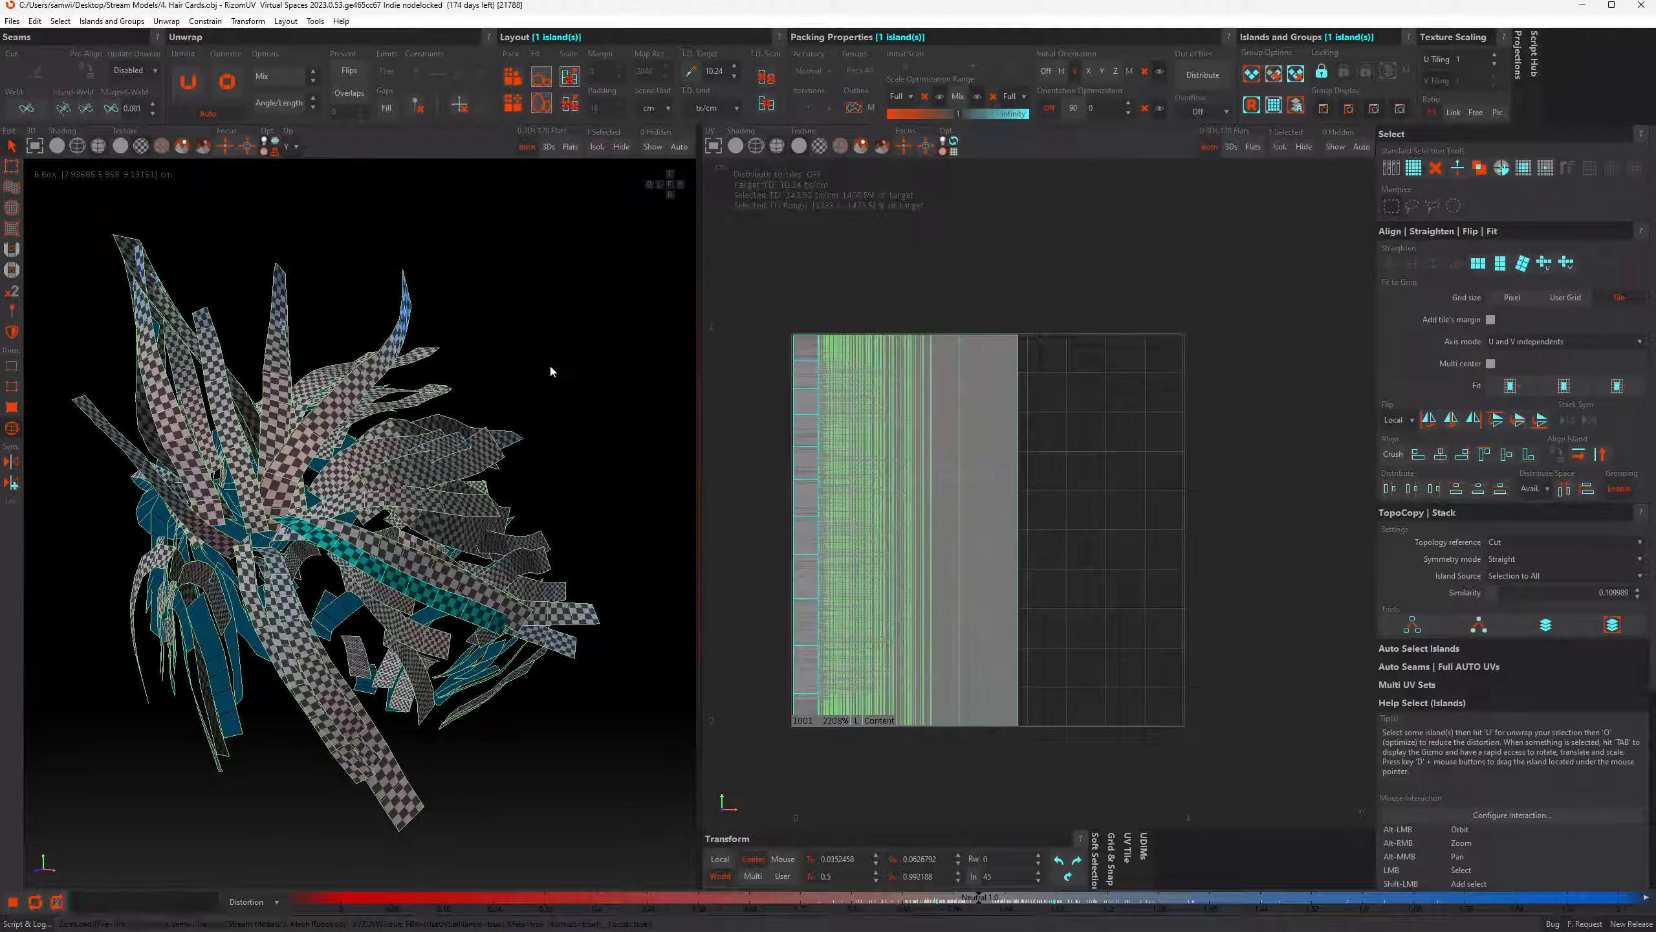
Switch to edge selection and isolate the robot's tall strip island that has the column of square cutouts
scroll(1202, 450, "up", 5)
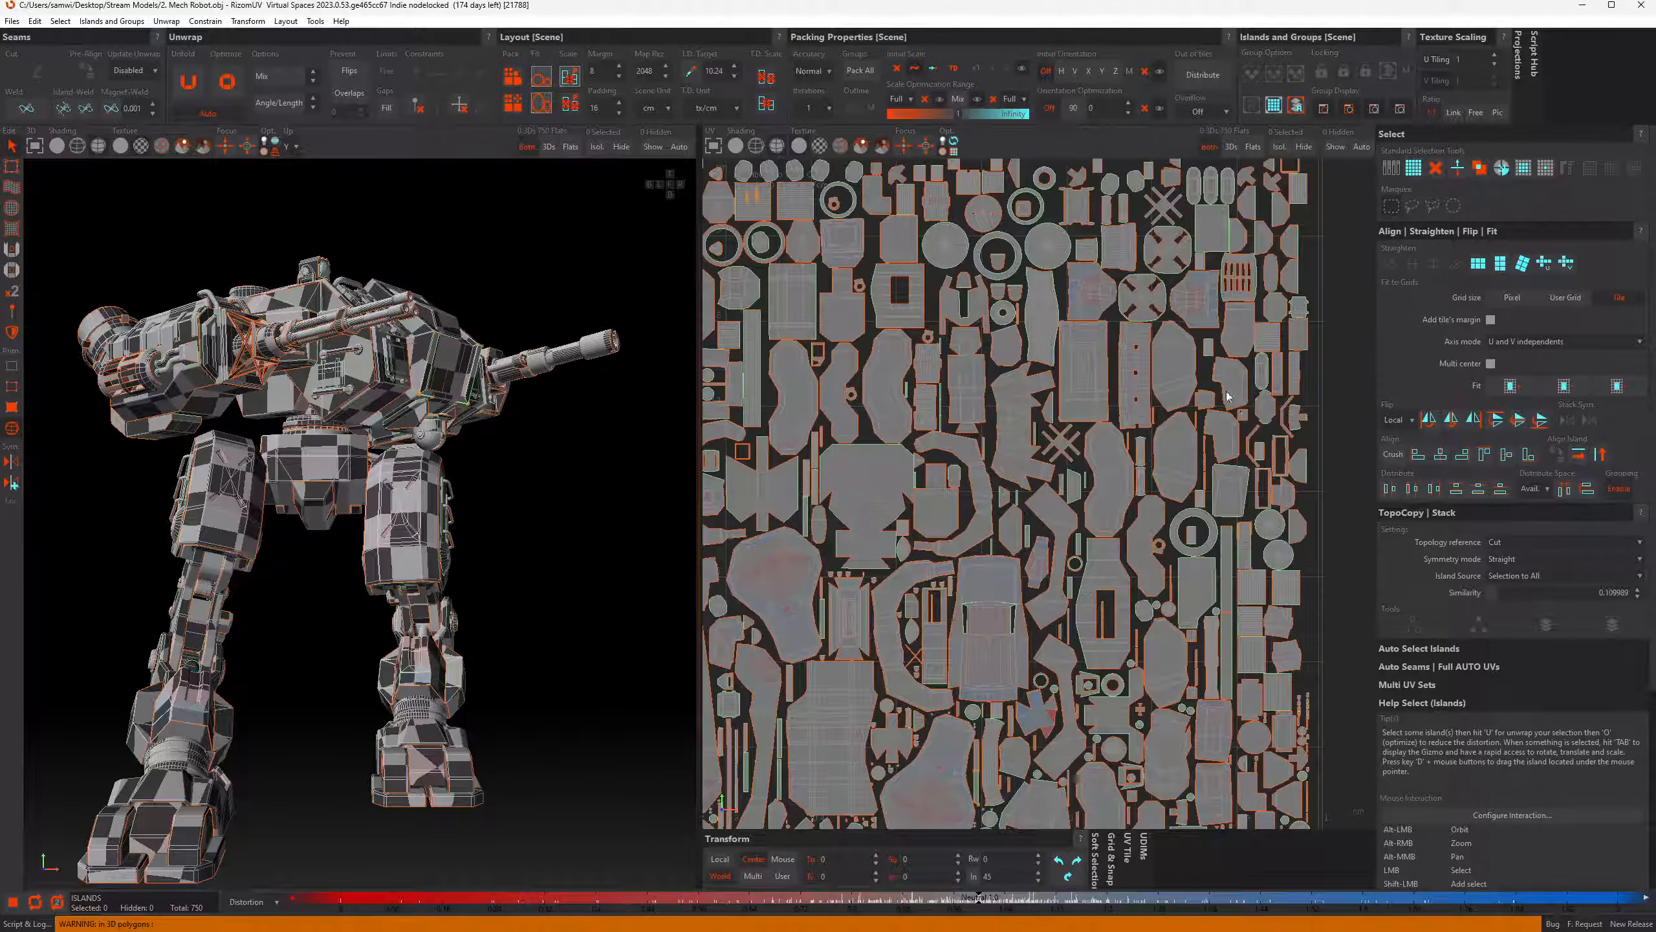
middle_click_drag(1055, 421, 1056, 436, "alt")
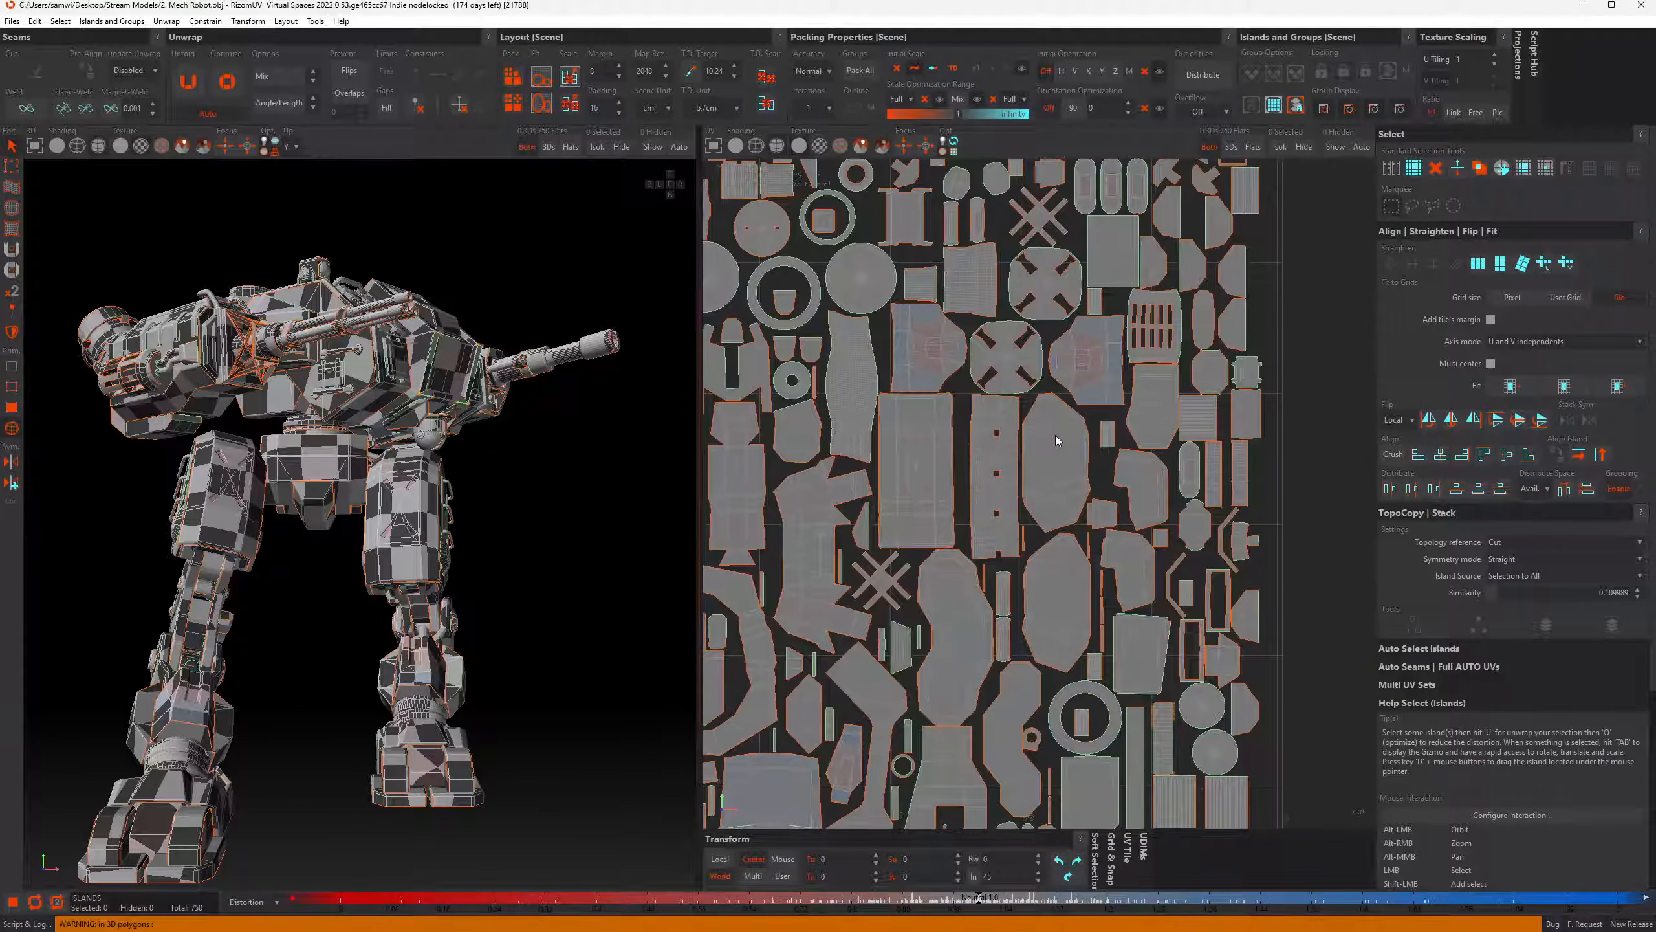
scroll(1049, 506, "up", 4)
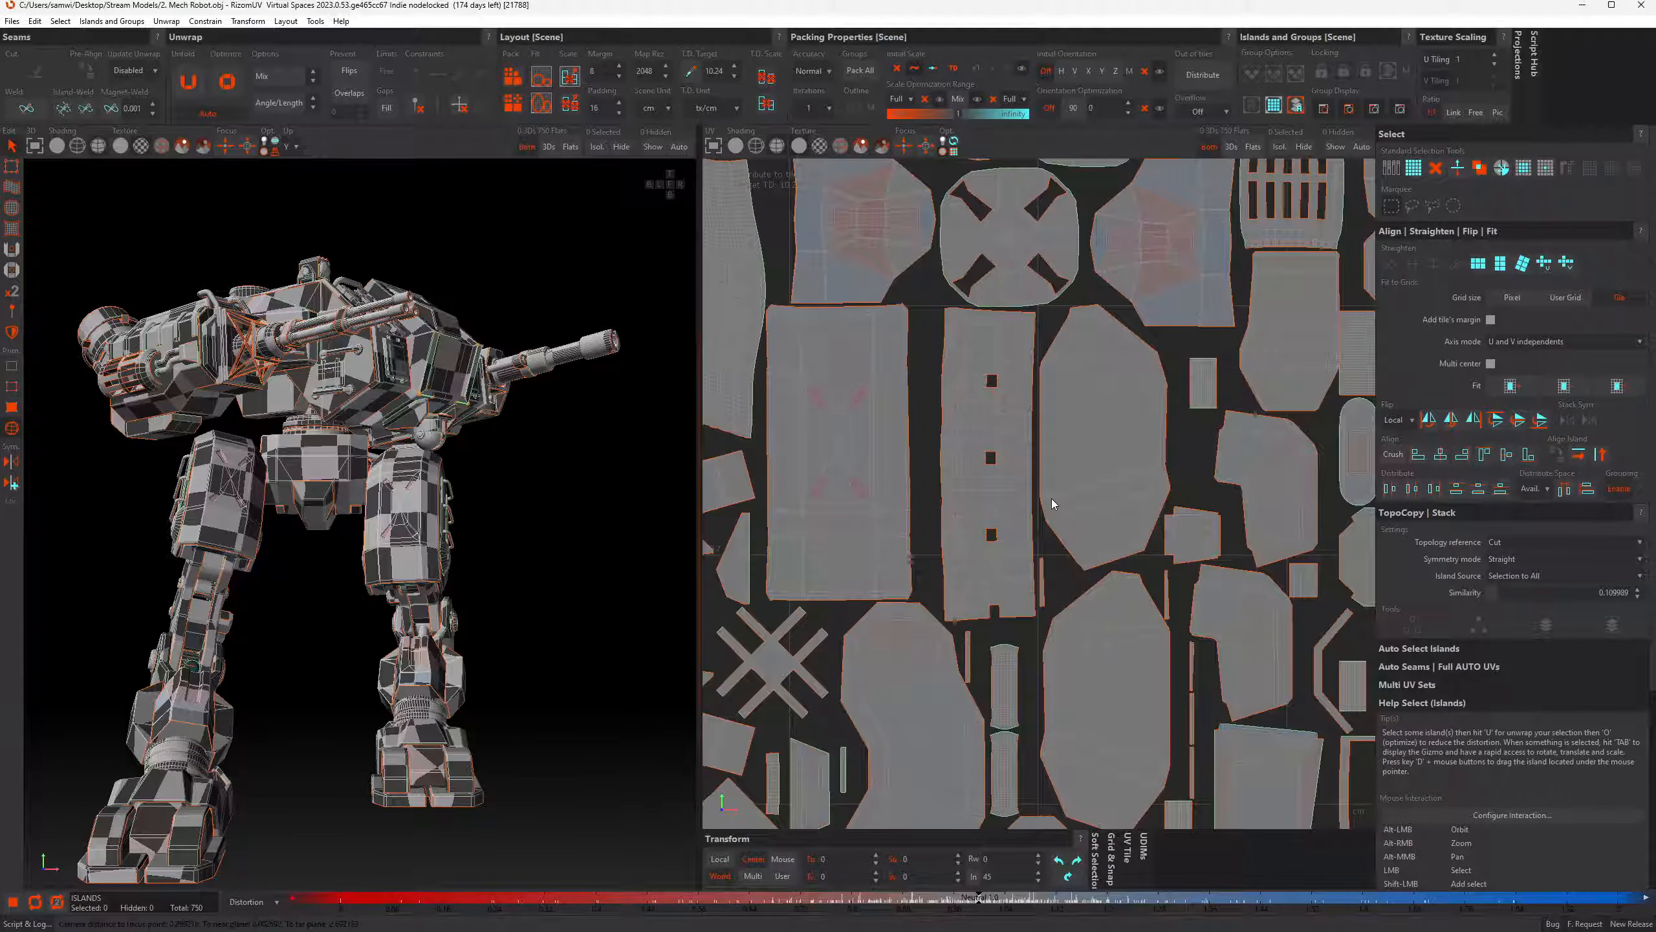
scroll(958, 592, "up", 3)
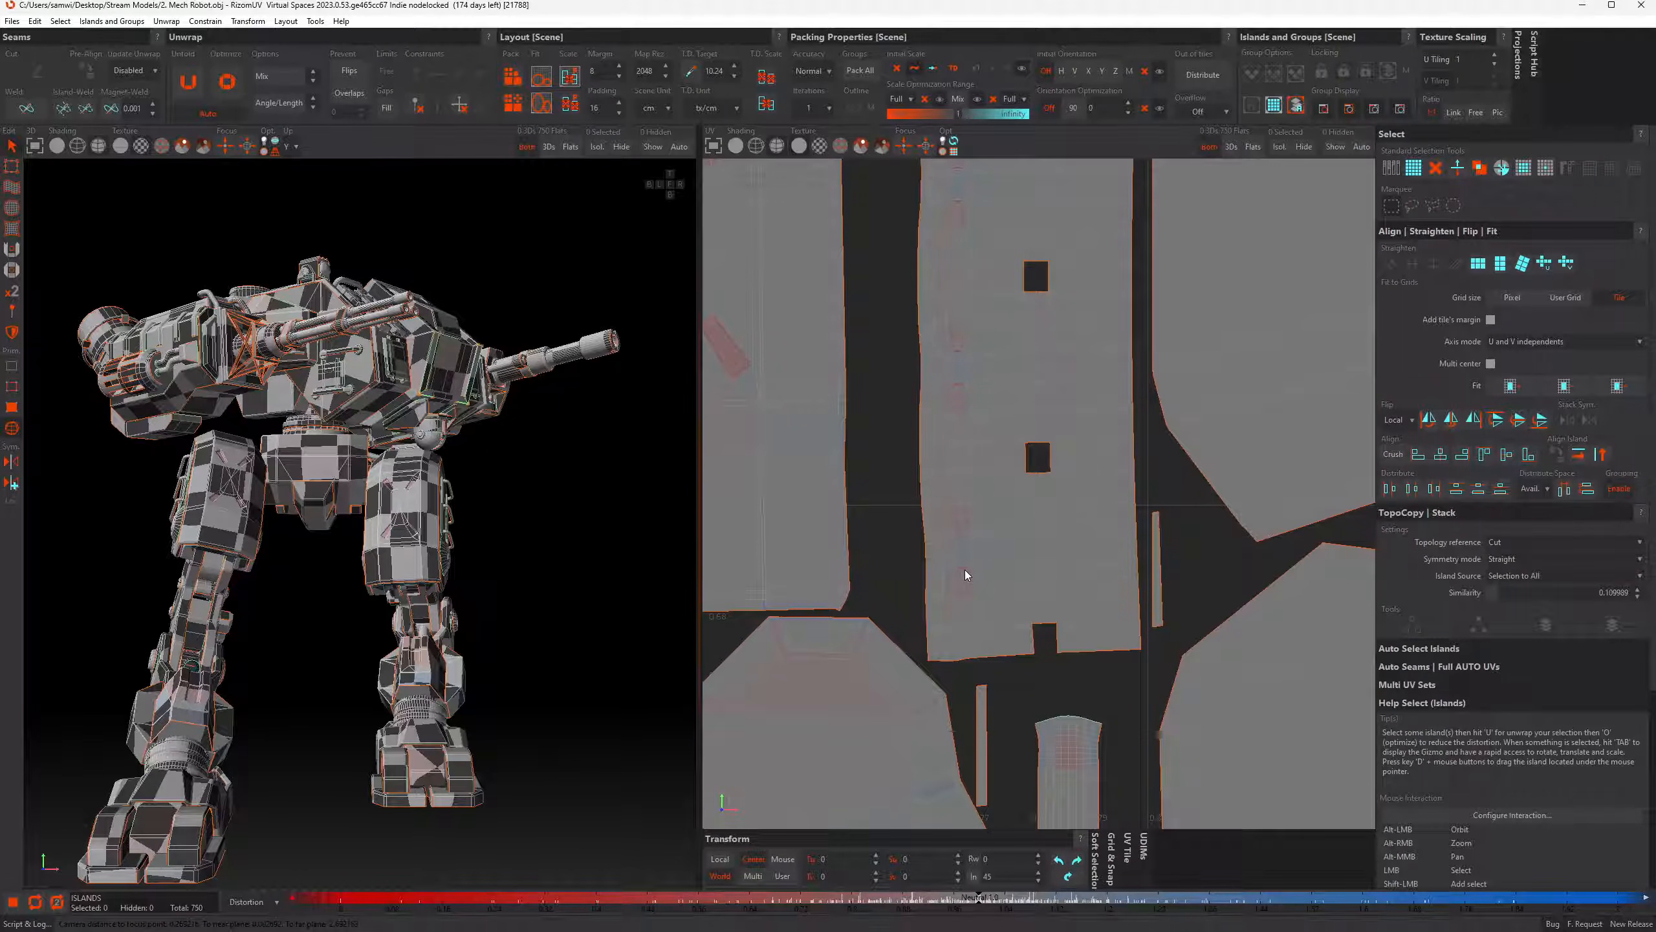
scroll(971, 568, "up", 2)
scroll(959, 569, "up", 2)
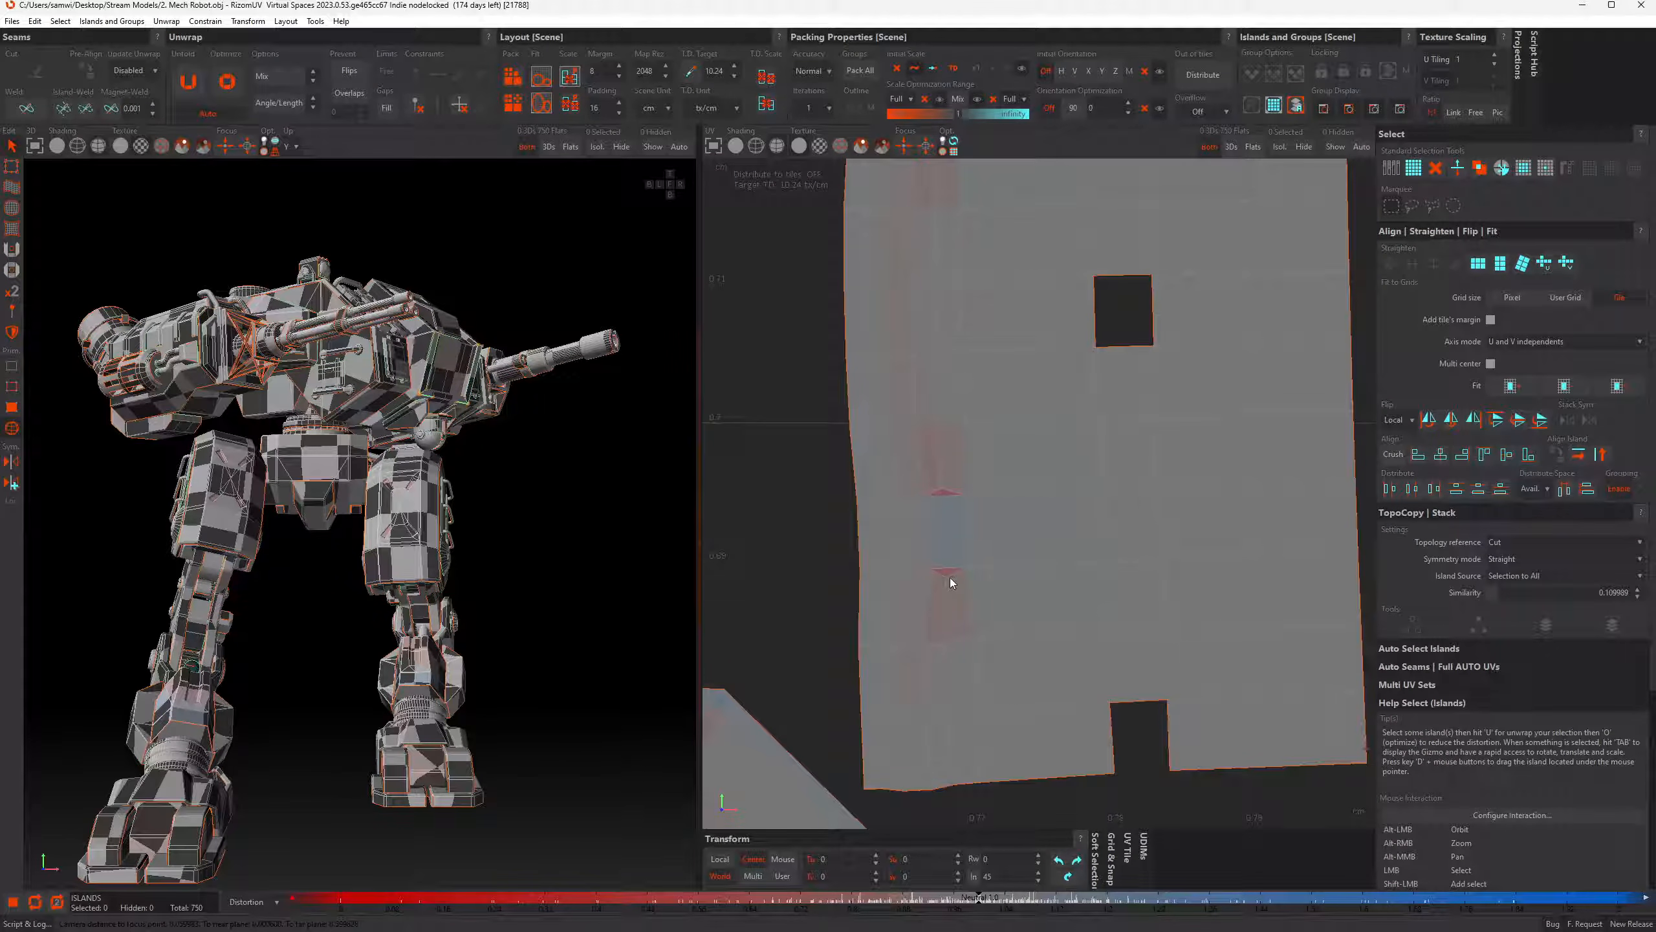
scroll(950, 579, "down", 3)
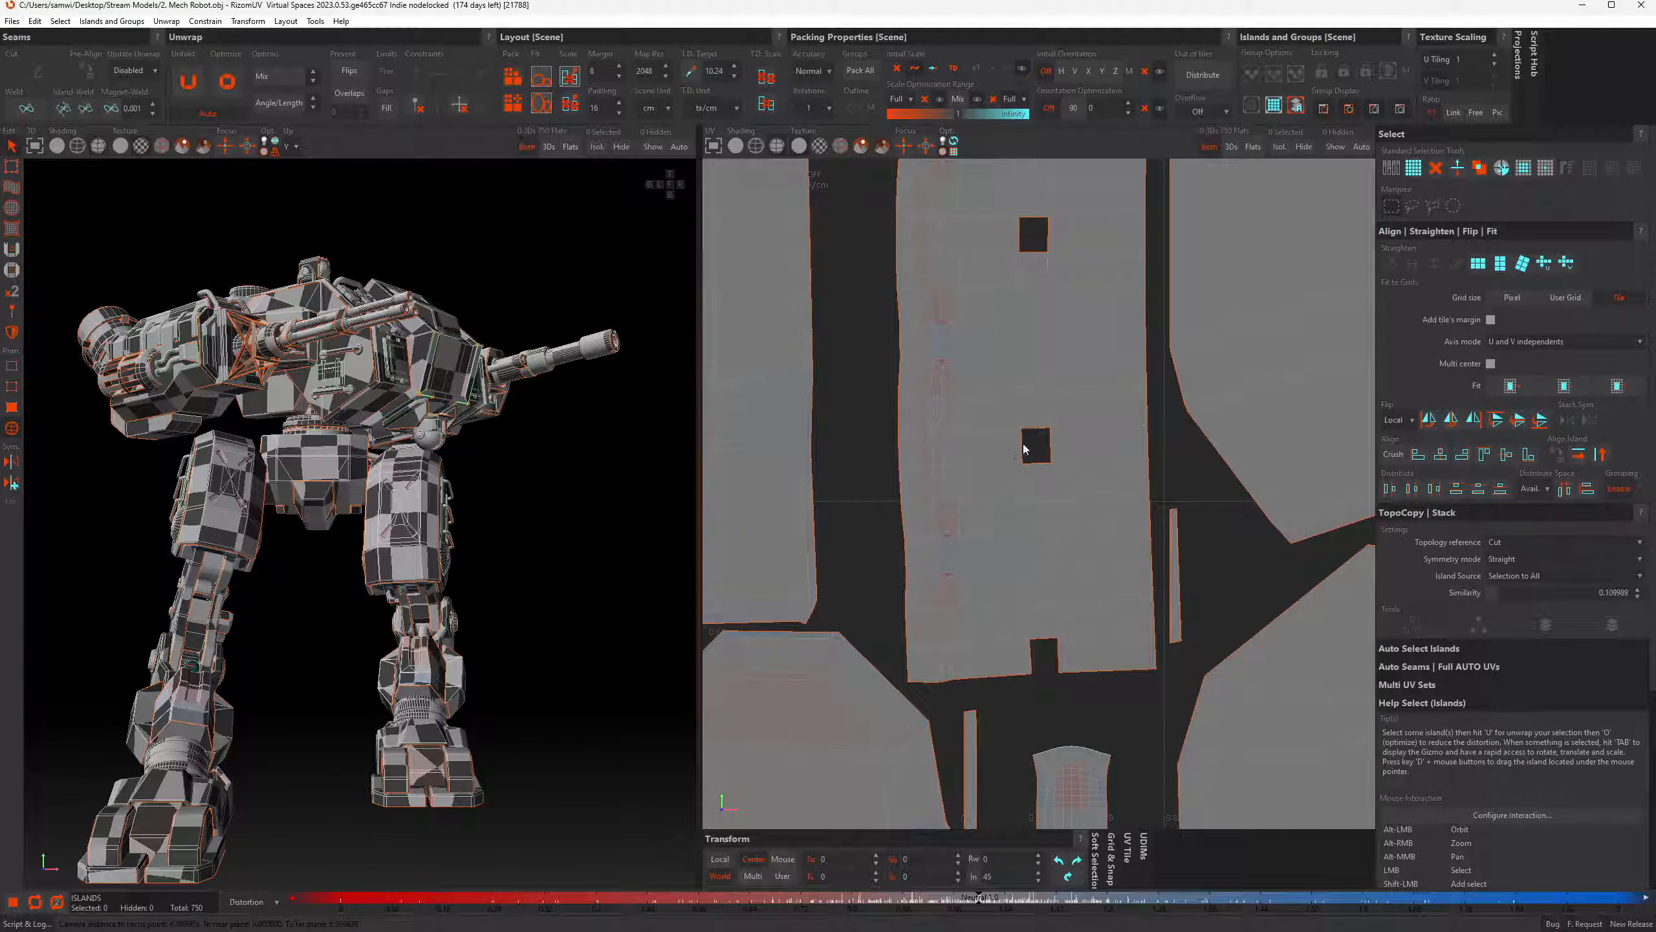
middle_click_drag(1044, 386, 992, 486, "alt")
scroll(987, 490, "down", 3)
middle_click_drag(996, 382, 991, 442, "alt")
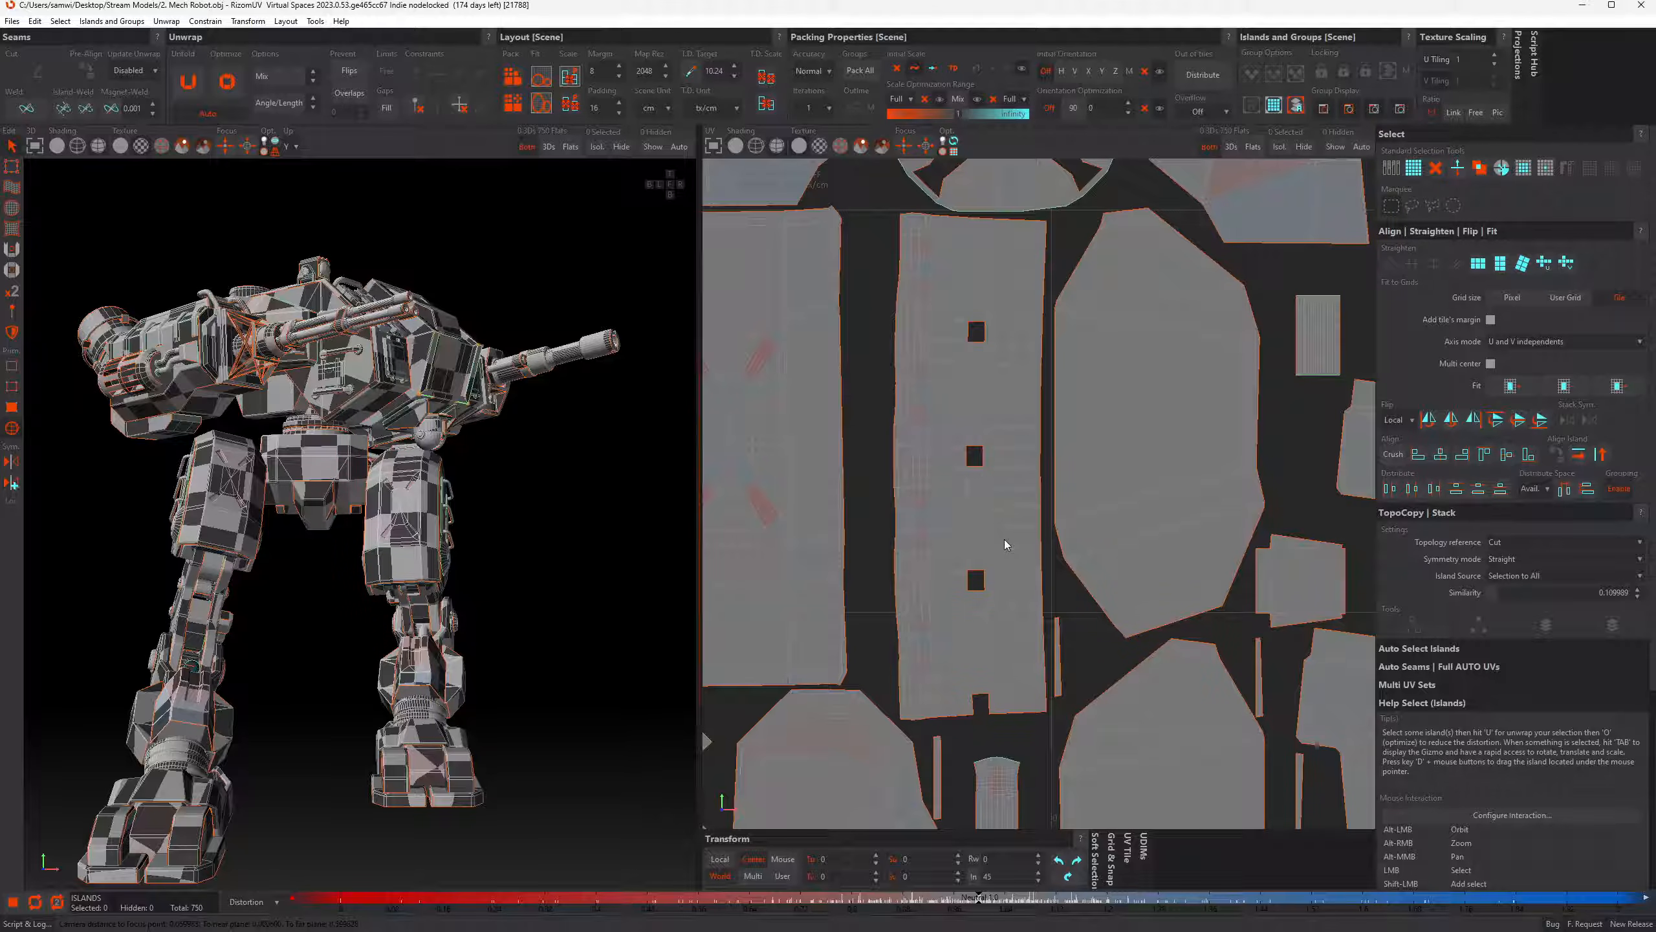
left_click(11, 387)
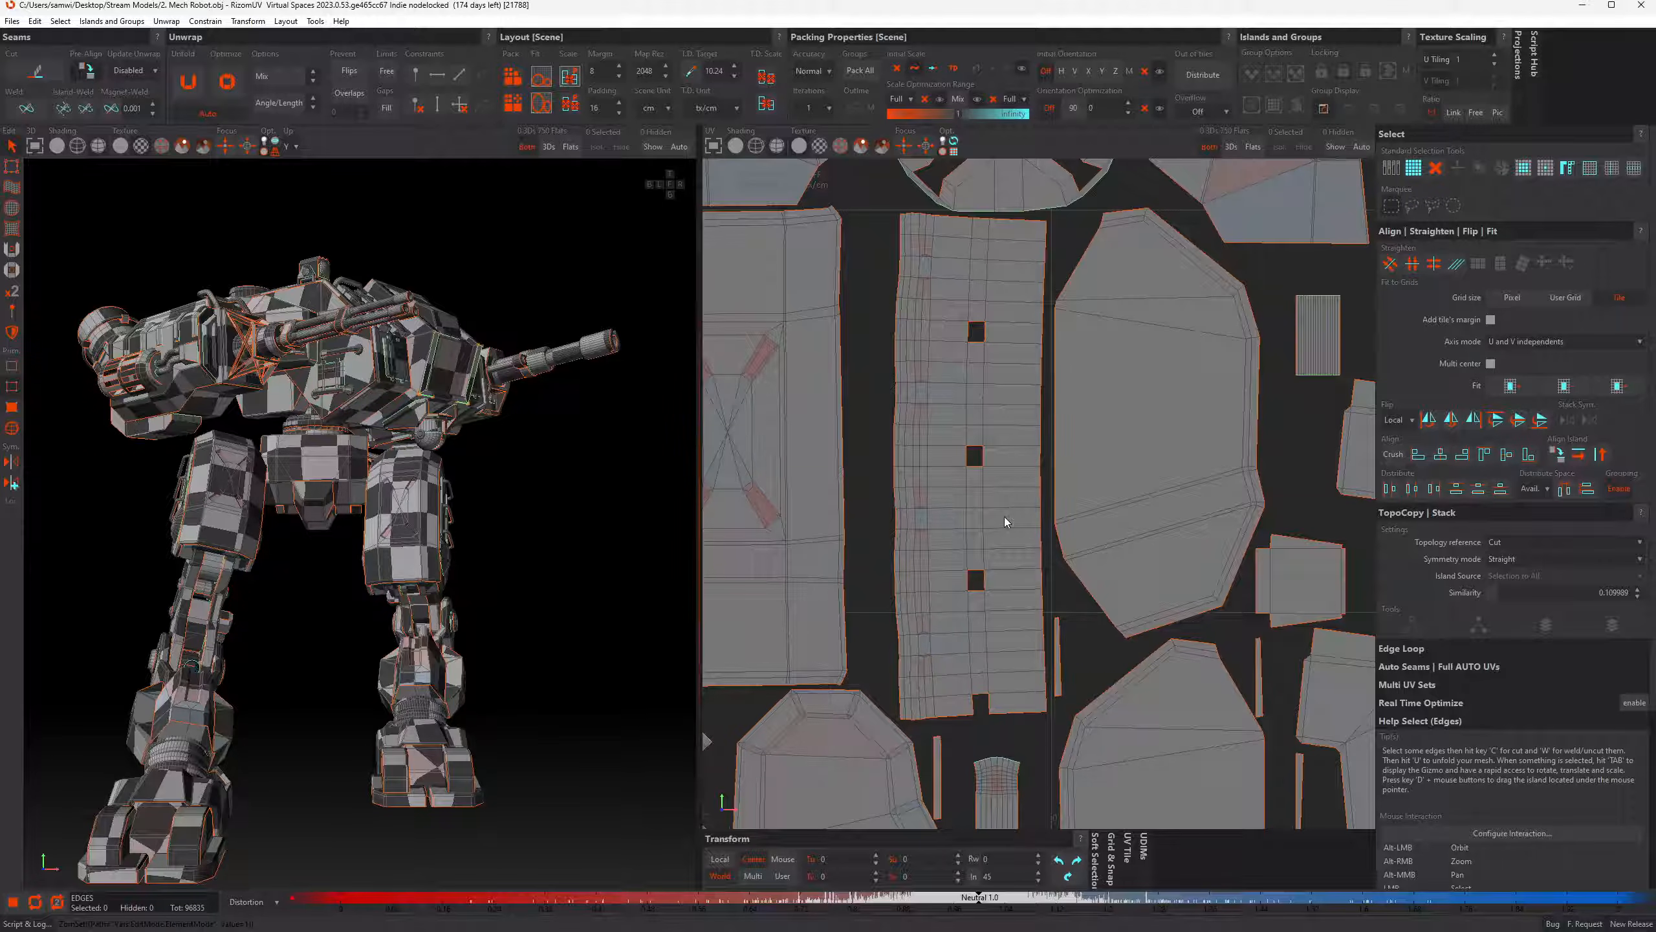
key("i")
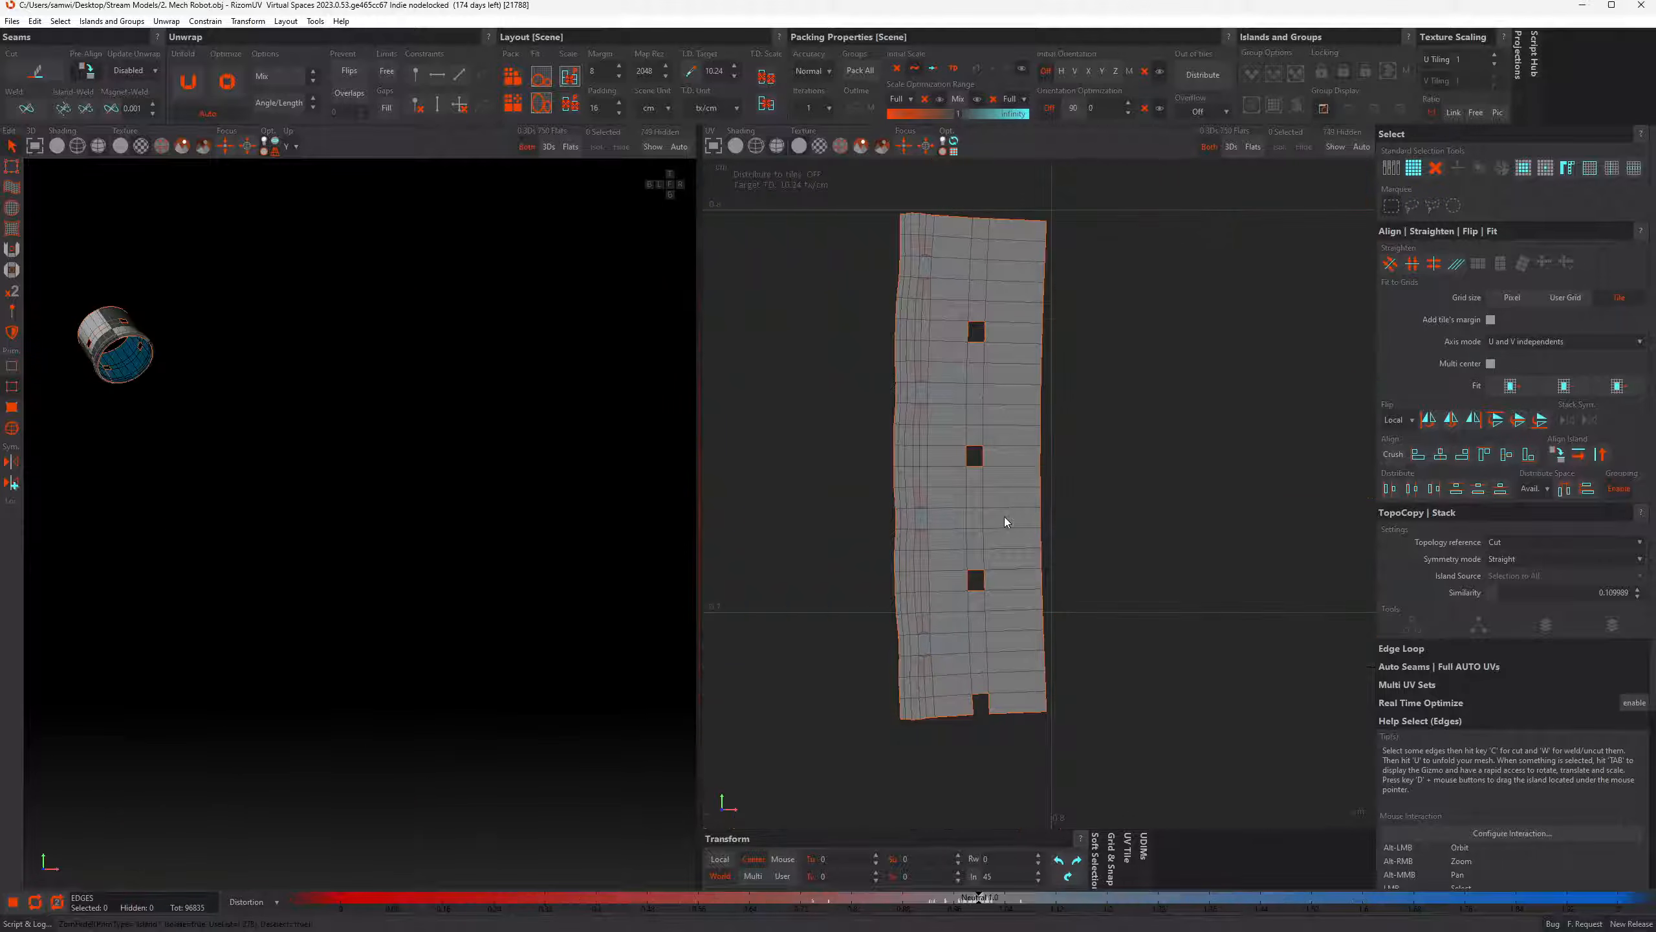
Select lengthwise edge loops of the strip island one by one, including its outer border and the line beside the cutouts
double_click(1042, 563)
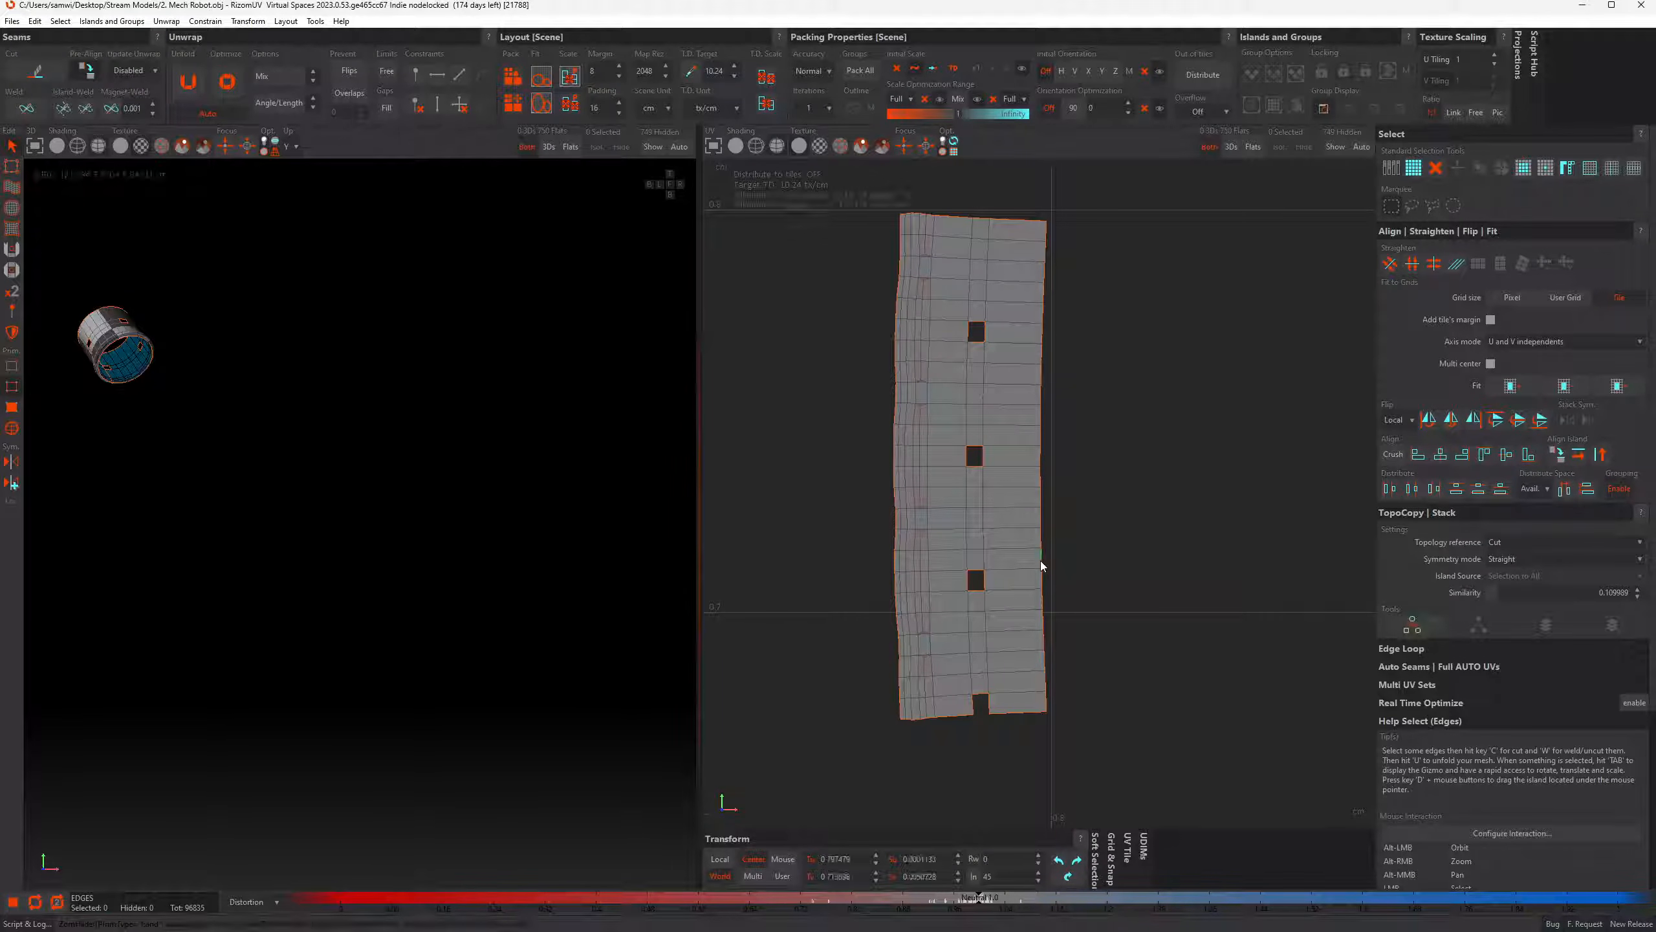
double_click(983, 559, "shift")
double_click(983, 431, "shift")
double_click(985, 312, "shift")
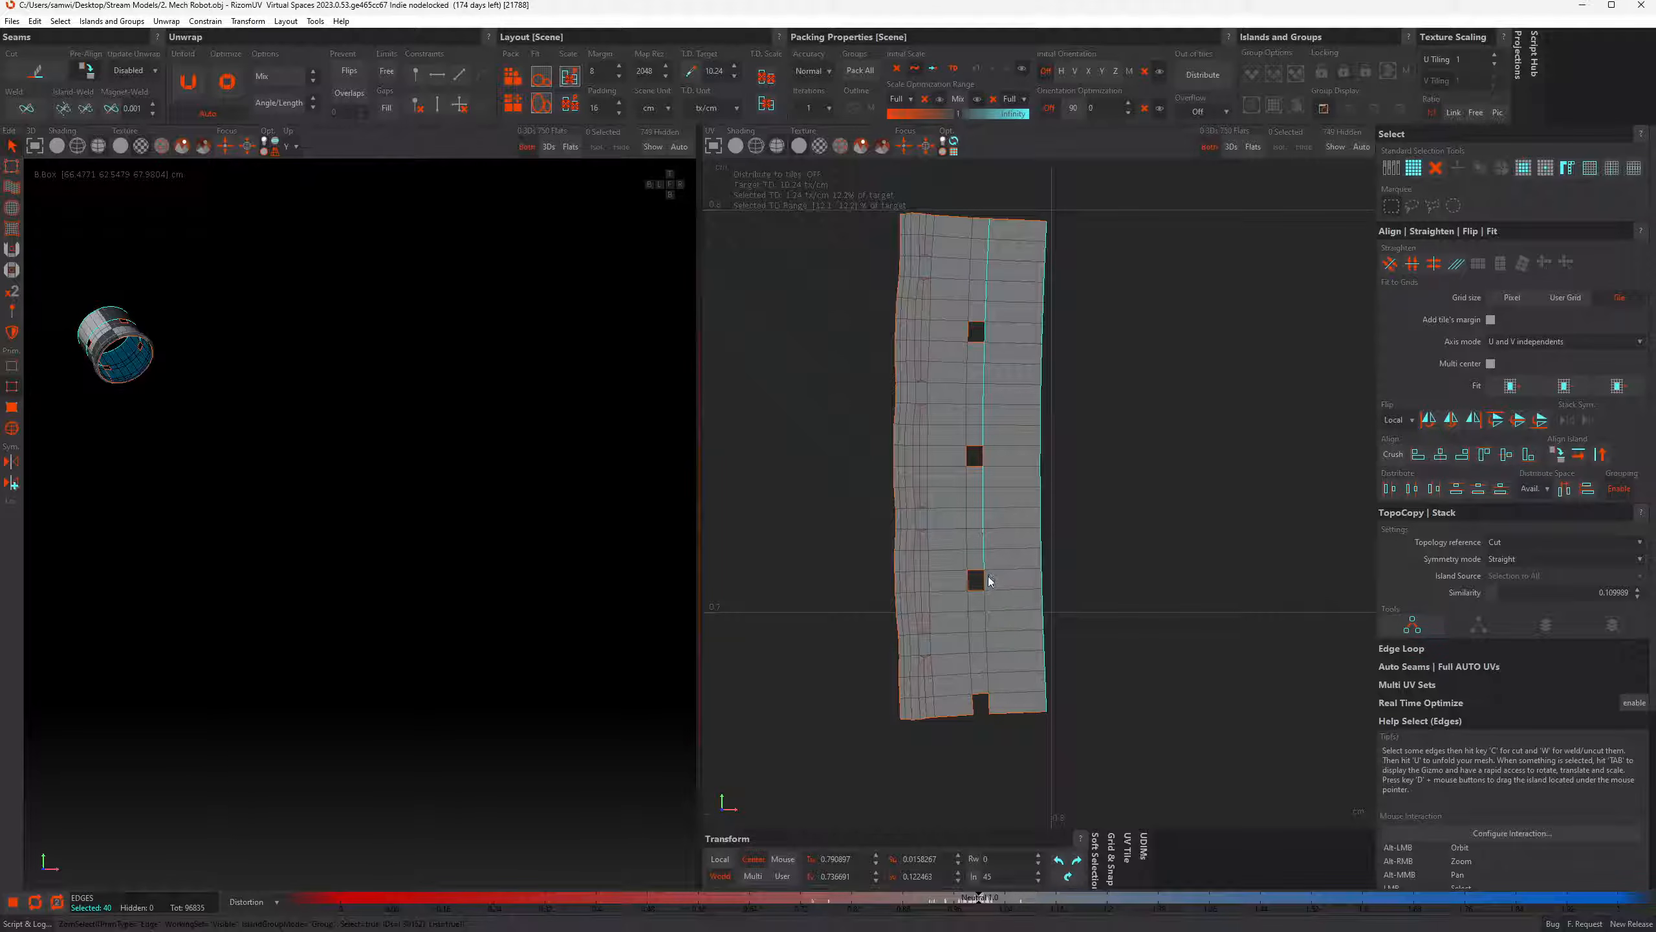
double_click(965, 527, "shift")
Try selecting crosswise edge rows of the strip manually, including the one broken by the triangulated geometry, then clear the selection
left_click(950, 697)
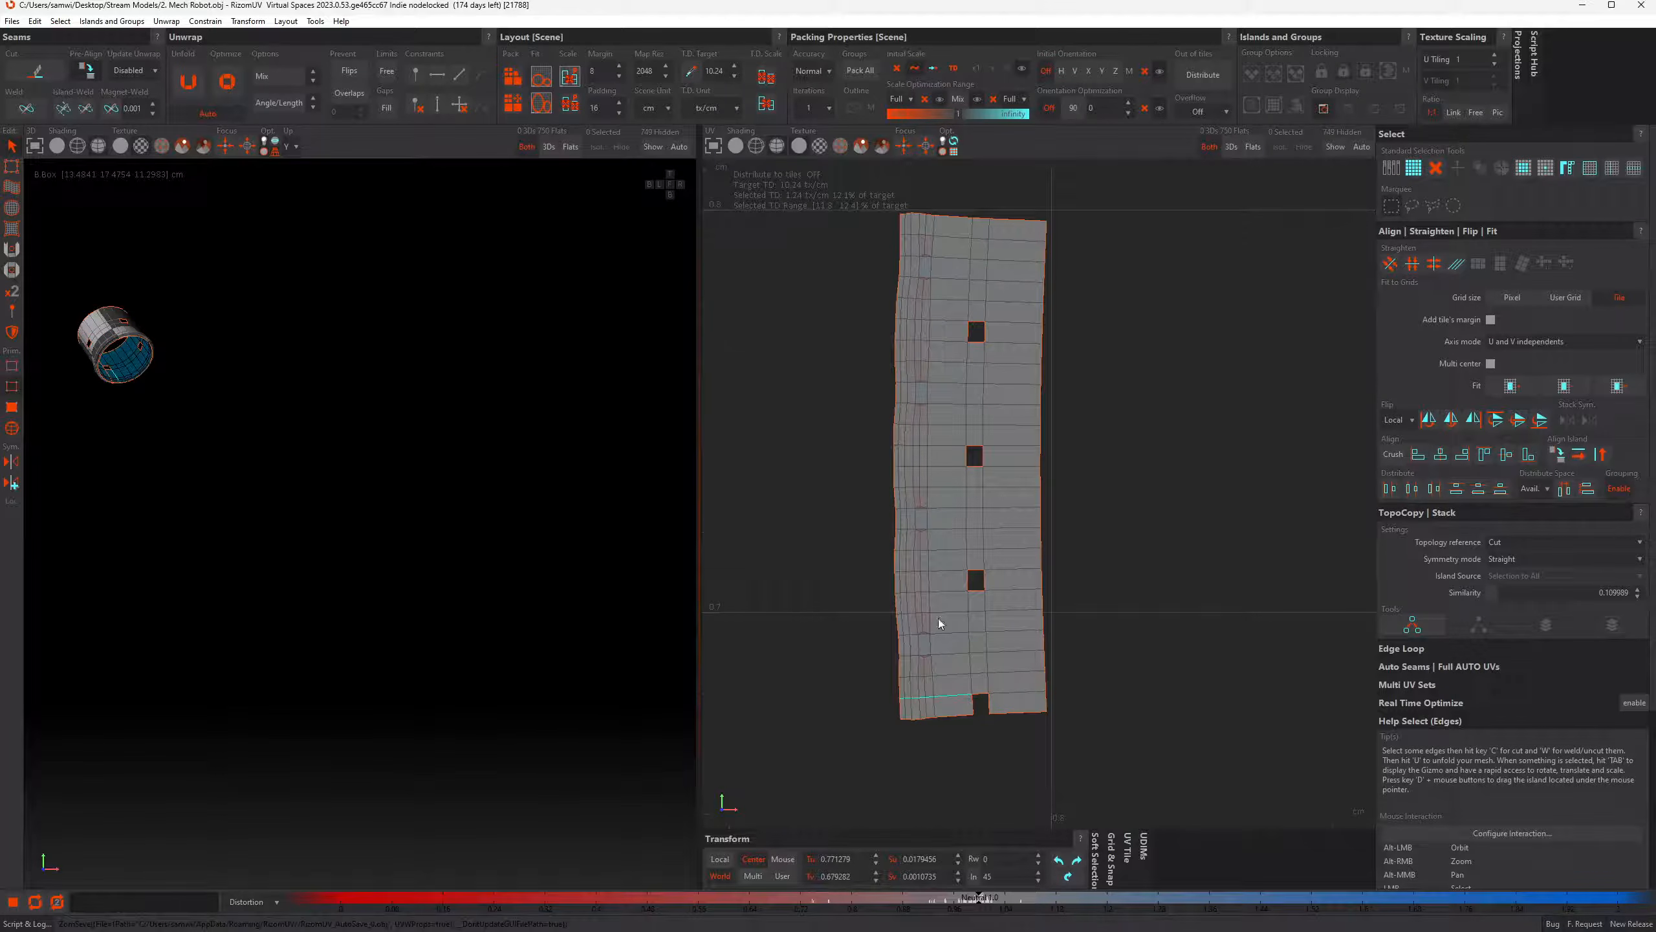
scroll(898, 533, "up", 4)
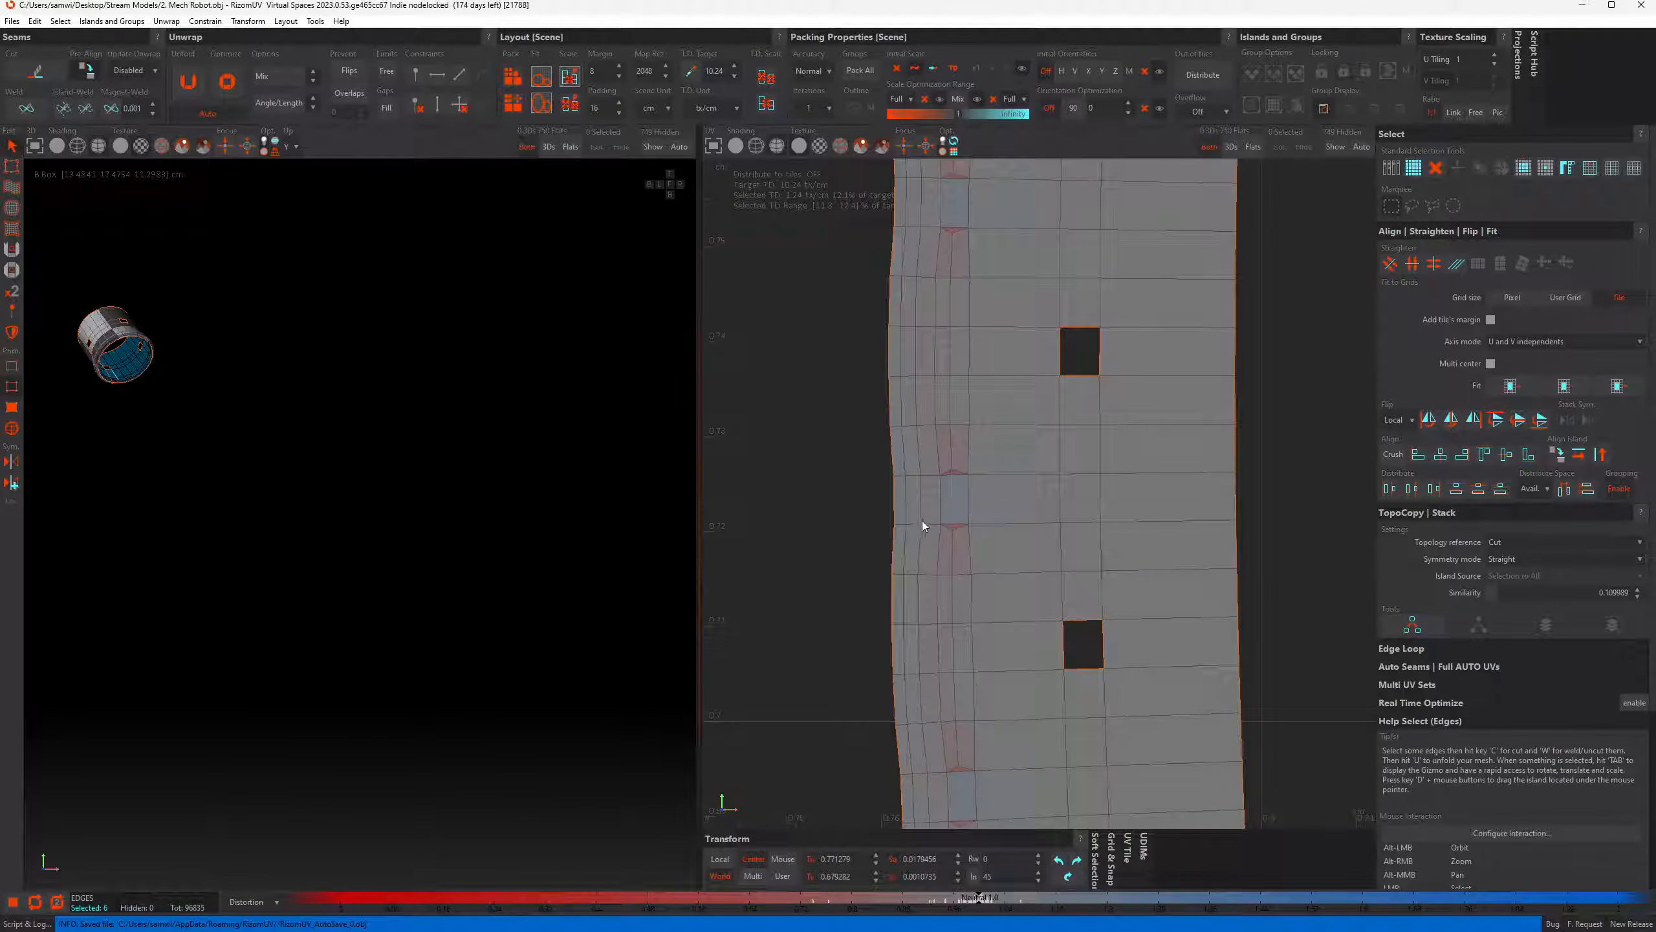
left_click(934, 525)
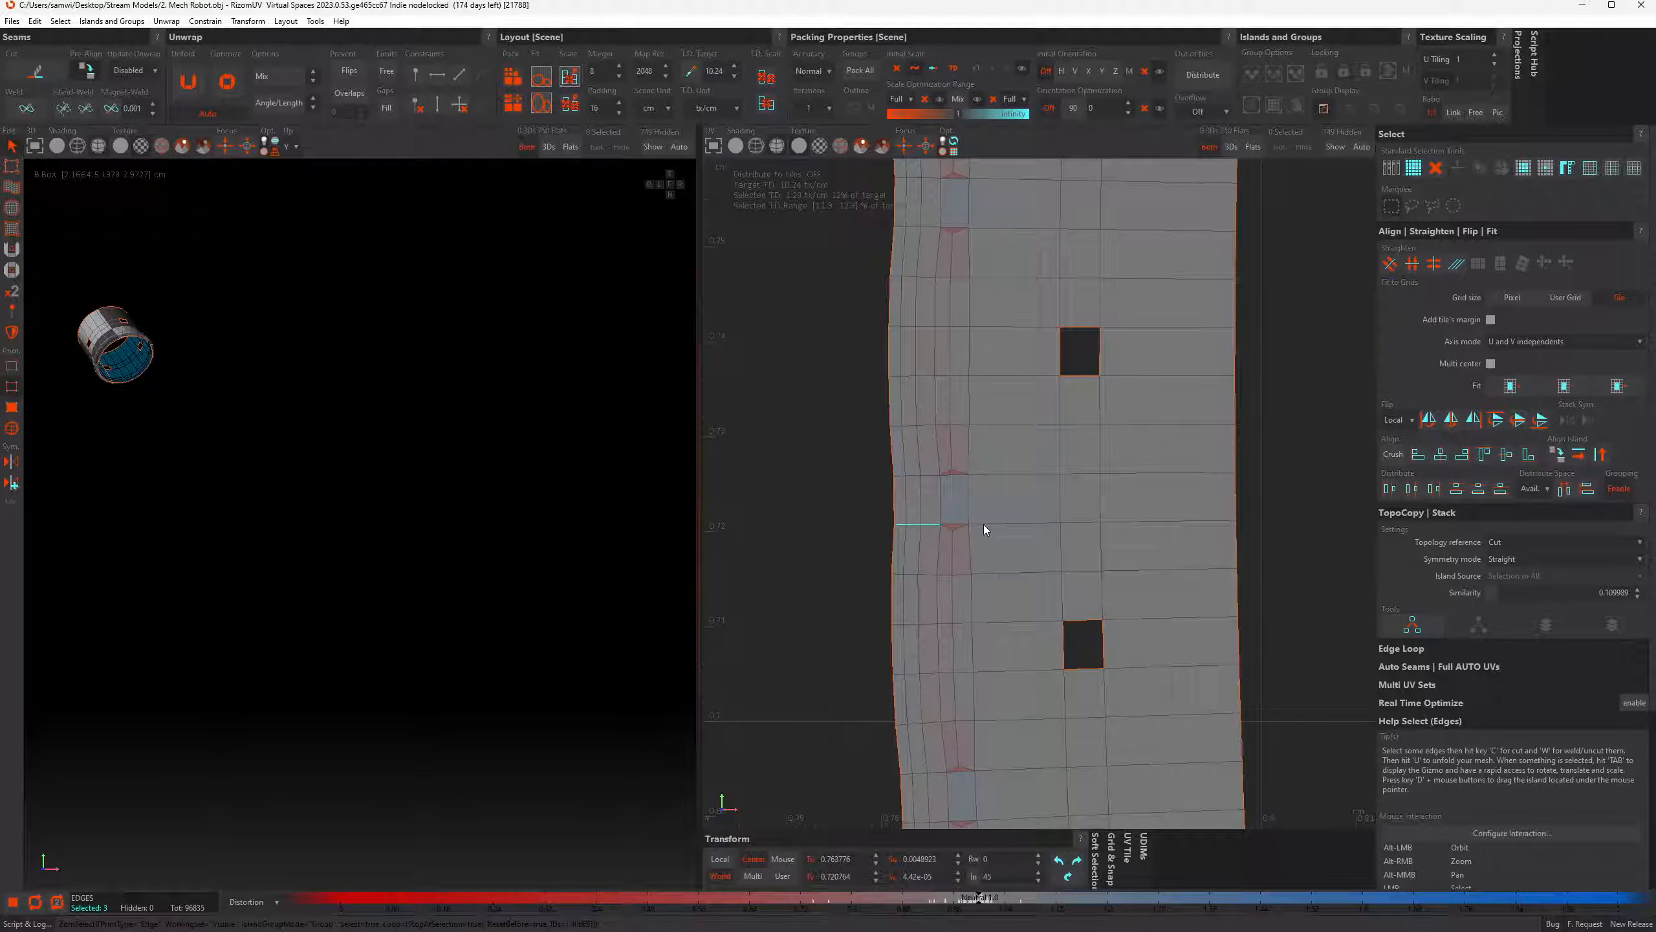
left_click(984, 524)
left_click(951, 525)
scroll(1004, 534, "down", 3)
left_click(1215, 591)
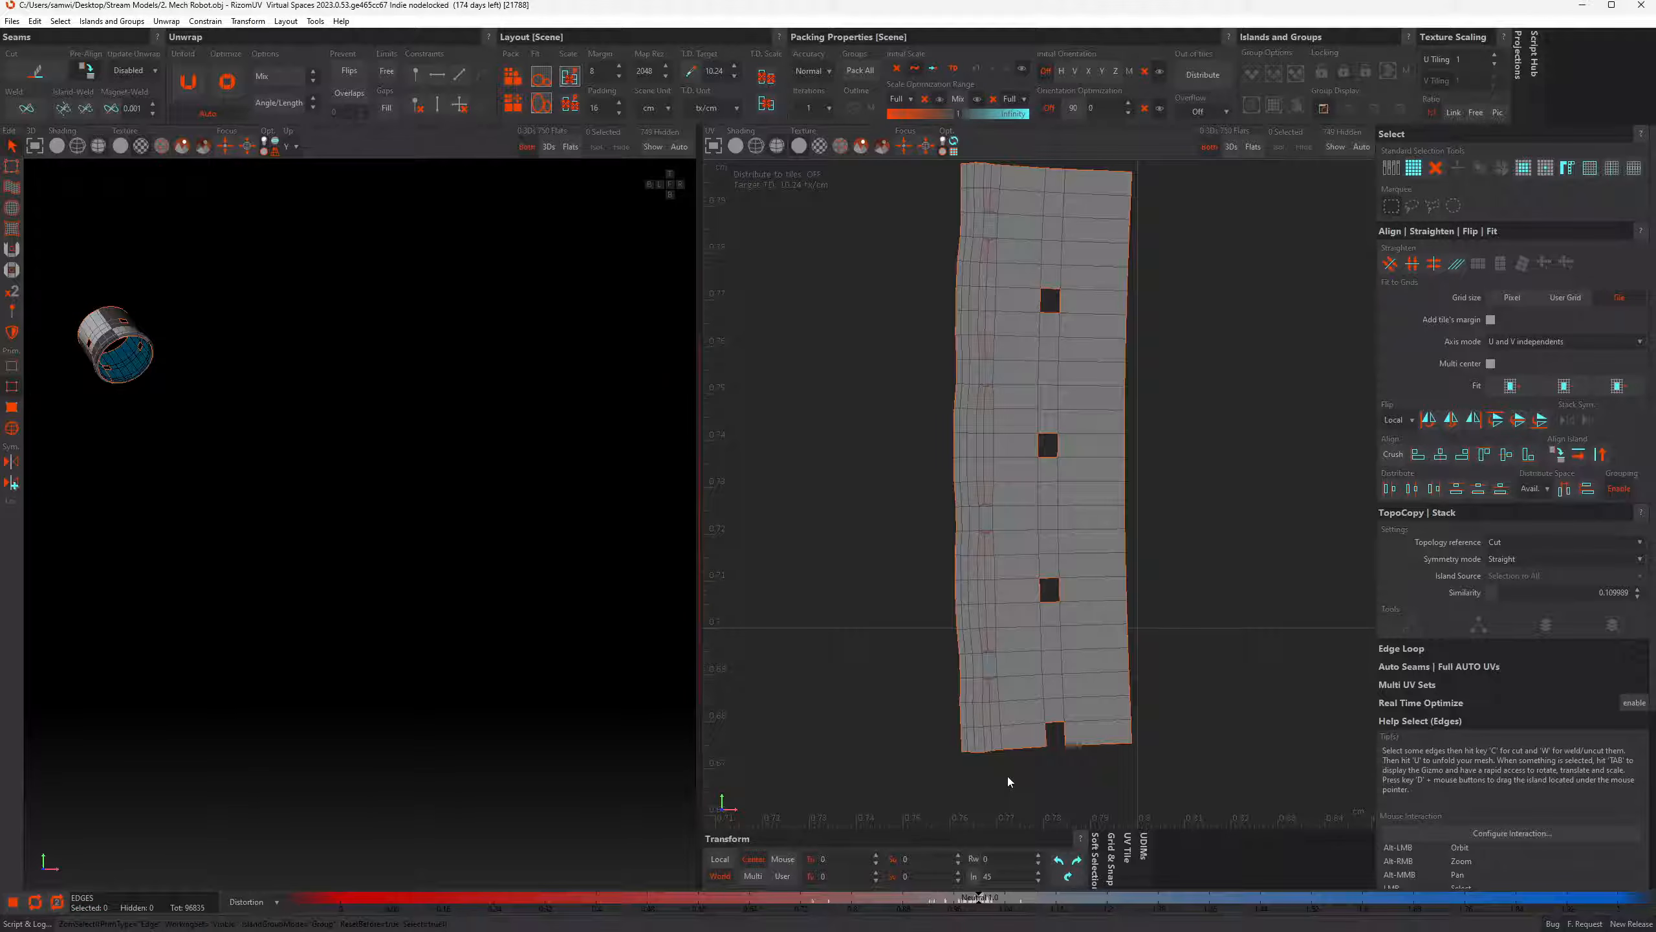
Change the colour display mode from Distortion to Orientation
left_click(273, 903)
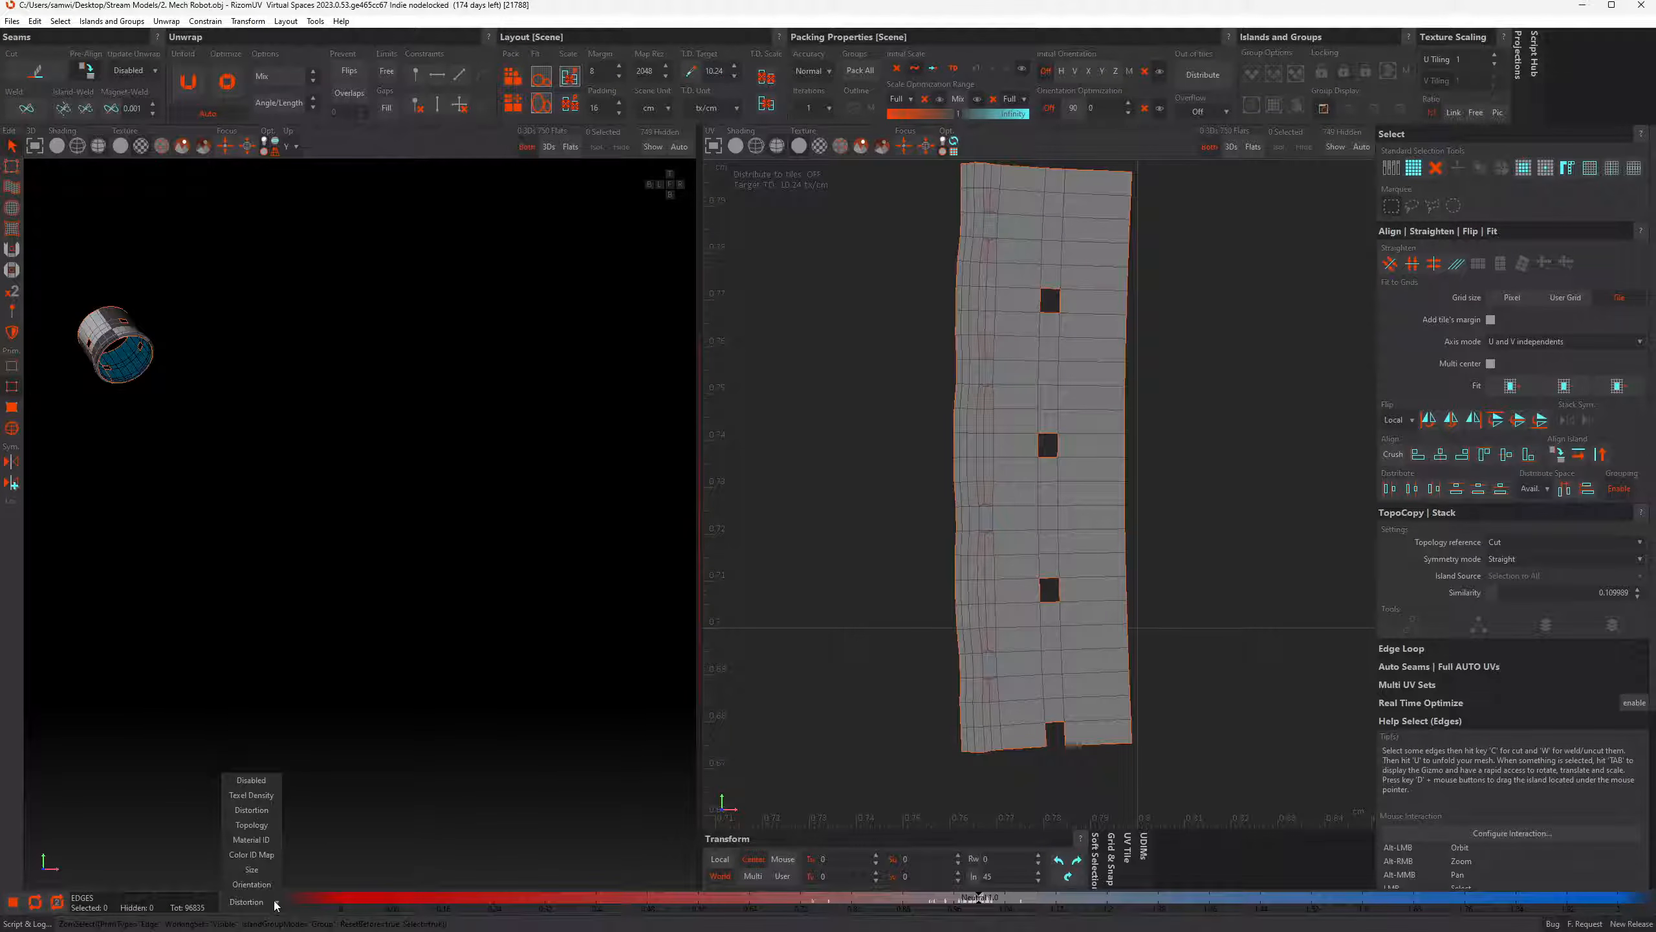
left_click(264, 884)
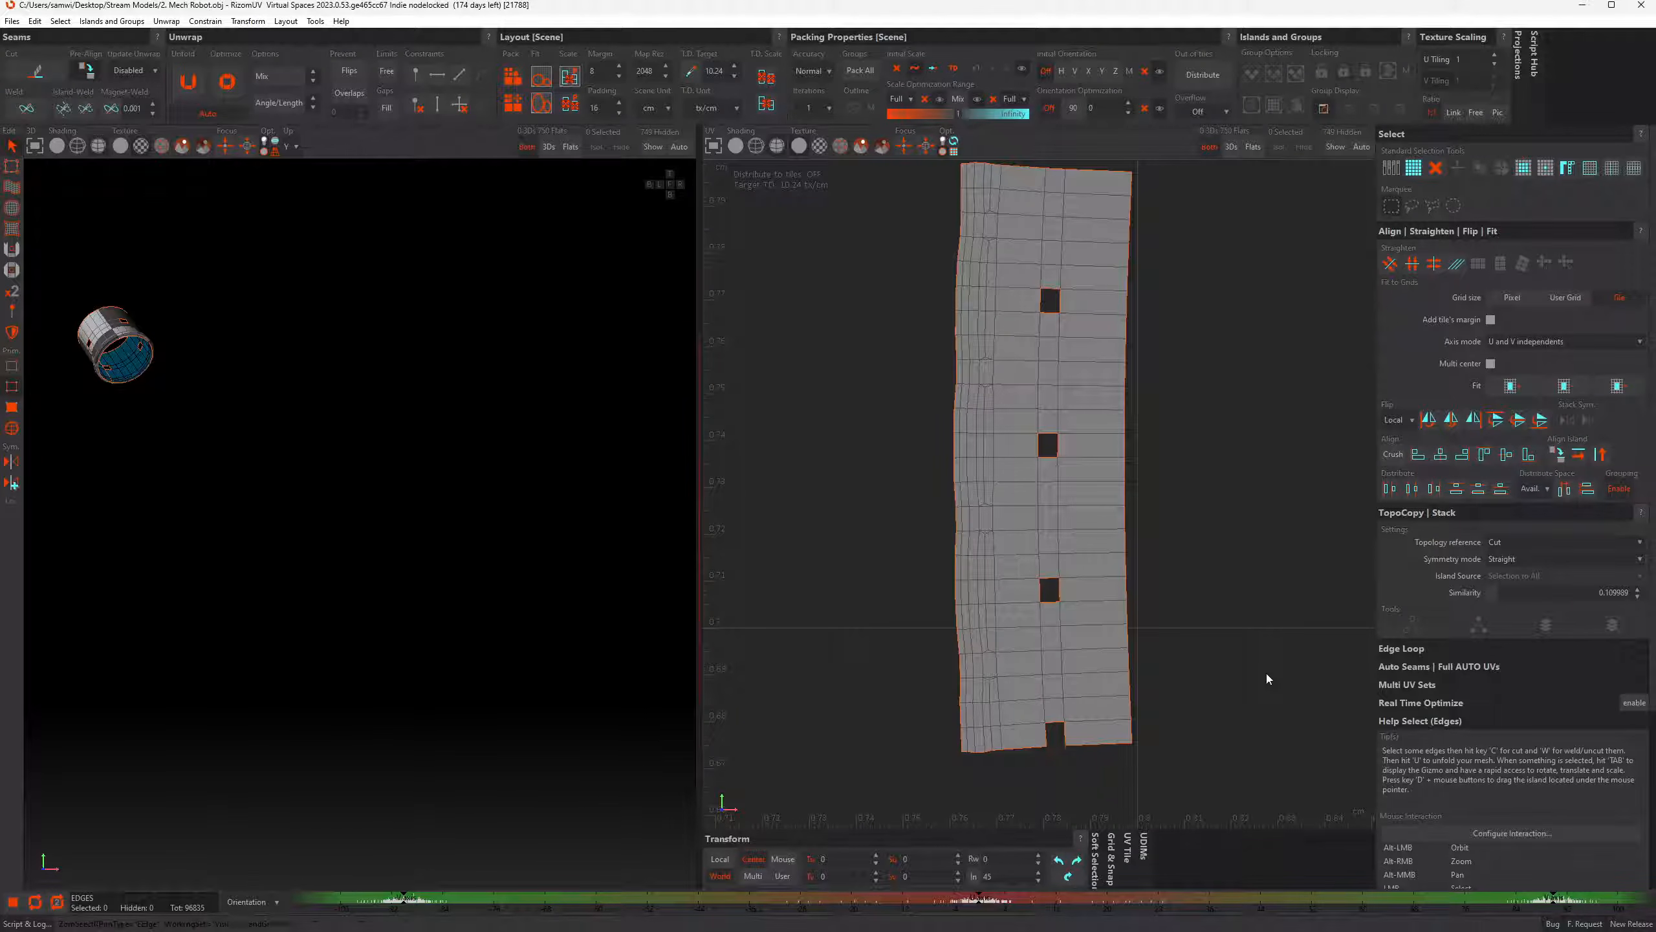
Try leaving isolation and hiding the strip island, then show everything and isolate the strip again
key("i")
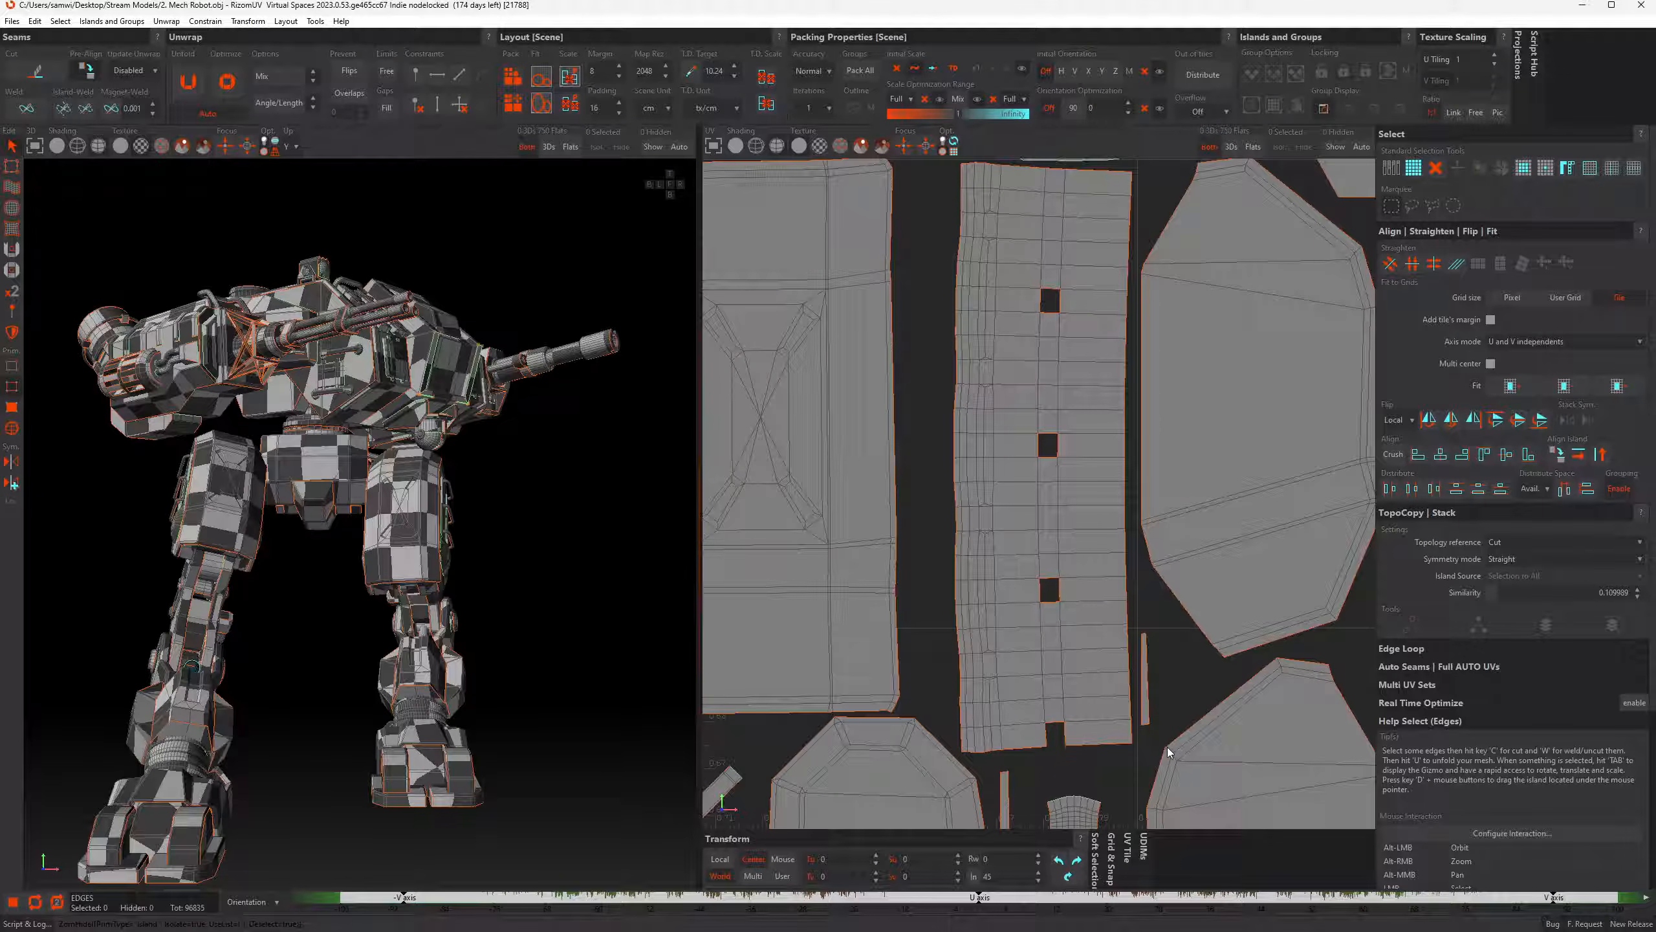
left_click(1179, 693)
key("i")
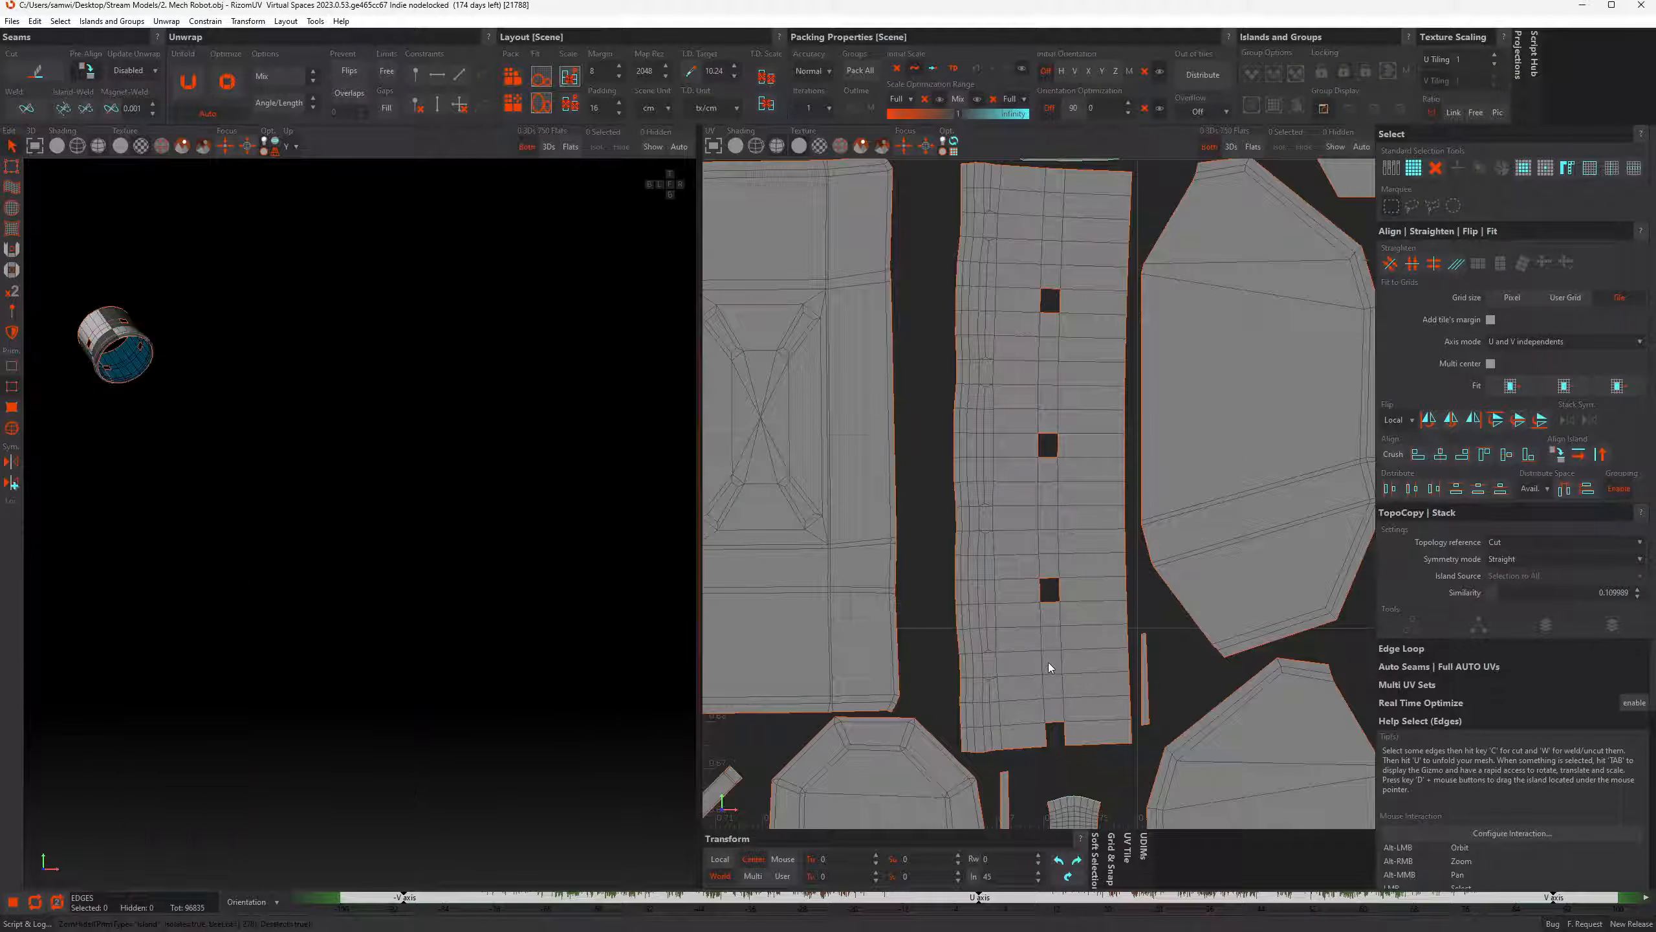
key("h")
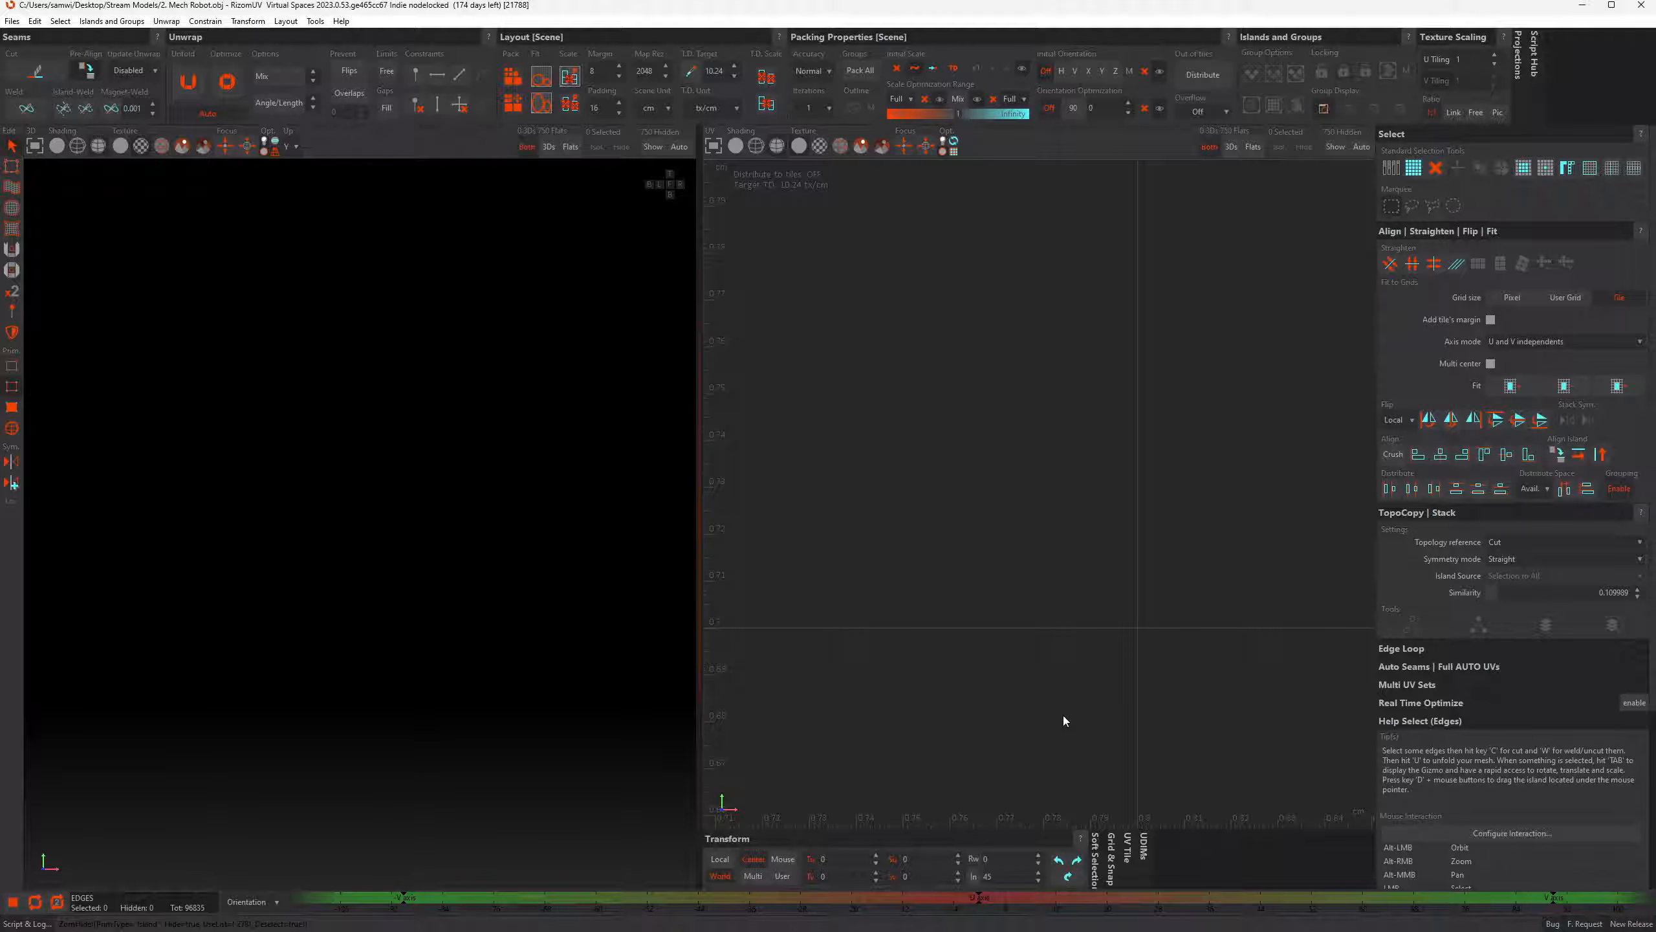
key("i")
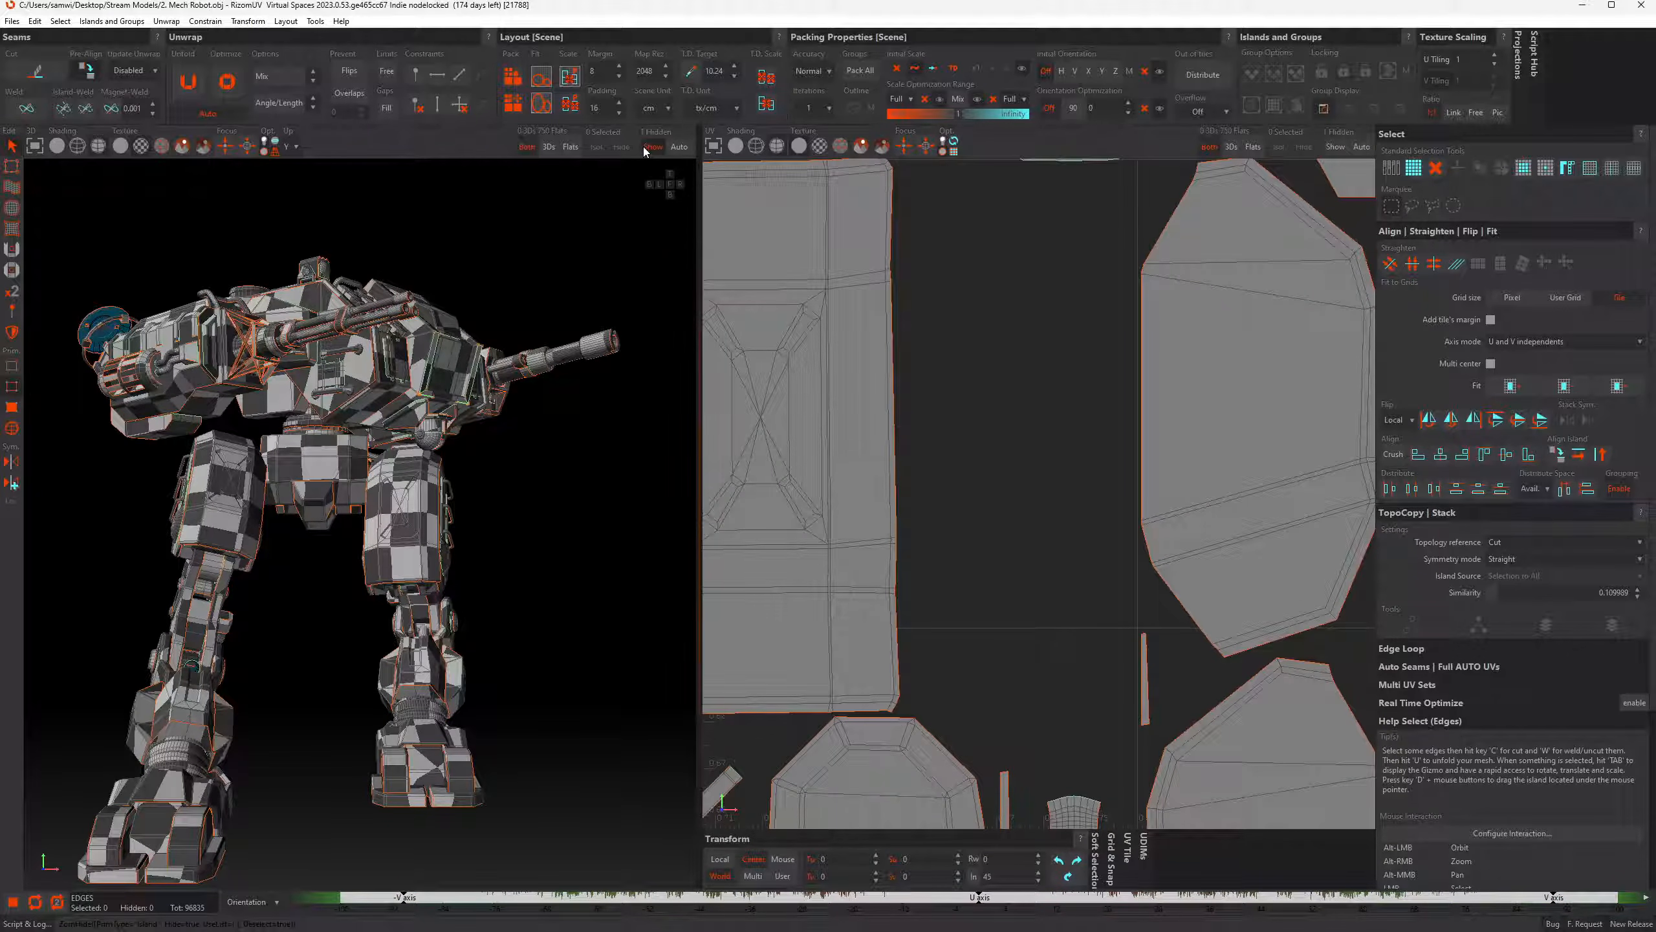
key("shift+h")
key("i")
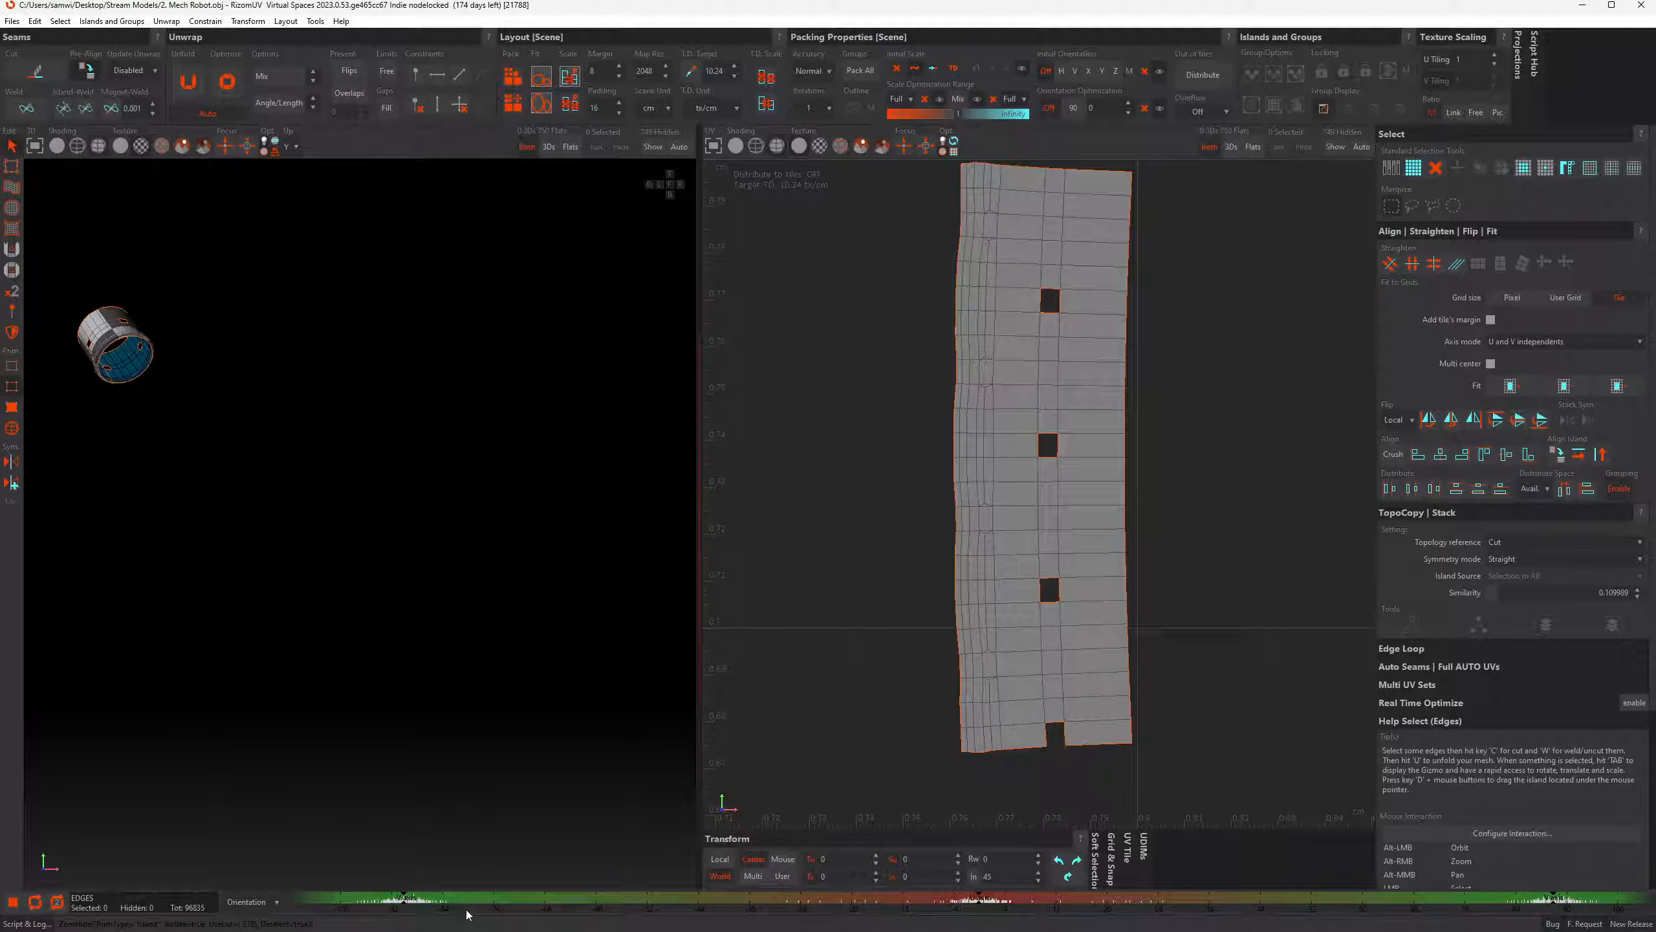
Select all lengthwise edges of the strip by marking the range around V-axis on the orientation histogram
left_click_drag(457, 903, 343, 899)
left_click(344, 899)
scroll(874, 587, "down", 1)
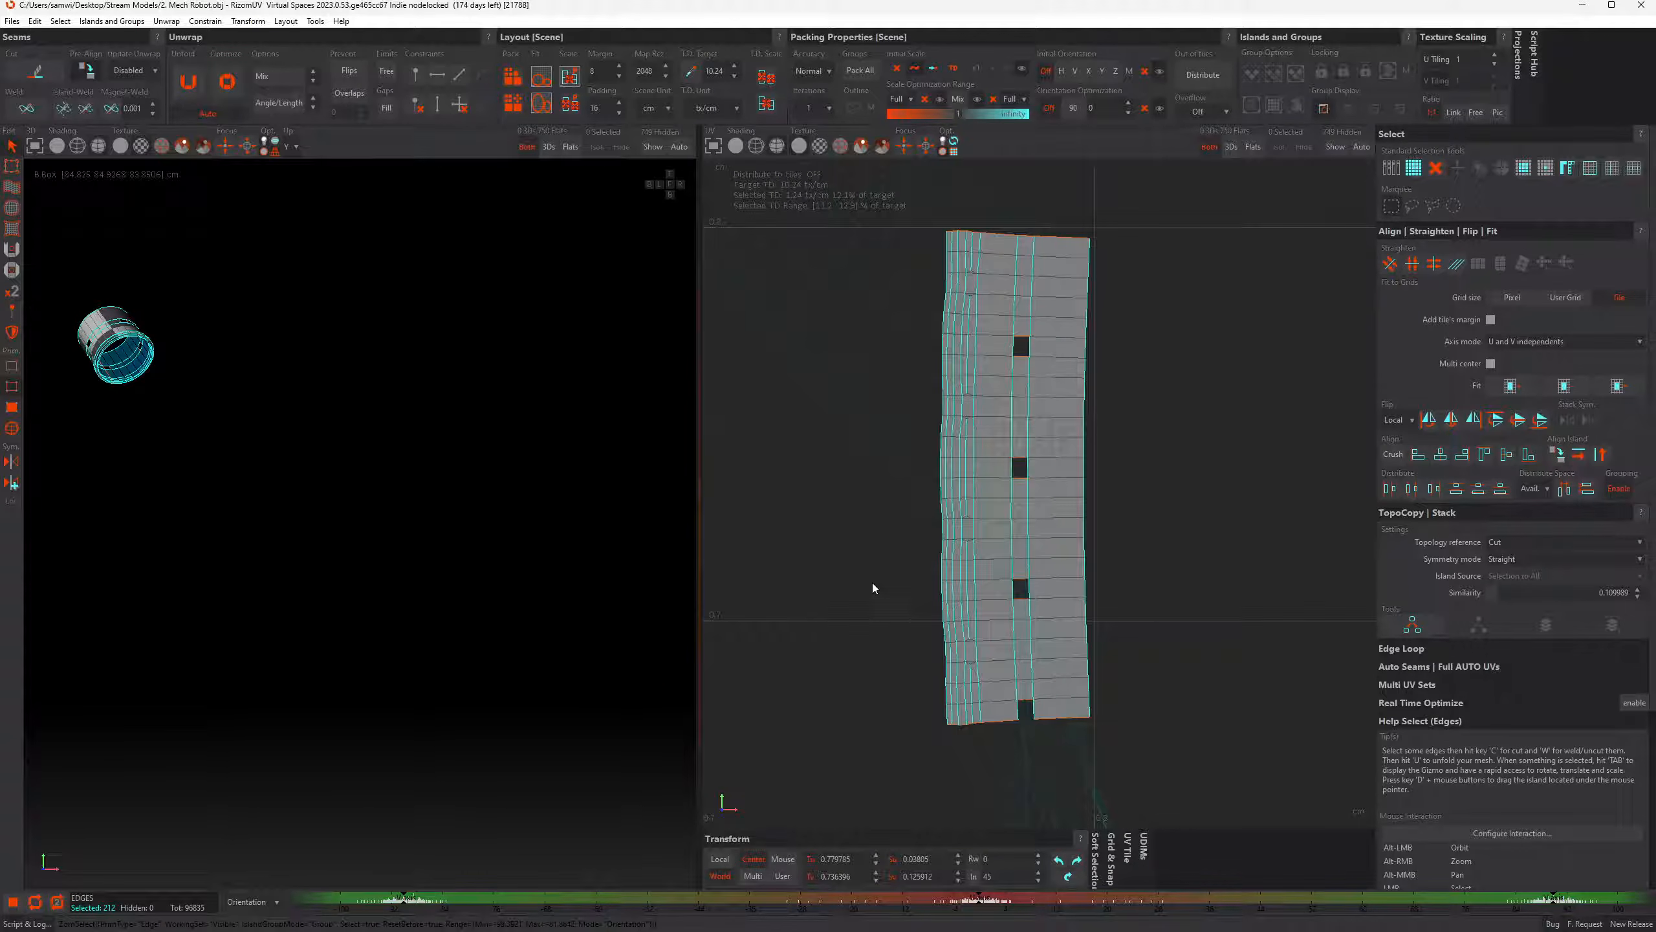
mouse_move(870, 567)
middle_mouse_down("alt")
mouse_move(867, 593)
mouse_move(875, 569)
middle_mouse_up("alt")
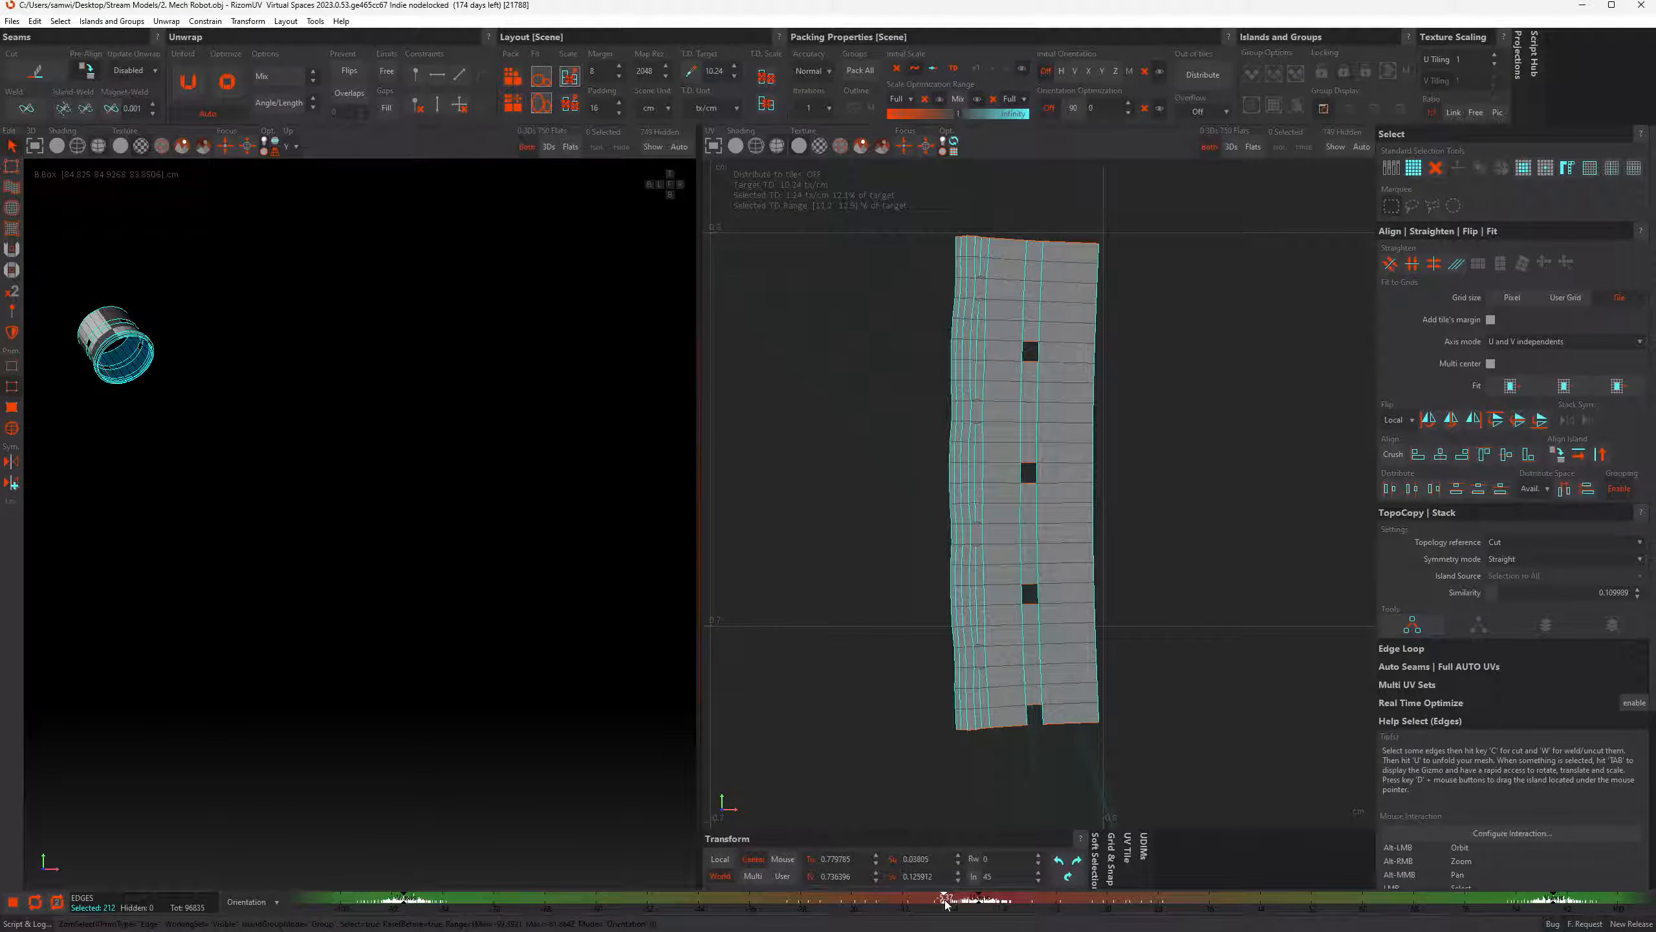
Select the strip's crosswise edges with a range around U-axis on the orientation histogram and inspect the strip's upper corner for unselected edges
left_click_drag(948, 901, 1017, 908)
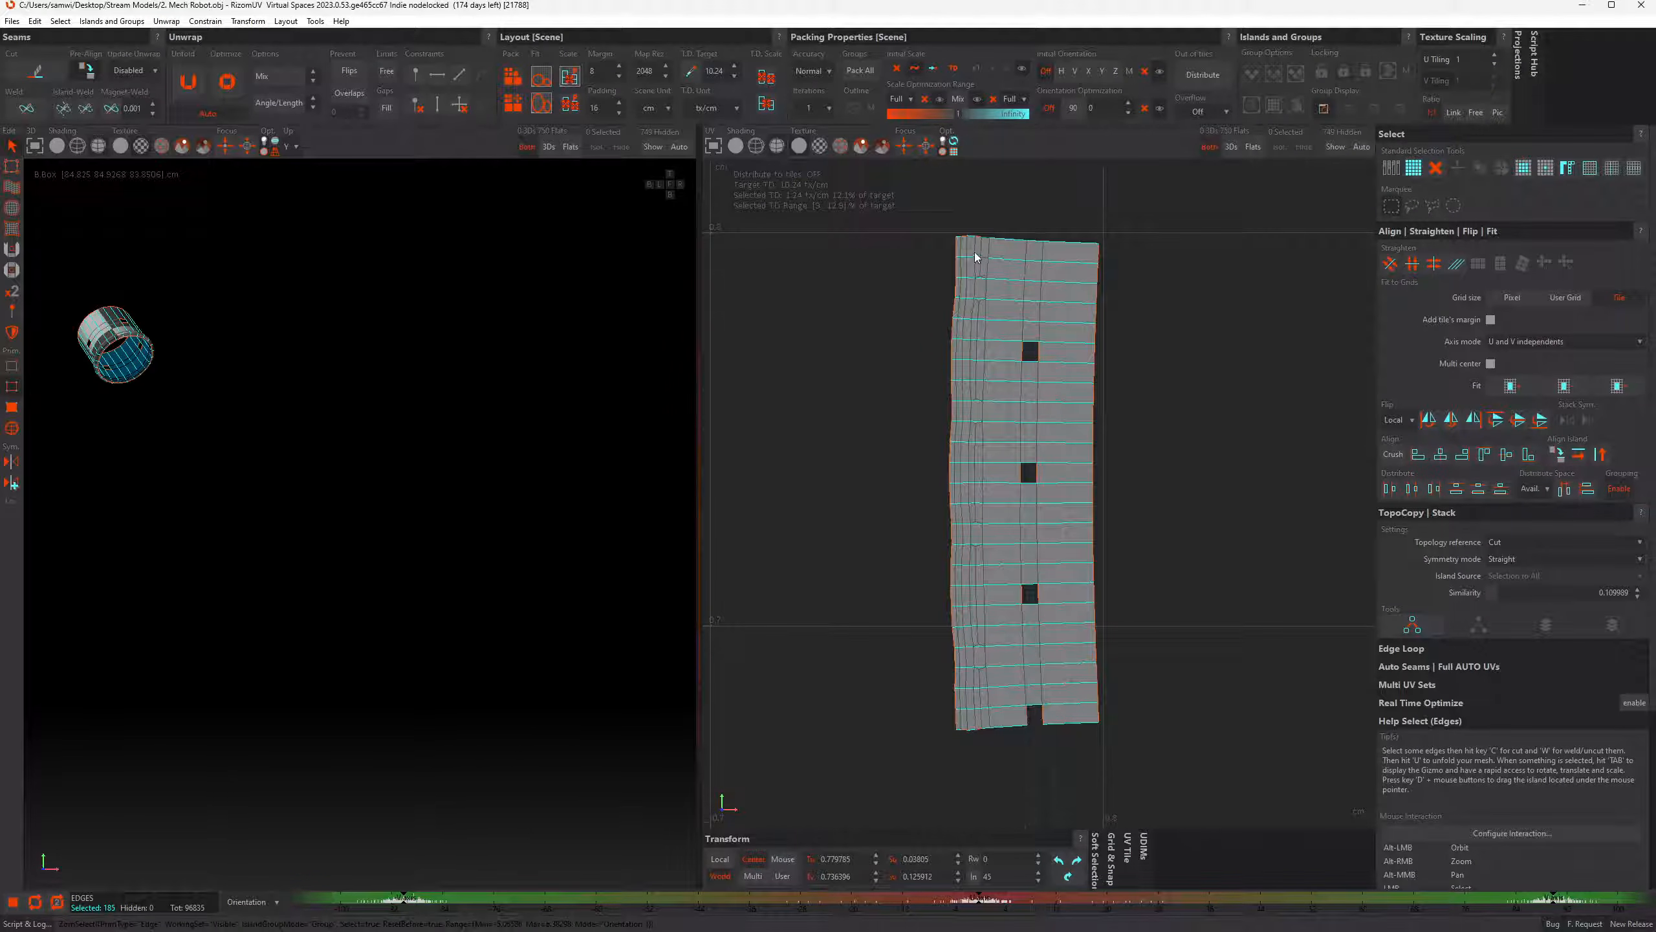
scroll(992, 248, "up", 3)
middle_click_drag(987, 279, 996, 361, "alt")
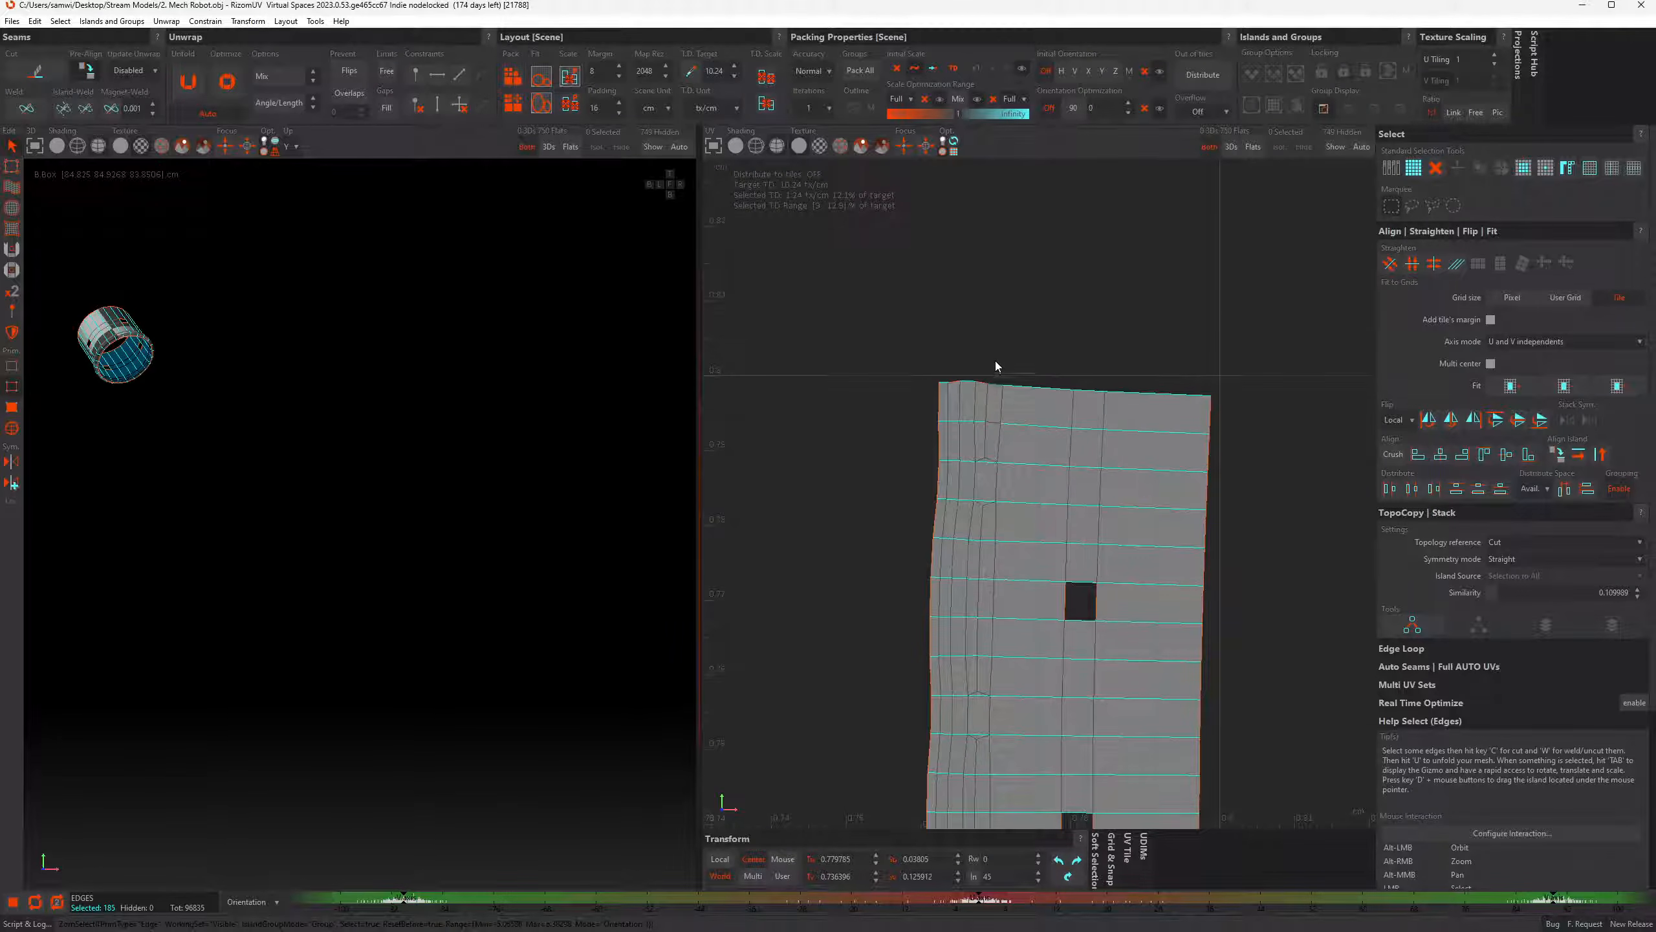
scroll(988, 434, "up", 5)
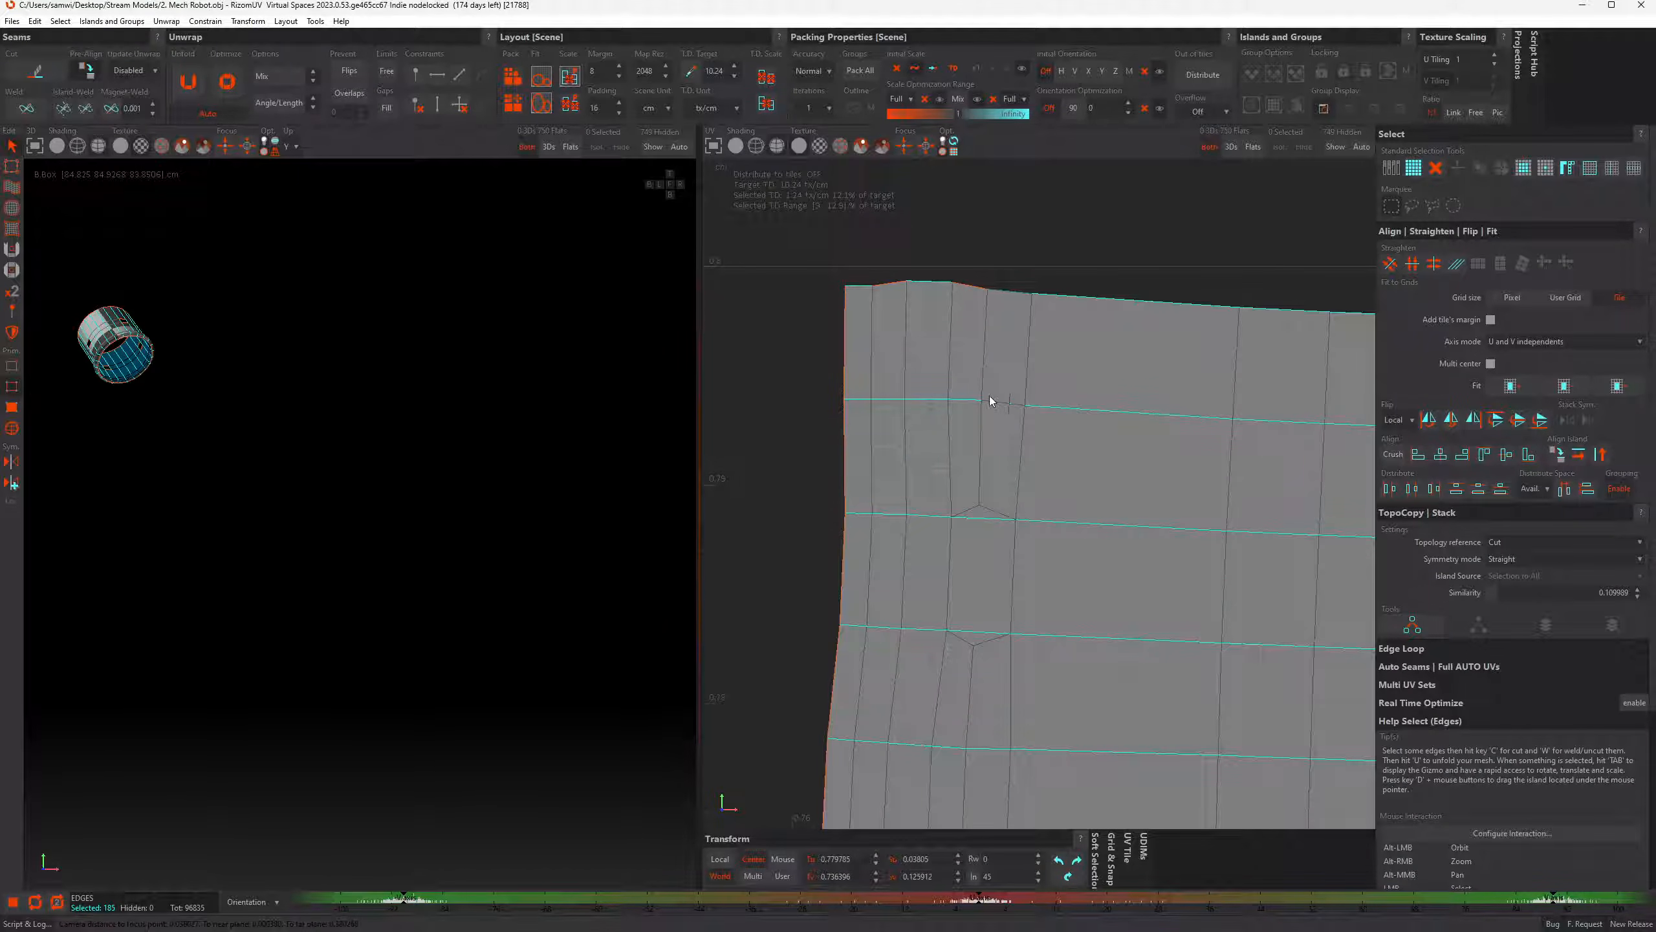
middle_click_drag(975, 324, 826, 474, "alt")
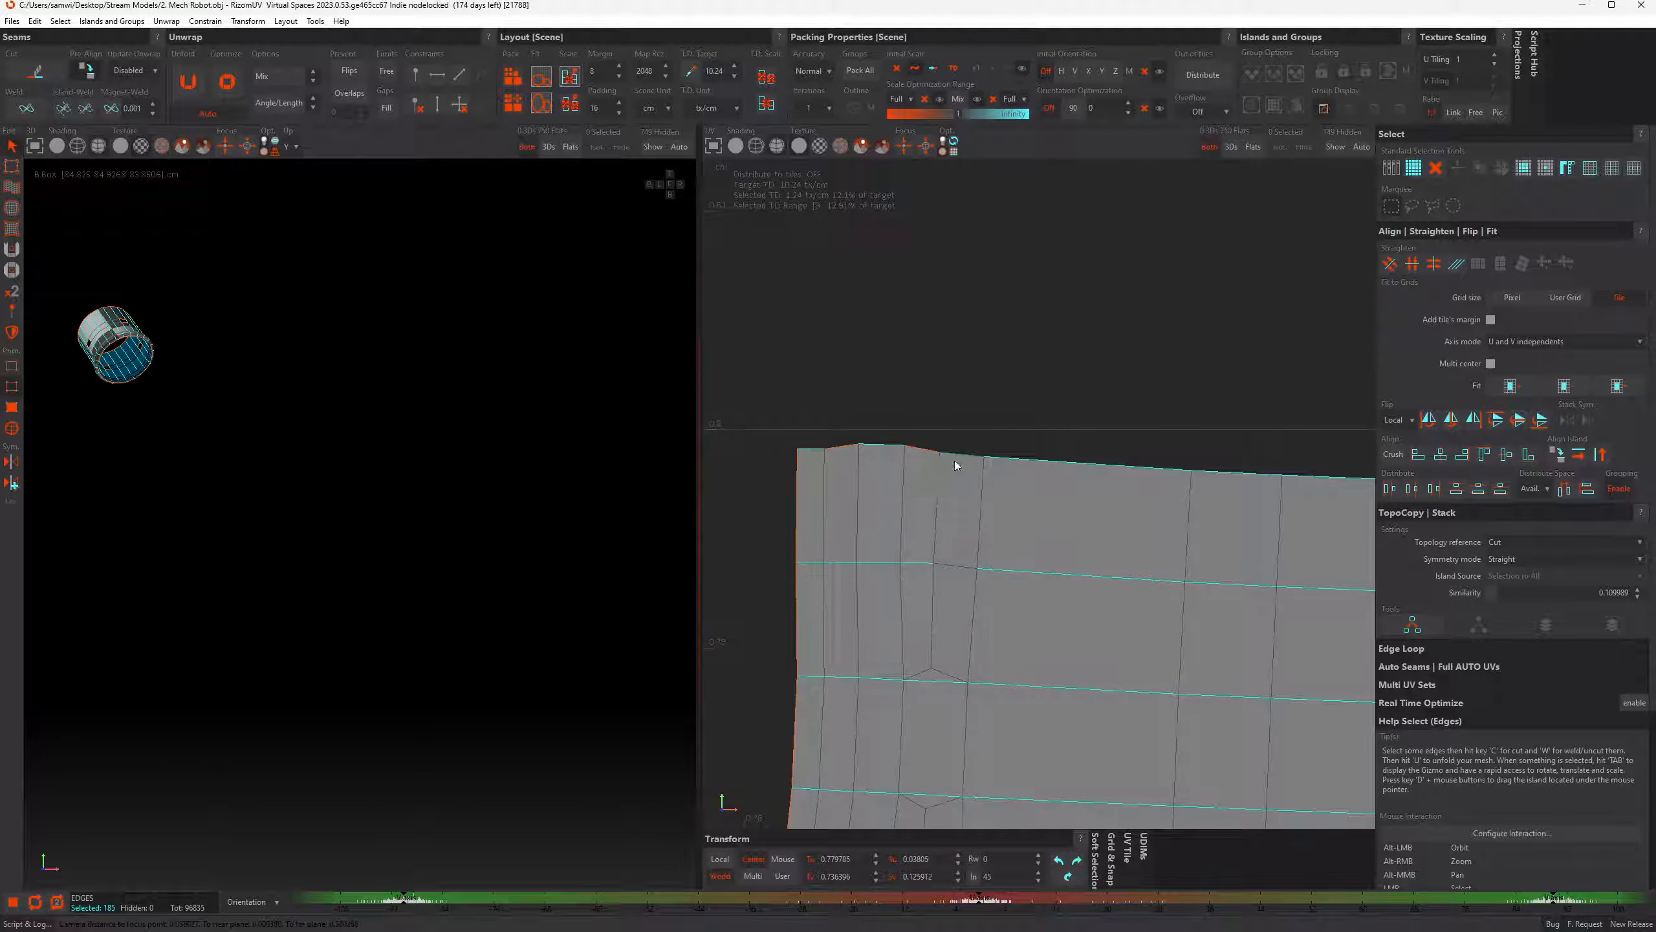
scroll(955, 461, "down", 4)
scroll(979, 456, "up", 3)
middle_click_drag(978, 452, 999, 306, "alt")
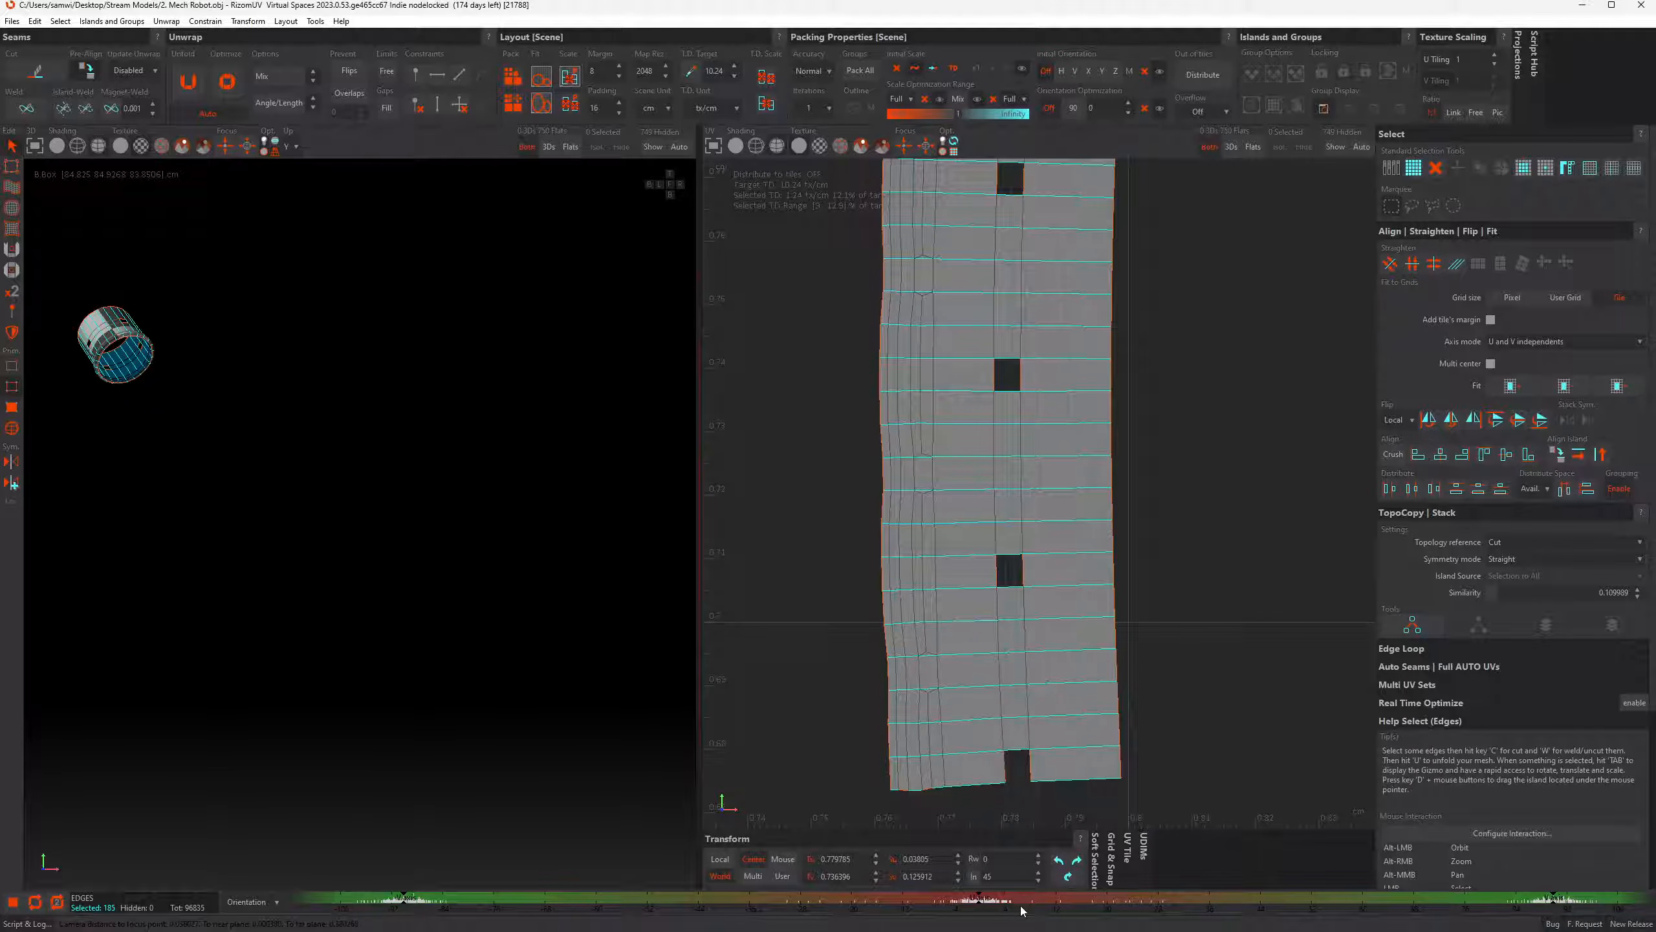
Reselect the strip's crosswise edges with a wider range around U-axis on the orientation histogram and check its upper border
left_click_drag(1022, 908, 914, 904)
scroll(841, 616, "down", 1)
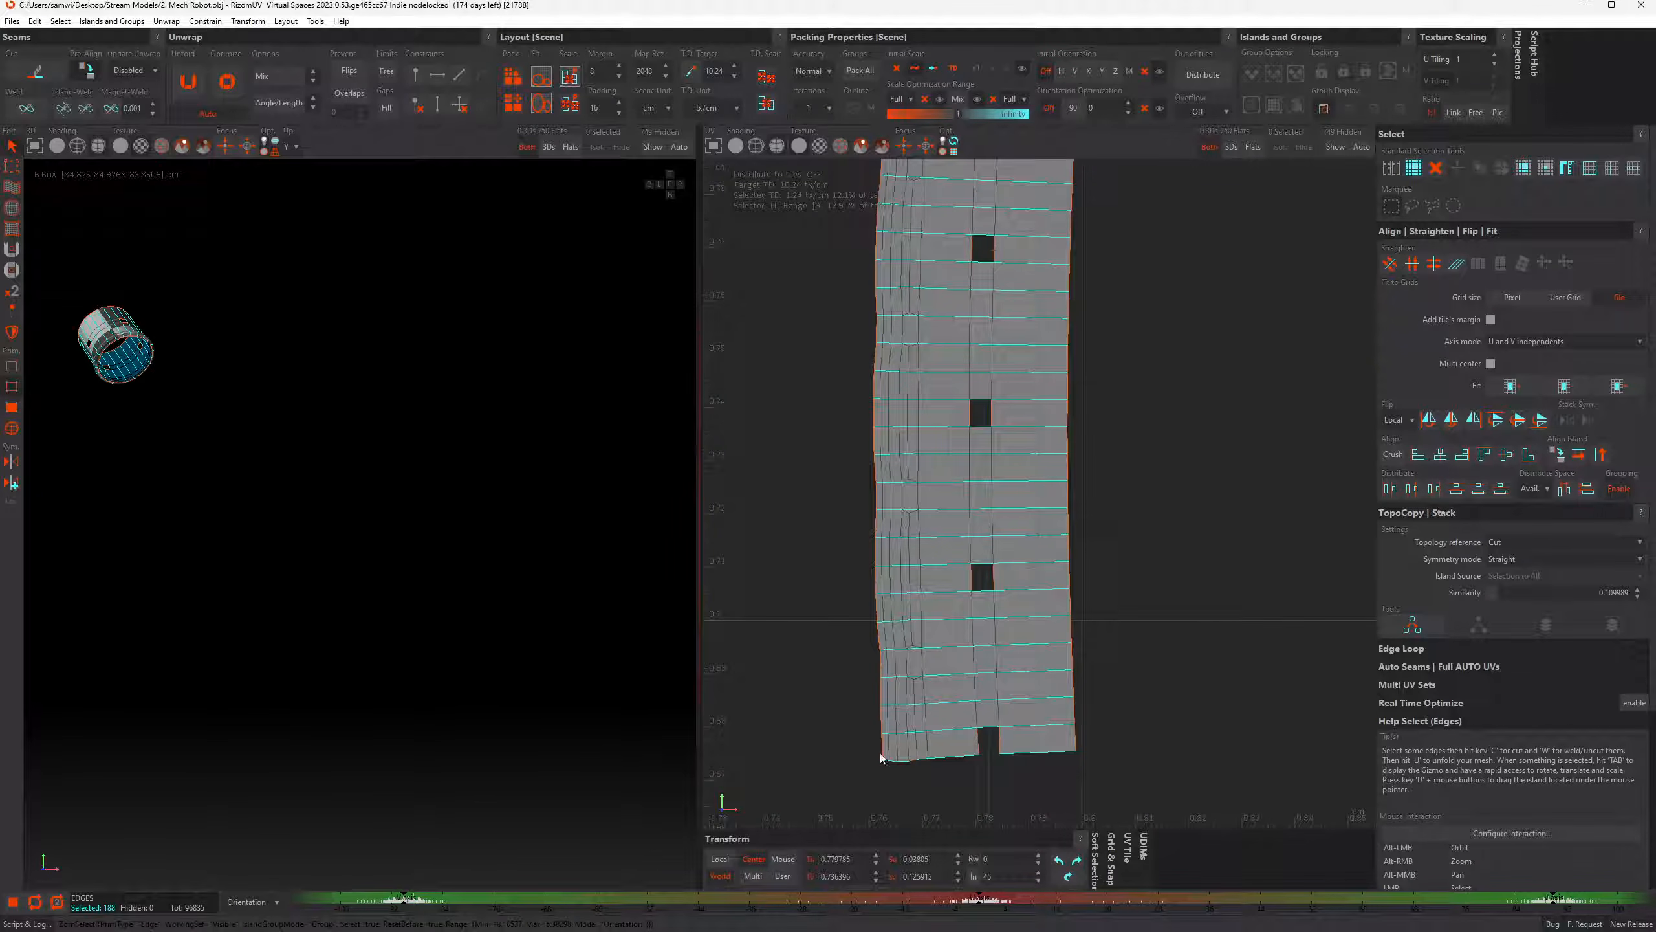
middle_click_drag(1002, 174, 1009, 278, "alt")
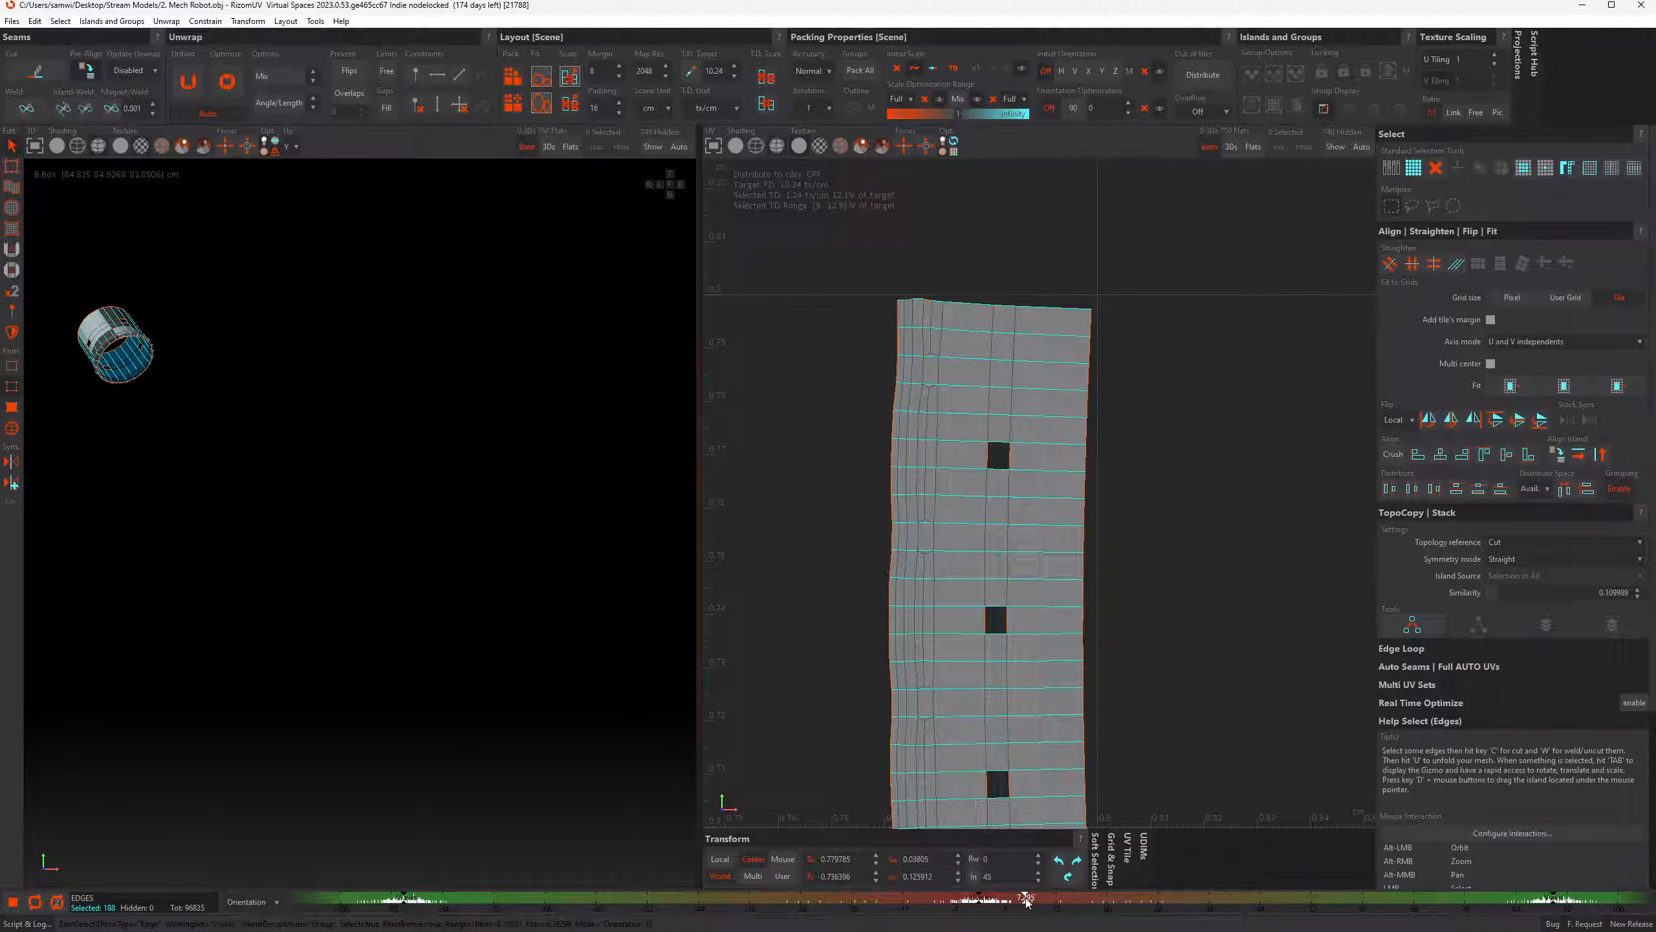
left_click_drag(1020, 903, 1067, 898)
scroll(906, 308, "up", 5)
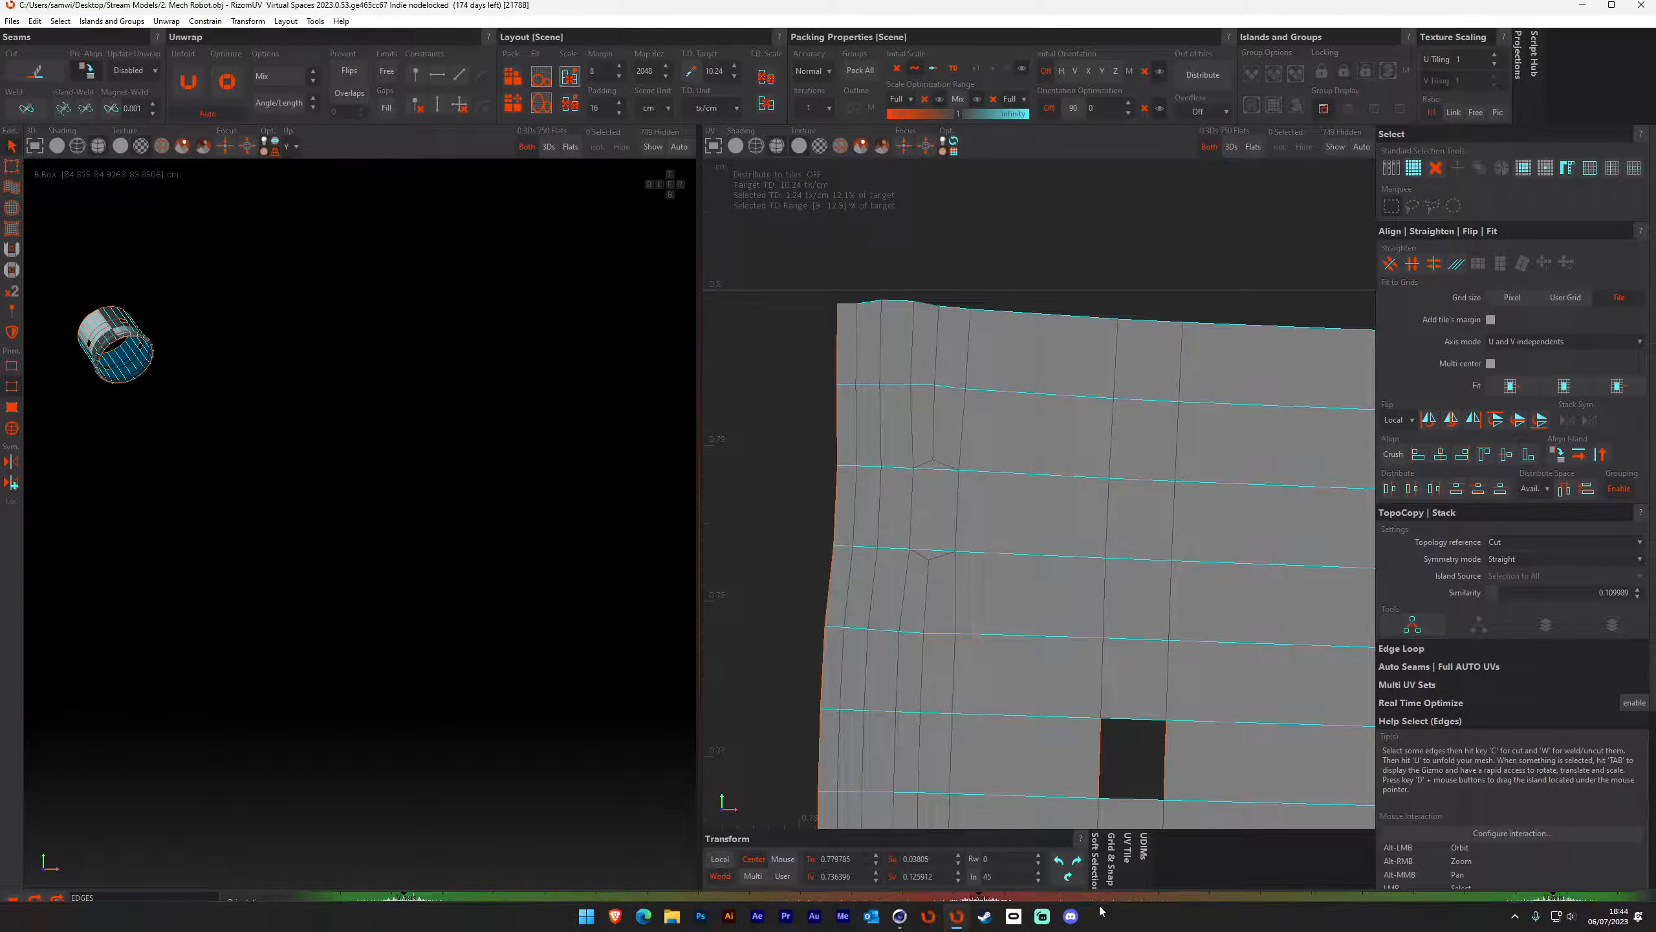
Extend the crosswise edge selection by marking a further range beyond U-axis on the orientation histogram and view the whole strip
left_click_drag(1080, 899, 1138, 901)
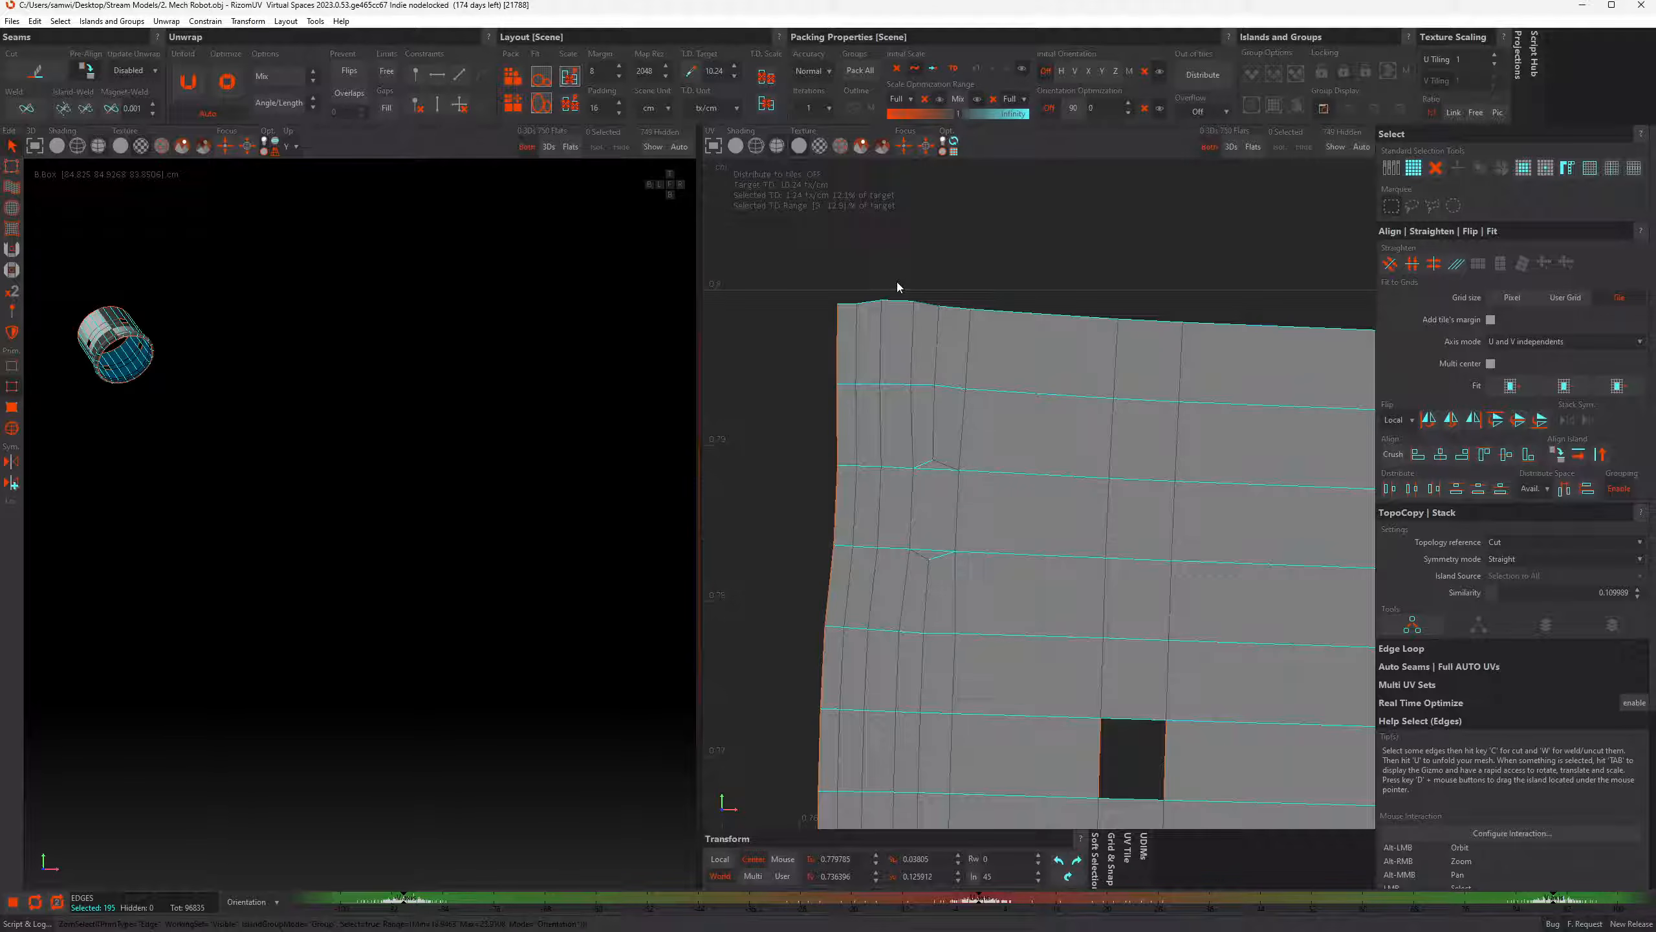
scroll(851, 441, "down", 8)
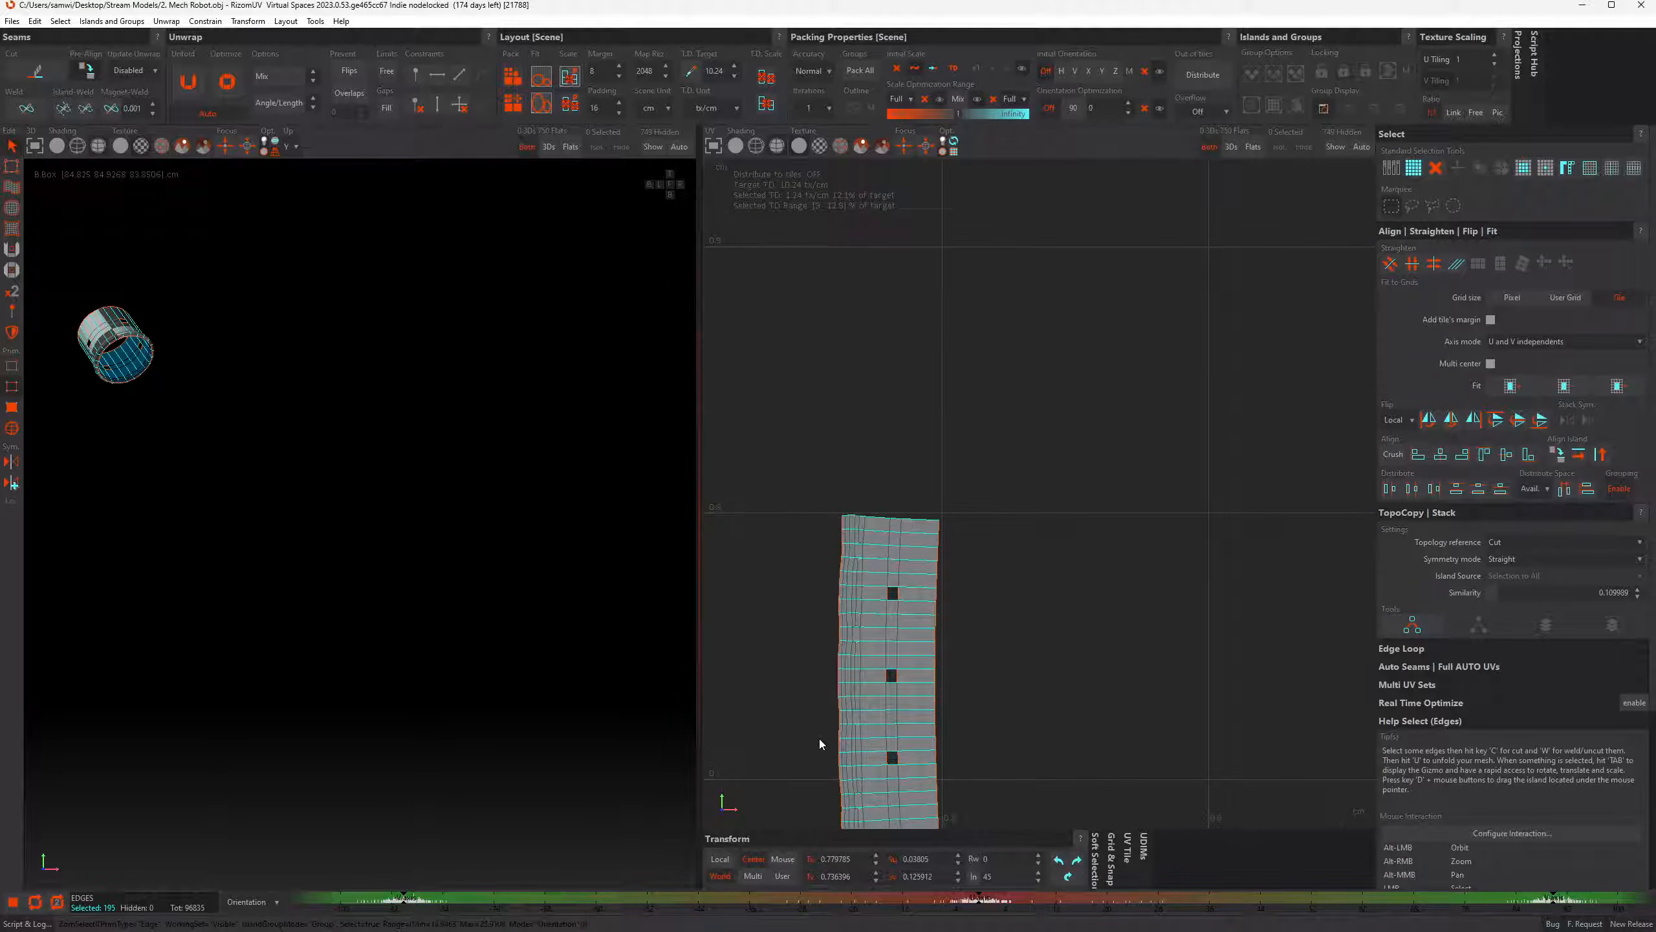
middle_click_drag(819, 738, 843, 641)
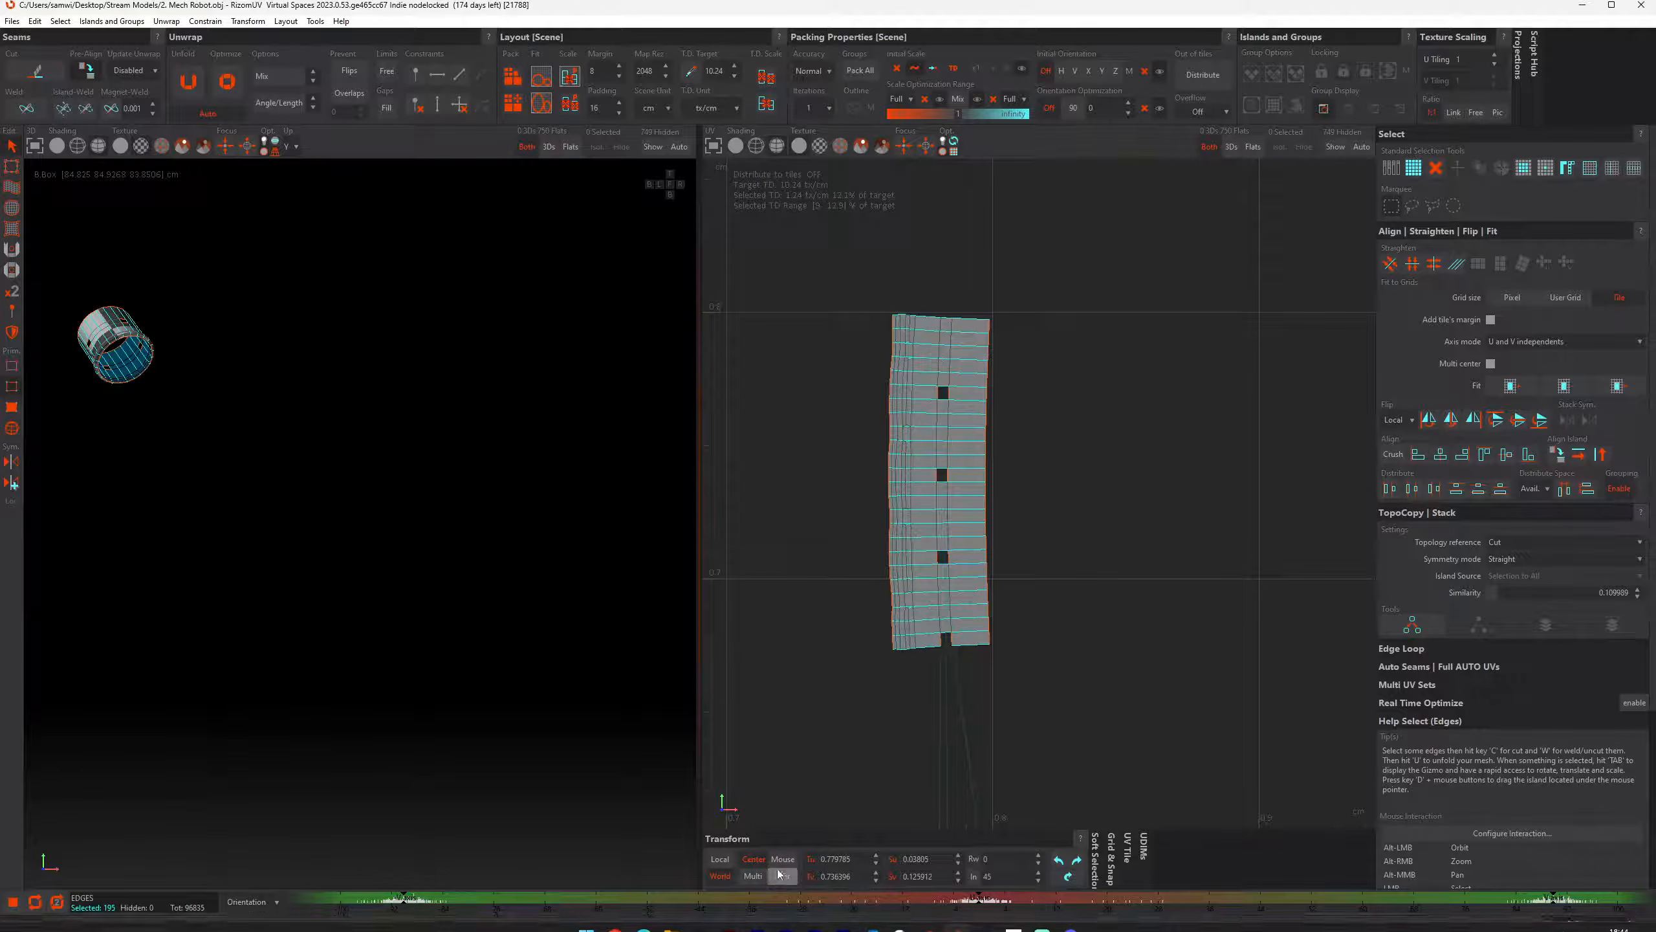
Select the strip's diagonal edges with a range between V-axis and U-axis on the orientation histogram and inspect them
left_click(769, 901)
scroll(892, 429, "up", 3)
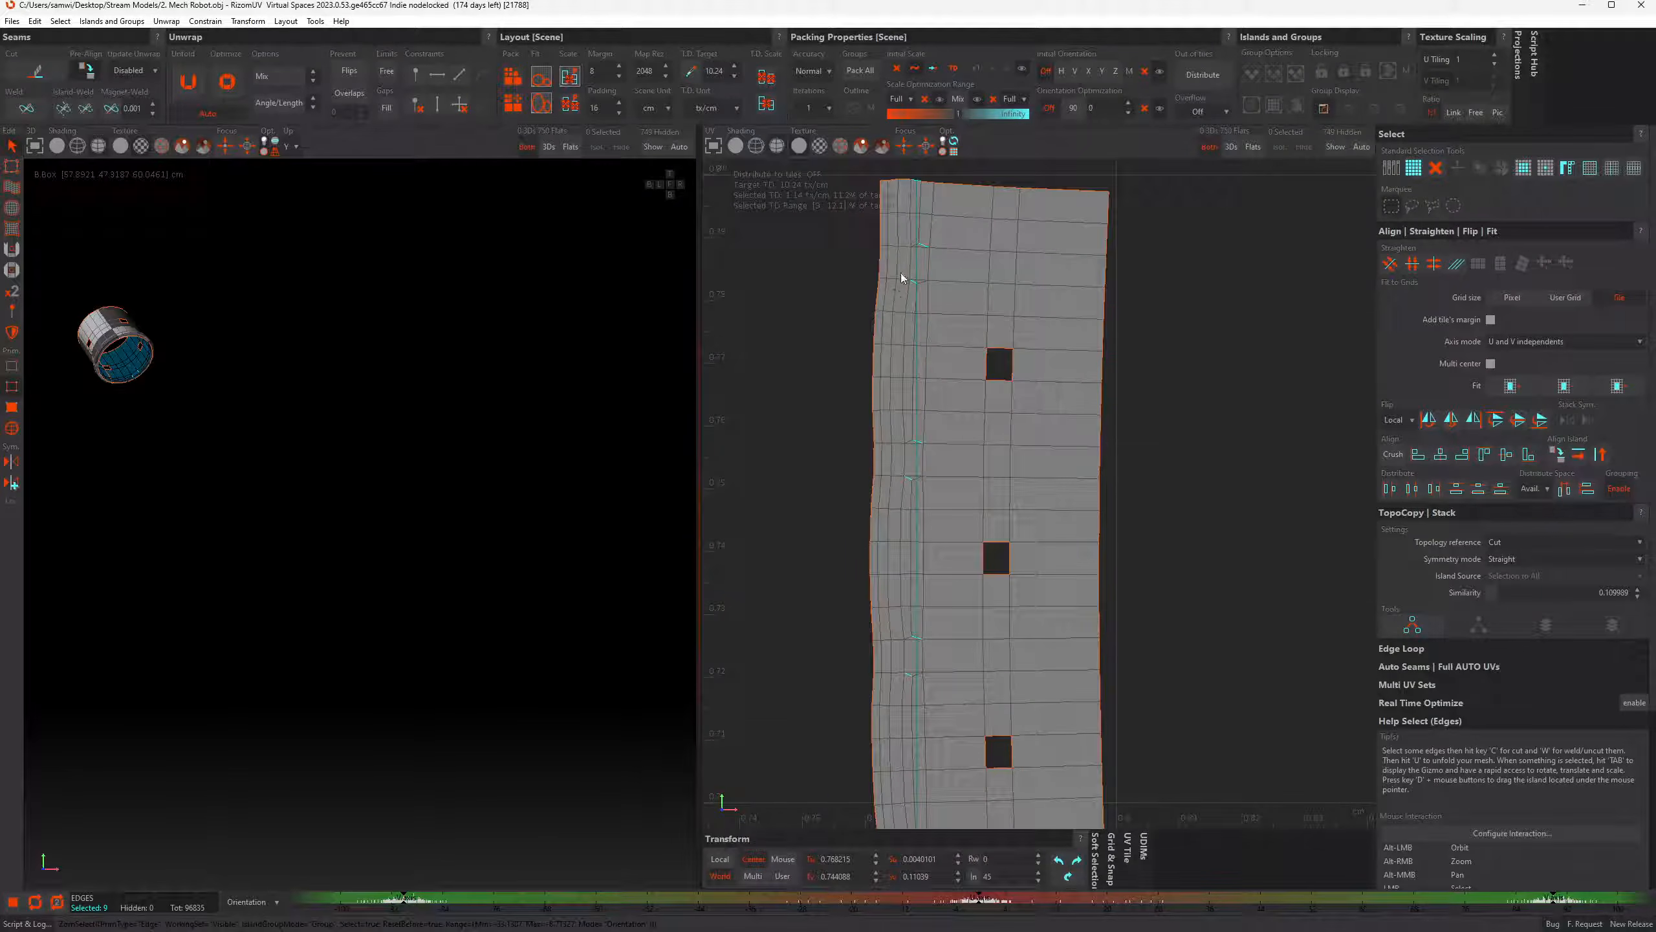
scroll(945, 459, "down", 4)
scroll(962, 551, "up", 4)
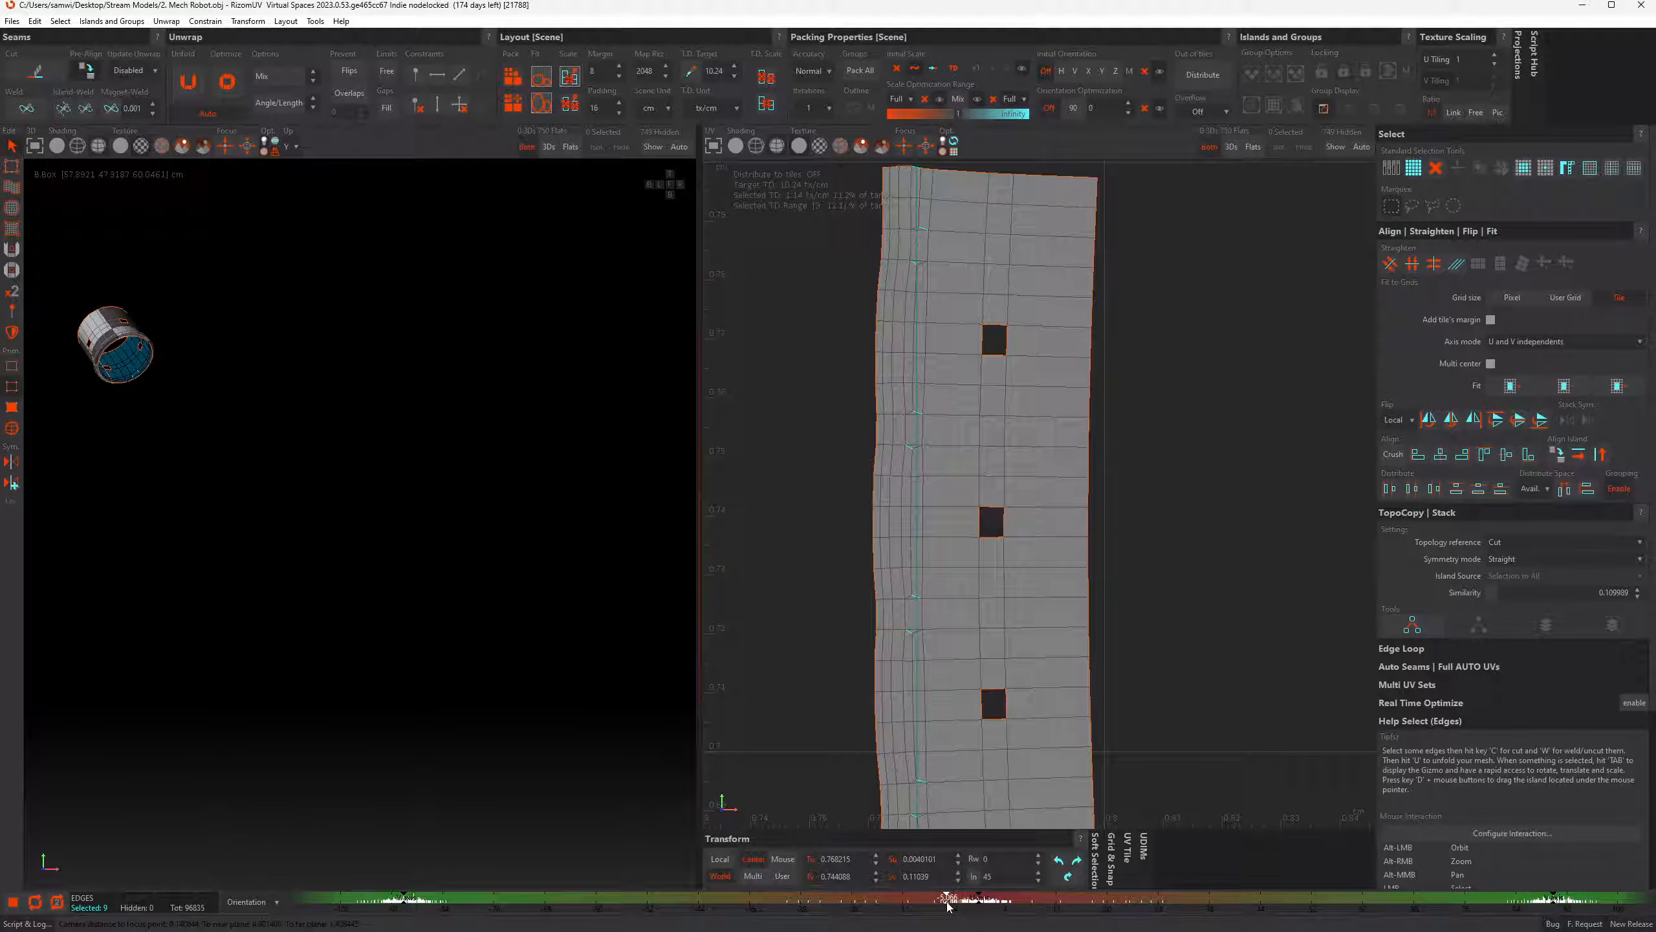
Select the strip's lengthwise edges with a range around V-axis on the orientation histogram and constrain them to vertical alignment
left_click_drag(461, 900, 342, 901)
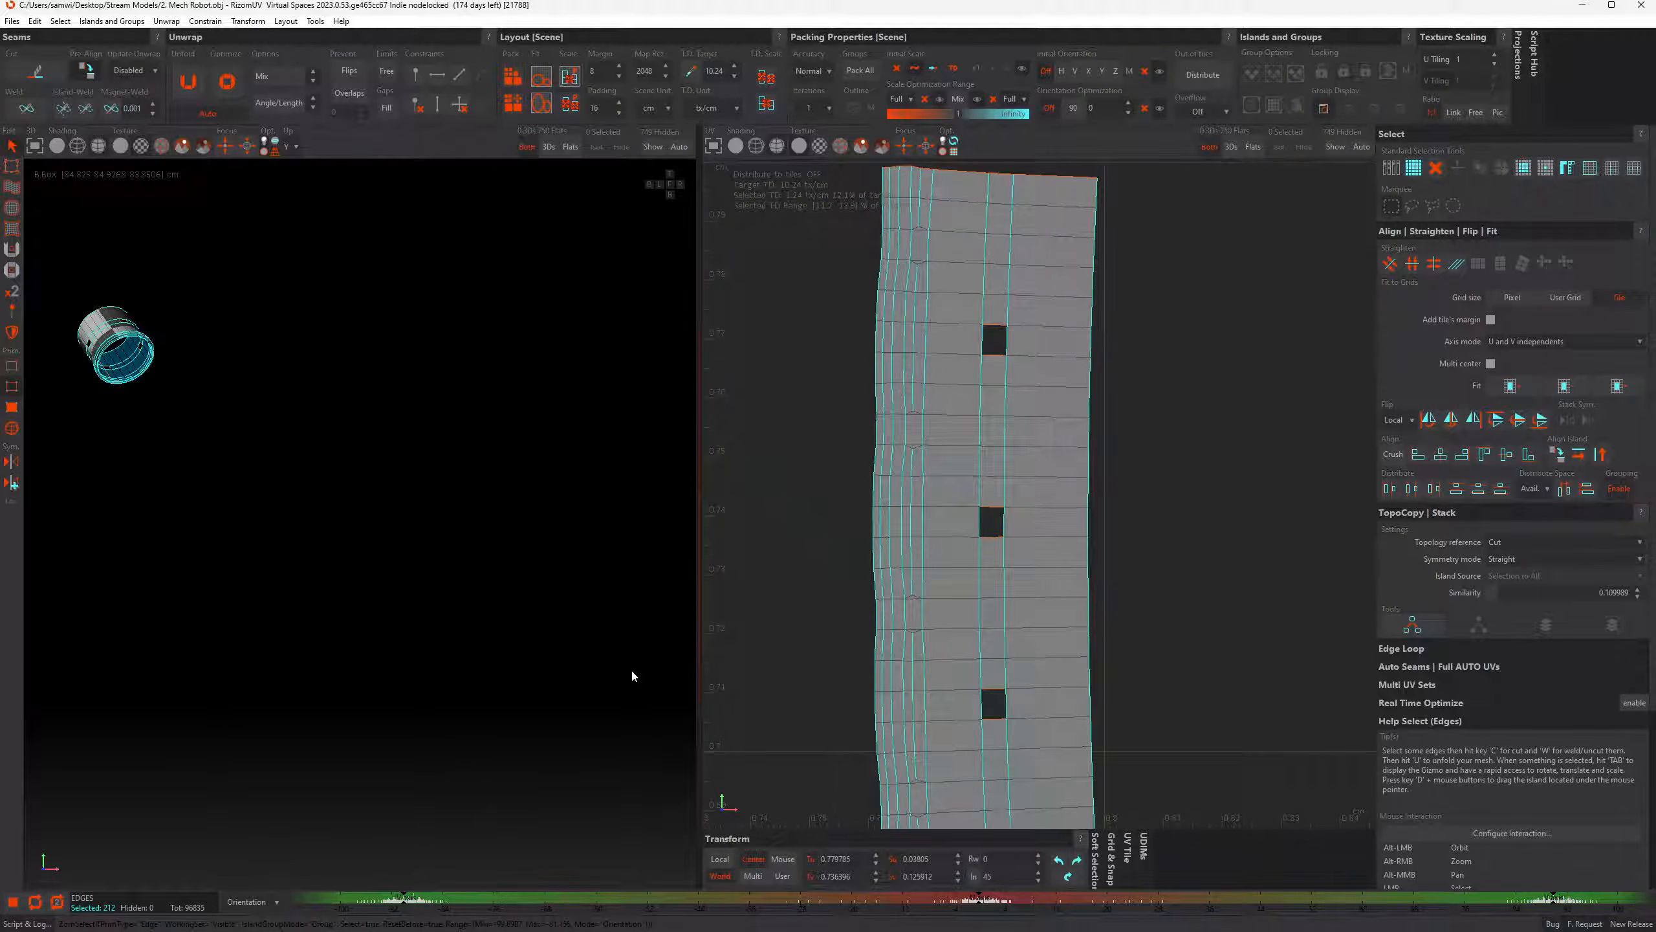
scroll(763, 561, "down", 3)
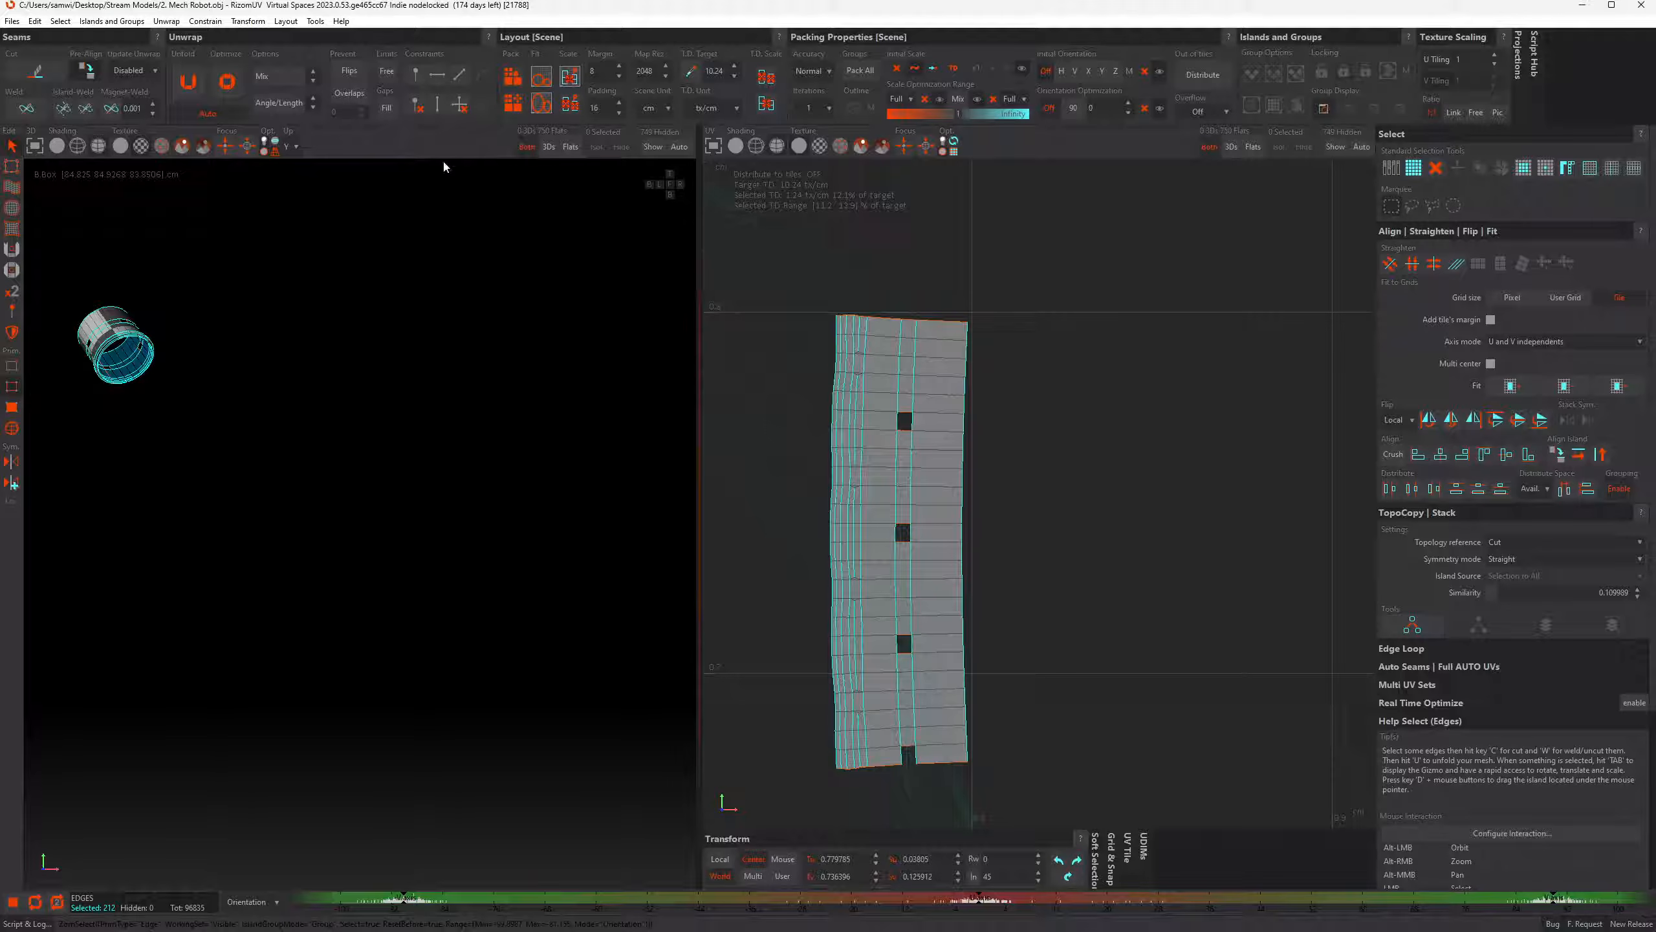
left_click(437, 104)
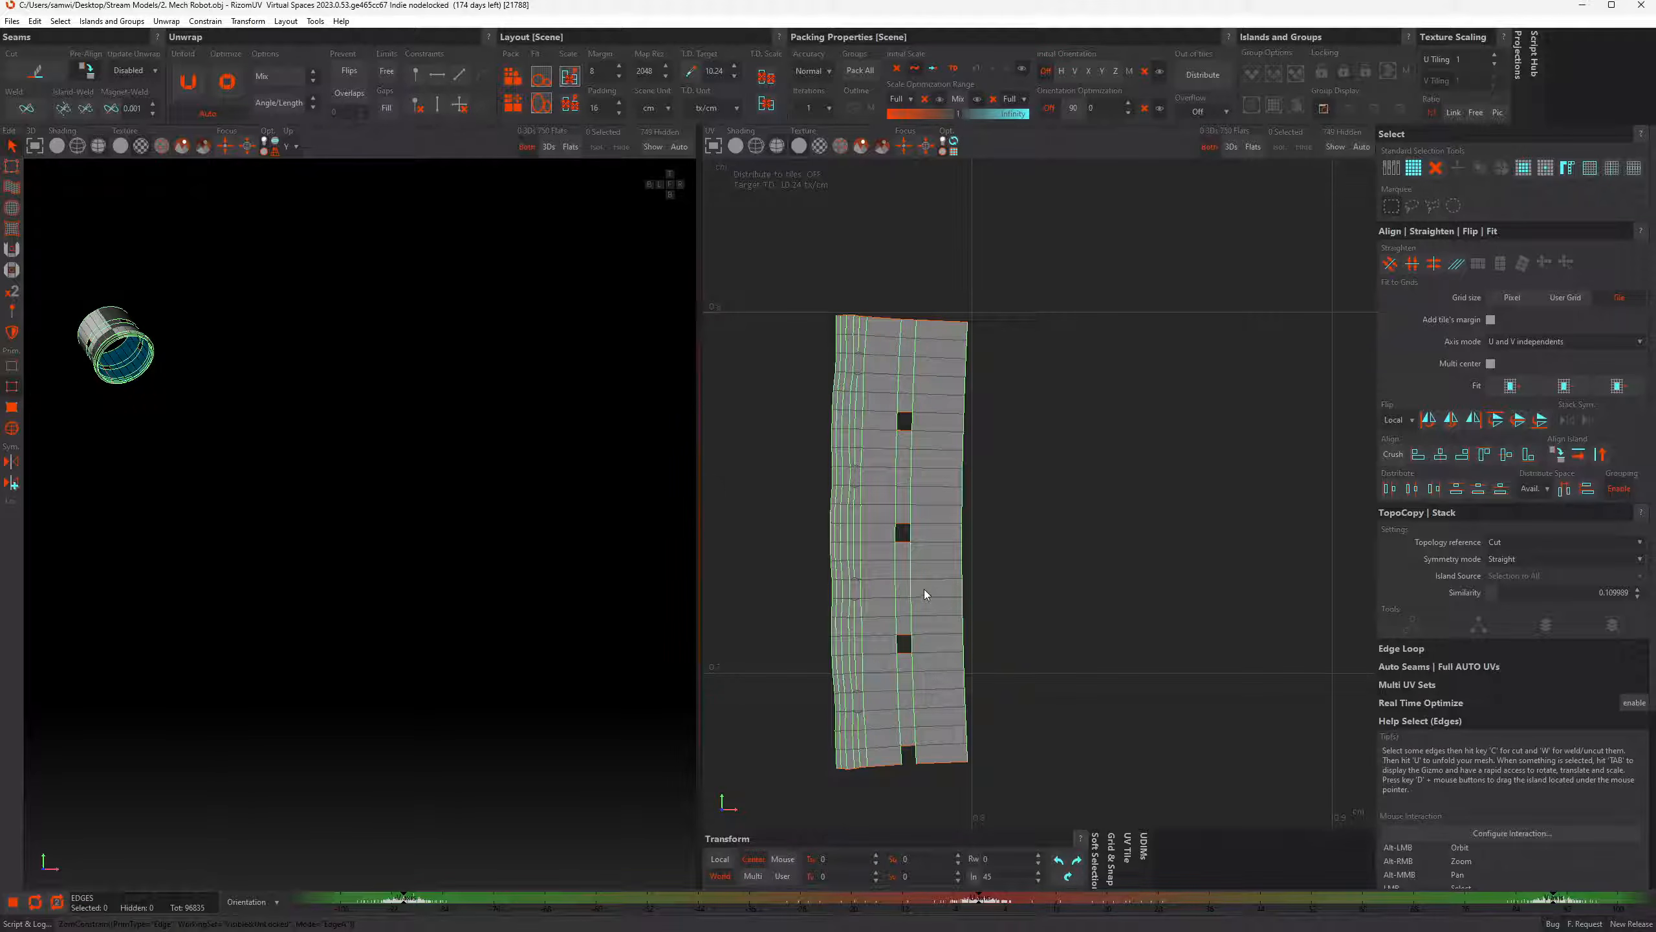
Unfold the strip with its alignment constraints, pack it into the UV tile and check the straightened result
key("u")
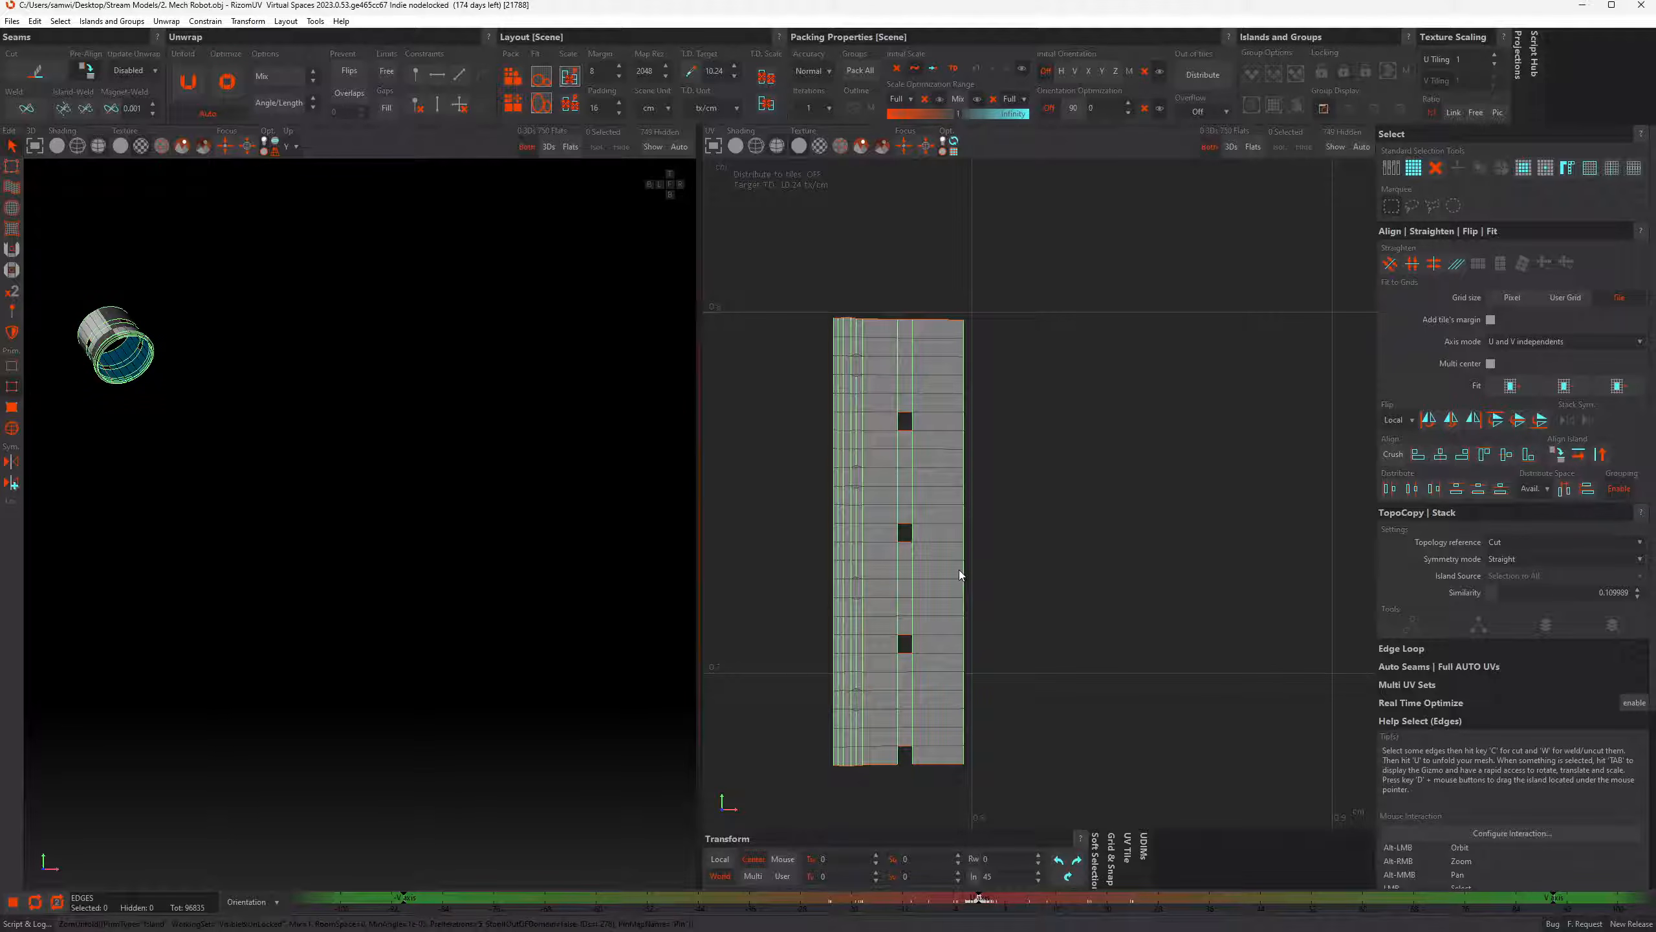
key("p")
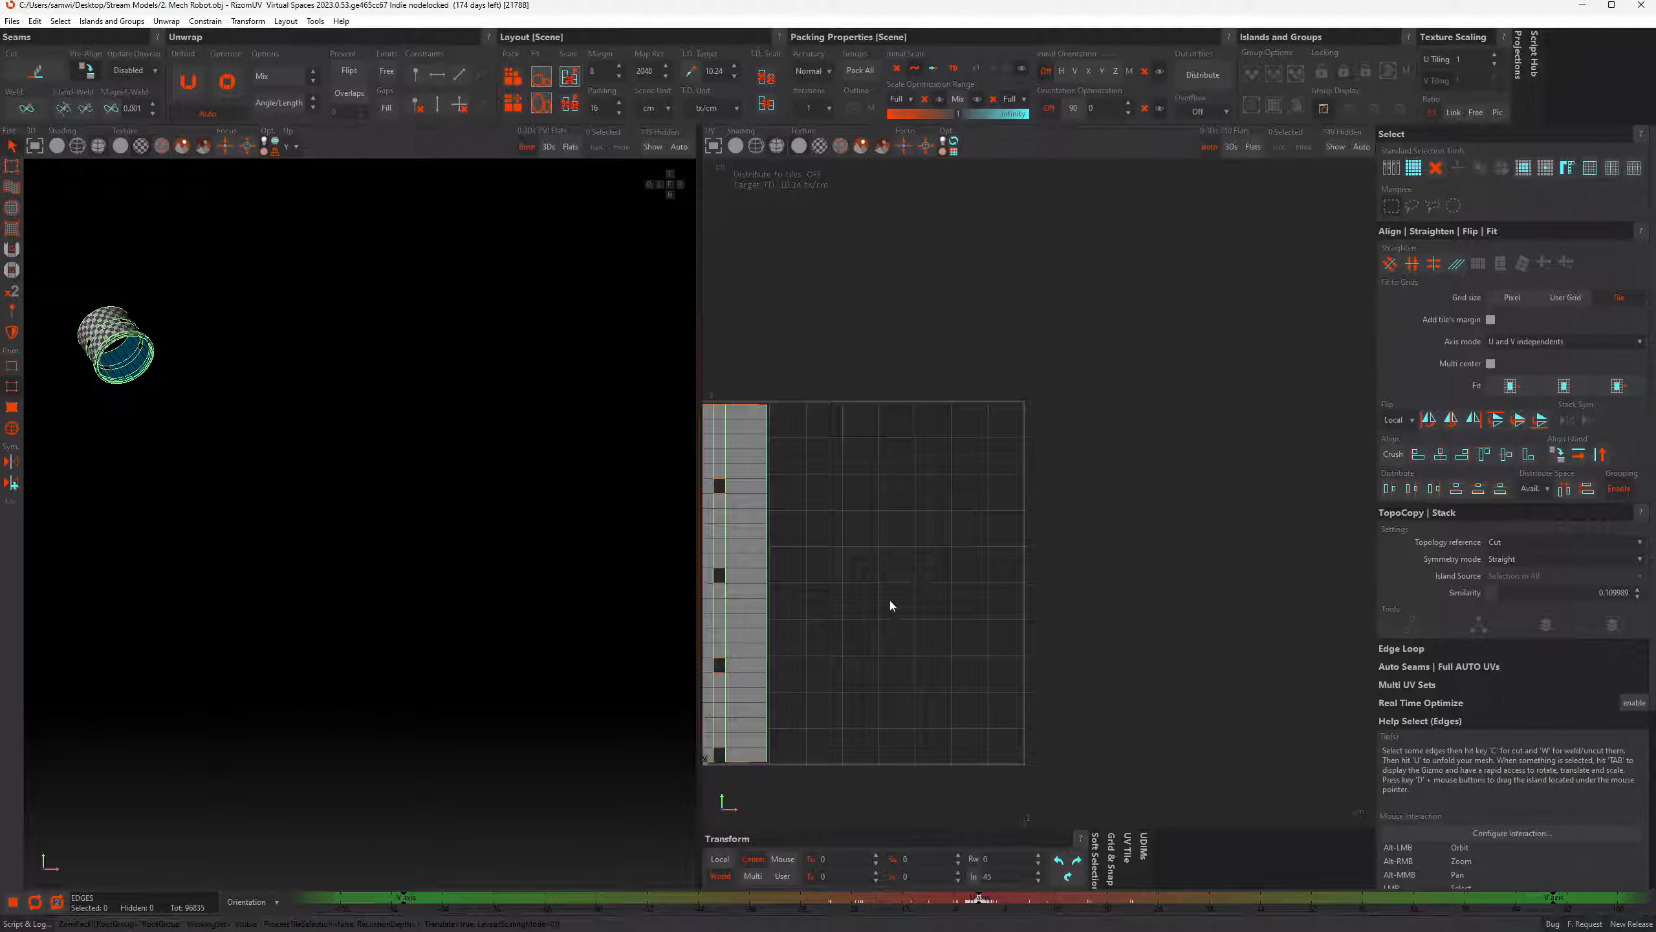
scroll(962, 565, "up", 6)
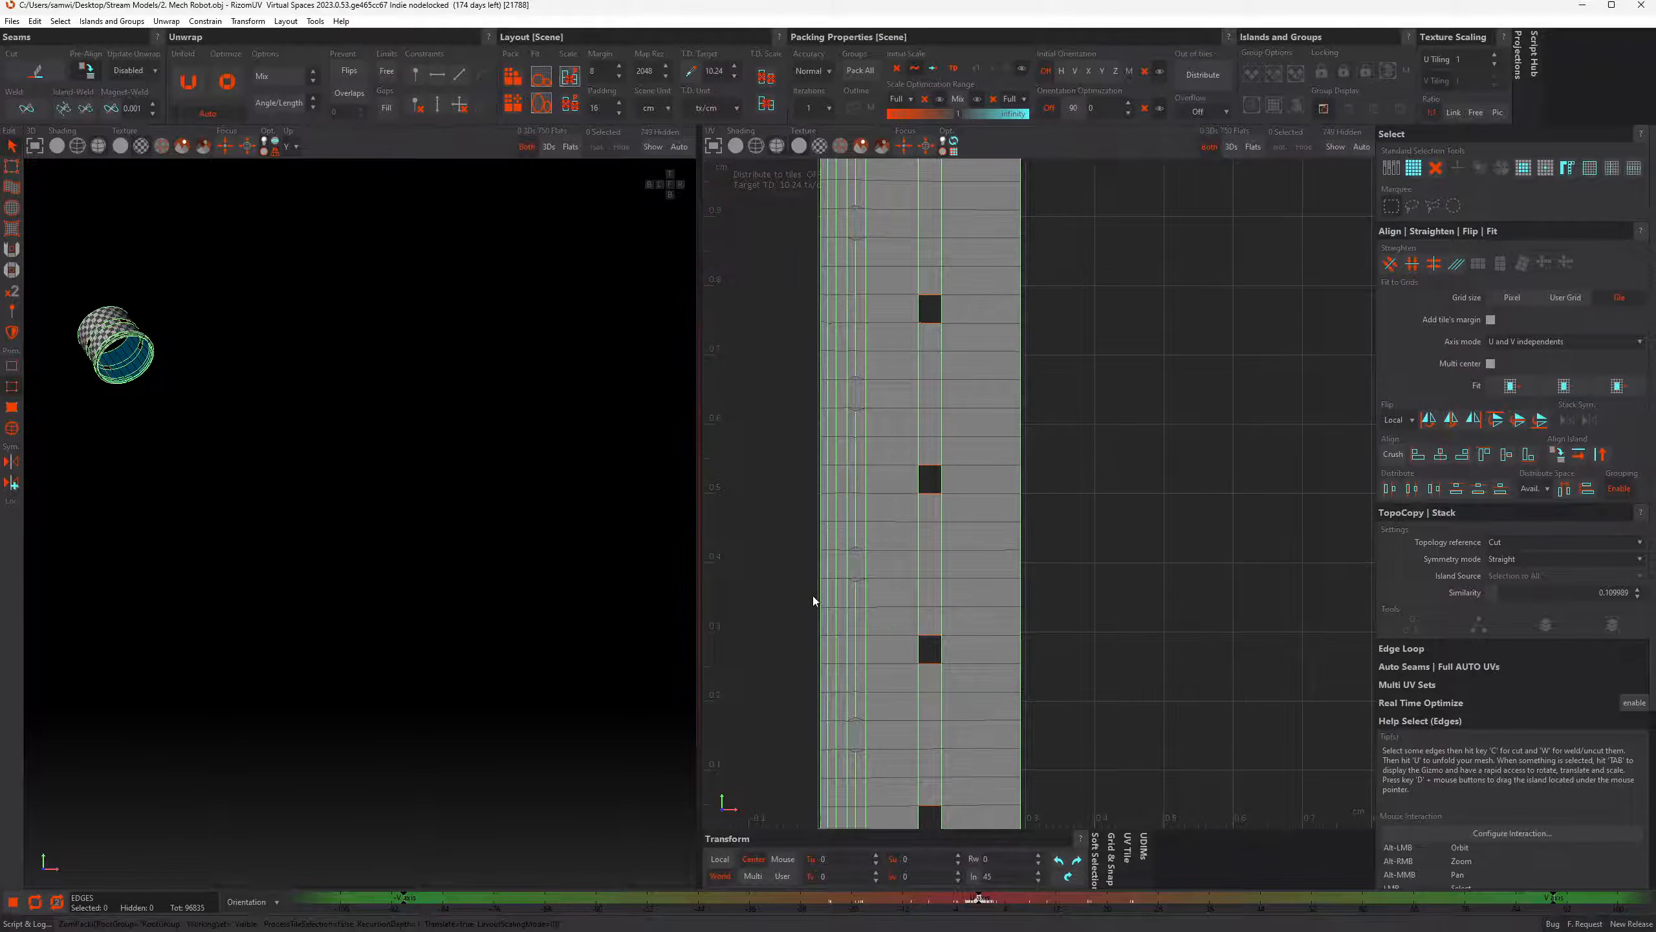
scroll(813, 599, "down", 3)
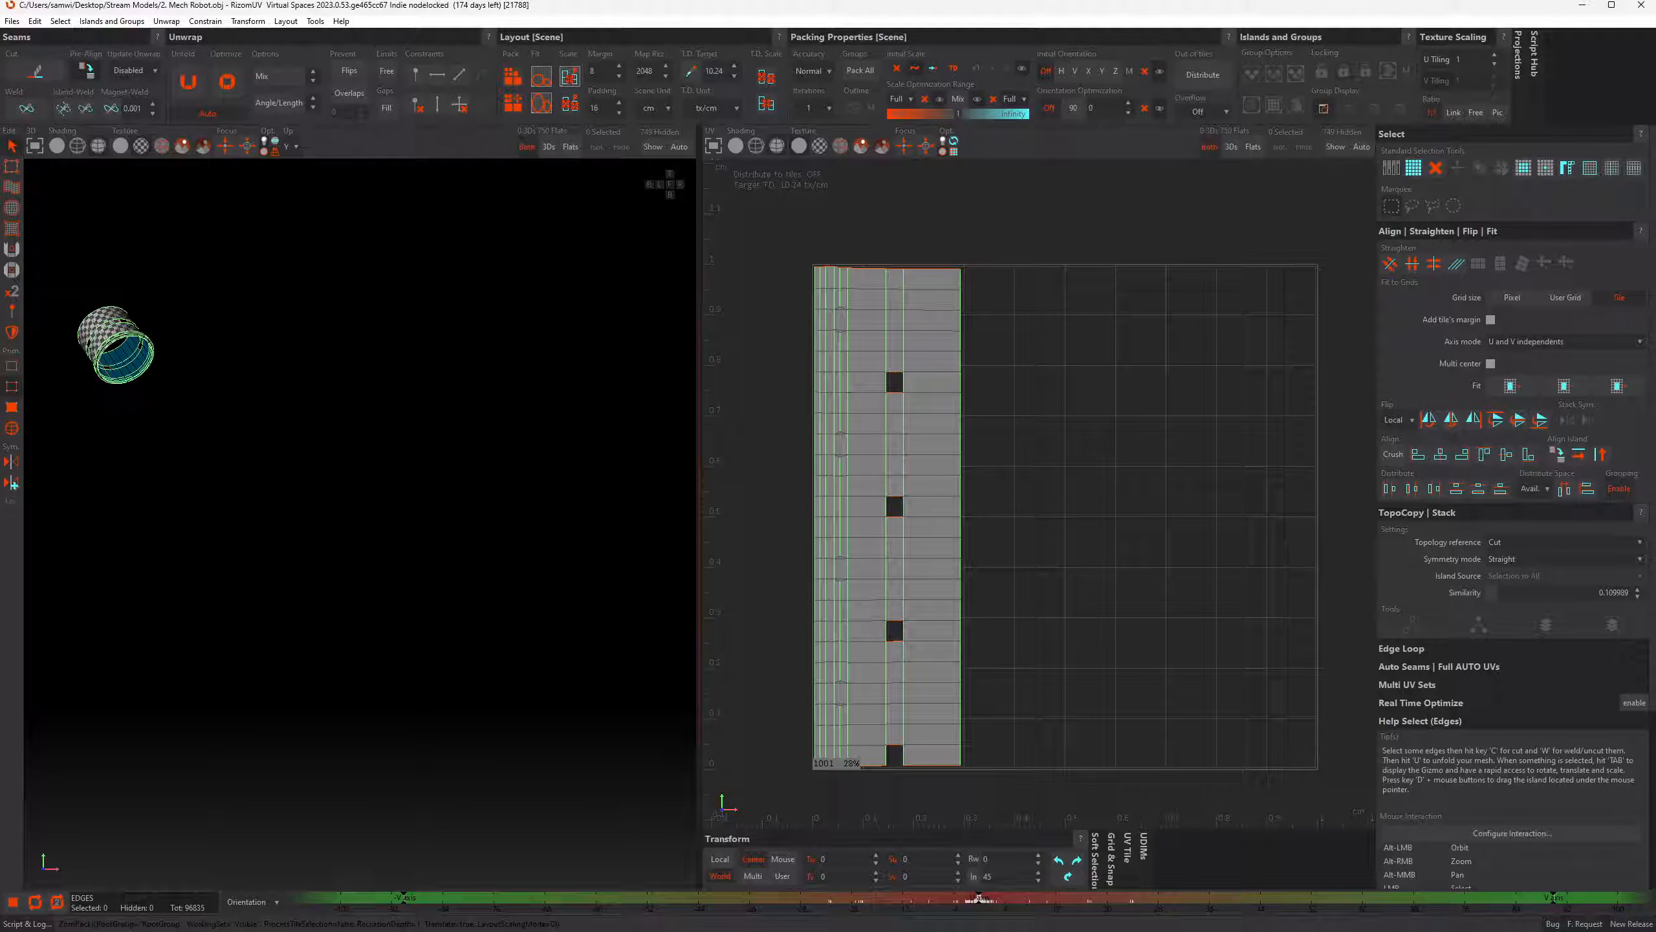
Load 5. Non-manifold Geometry.fbx with its UVs without saving the current changes and view the mesh at an angle
left_click(12, 21)
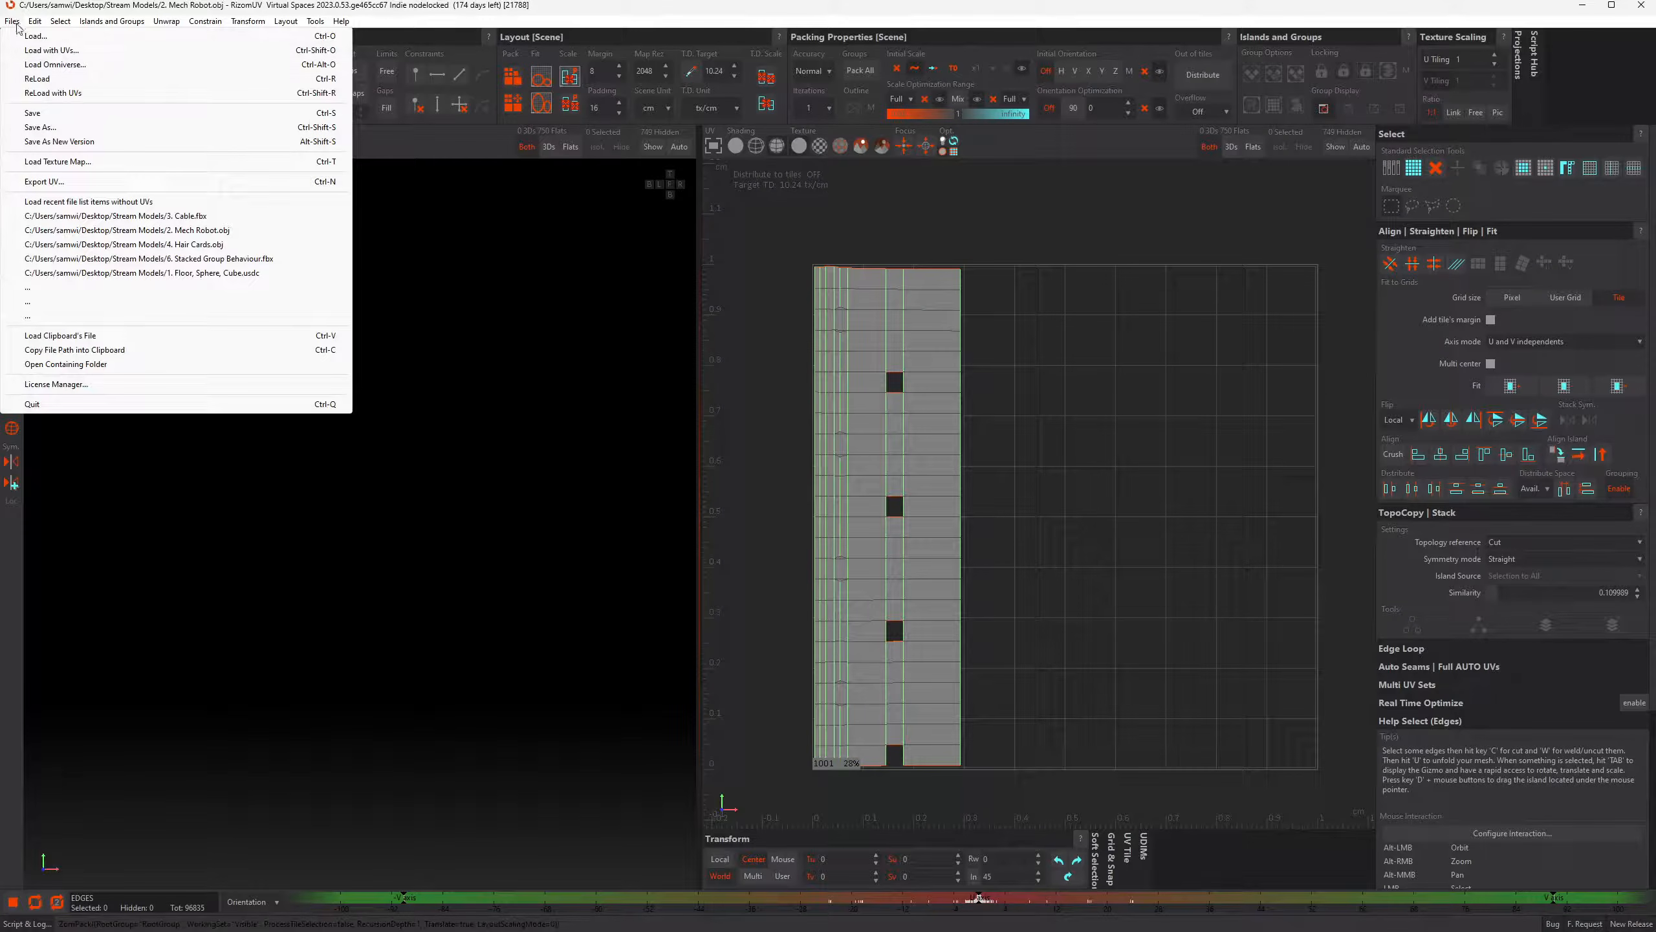
left_click(52, 55)
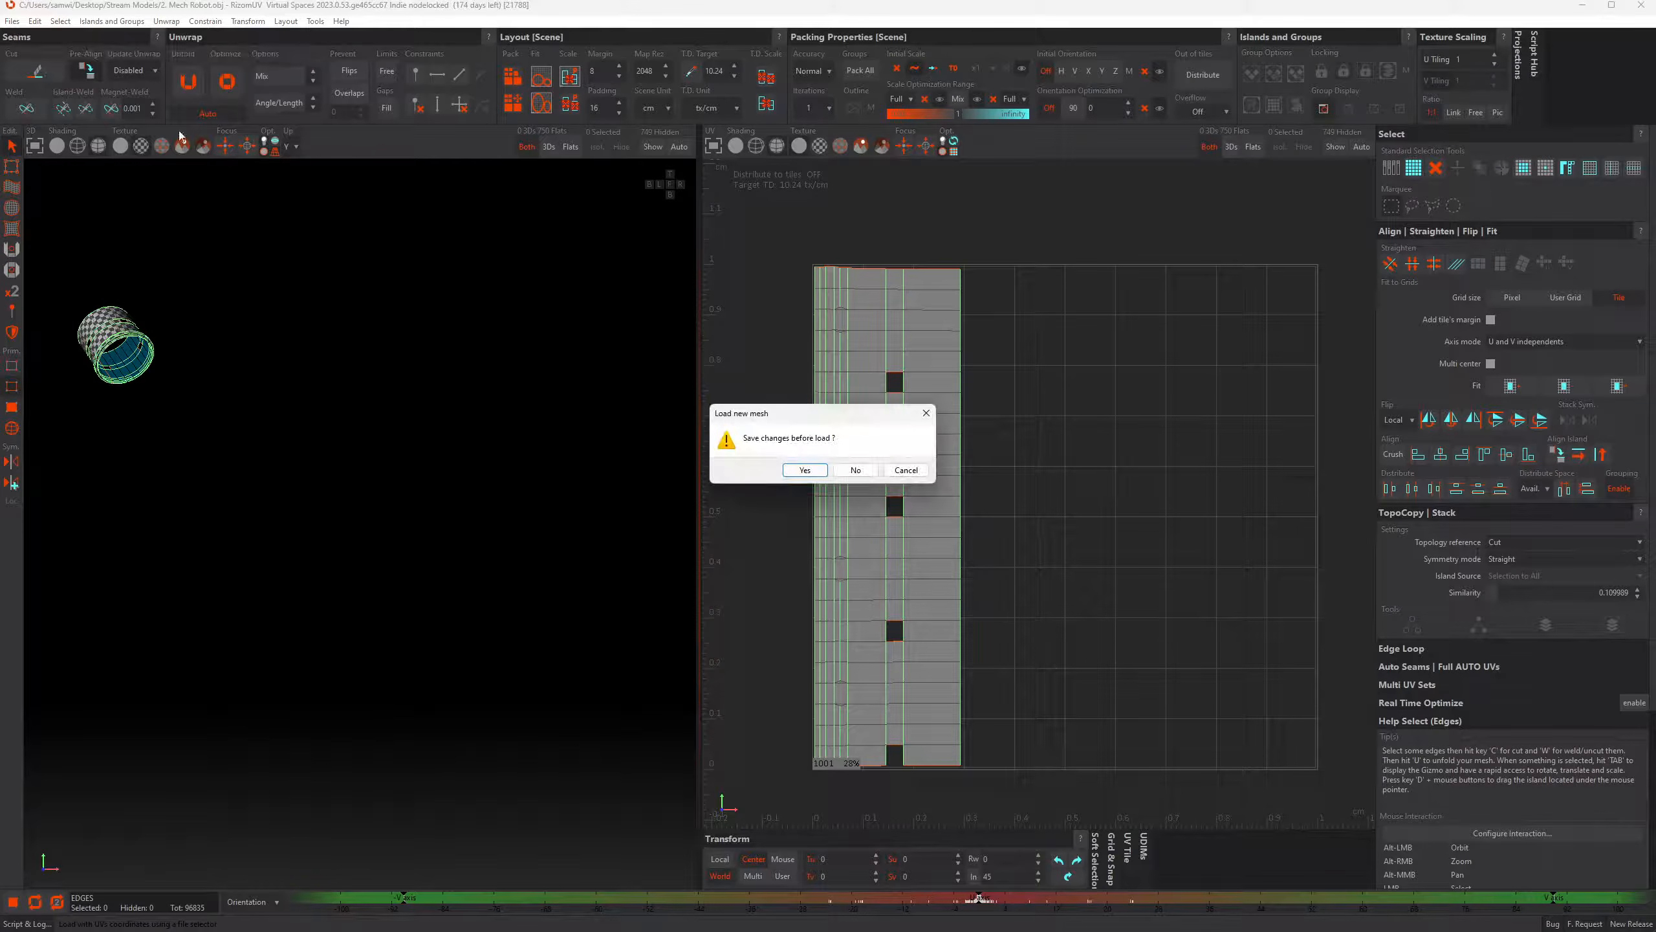
left_click(850, 469)
left_click(566, 395)
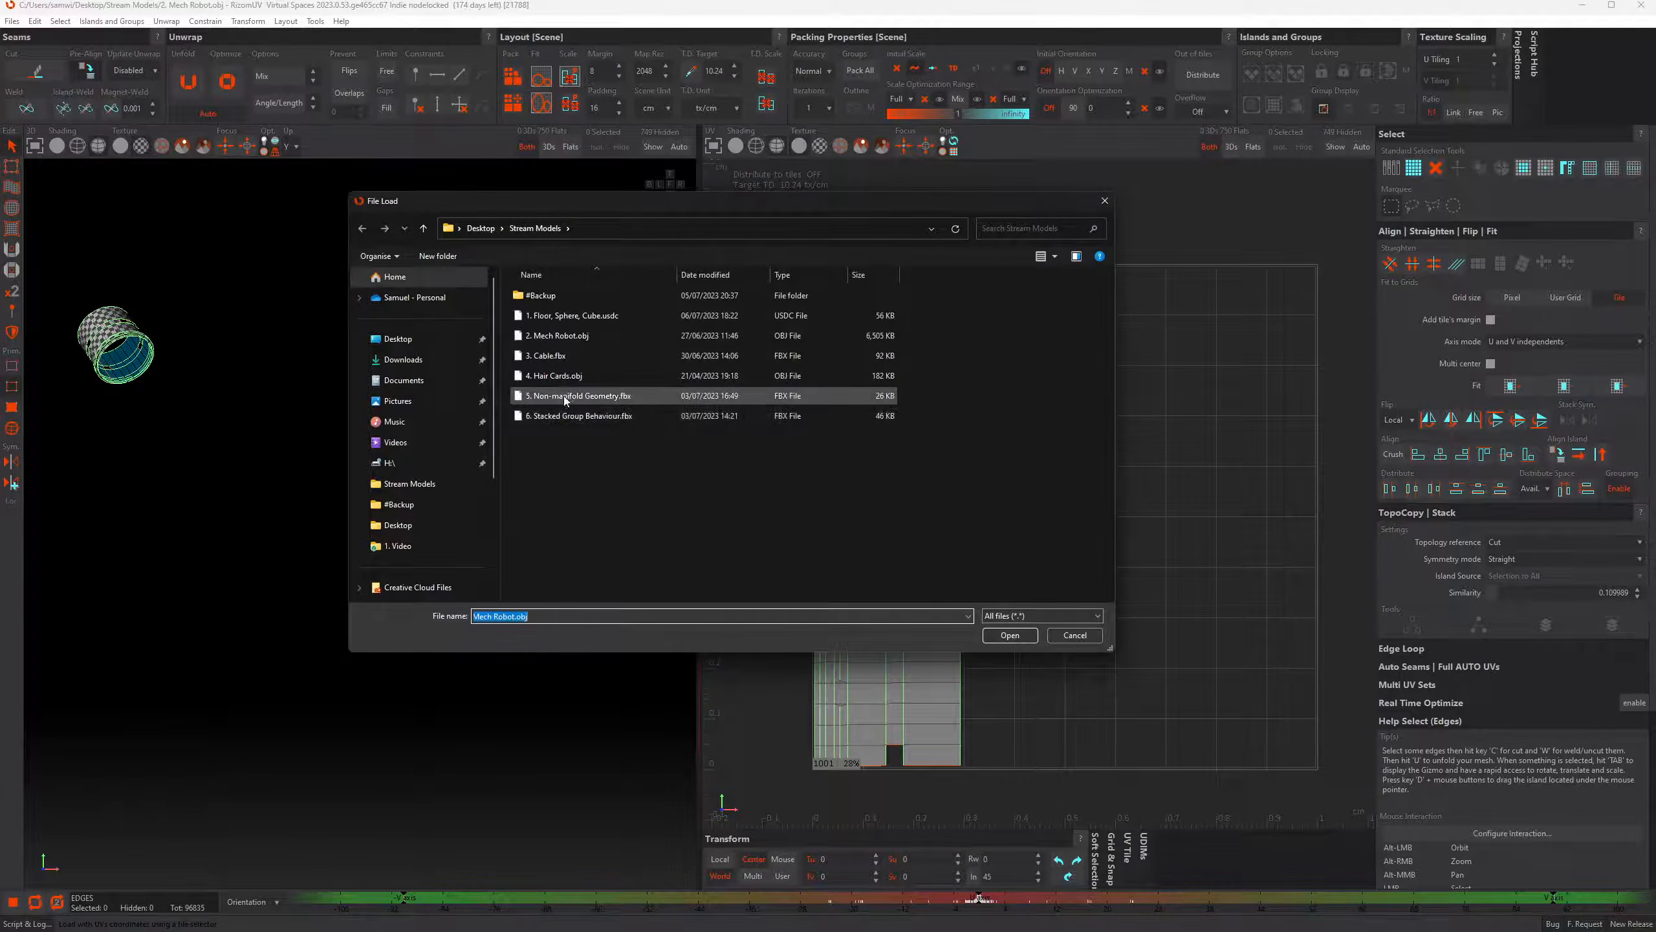
double_click(566, 394)
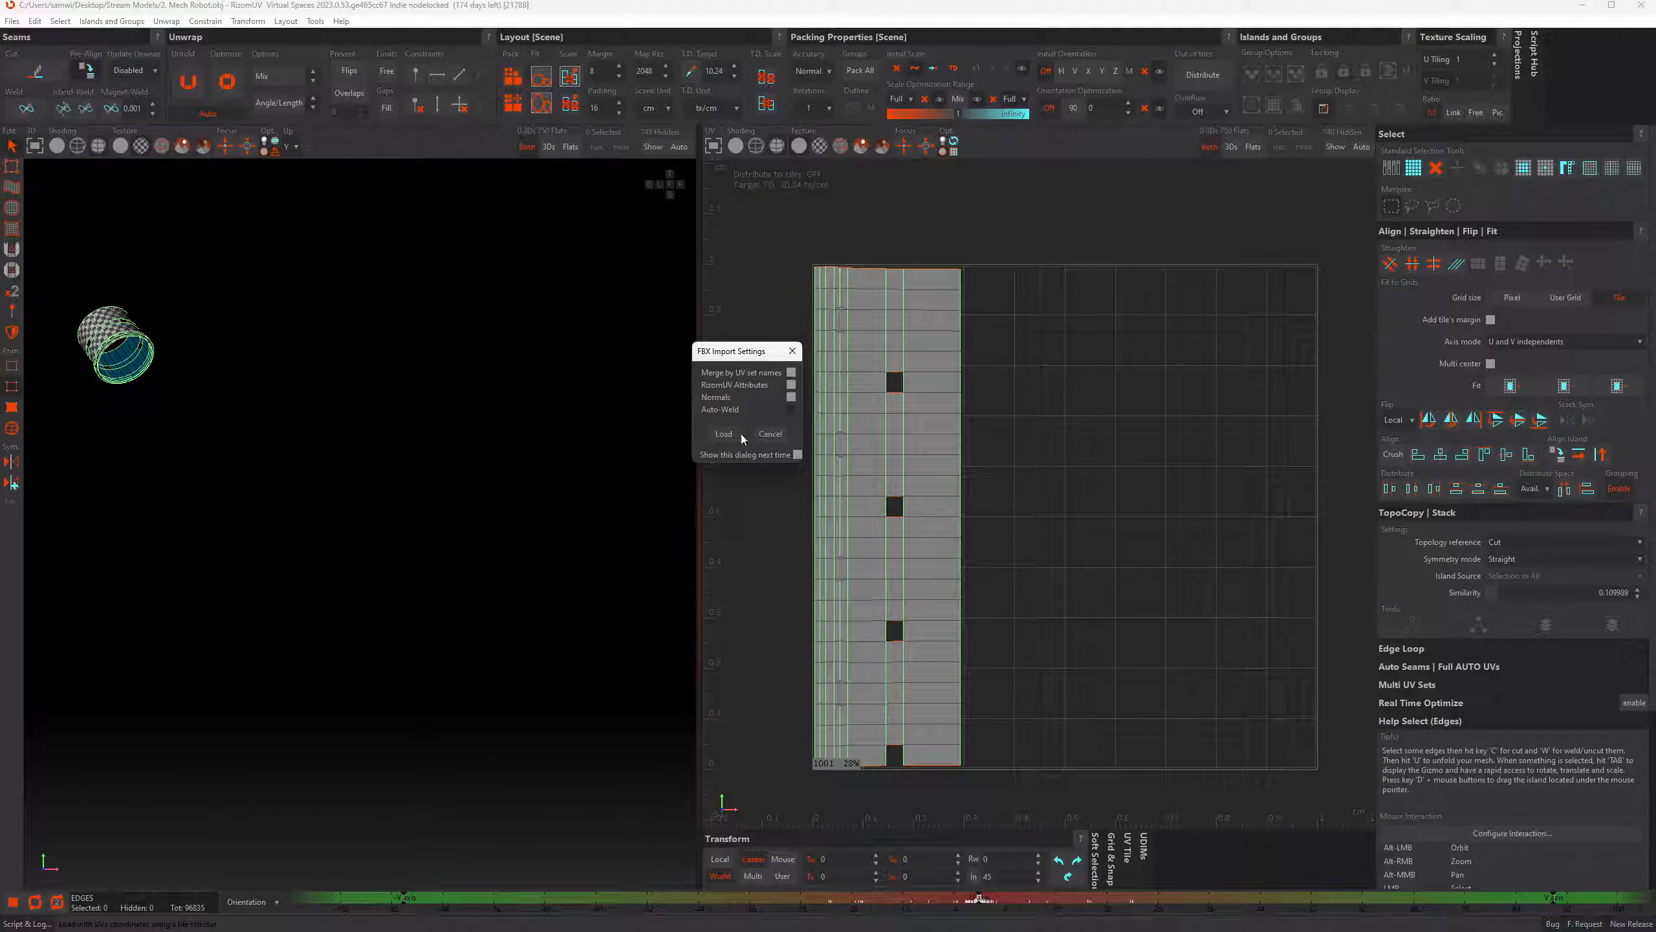
left_click(720, 434)
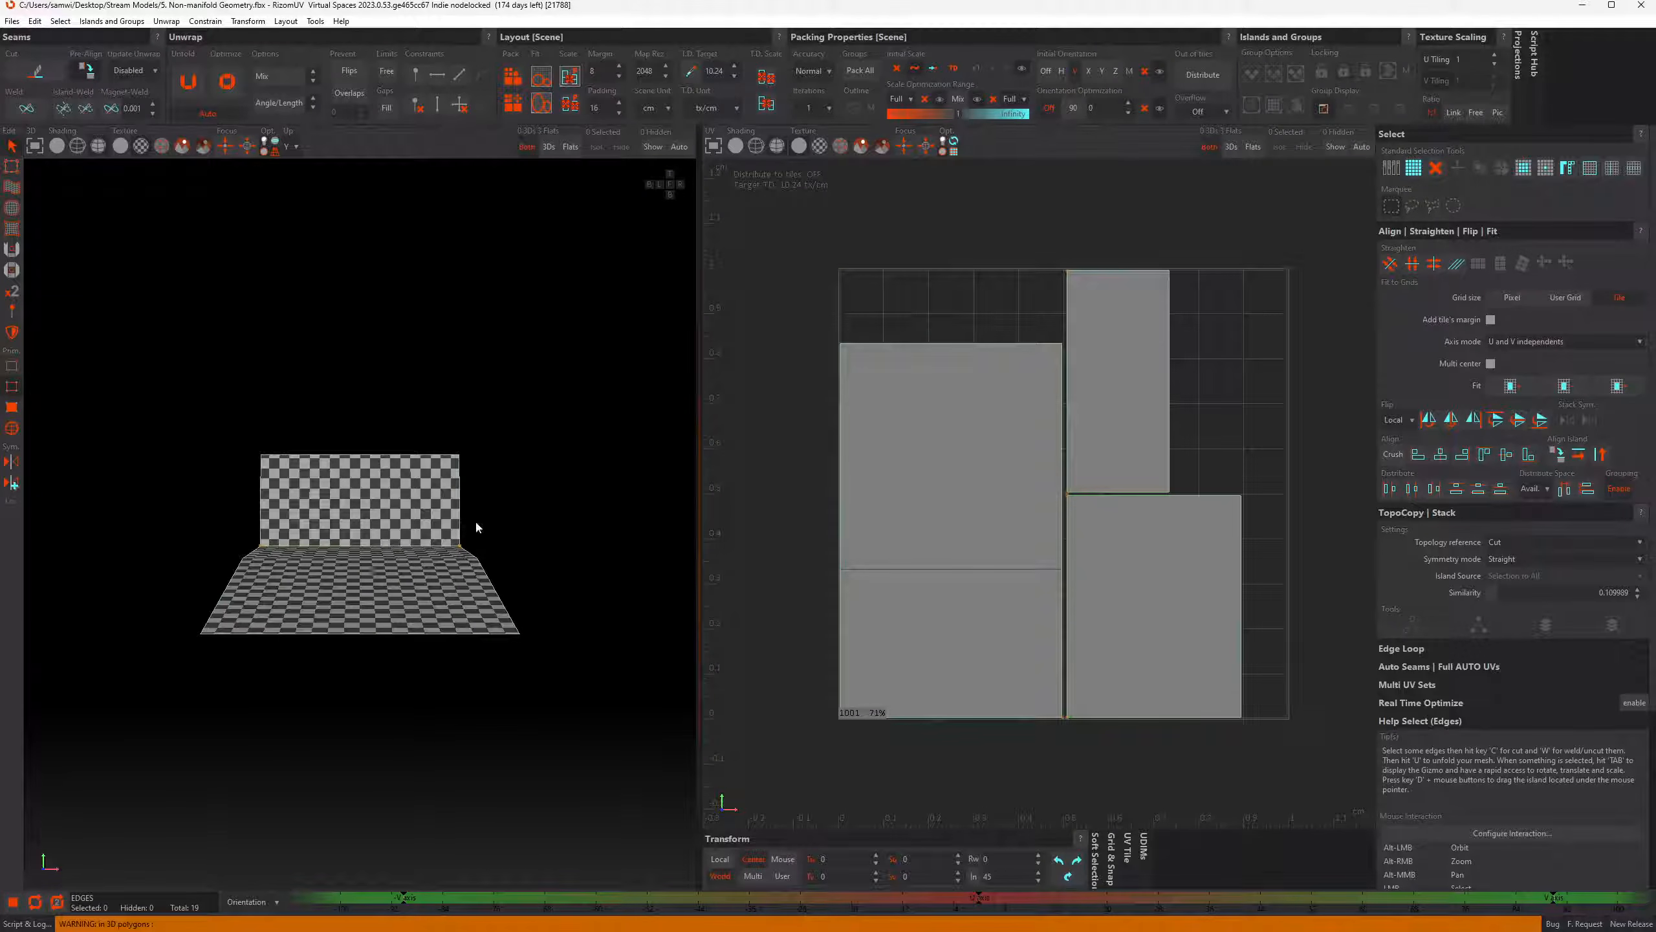
left_click_drag(558, 407, 486, 438, "alt")
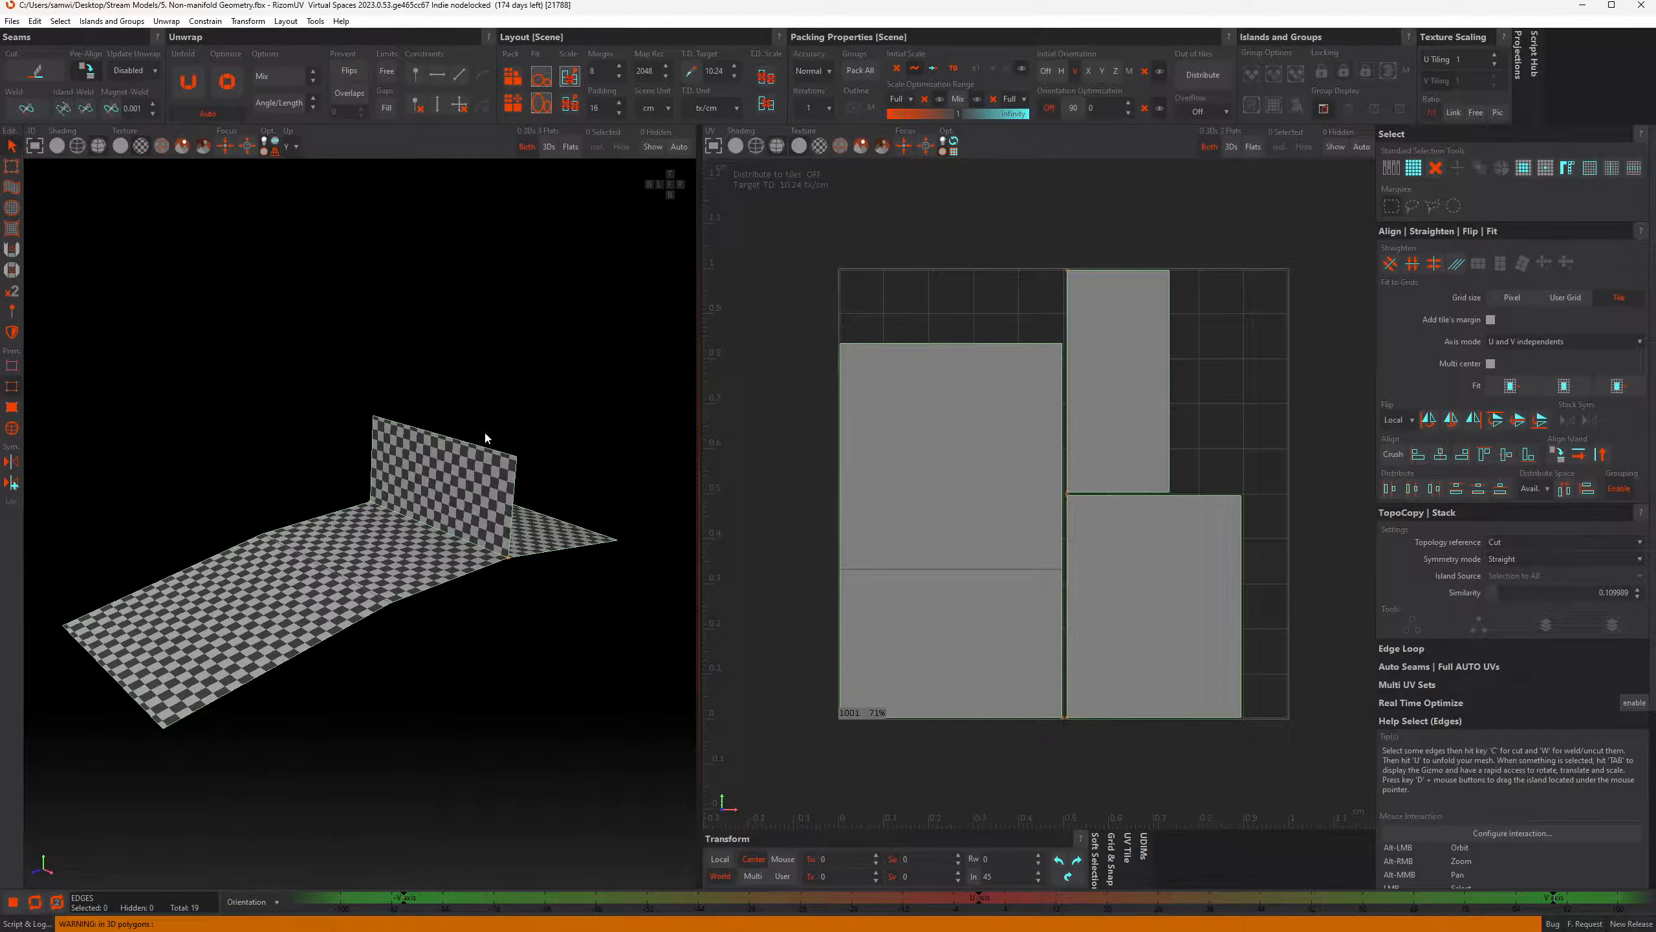
scroll(451, 567, "up", 1)
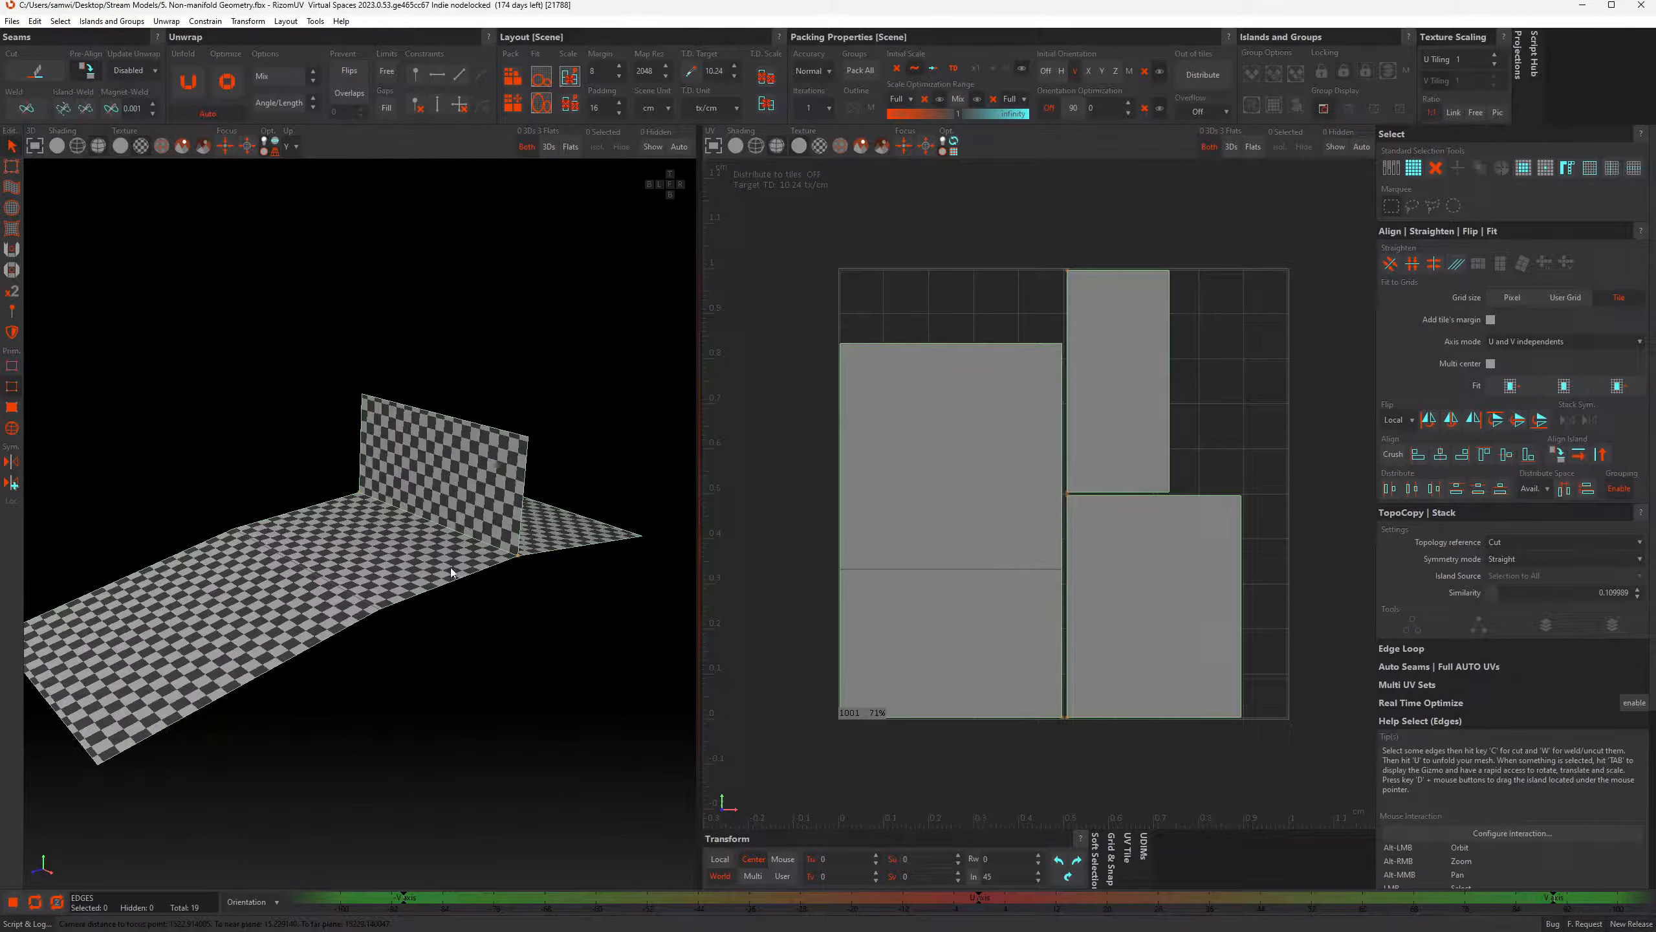
scroll(378, 648, "down", 1)
Reload 5. Non-manifold Geometry.fbx with its UVs and orbit the mesh to an angled view
left_click(10, 21)
left_click(51, 51)
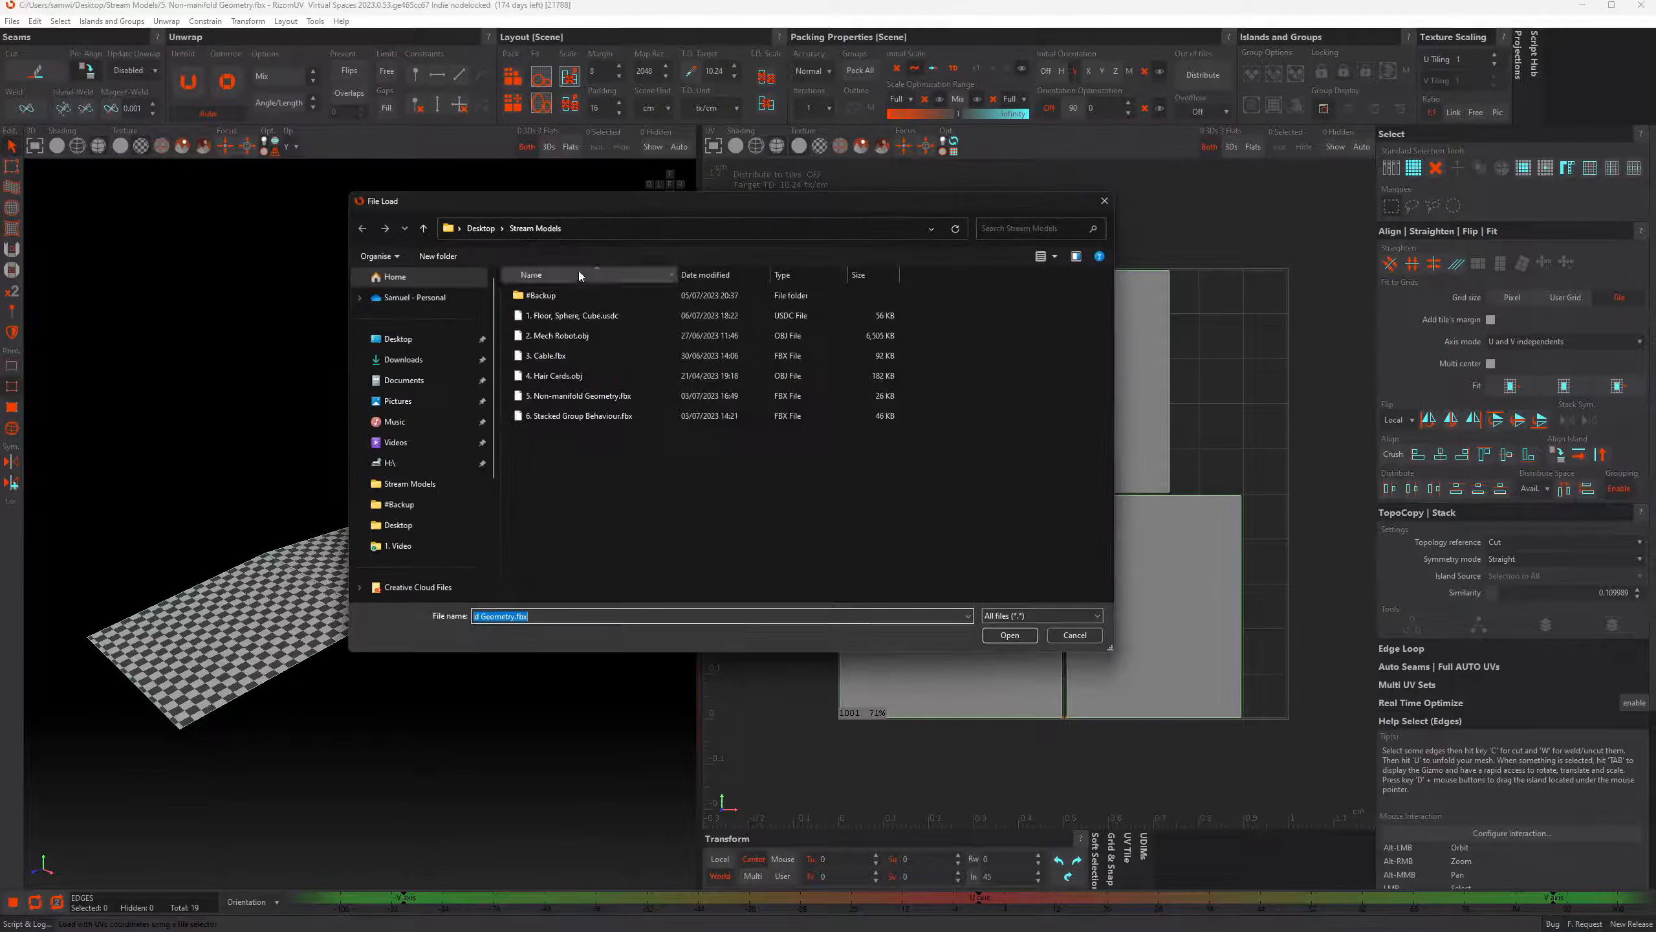
double_click(585, 396)
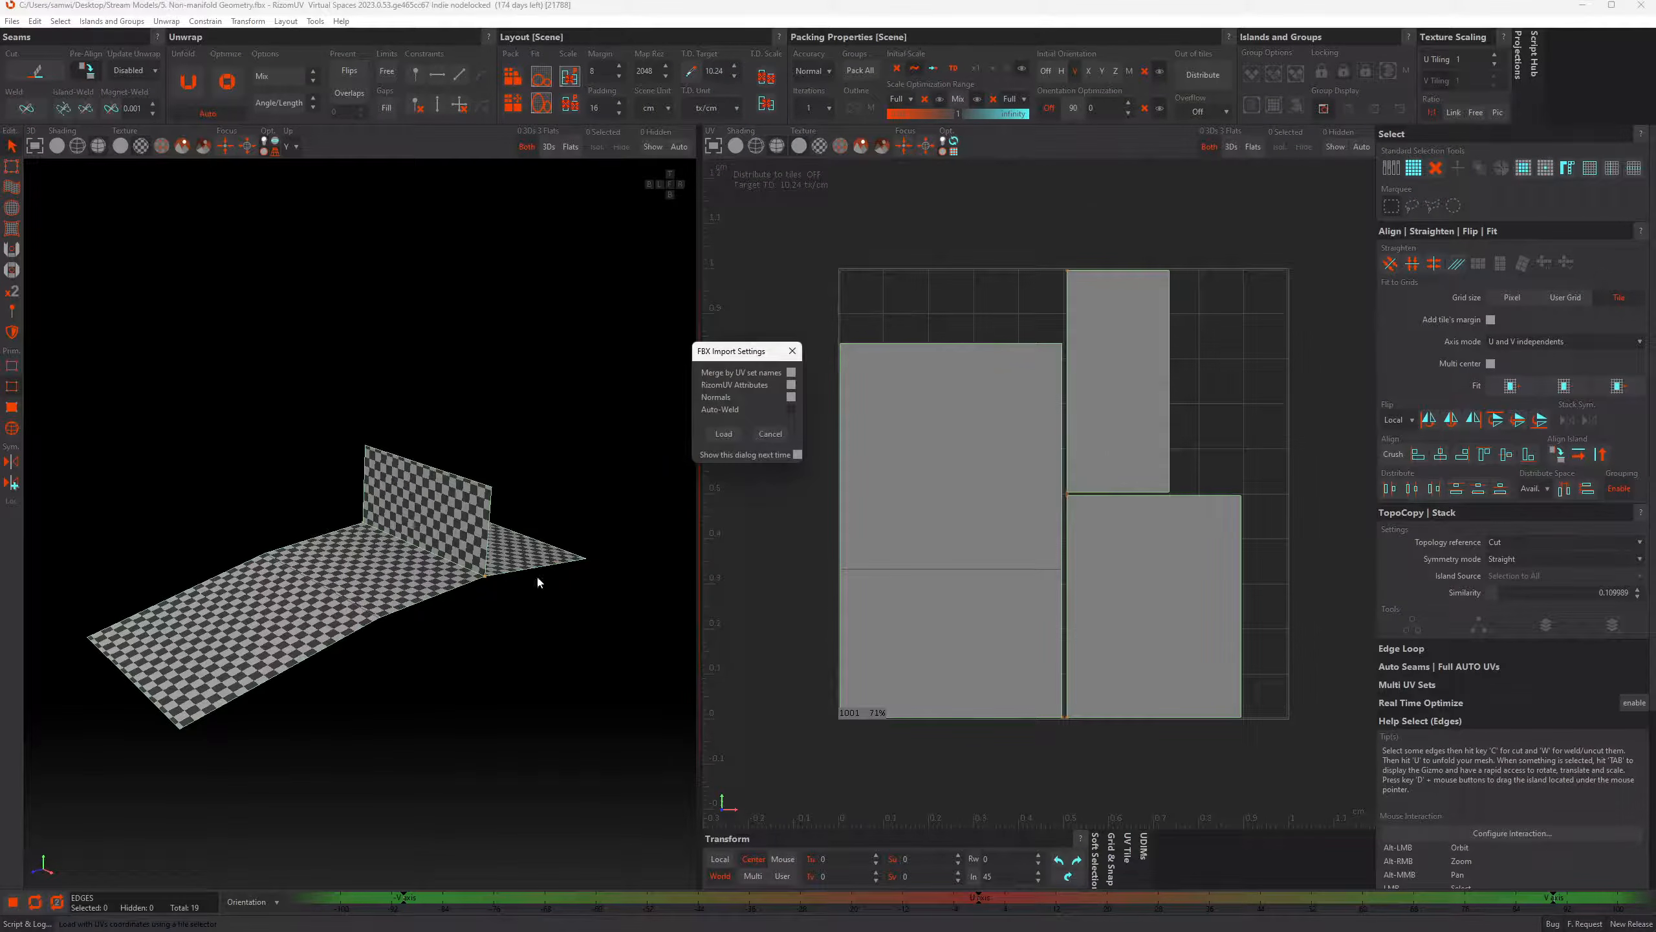
left_click(714, 436)
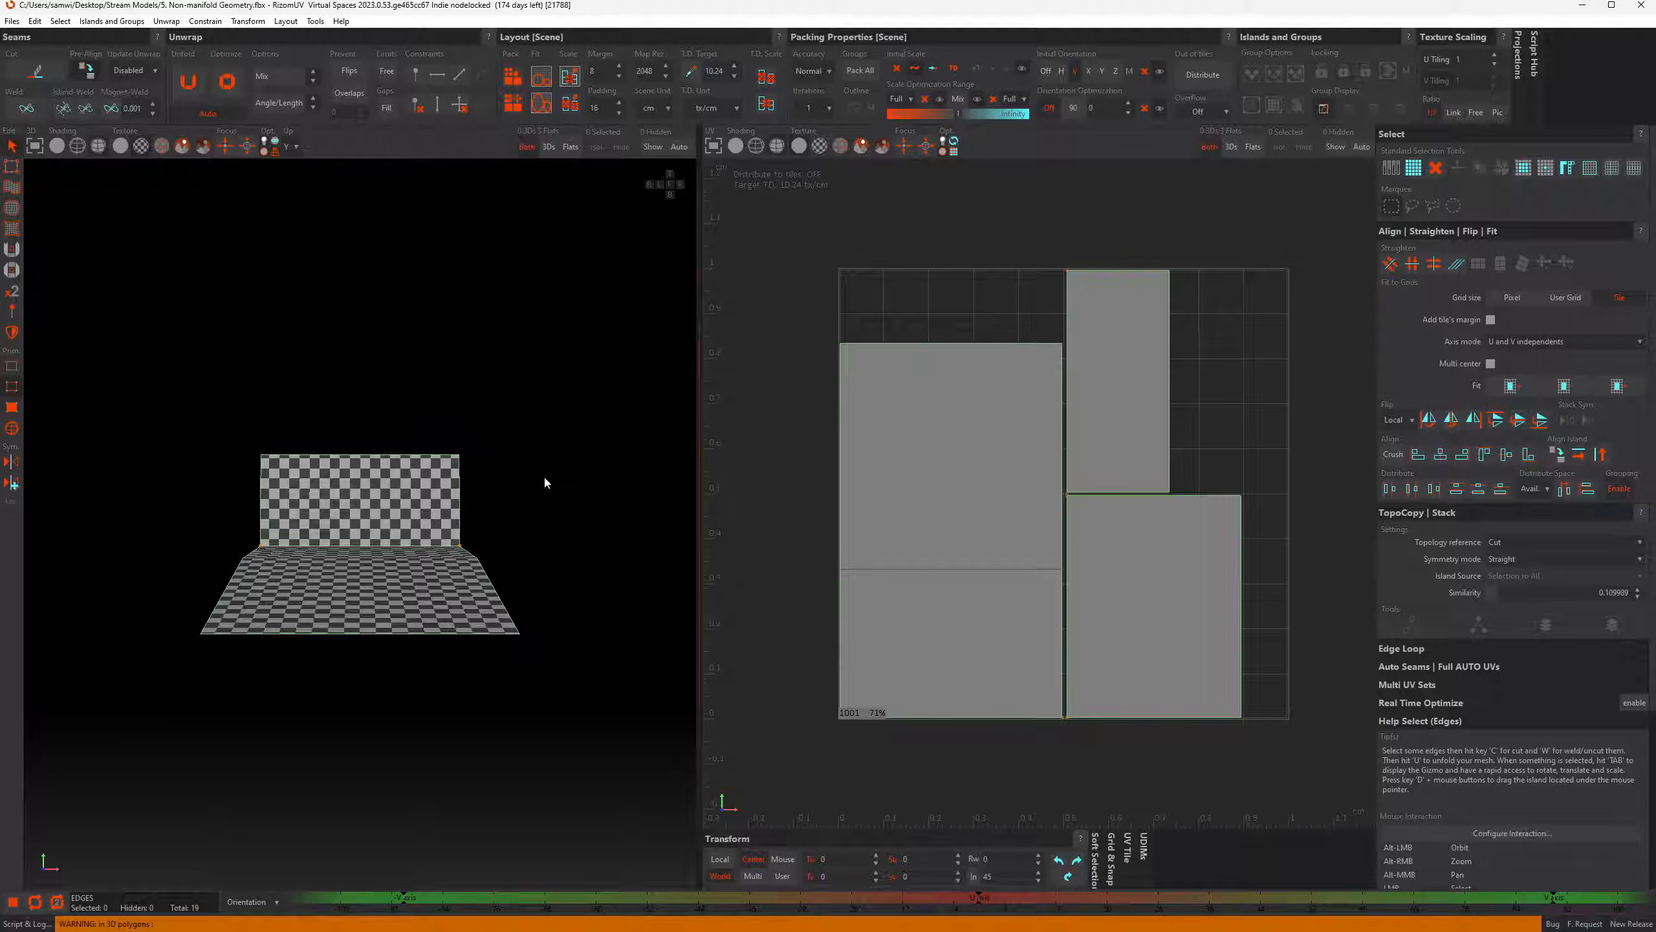
left_click_drag(545, 483, 556, 536, "alt")
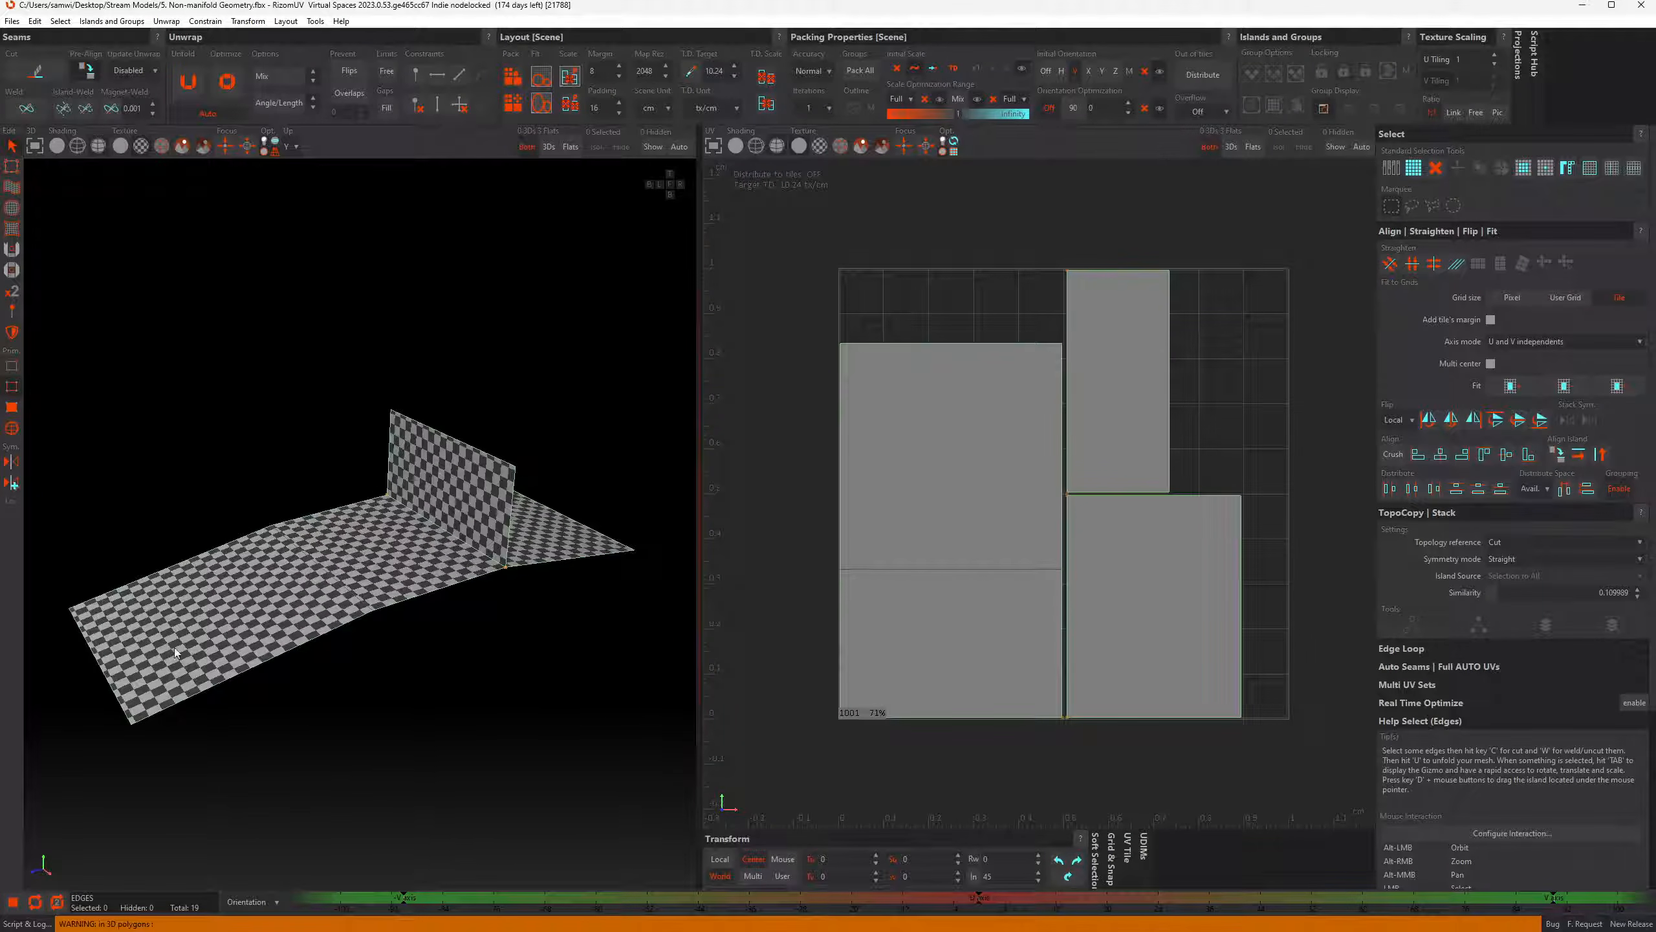
Turn off the checker texture in the 3D view and examine the junction between the upright plane and the floor
left_click(118, 147)
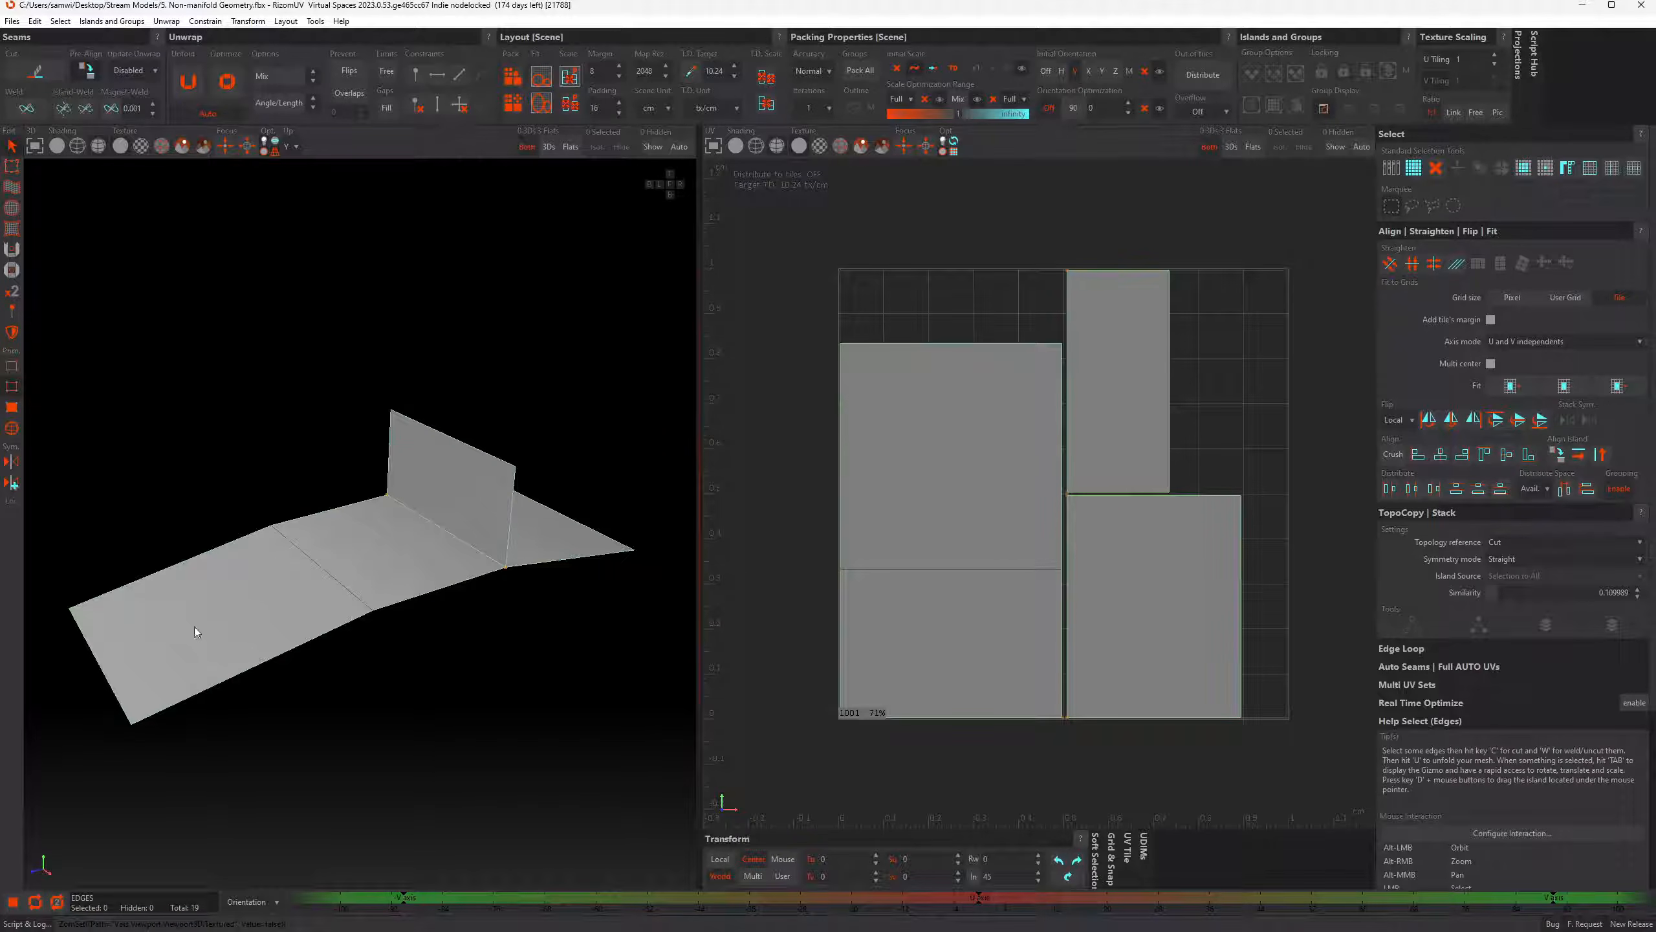
left_click_drag(407, 543, 417, 596, "alt")
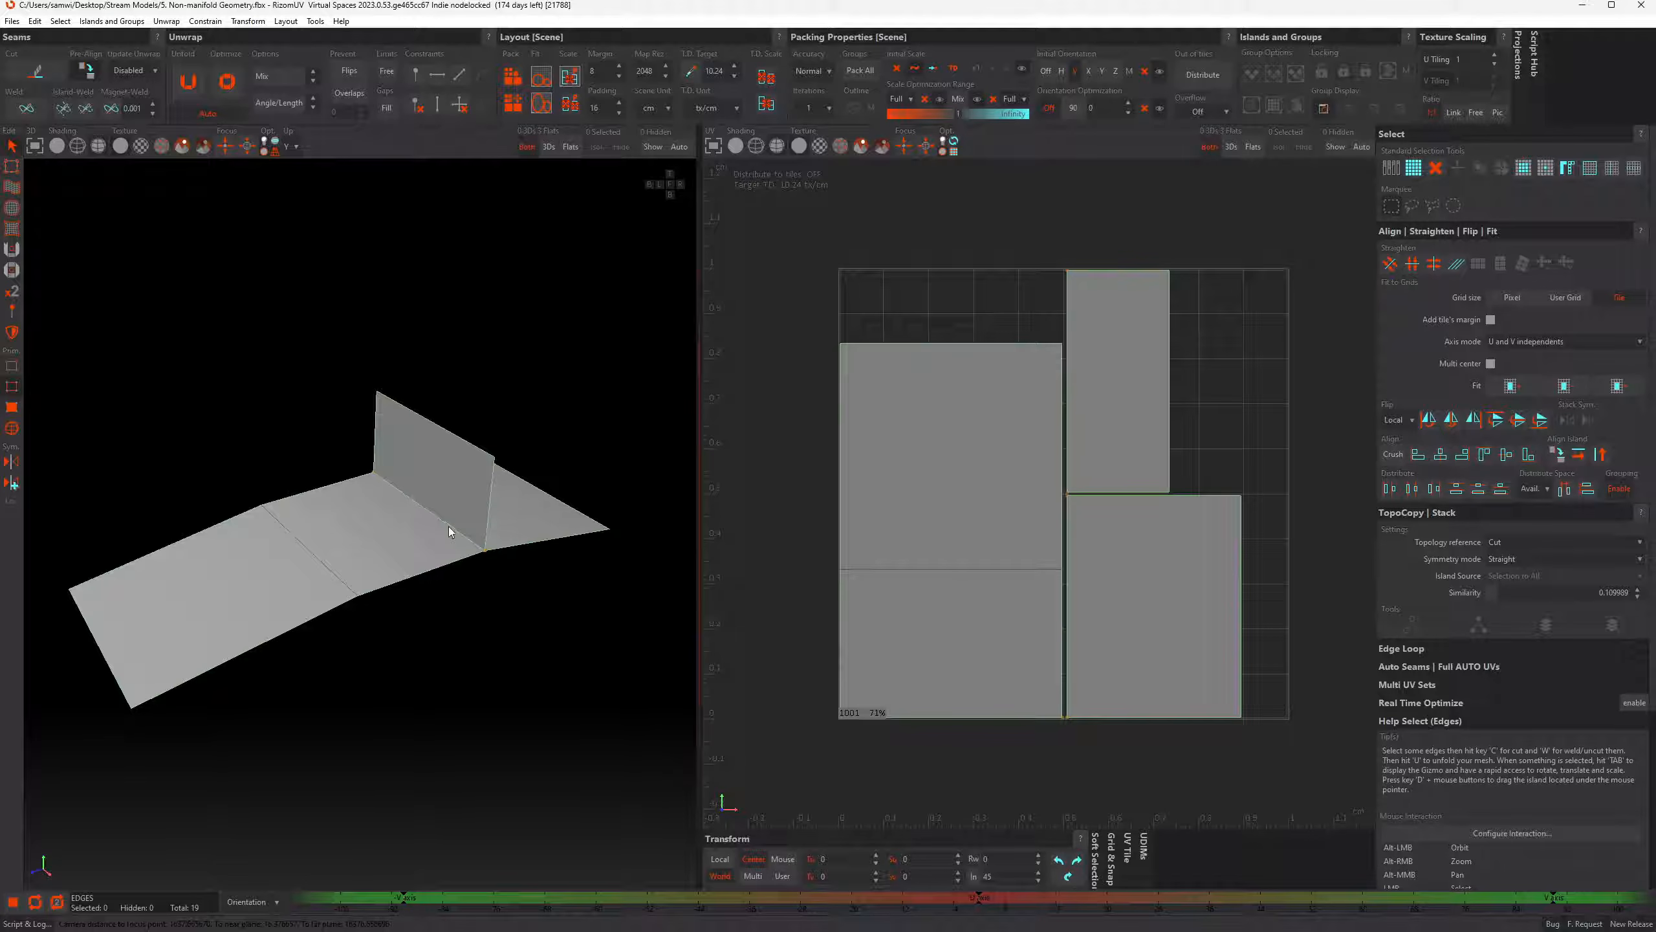
scroll(450, 478, "up", 5)
left_click_drag(486, 545, 422, 546, "alt")
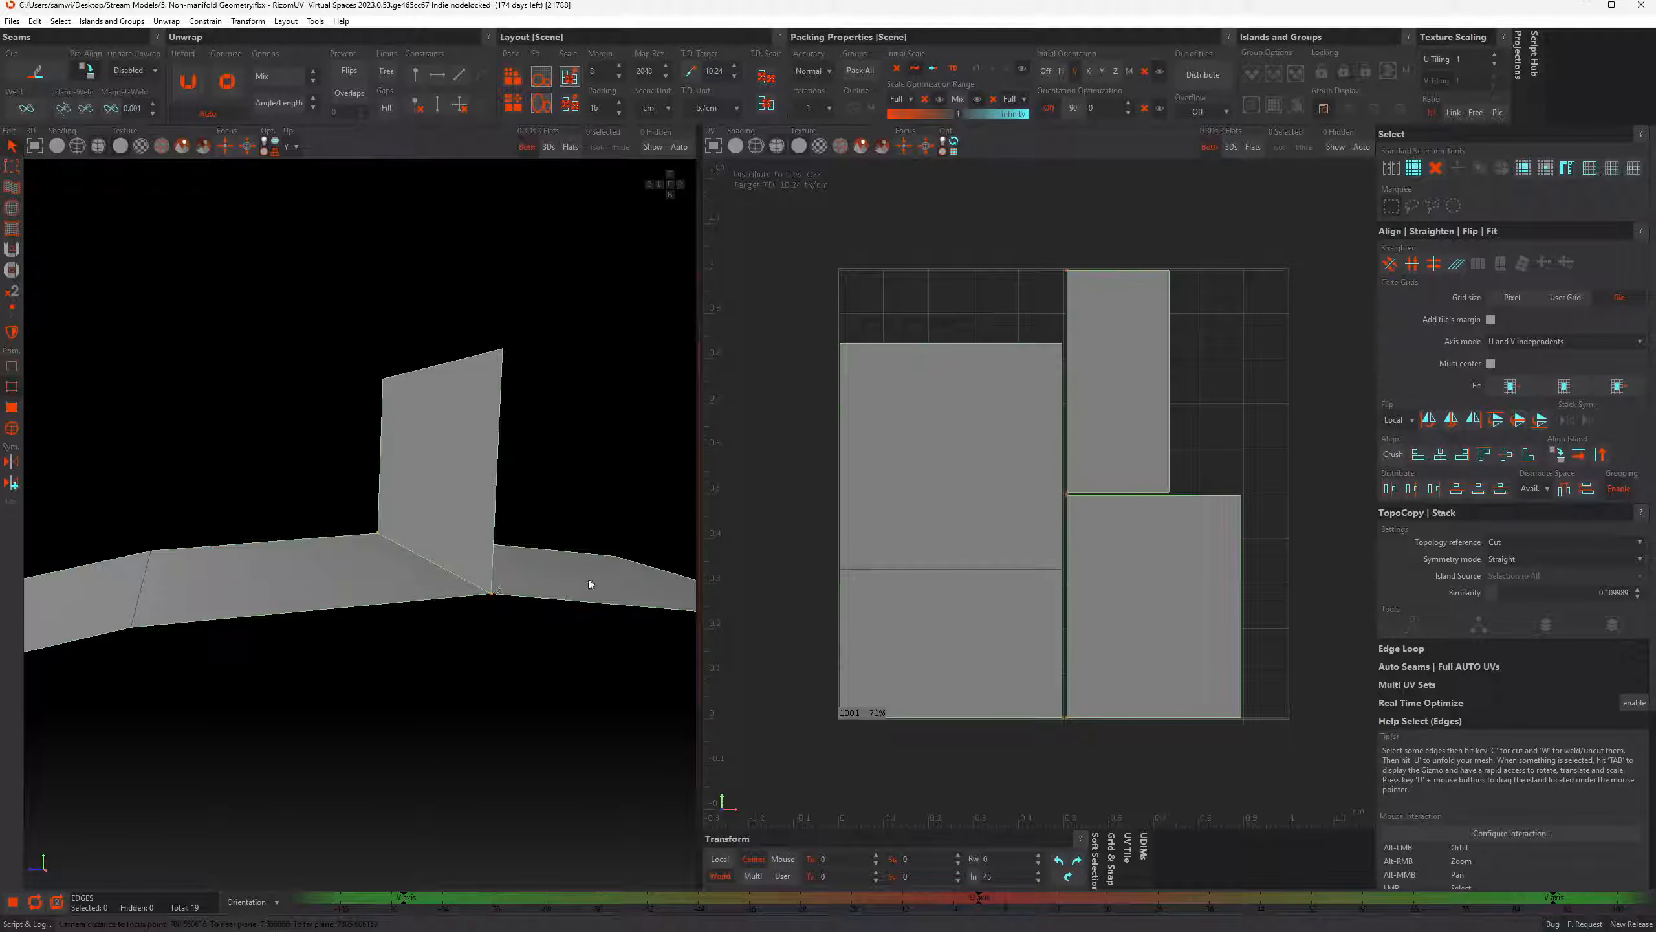
left_click_drag(423, 473, 409, 589, "alt")
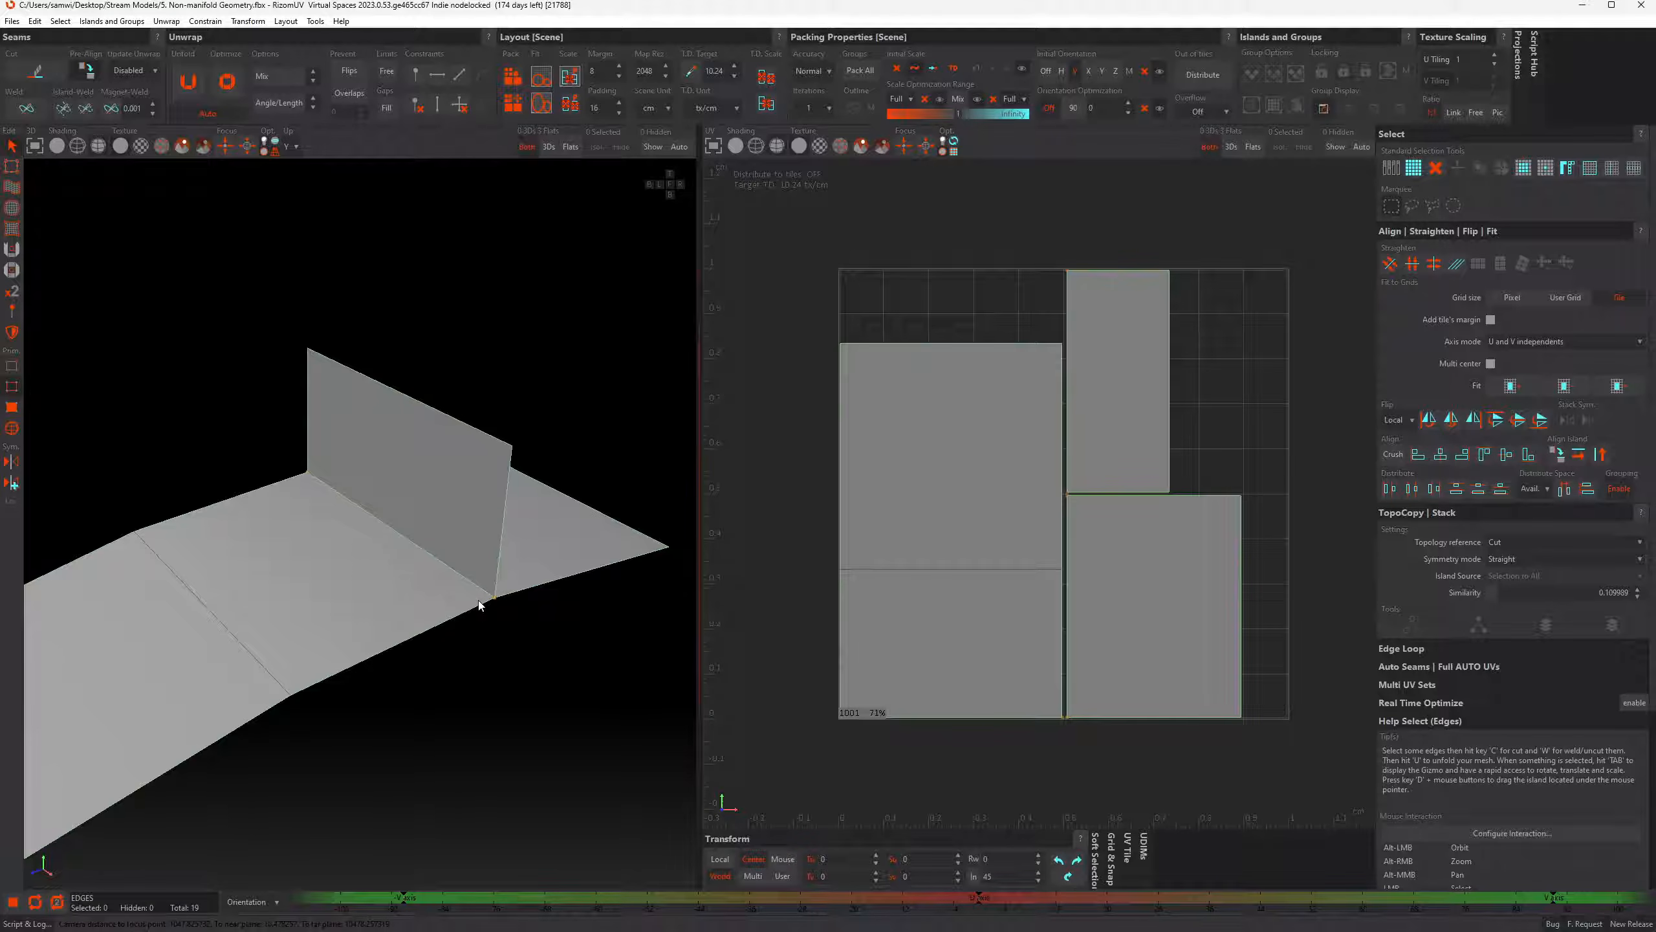
scroll(478, 600, "down", 2)
left_click_drag(437, 634, 484, 494, "alt")
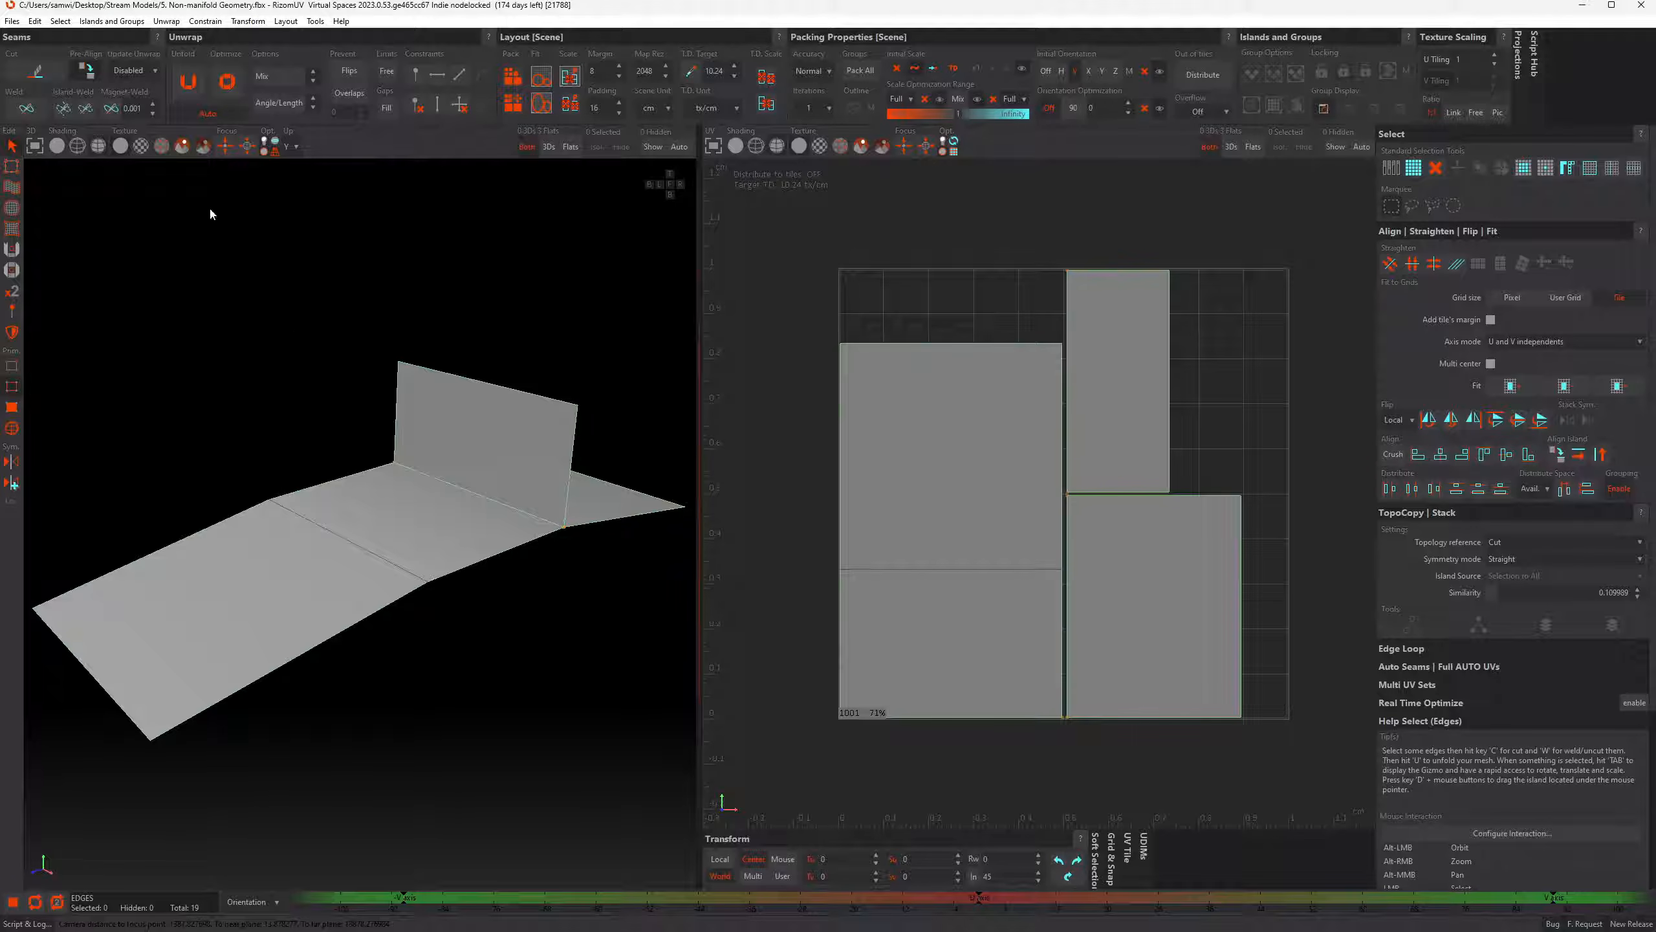
Run Select Non-Manifold in edge mode and again in vertex mode to select the vertices along the junction
left_click(60, 22)
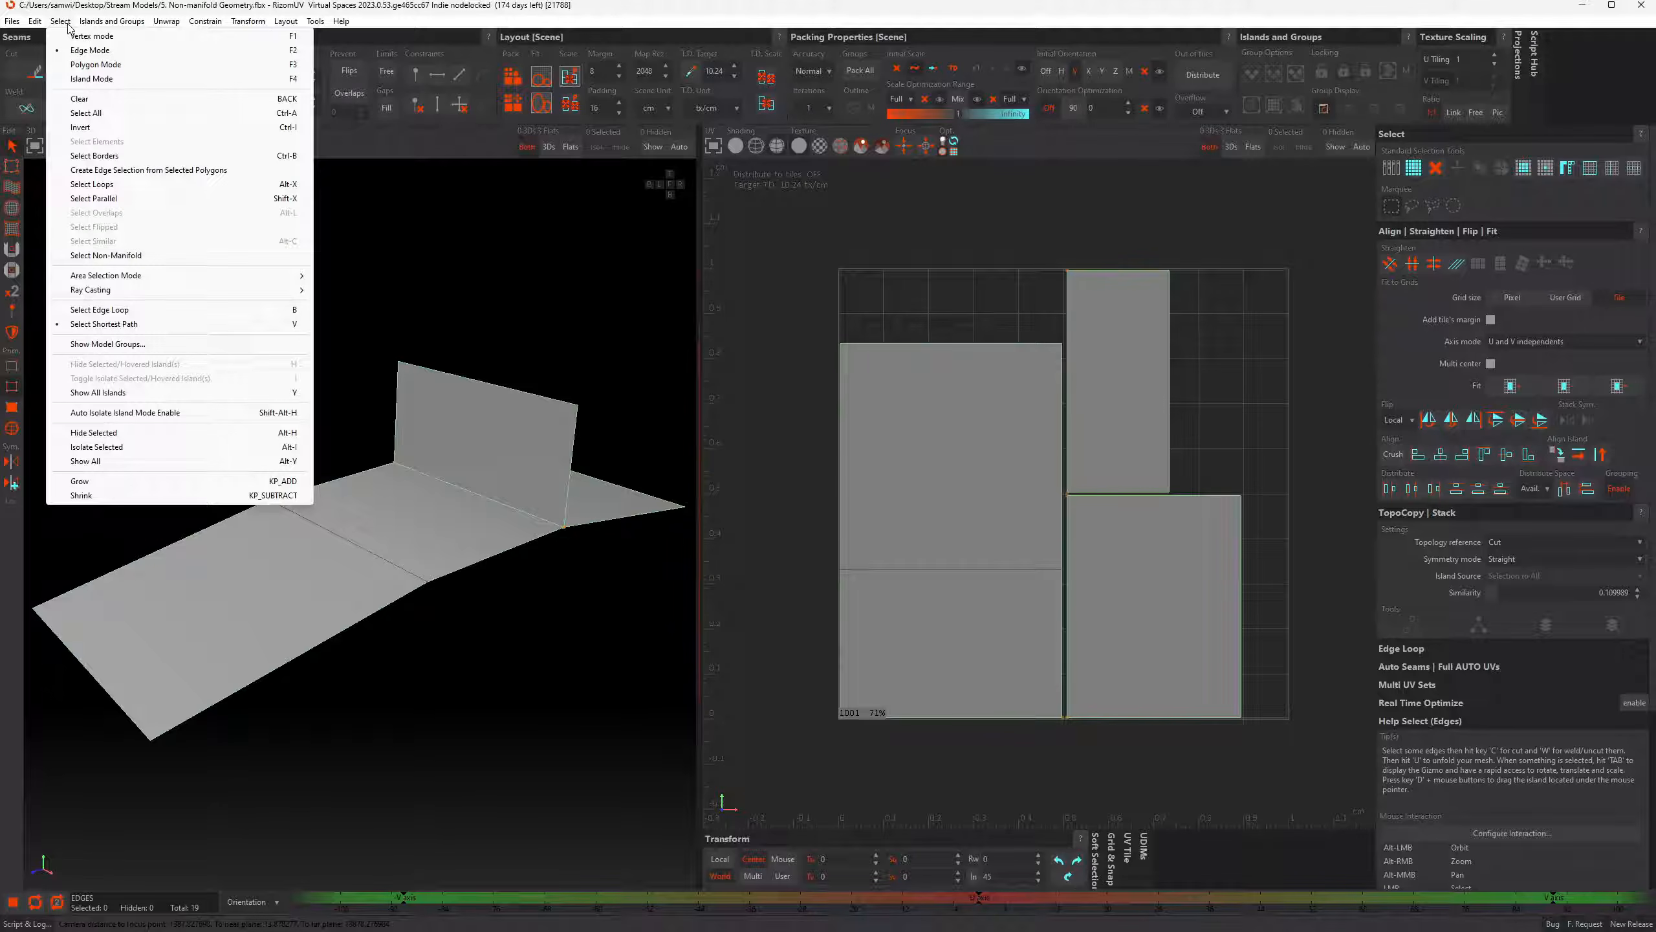
left_click(117, 256)
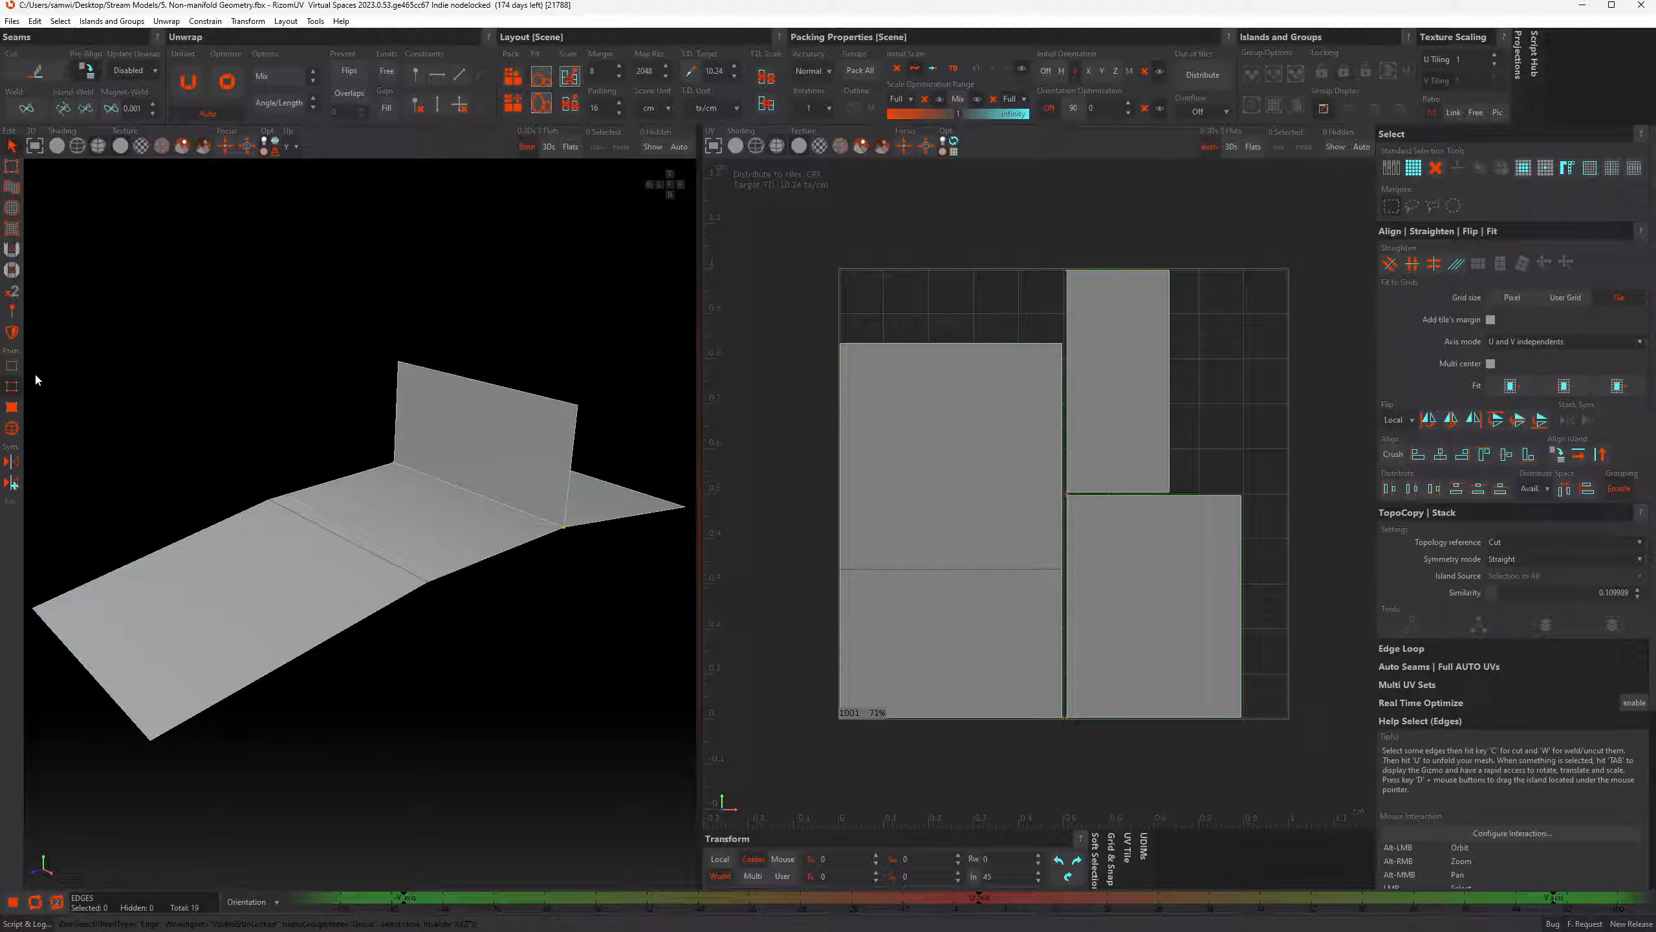
left_click(10, 368)
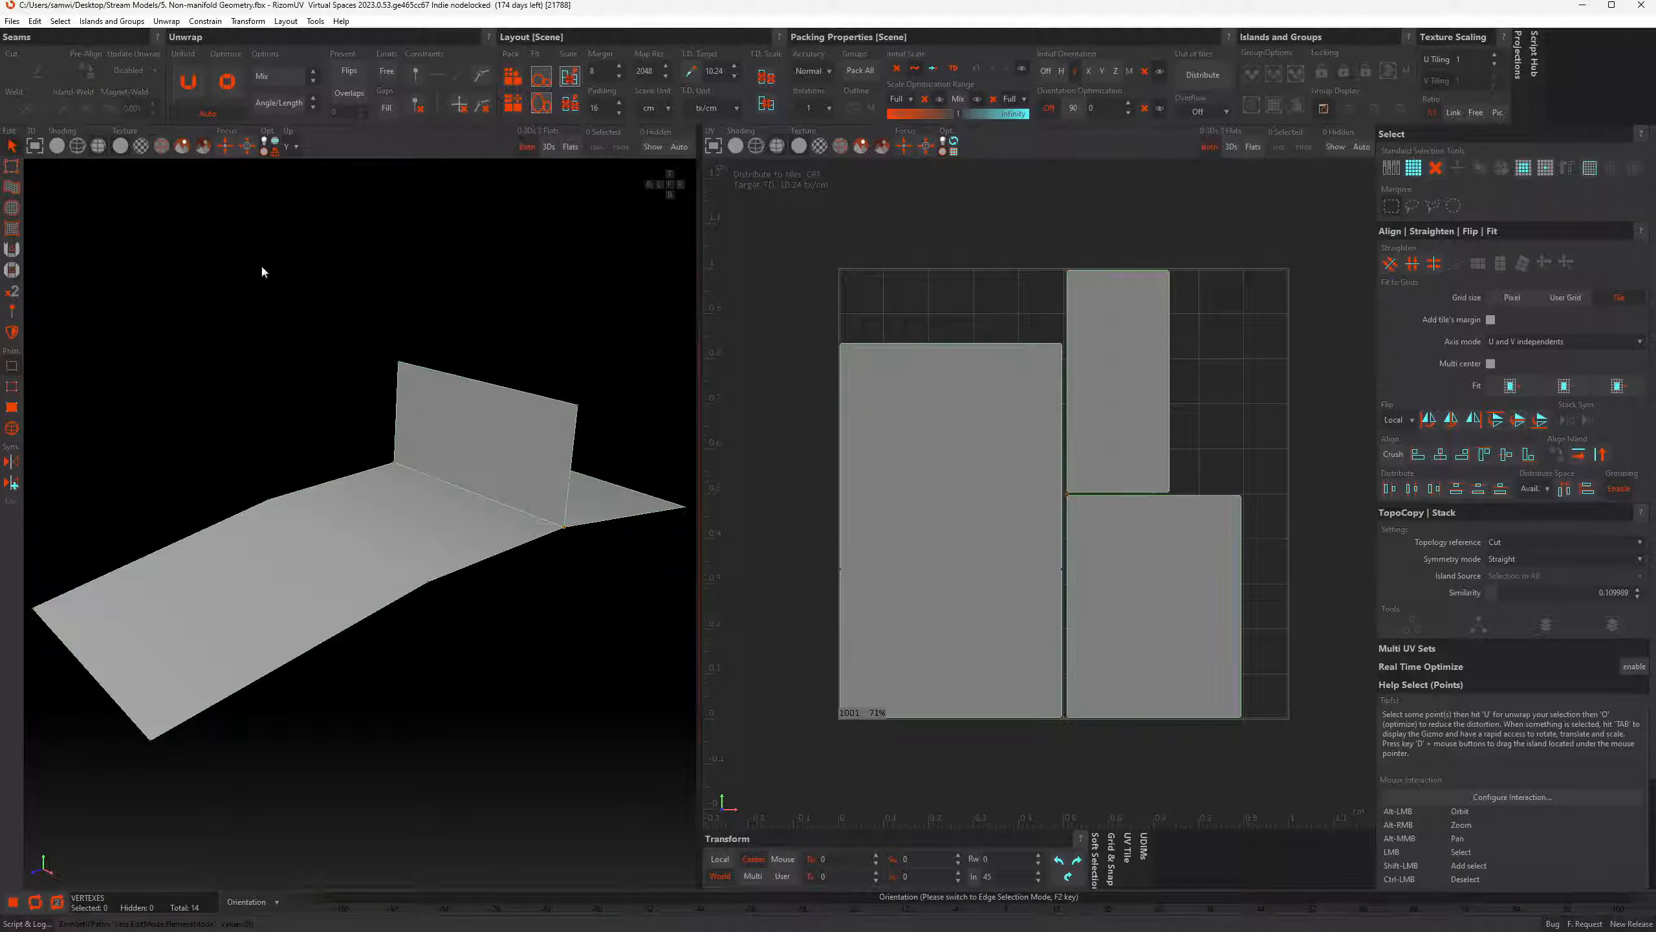
left_click(53, 22)
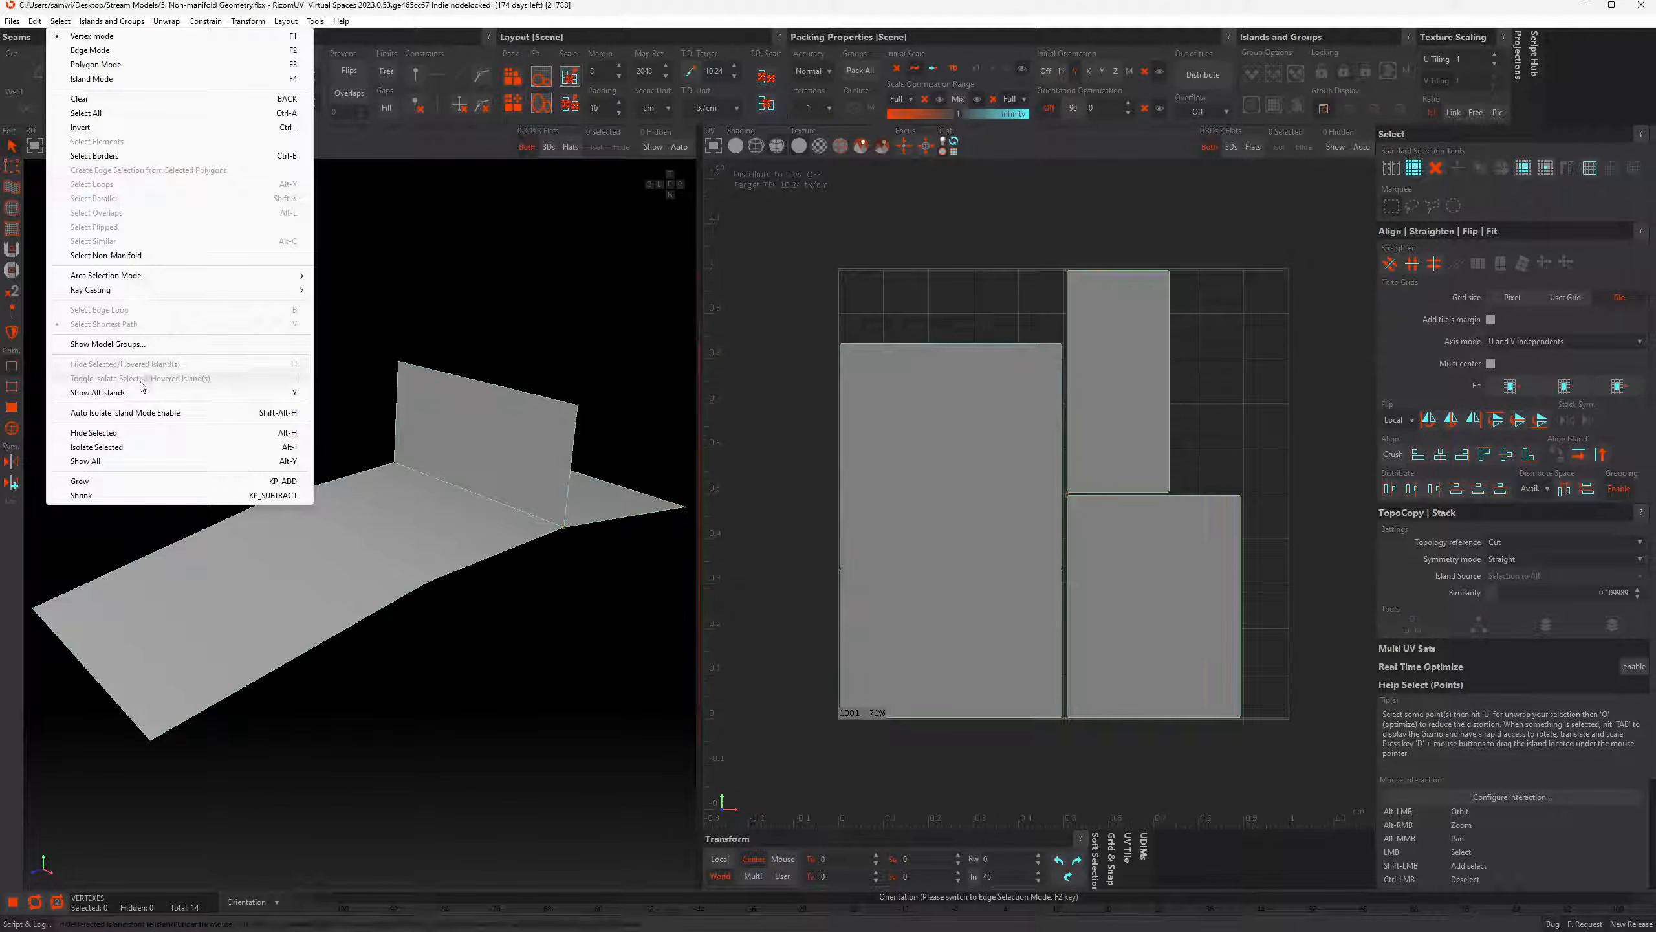
left_click(116, 256)
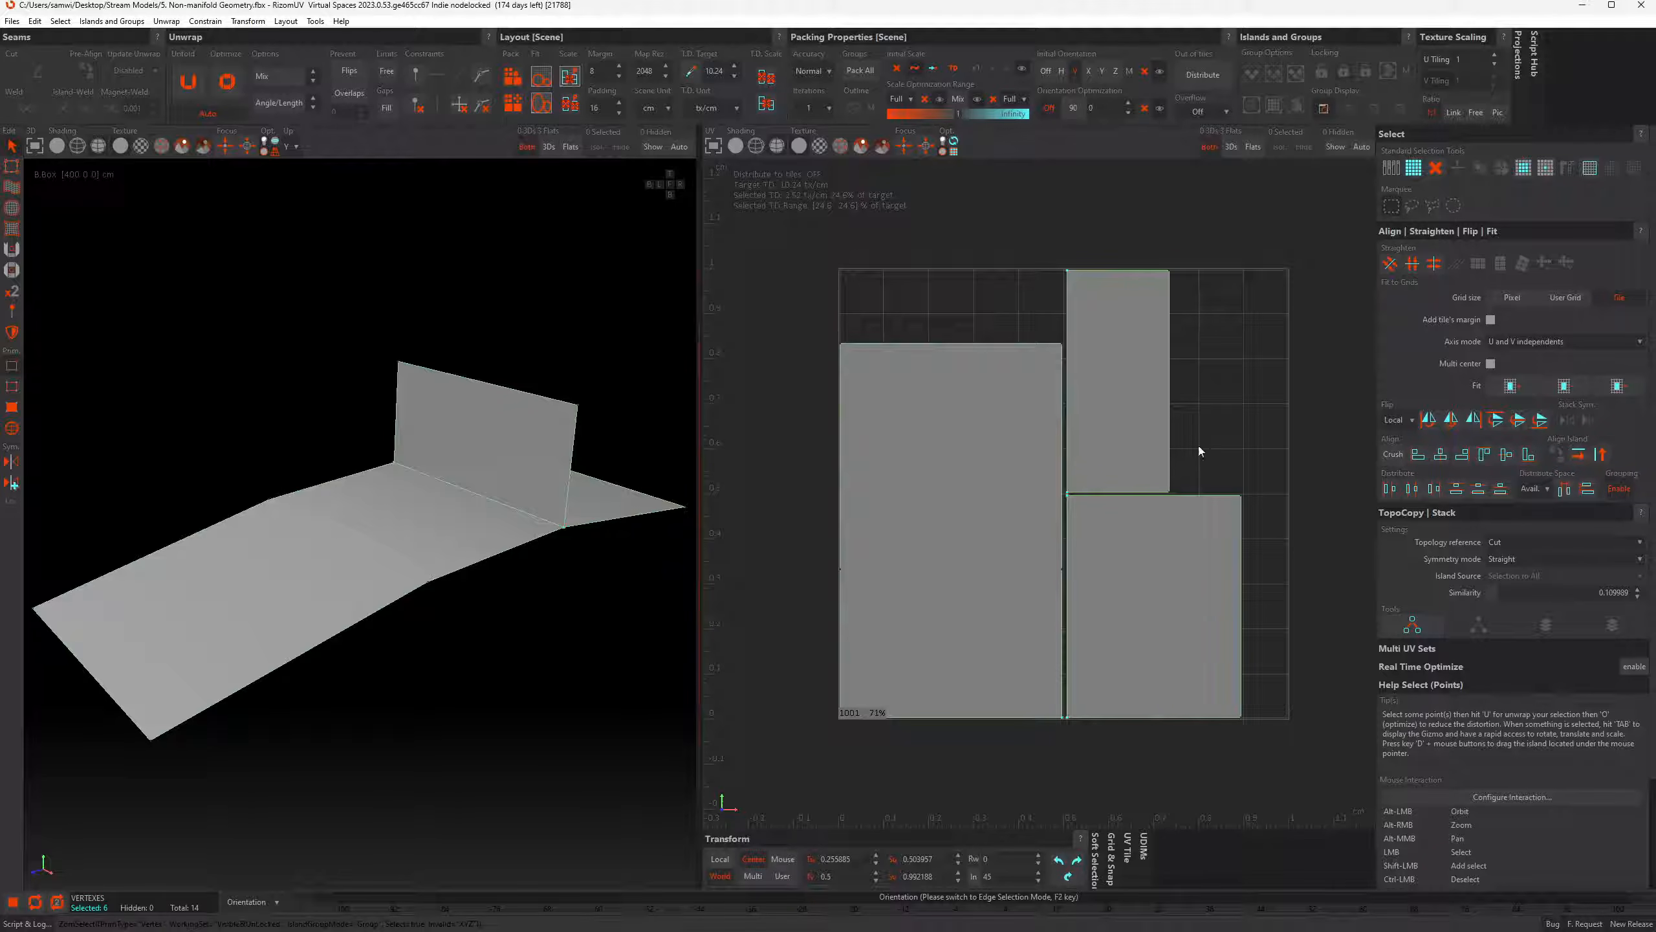
Move the selected non-manifold vertices sideways in the UV view, away from the tall island's original border
mouse_move(984, 556)
middle_mouse_down()
mouse_move(993, 518)
mouse_move(1018, 536)
mouse_move(971, 592)
mouse_move(984, 561)
mouse_move(1016, 554)
mouse_move(977, 566)
mouse_move(989, 546)
mouse_move(1020, 551)
mouse_move(1025, 589)
mouse_move(1015, 553)
middle_mouse_up()
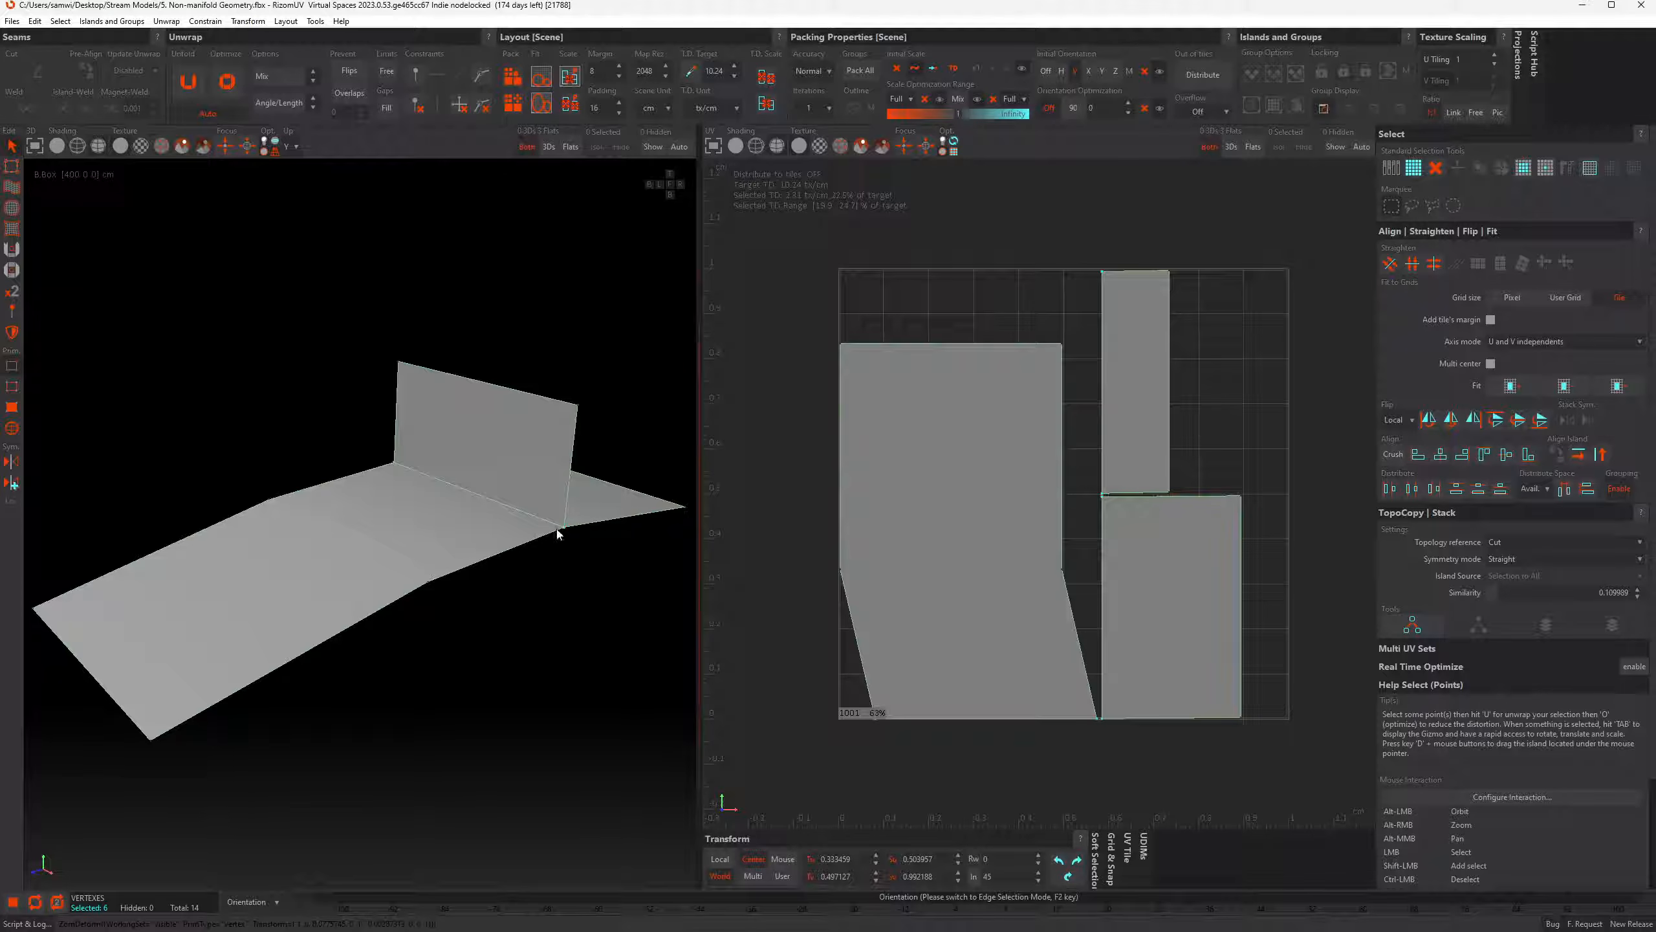
mouse_move(955, 601)
middle_mouse_down()
mouse_move(938, 569)
mouse_move(967, 579)
mouse_move(983, 627)
mouse_move(950, 644)
mouse_move(949, 598)
middle_mouse_up()
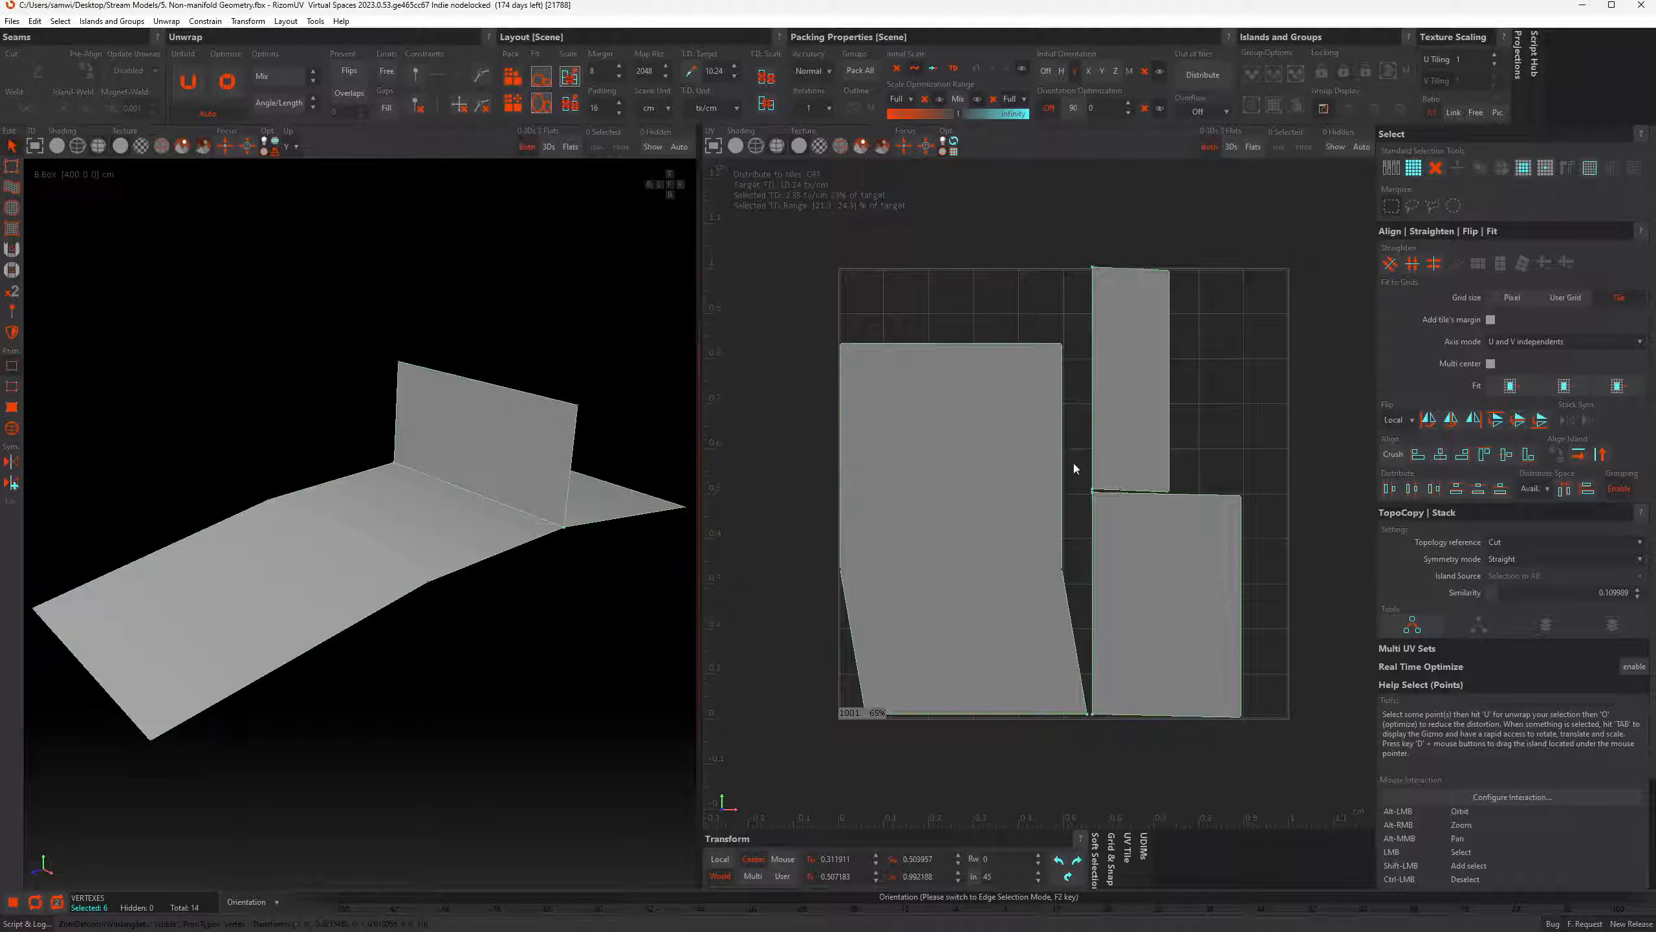
Undo the sideways moves of the non-manifold vertices in the UV view
key("ctrl+z")
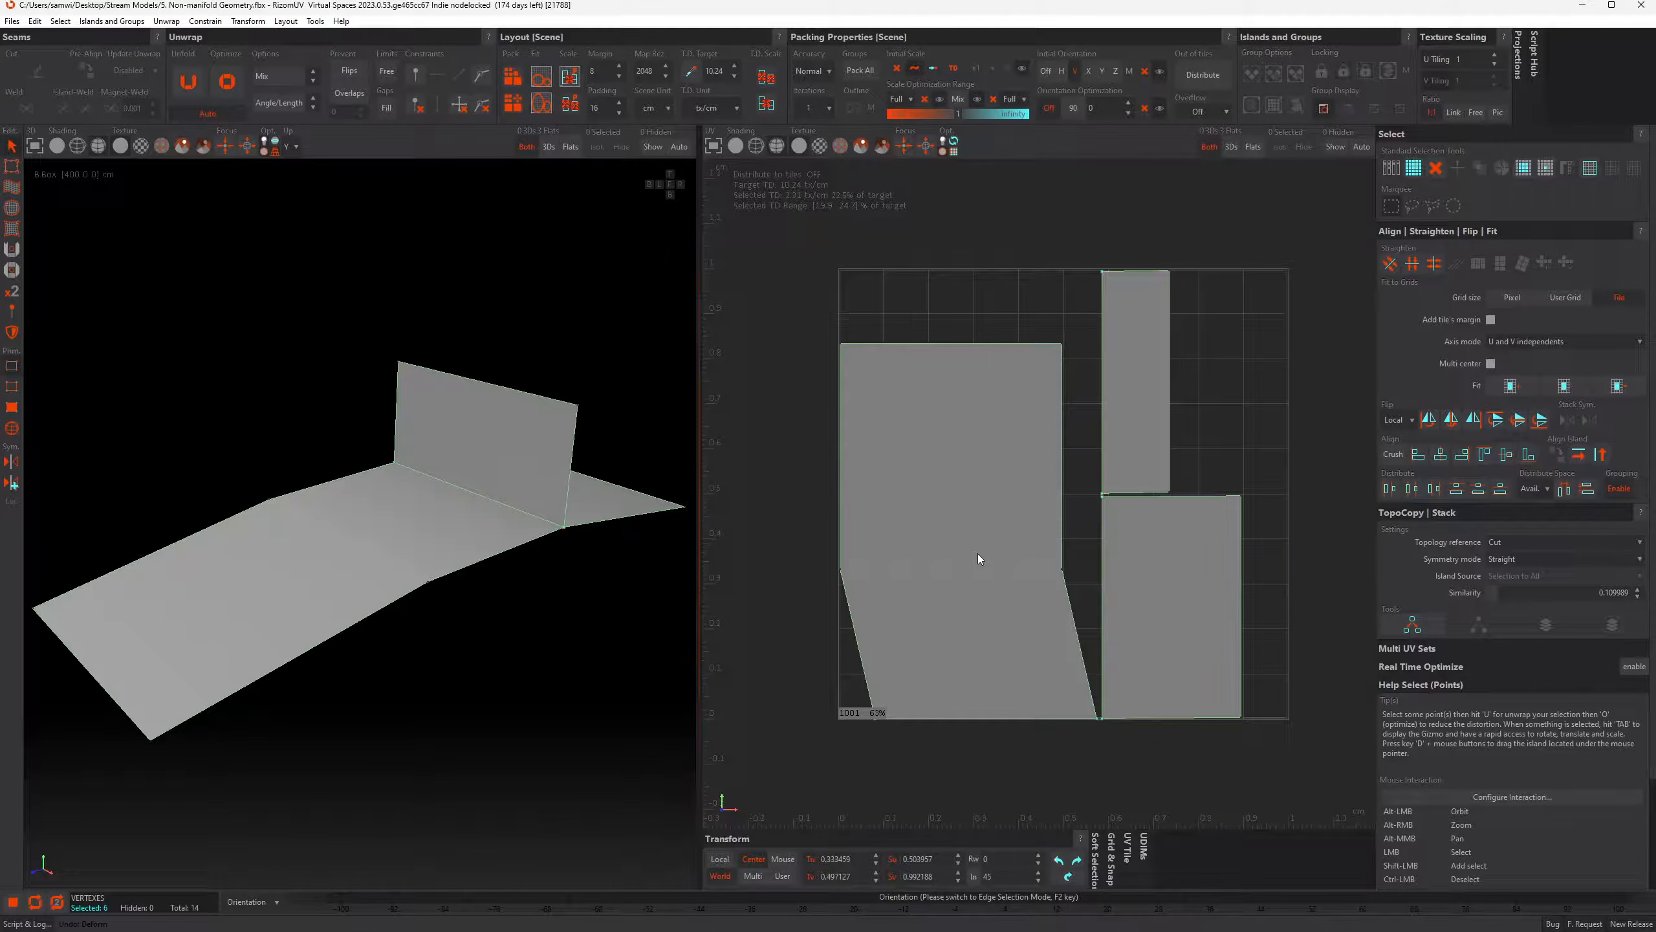
key("ctrl+z")
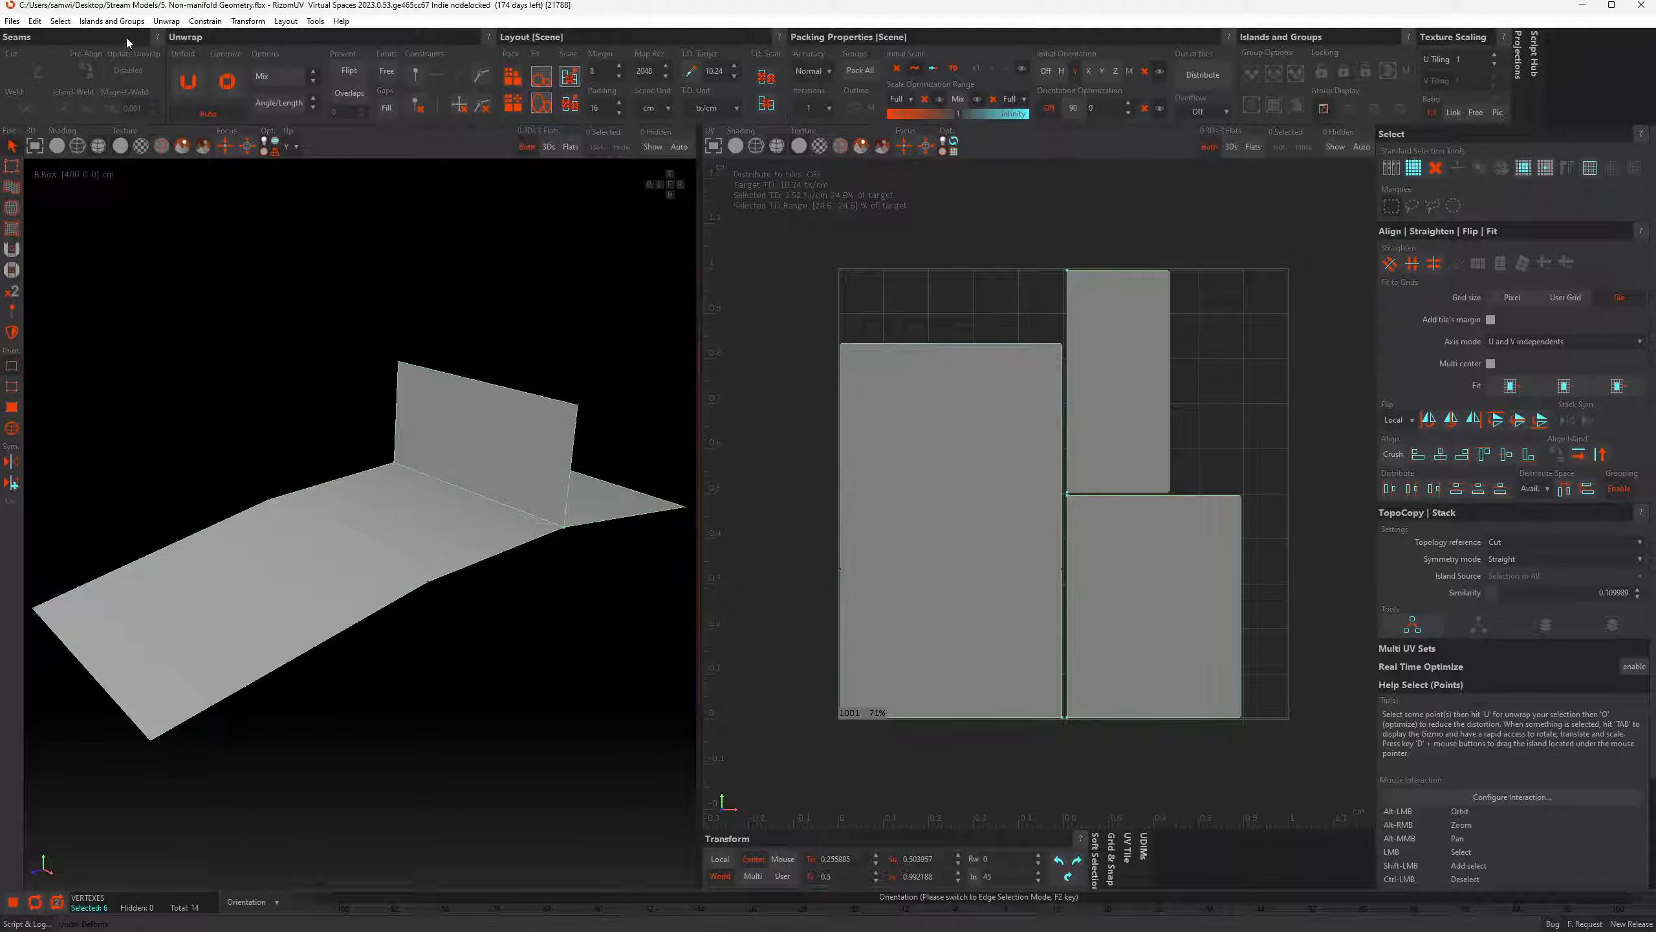
Load 6. Stacked Group Behaviour.fbx with its UVs, discarding unsaved changes, and orbit the three objects to an angled view
left_click(12, 20)
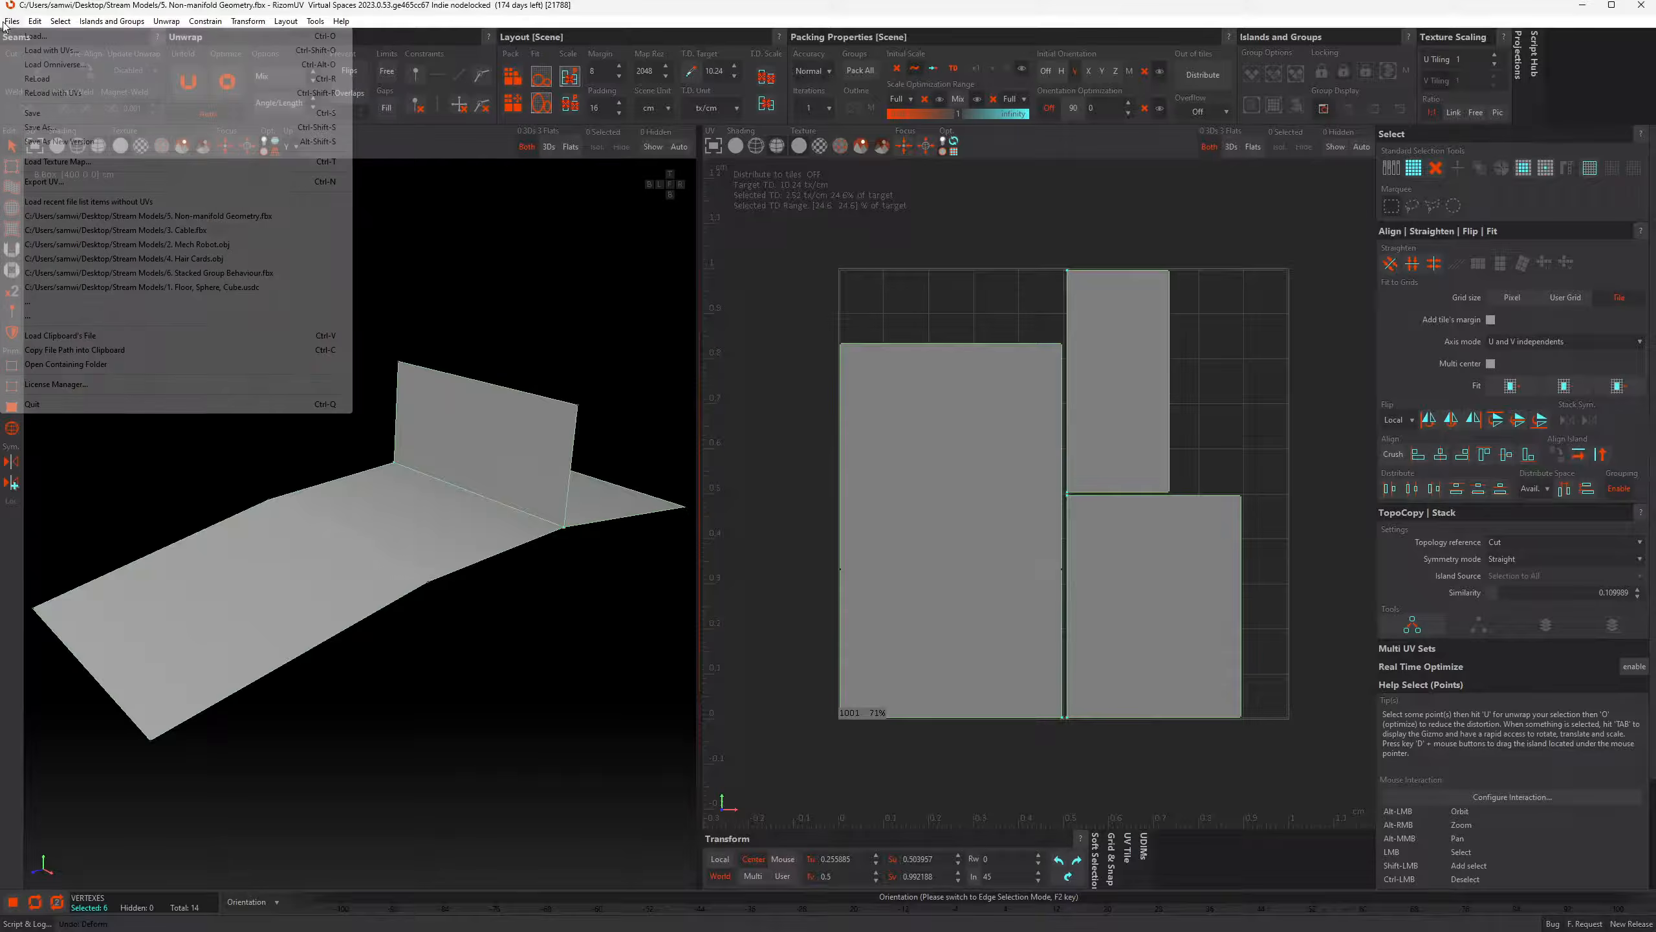
left_click(52, 51)
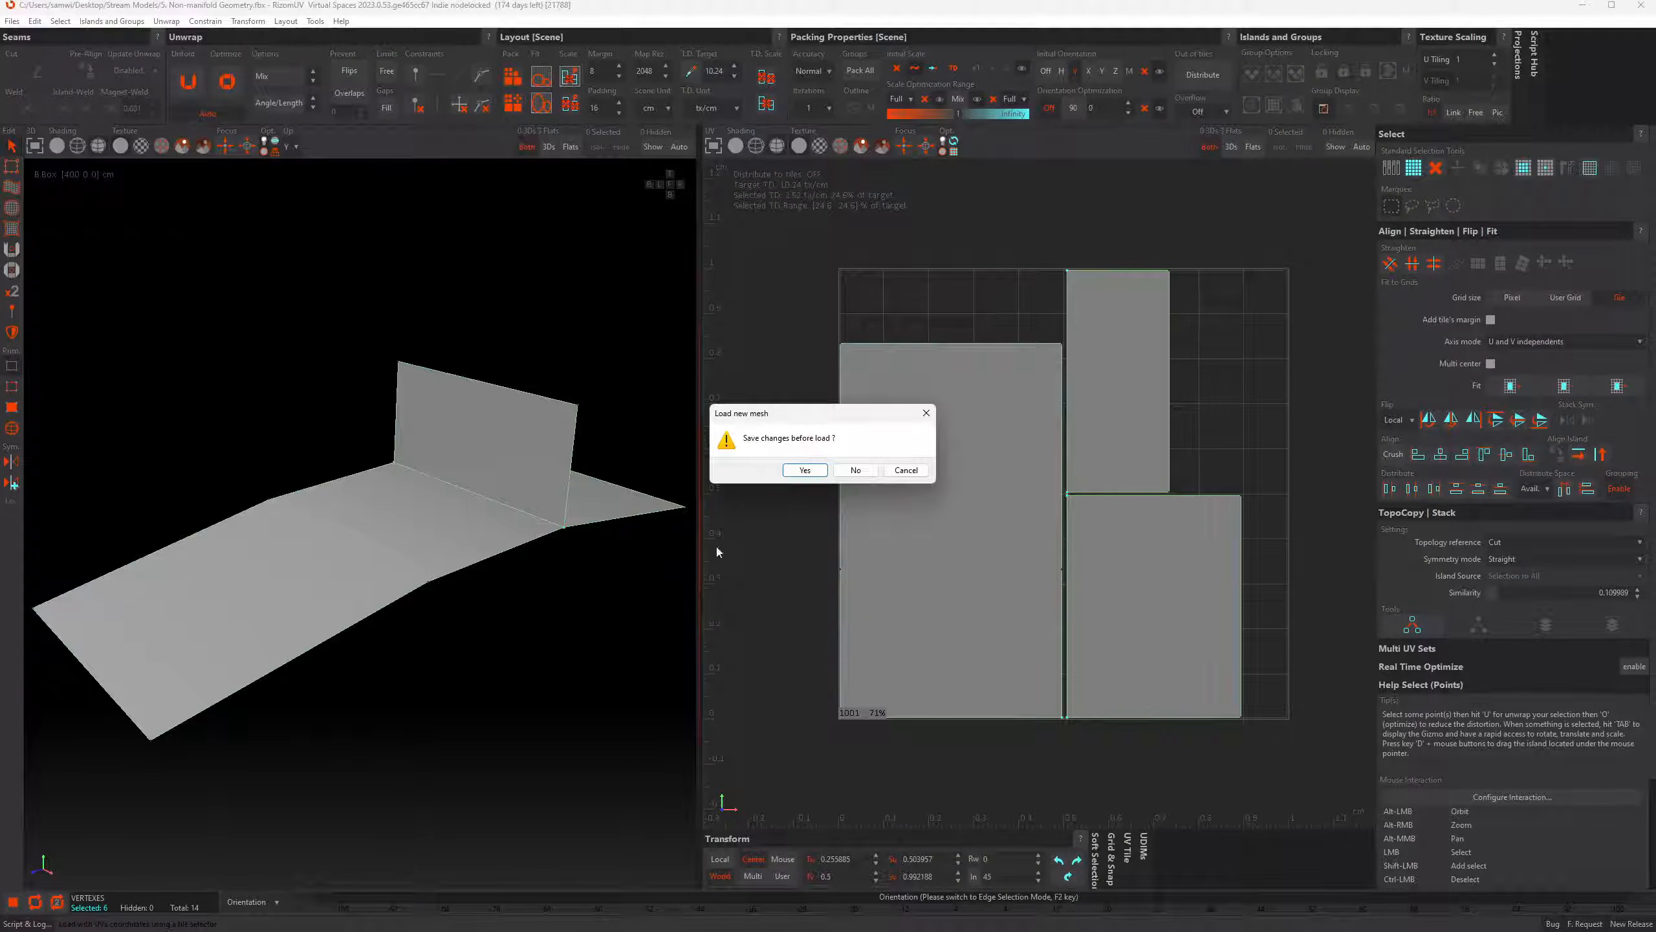
left_click(858, 474)
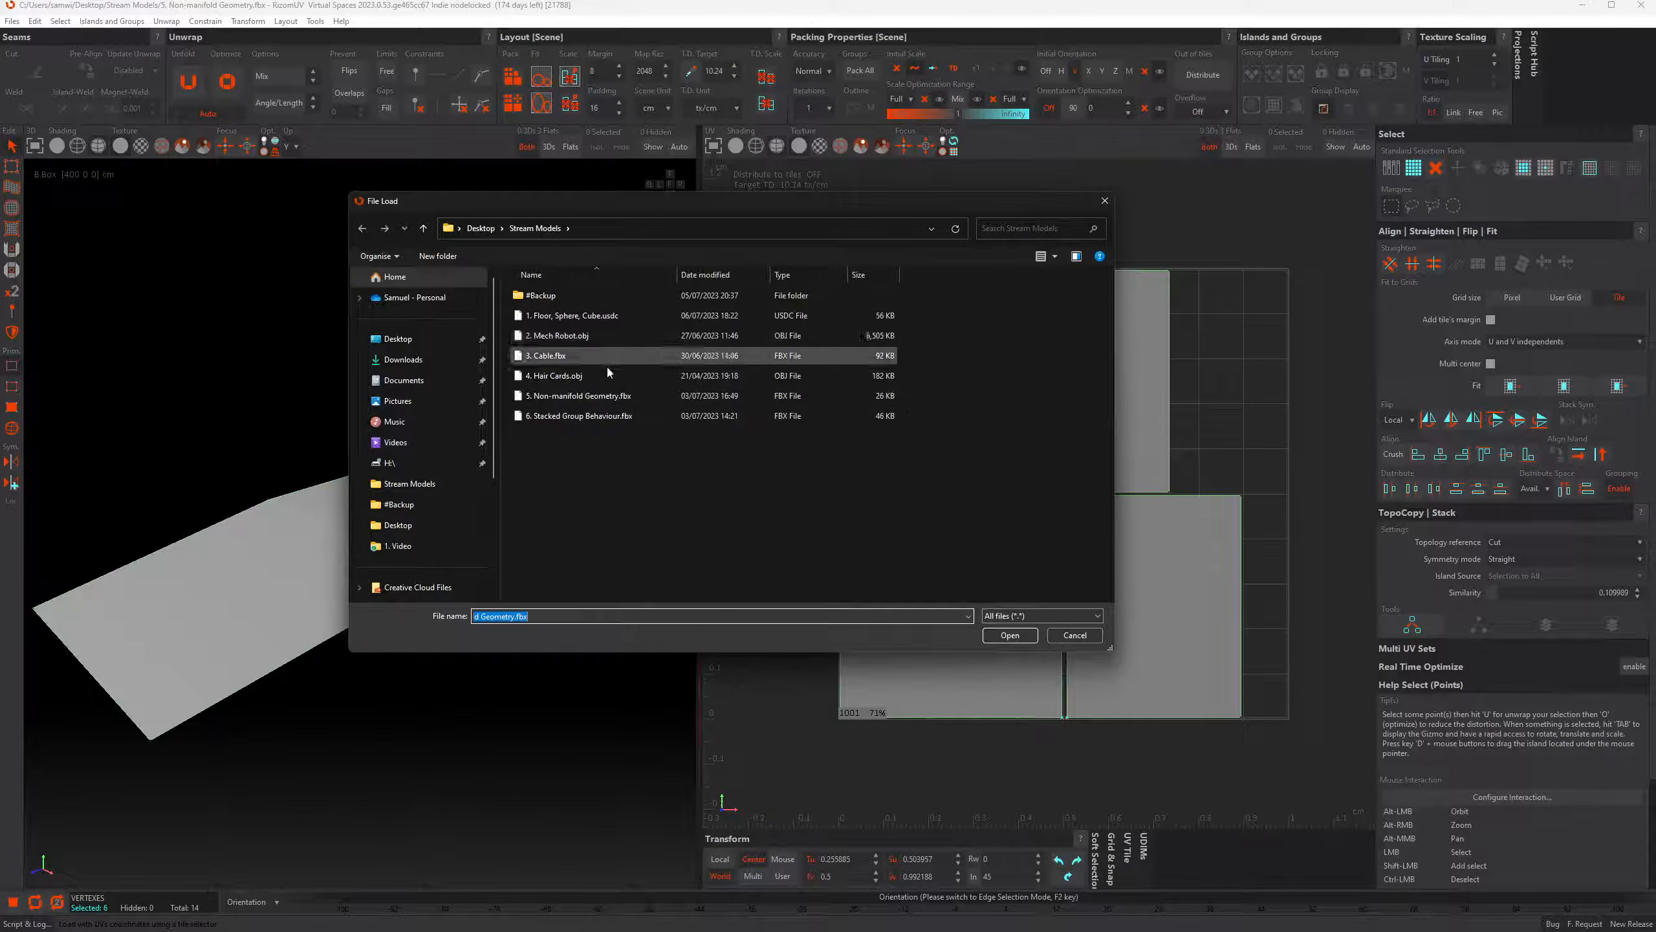
double_click(588, 416)
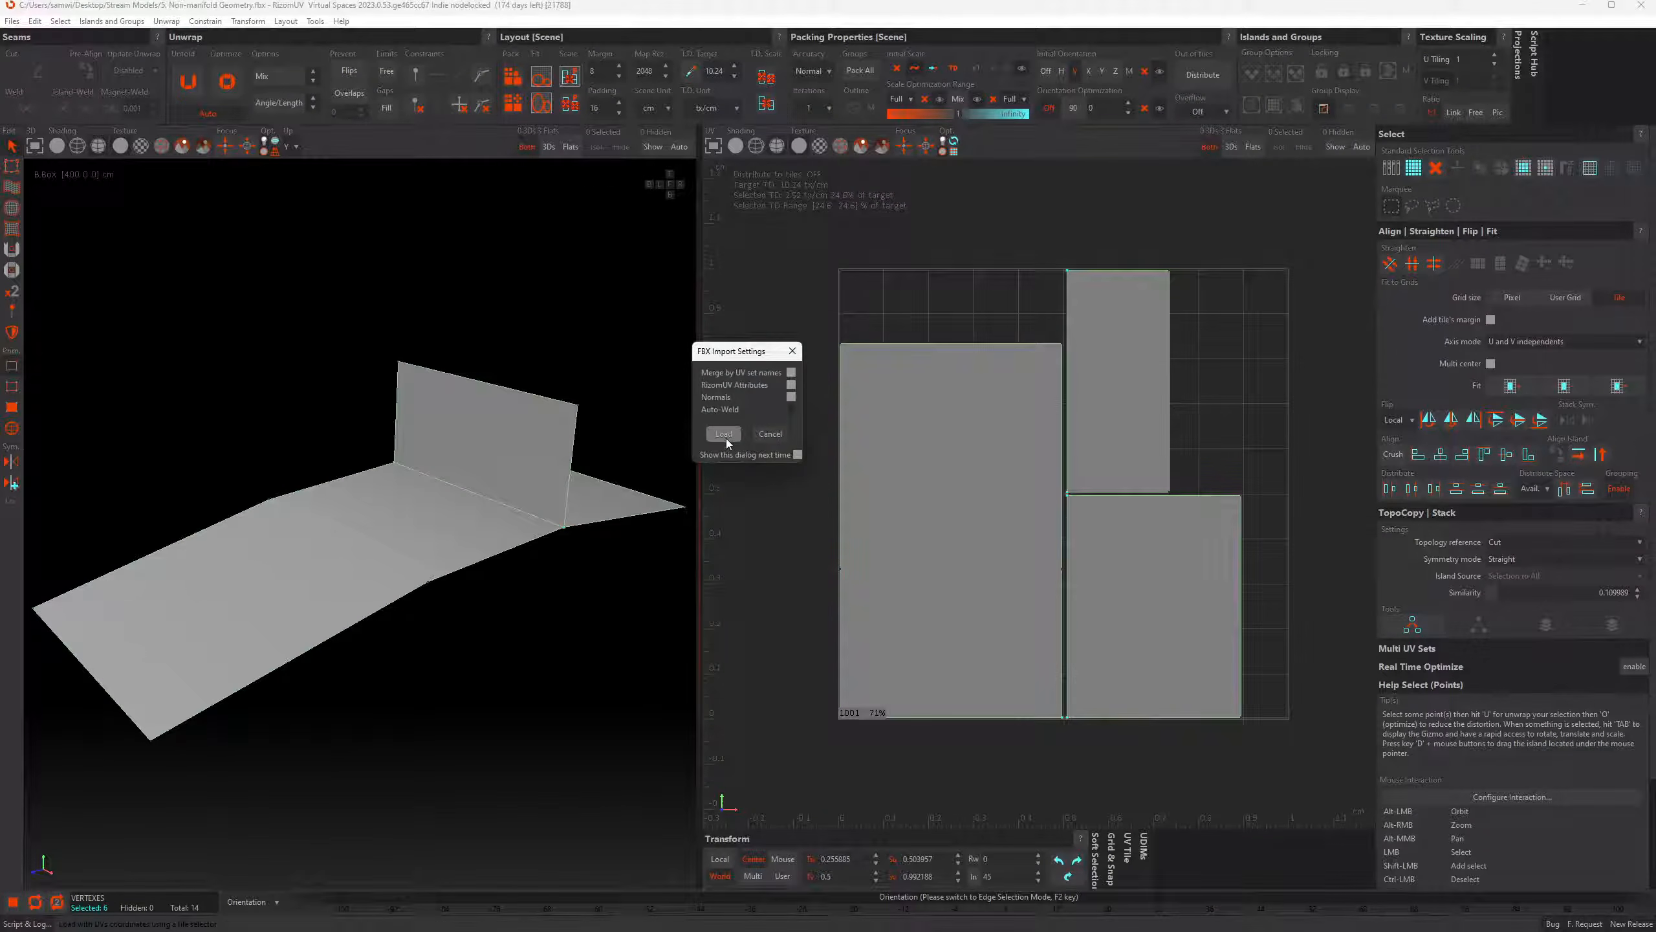
left_click(726, 438)
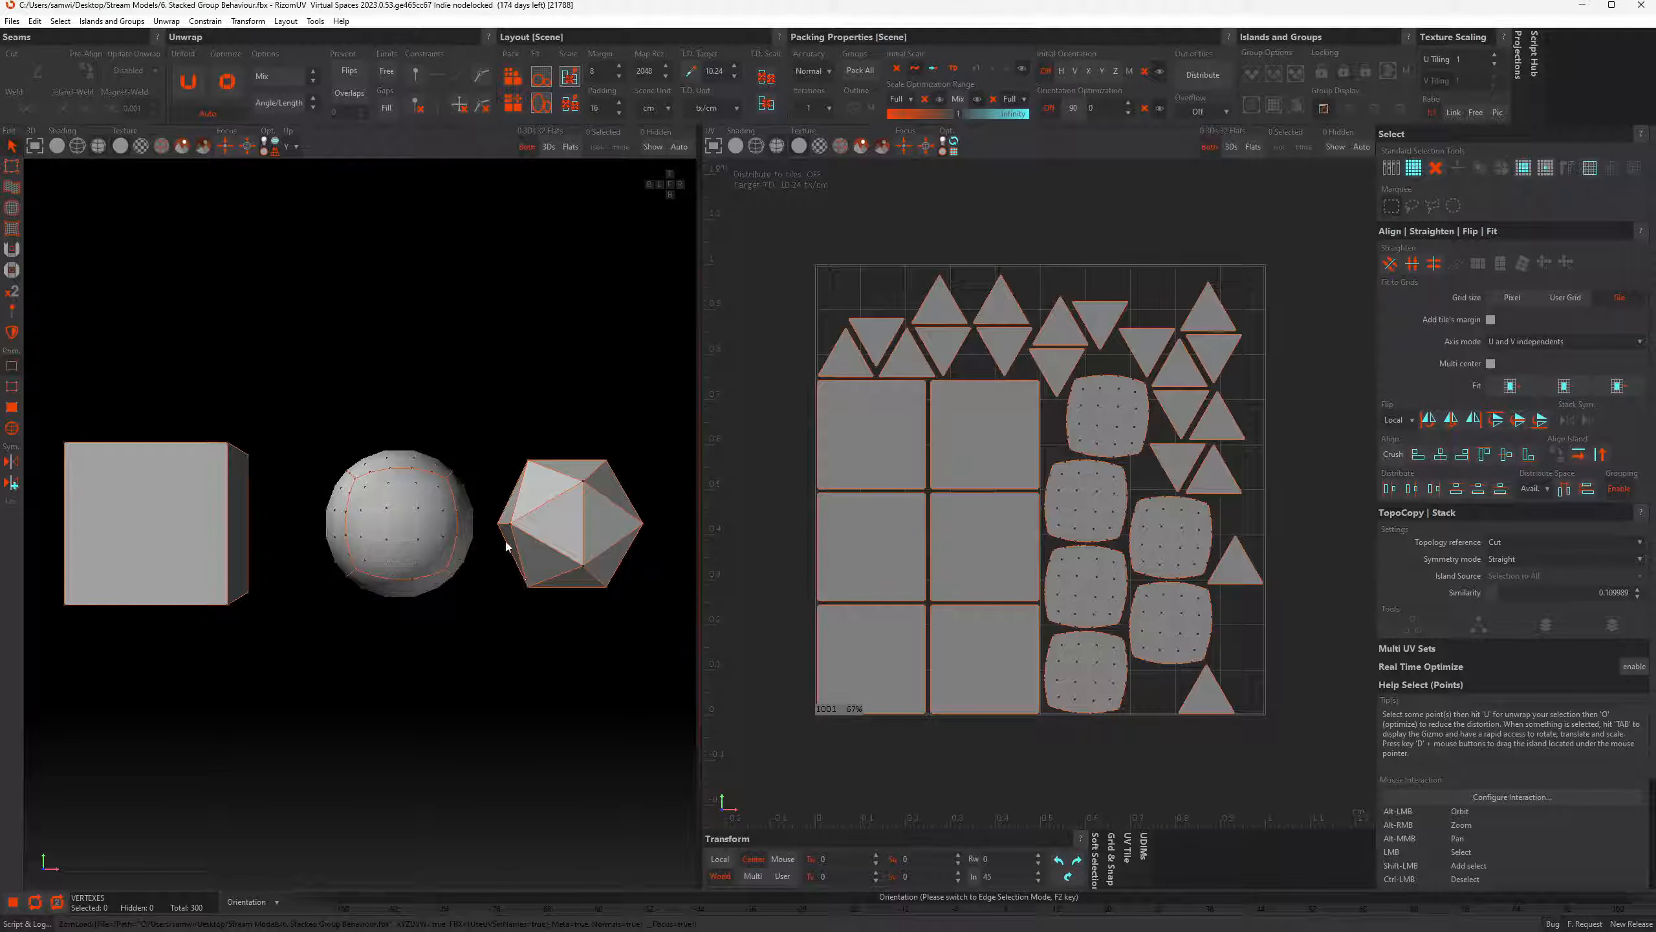
left_click_drag(529, 596, 452, 545, "alt")
scroll(444, 543, "down", 3)
scroll(444, 547, "up", 4)
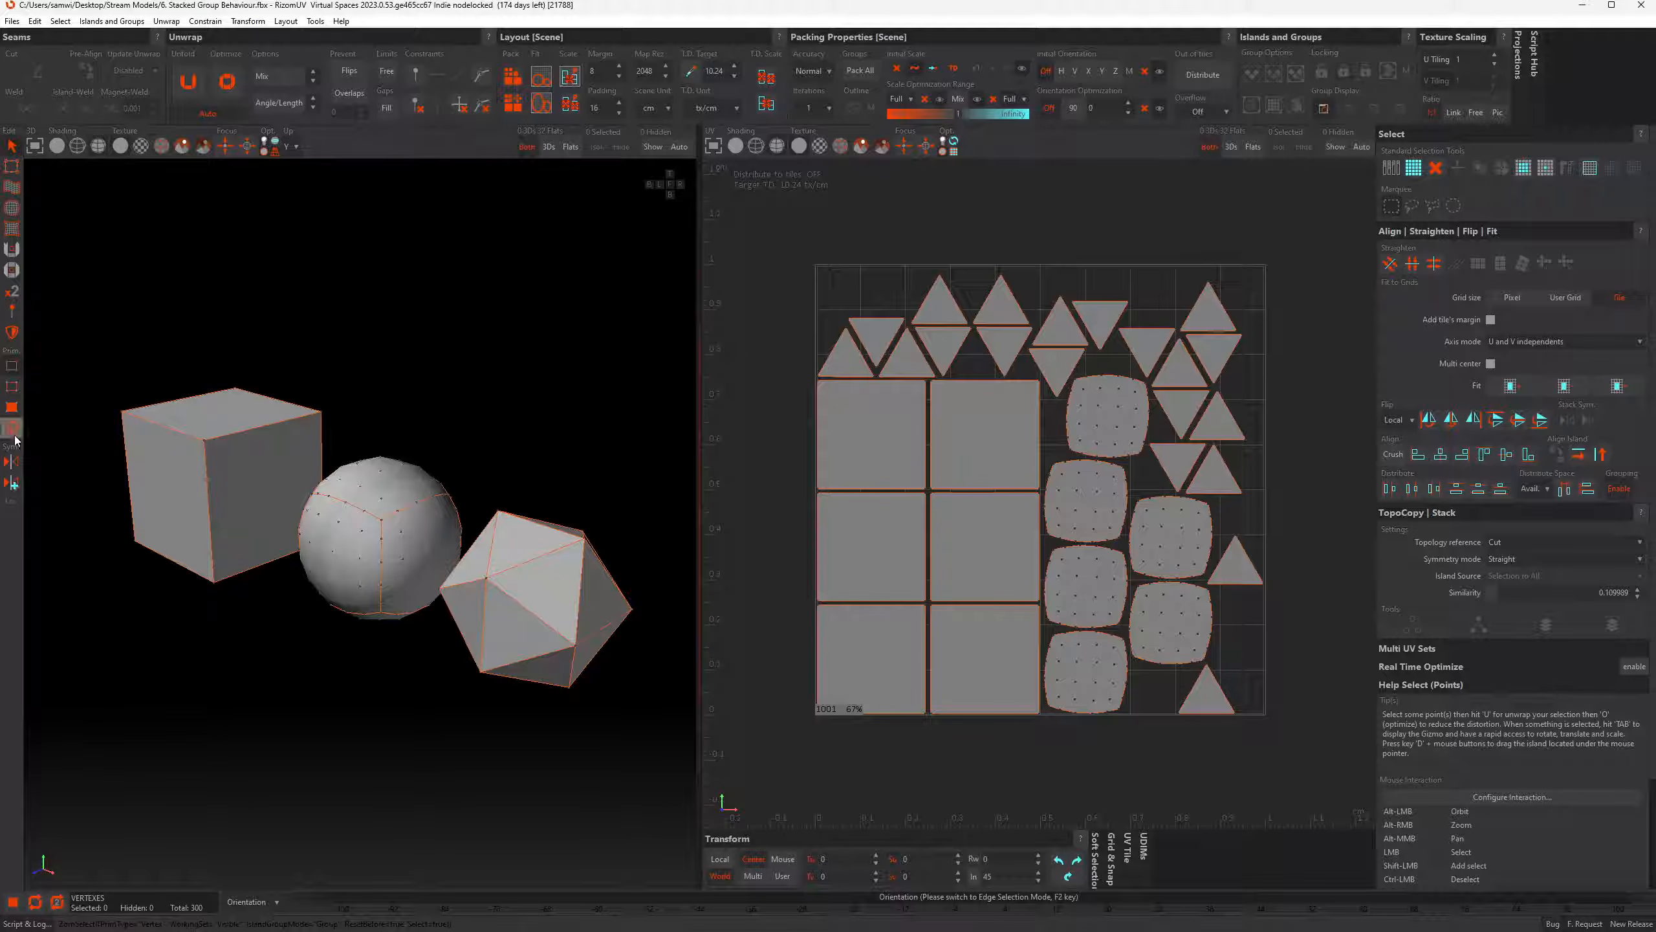
In island mode, group the three rounded sphere islands in the left sphere column and align them onto the uppermost one
key("F4")
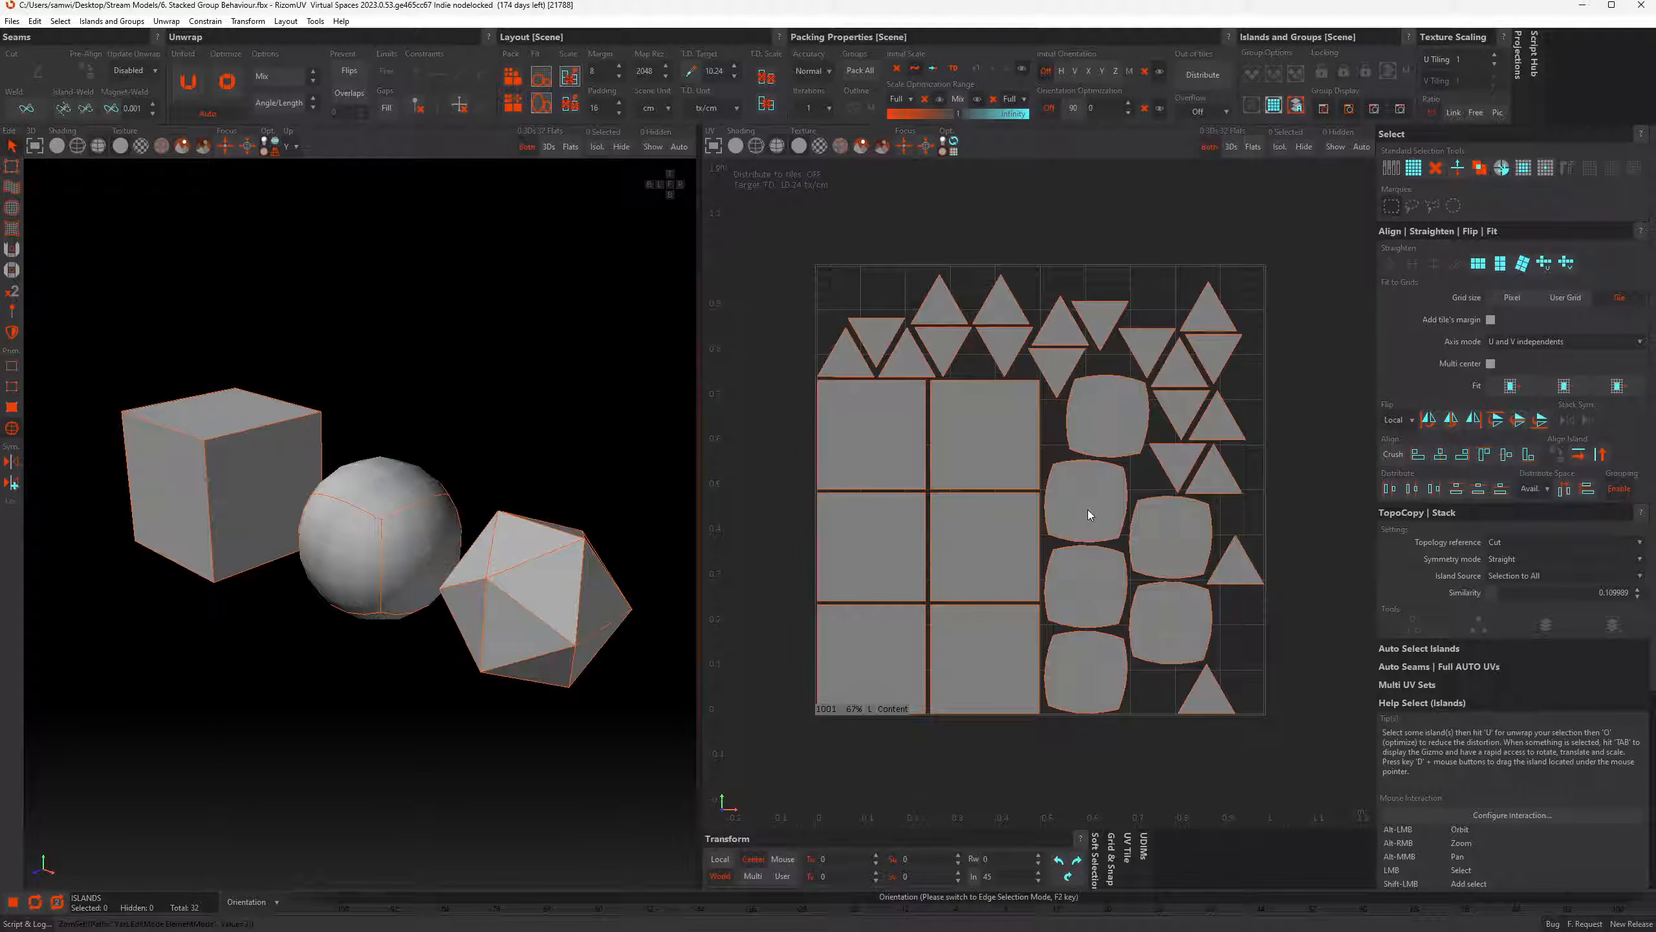
left_click(1087, 510)
left_click(1095, 572, "shift")
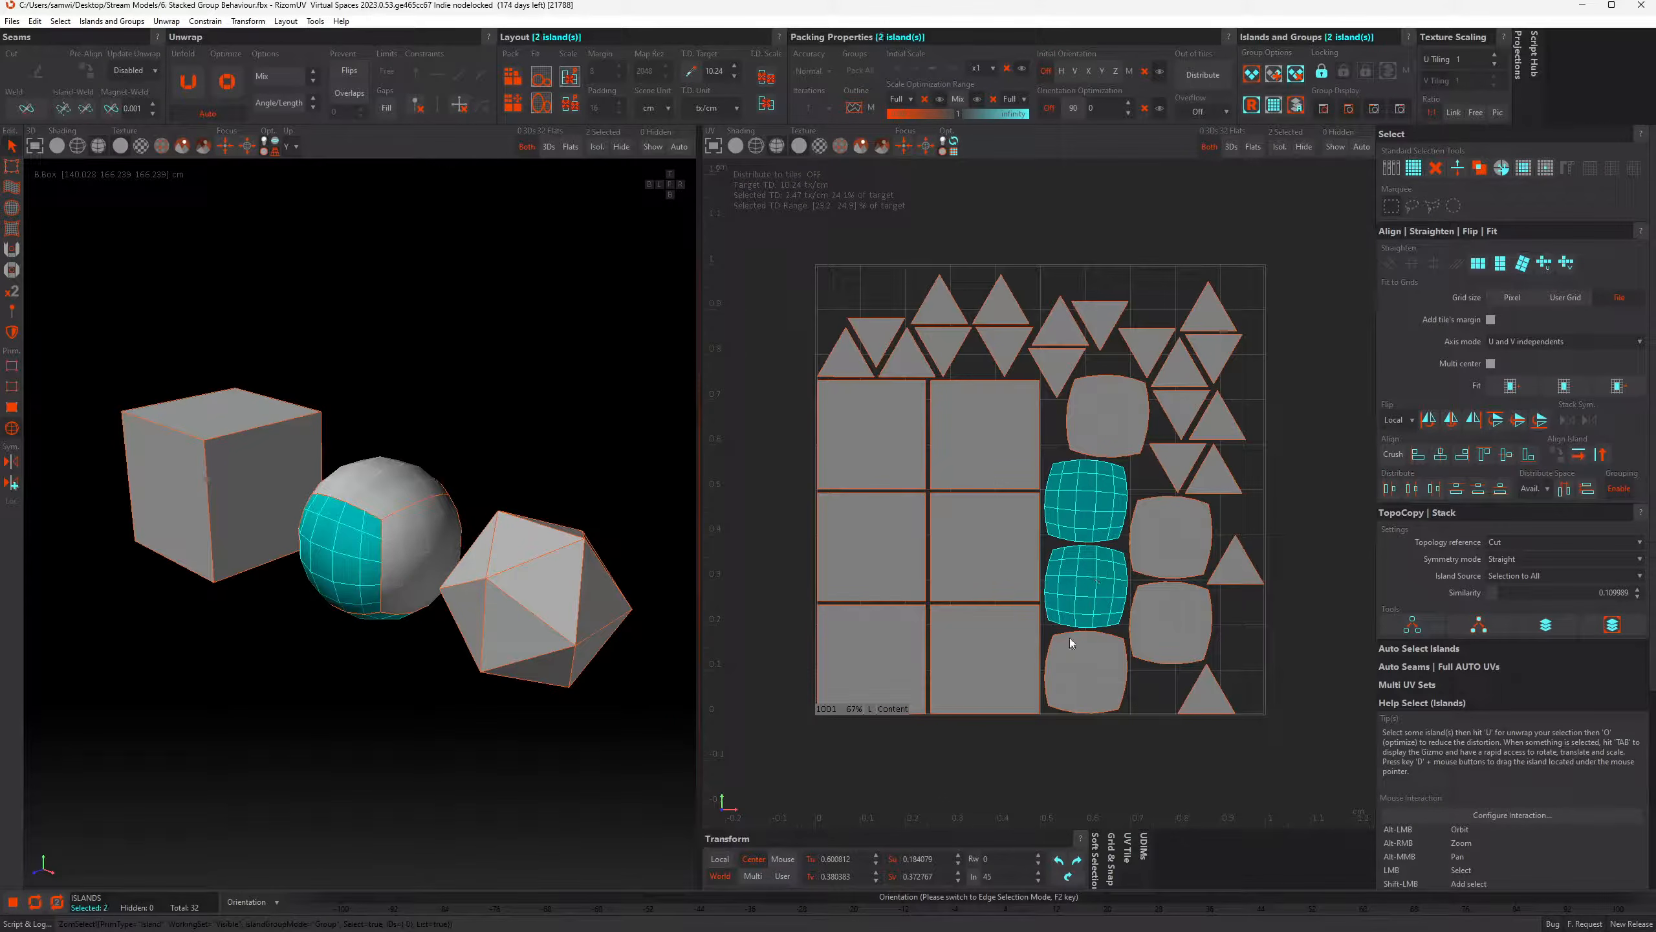
left_click(1082, 672, "shift")
key("ctrl+g")
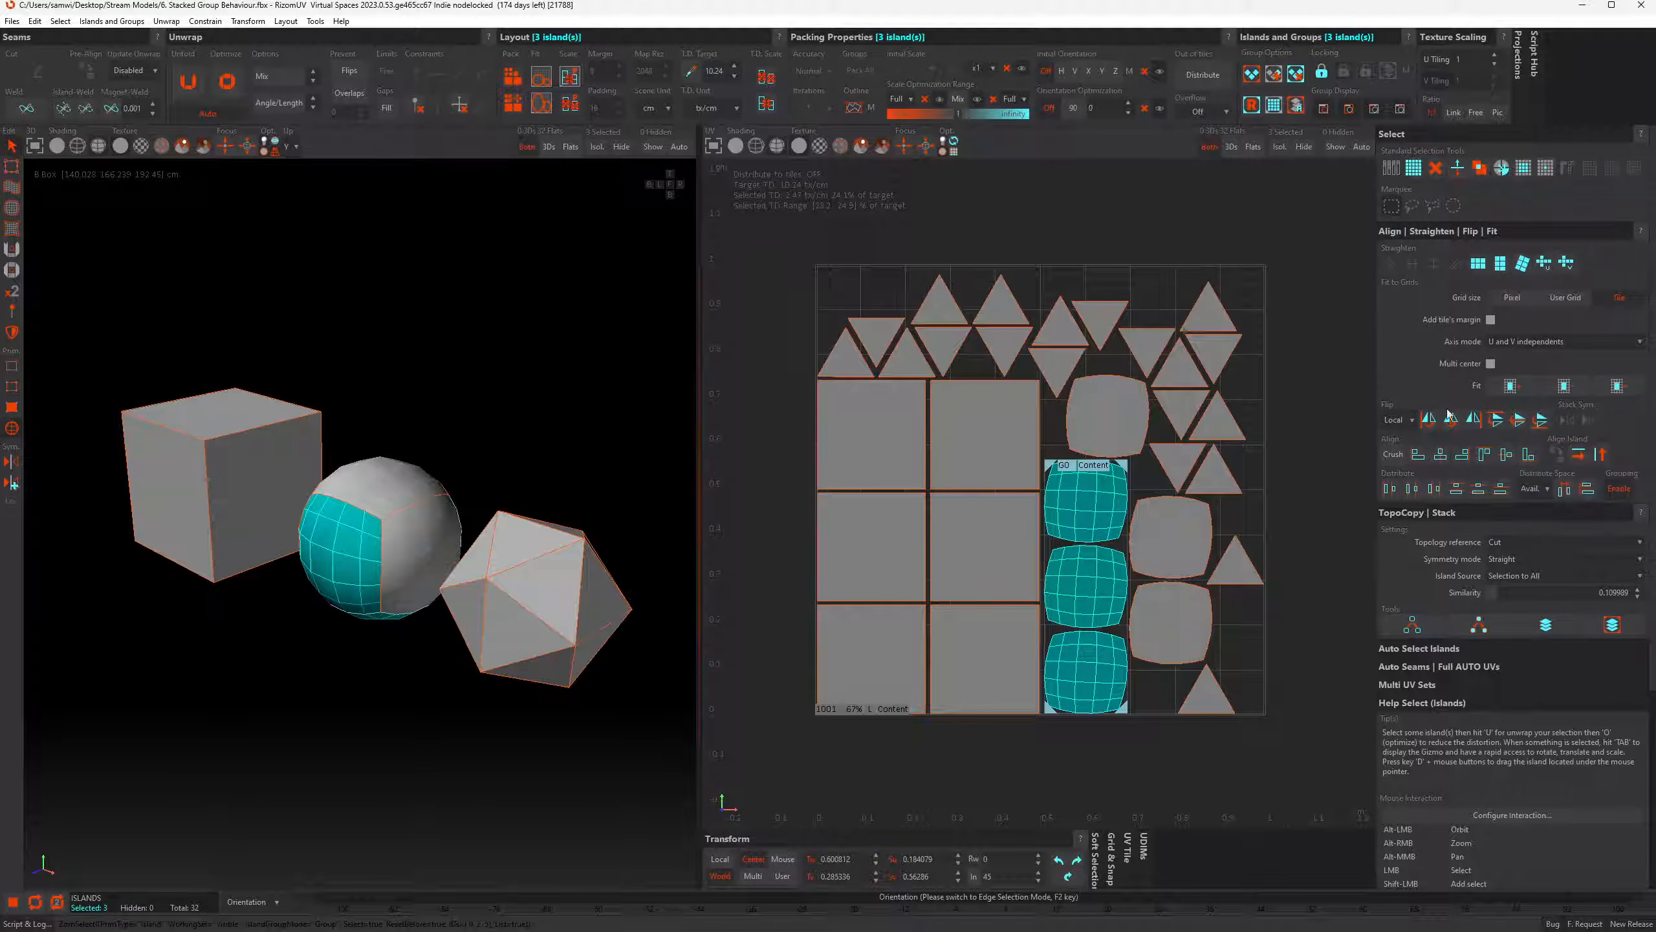
left_click(1479, 459)
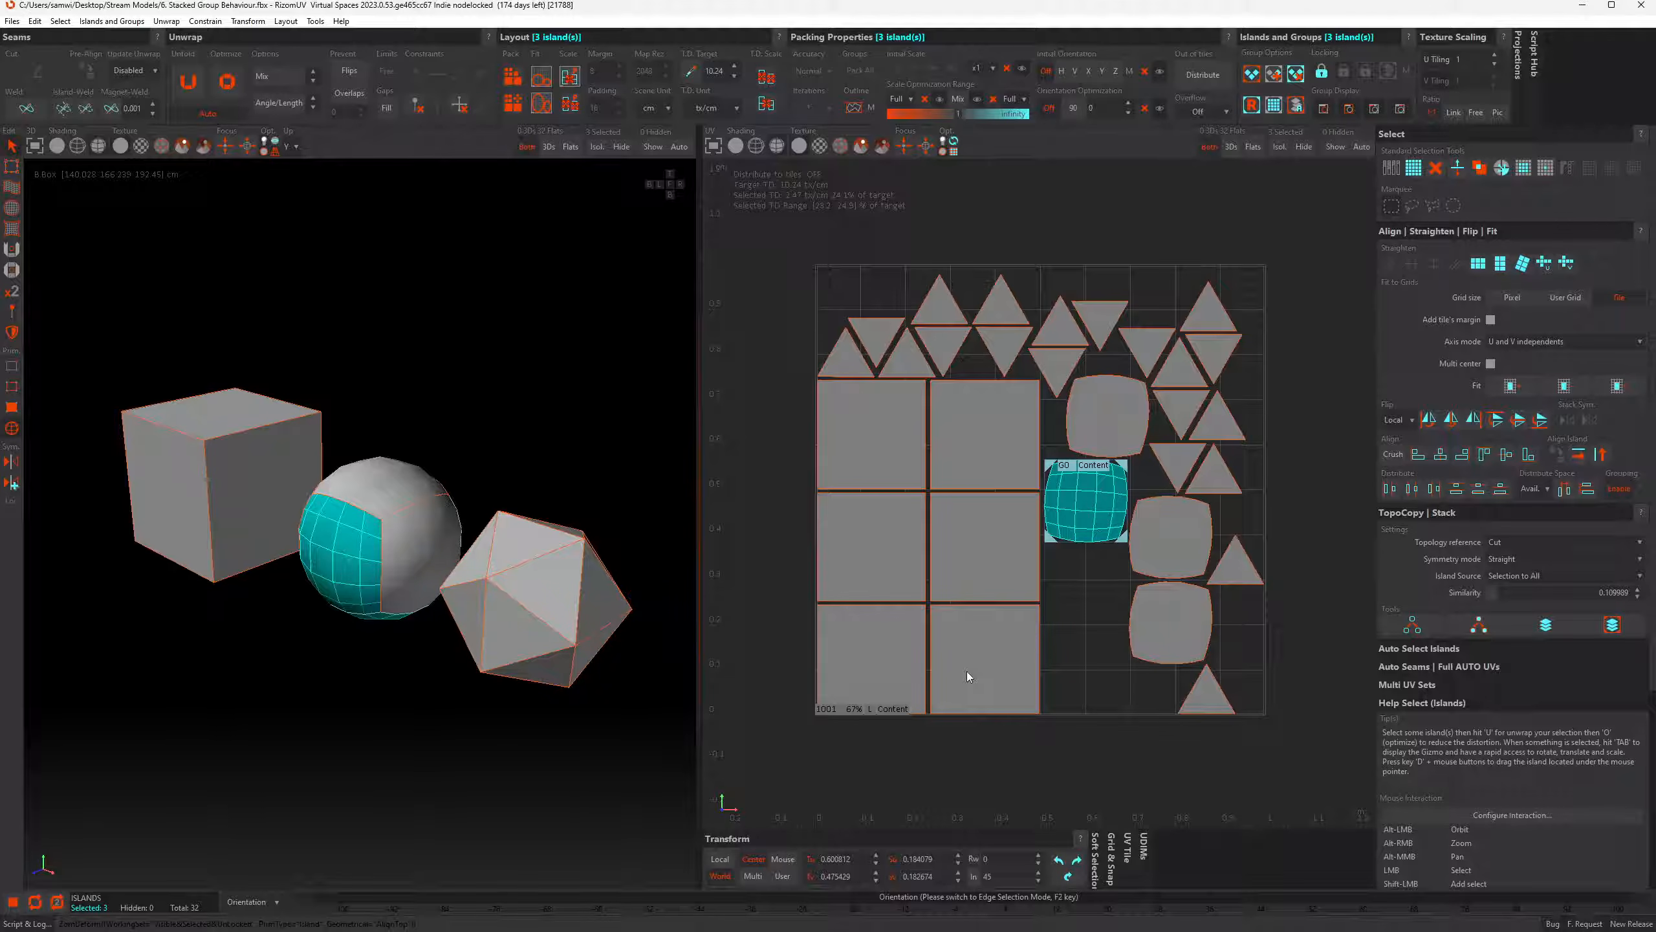
Stack each column of three square cube islands onto its uppermost island as its own group
left_click_drag(967, 671, 972, 434)
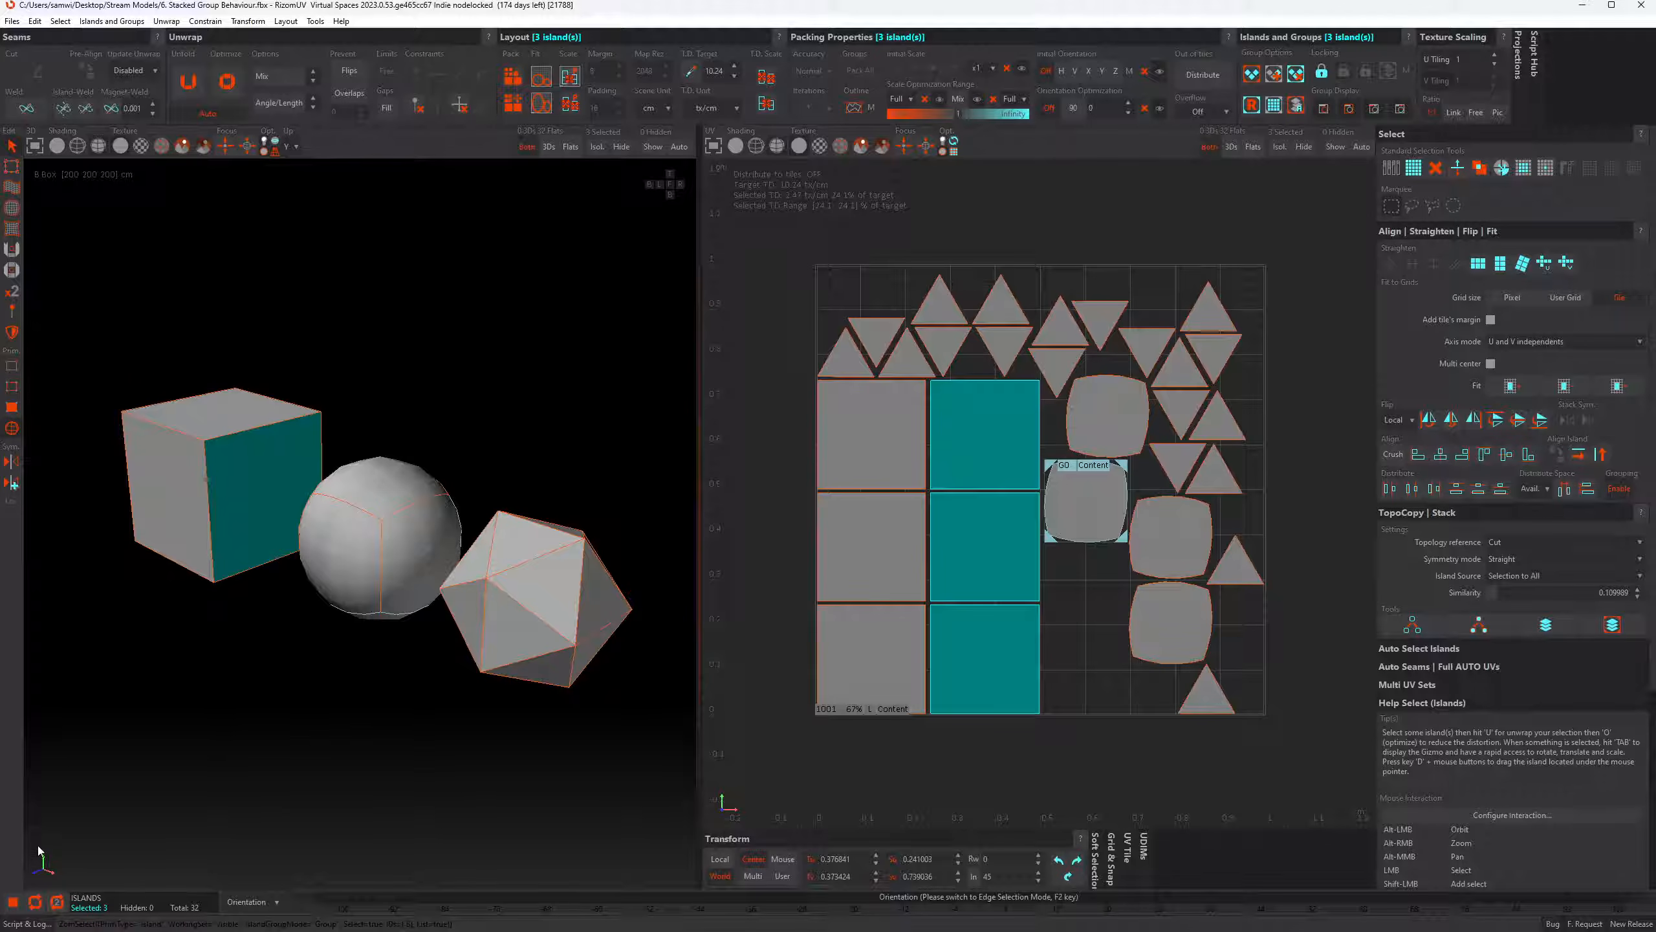
left_click(34, 902)
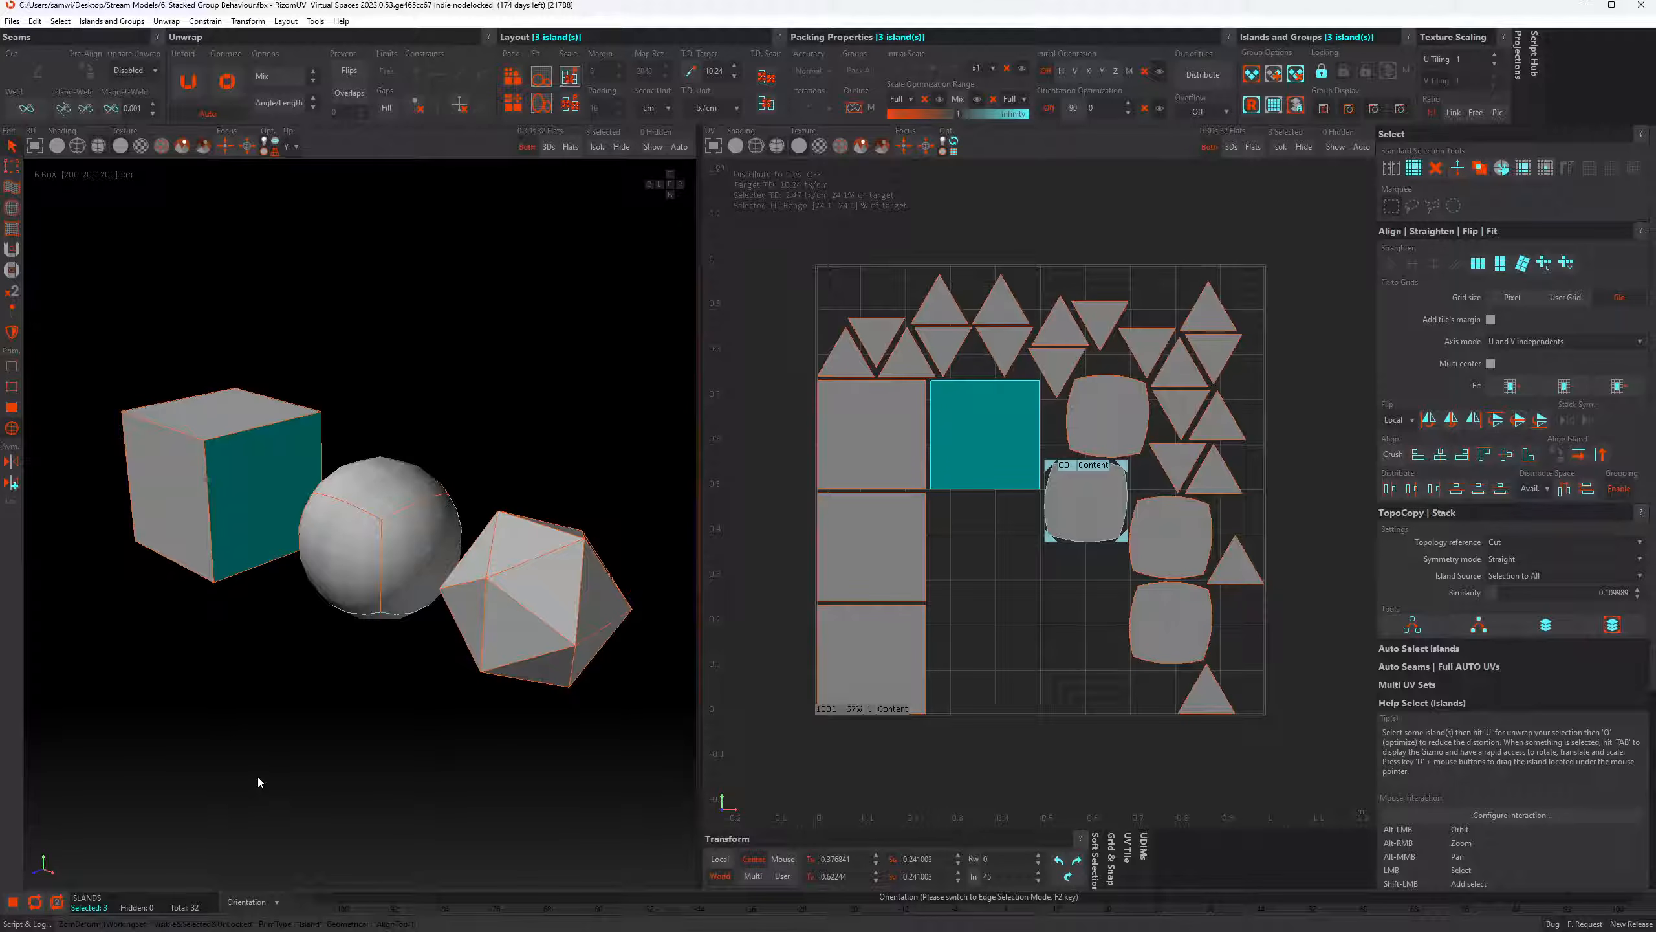
key("ctrl+z")
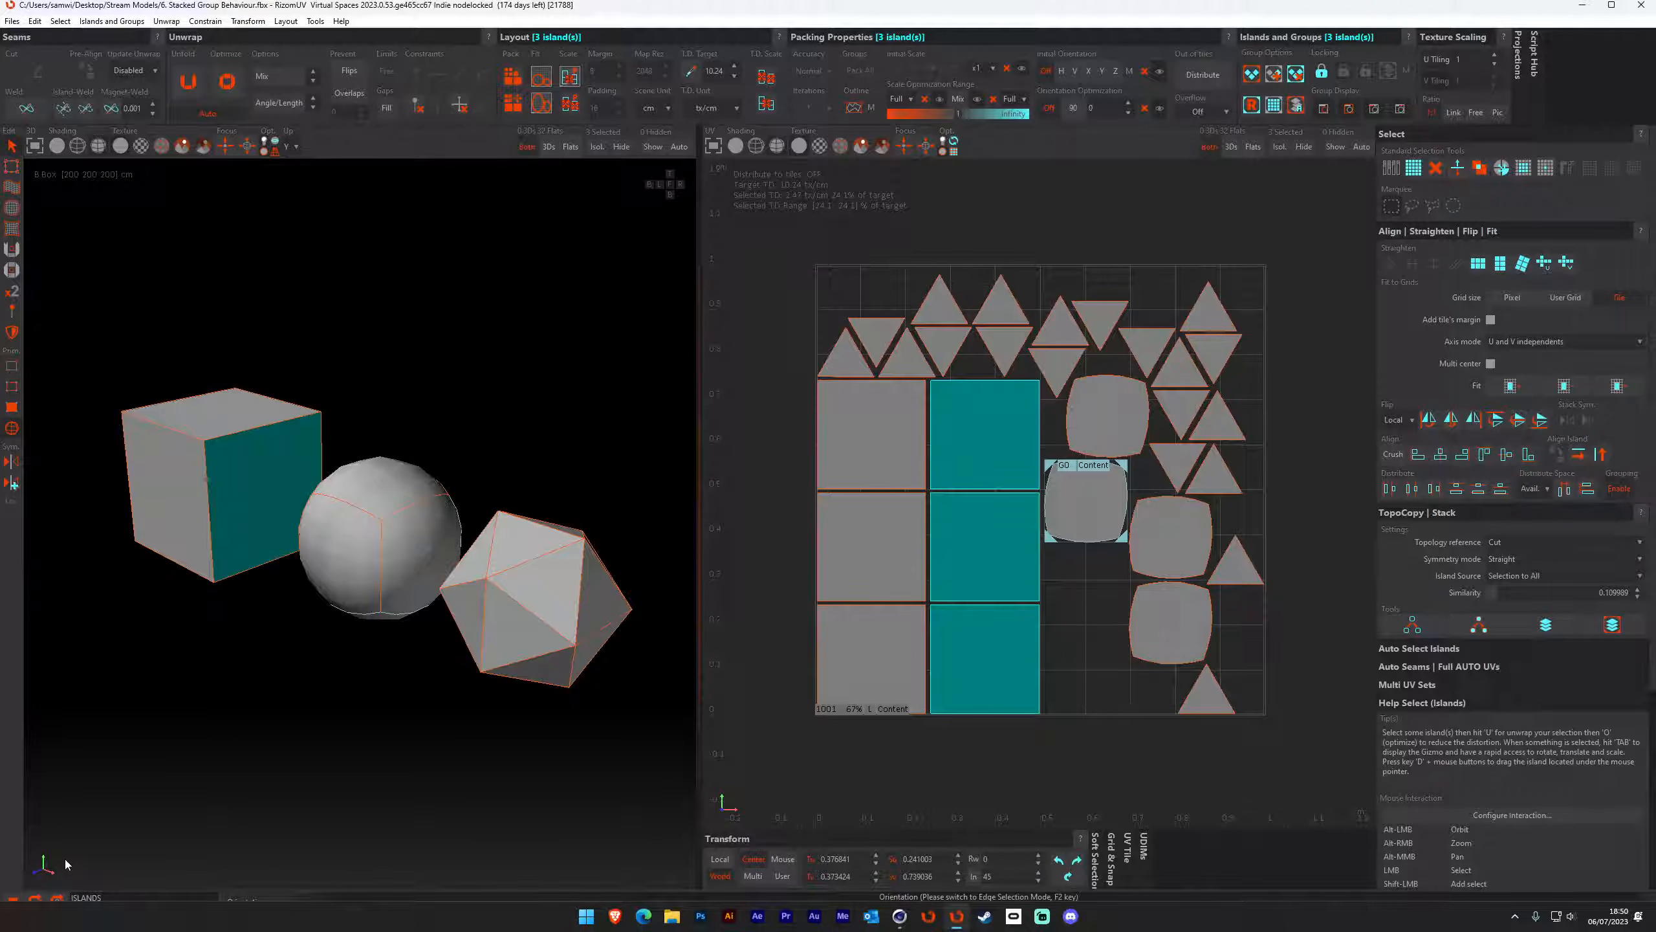
left_click(56, 904)
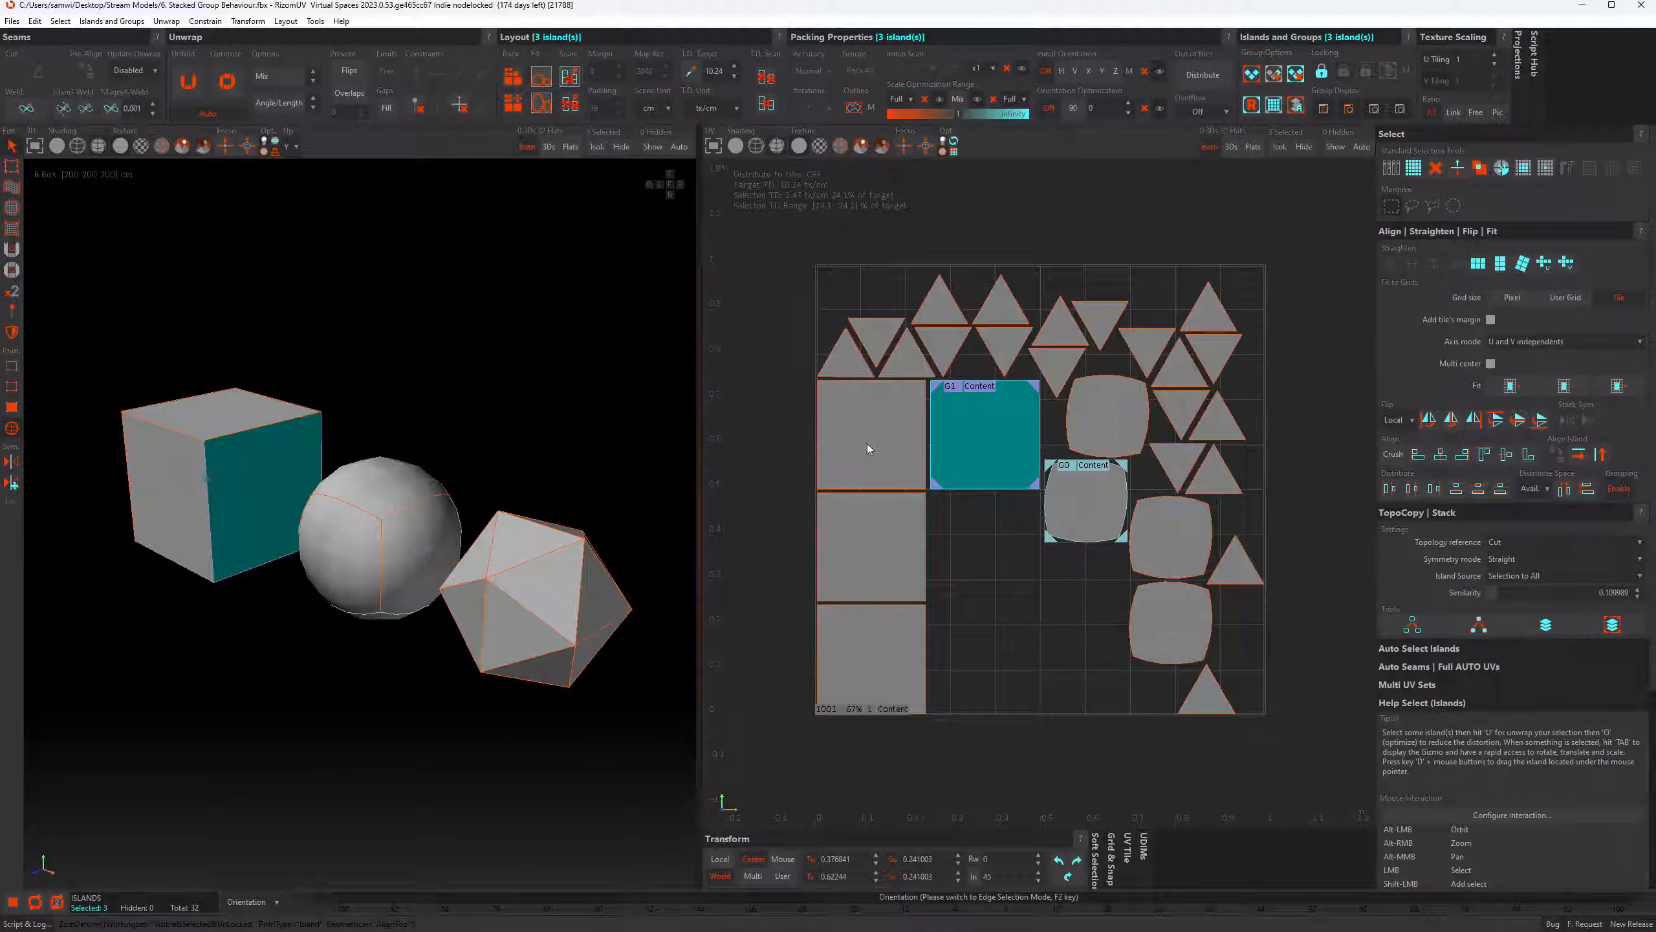
mouse_move(867, 449)
left_mouse_down()
mouse_move(836, 523)
mouse_move(853, 666)
left_mouse_up()
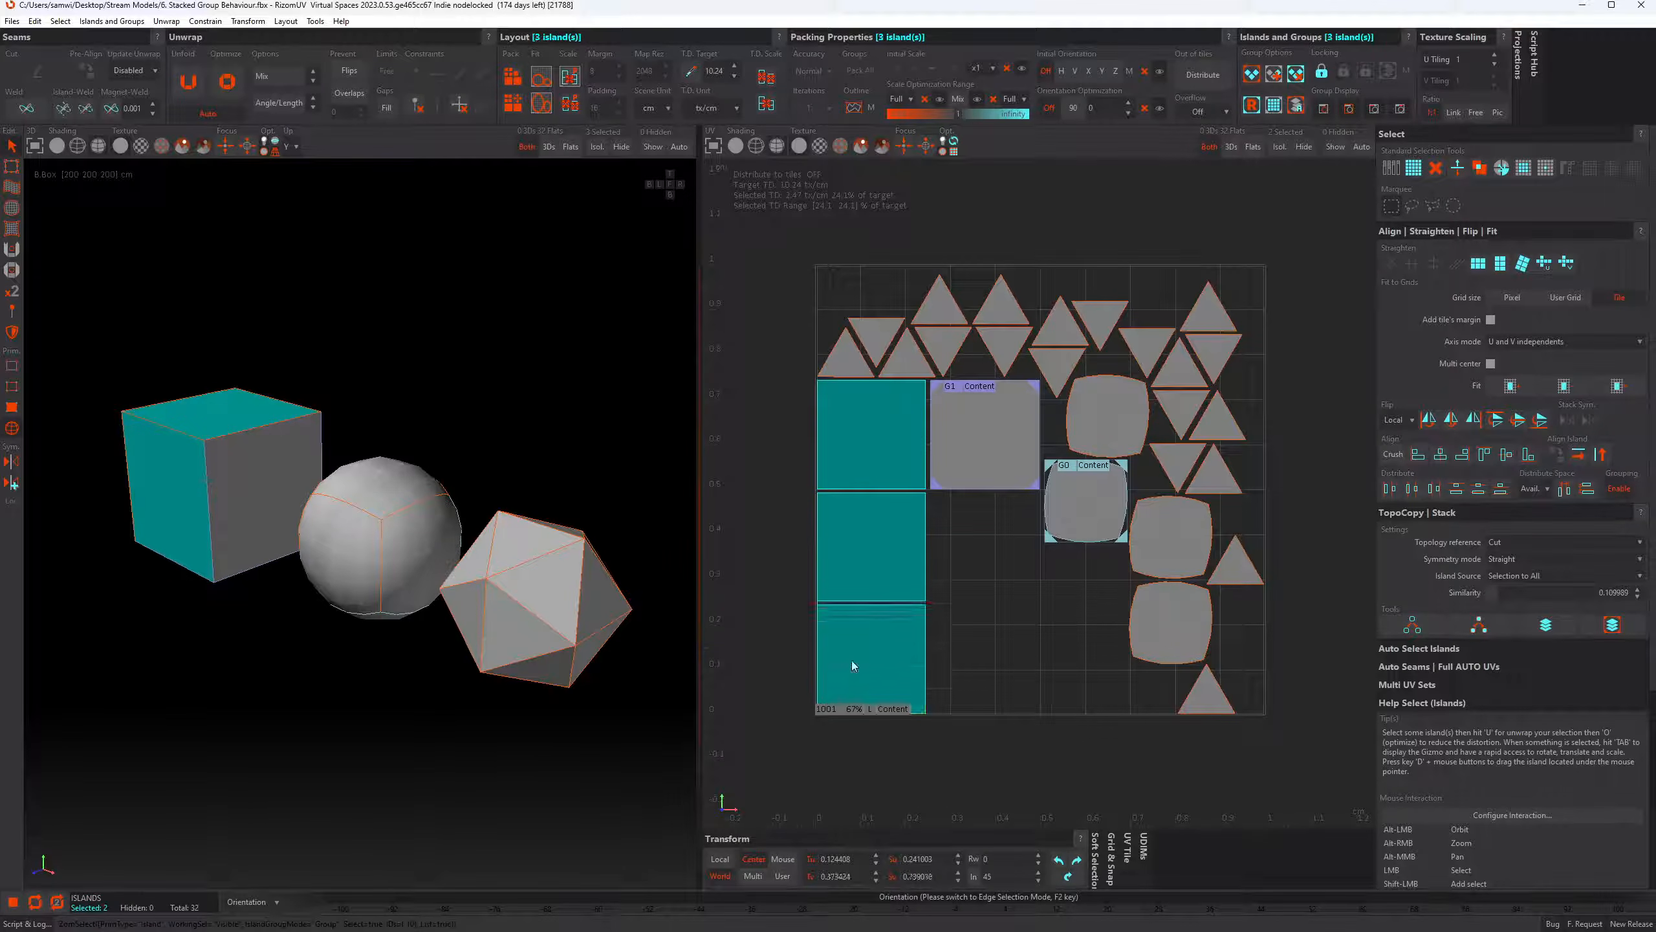
left_click(56, 904)
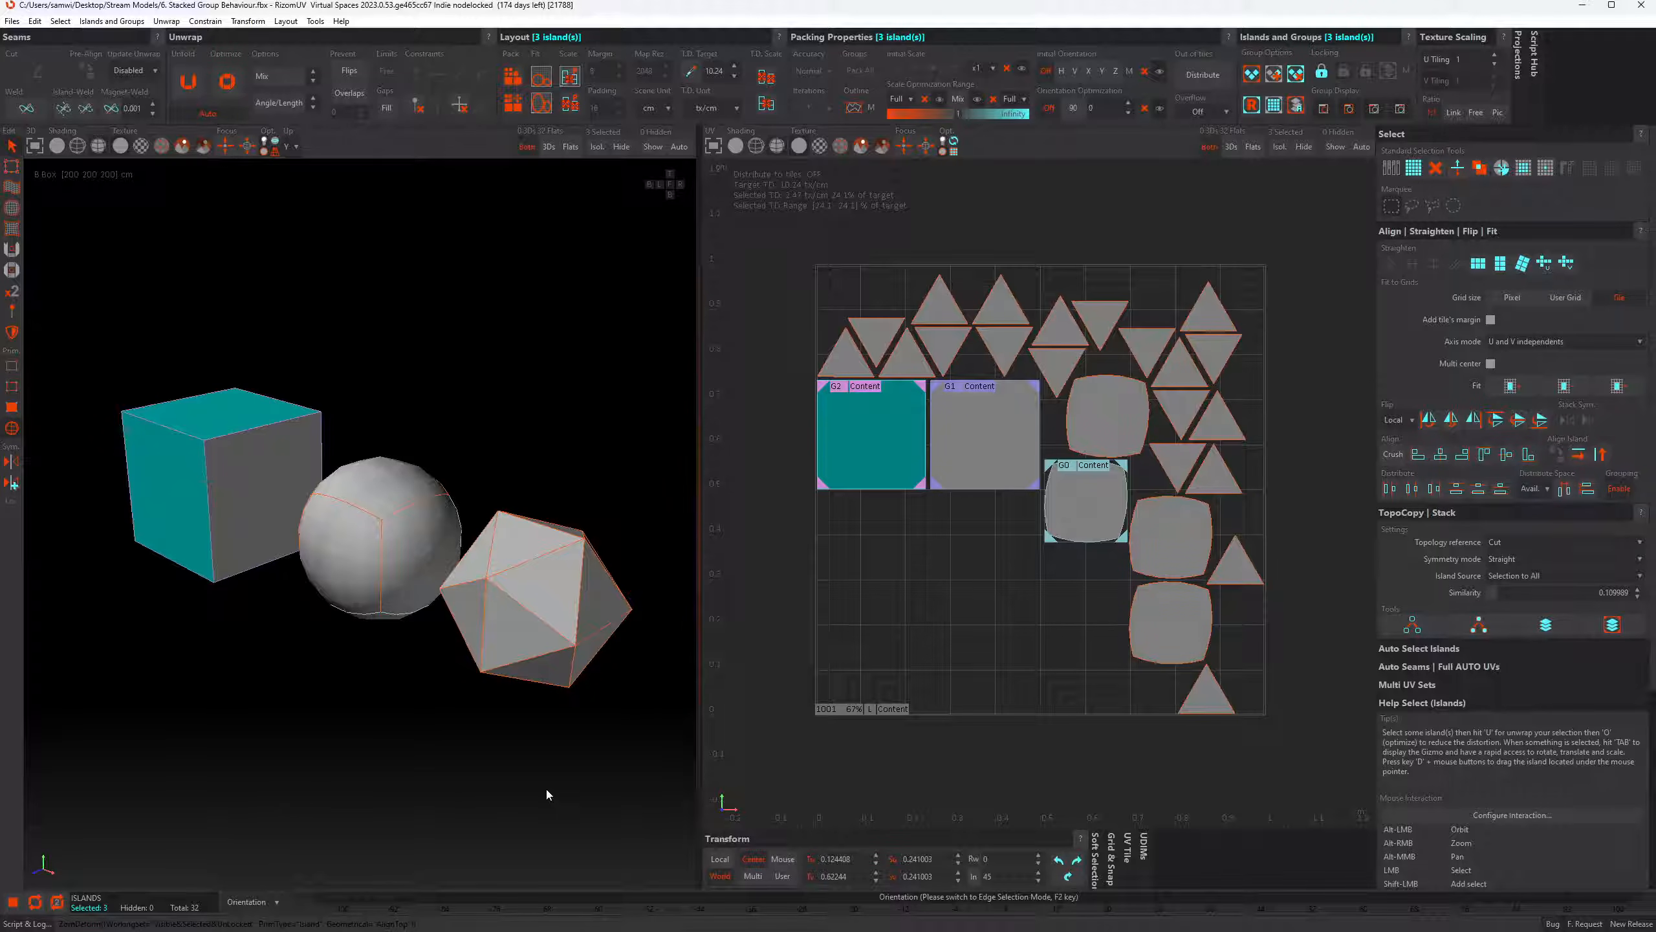
Stack the two rounded sphere islands beside the first sphere group as another group and clear the selection
left_click(1159, 538)
left_click(1169, 631, "shift")
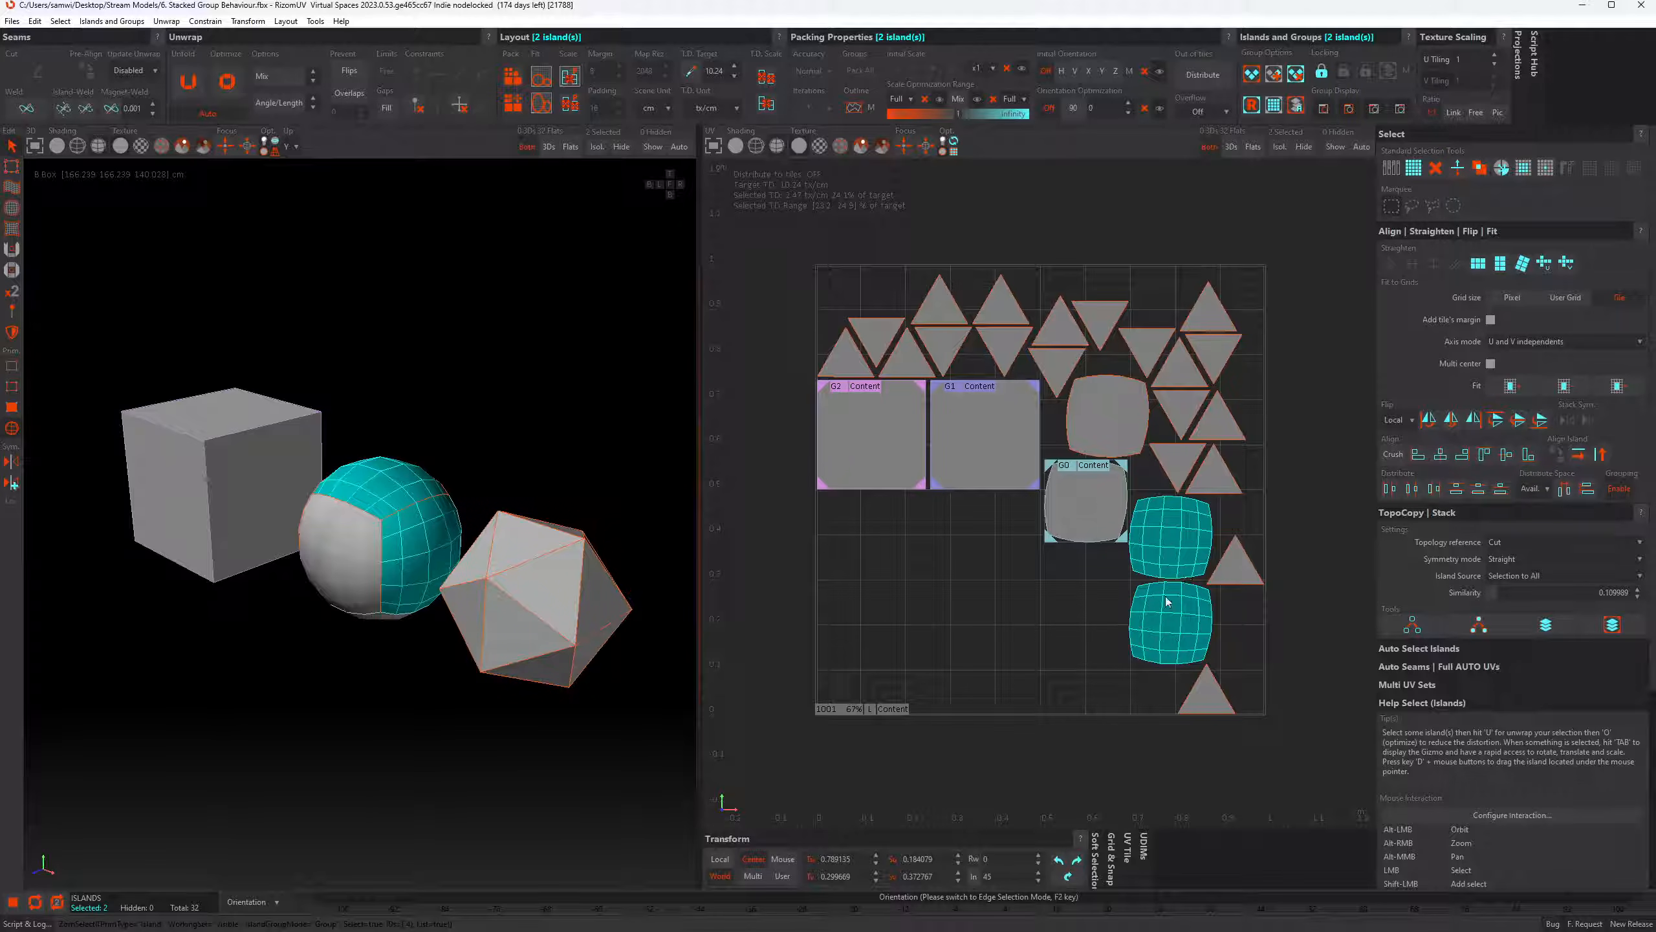
left_click(53, 904)
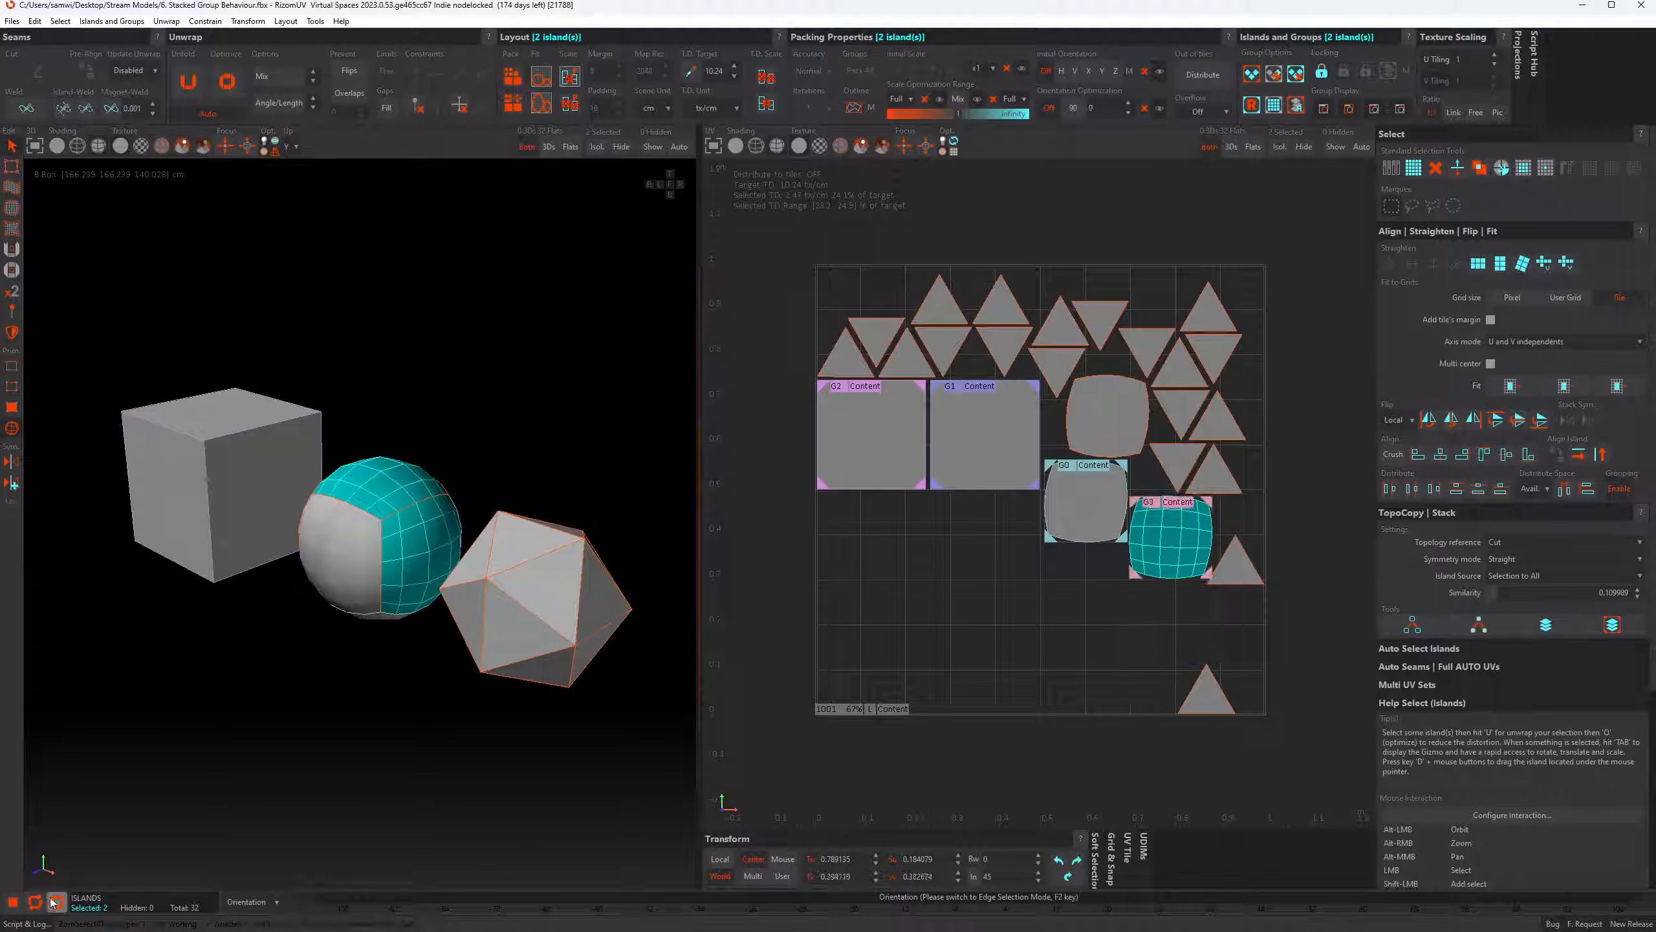
left_click(1007, 585)
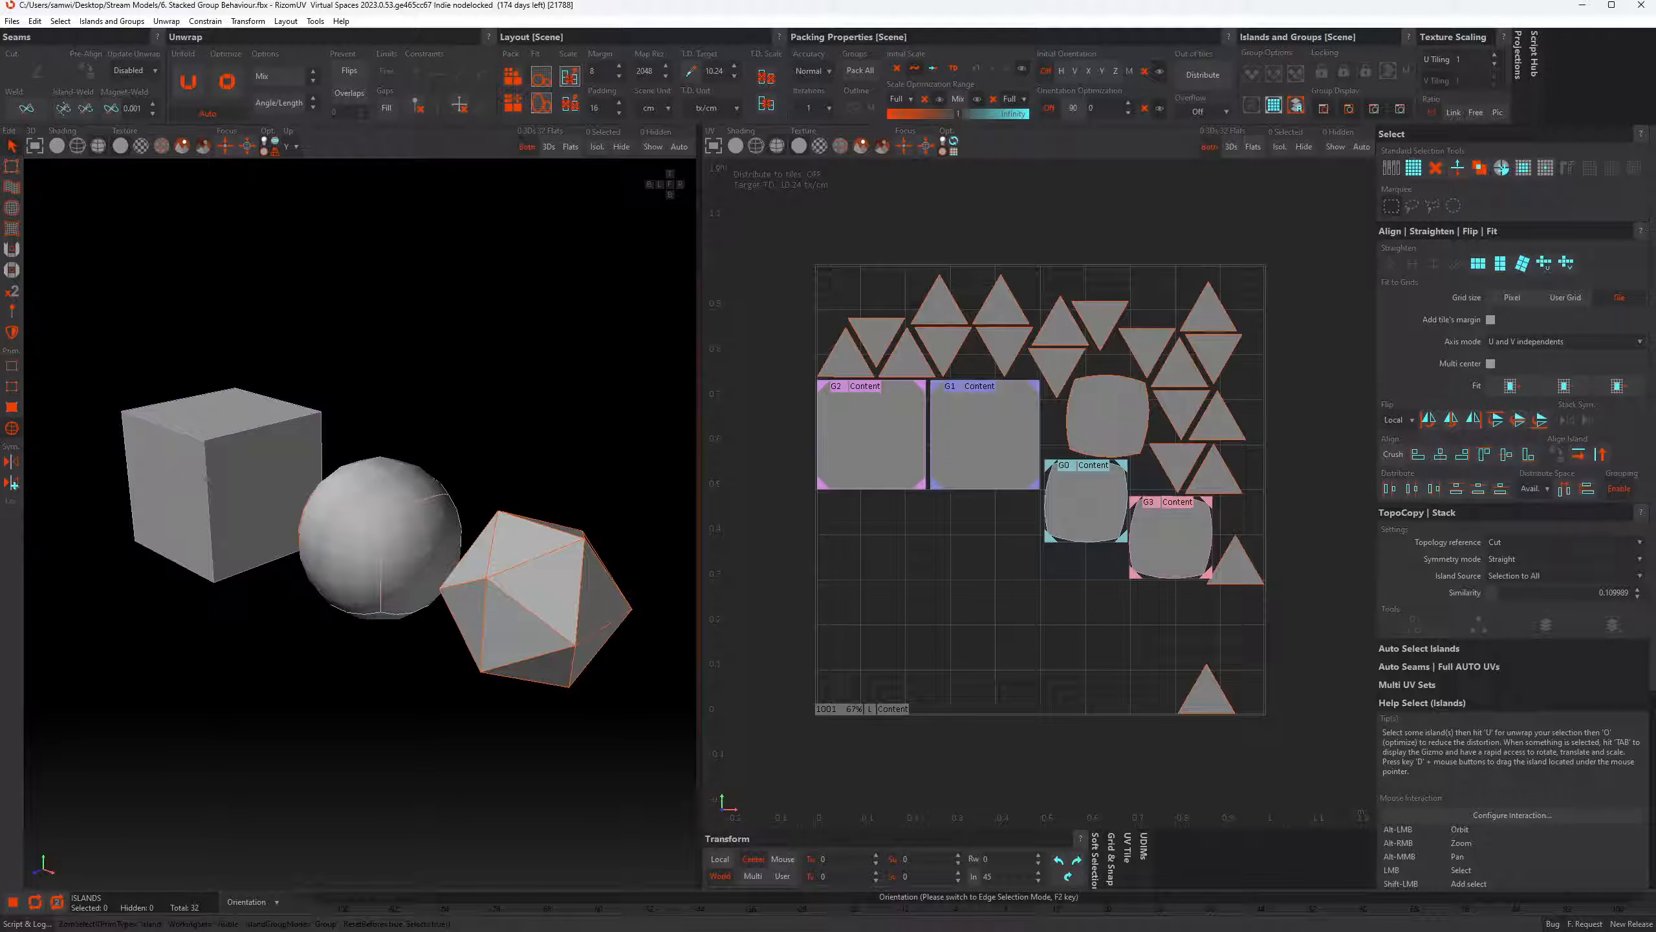
Enable UV Template Channel A with a Transparent background in the UV export settings and close them without exporting
left_click(8, 21)
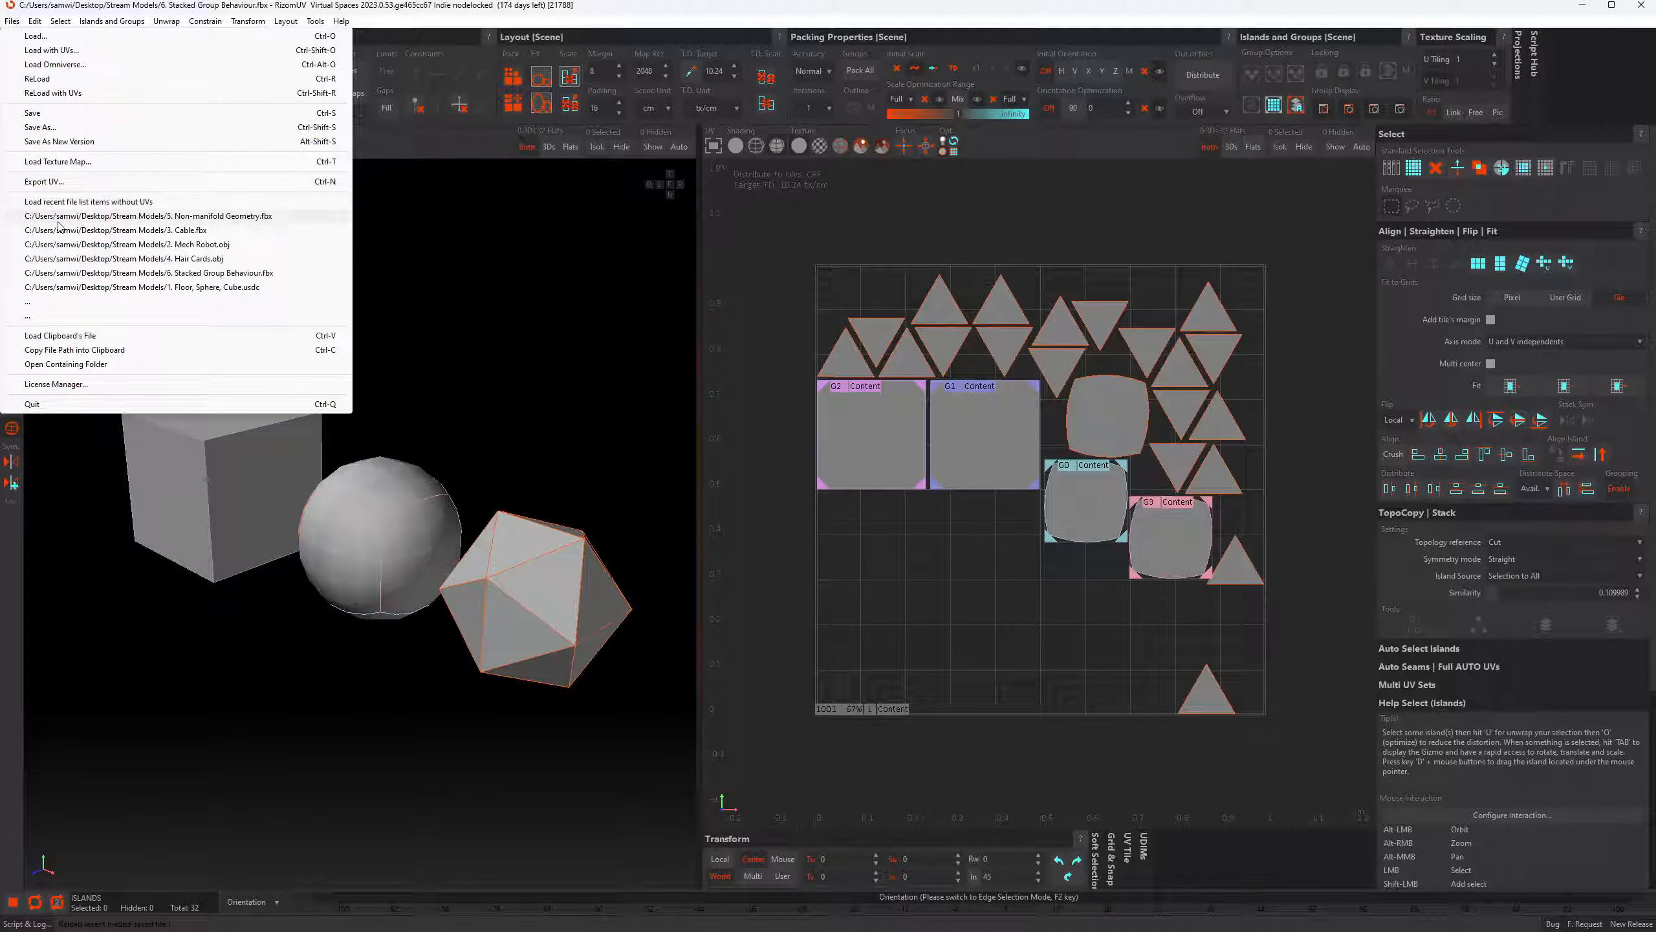
mouse_move(34, 21)
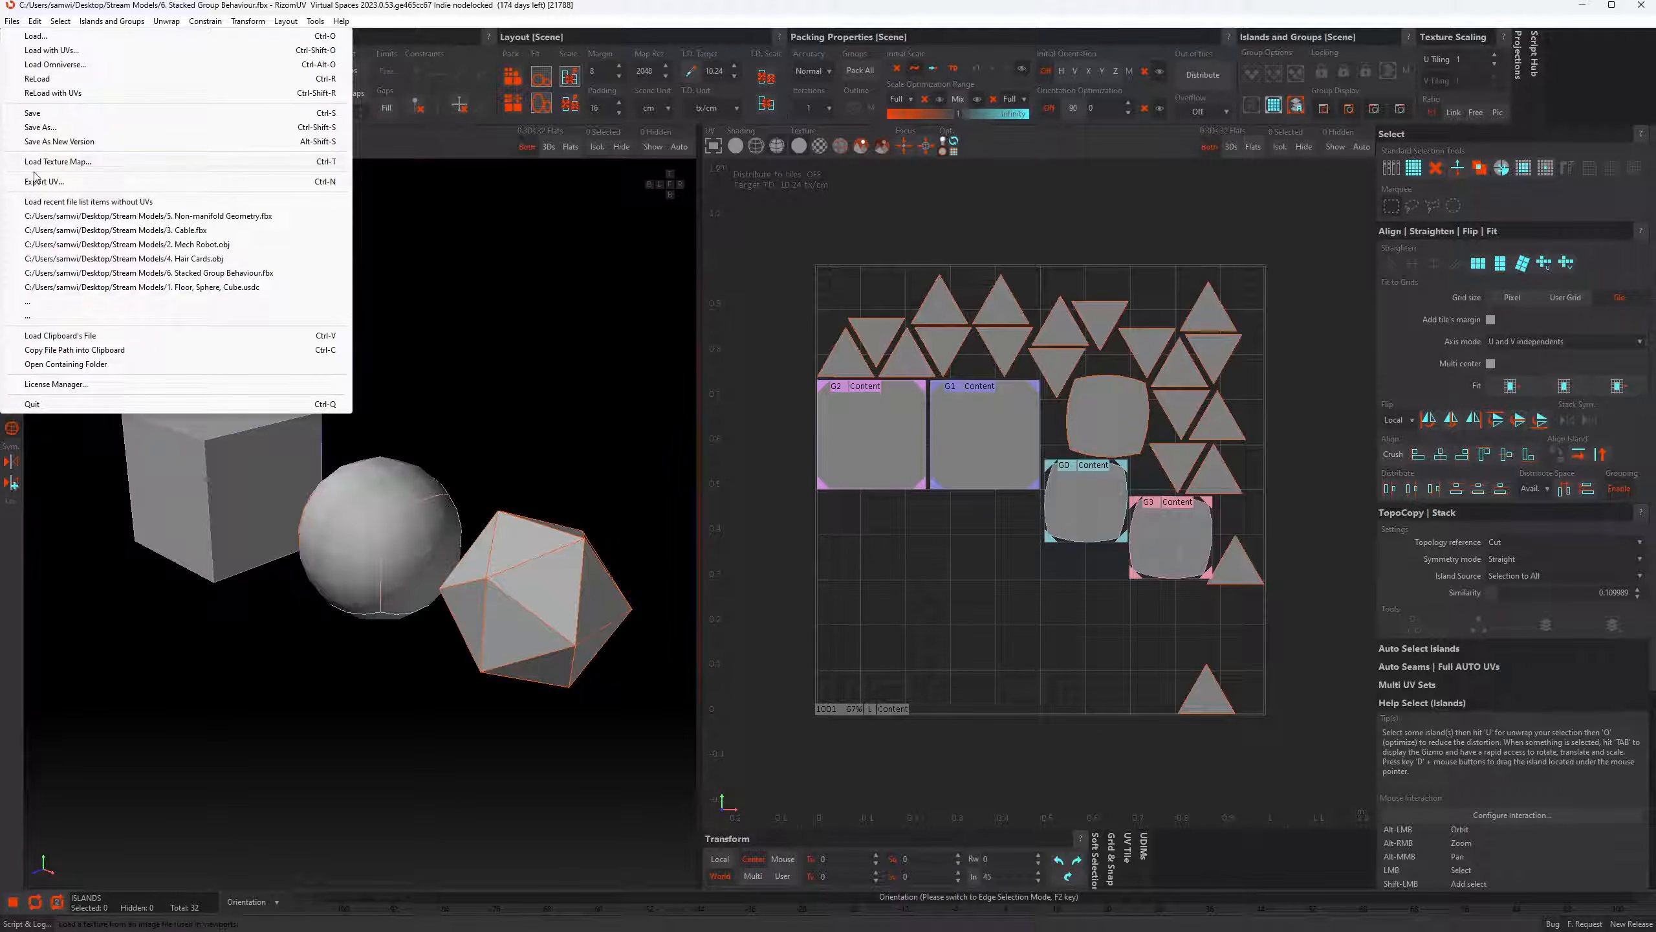
left_click(44, 182)
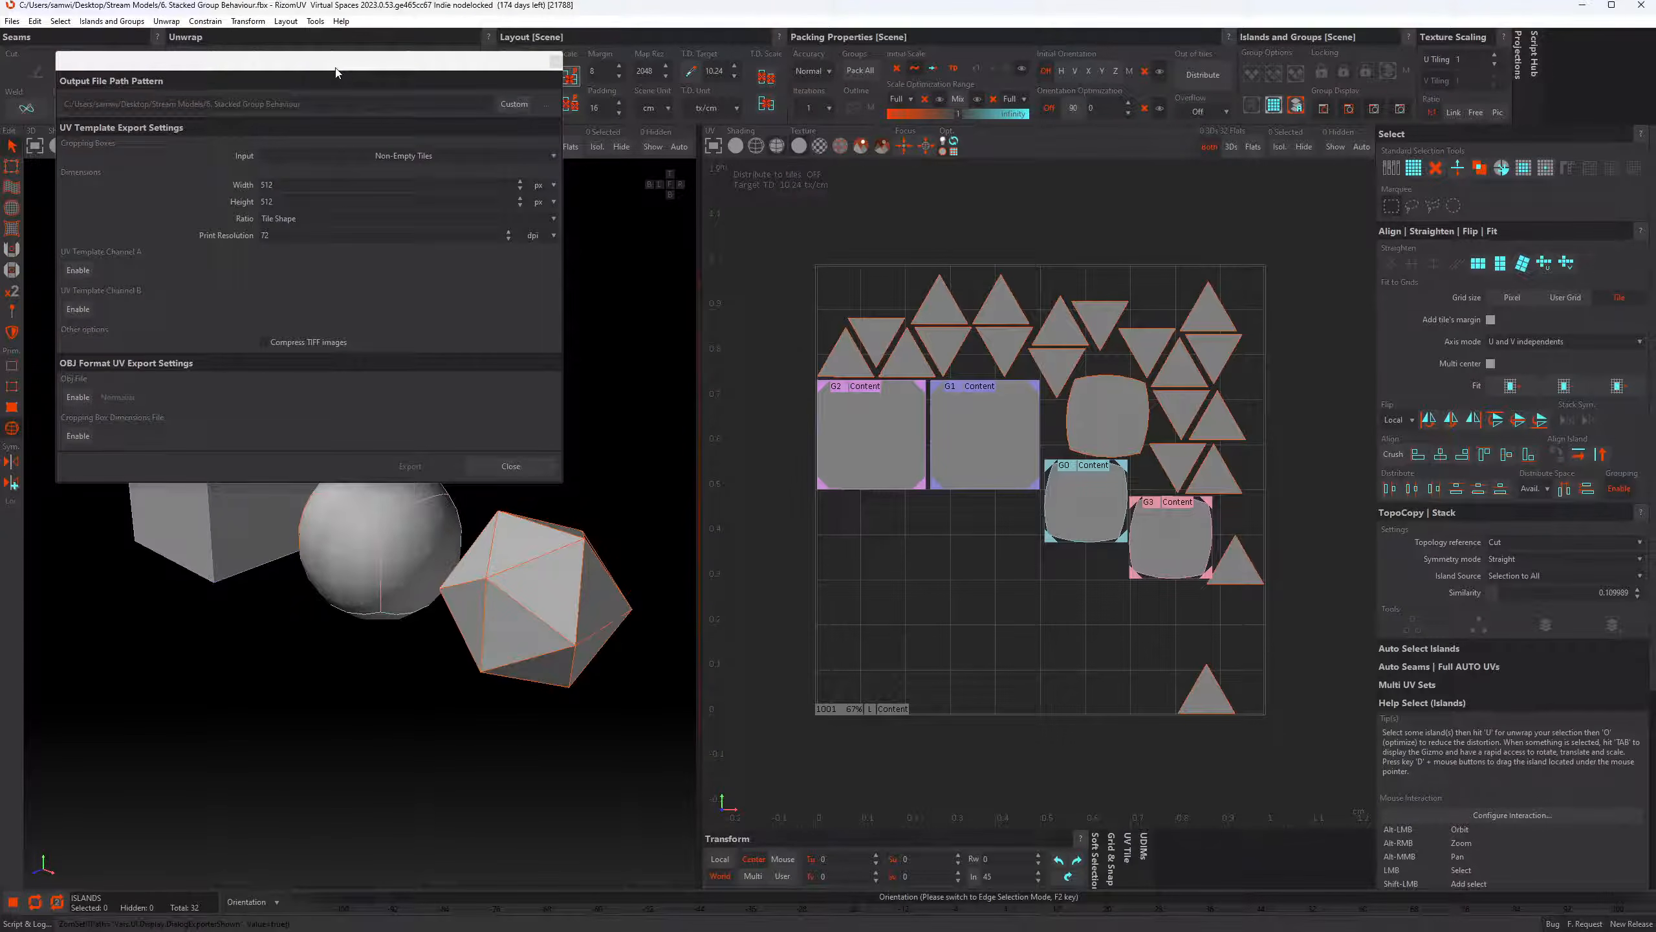
left_click_drag(332, 61, 579, 187)
left_click(322, 385)
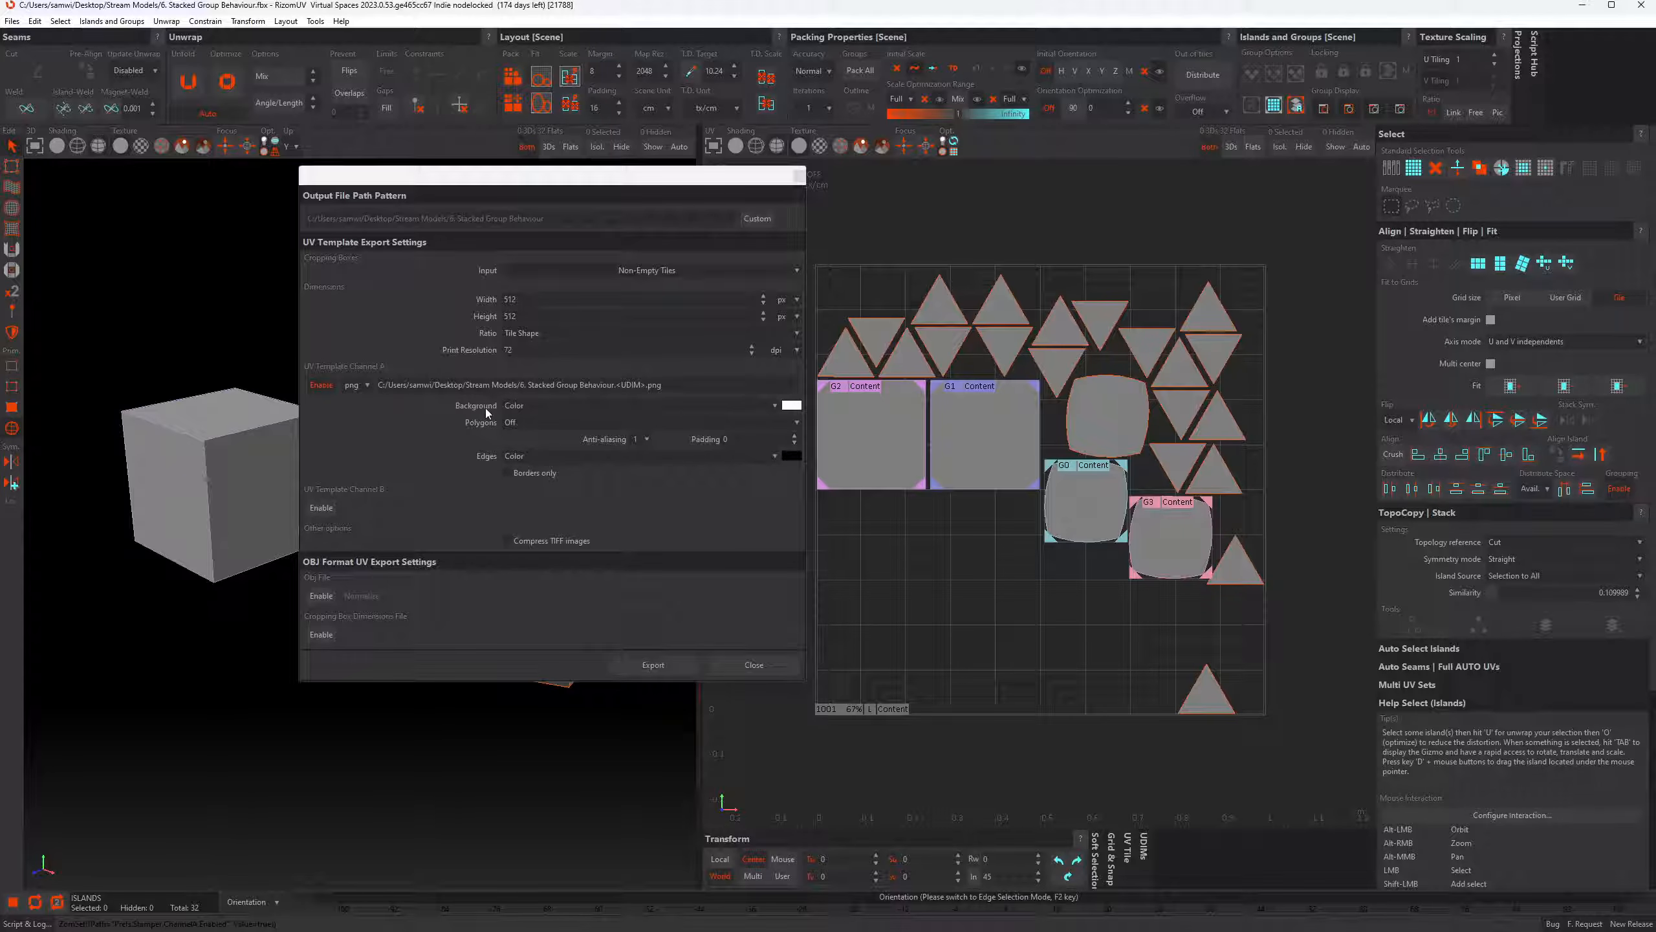
left_click(740, 404)
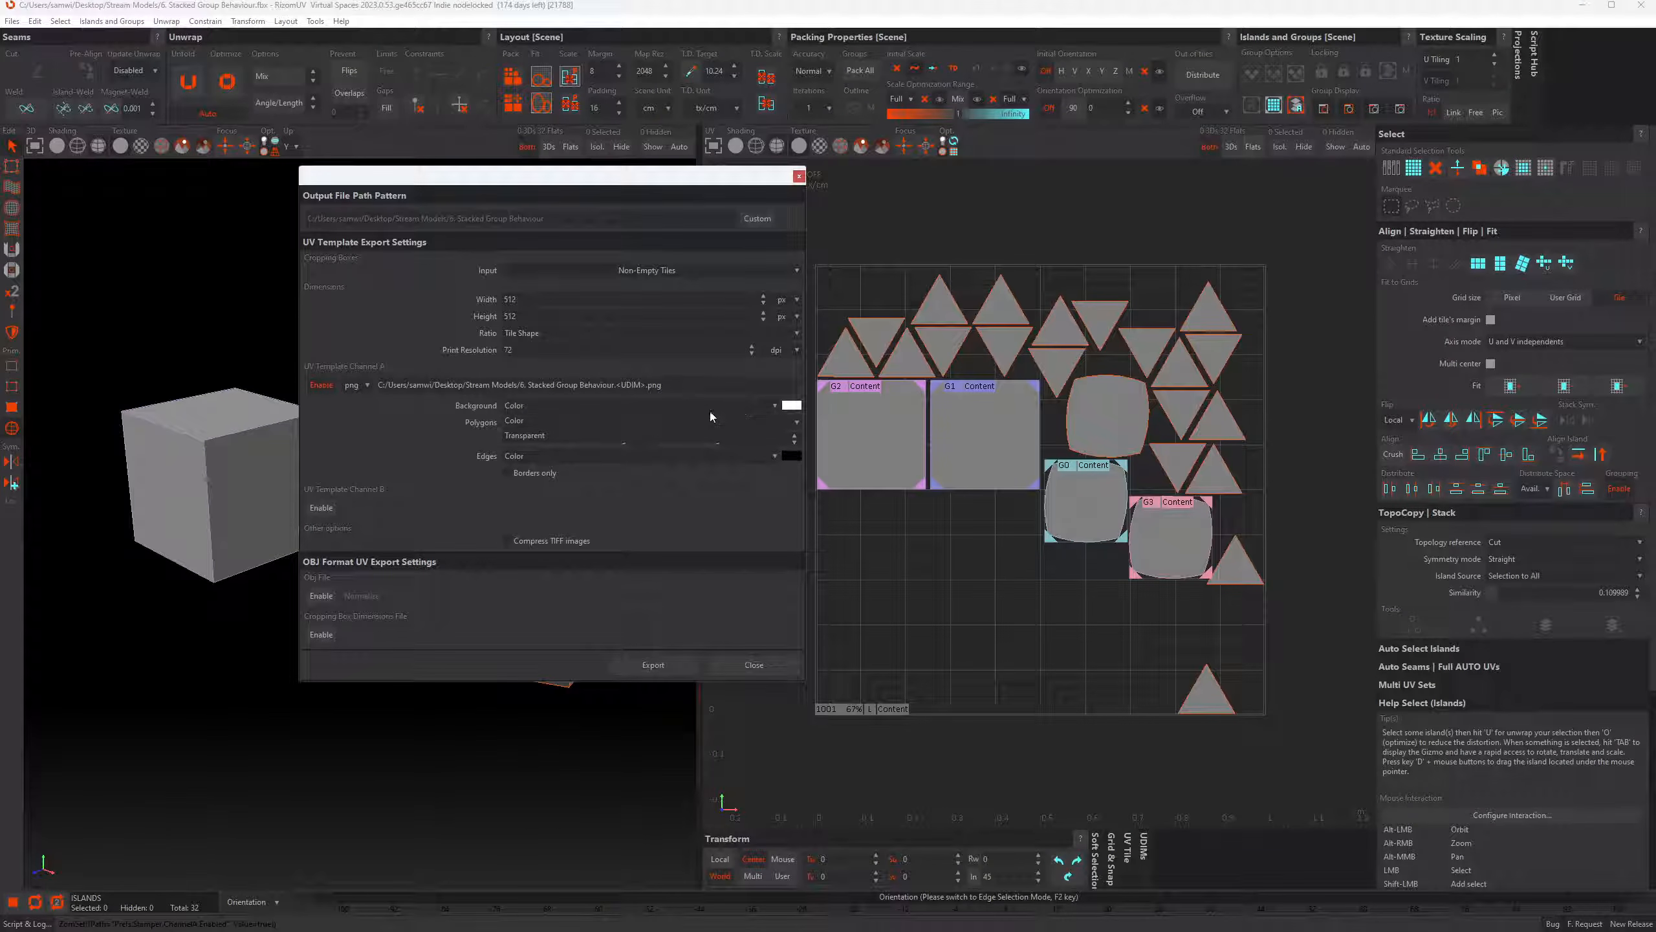
left_click(612, 439)
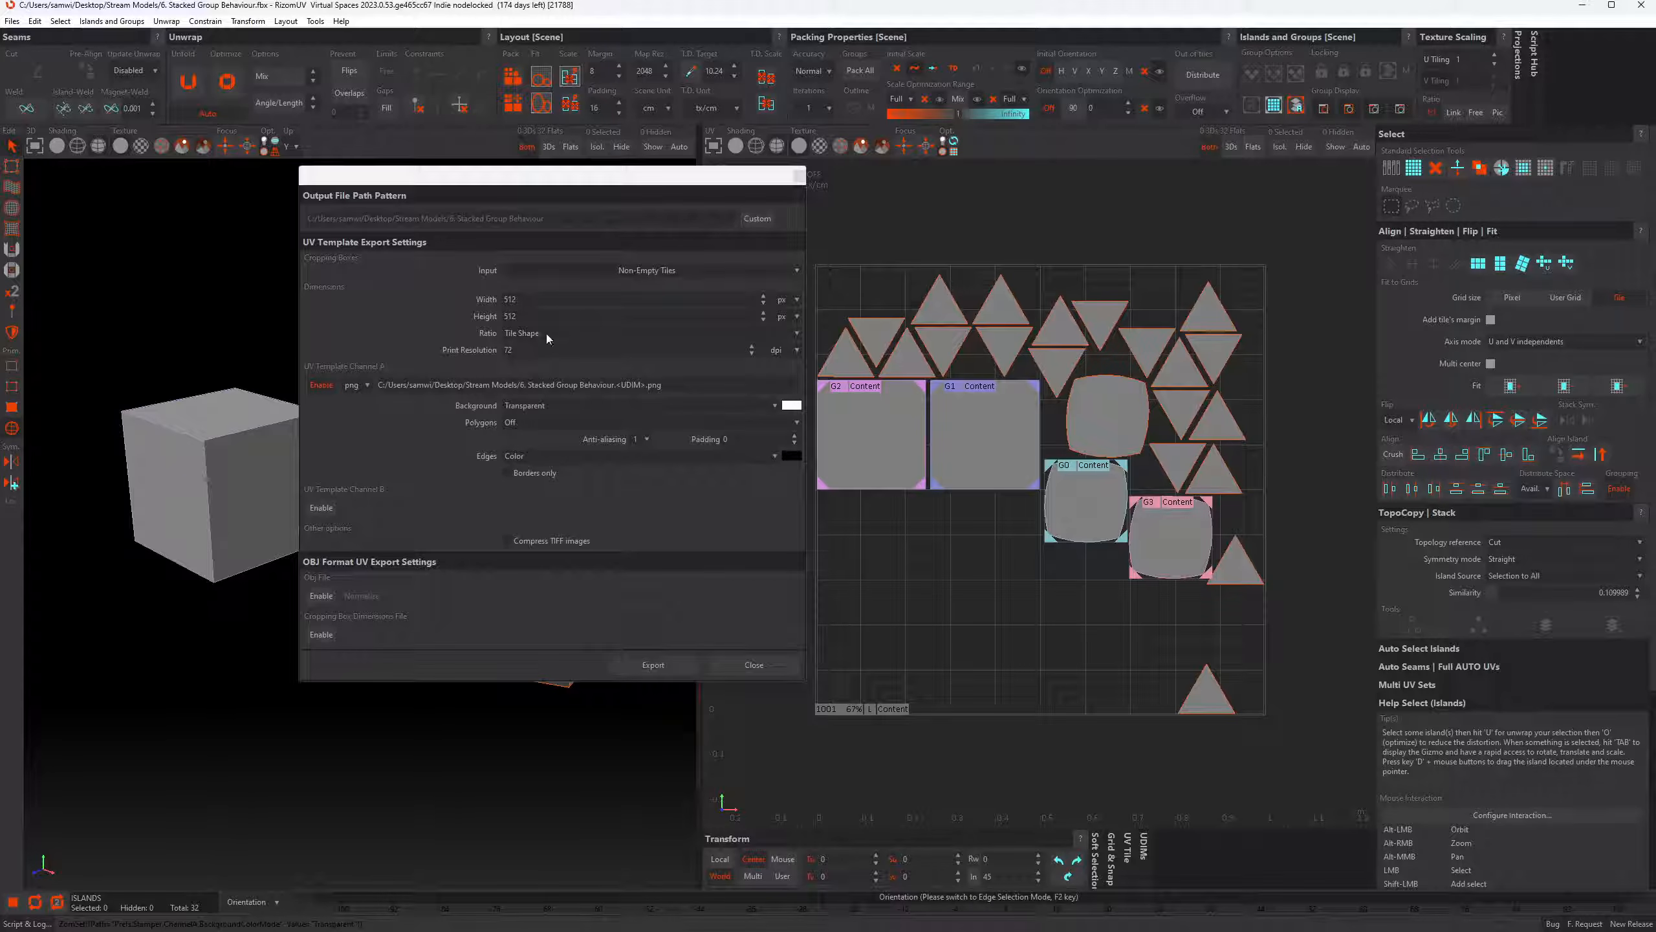
left_click(799, 176)
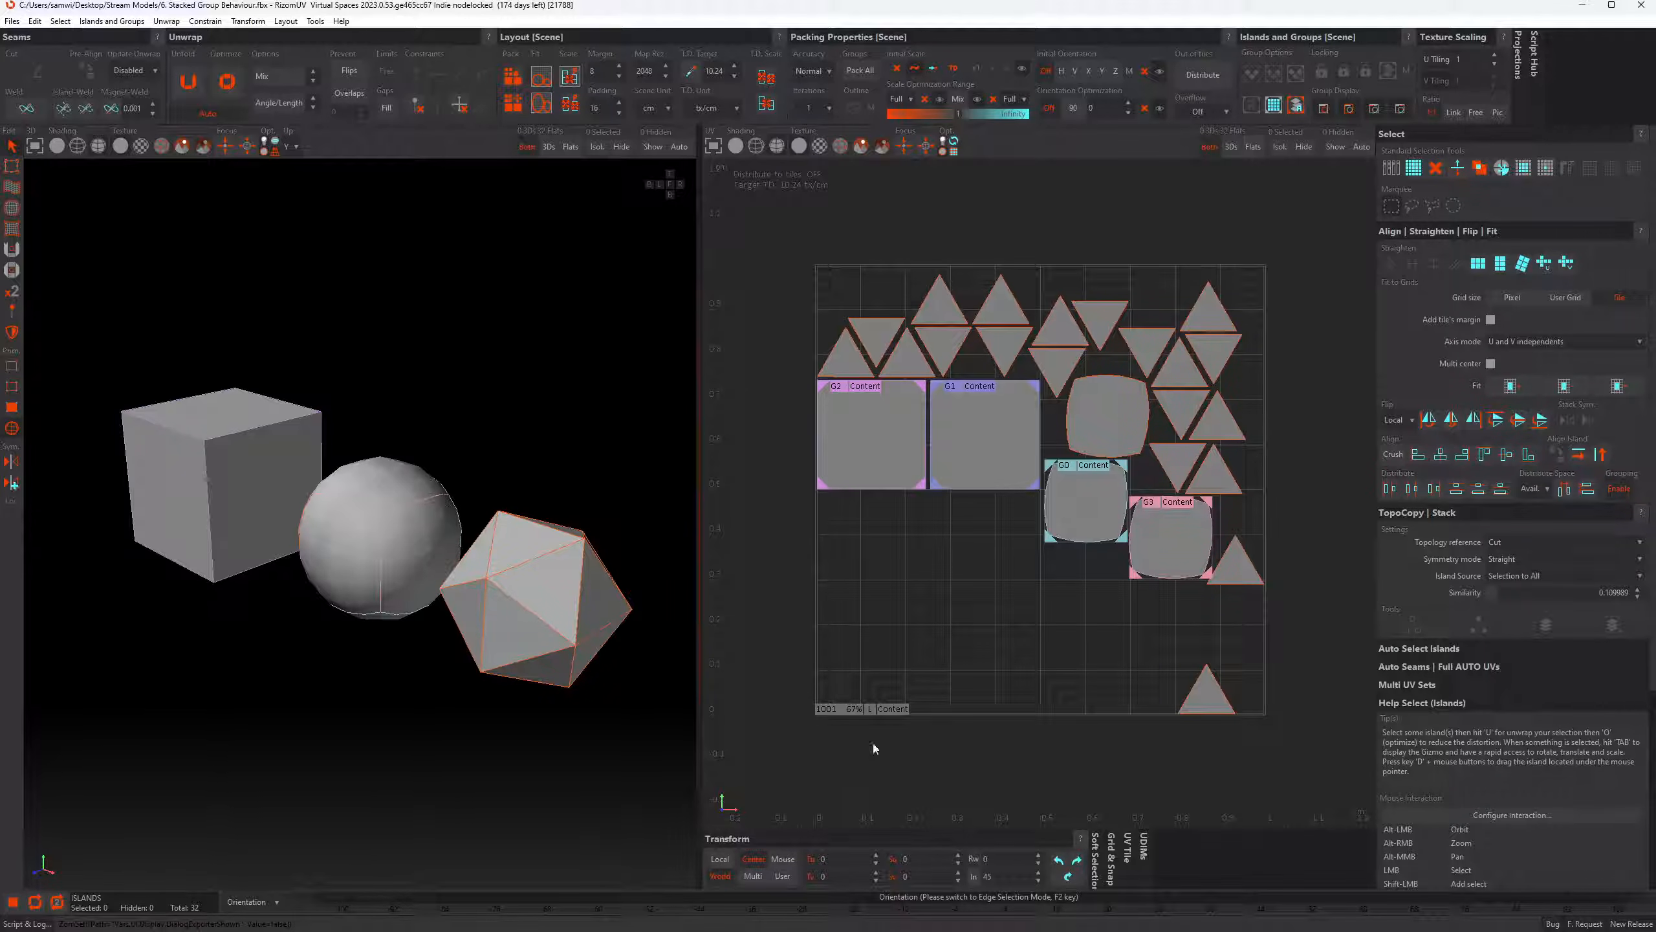
Switch to RizomUV 2022.1.57 and load 4. Hair Cards.obj with its UVs
mouse_move(946, 920)
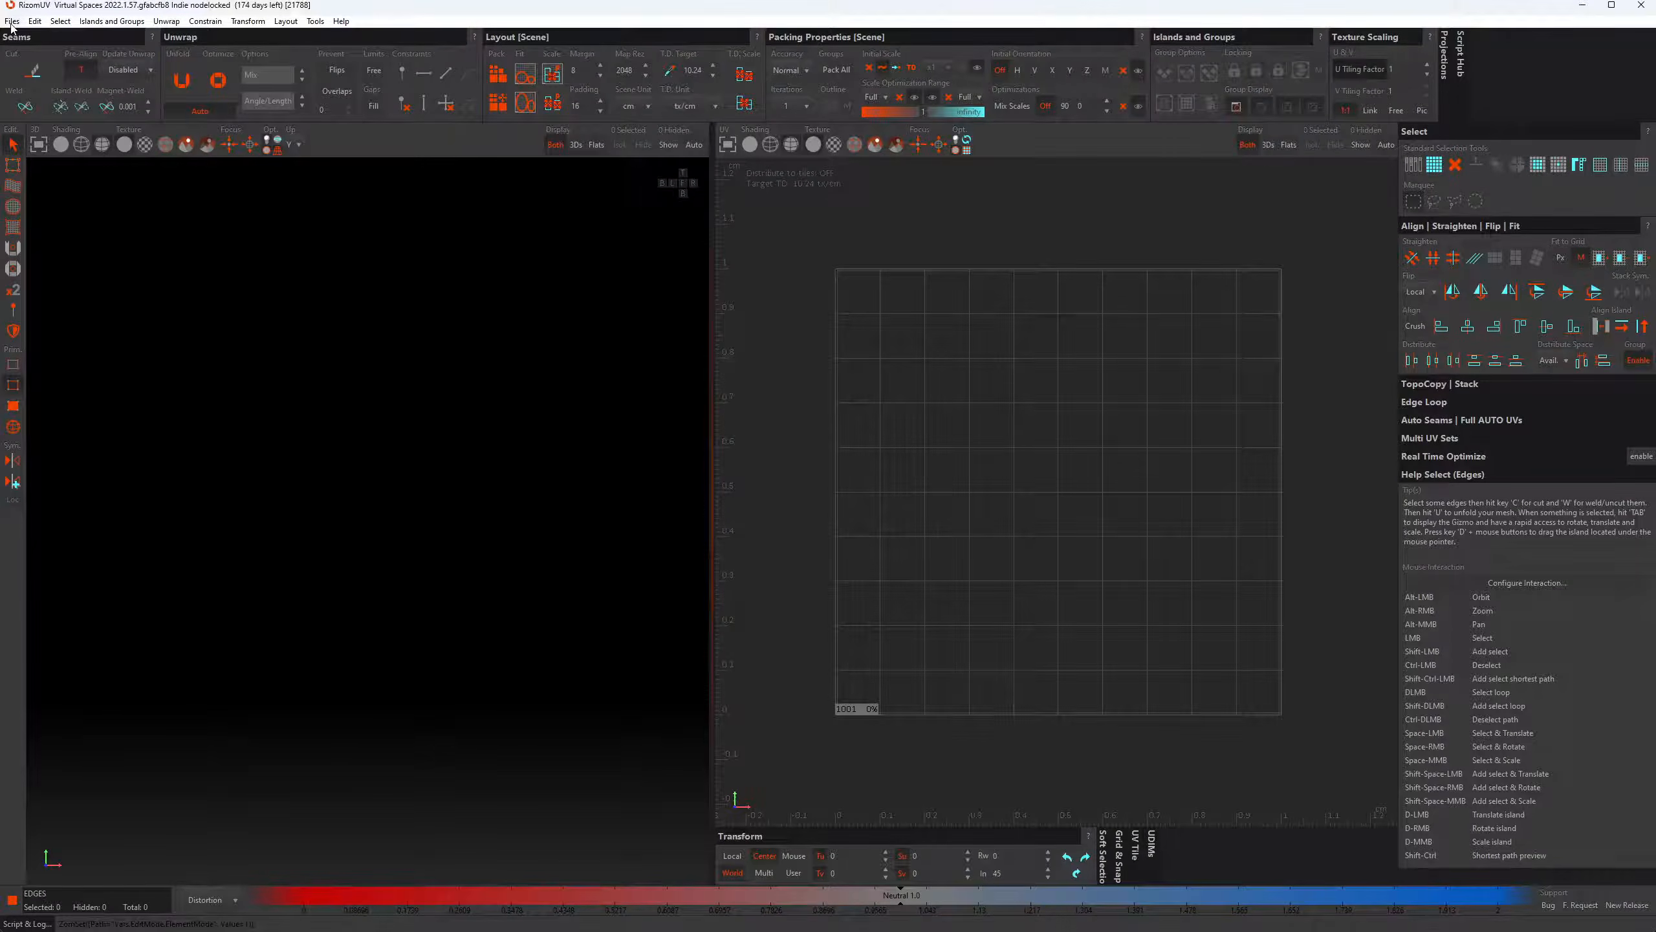
left_click(12, 21)
left_click(52, 51)
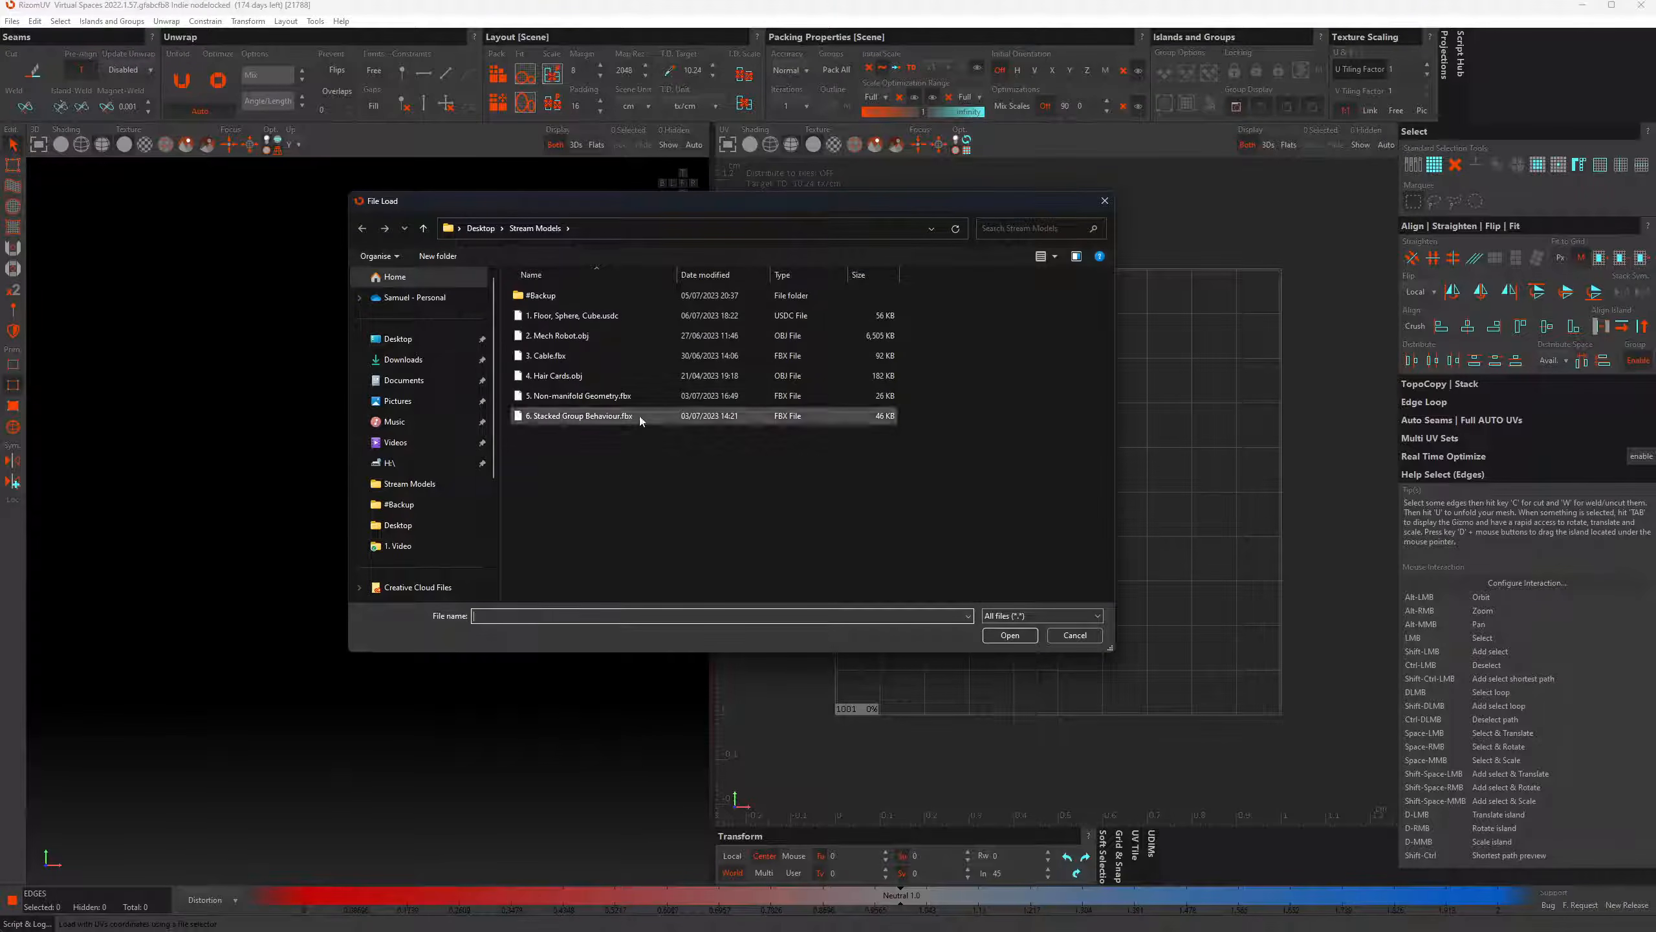
double_click(560, 377)
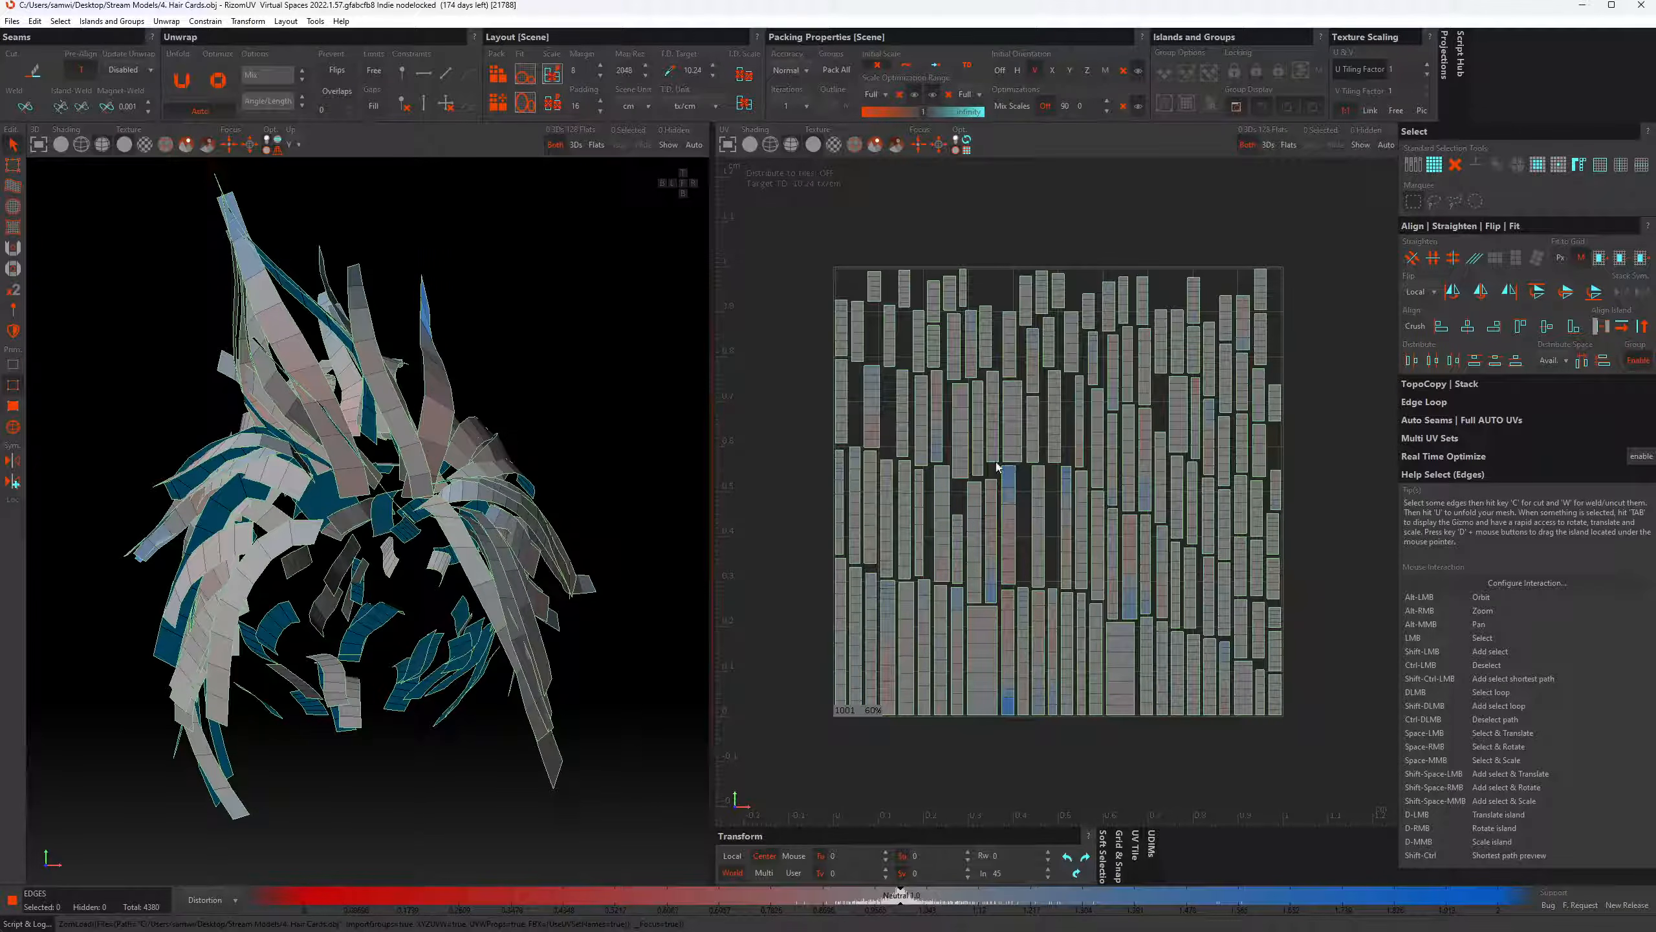
scroll(871, 456, "up", 3)
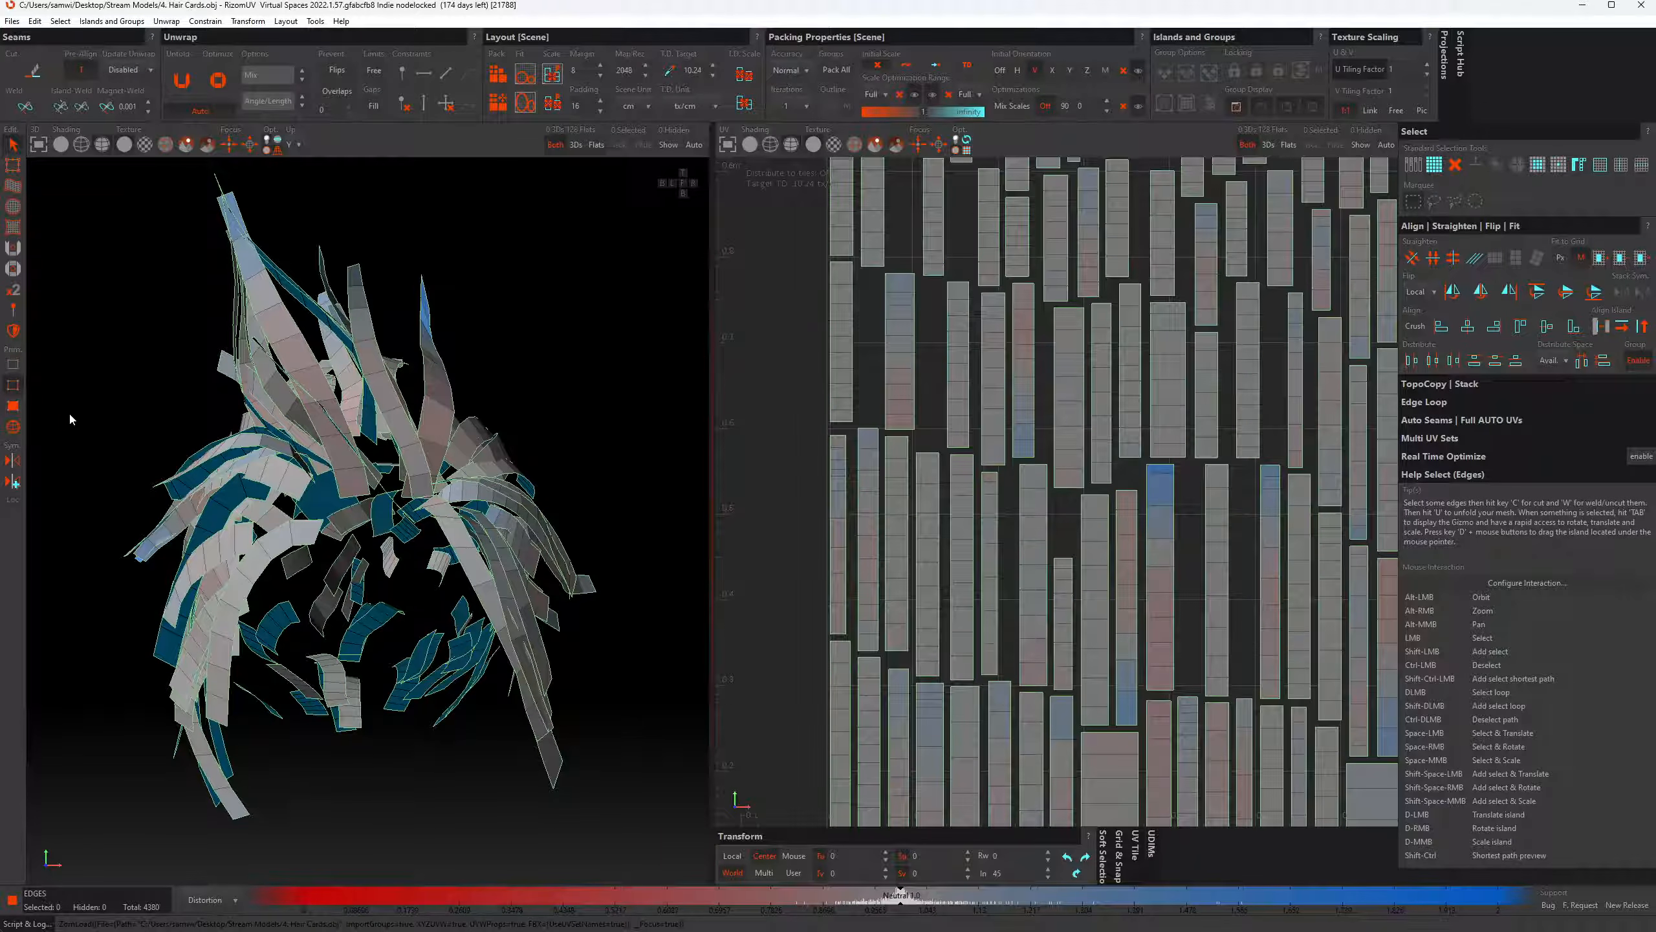
Test marquee selection across the hair card islands in island mode, and close RizomUV 2022.1 without saving
left_click(13, 426)
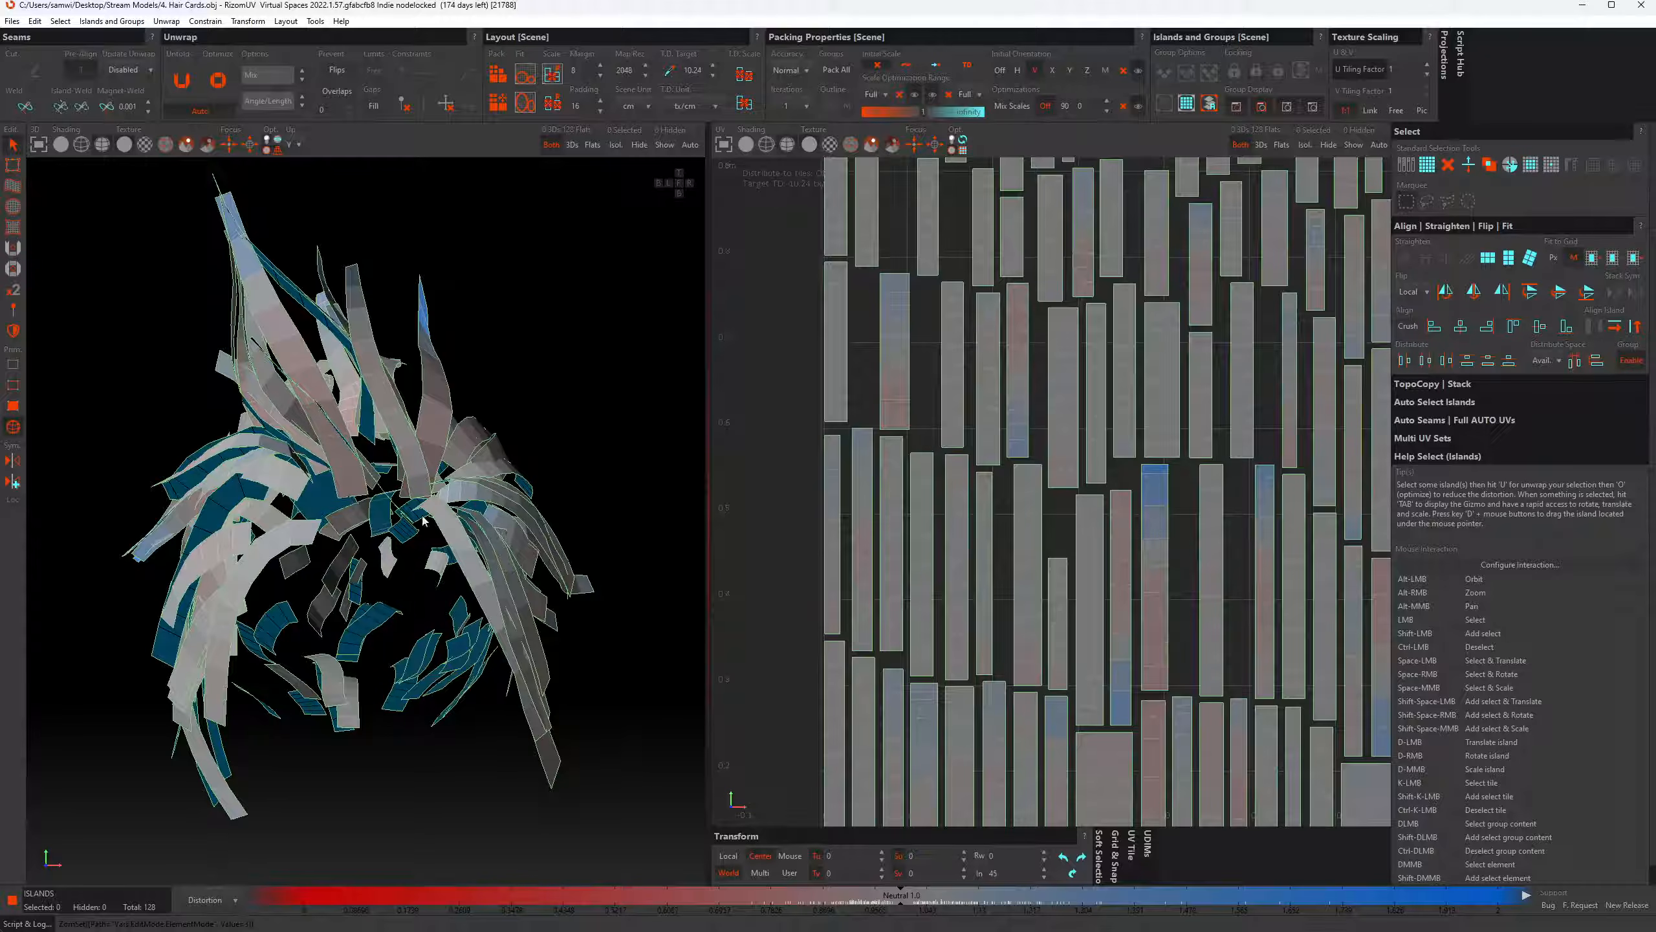
left_click_drag(781, 524, 961, 527)
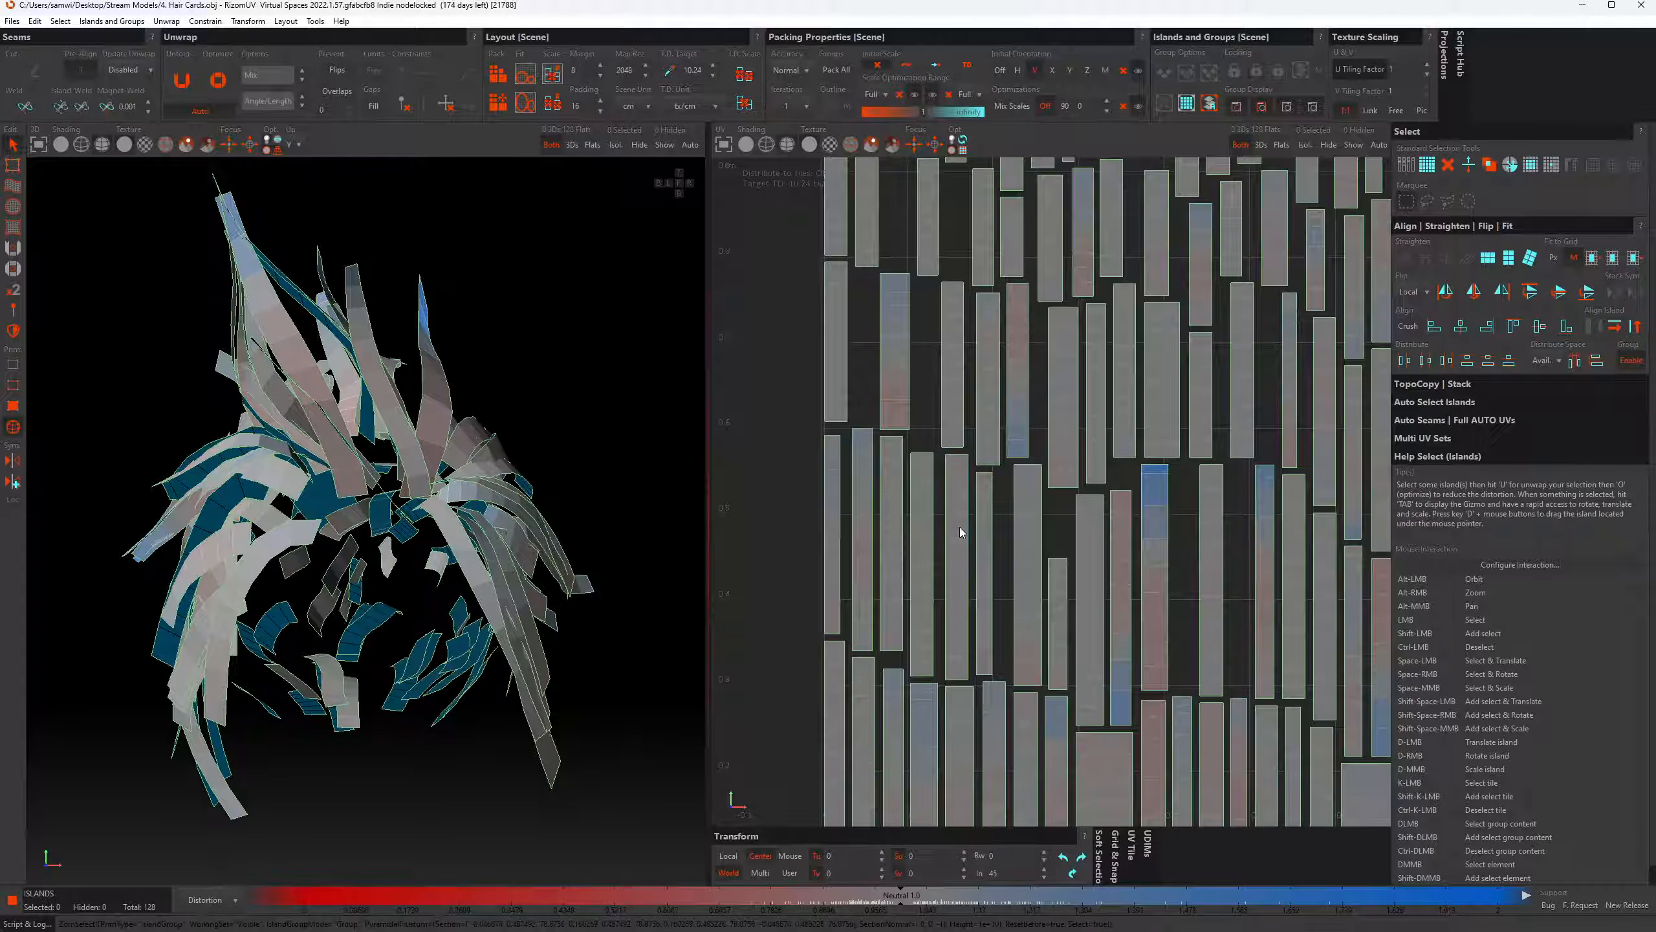
left_click_drag(794, 501, 988, 518)
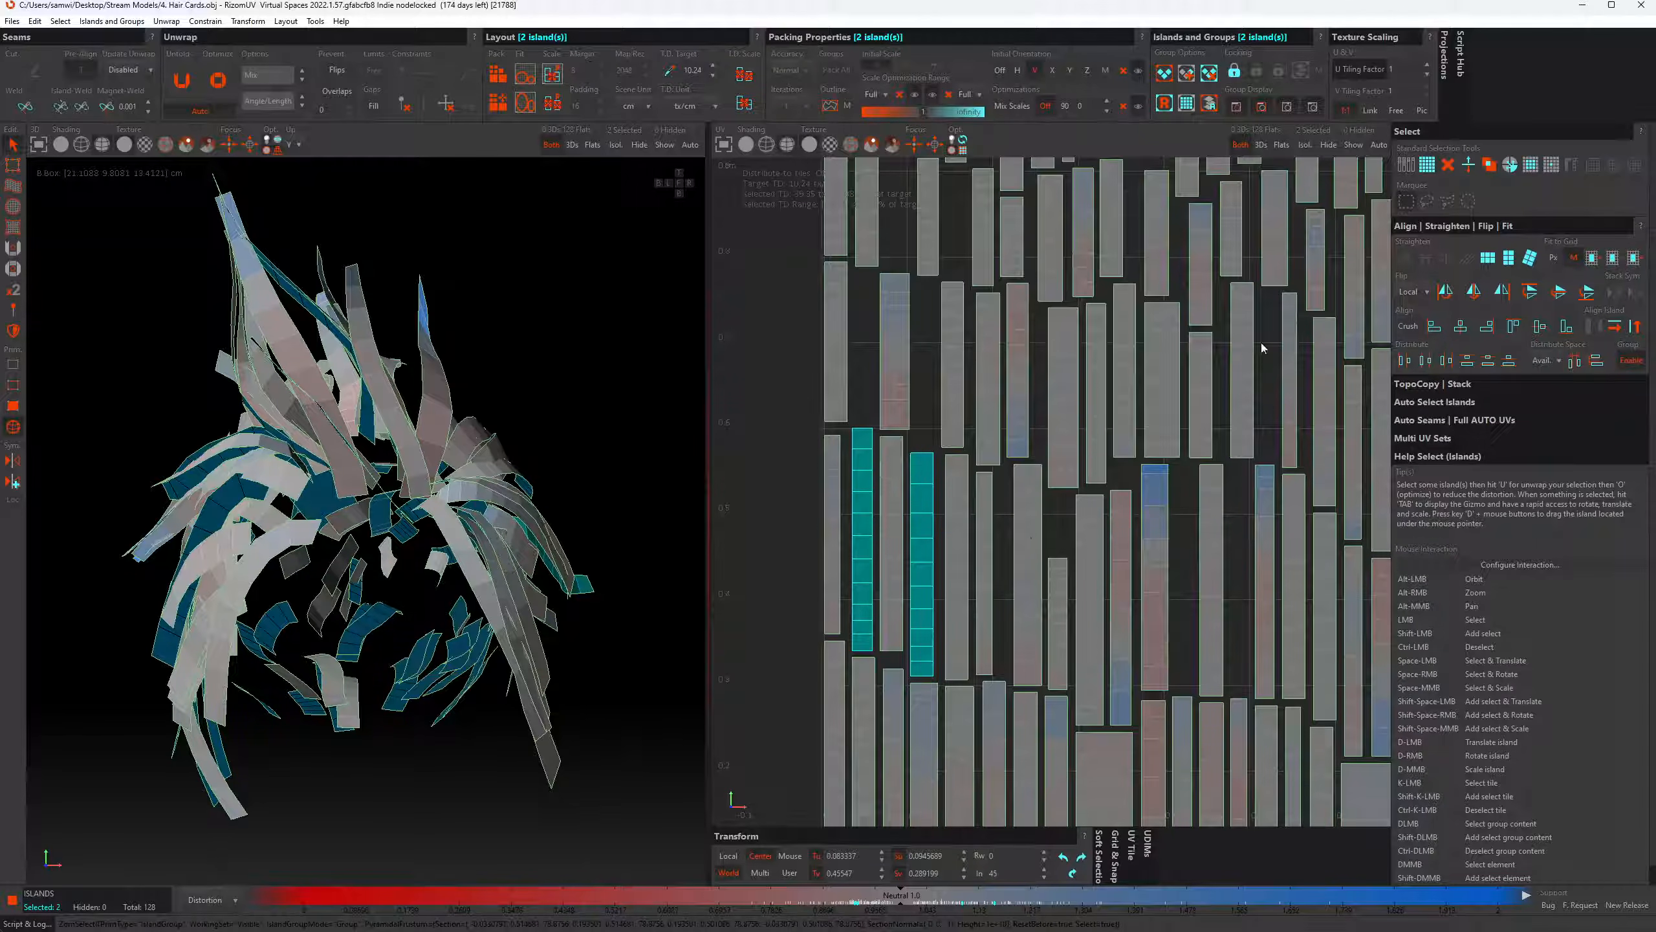
left_click(1639, 7)
left_click(855, 469)
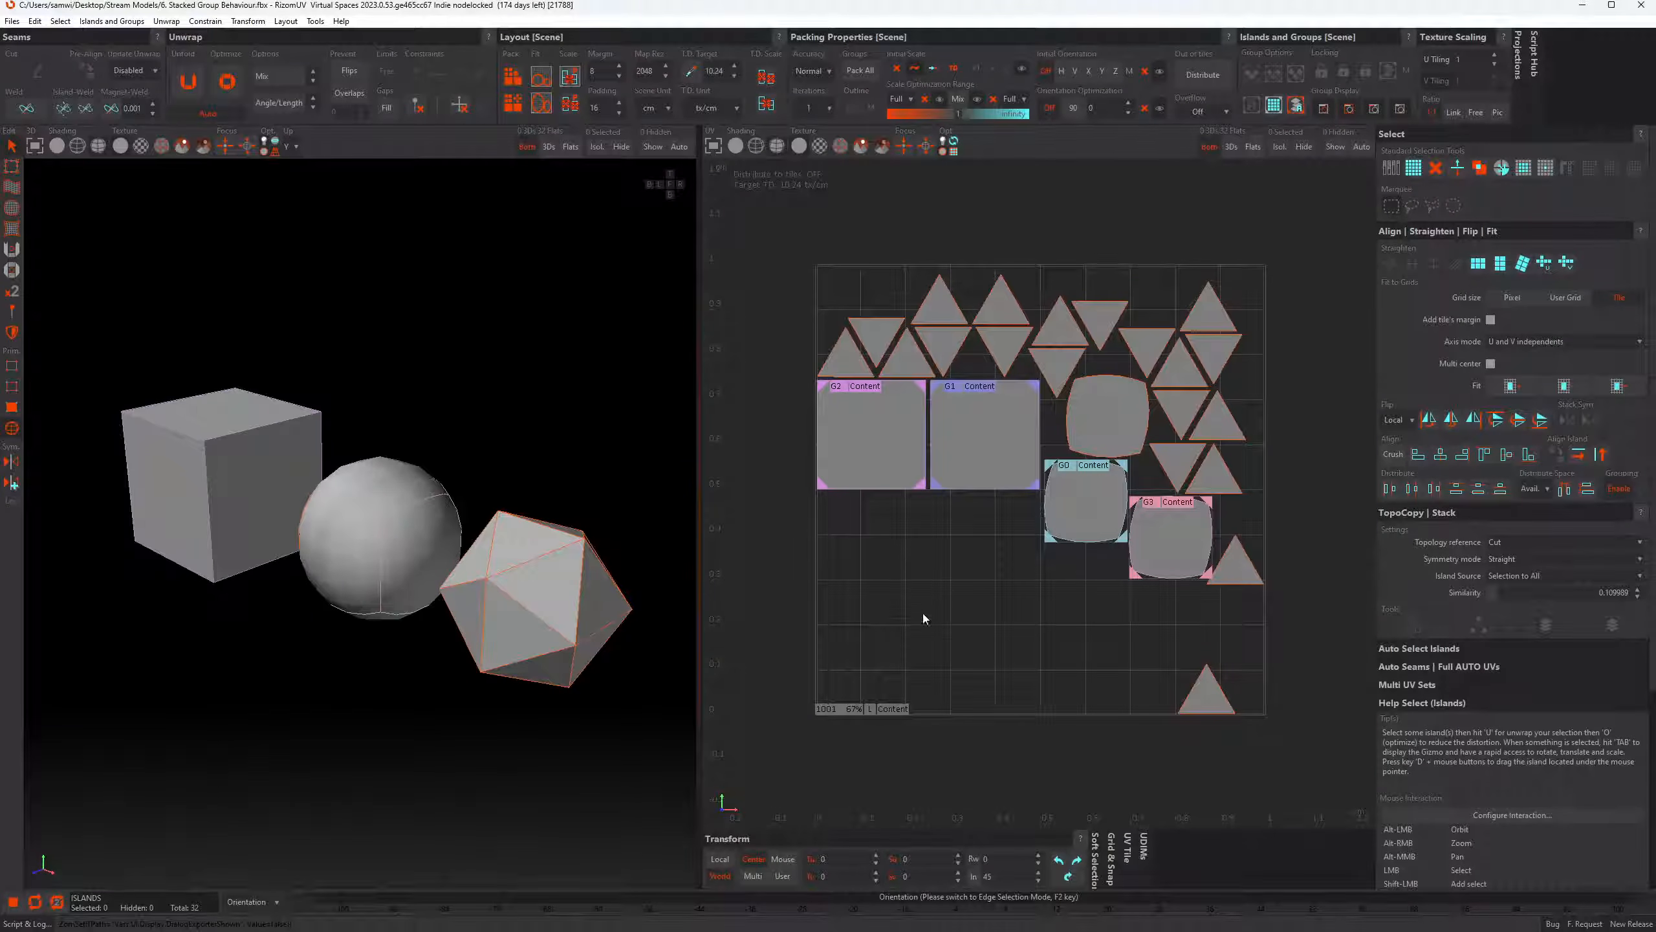
Marquee-select the triangular islands above the square groups by only partly covering them, and clear the selection
left_click_drag(805, 338, 963, 346)
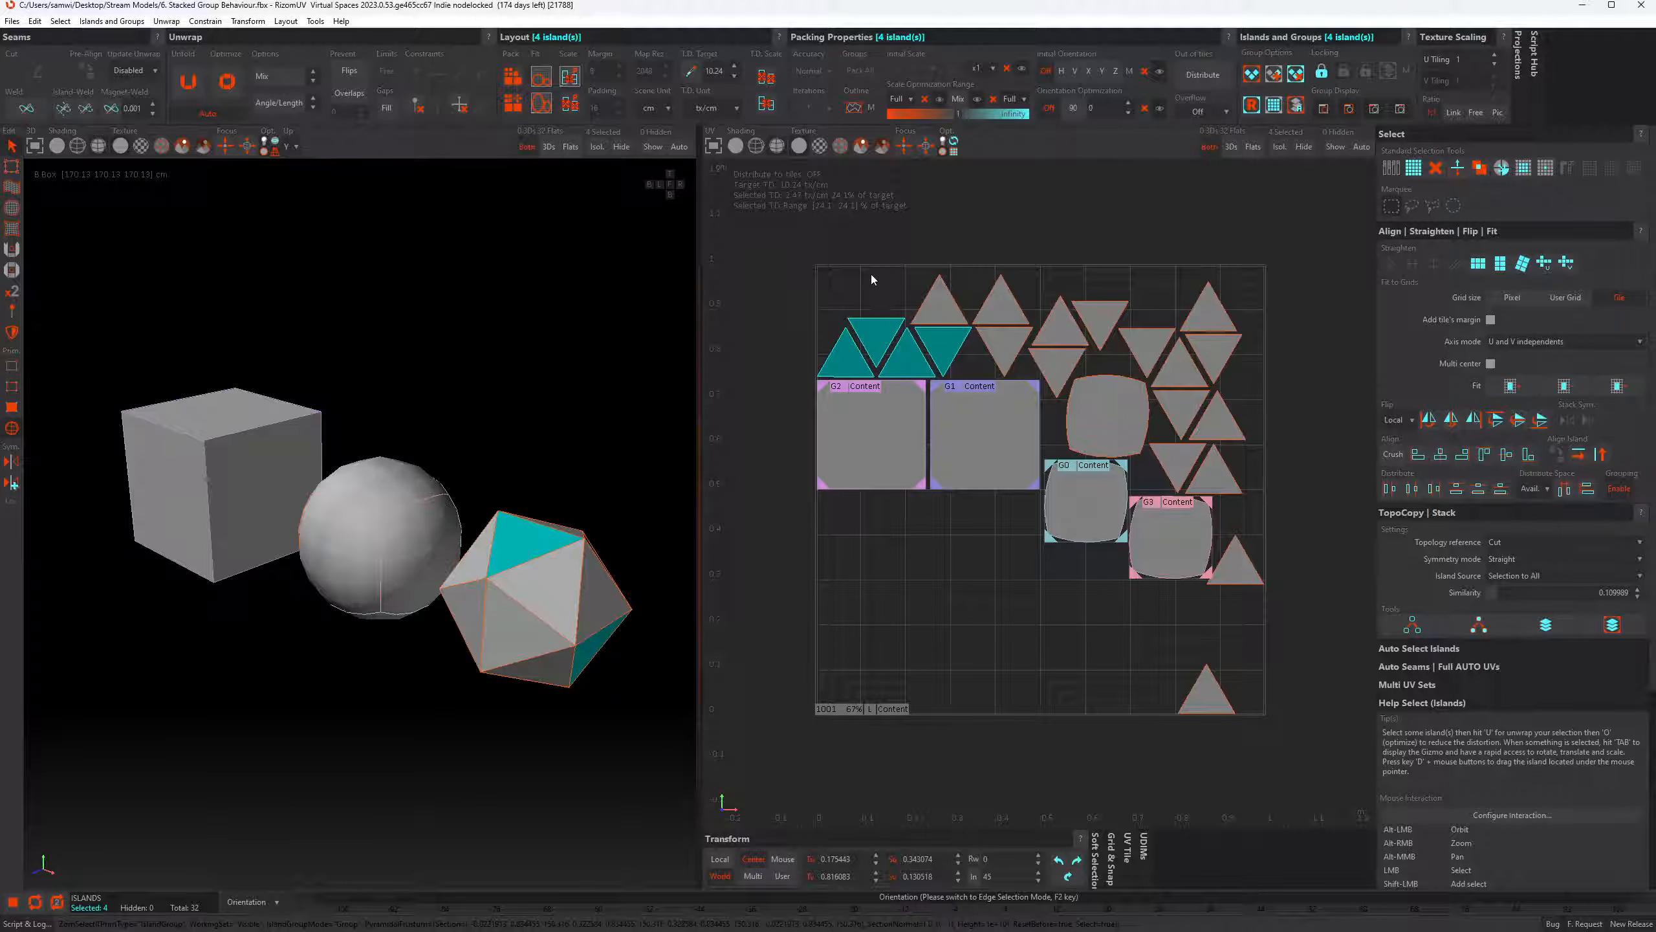
left_click_drag(847, 246, 1123, 345)
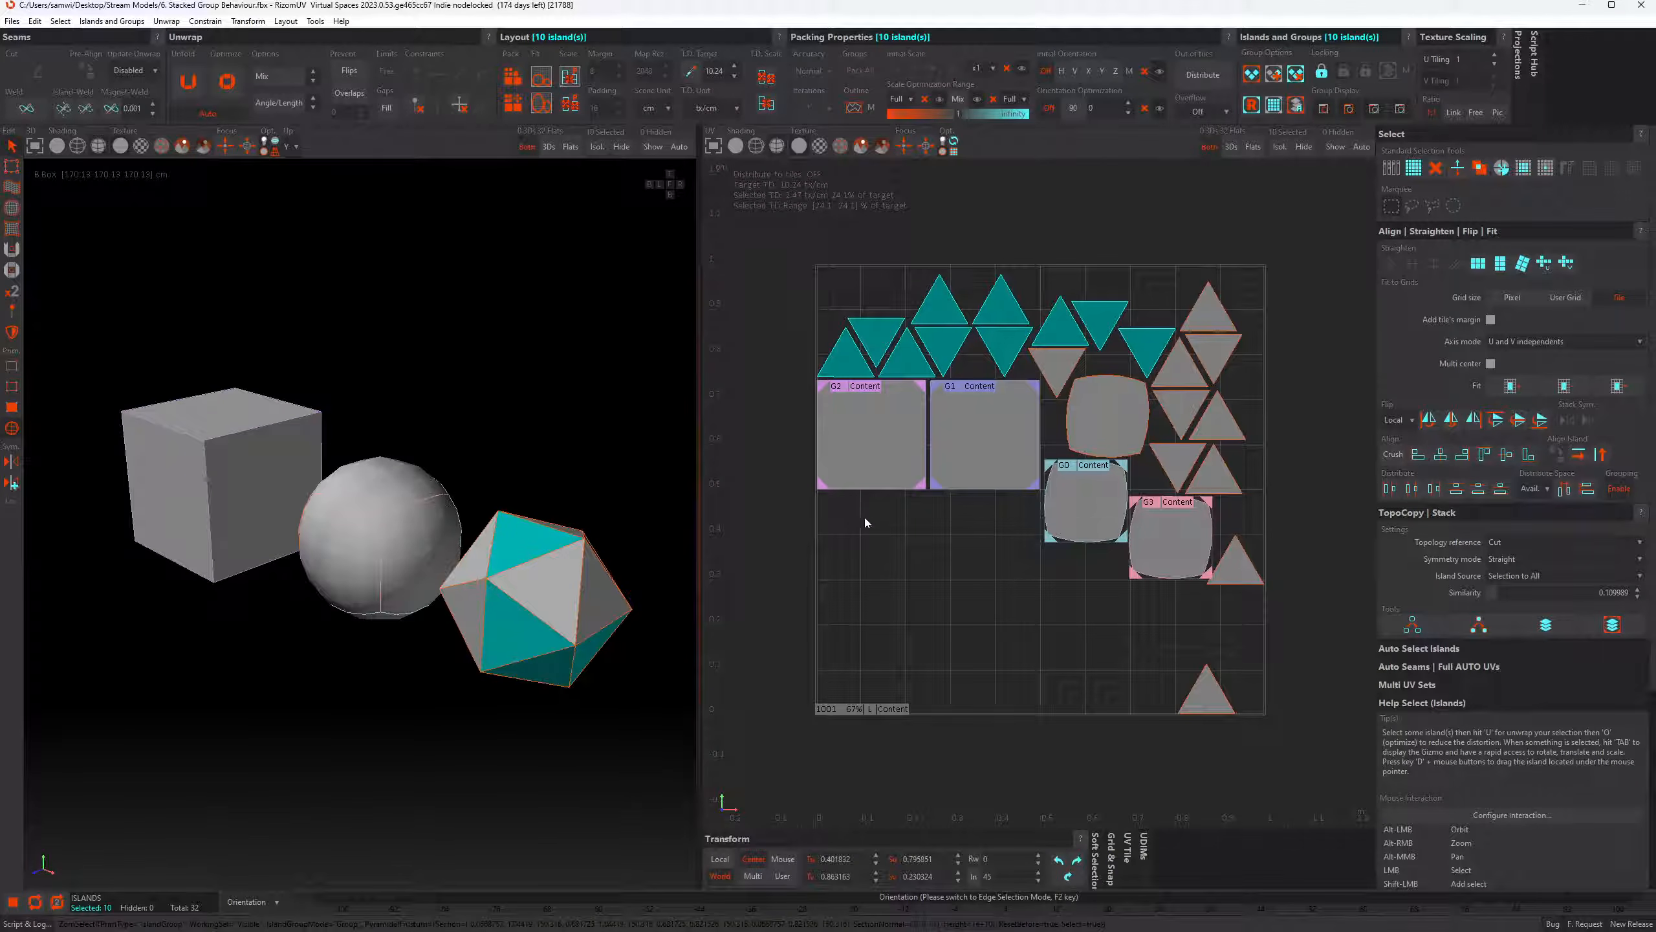
left_click(1027, 578)
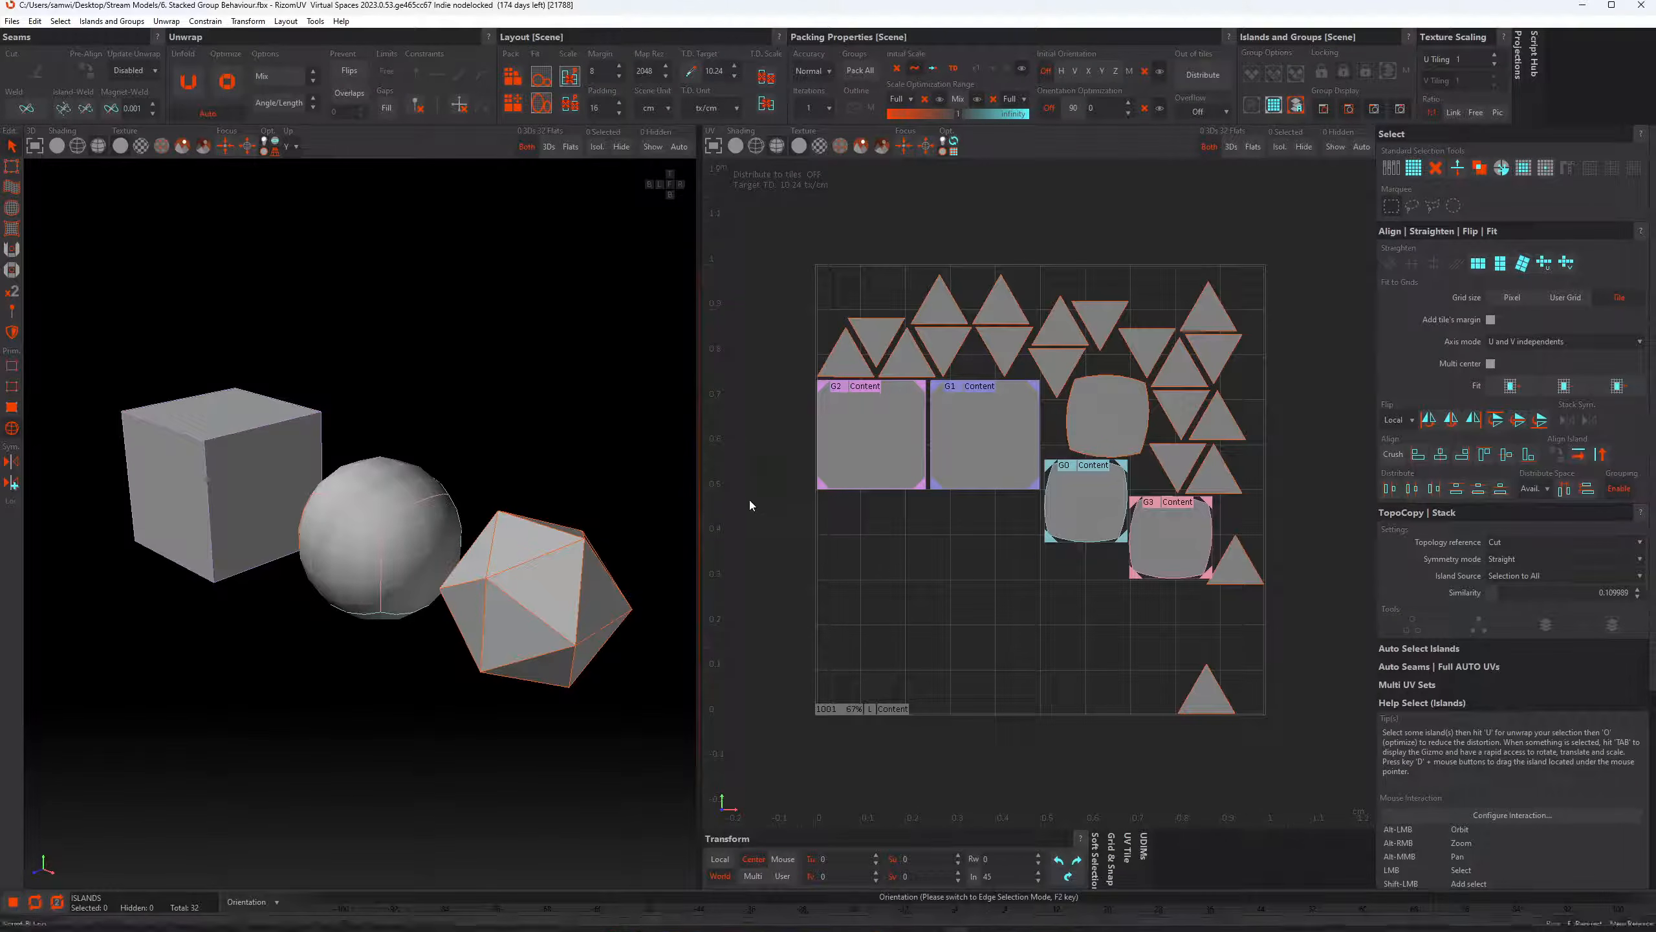